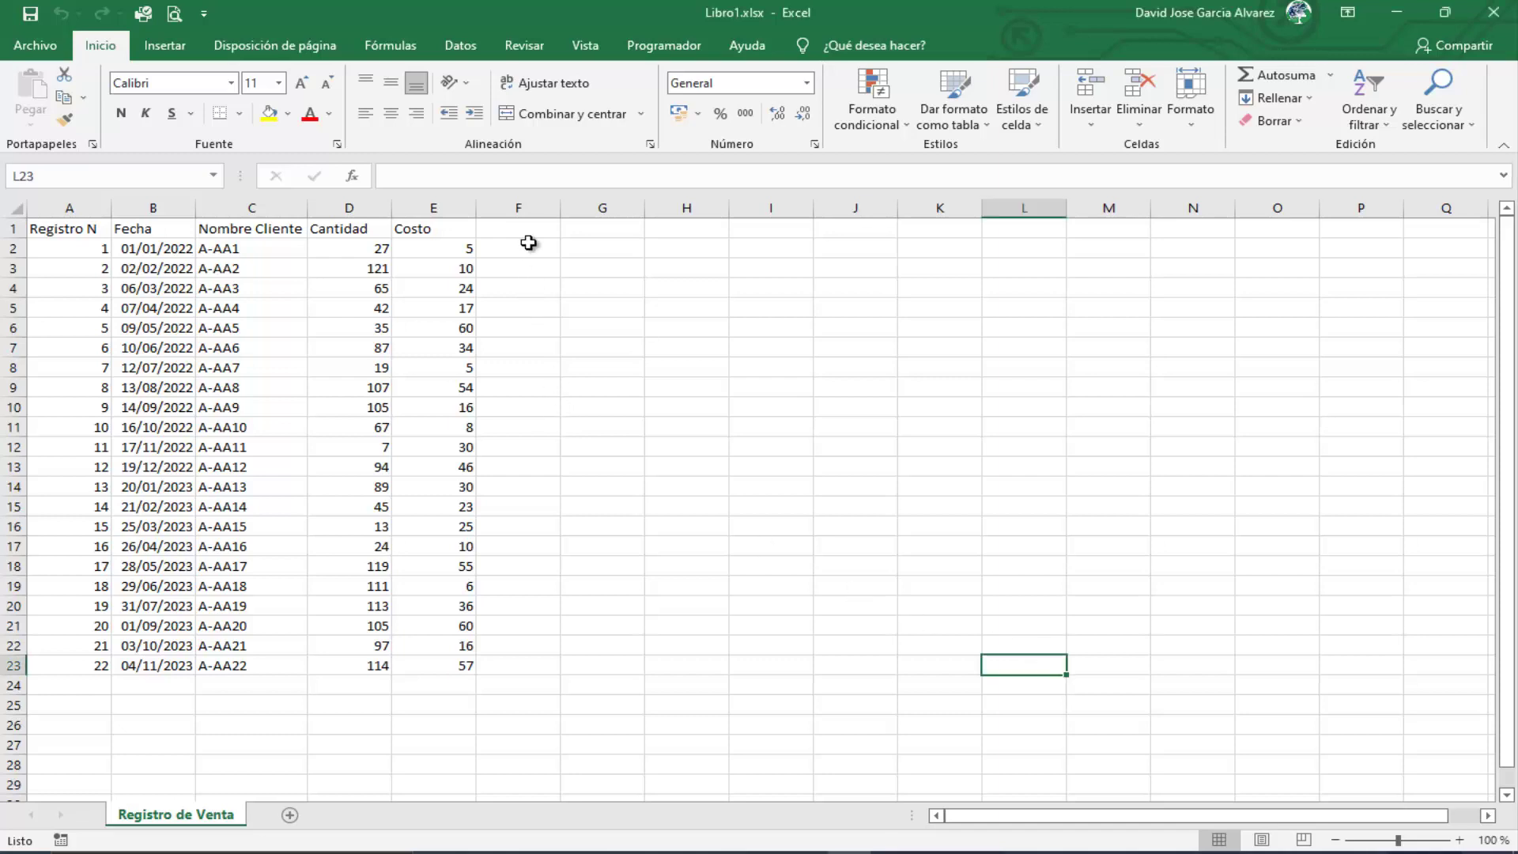
# Step: Inspect the Cantidad and Costo values and the empty column F beside the sales table
pyautogui.click(527, 206)
pyautogui.click(355, 251)
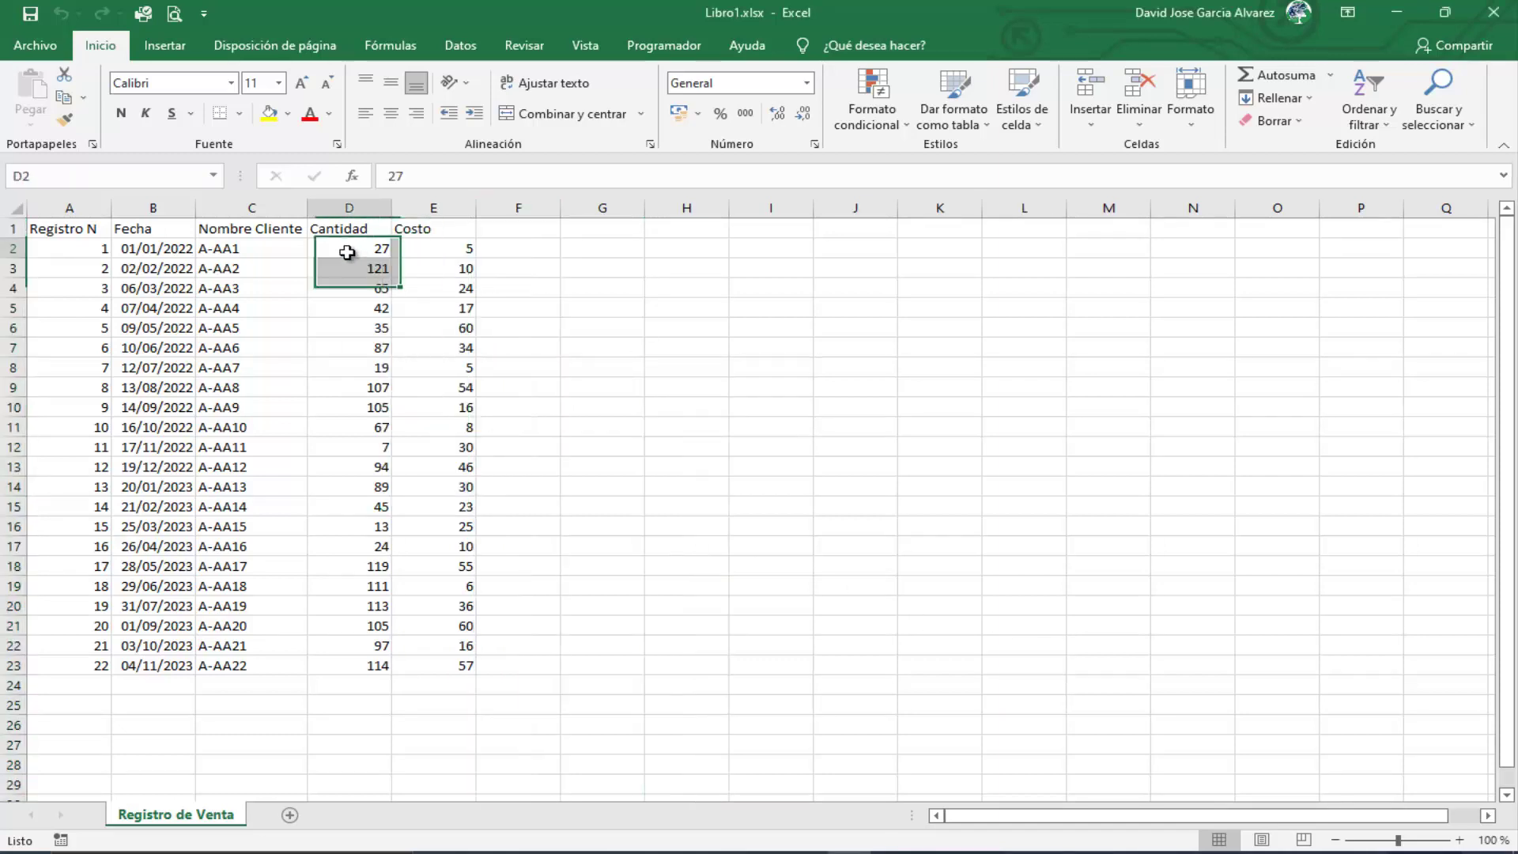
pyautogui.click(440, 249)
pyautogui.click(510, 248)
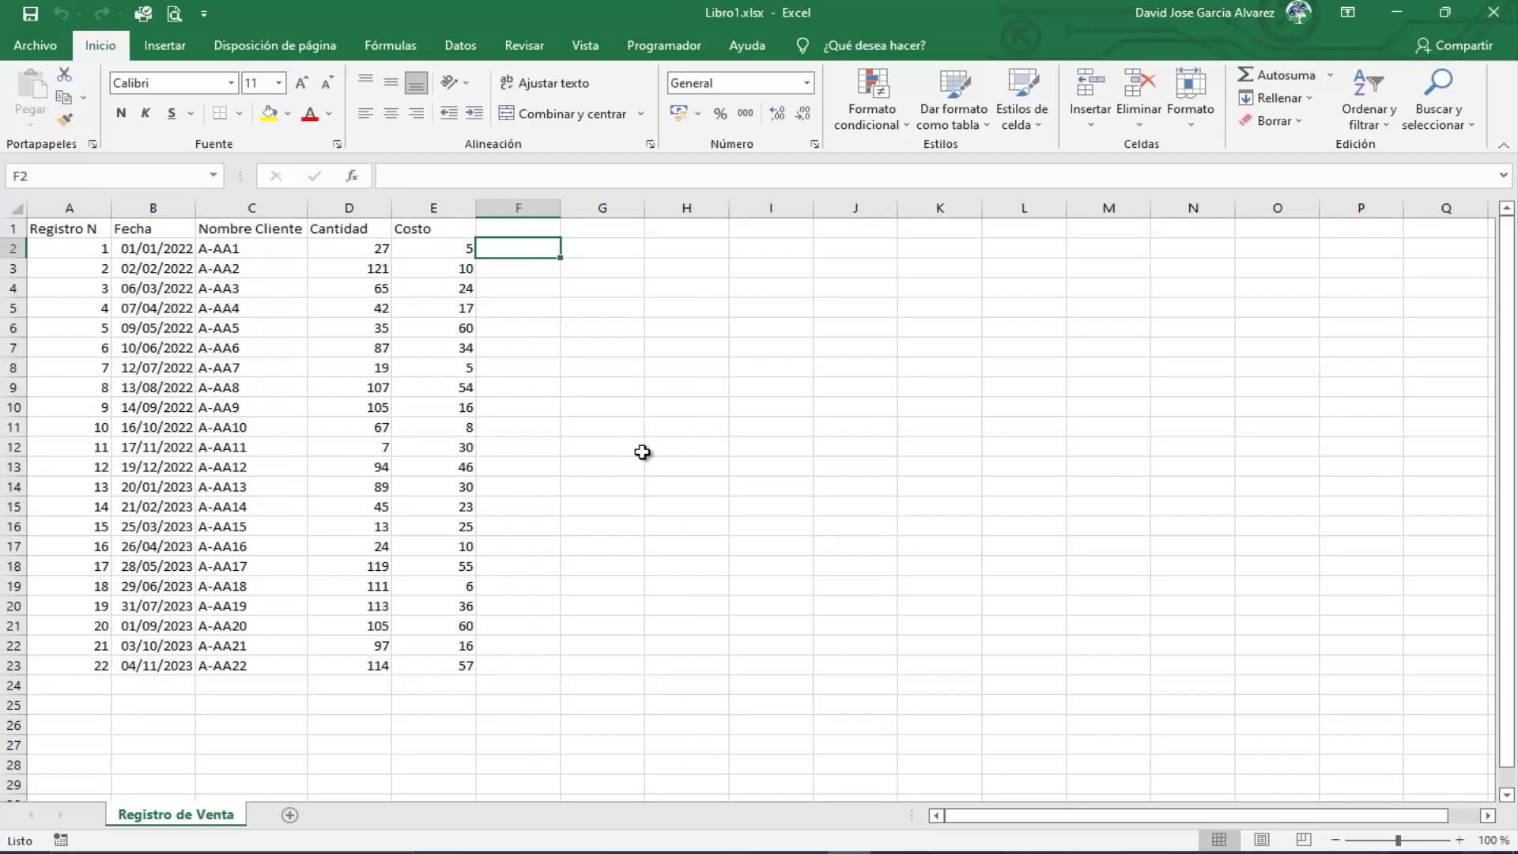
pyautogui.click(388, 681)
pyautogui.click(425, 705)
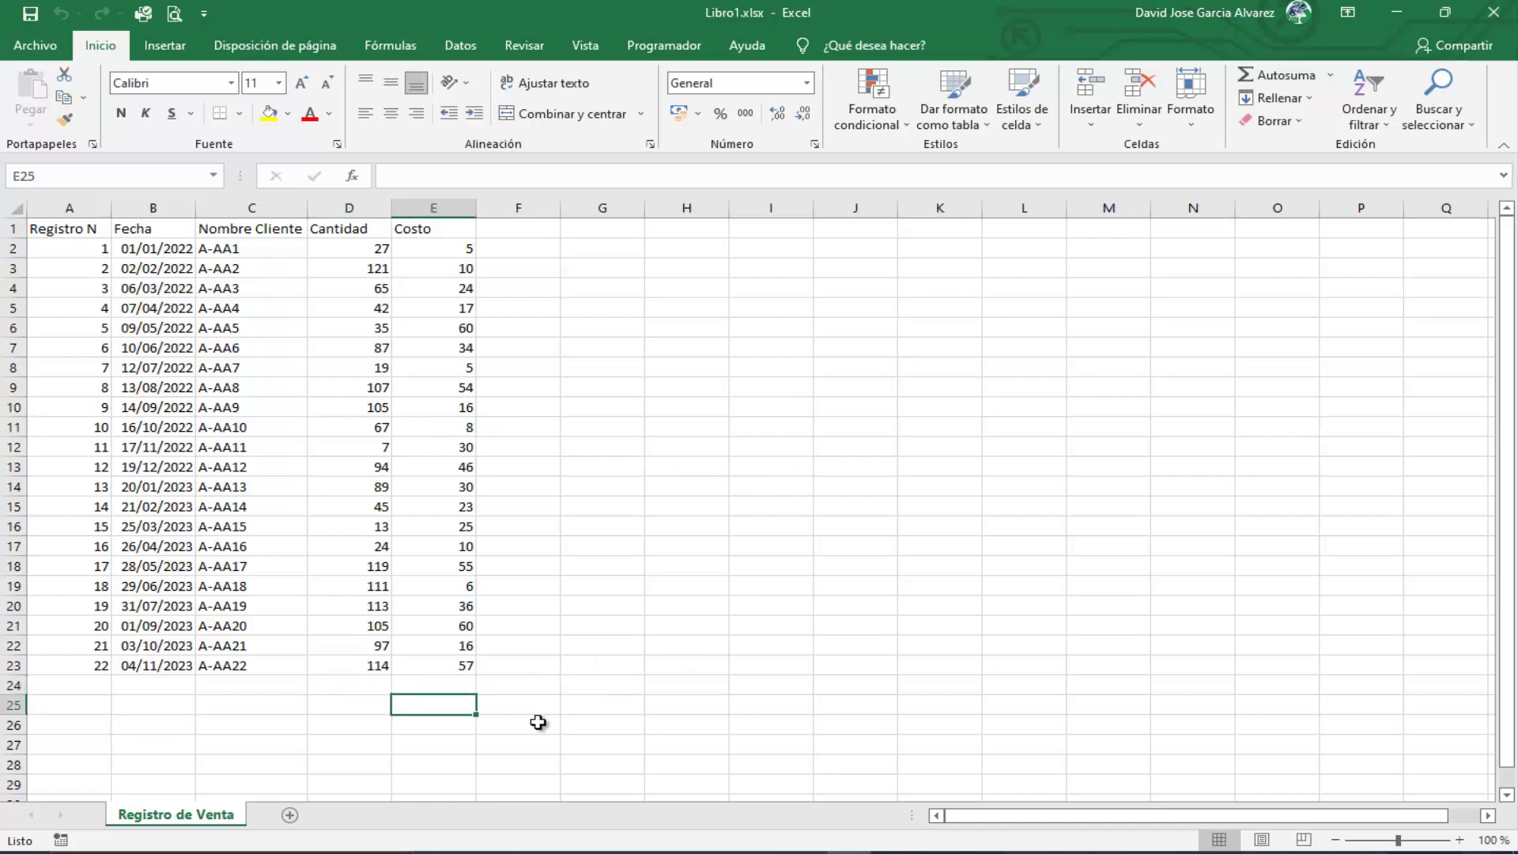
pyautogui.click(353, 197)
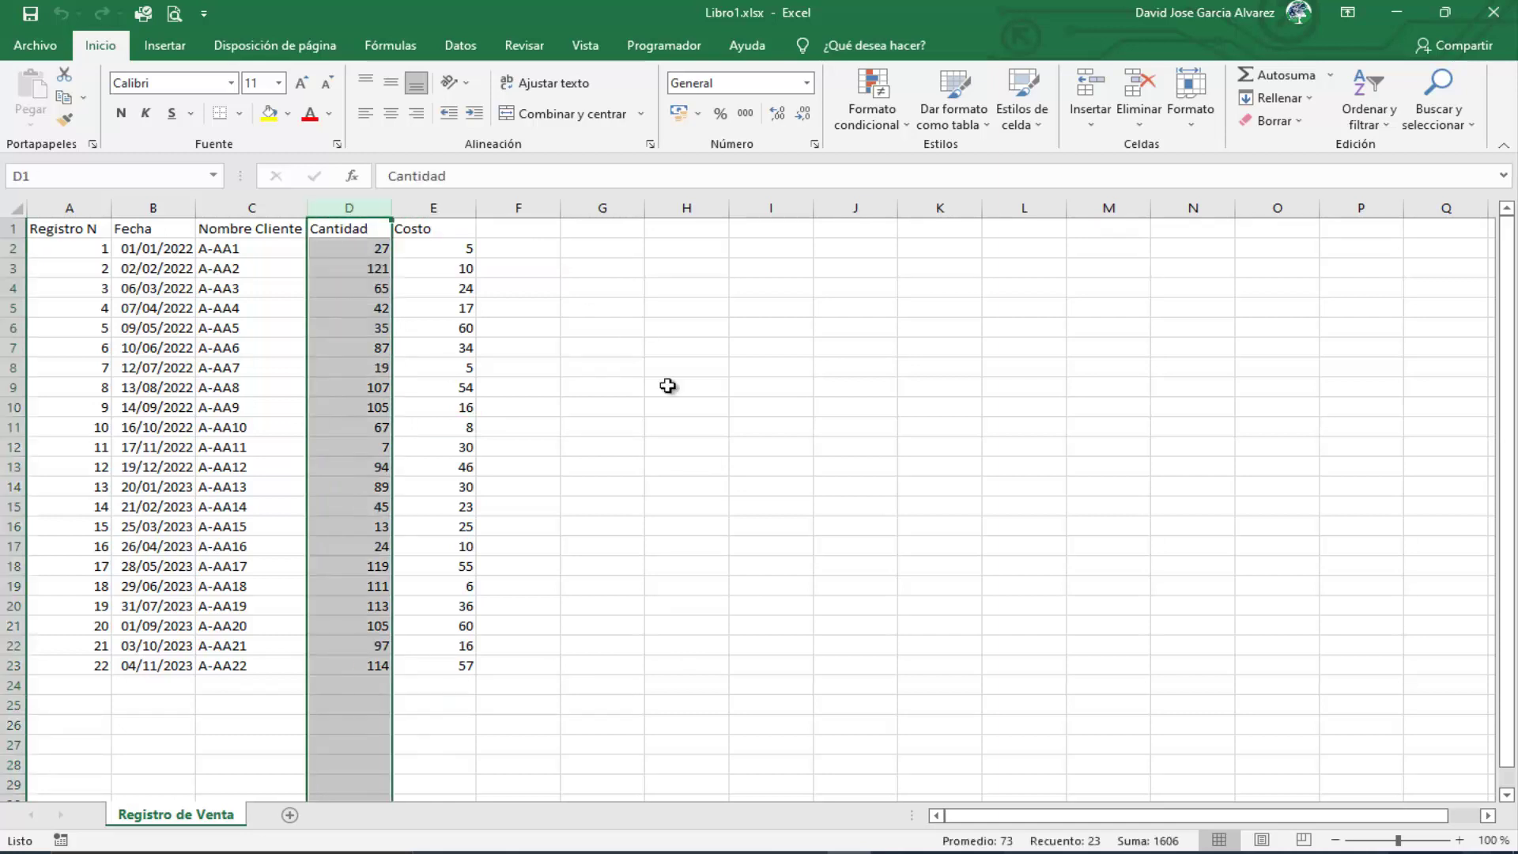
pyautogui.click(671, 447)
# Step: Check the empty cells right of the table, then show the Programador tab
pyautogui.click(533, 207)
pyautogui.click(668, 481)
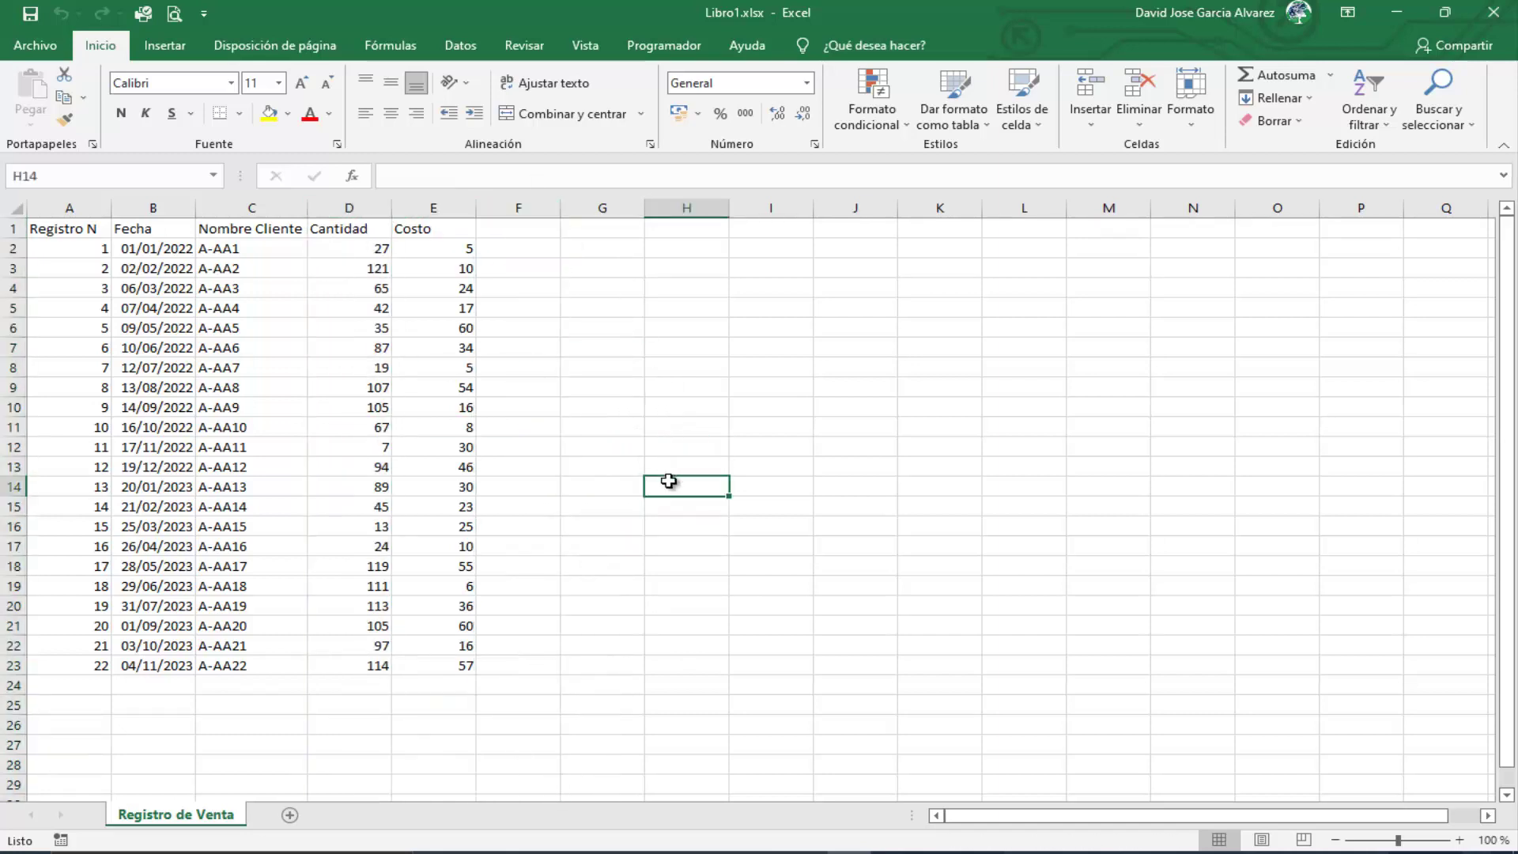
pyautogui.click(685, 606)
pyautogui.click(806, 638)
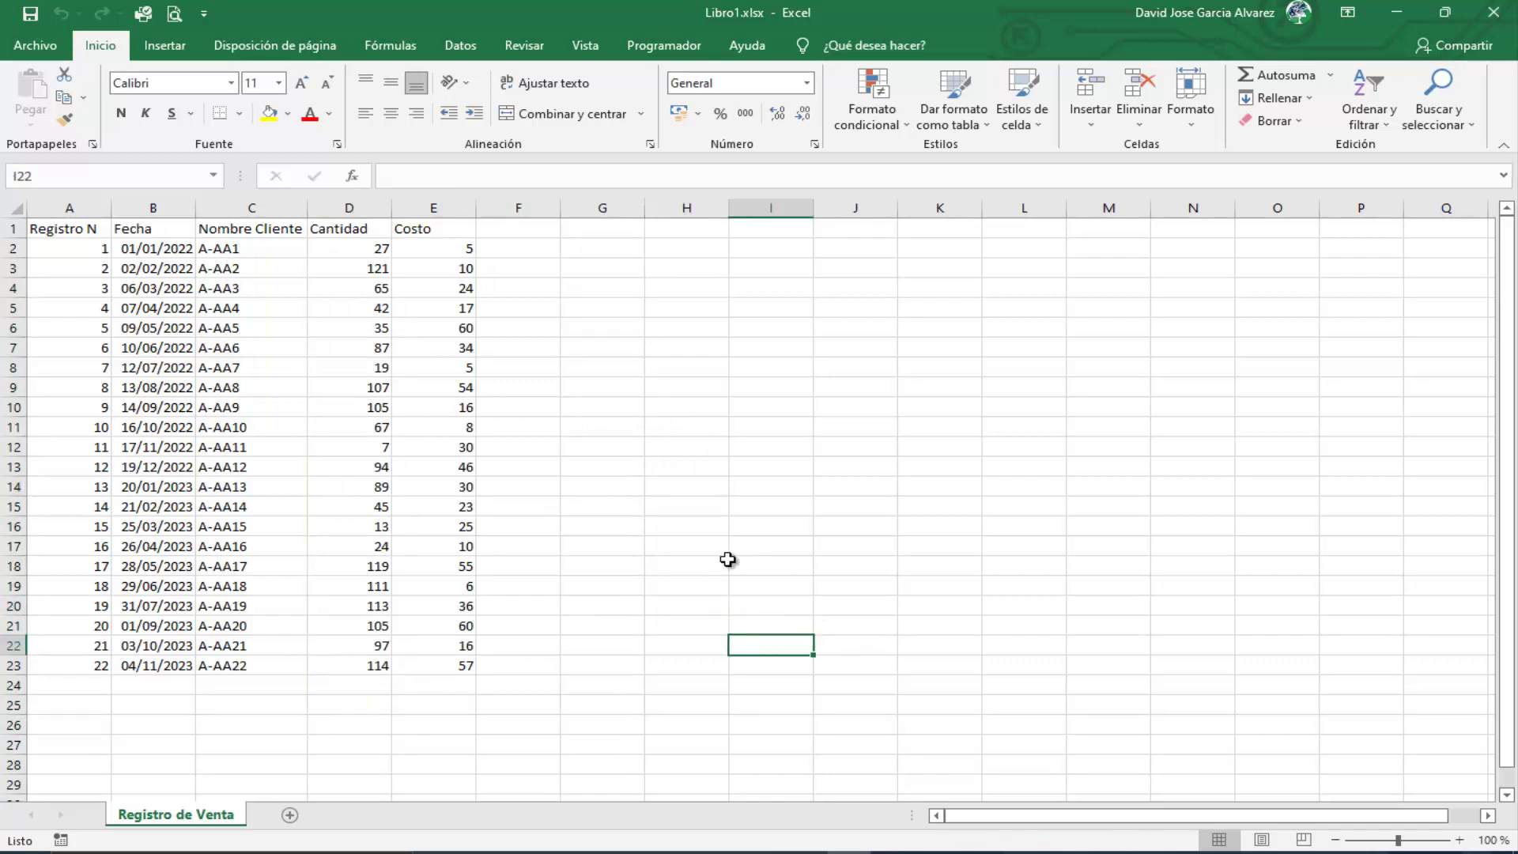
pyautogui.click(715, 571)
pyautogui.click(962, 468)
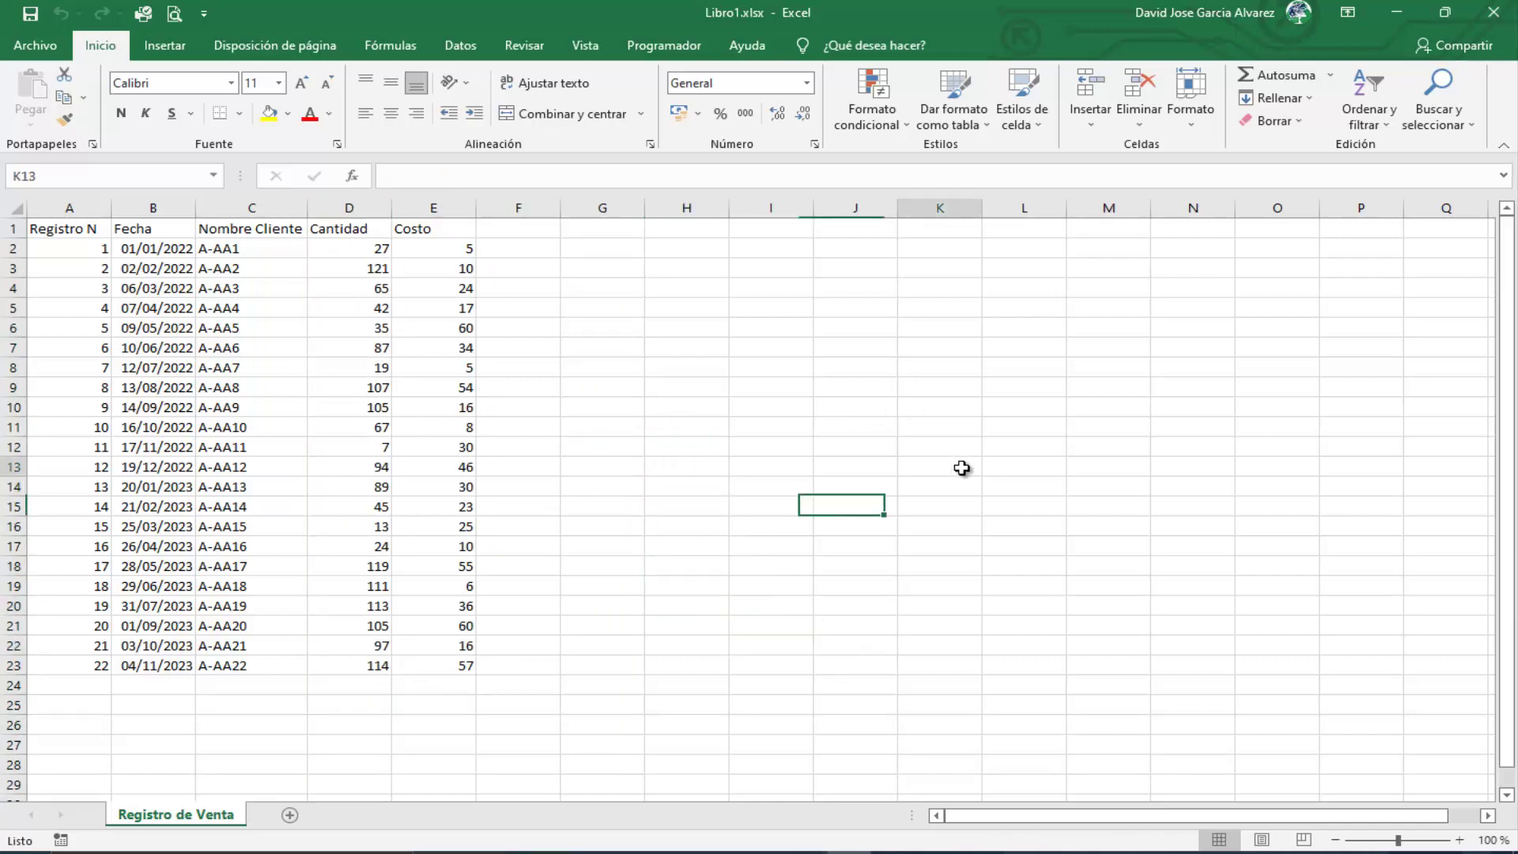
pyautogui.click(779, 569)
pyautogui.click(663, 44)
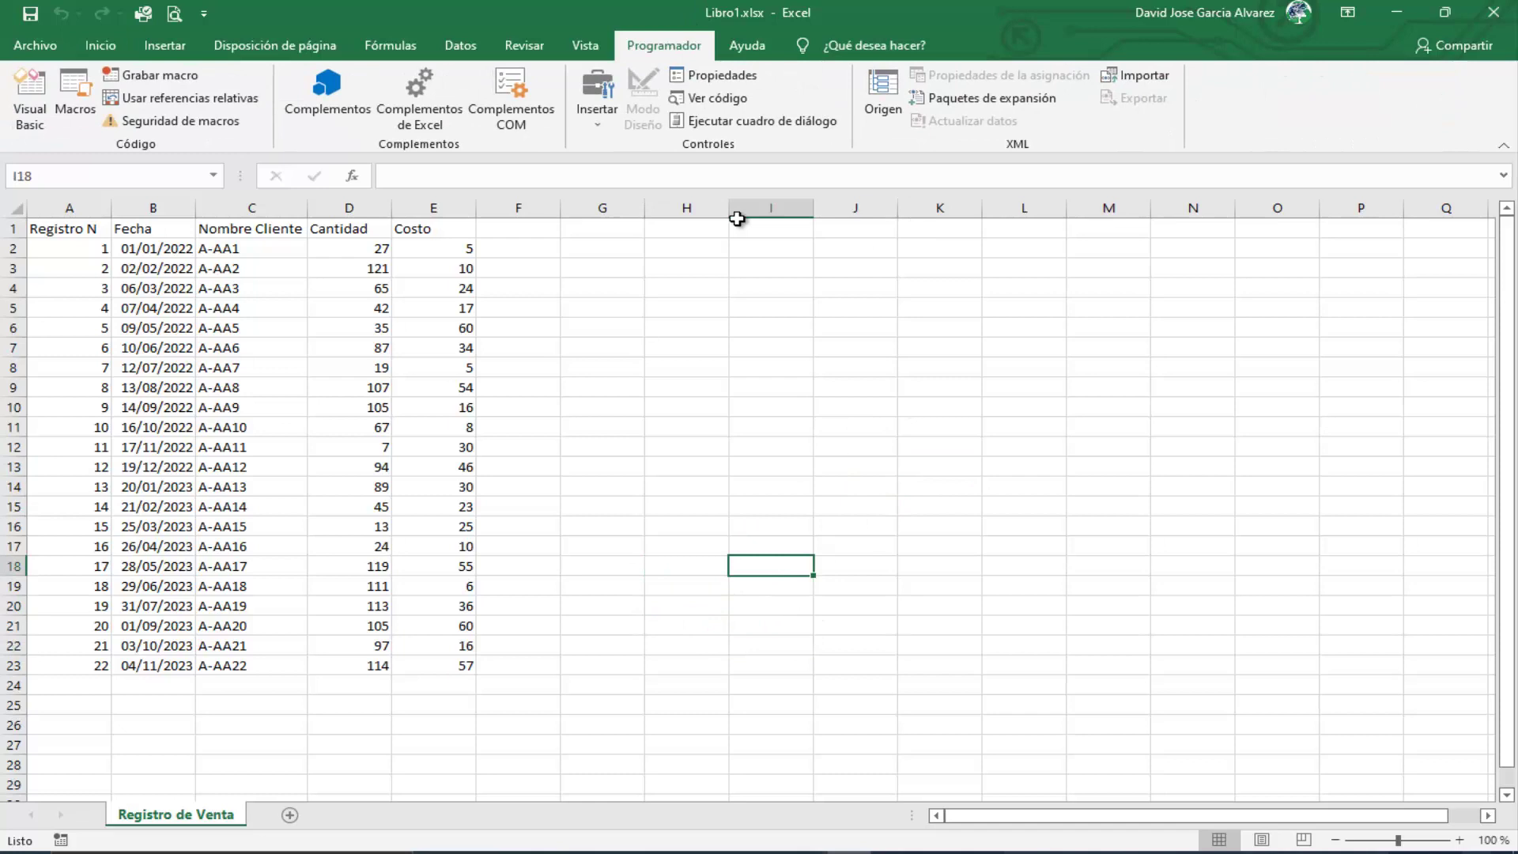
# Step: Insert an ActiveX command button drawn over cells H2:I3
pyautogui.click(596, 122)
pyautogui.click(591, 230)
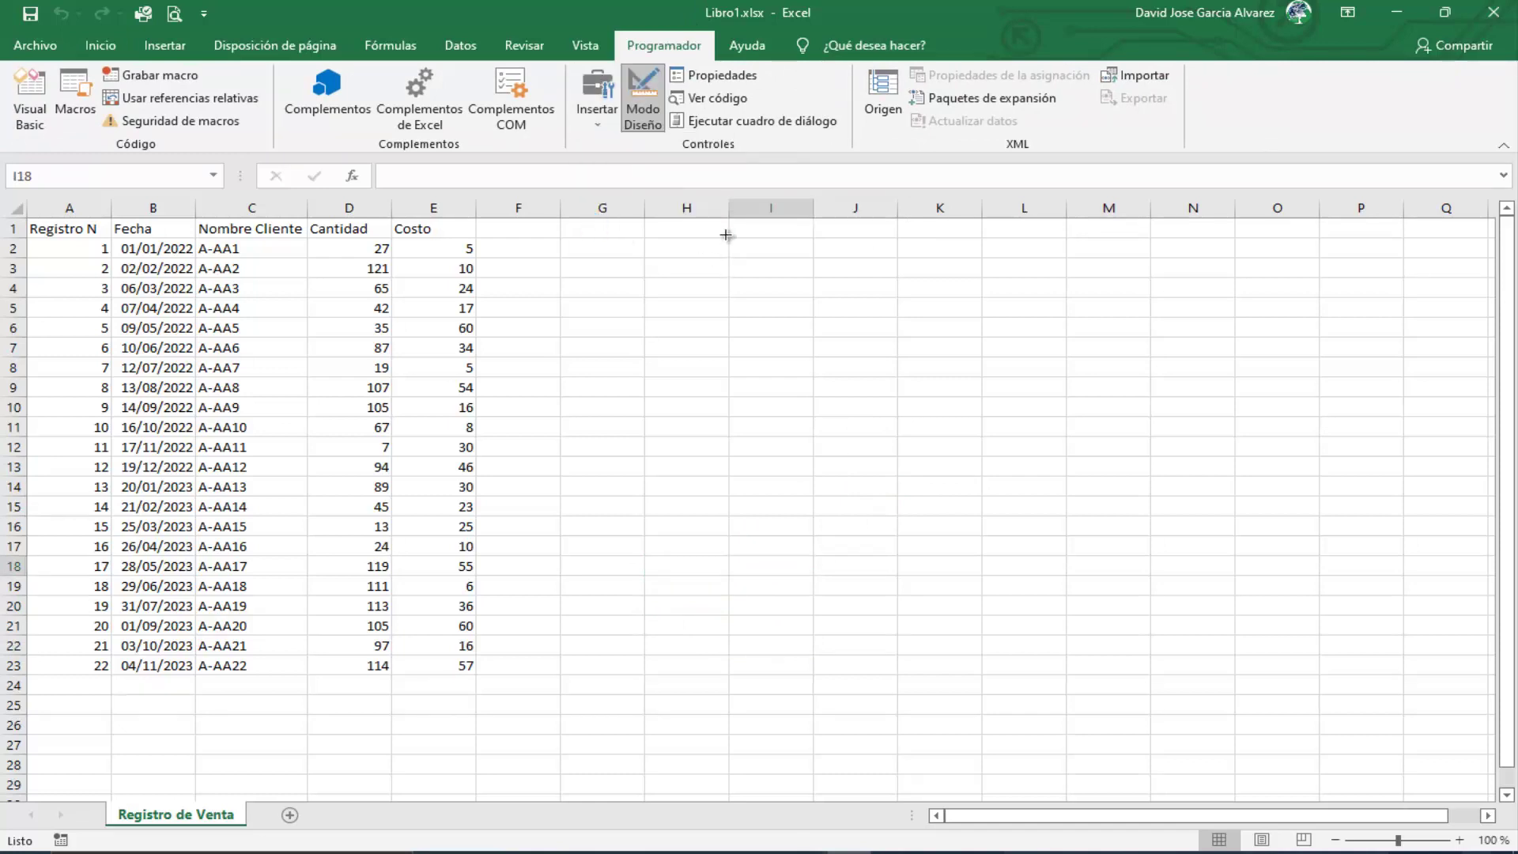
pyautogui.moveTo(686, 230); pyautogui.dragTo(793, 272)
# Step: In the button's properties, set (Name) to BtnReportar and Caption to Reportar
pyautogui.rightClick(771, 257)
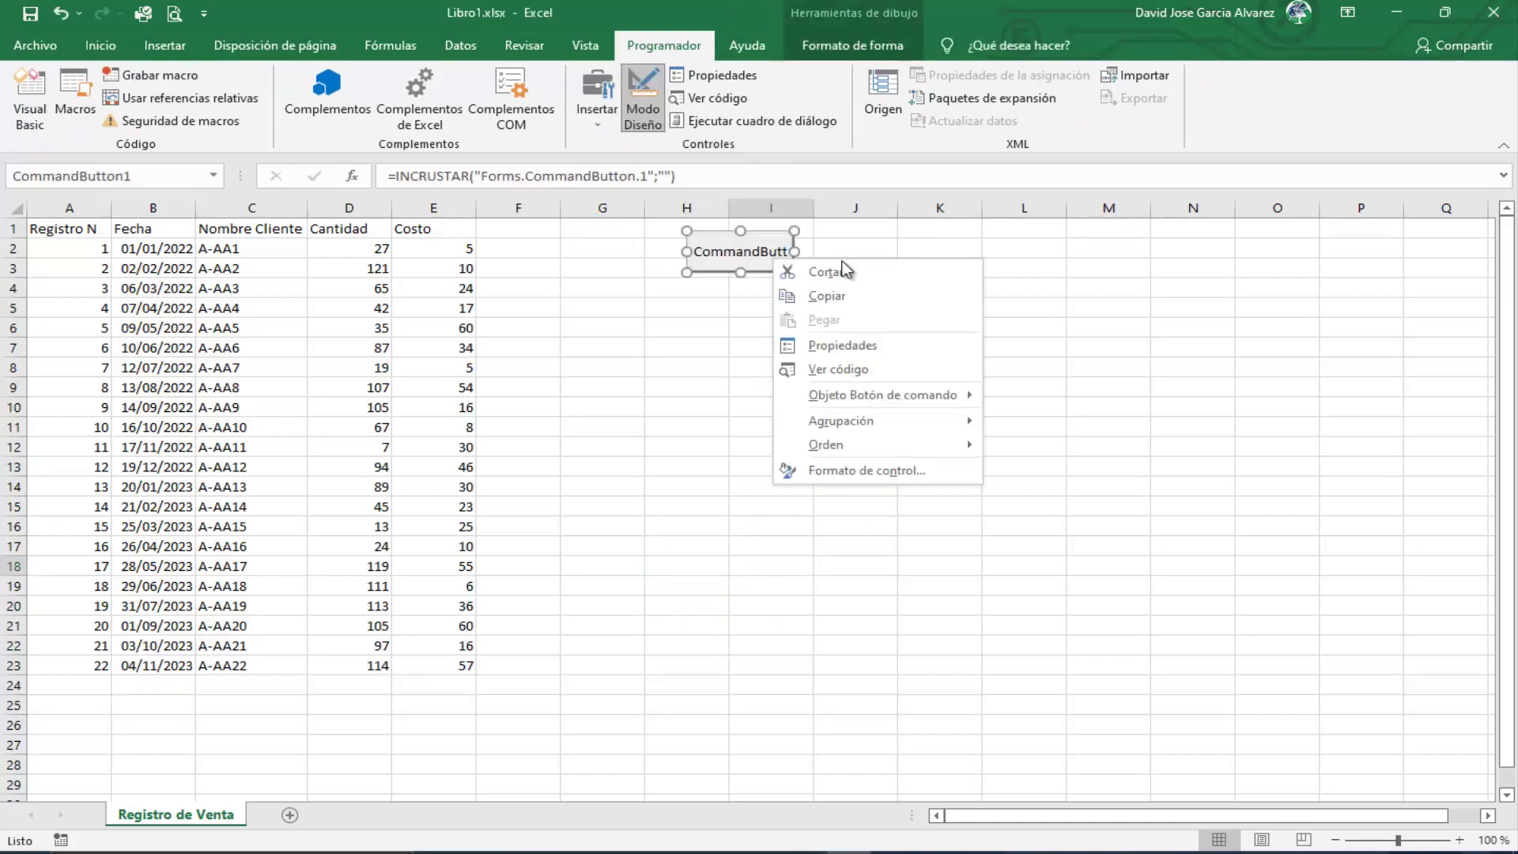
pyautogui.click(870, 351)
pyautogui.doubleClick(988, 186)
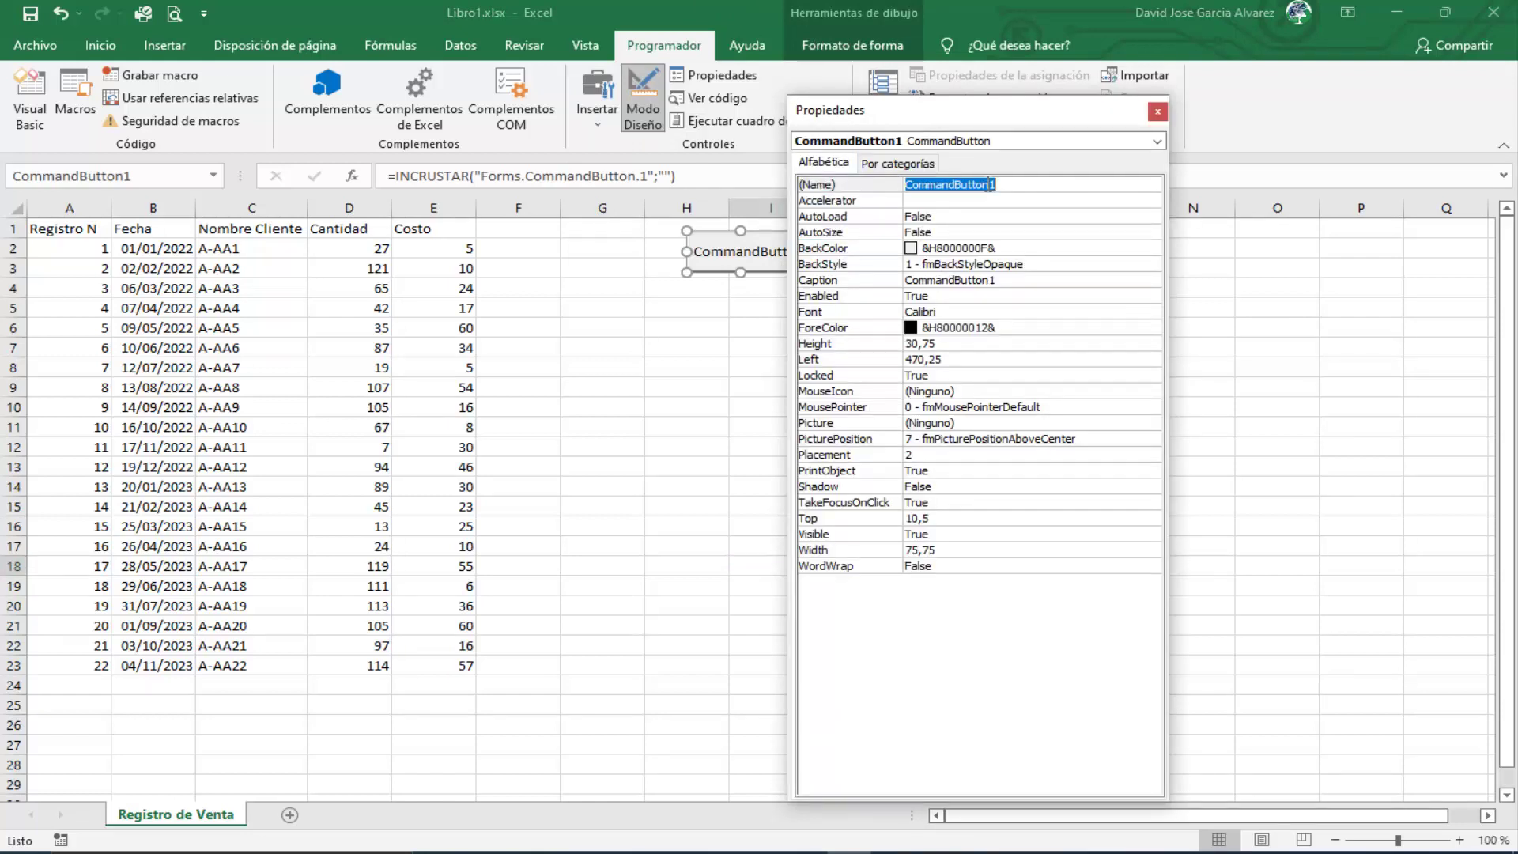
pyautogui.write('BtnReportar')
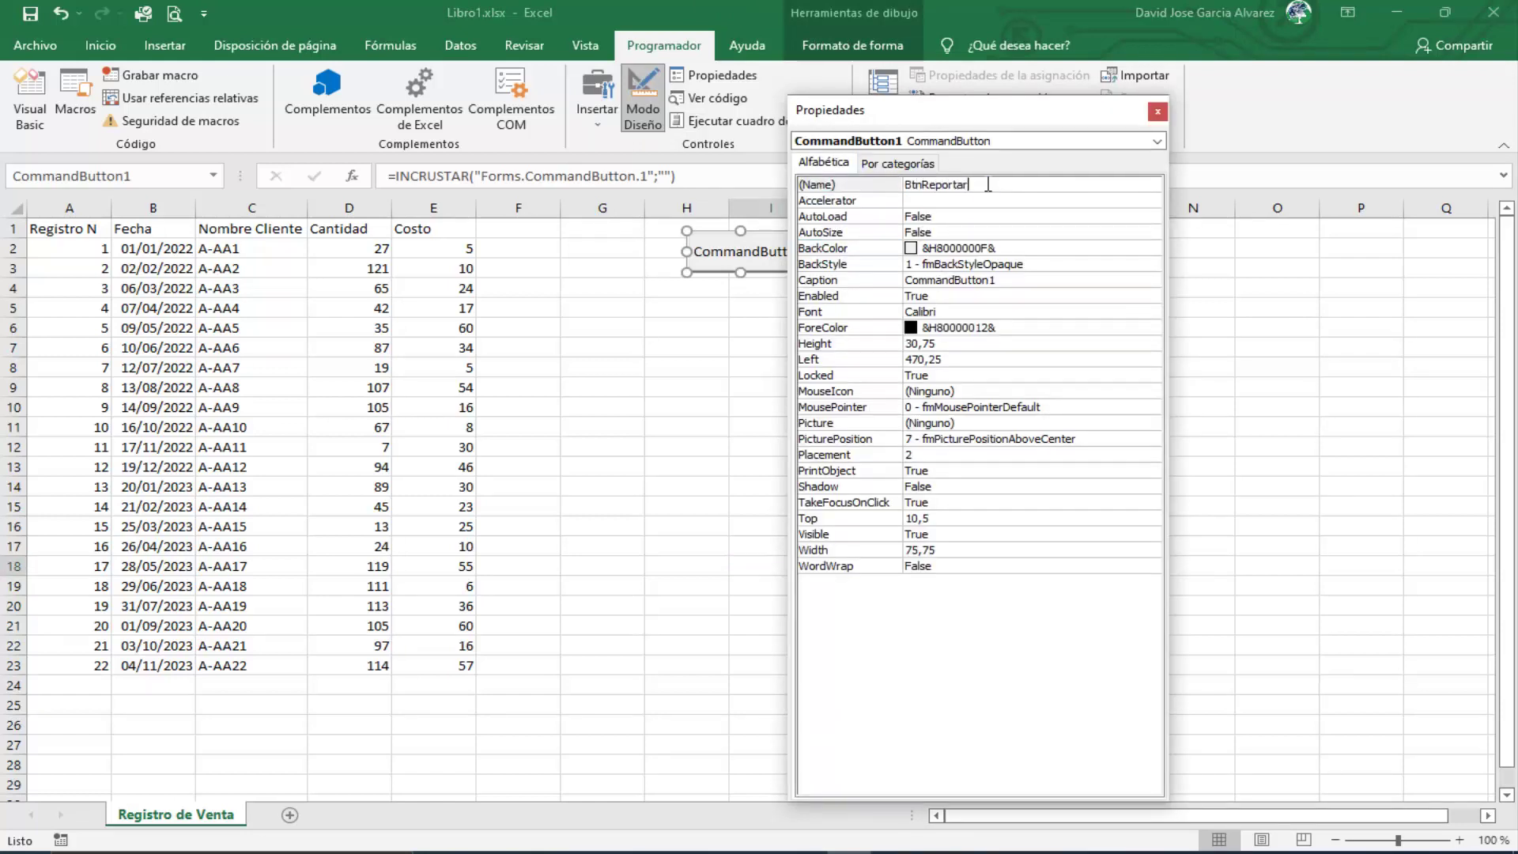
pyautogui.press('Return')
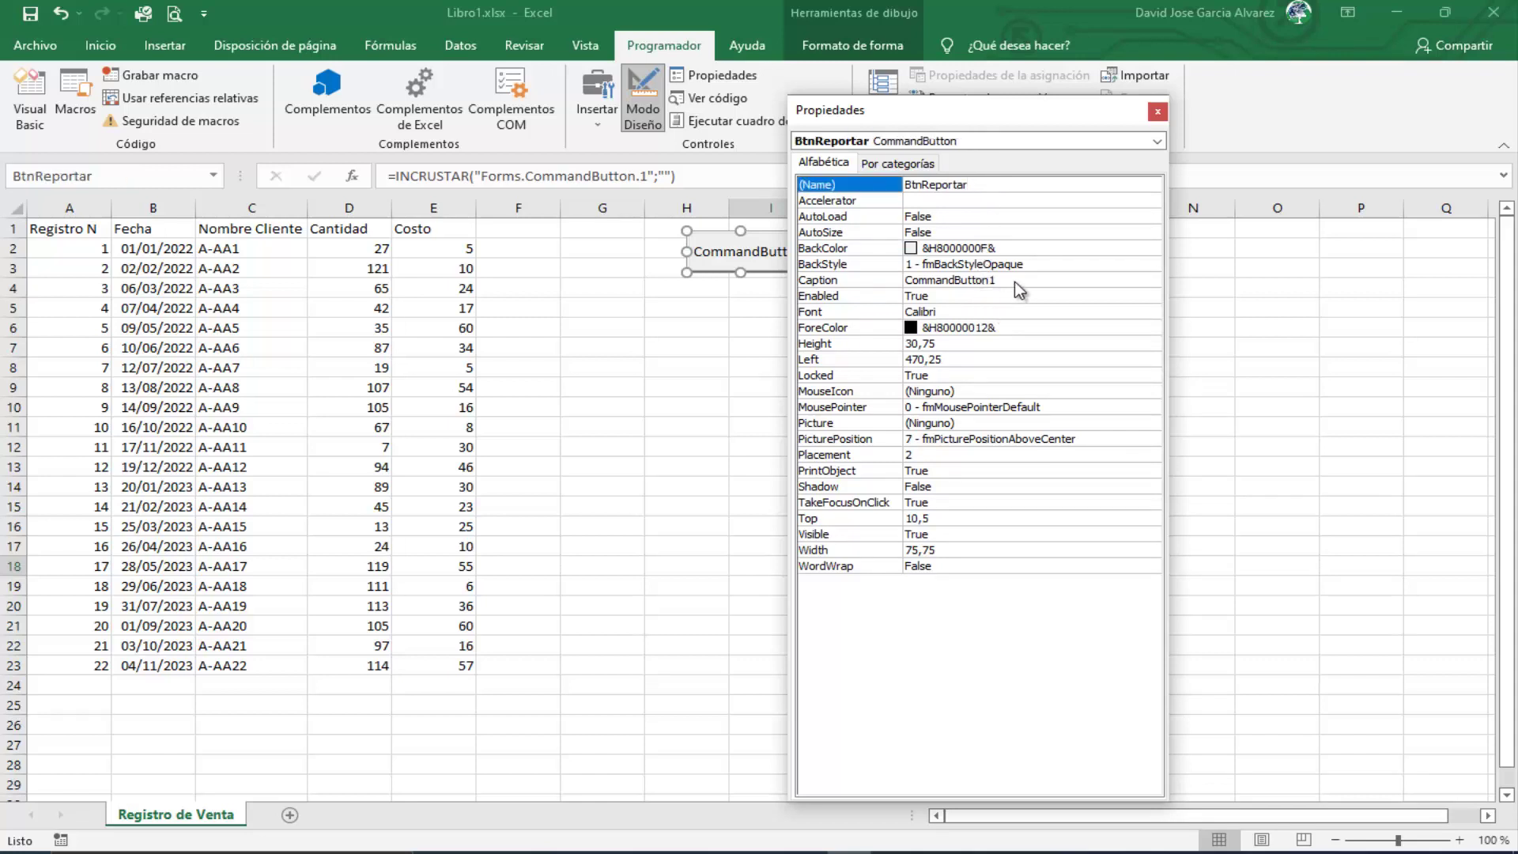
pyautogui.doubleClick(1016, 281)
pyautogui.write('Repo')
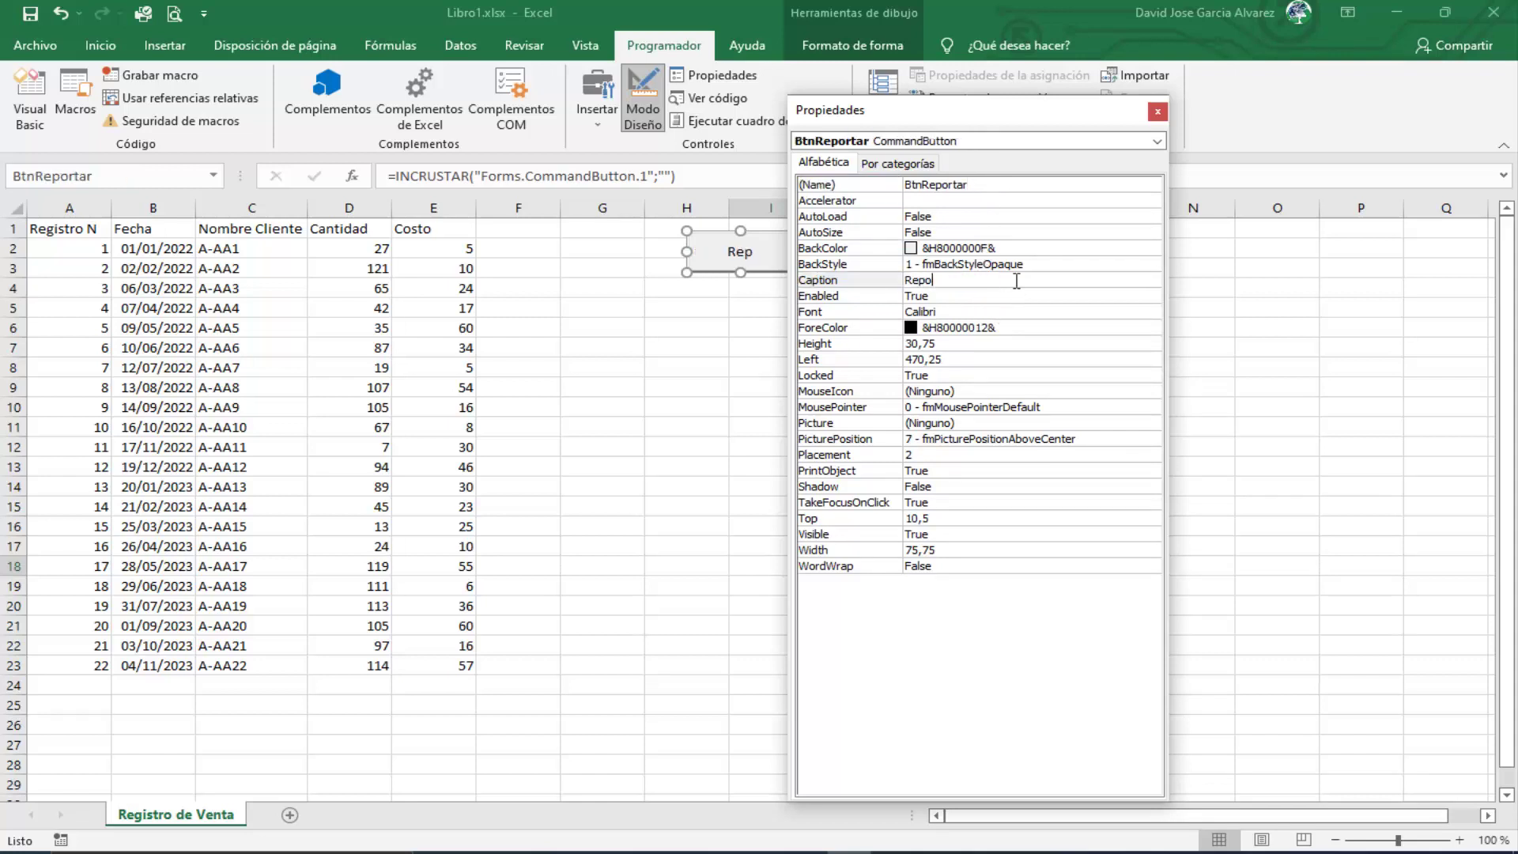
pyautogui.write('rtar')
pyautogui.press('Return')
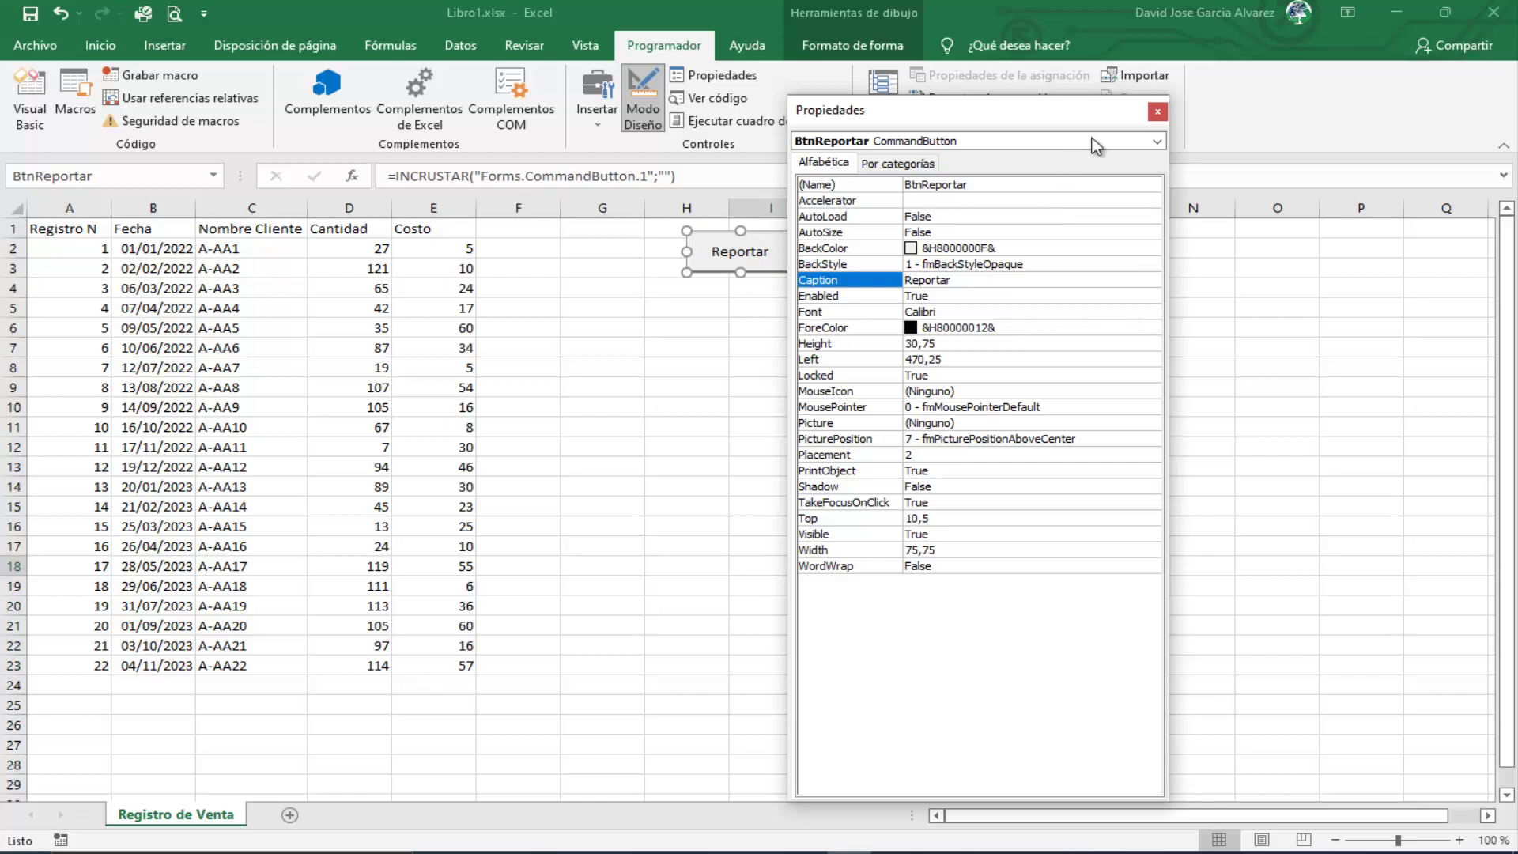
pyautogui.click(1157, 112)
# Step: Set the Reportar button to 'No mover, ni cambiar tamaño con celdas' and uncheck Imprimir objeto
pyautogui.rightClick(749, 245)
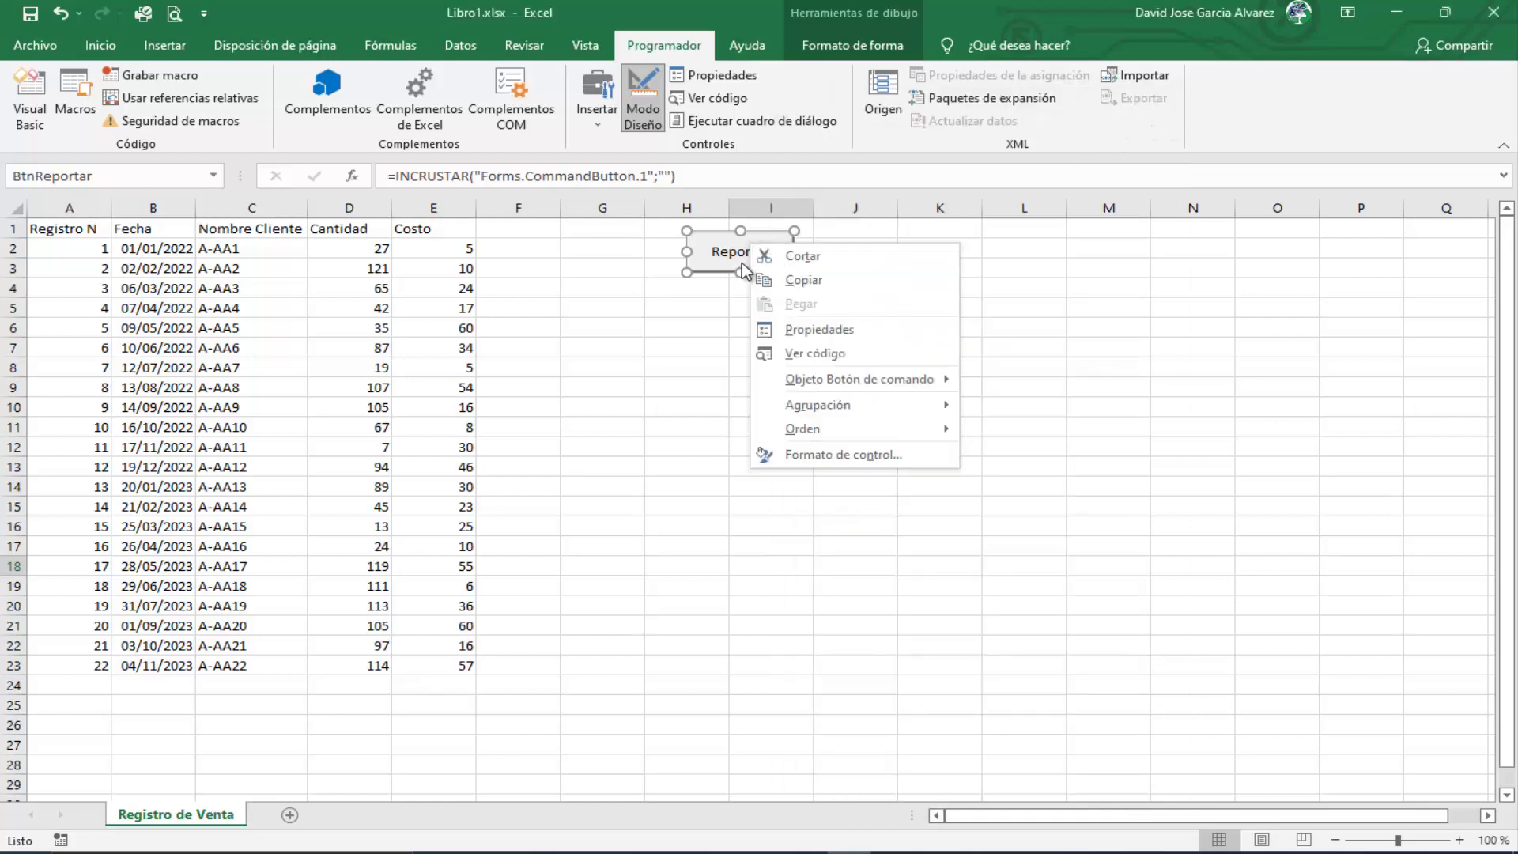
pyautogui.click(860, 454)
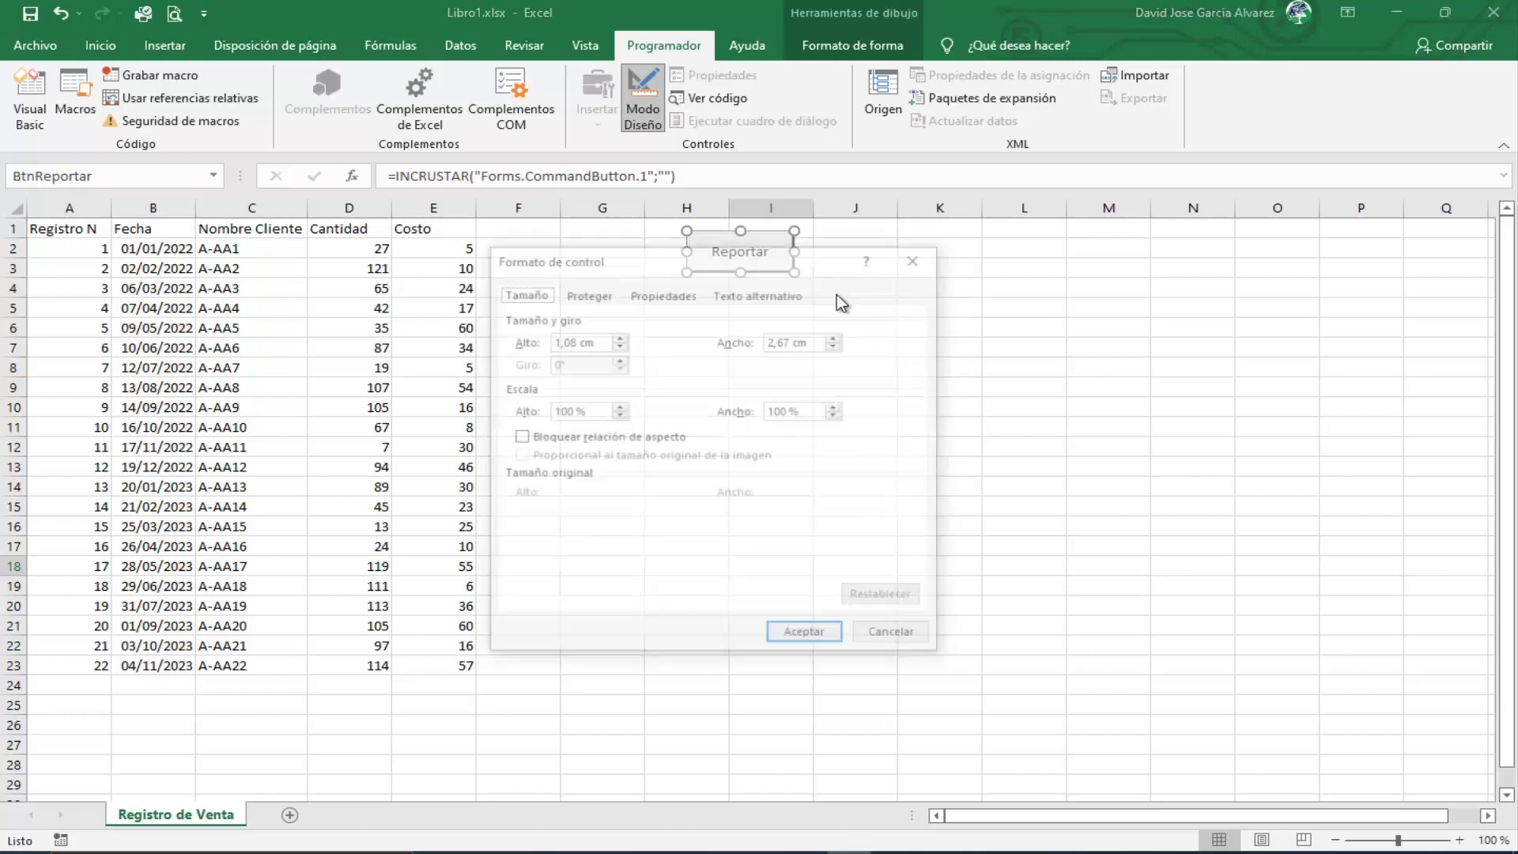
pyautogui.click(658, 294)
pyautogui.click(562, 380)
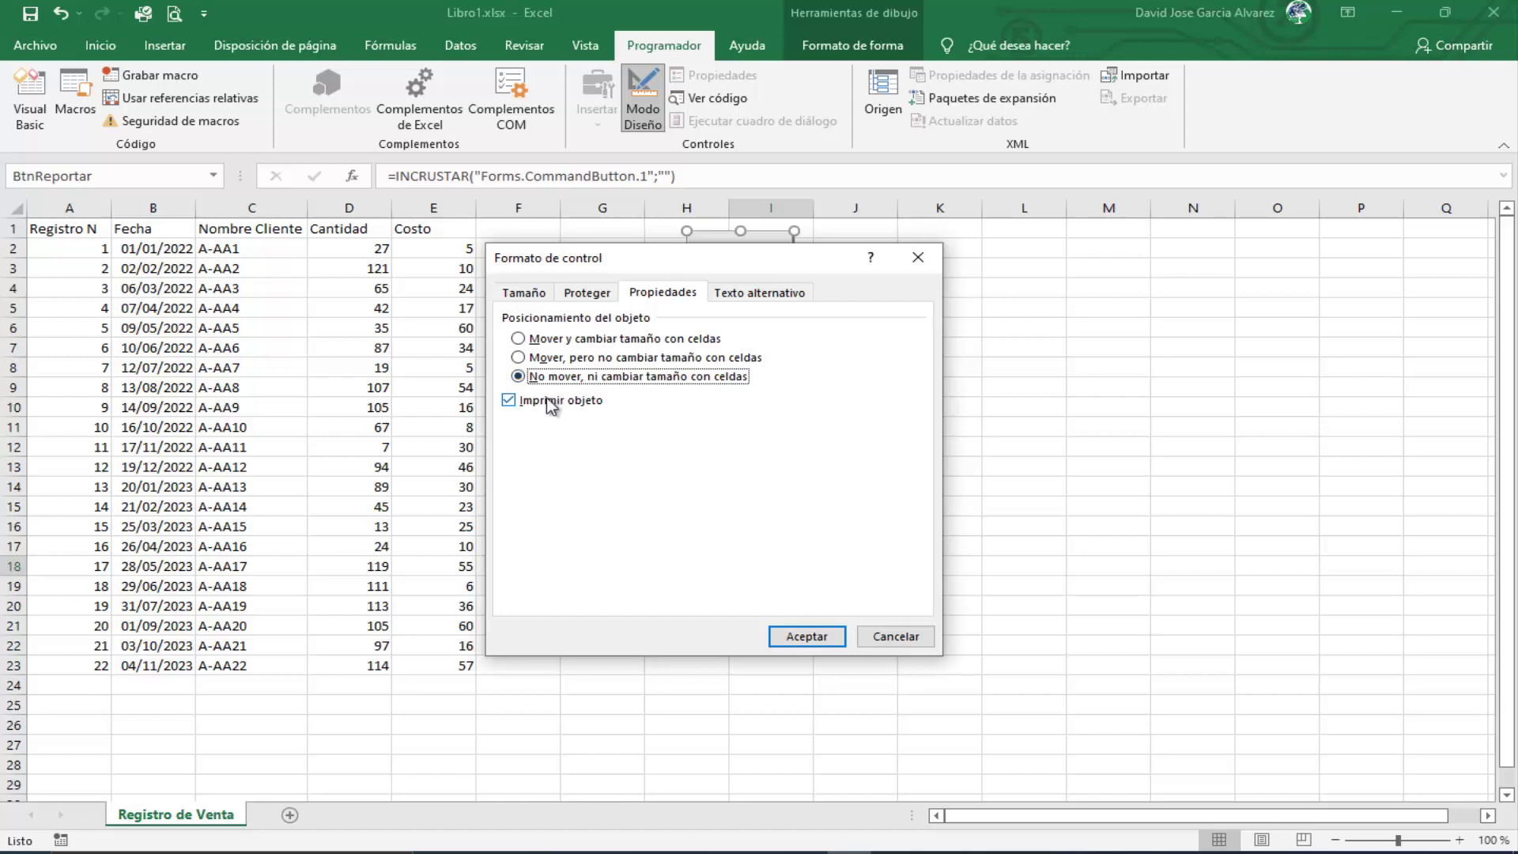
pyautogui.click(560, 400)
pyautogui.click(806, 635)
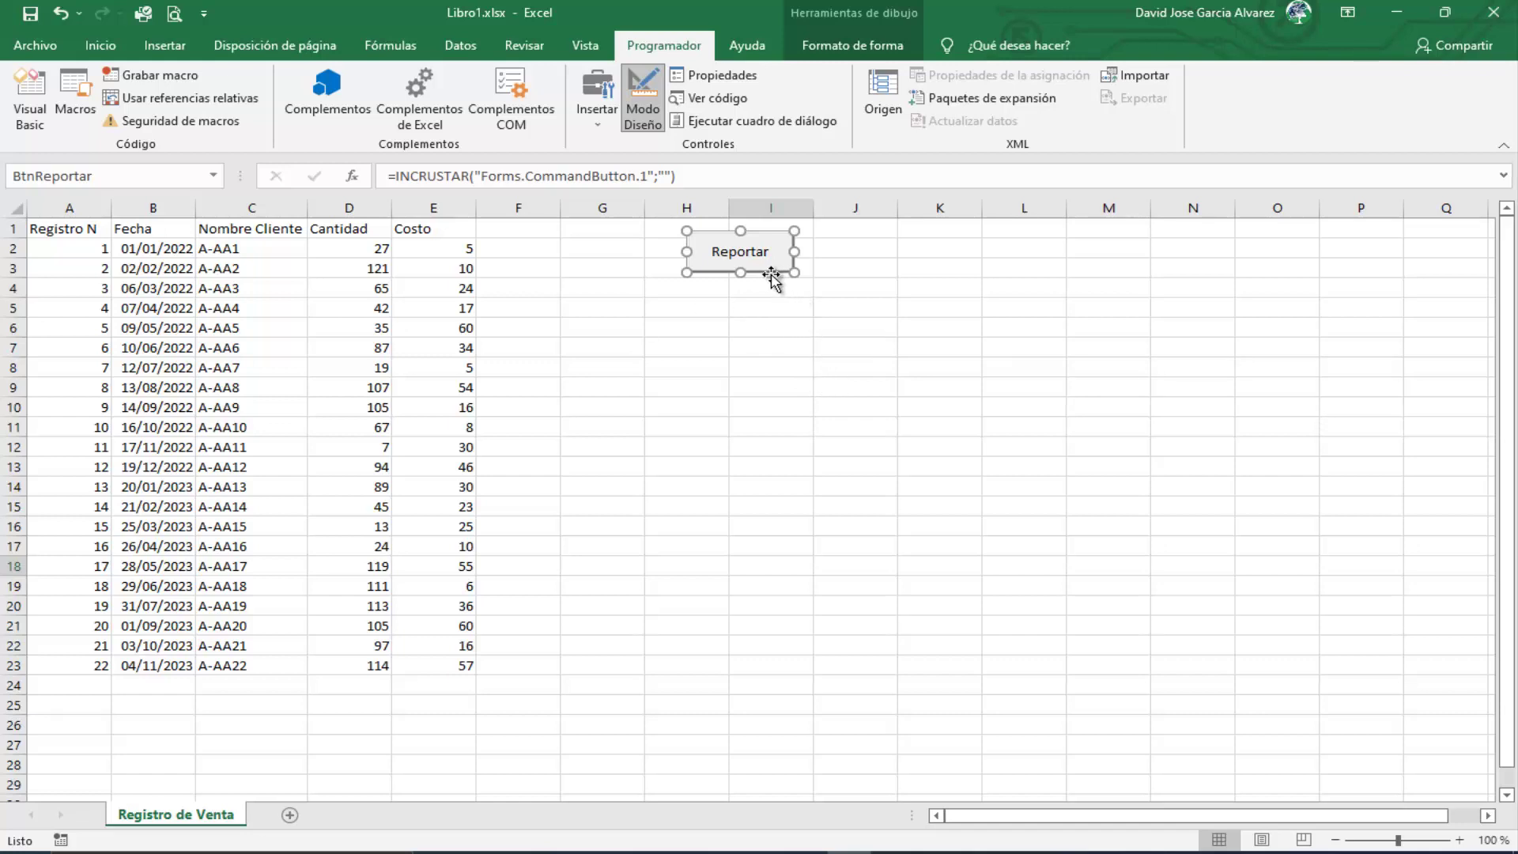
# Step: Create the empty BtnReportar_Click procedure in VBA and return to the worksheet
pyautogui.click(743, 250)
pyautogui.click(743, 250)
pyautogui.press('Delete')
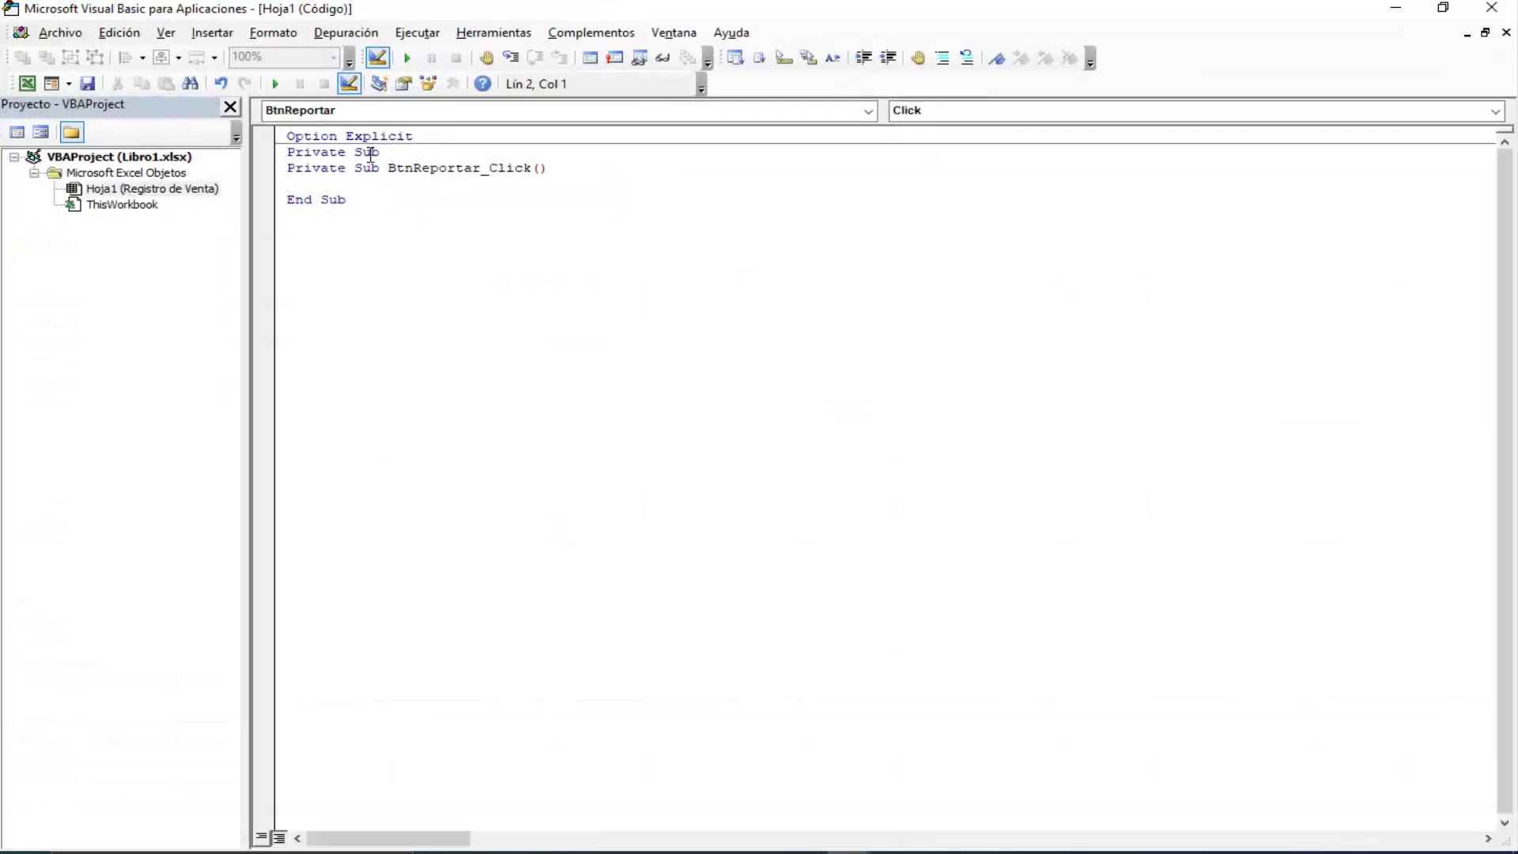
pyautogui.press('Down')
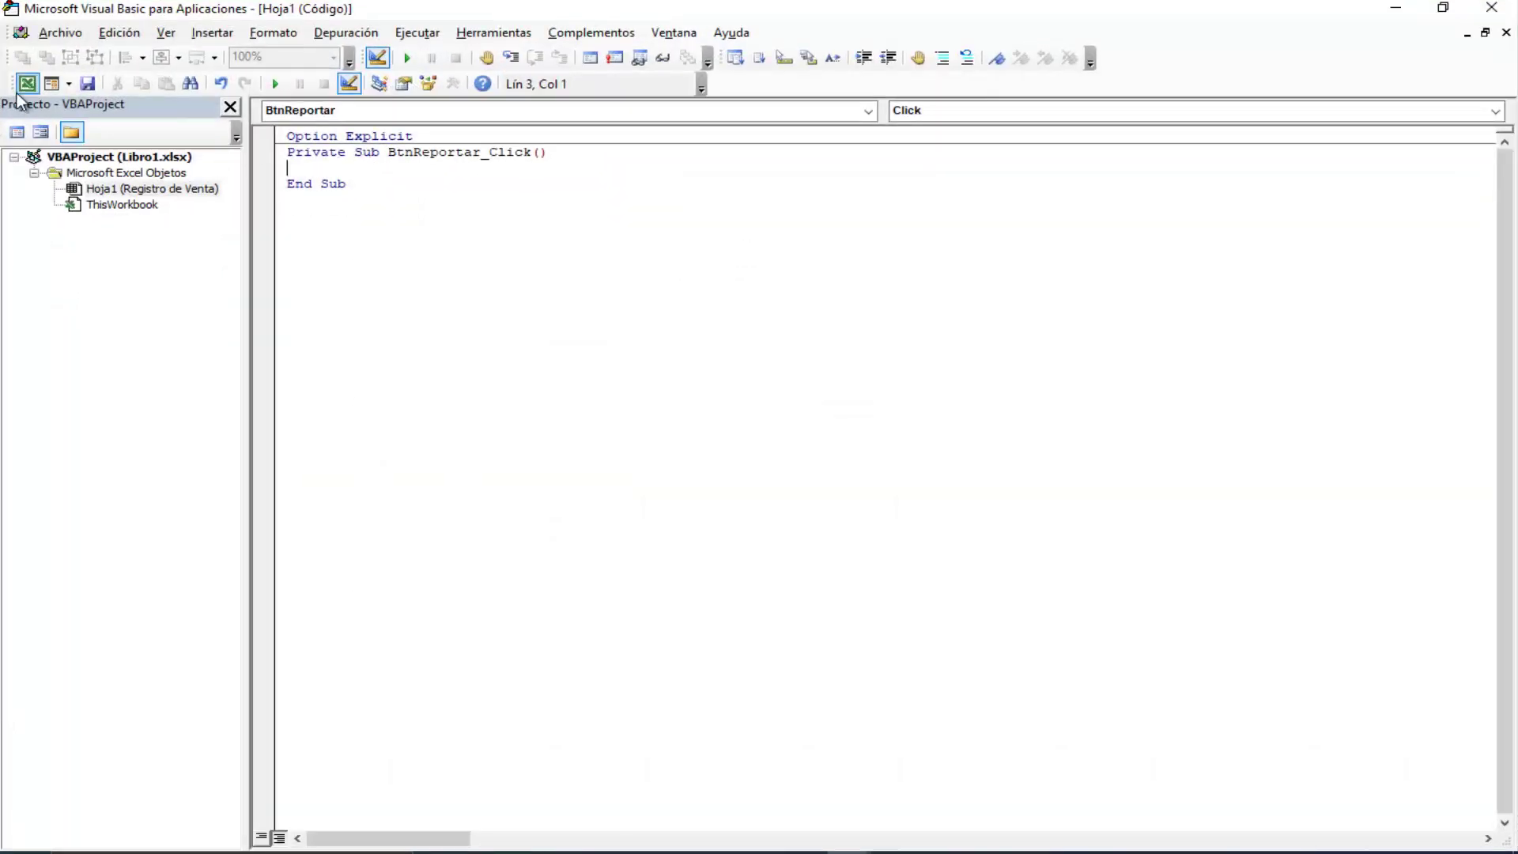
pyautogui.click(26, 83)
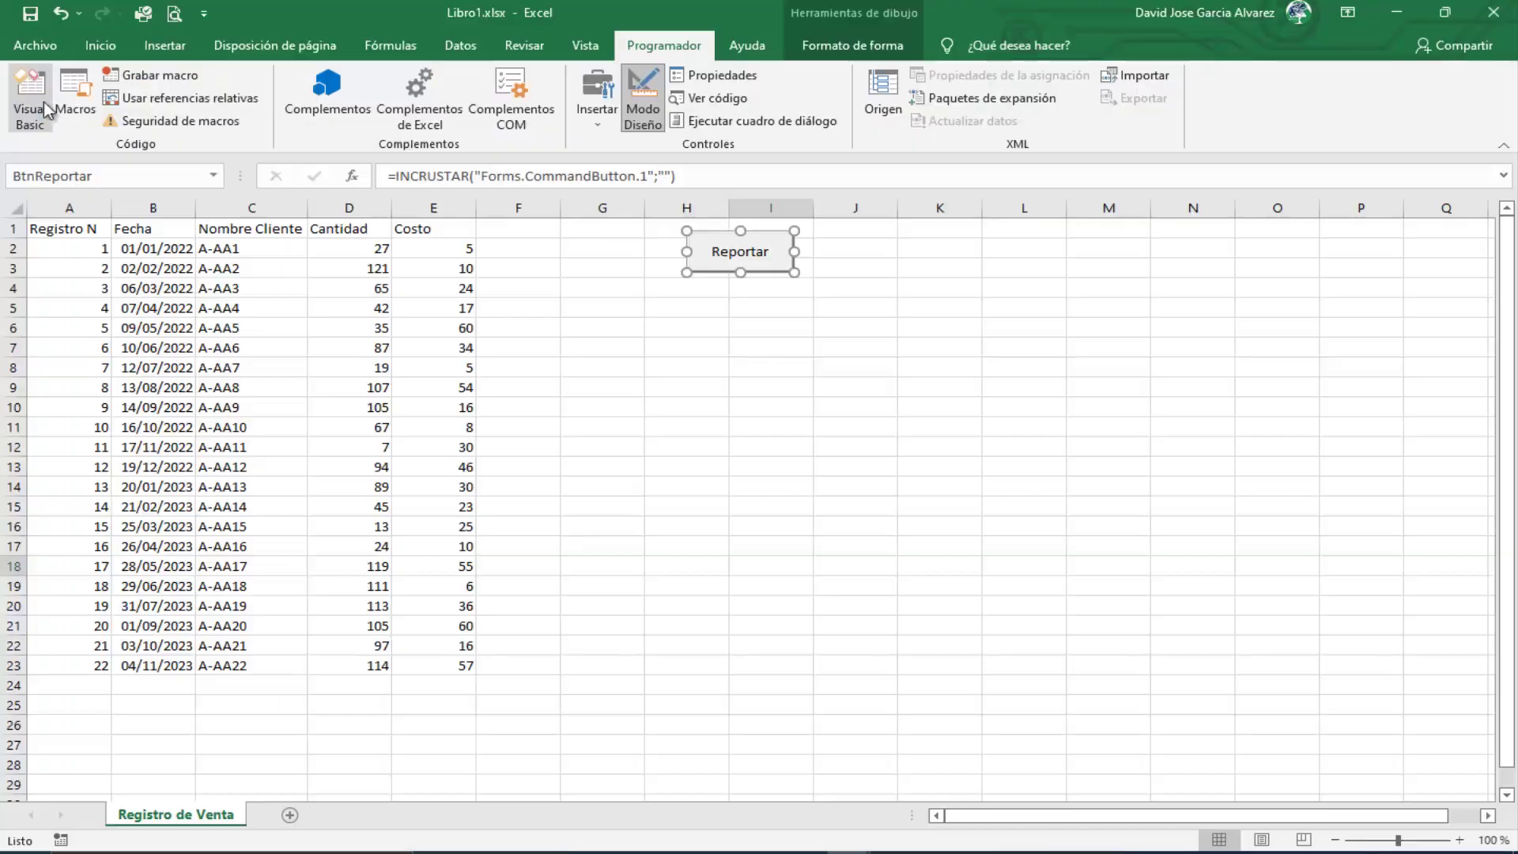
pyautogui.click(522, 587)
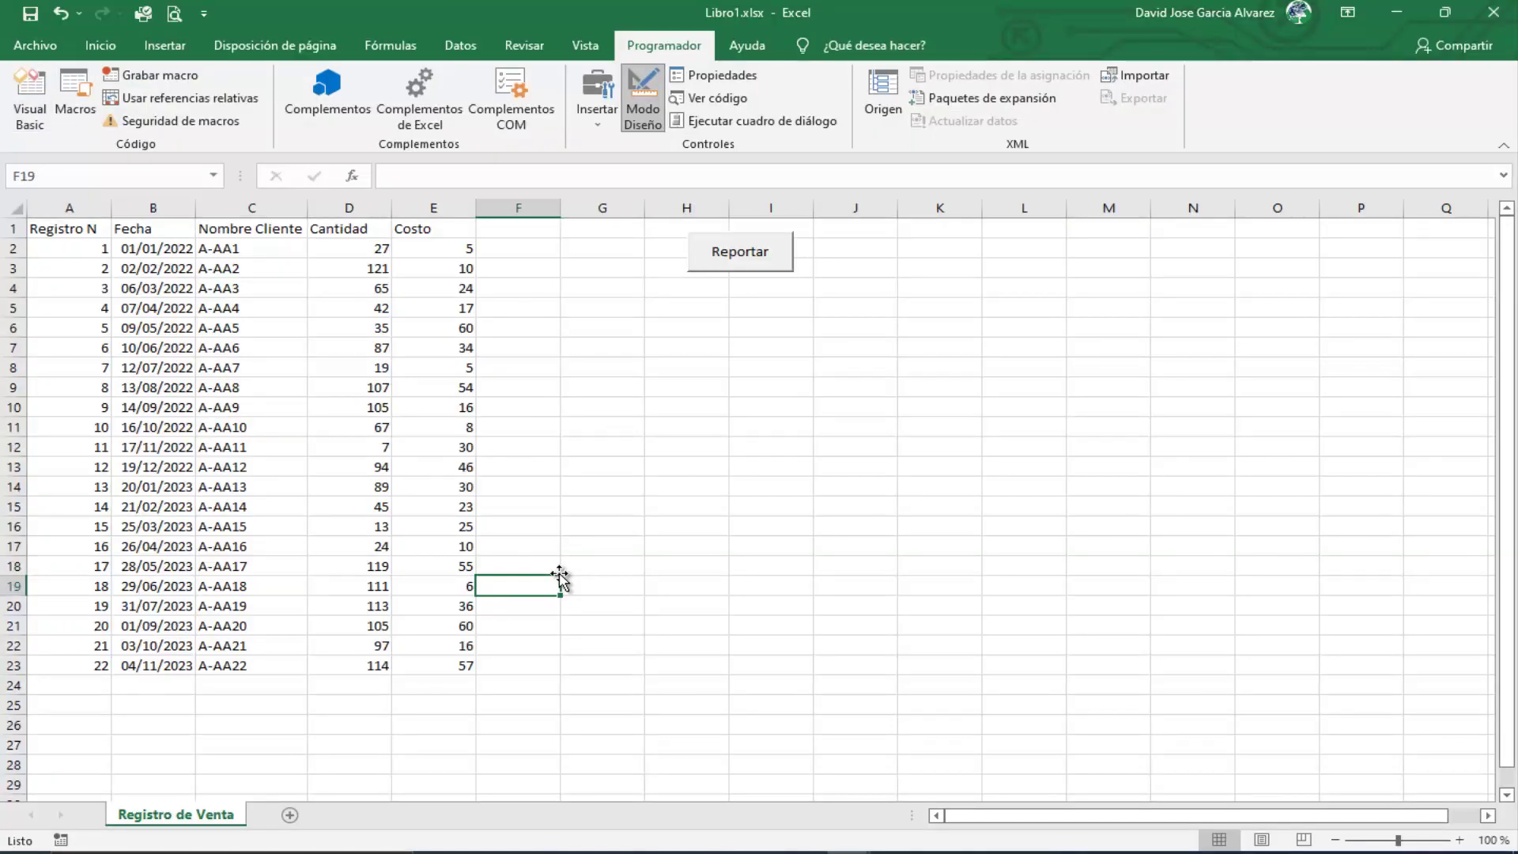
# Step: Add a new sheet named Reporte, then go back to Registro de Venta
pyautogui.click(290, 815)
pyautogui.doubleClick(289, 815)
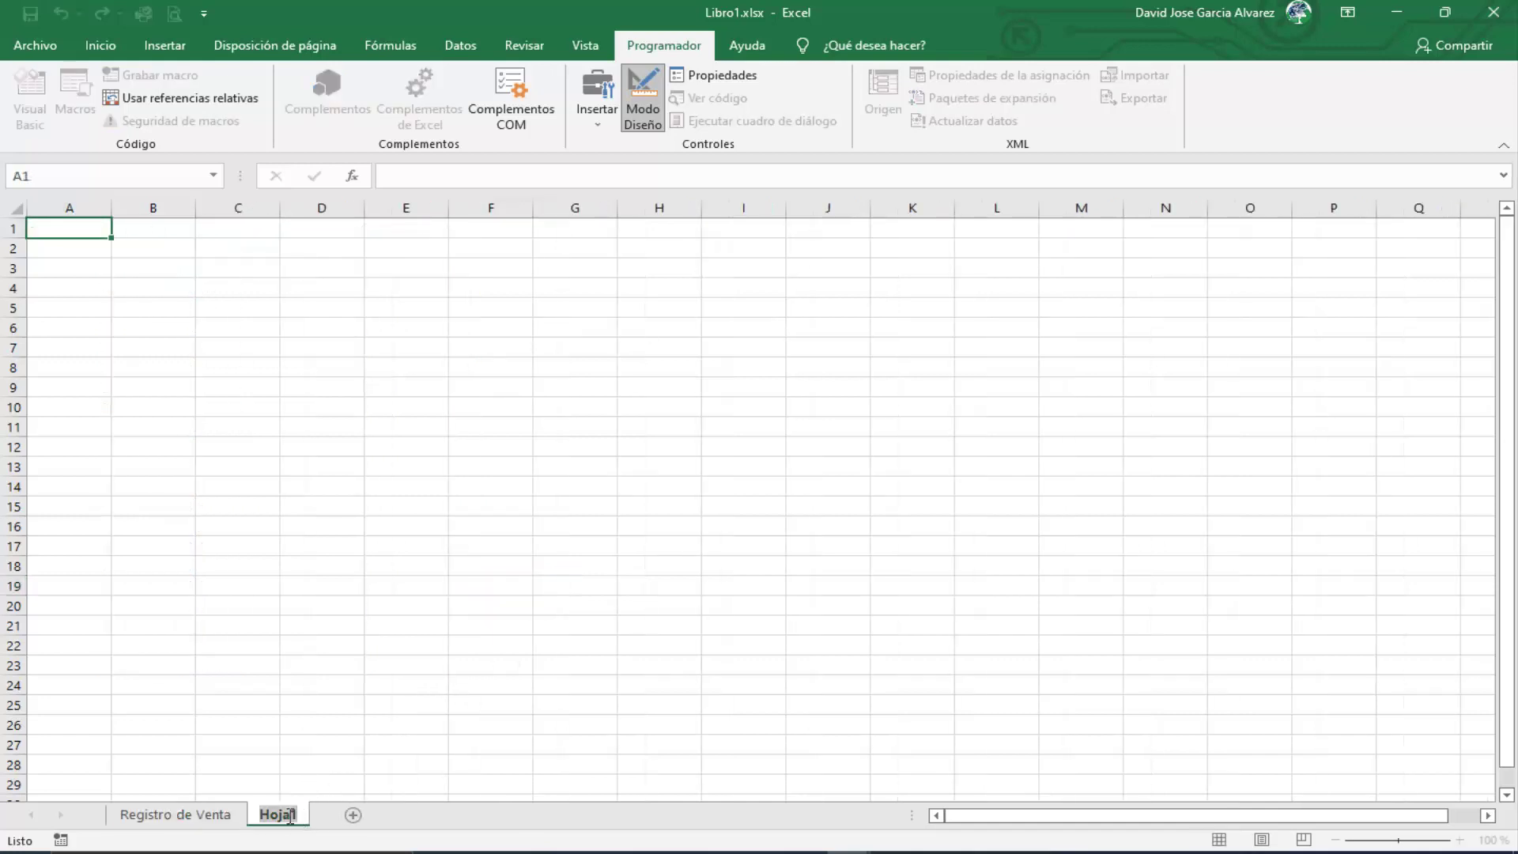
pyautogui.write('reportar')
pyautogui.press('BackSpace')
pyautogui.press('BackSpace')
pyautogui.press('BackSpace')
pyautogui.press('BackSpace')
pyautogui.press('BackSpace')
pyautogui.press('BackSpace')
pyautogui.press('BackSpace')
pyautogui.press('BackSpace')
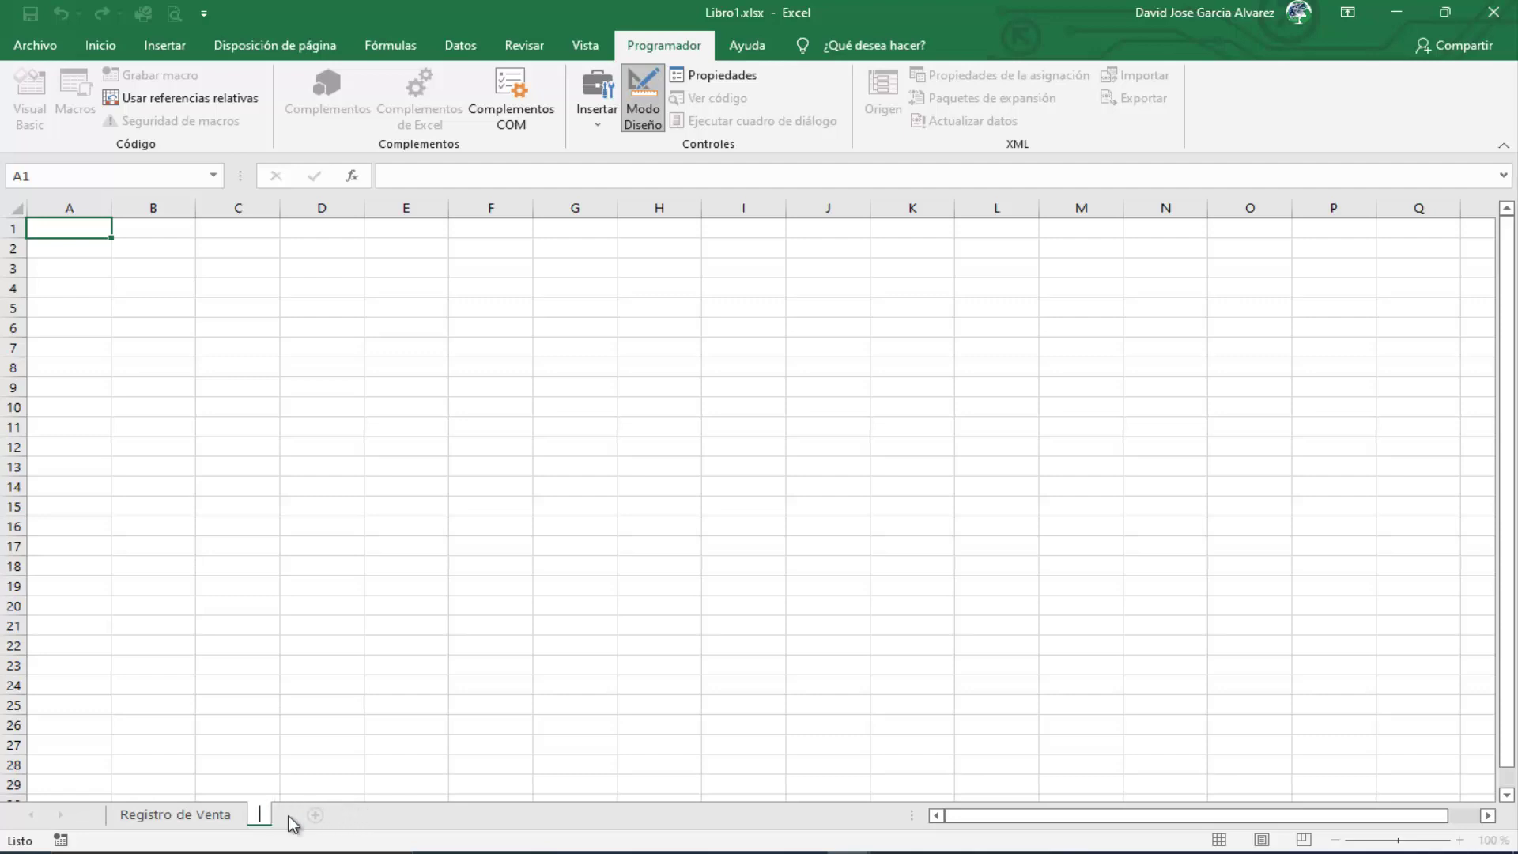
pyautogui.write('Reporte')
pyautogui.press('Return')
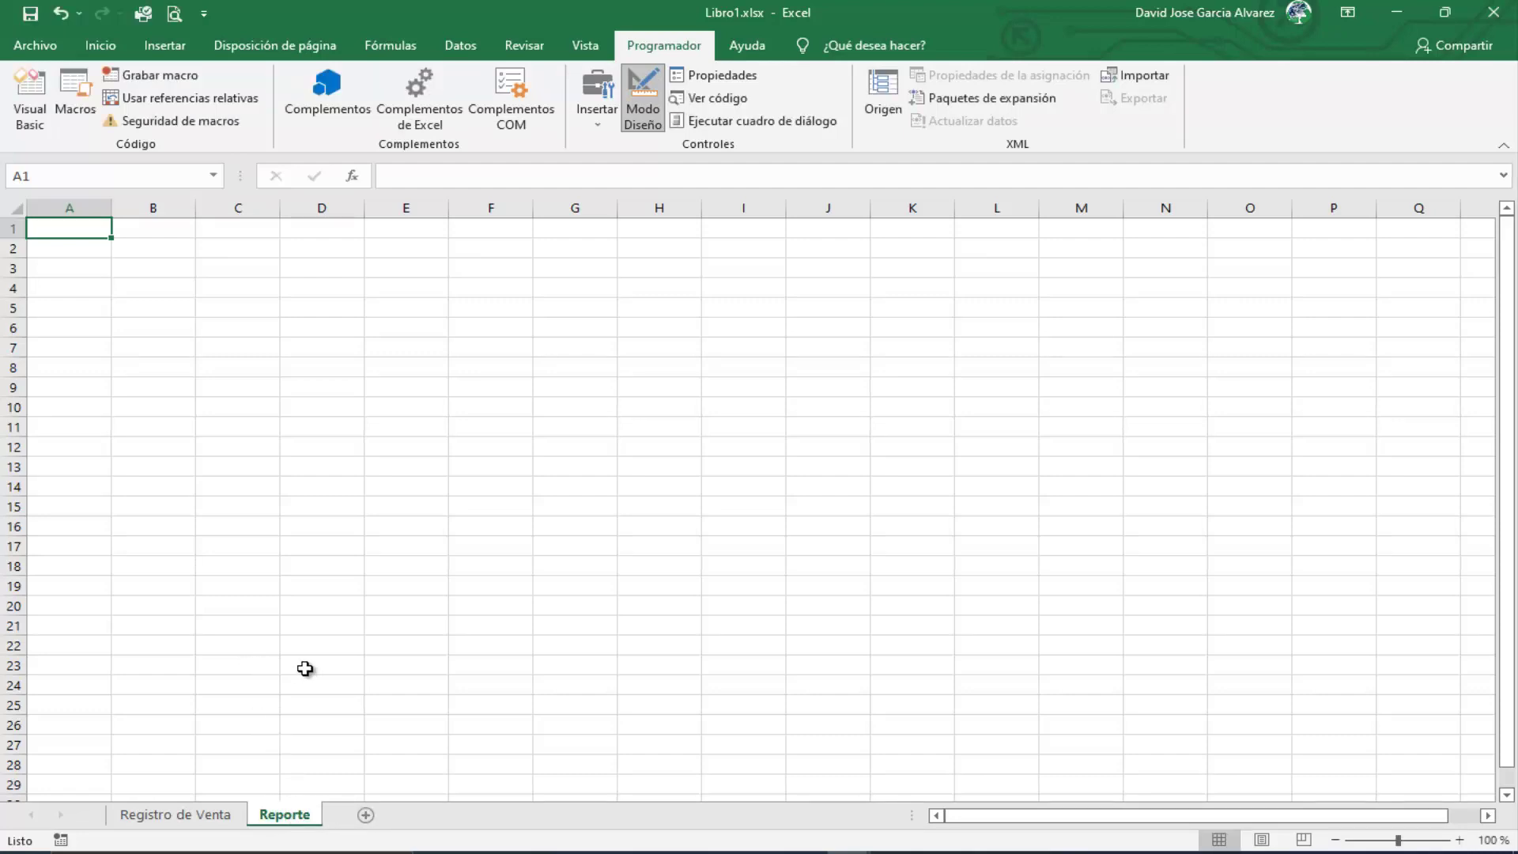
pyautogui.click(204, 813)
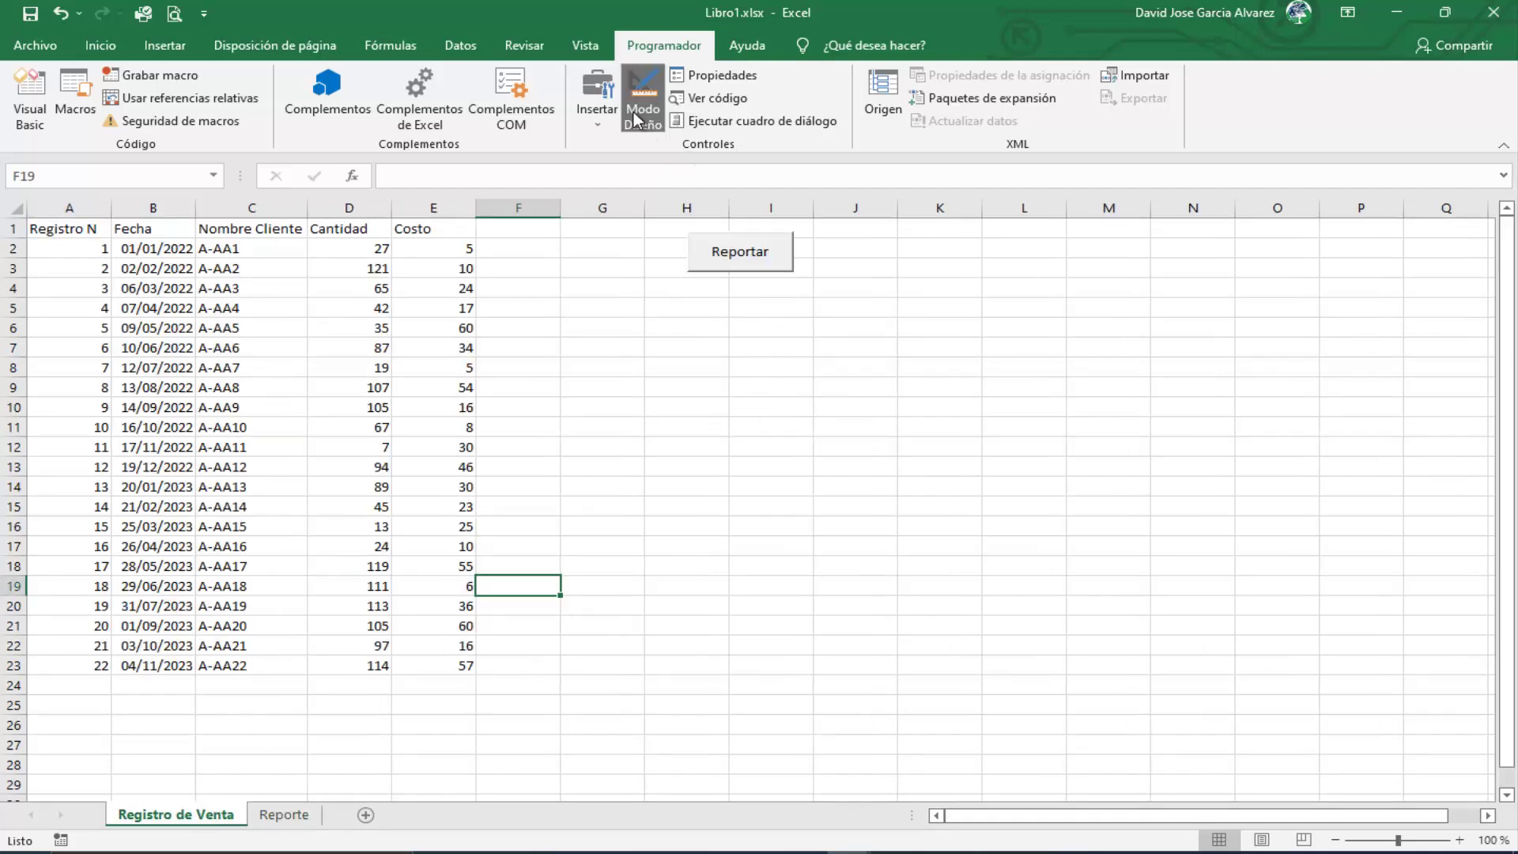
# Step: Declare Dim Uf As Long inside BtnReportar_Click
pyautogui.click(735, 254)
pyautogui.doubleClick(735, 255)
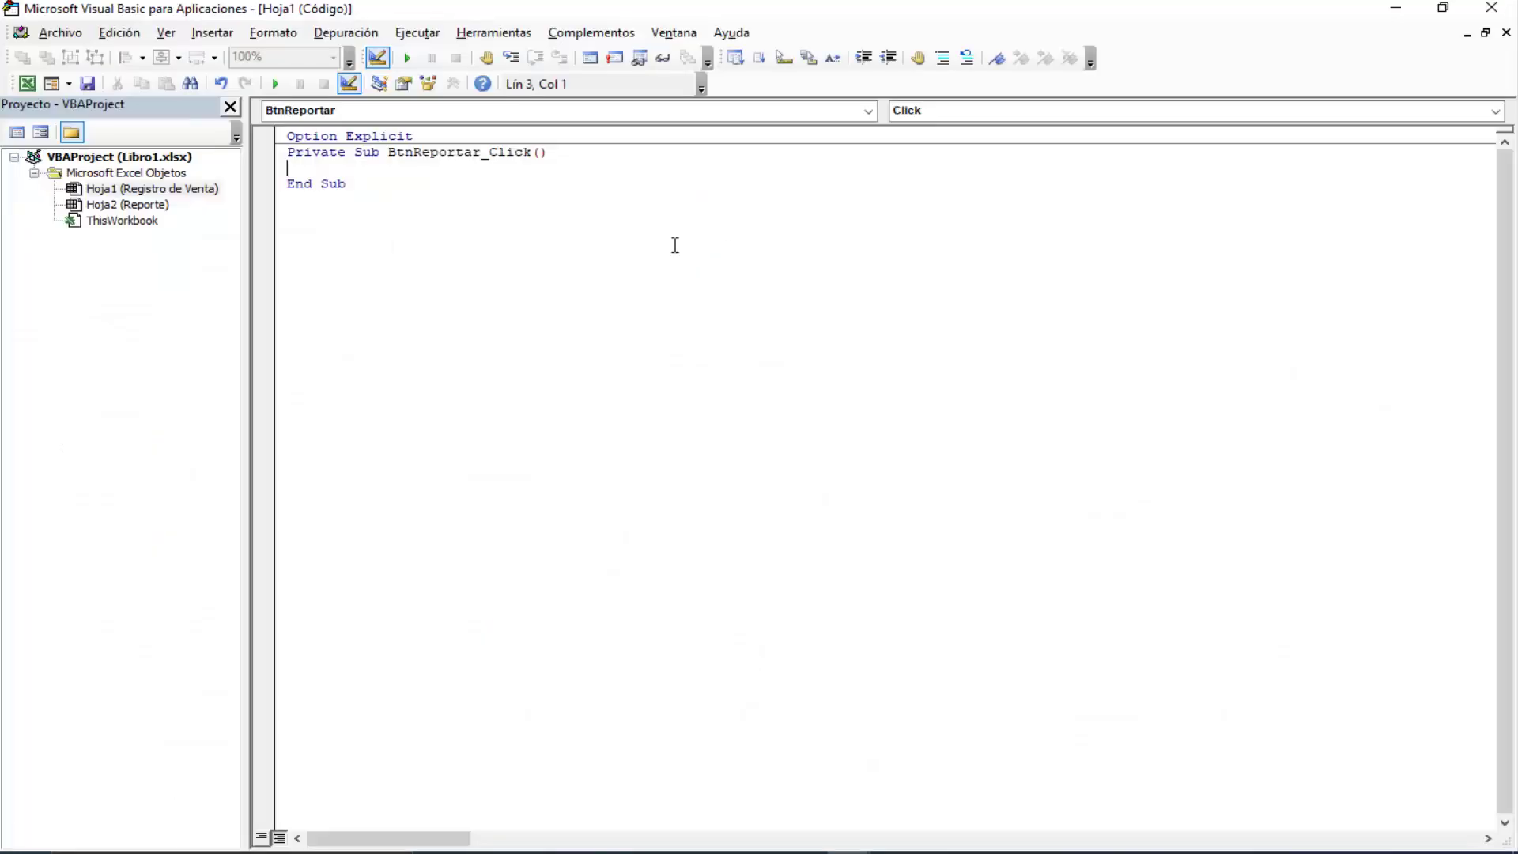
pyautogui.press('Return')
pyautogui.press('Return')
pyautogui.write('dim Uf a')
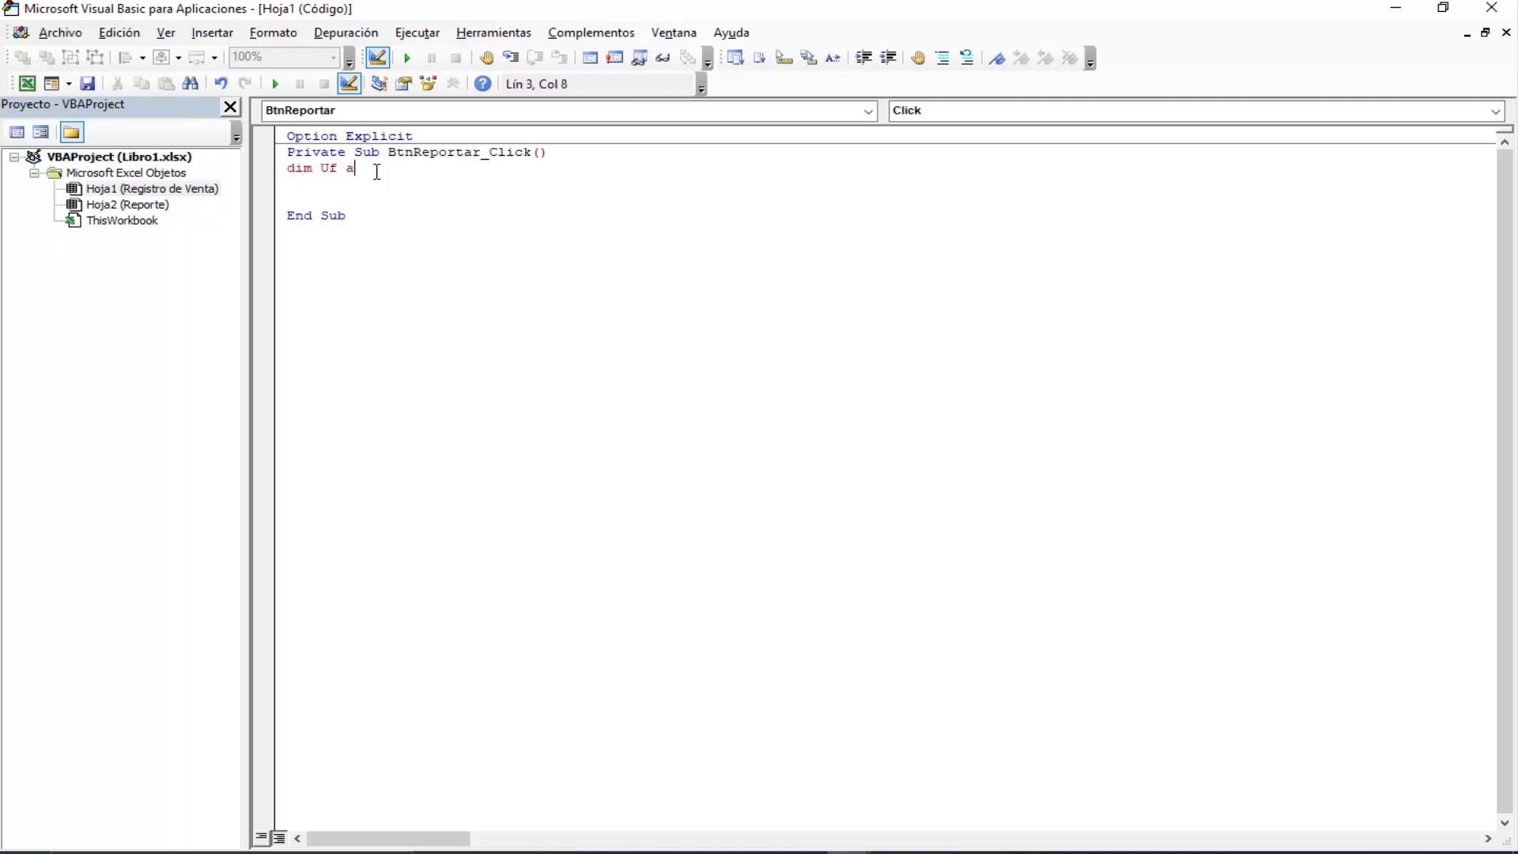
pyautogui.write('s lon')
pyautogui.press('Tab')
pyautogui.press('Return')
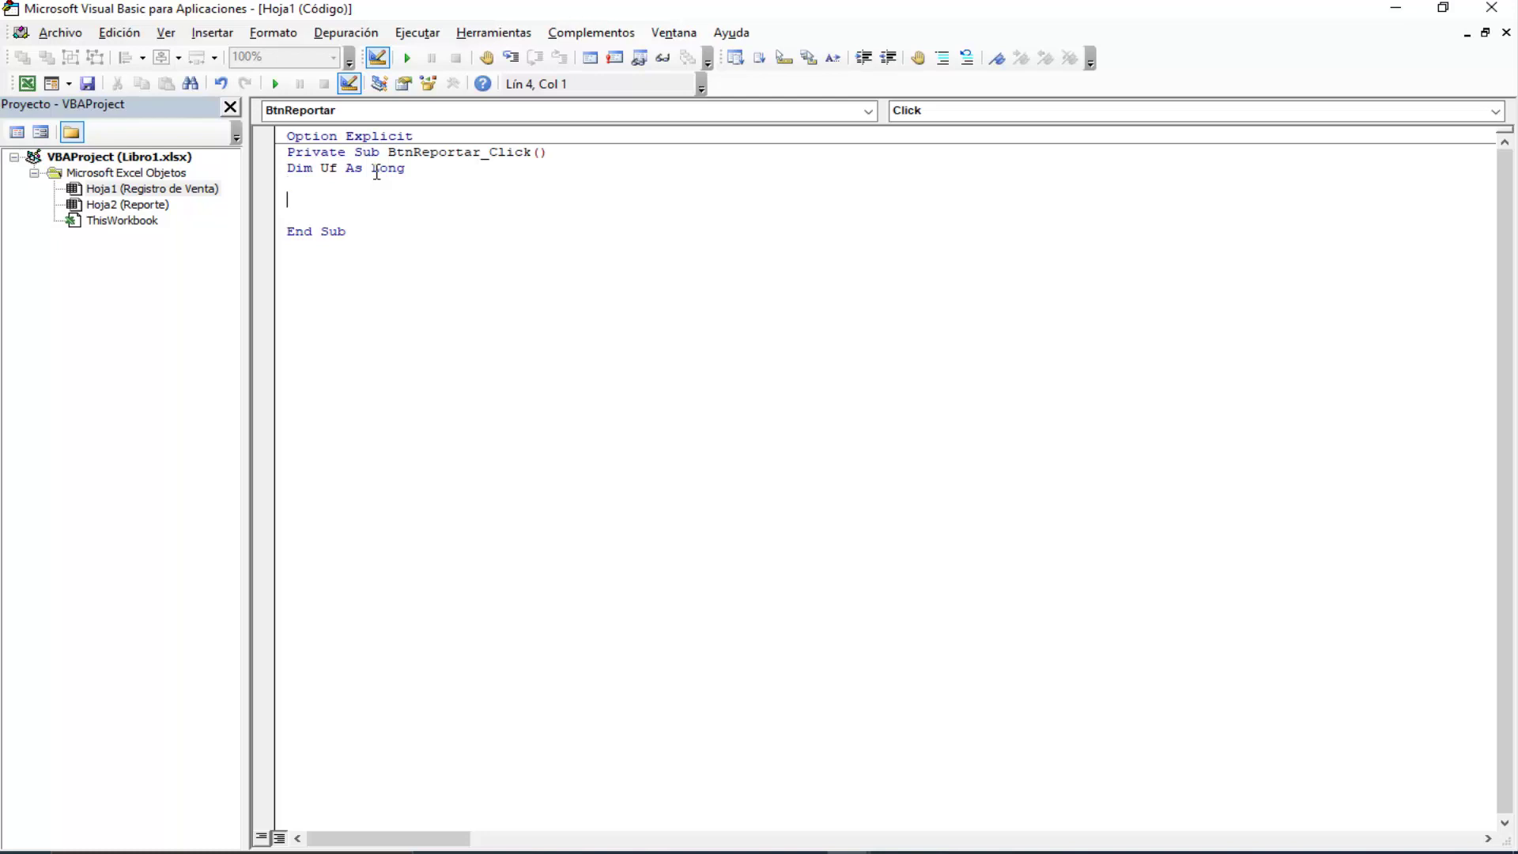
# Step: Delete the unfinished With line and extra blank lines, then return to Excel
pyautogui.press('Return')
pyautogui.press('Return')
pyautogui.write('with')
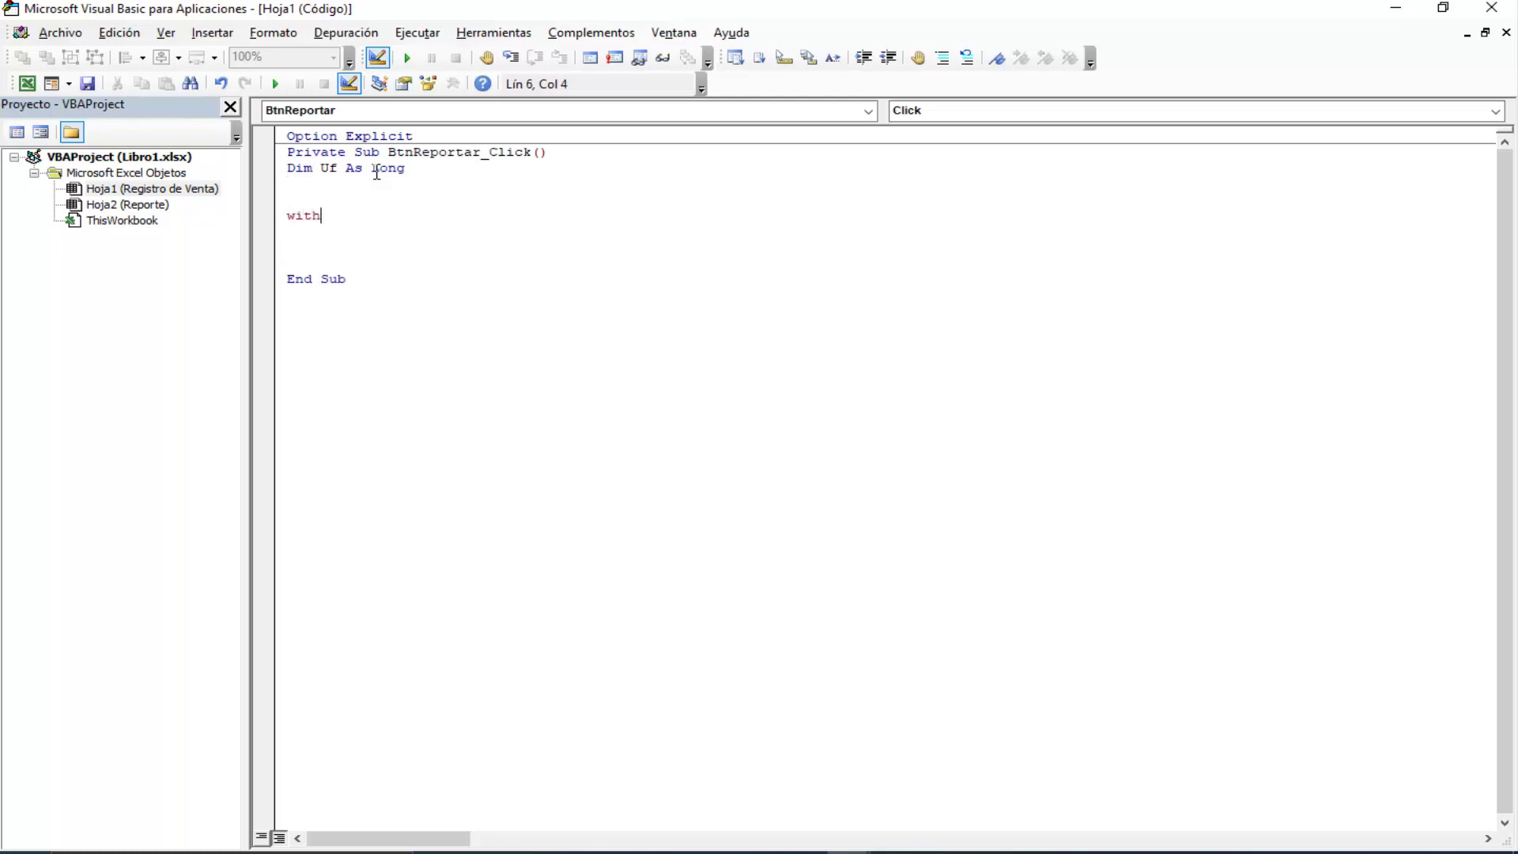
pyautogui.write('hoja')
pyautogui.press('Return')
pyautogui.press('Return')
pyautogui.press('Return')
pyautogui.press('BackSpace')
pyautogui.press('BackSpace')
pyautogui.press('BackSpace')
pyautogui.press('BackSpace')
pyautogui.press('BackSpace')
pyautogui.press('BackSpace')
pyautogui.press('BackSpace')
pyautogui.press('BackSpace')
pyautogui.press('BackSpace')
pyautogui.press('BackSpace')
pyautogui.press('BackSpace')
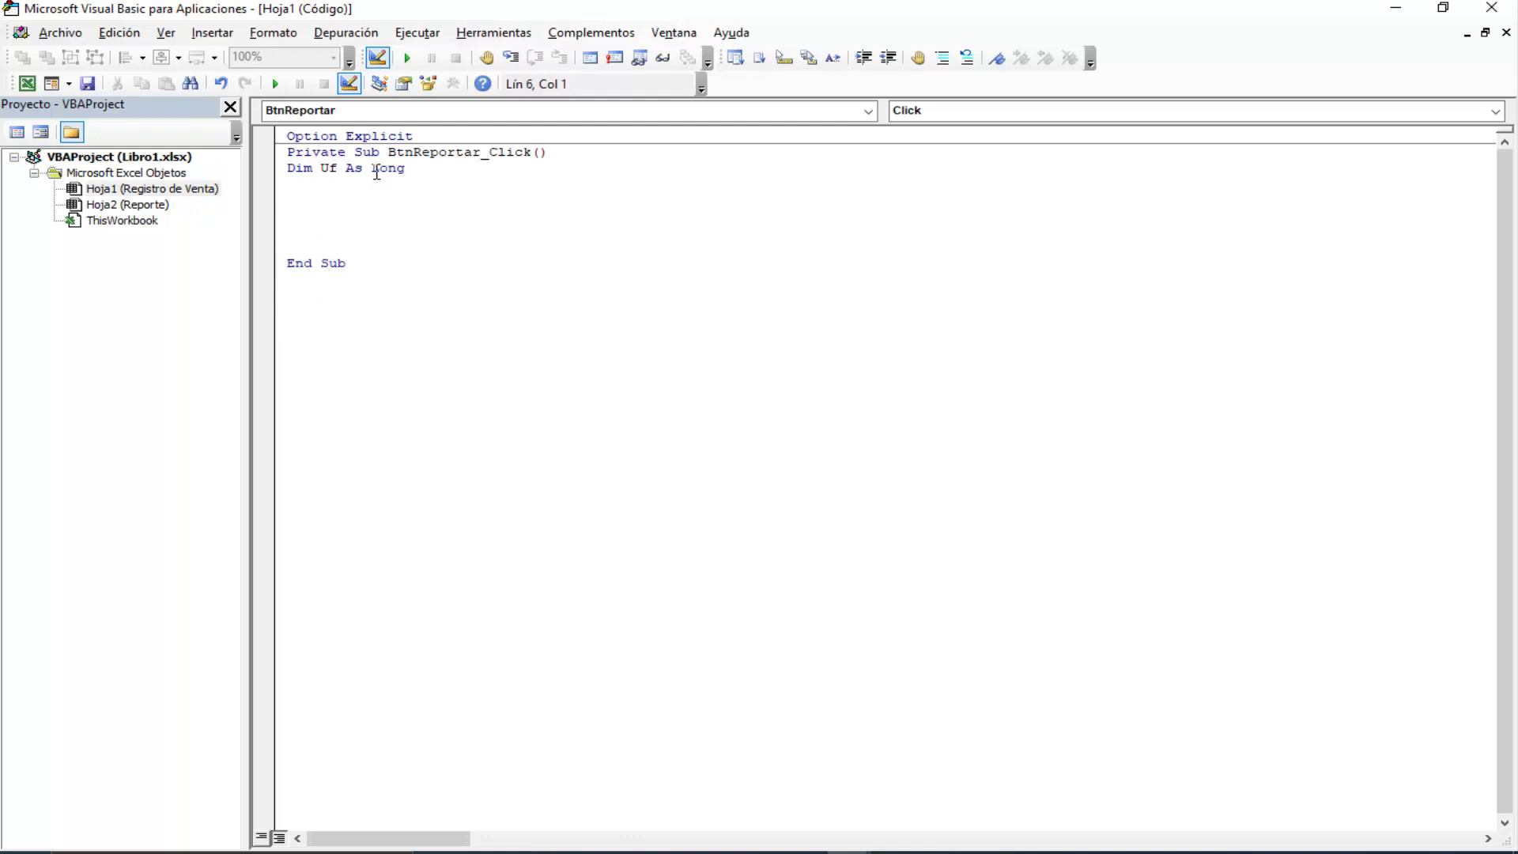
pyautogui.click(27, 83)
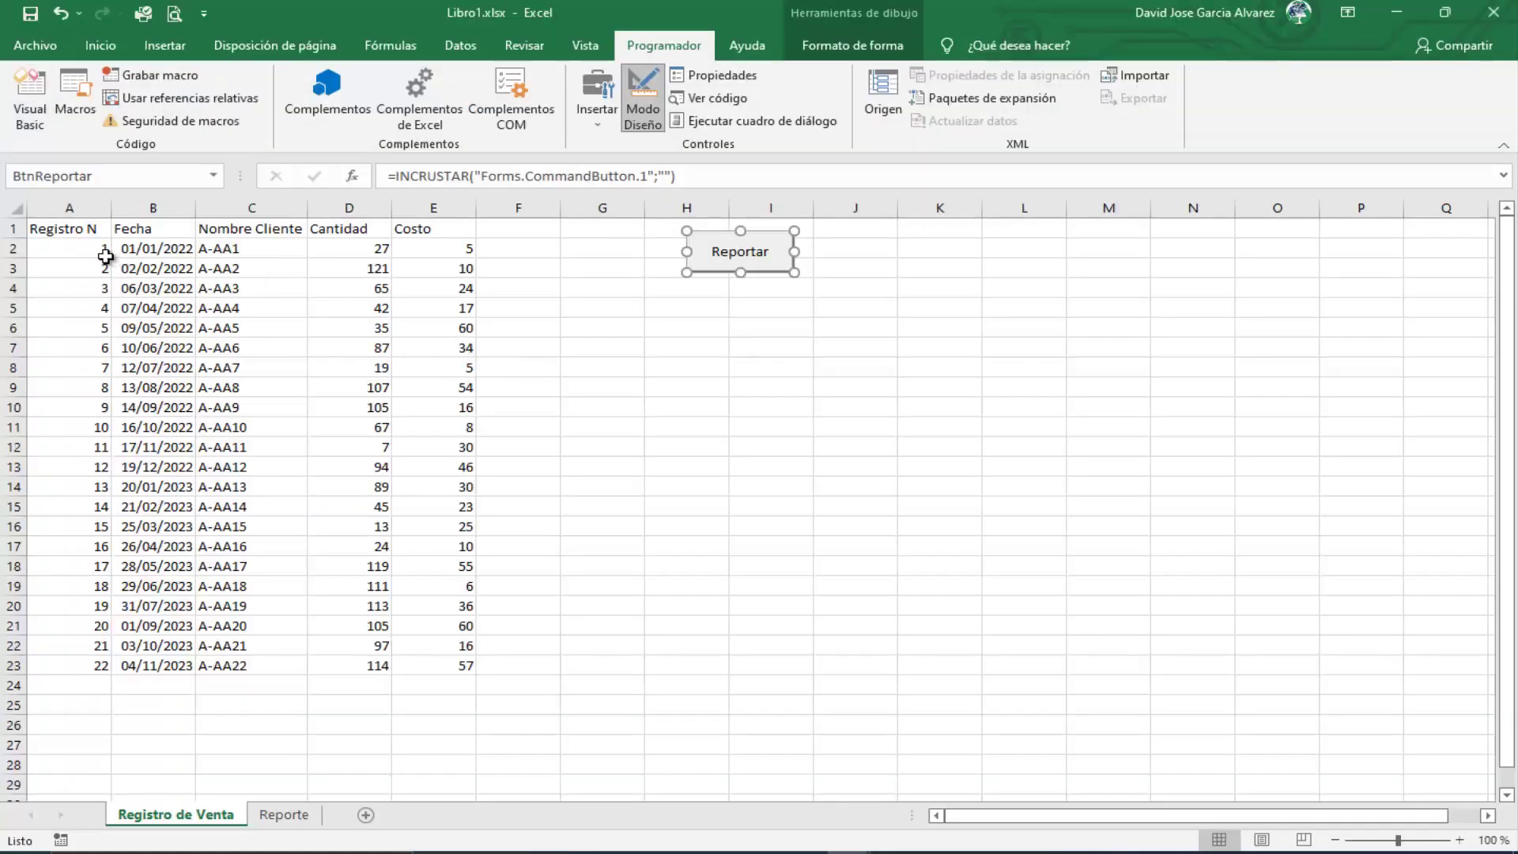
# Step: Inspect the record numbers in column A and glance at the empty Reporte sheet
pyautogui.click(14, 248)
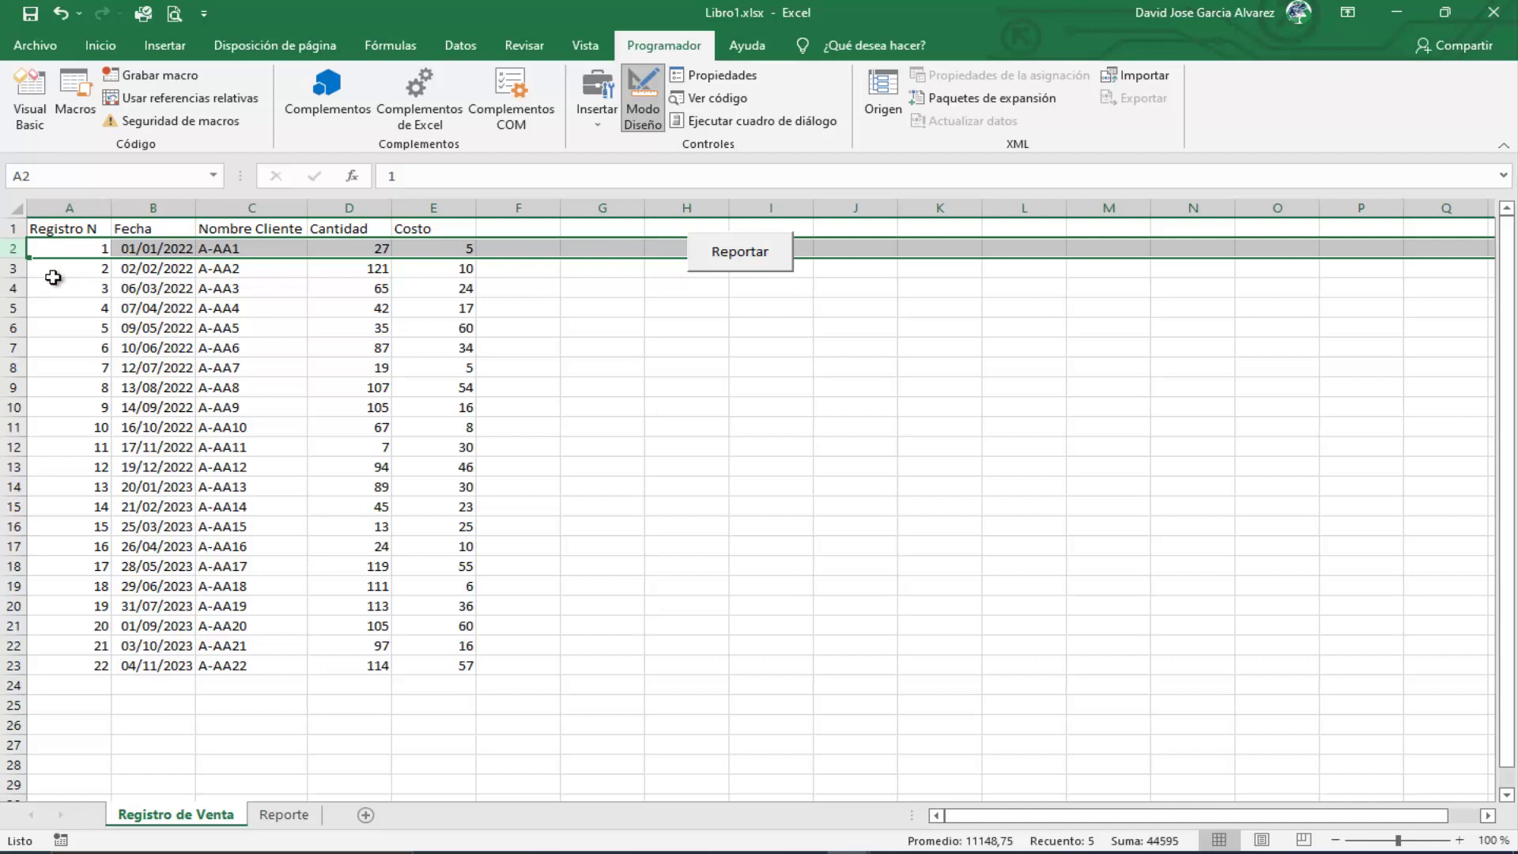
pyautogui.click(57, 273)
pyautogui.click(59, 349)
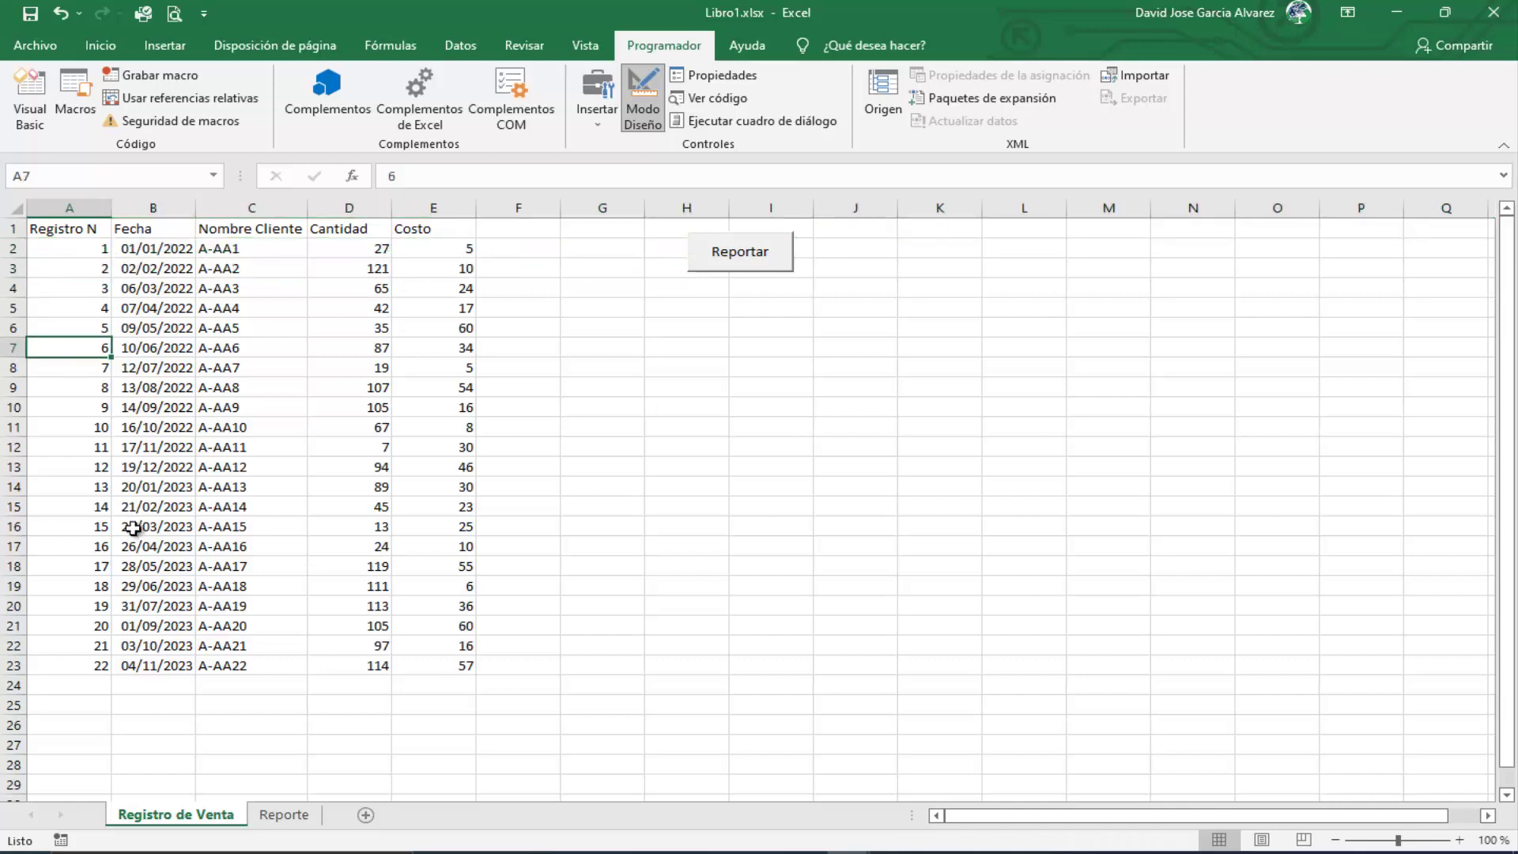
pyautogui.click(284, 814)
pyautogui.click(215, 818)
# Step: Select the sales range A1:E23, compare with Reporte, and reopen the Visual Basic editor
pyautogui.click(72, 207)
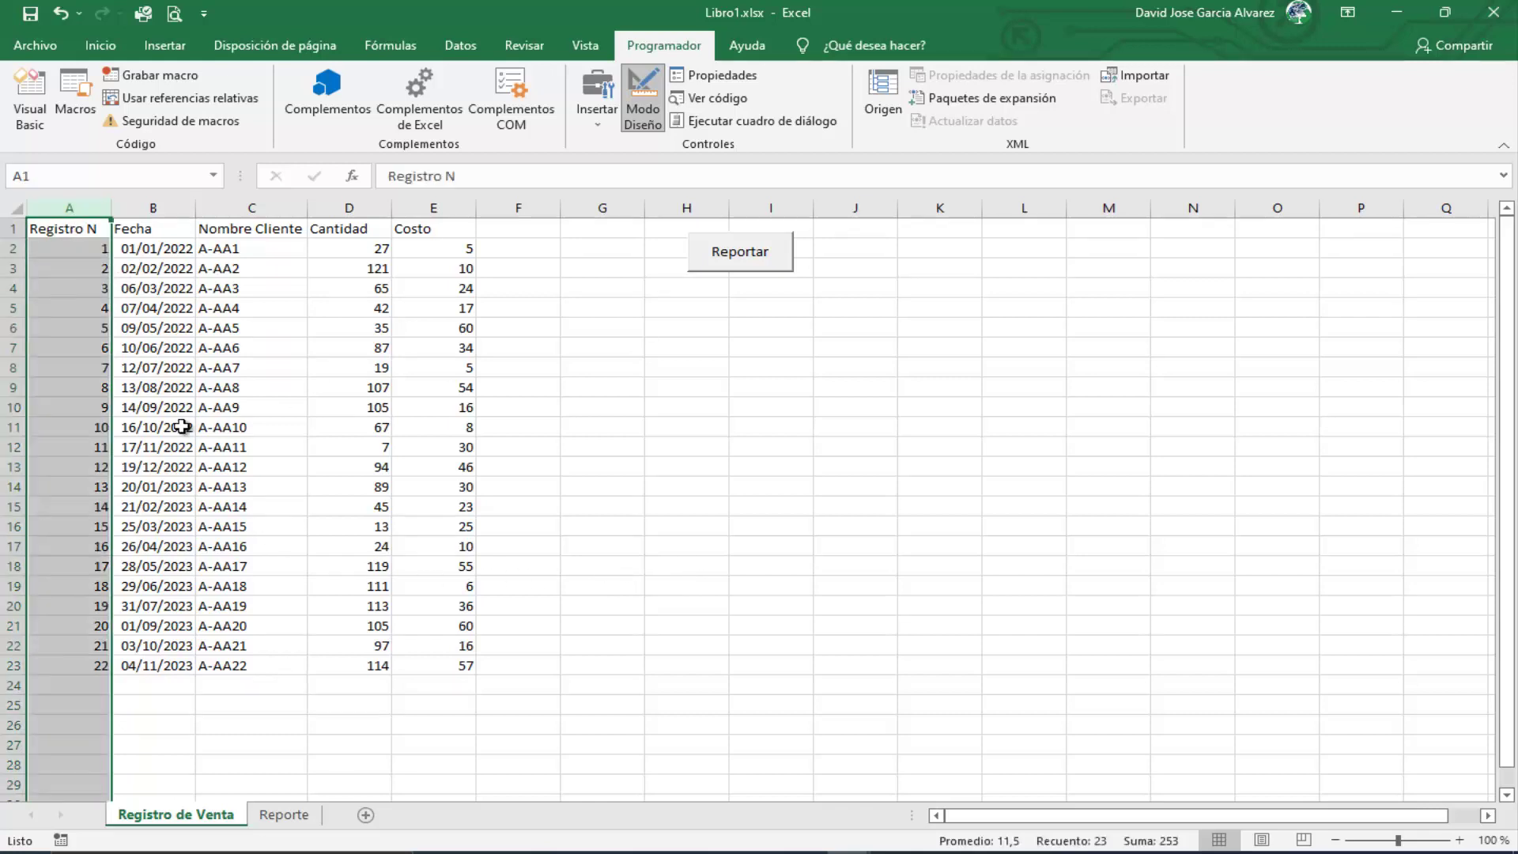
pyautogui.click(79, 692)
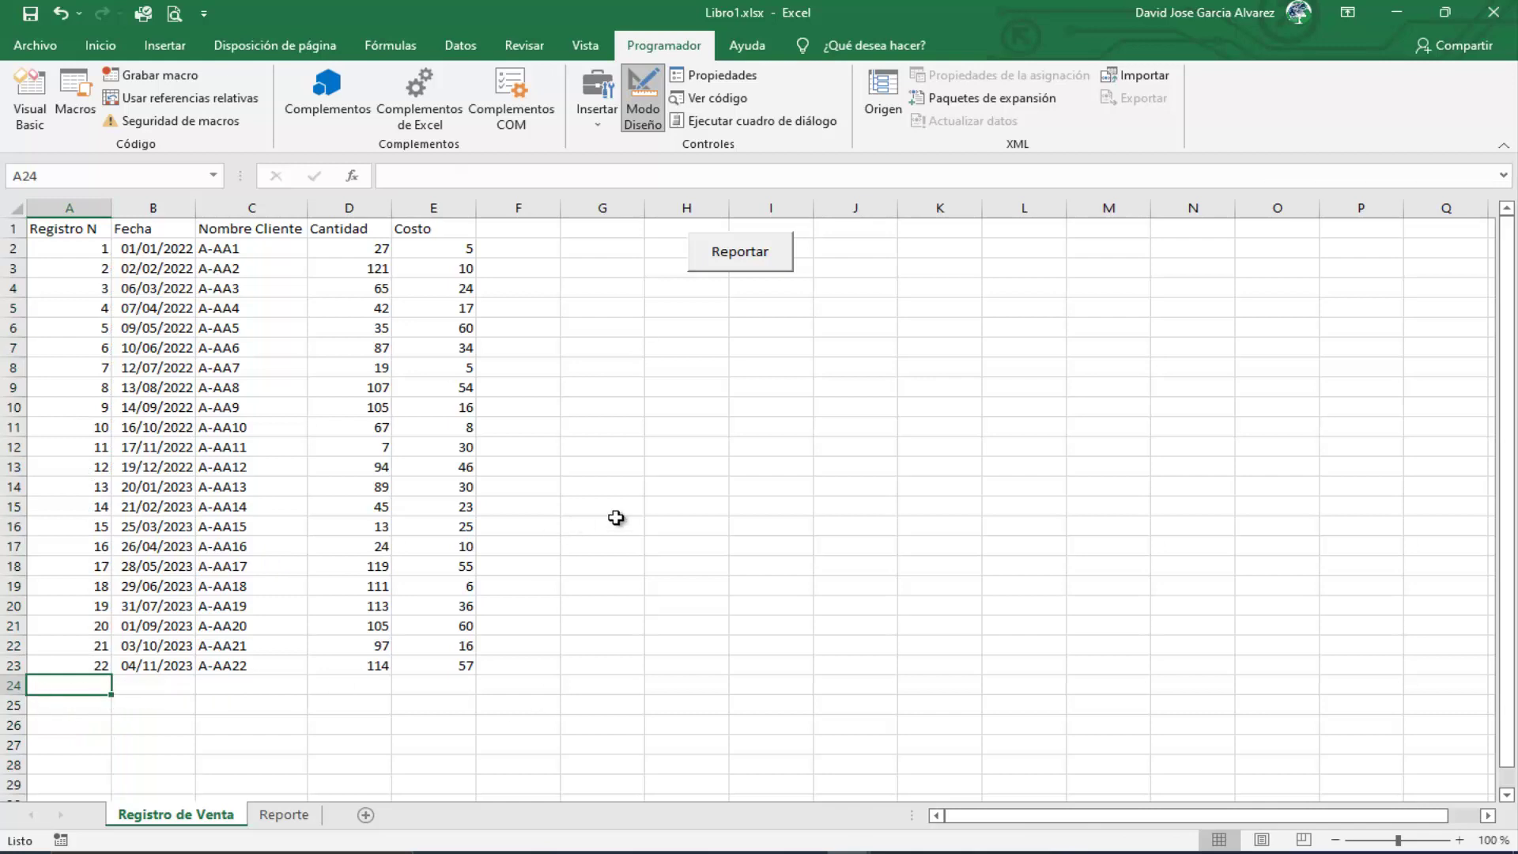
pyautogui.moveTo(82, 228); pyautogui.dragTo(455, 667)
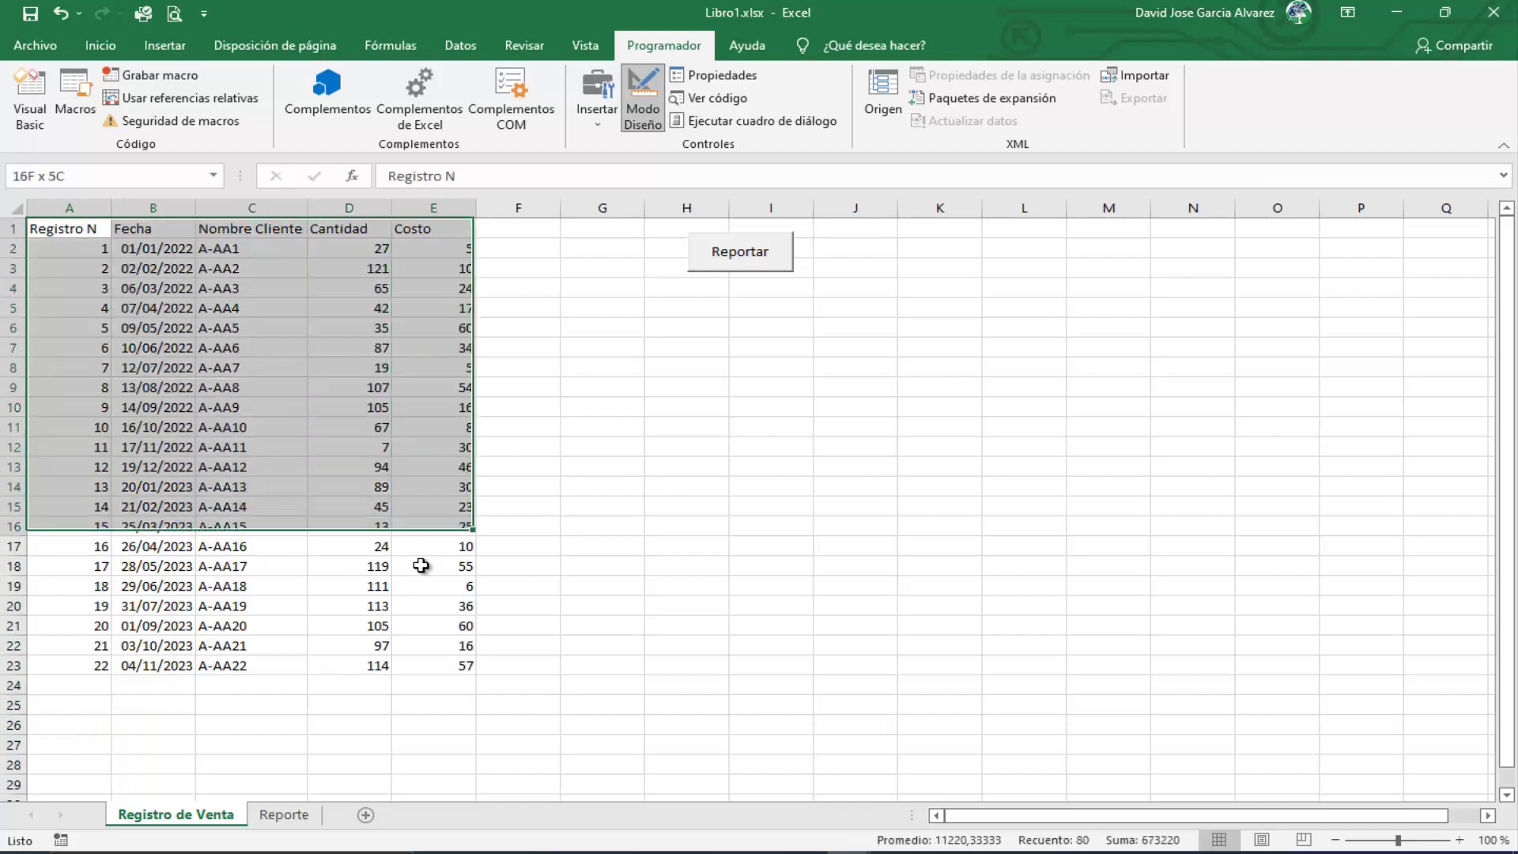
pyautogui.click(278, 819)
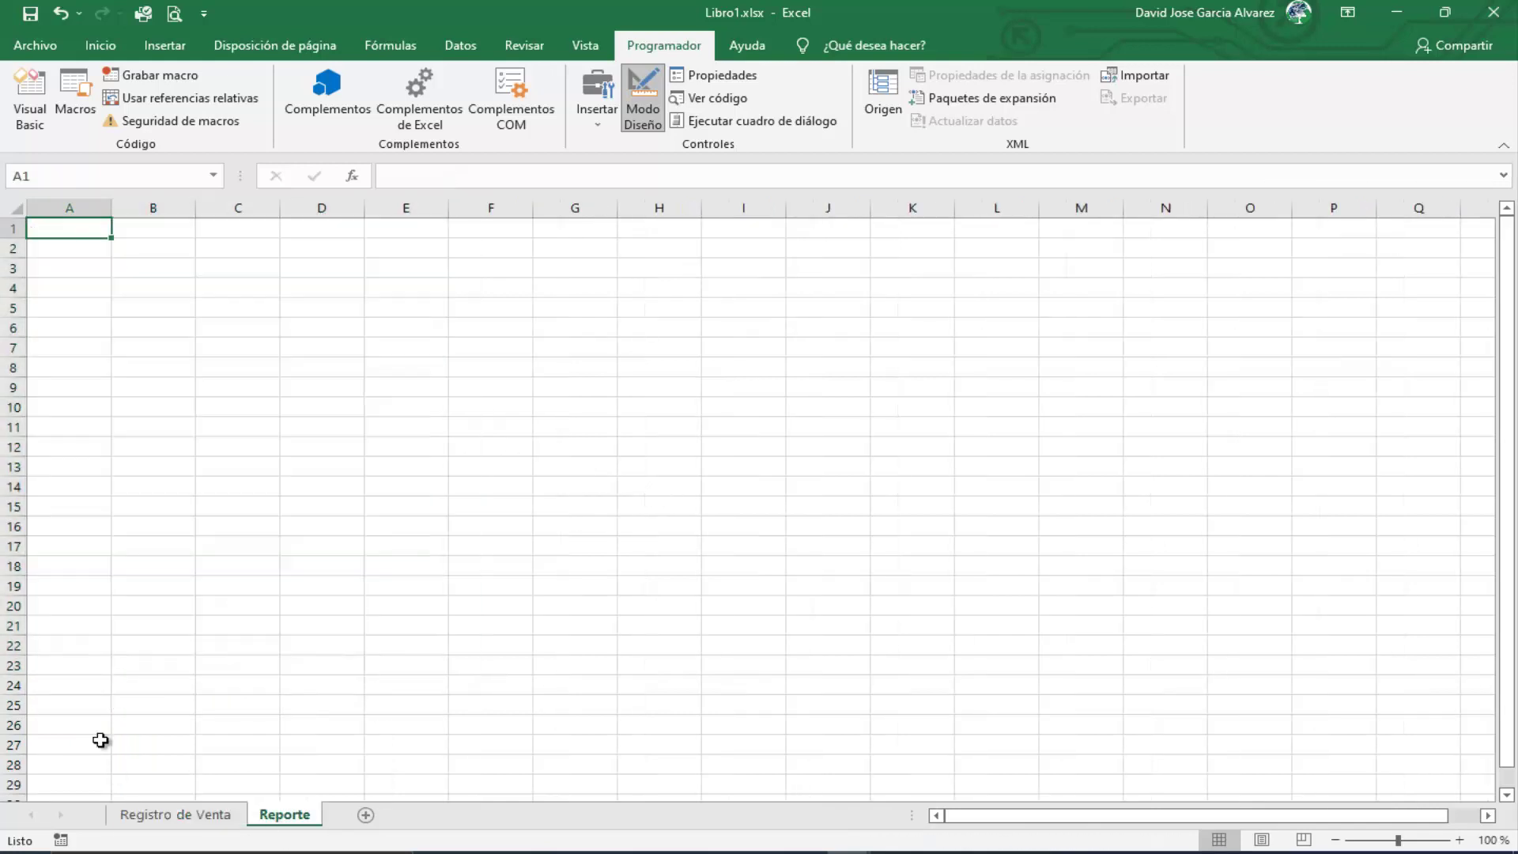
pyautogui.click(207, 818)
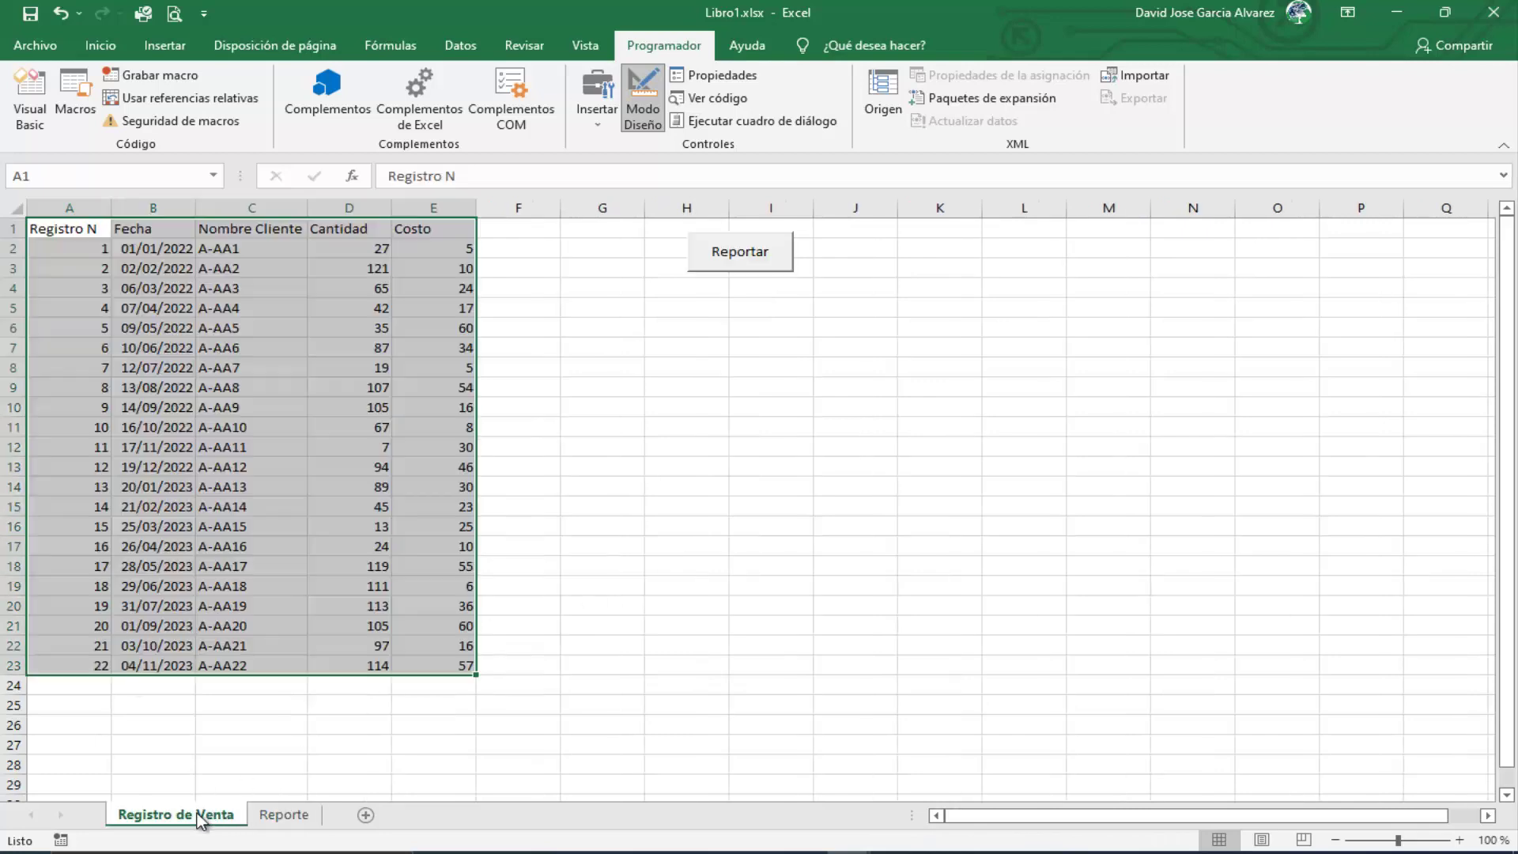
pyautogui.click(628, 623)
pyautogui.click(22, 124)
pyautogui.write('uf=h')
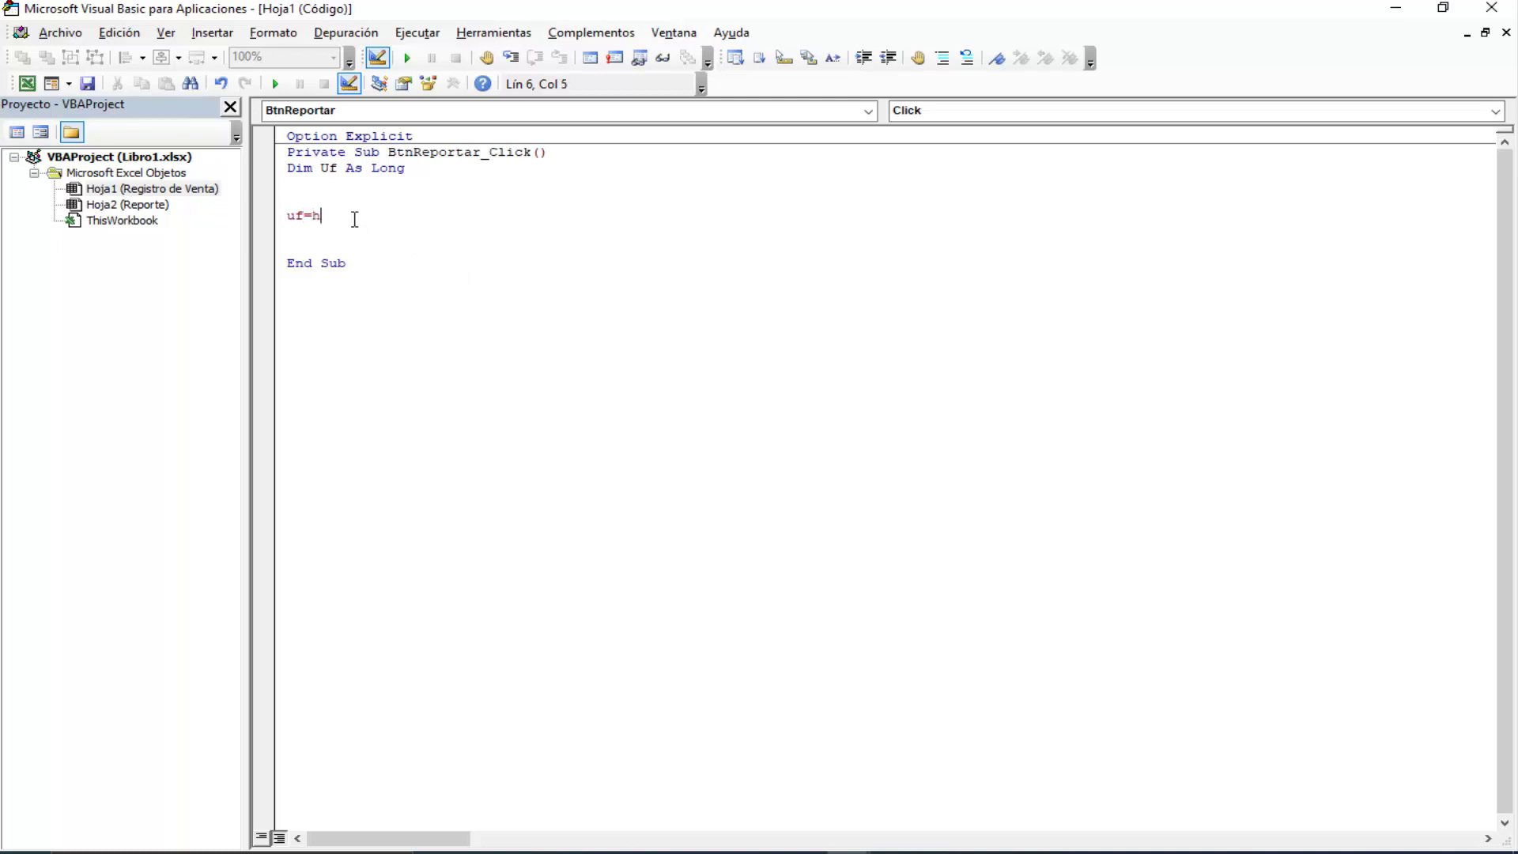
# Step: Write Uf = Hoja1.Range("A" & Hoja1.Rows.Count) using IntelliSense completions
pyautogui.write('oja1')
pyautogui.write('.r')
pyautogui.press('Tab')
pyautogui.write('()')
pyautogui.write('""')
pyautogui.press('Left')
pyautogui.write('A')
pyautogui.press('Right')
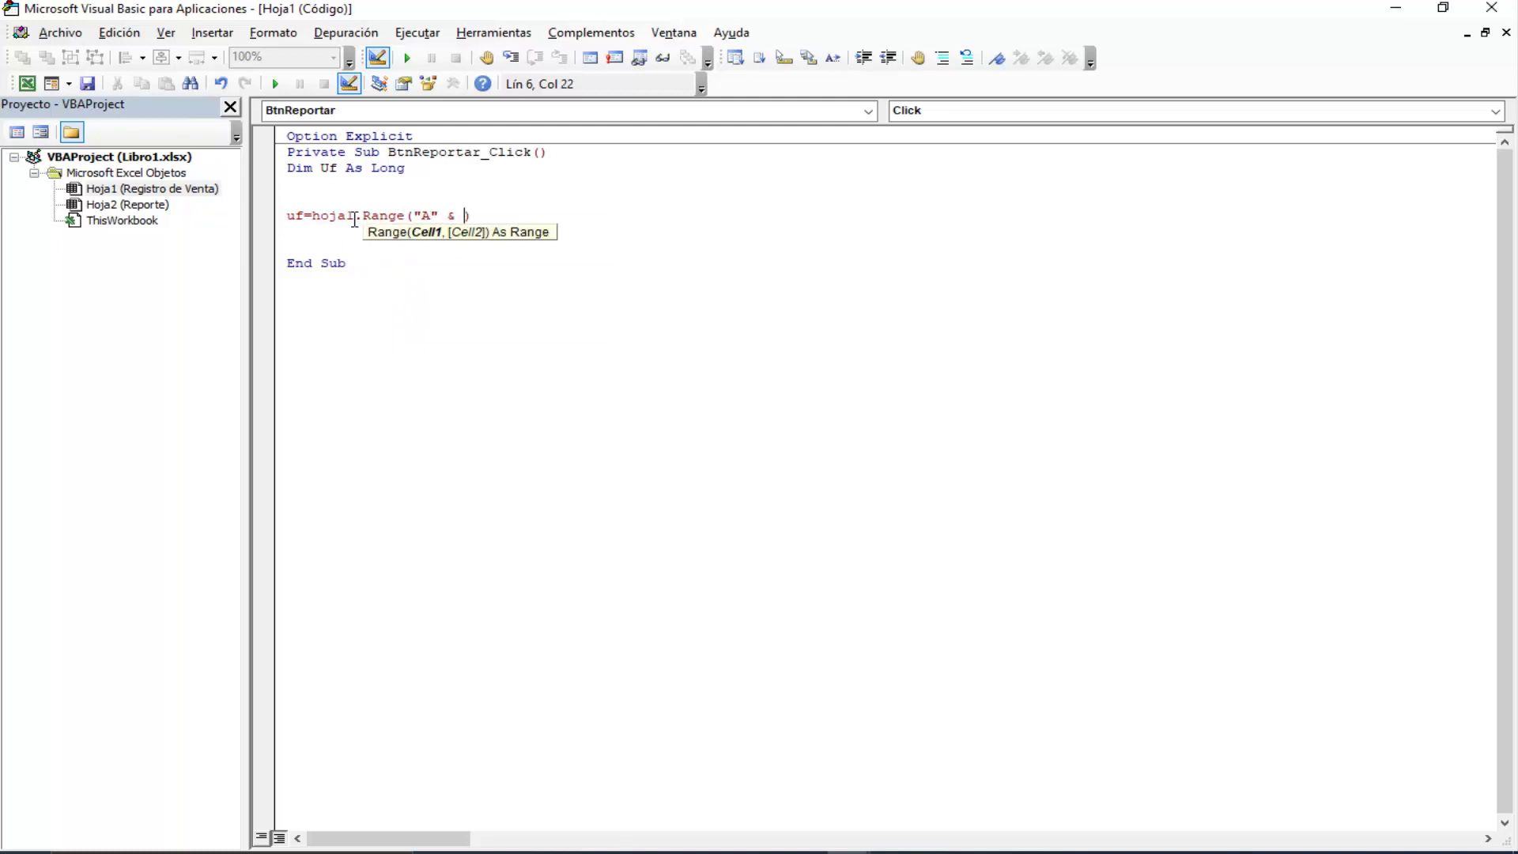
pyautogui.write('hoja1.ro')
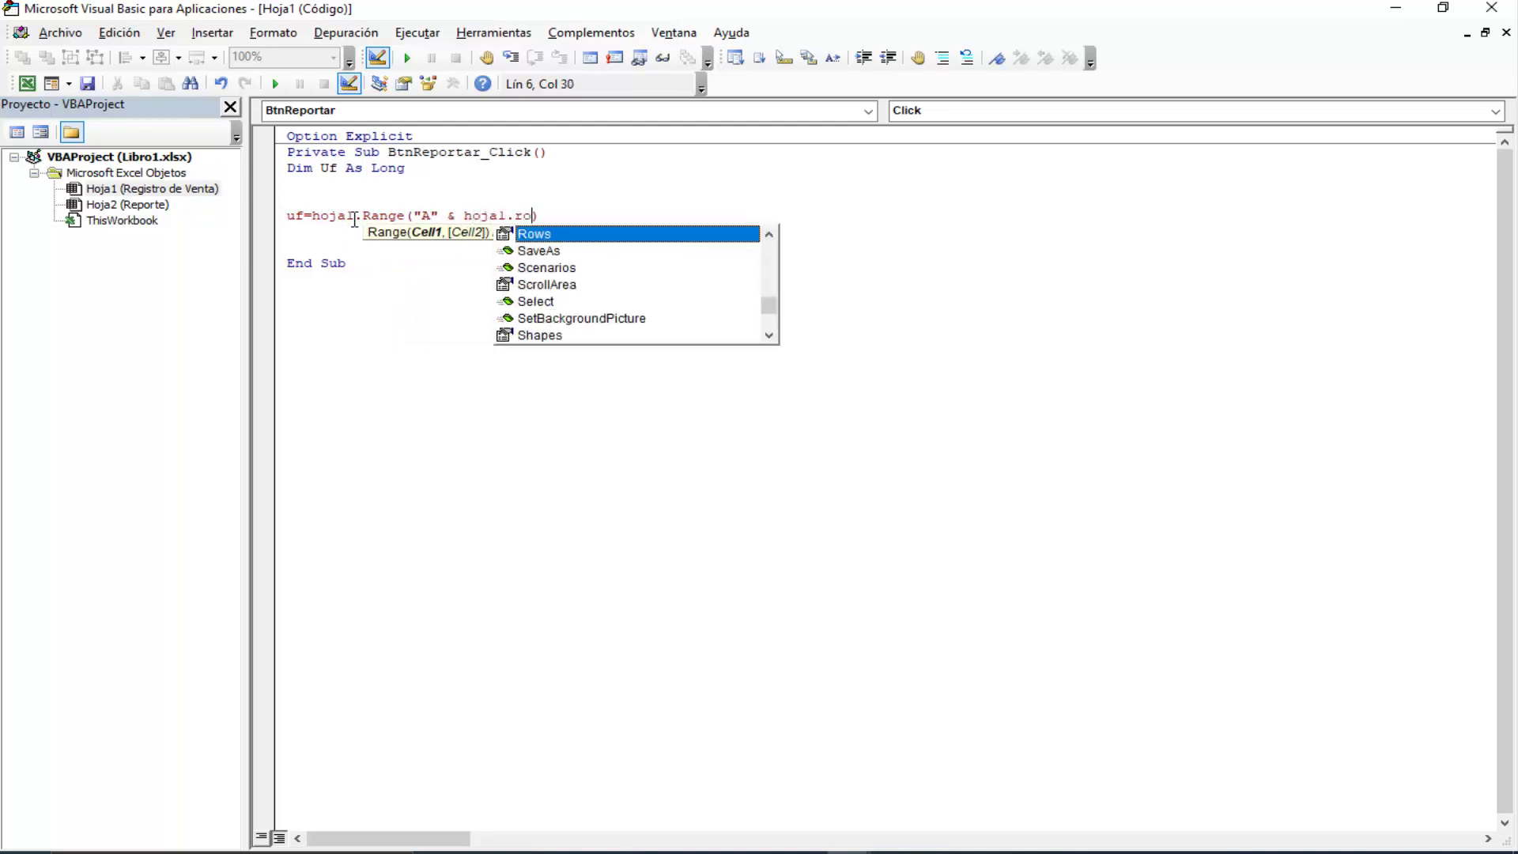
pyautogui.press('Tab')
pyautogui.write('.co')
pyautogui.press('Tab')
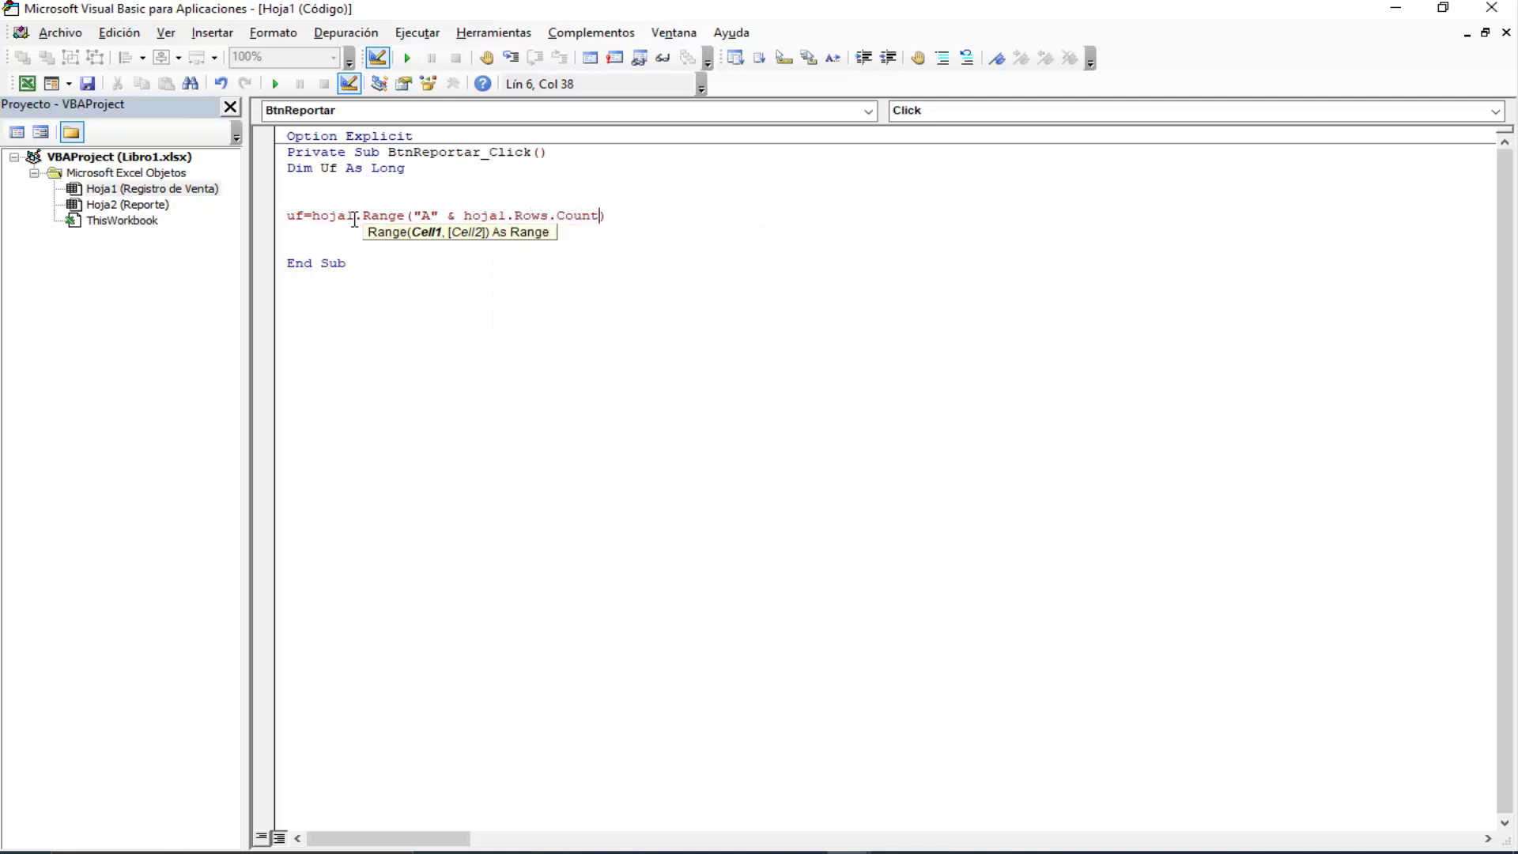
pyautogui.press('Right')
# Step: Finish the statement with .End(xlUp).Row, fixing a wrong EditionOptions completion
pyautogui.write('.ed')
pyautogui.press('Tab')
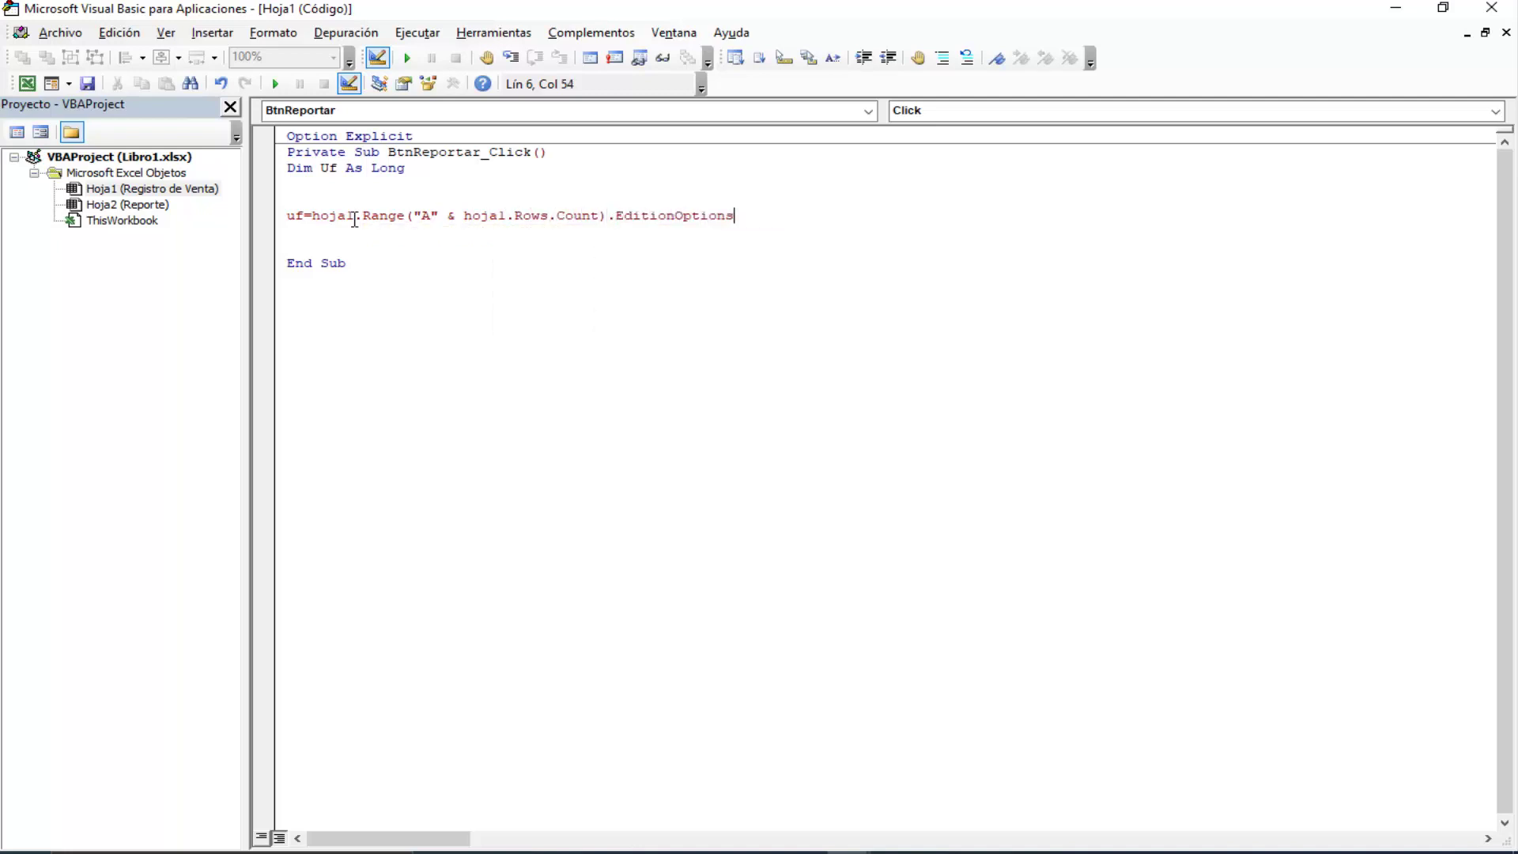
pyautogui.press('BackSpace')
pyautogui.press('BackSpace')
pyautogui.press('BackSpace')
pyautogui.press('BackSpace')
pyautogui.press('BackSpace')
pyautogui.press('BackSpace')
pyautogui.press('BackSpace')
pyautogui.press('BackSpace')
pyautogui.write('.en')
pyautogui.press('Tab')
pyautogui.write('(')
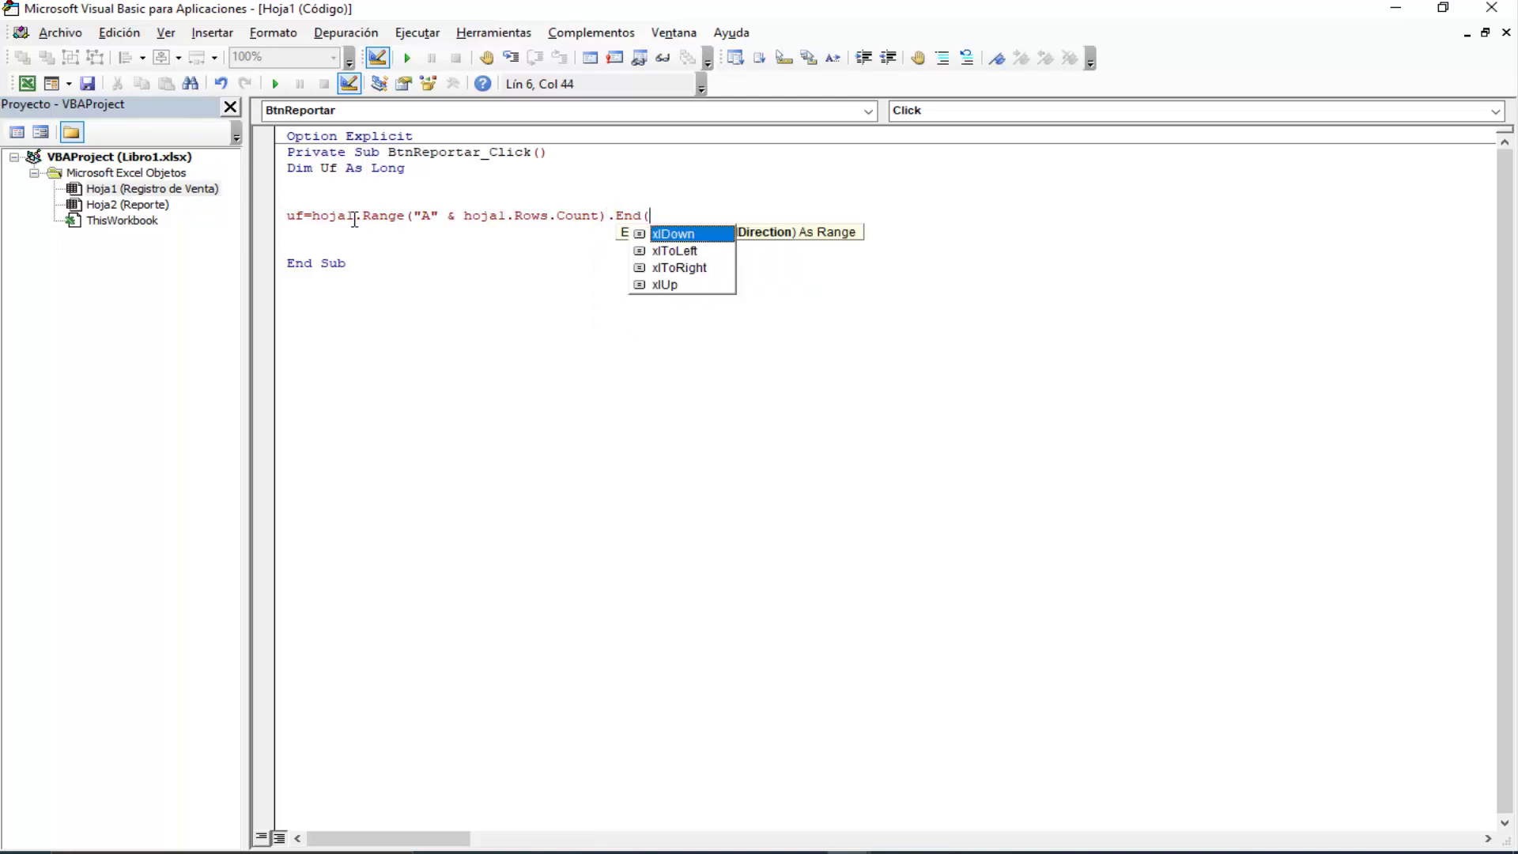
pyautogui.write('xlu')
pyautogui.press('Tab')
pyautogui.write(').')
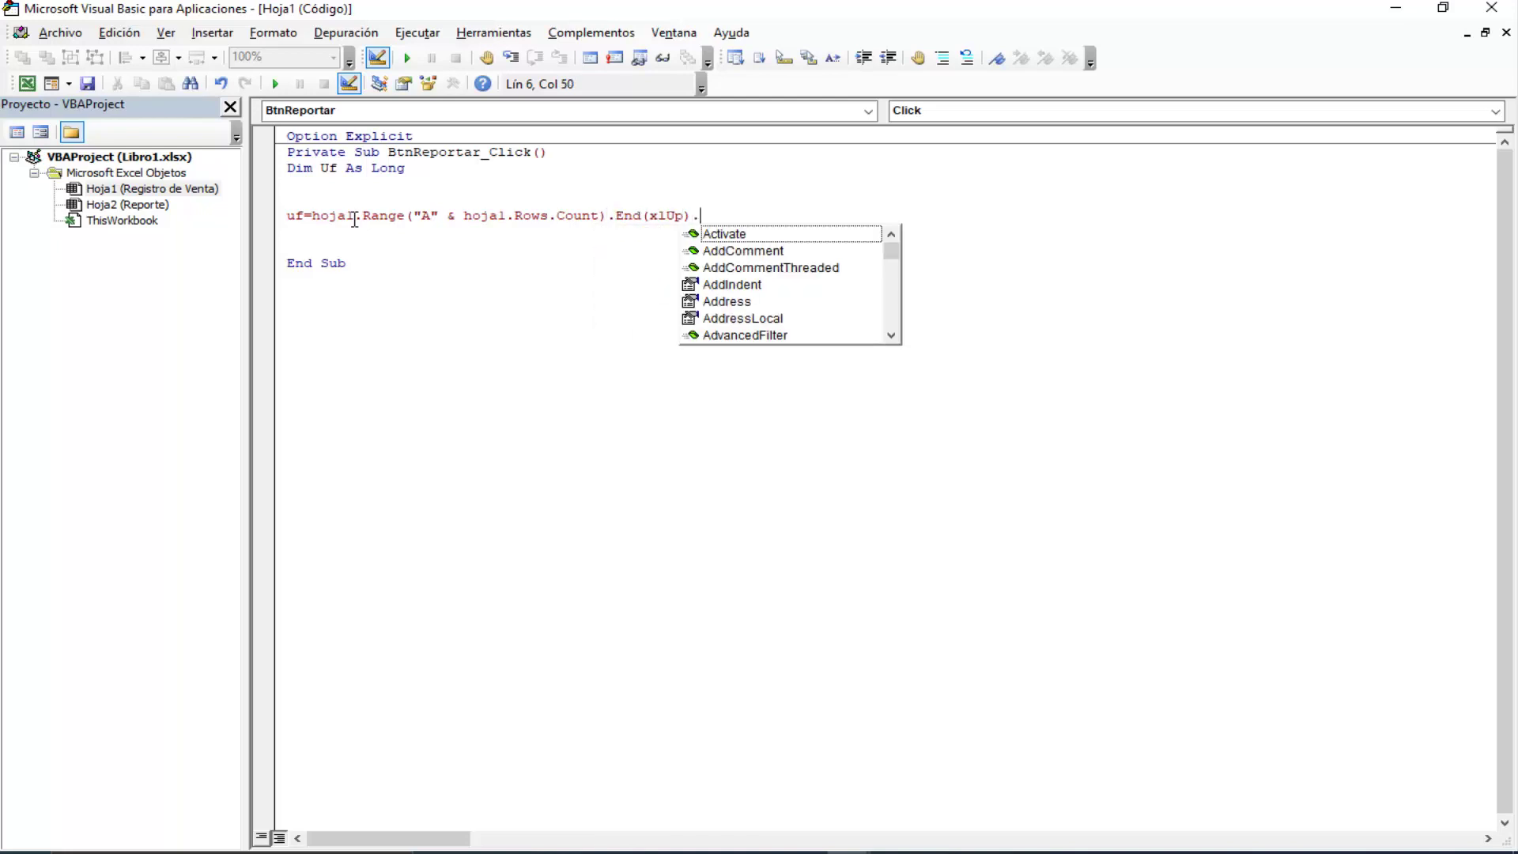
pyautogui.write('ro')
pyautogui.press('Return')
# Step: Tidy the blank lines before End Sub and undo a duplicate End Sub
pyautogui.press('Return')
pyautogui.press('Return')
pyautogui.press('Up')
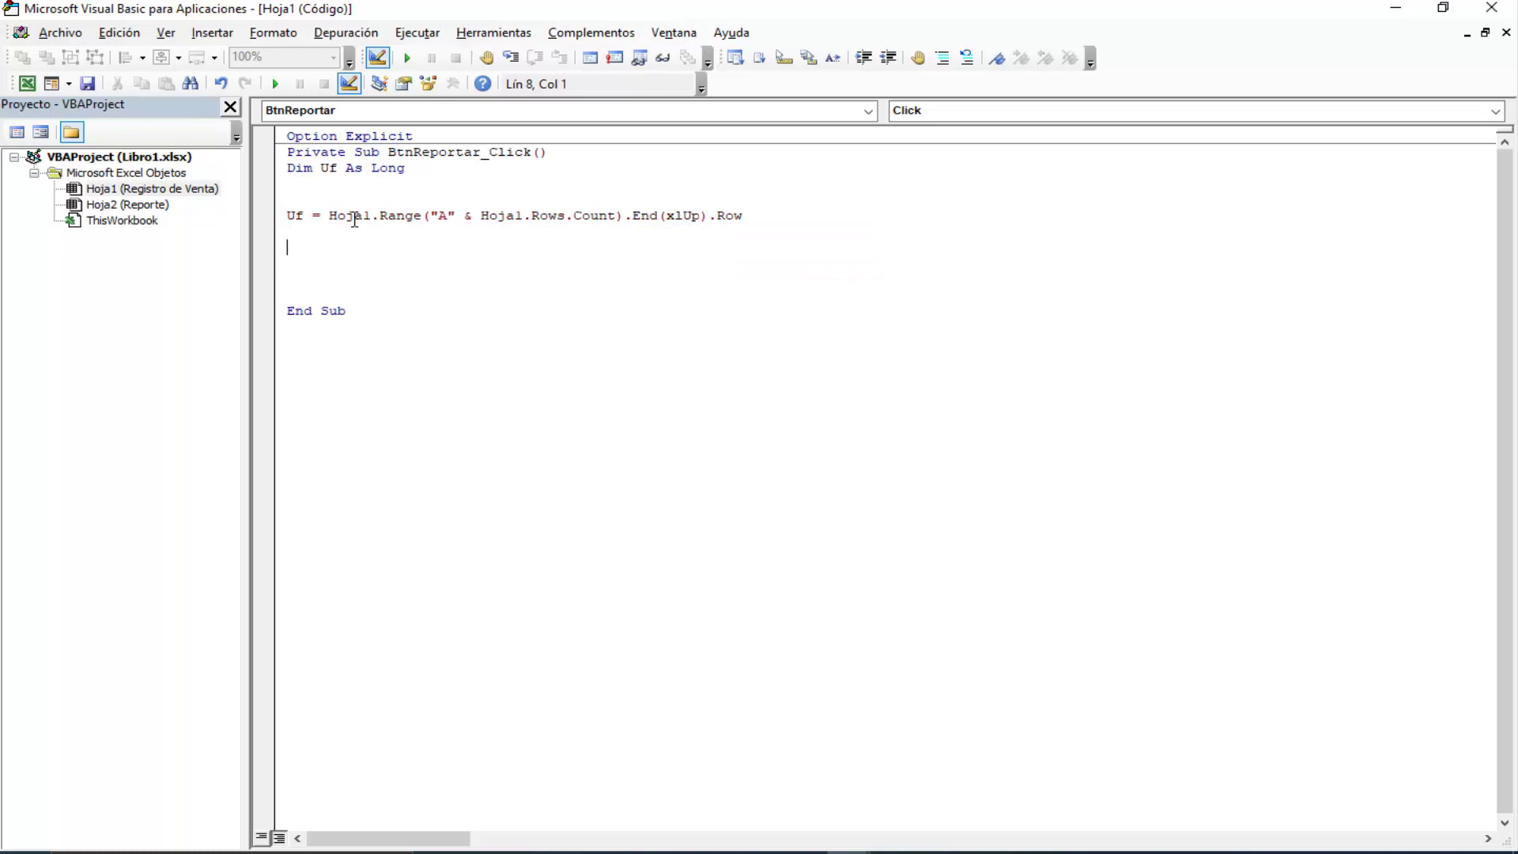
pyautogui.press('Return')
pyautogui.press('Return')
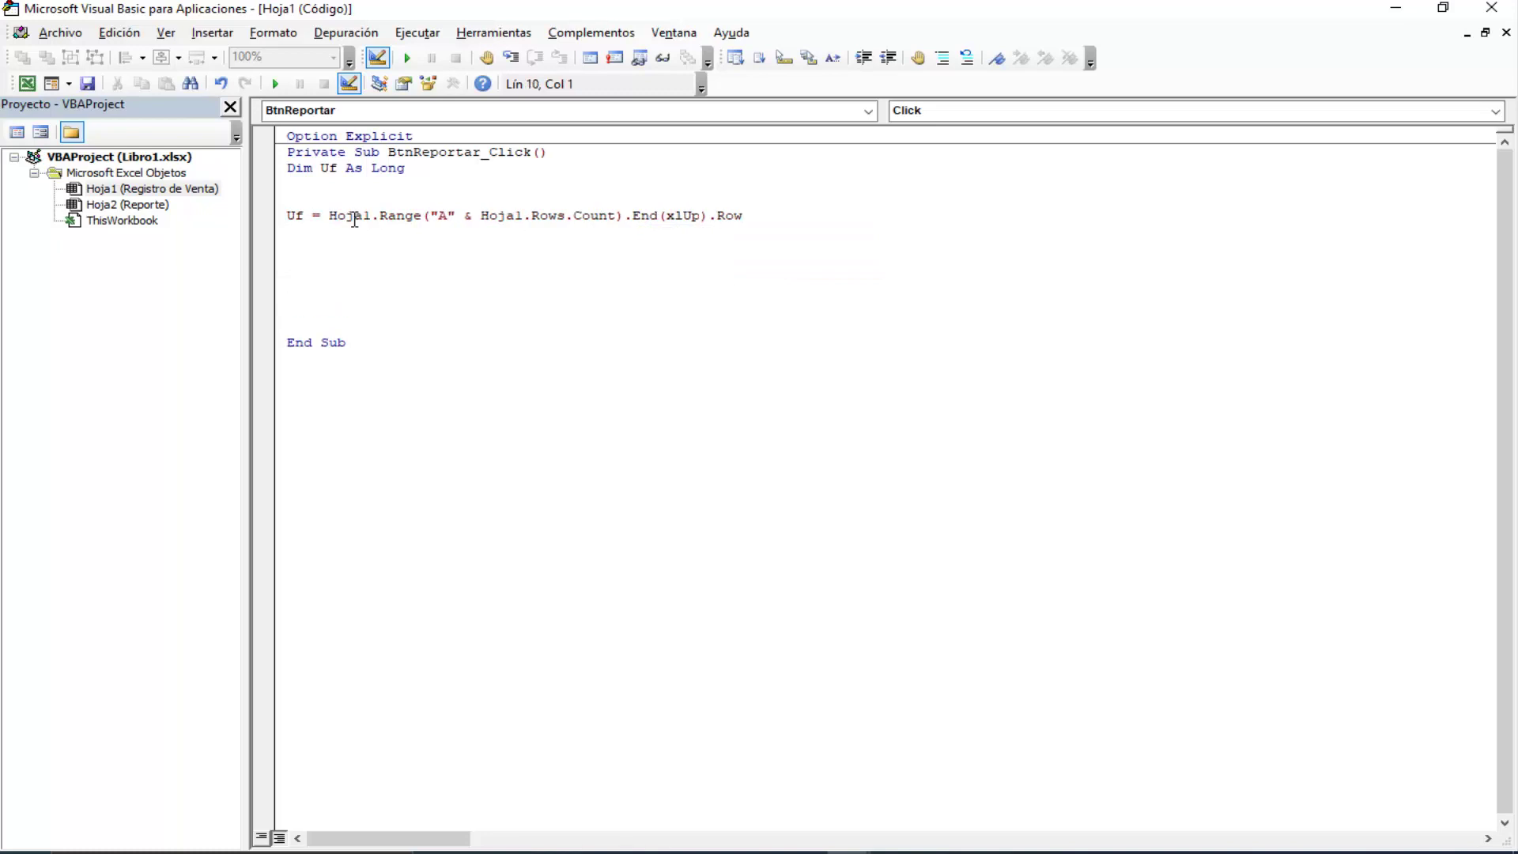
pyautogui.press('Up')
pyautogui.press('Down')
pyautogui.press('Down')
pyautogui.write('End Sub')
pyautogui.press('BackSpace')
pyautogui.press('BackSpace')
pyautogui.press('BackSpace')
pyautogui.hotkey('ctrl', 'z')
pyautogui.press('Return')
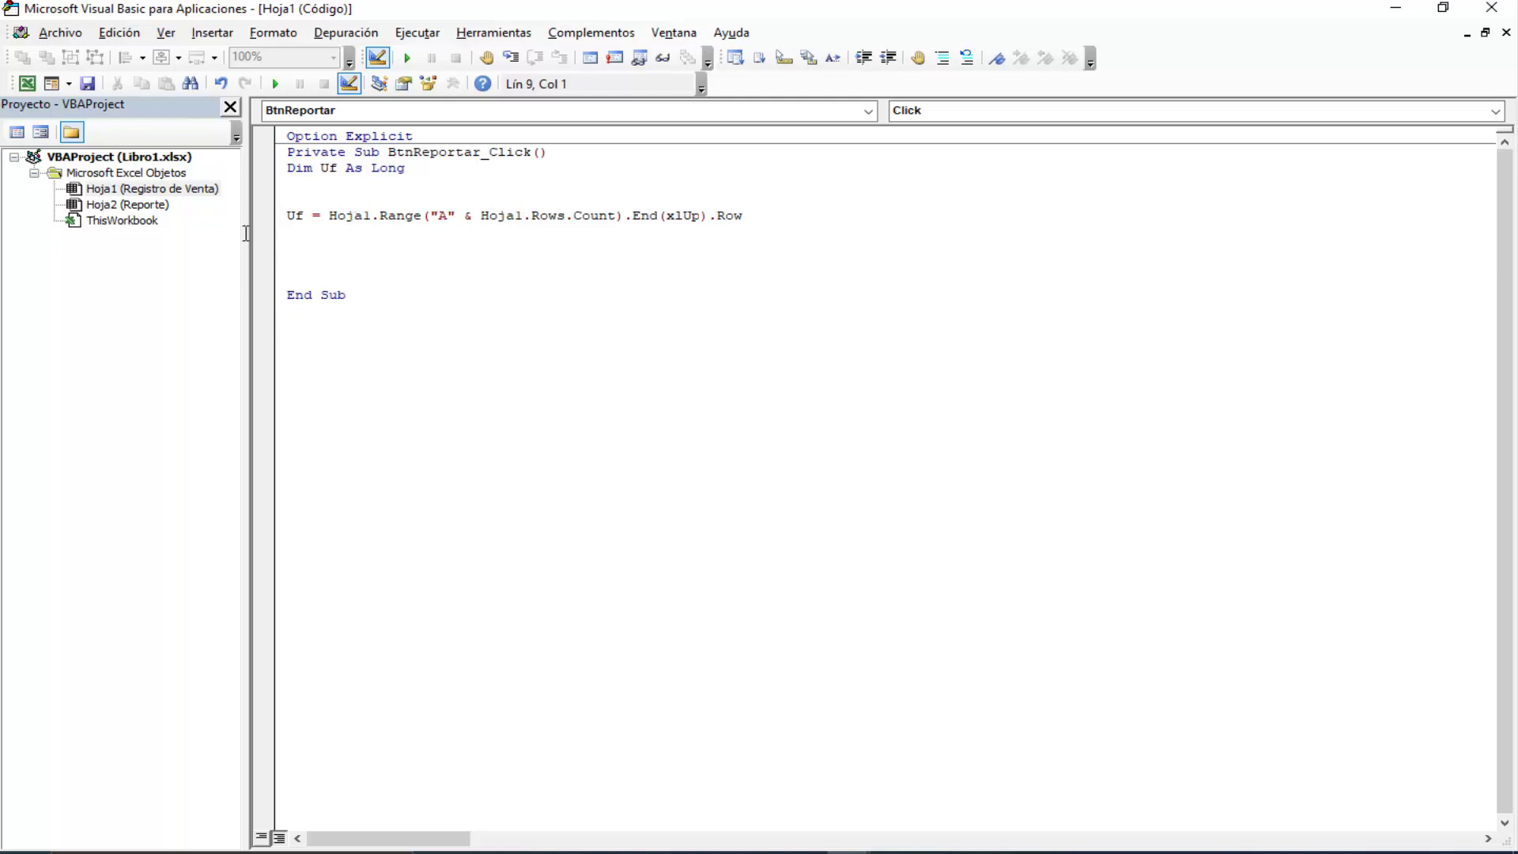
# Step: Check in Excel that the sales data runs from A1 to E23, then reopen the VBA editor
pyautogui.click(27, 83)
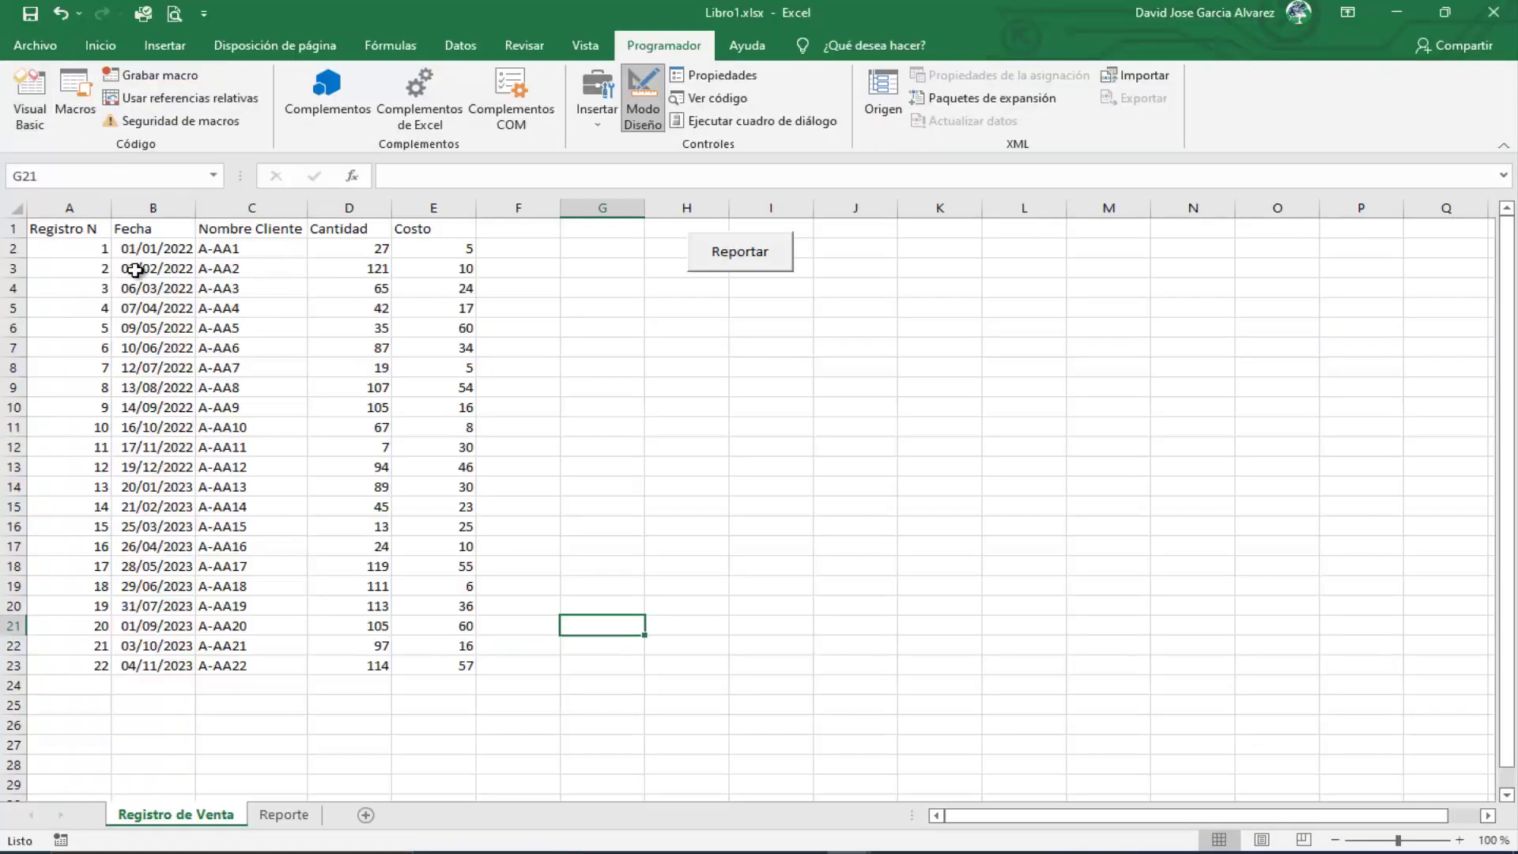
pyautogui.click(54, 228)
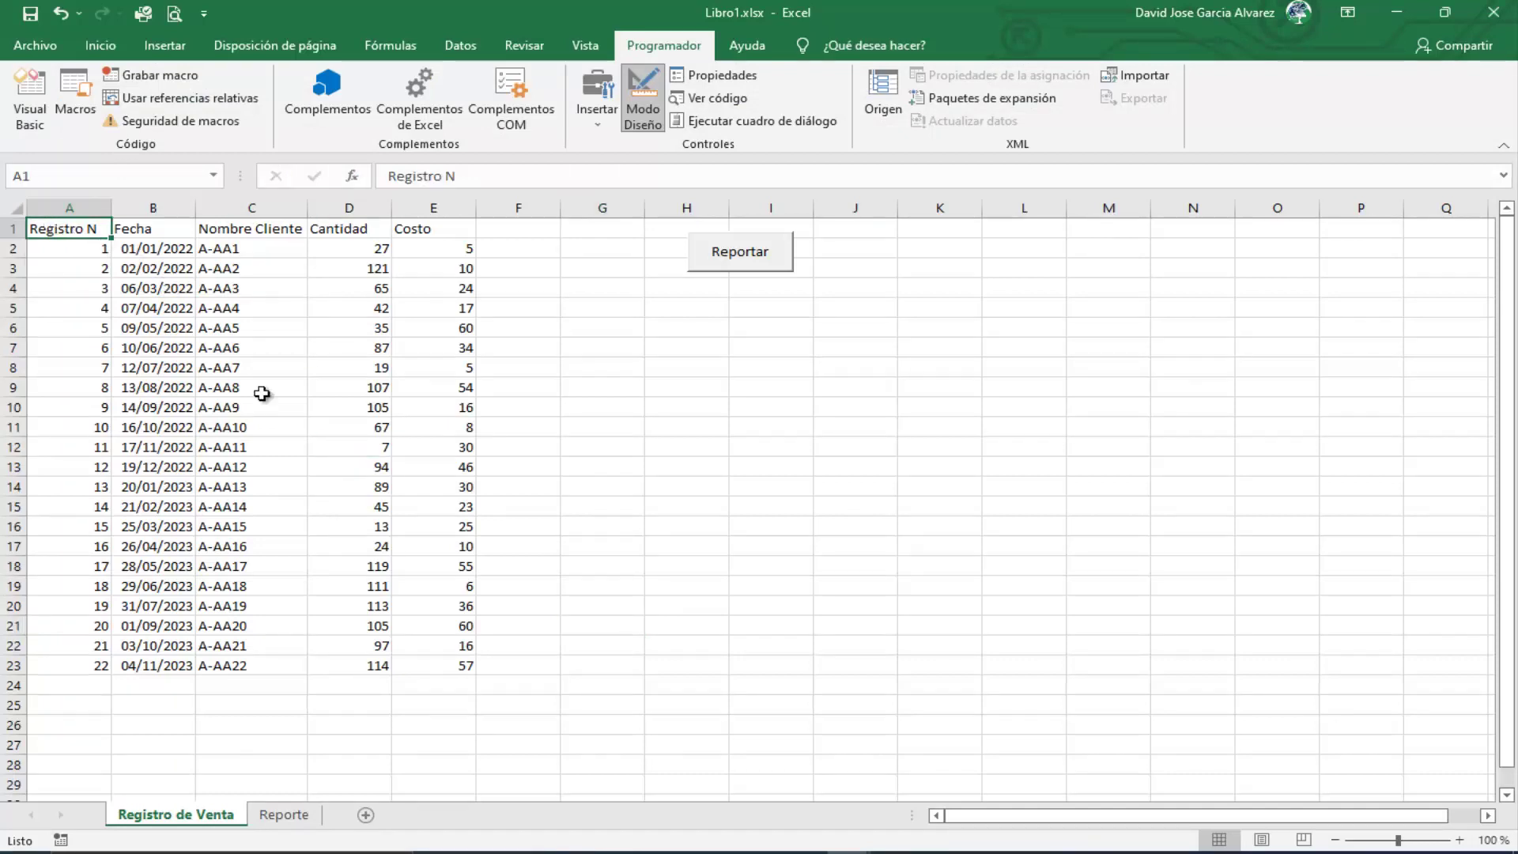
pyautogui.click(454, 661)
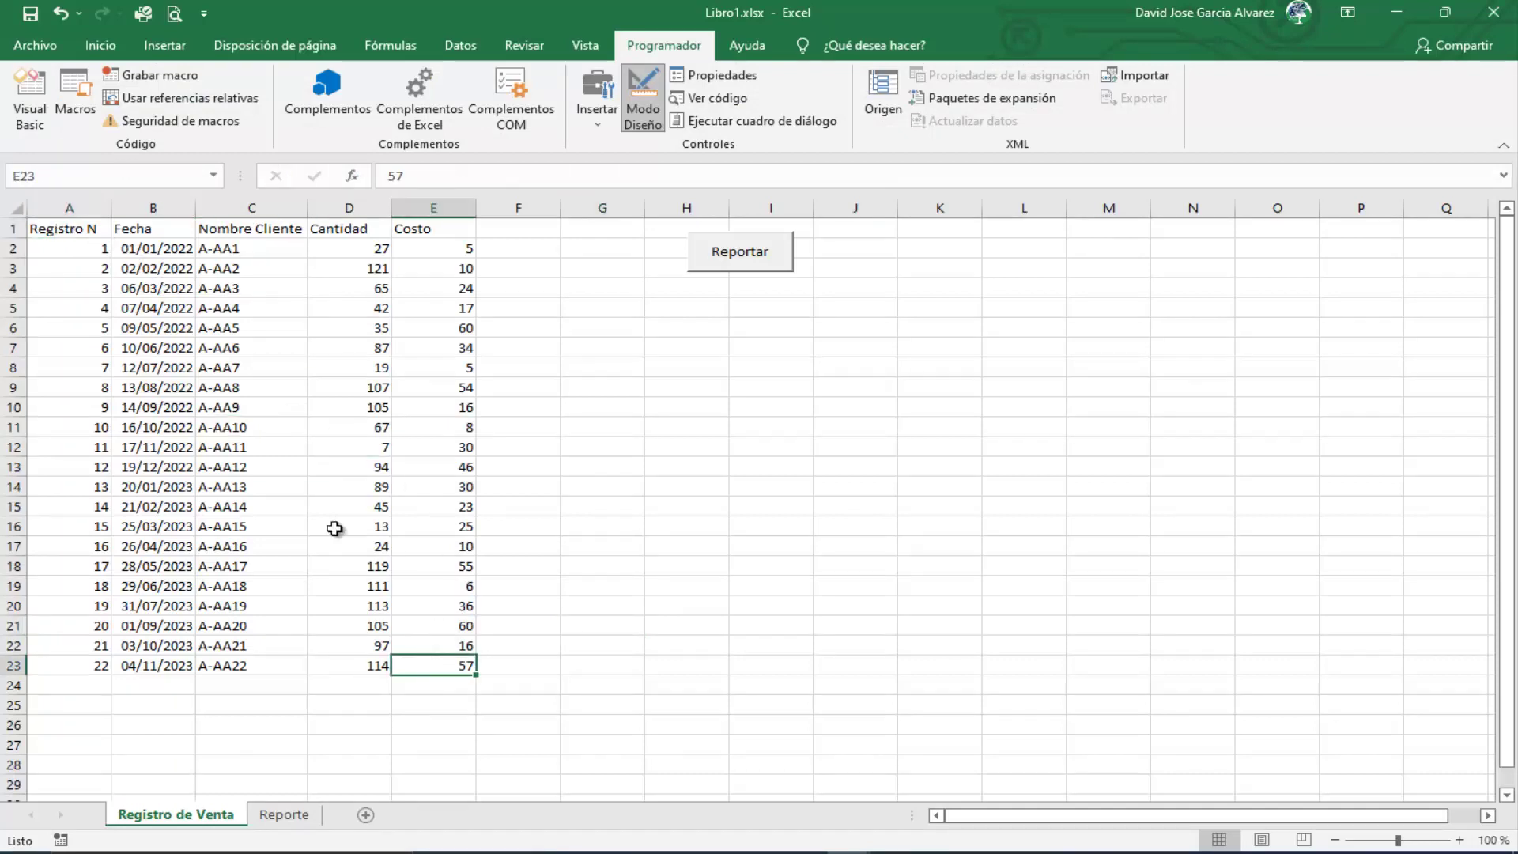
pyautogui.moveTo(59, 231)
pyautogui.mouseDown()
pyautogui.moveTo(360, 470)
pyautogui.moveTo(436, 661)
pyautogui.mouseUp()
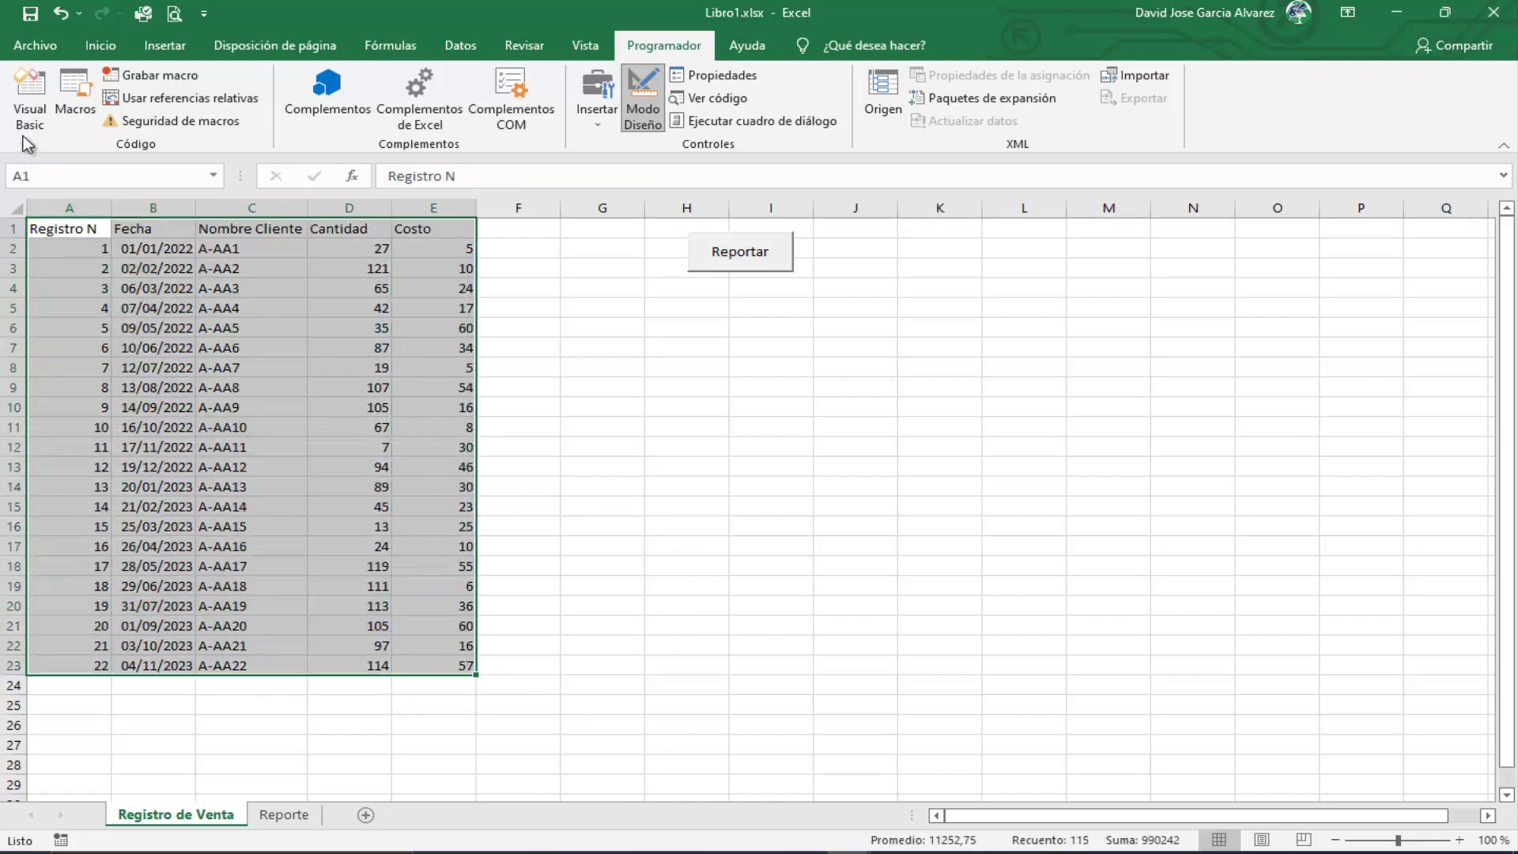
pyautogui.click(517, 307)
pyautogui.click(30, 99)
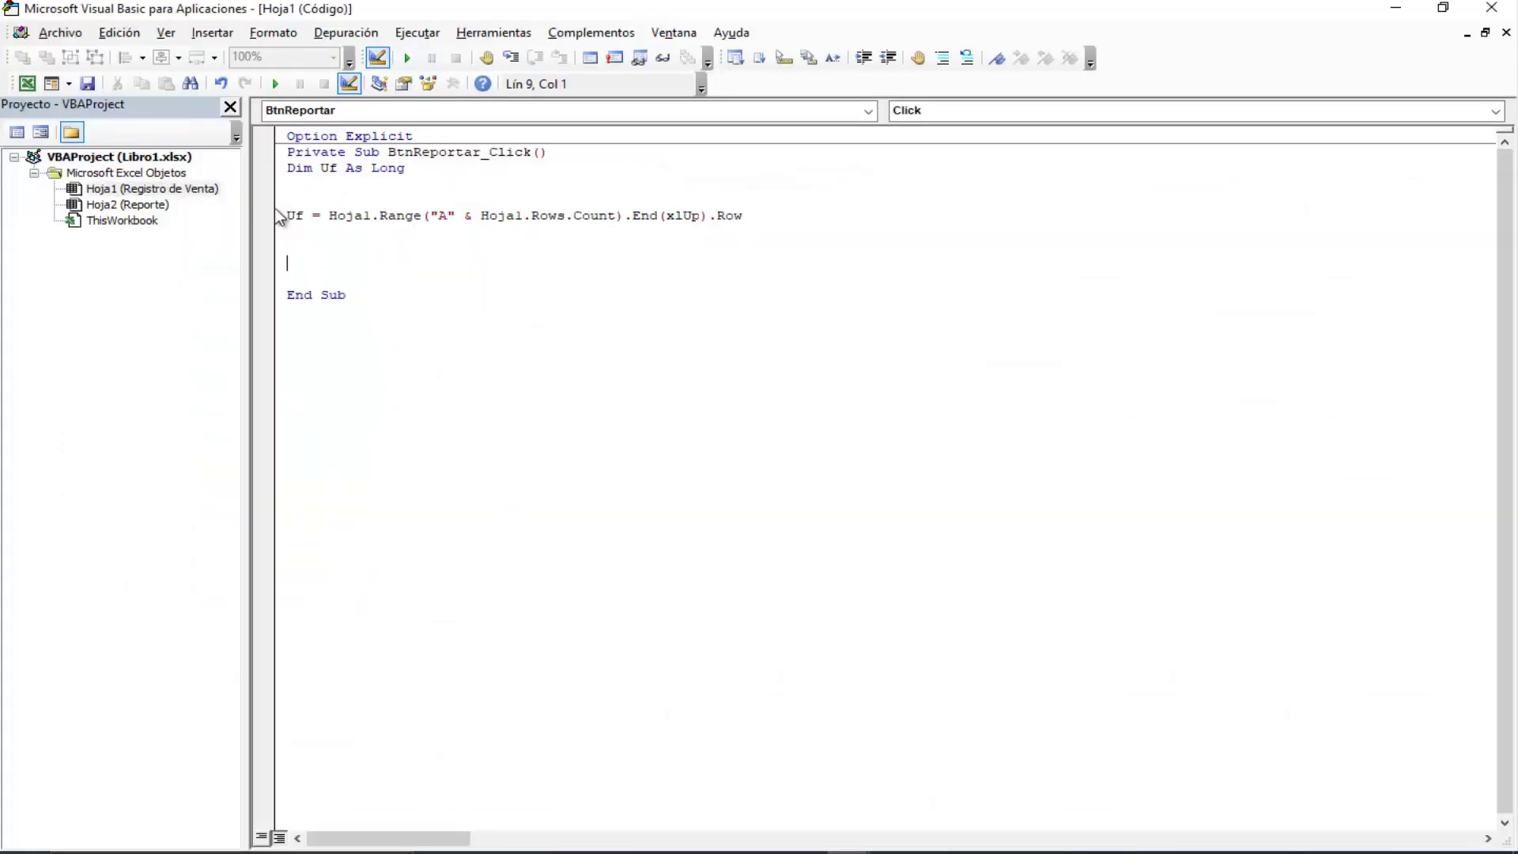
# Step: Start a new line reading Hoja1.Range("A1:, checking cell E23 in Excel before returning
pyautogui.click(356, 248)
pyautogui.press('Return')
pyautogui.write('hoj')
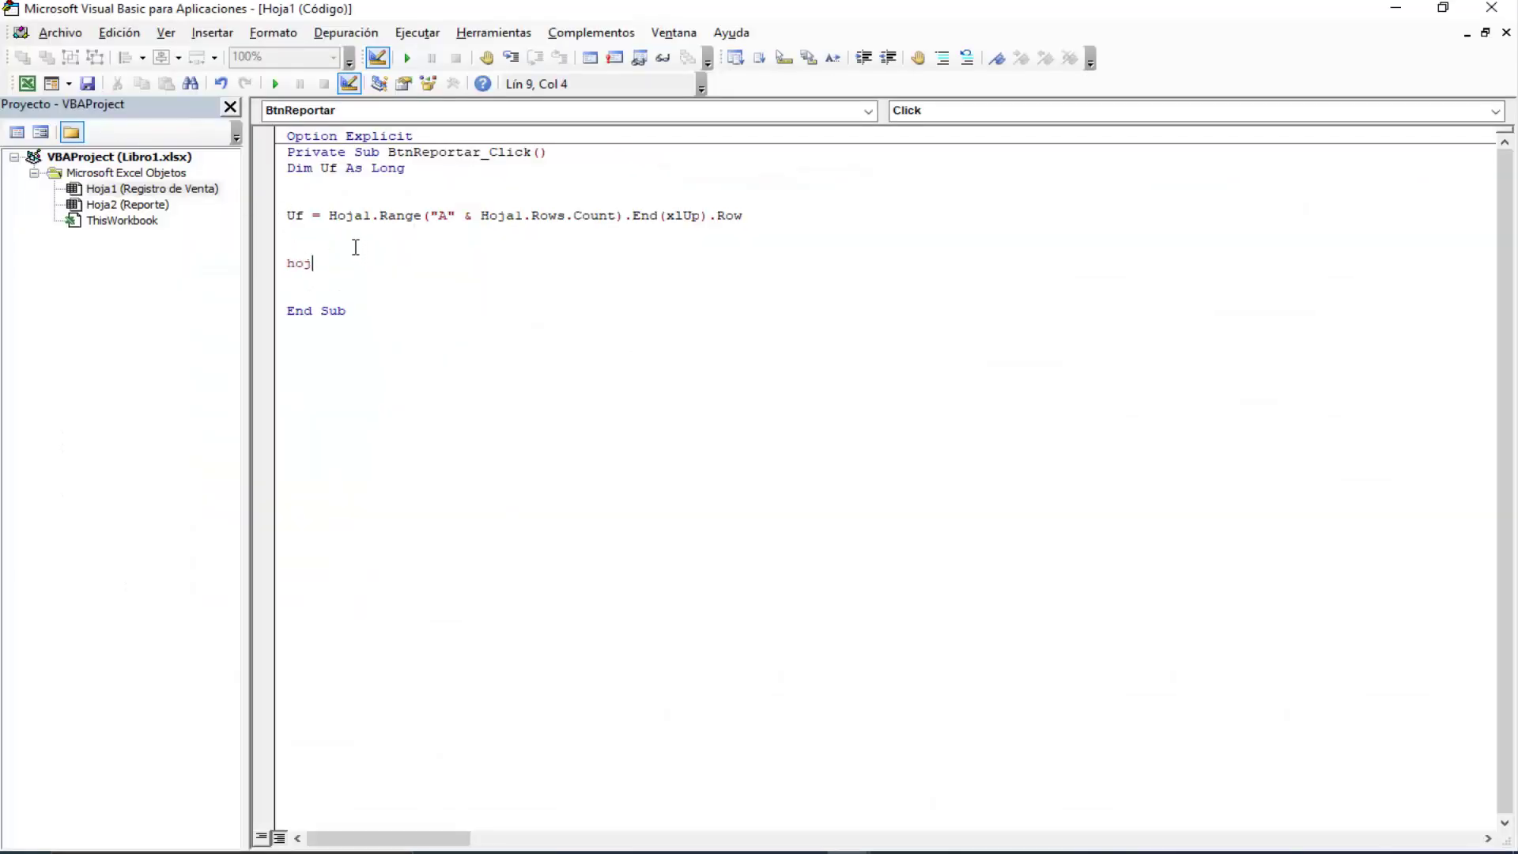
pyautogui.write('al.r')
pyautogui.press('Tab')
pyautogui.write('("')
pyautogui.write('A1')
pyautogui.write(':')
pyautogui.click(26, 83)
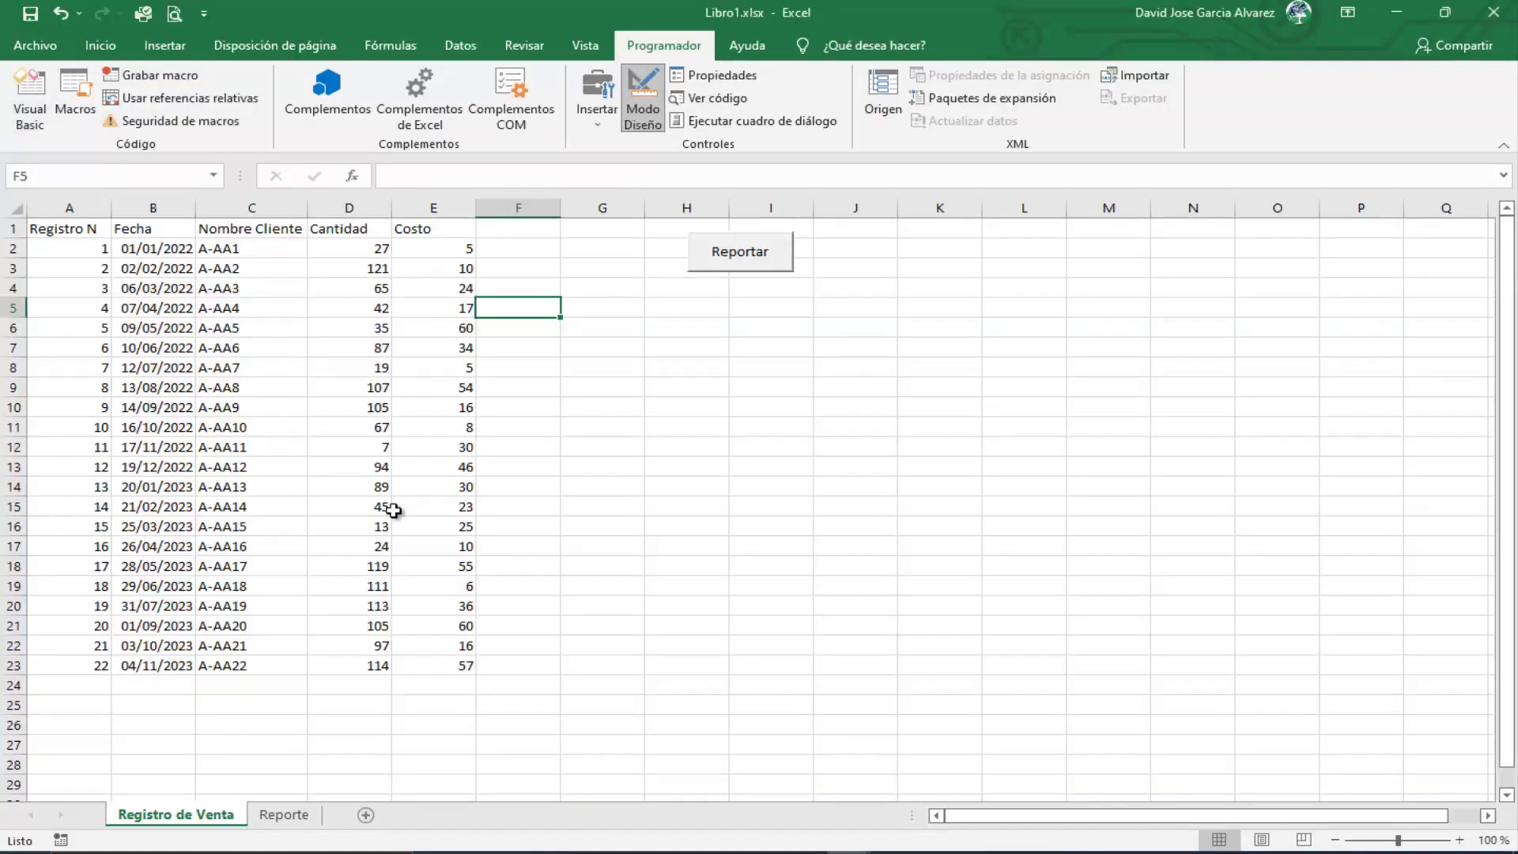
pyautogui.click(441, 670)
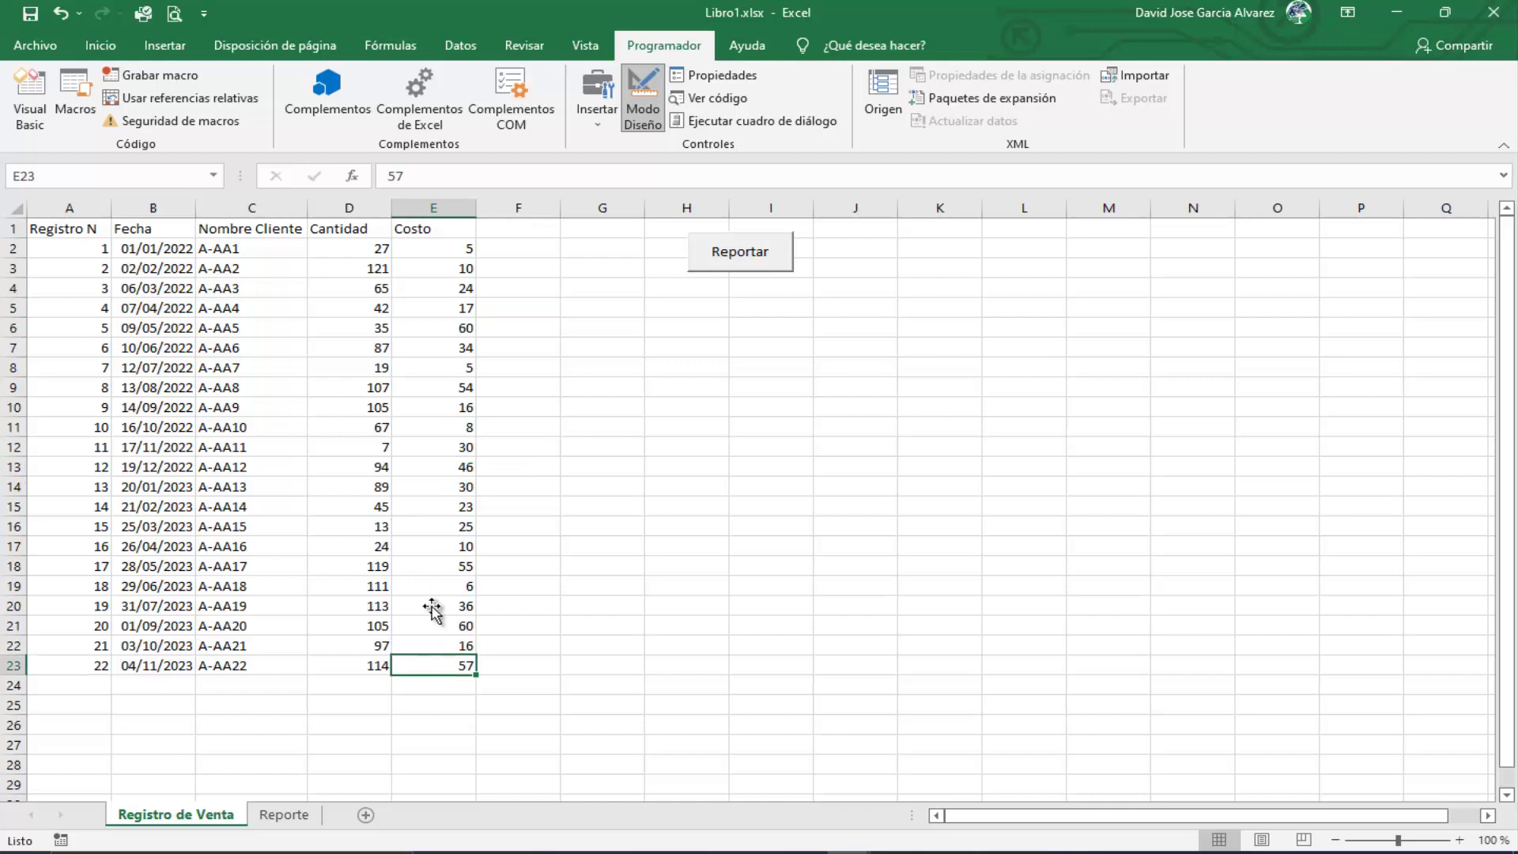
pyautogui.click(30, 99)
# Step: Make the range end "A1:E" & Uf and add .Copy Destination:= Hoja2
pyautogui.write('E2')
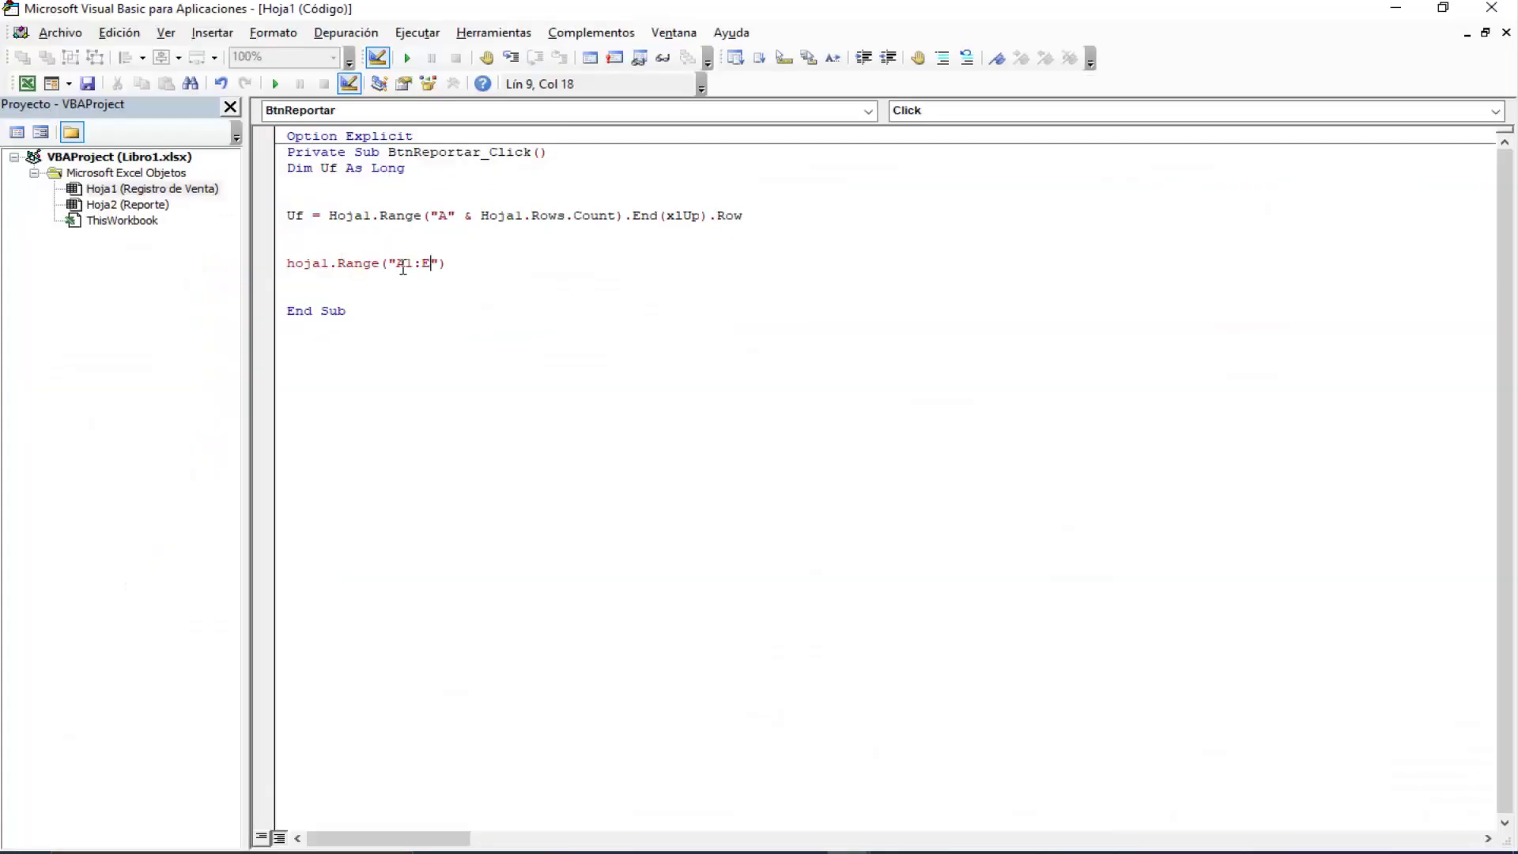
pyautogui.write('3')
pyautogui.press('BackSpace')
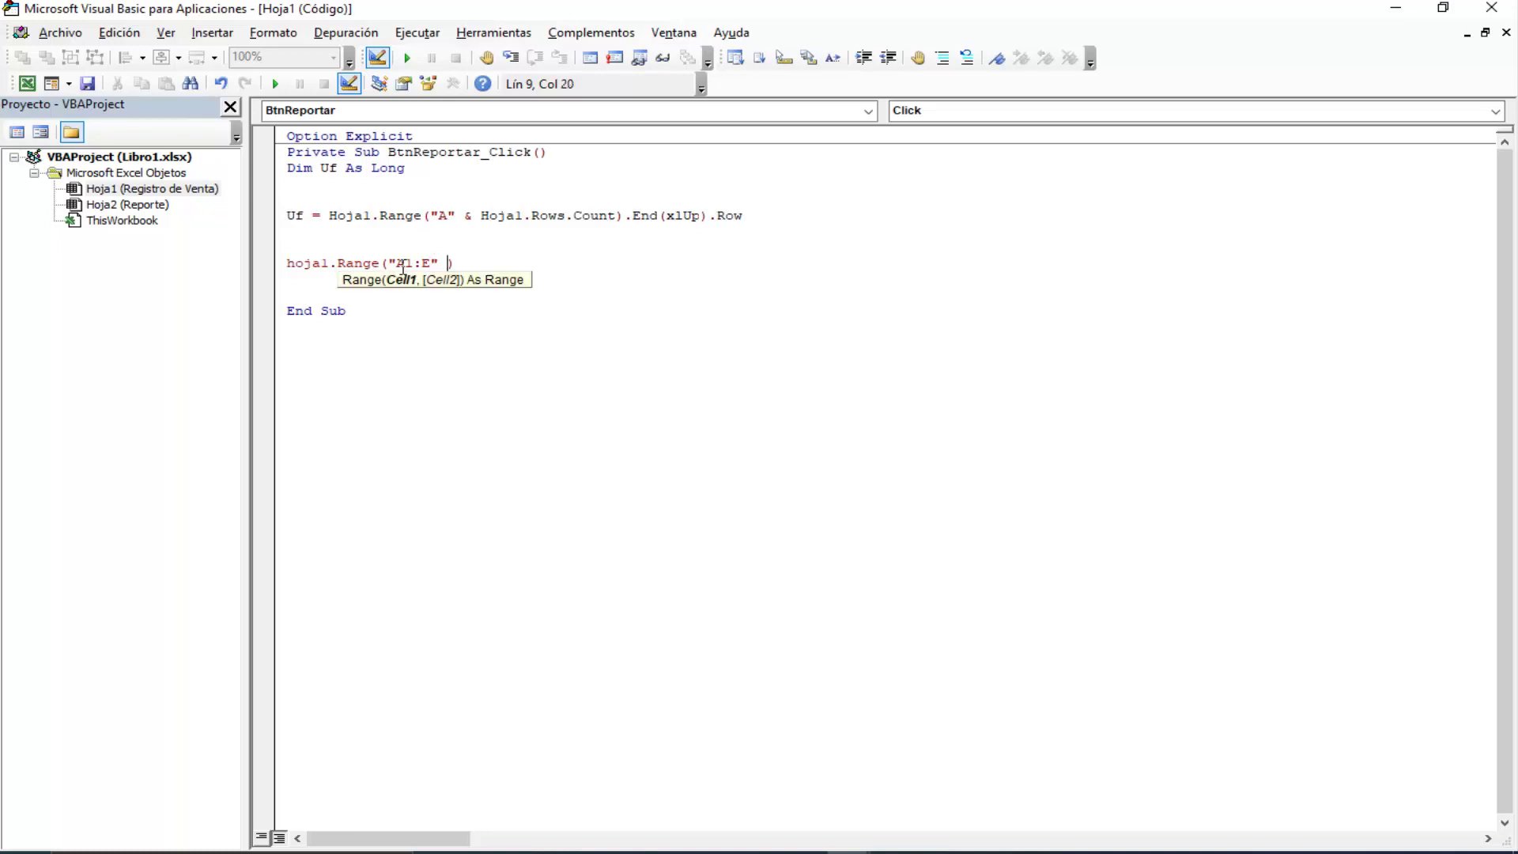
pyautogui.write('& uf')
pyautogui.press('End')
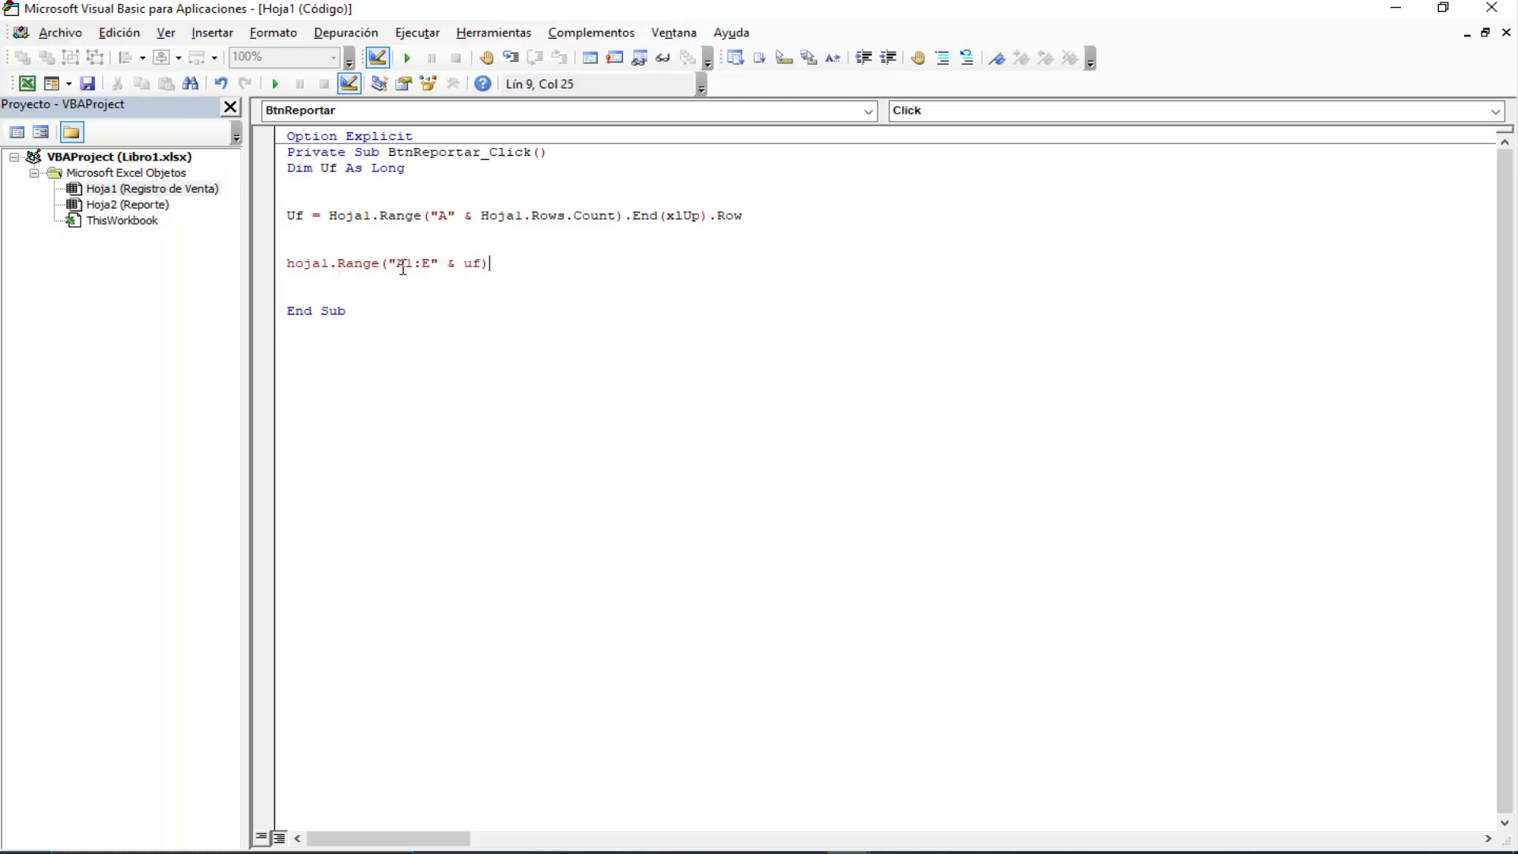
pyautogui.write('.co')
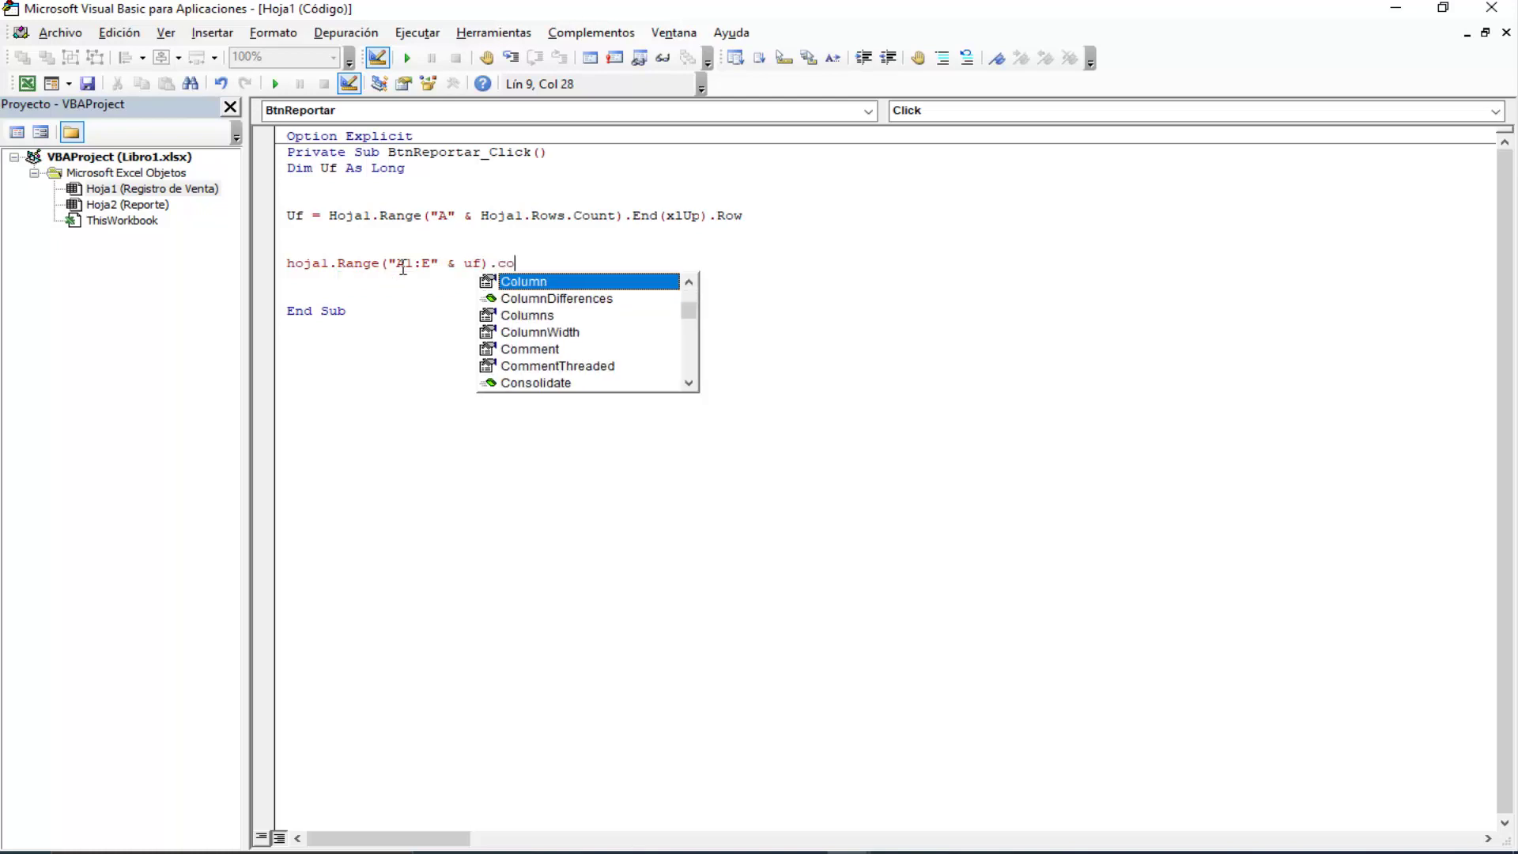
pyautogui.write('py ')
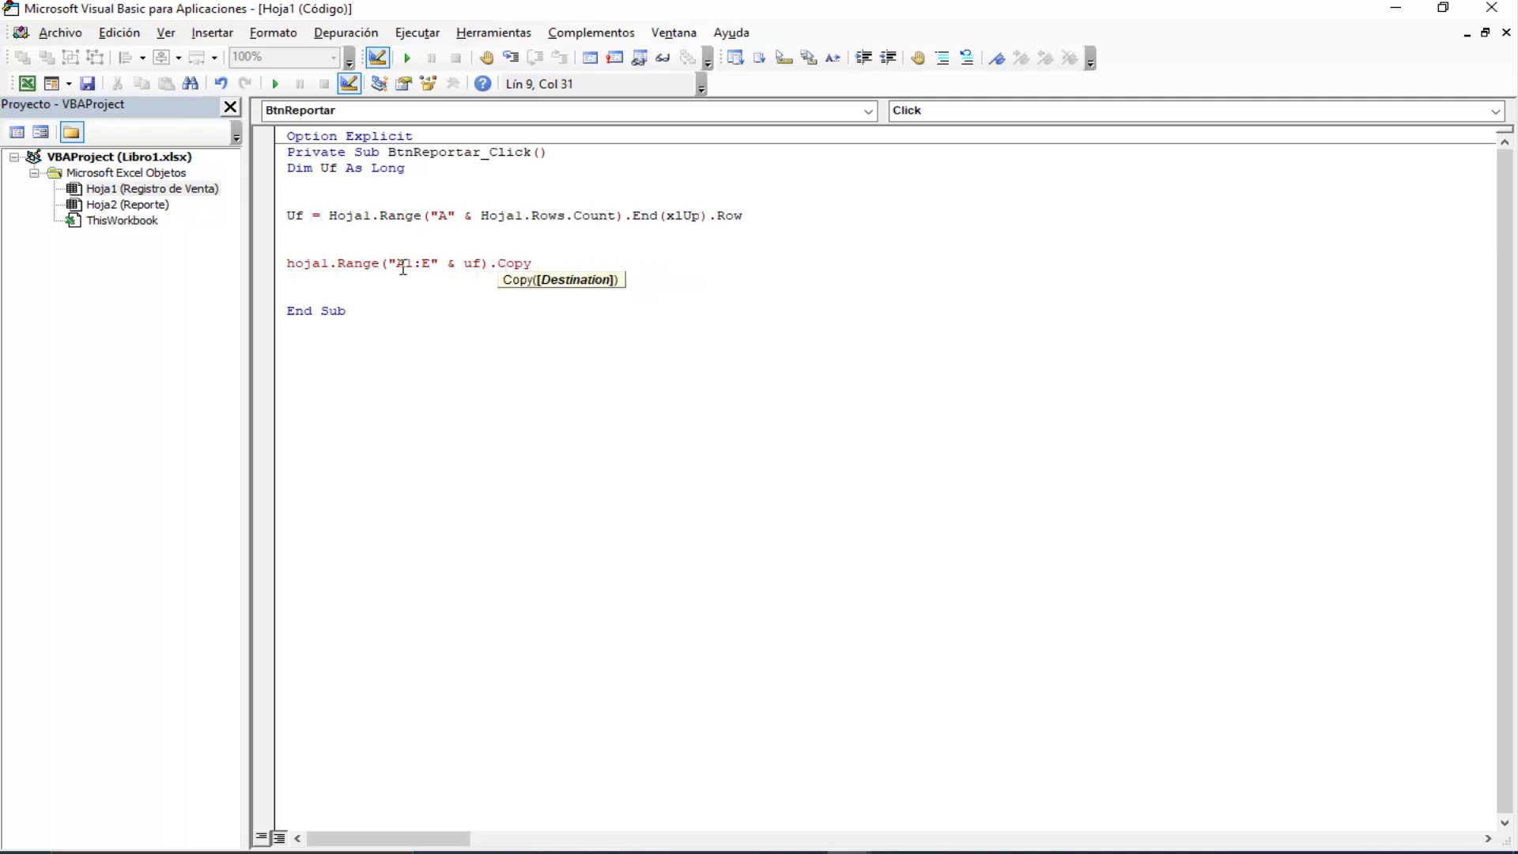
pyautogui.write('destin')
pyautogui.write('ation:=')
pyautogui.write('hoj')
pyautogui.write('a2.r')
# Step: Complete the destination as Hoja2.Range("A1") and remove the extra blank lines
pyautogui.press('Tab')
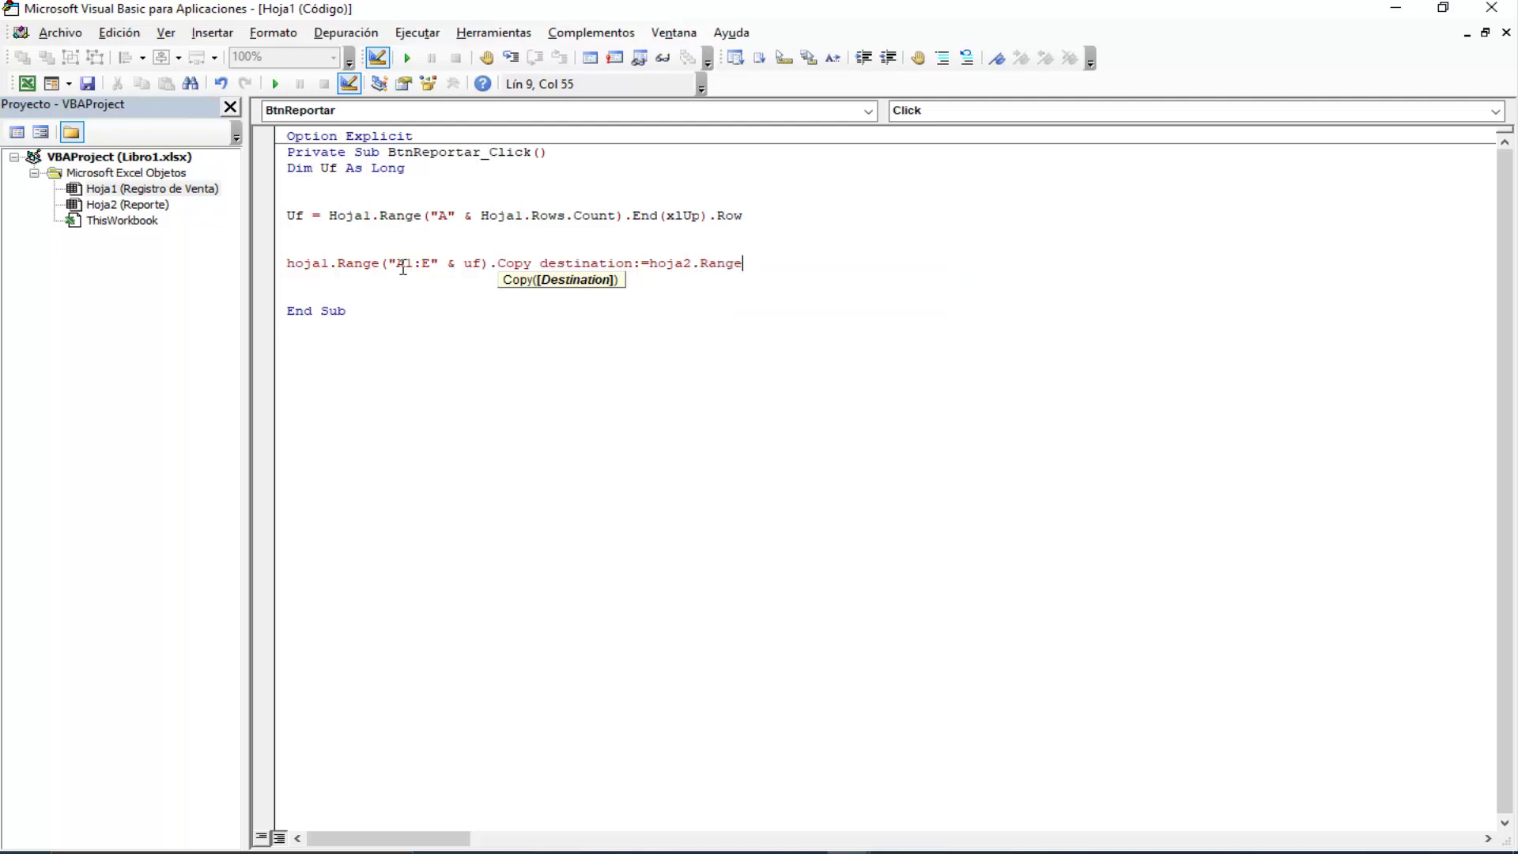
pyautogui.write('(""')
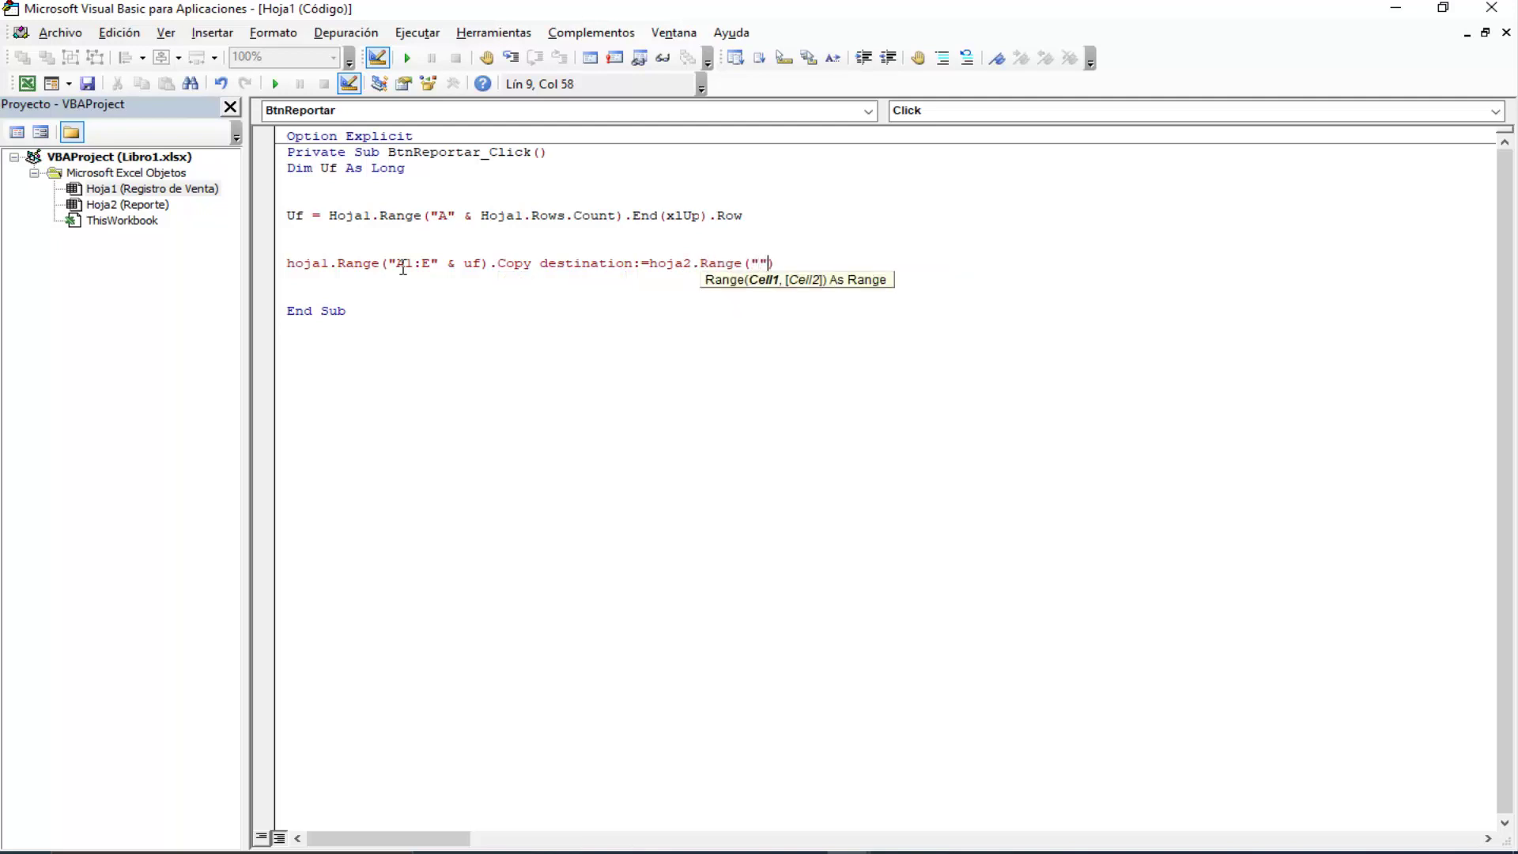
pyautogui.write('A')
pyautogui.write('1')
pyautogui.press('Down')
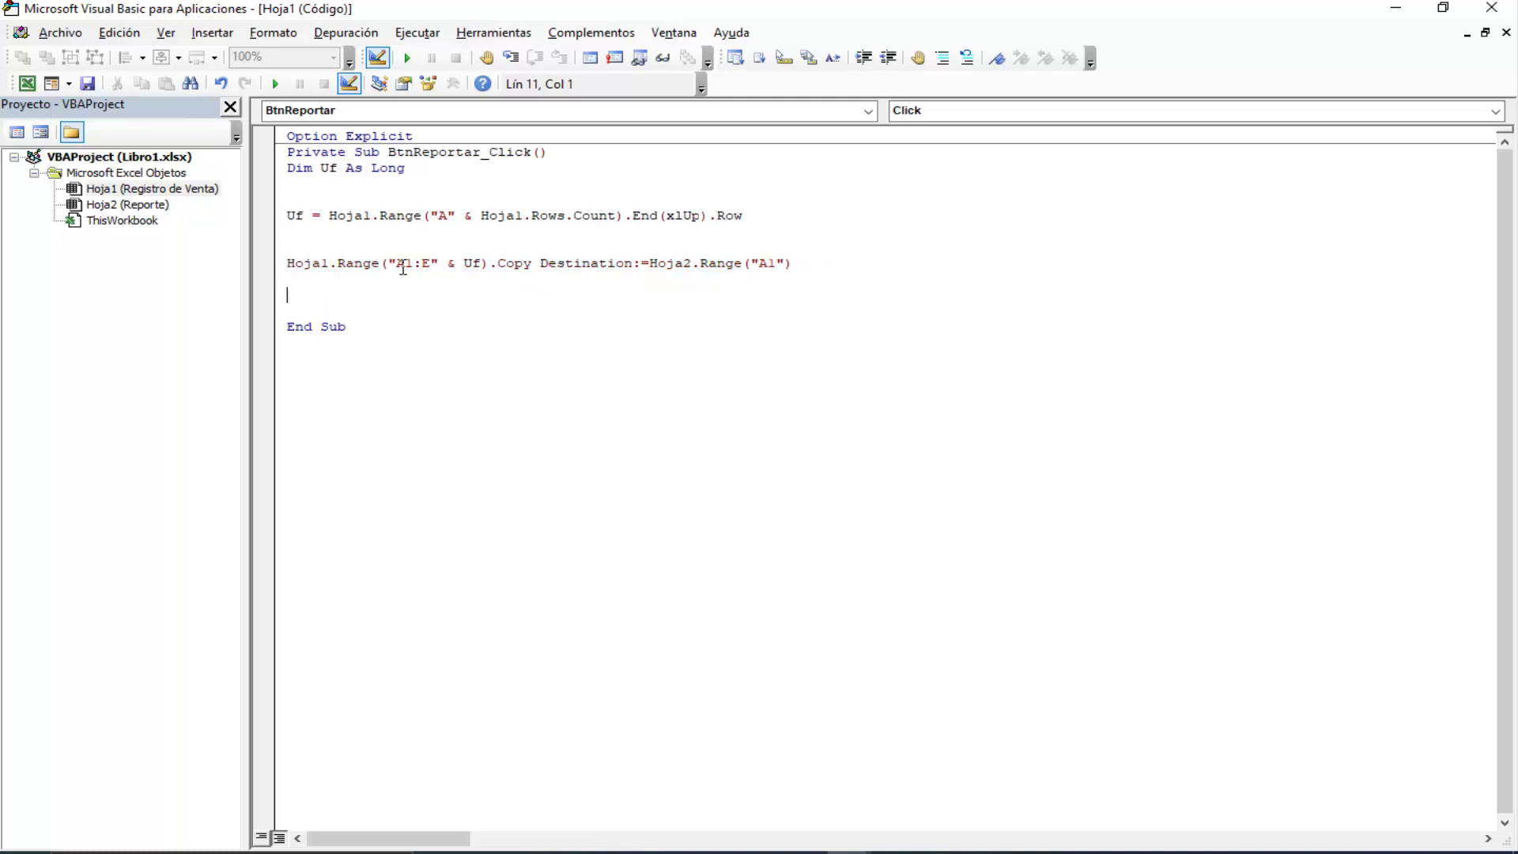
pyautogui.press('Up')
pyautogui.press('Up')
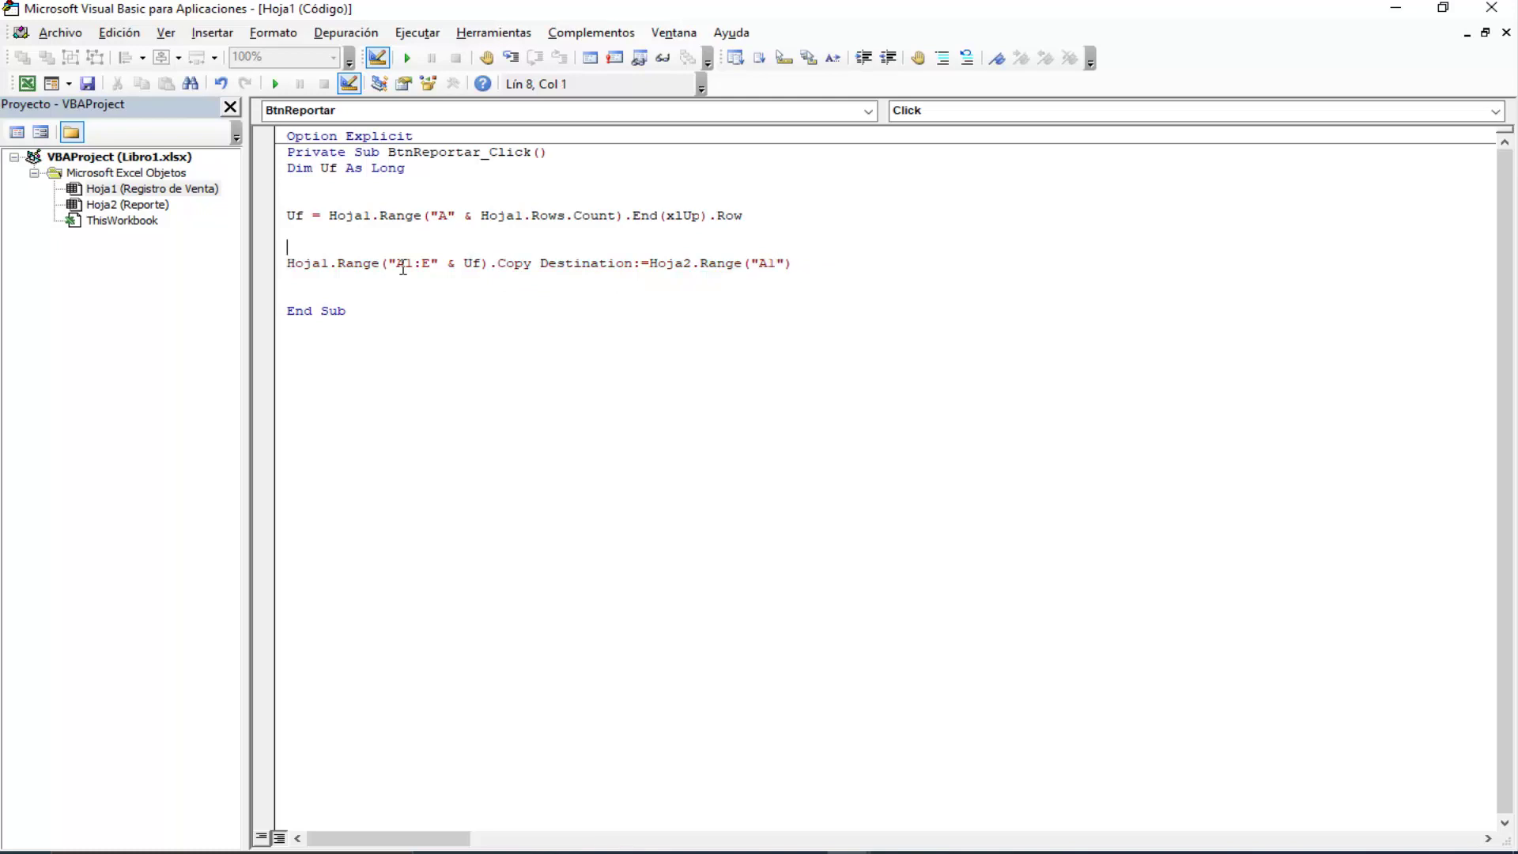
pyautogui.press('BackSpace')
pyautogui.click(403, 267)
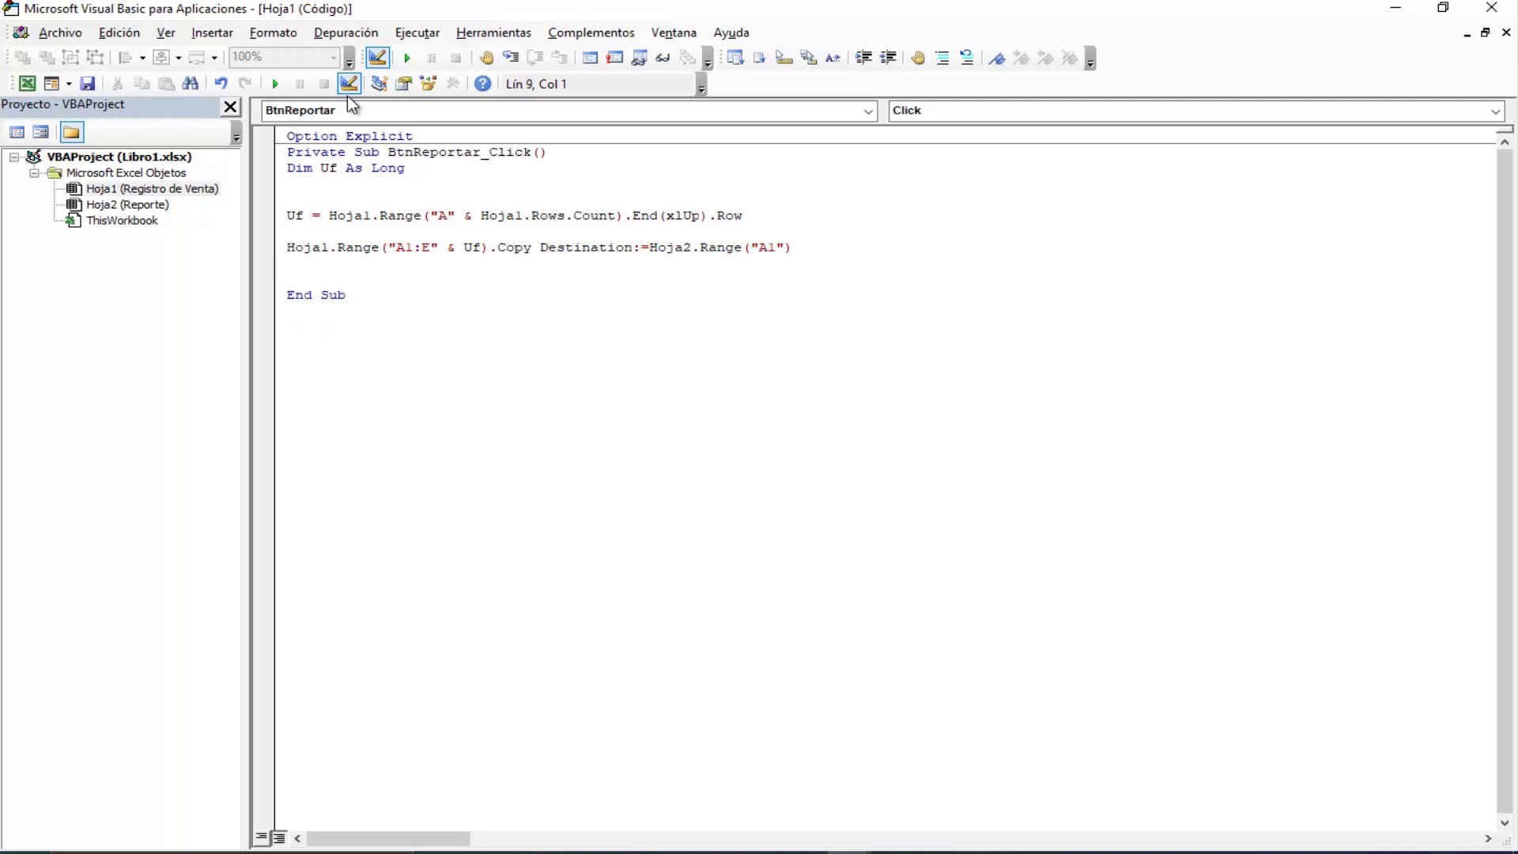
# Step: Show the empty Reporte sheet and place the VBA editor beside it
pyautogui.click(26, 83)
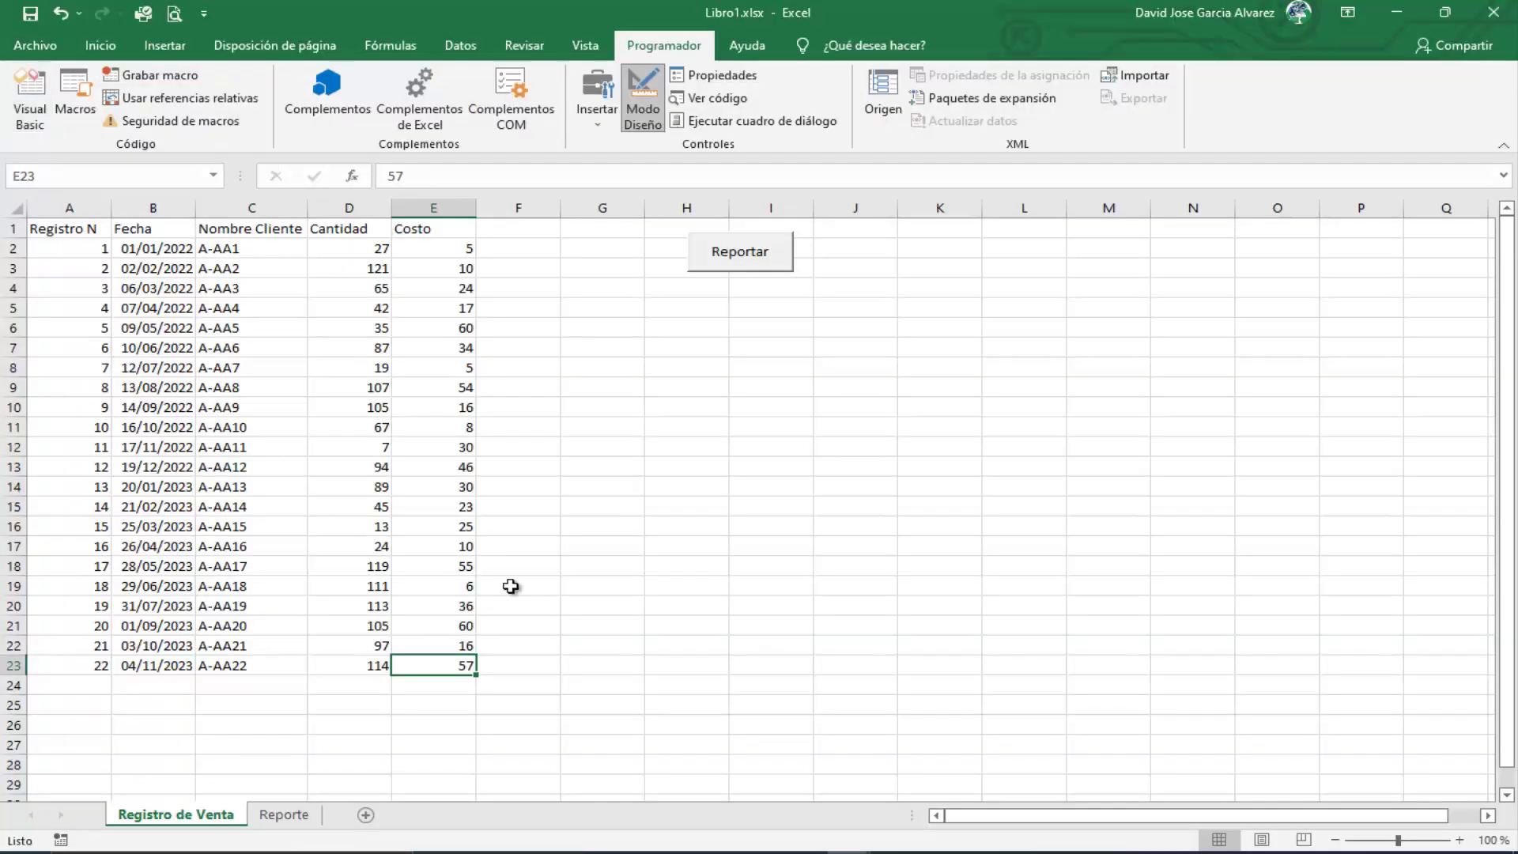
pyautogui.click(282, 815)
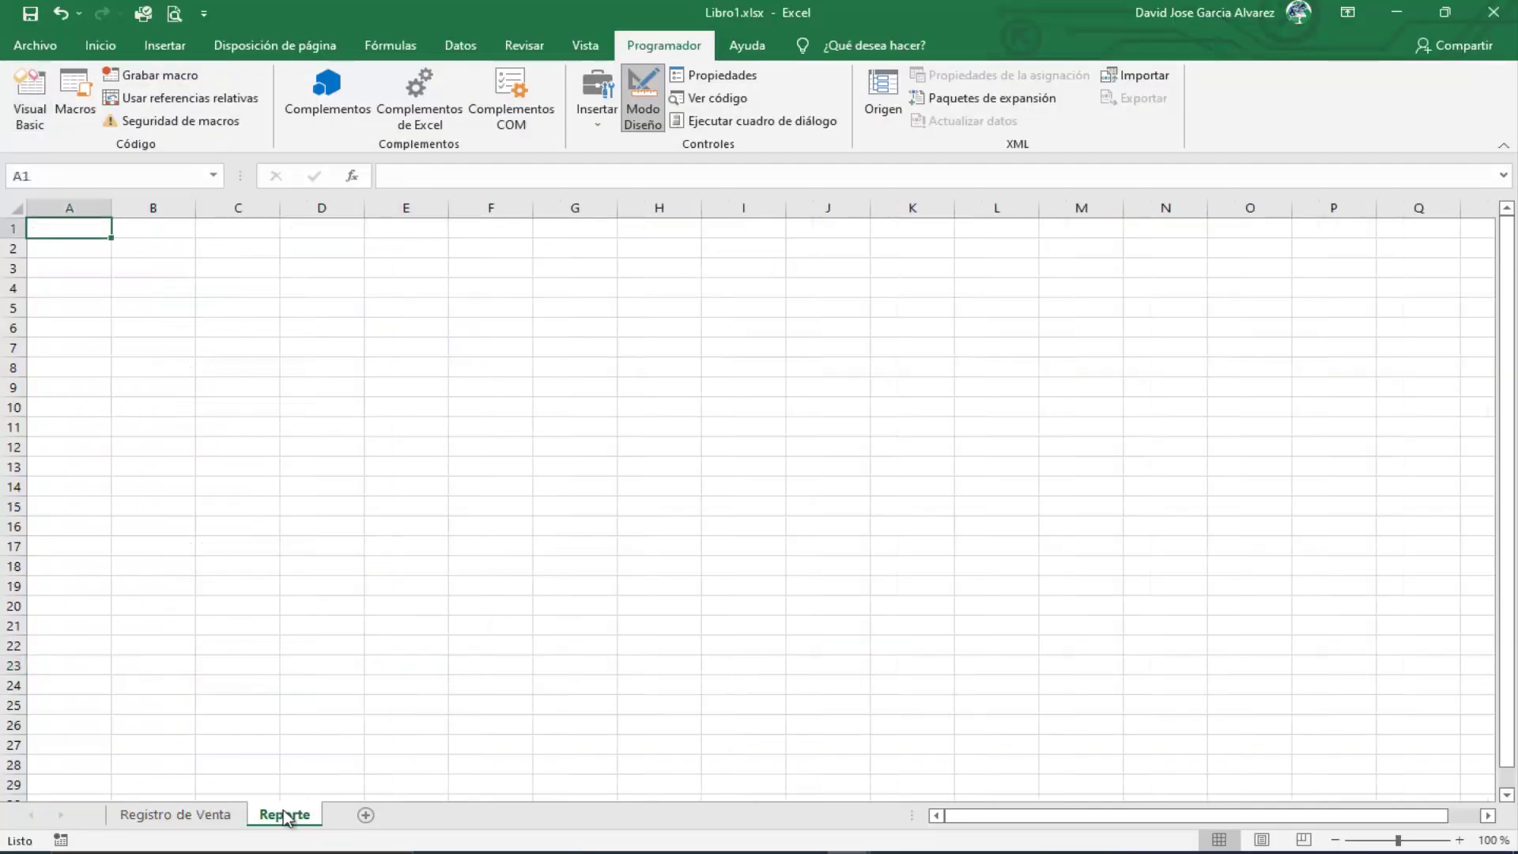
pyautogui.click(412, 585)
pyautogui.click(27, 124)
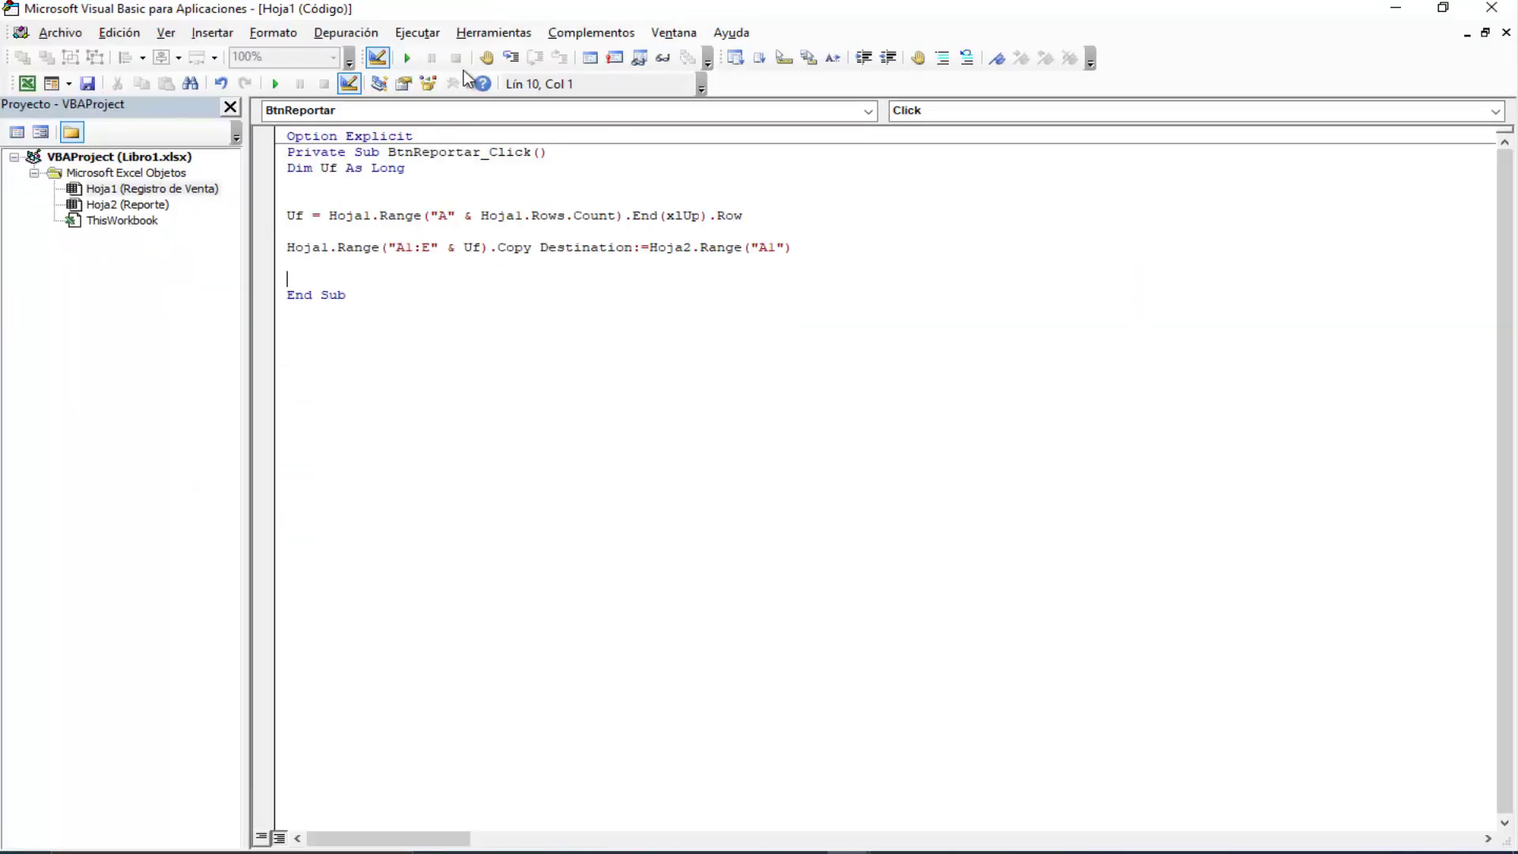
pyautogui.moveTo(396, 10)
pyautogui.mouseDown()
pyautogui.moveTo(917, 109)
pyautogui.moveTo(995, 17)
pyautogui.mouseUp()
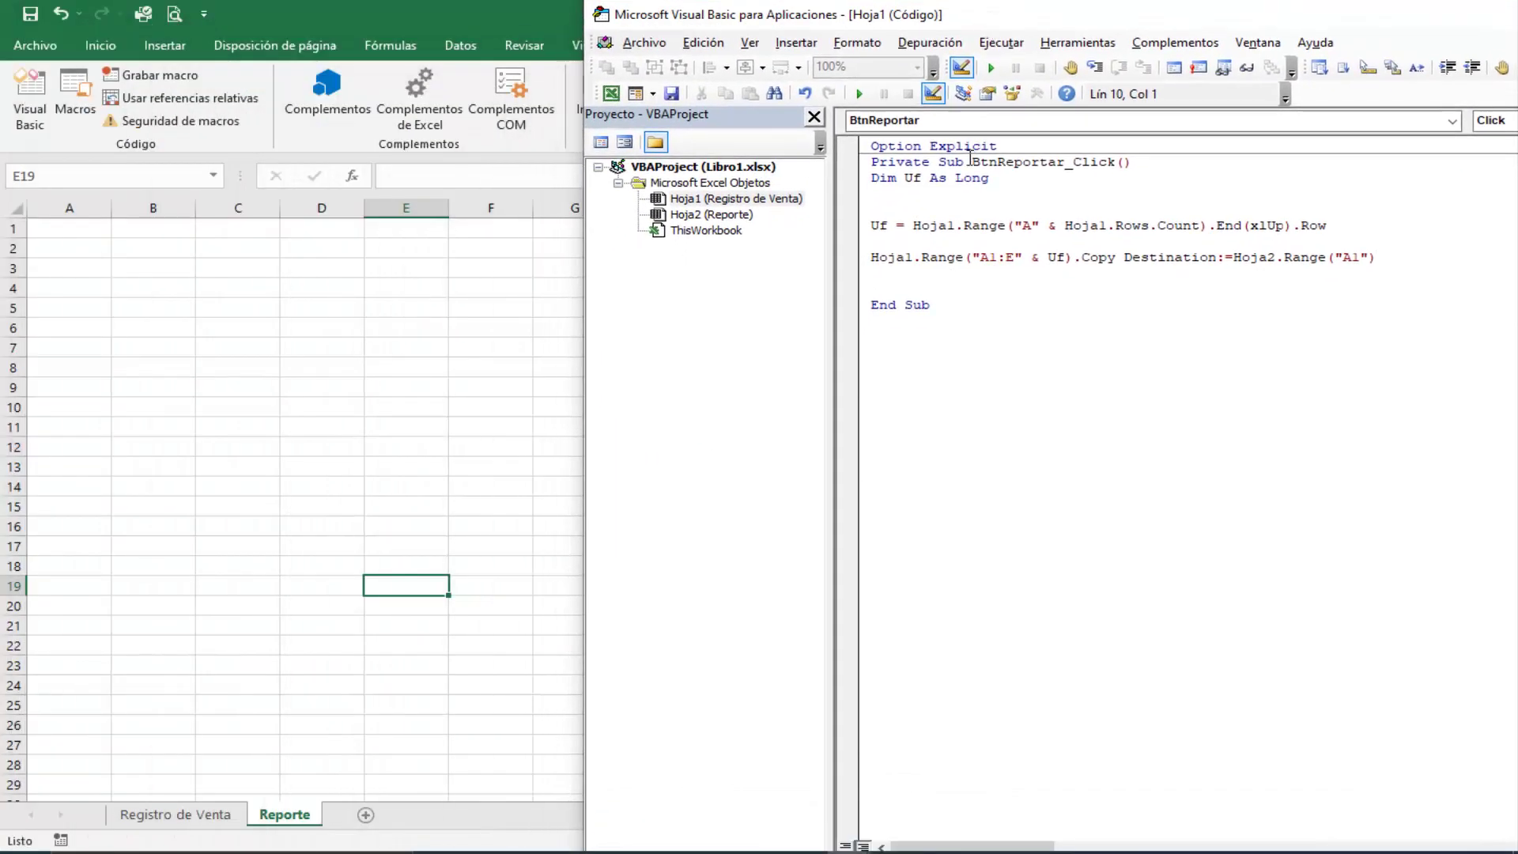
# Step: Step through BtnReportar_Click with F8, copying the 22 sales records onto Reporte
pyautogui.click(965, 198)
pyautogui.press('F8')
pyautogui.press('F8')
pyautogui.press('F8')
pyautogui.press('F8')
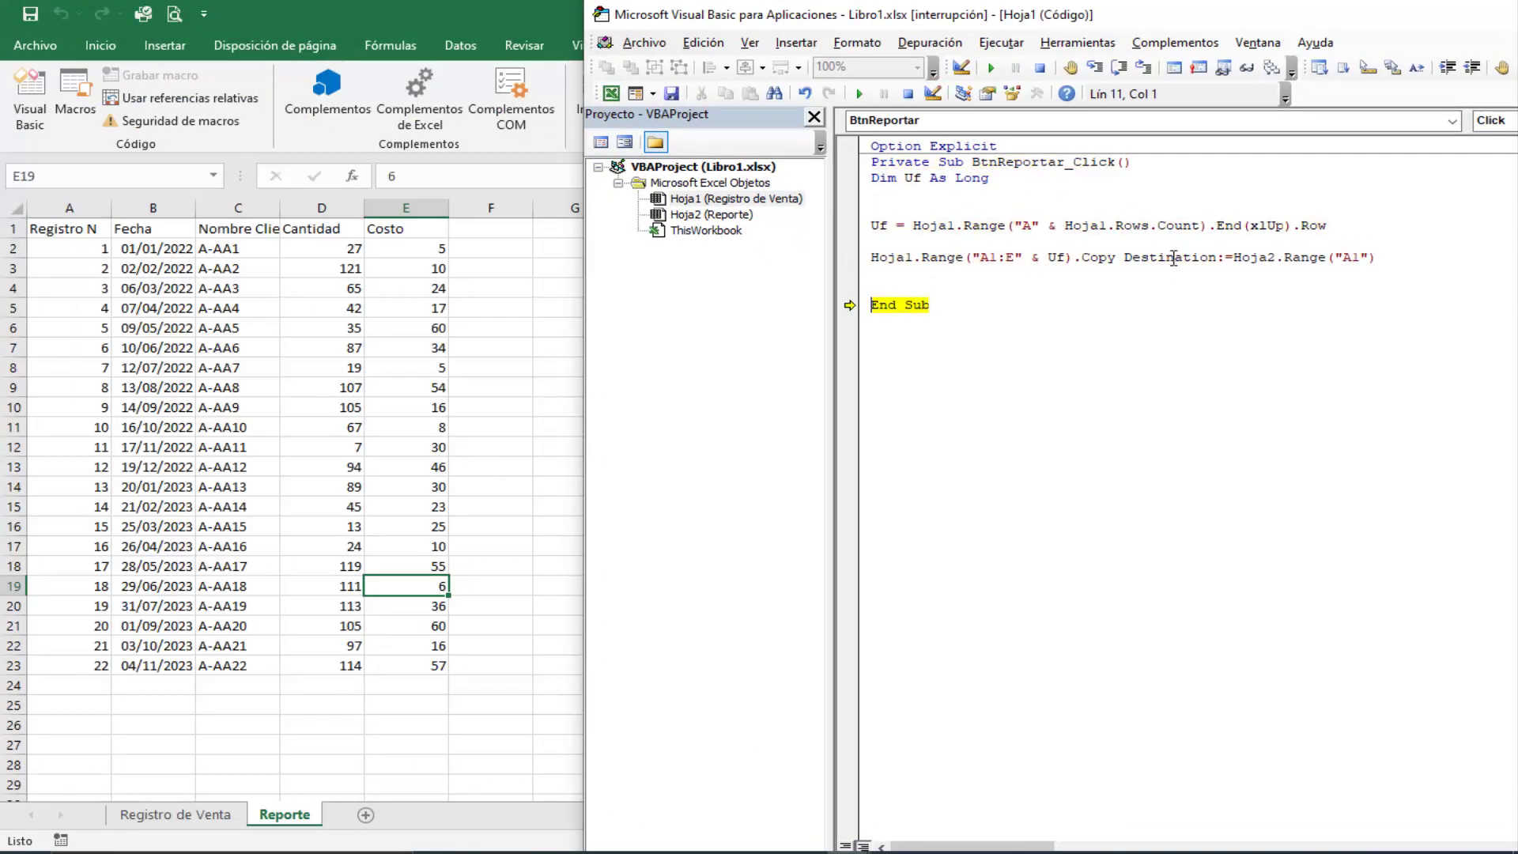
pyautogui.press('F8')
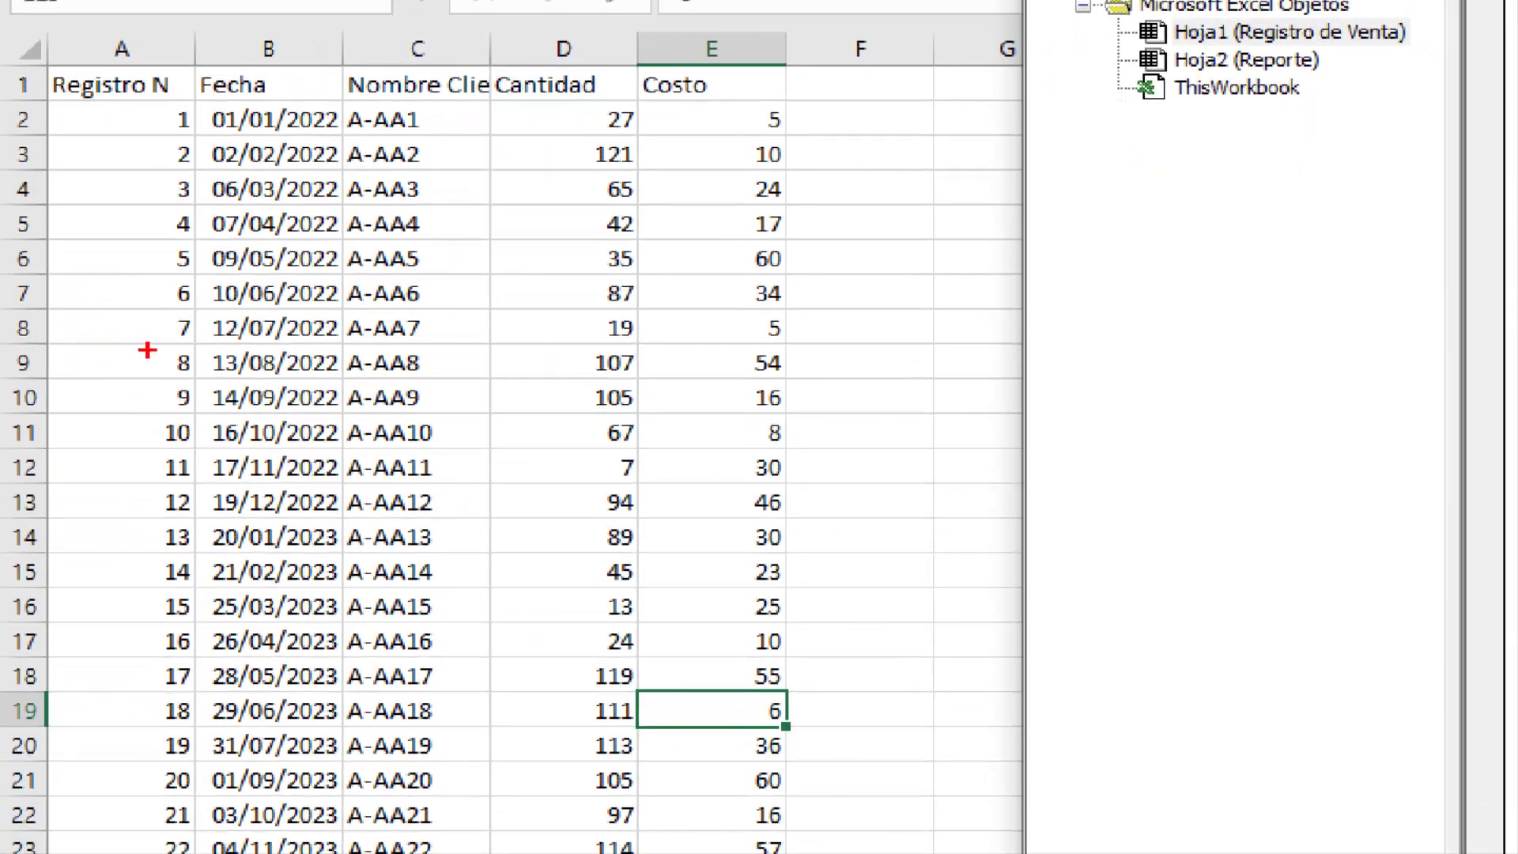
pyautogui.moveTo(38, 52)
pyautogui.mouseDown()
pyautogui.moveTo(311, 271)
pyautogui.moveTo(796, 853)
pyautogui.mouseUp()
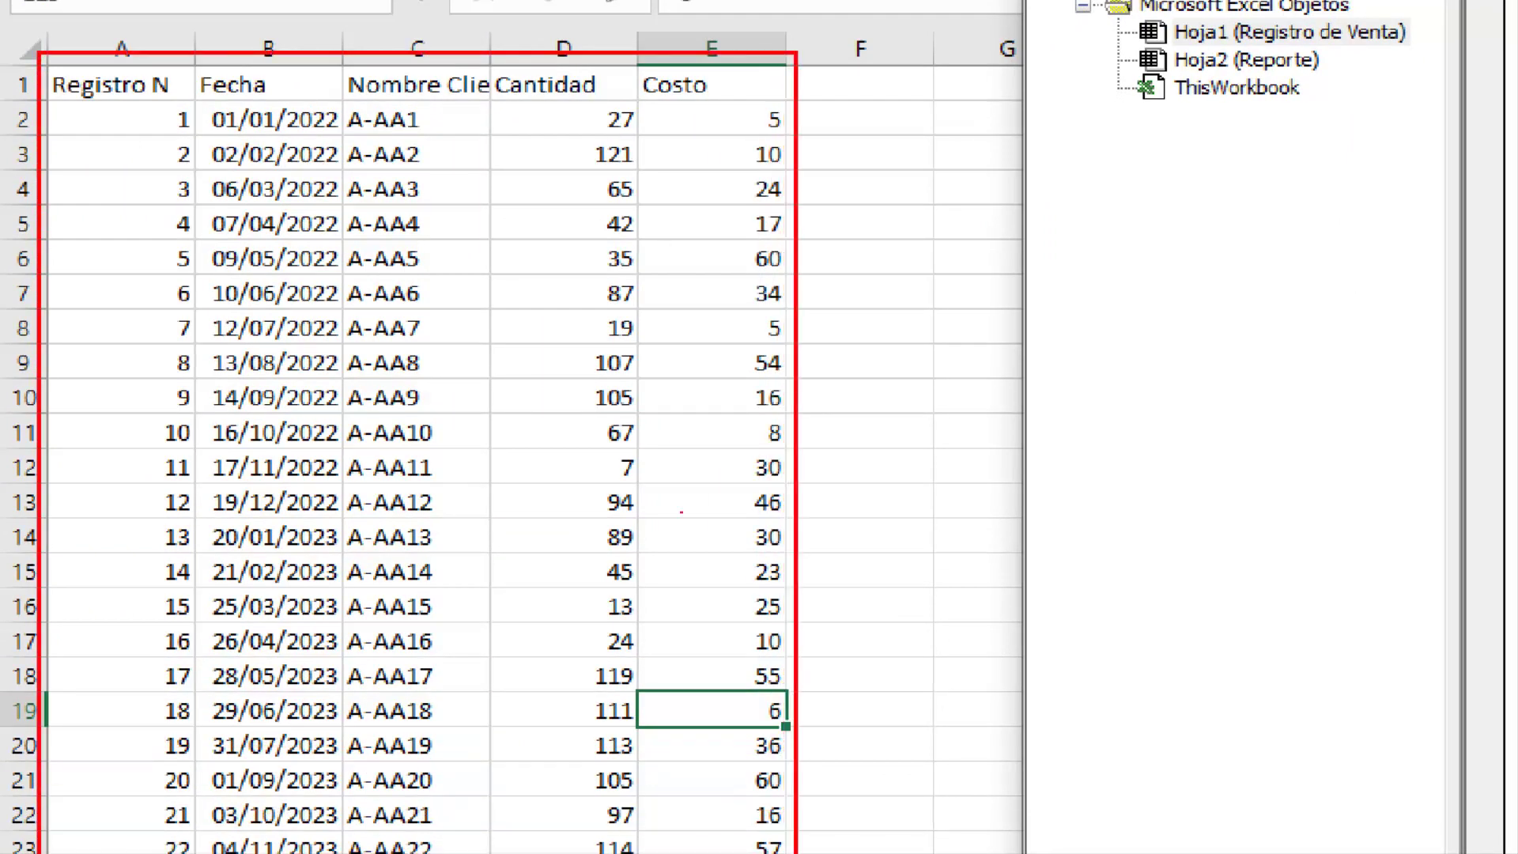
pyautogui.moveTo(145, 139); pyautogui.dragTo(143, 332)
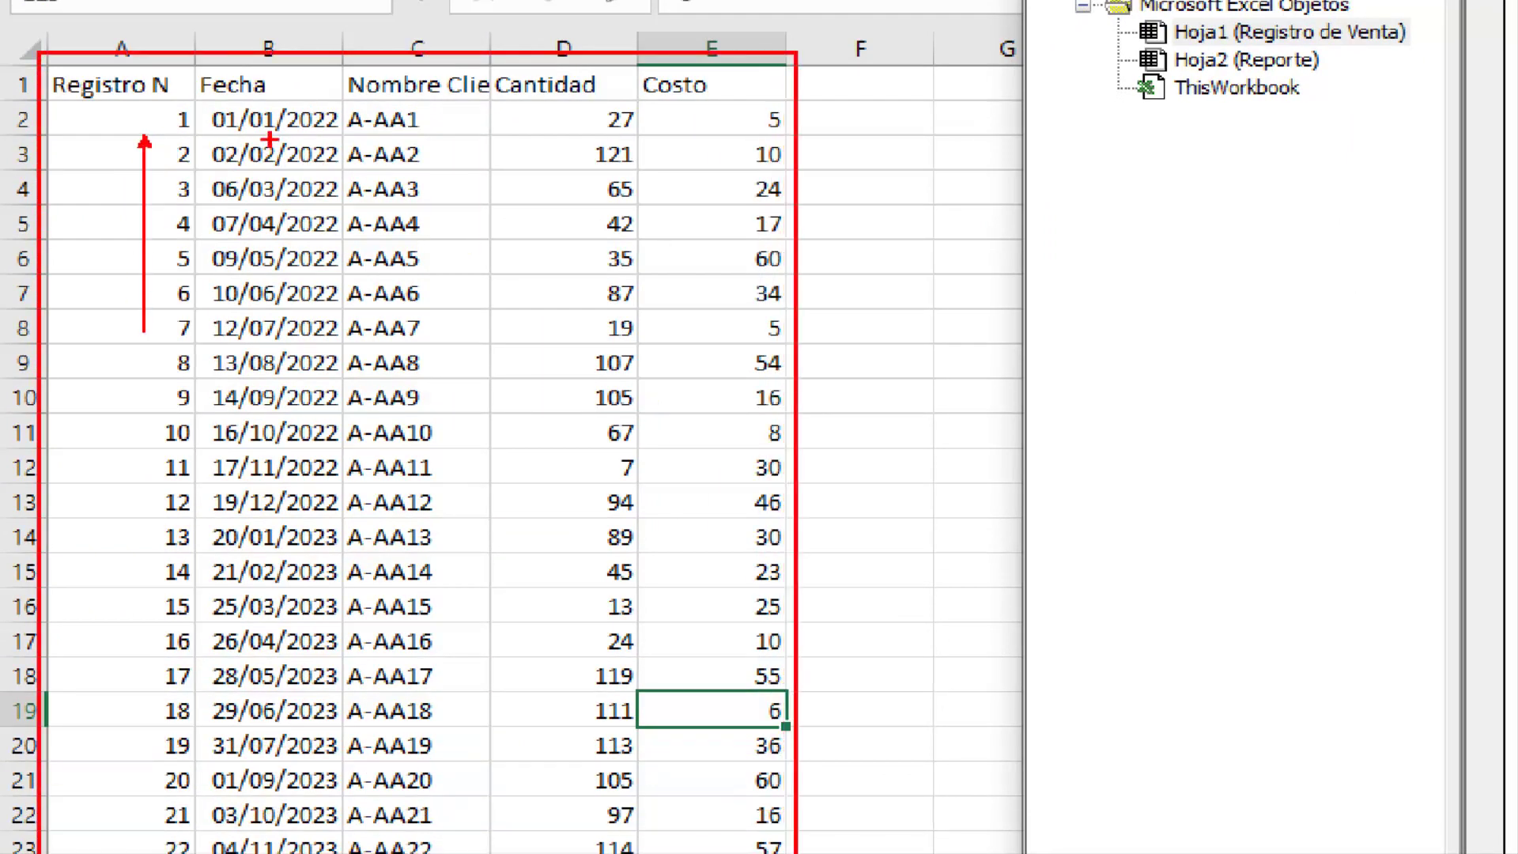
pyautogui.moveTo(261, 160); pyautogui.dragTo(261, 413)
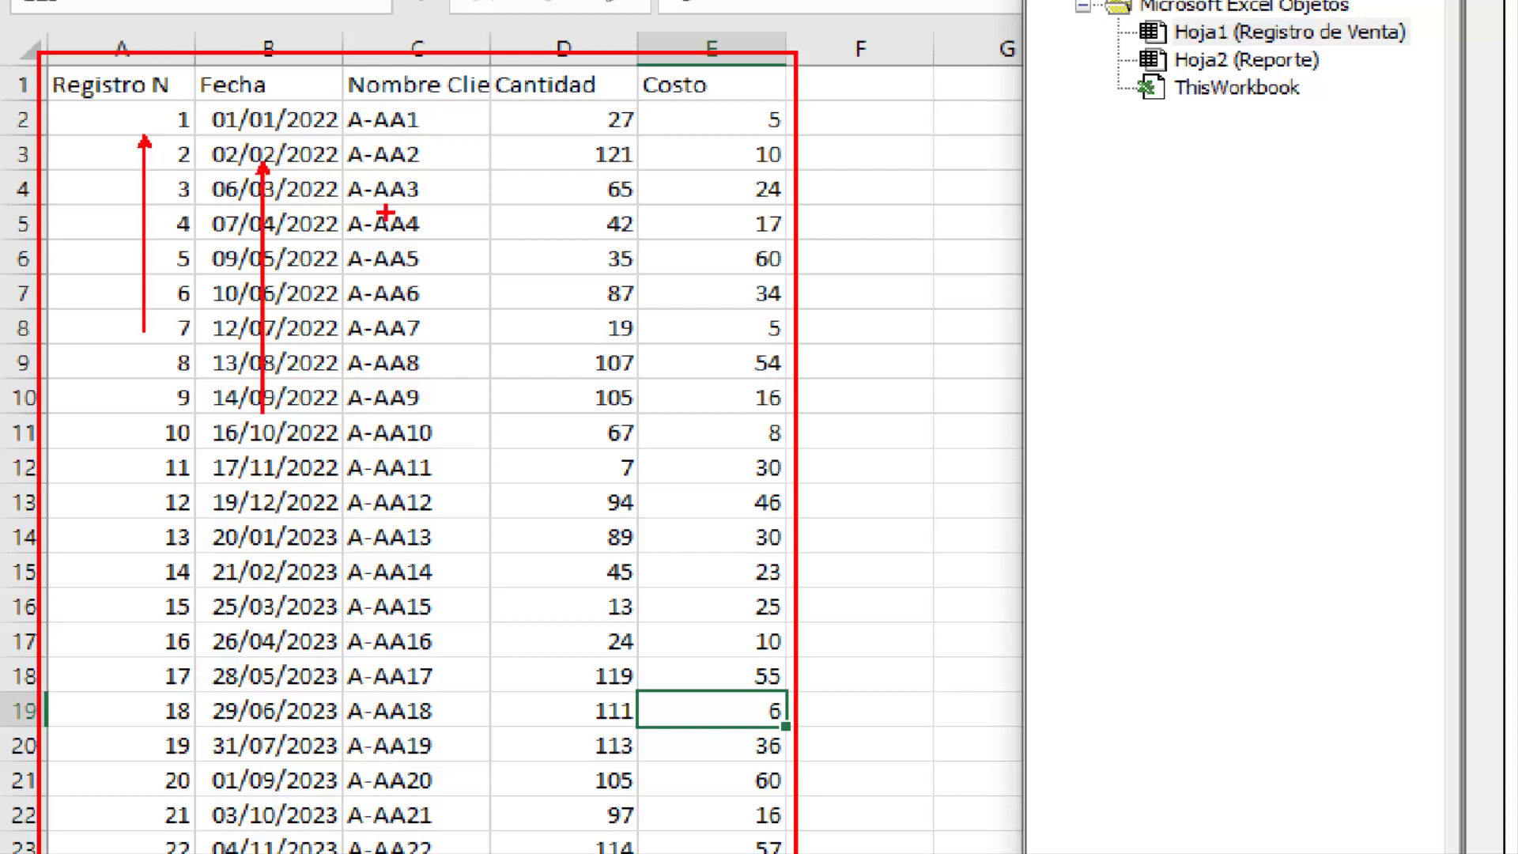
pyautogui.moveTo(412, 191); pyautogui.dragTo(412, 468)
pyautogui.moveTo(569, 185); pyautogui.dragTo(569, 358)
pyautogui.moveTo(704, 201); pyautogui.dragTo(705, 390)
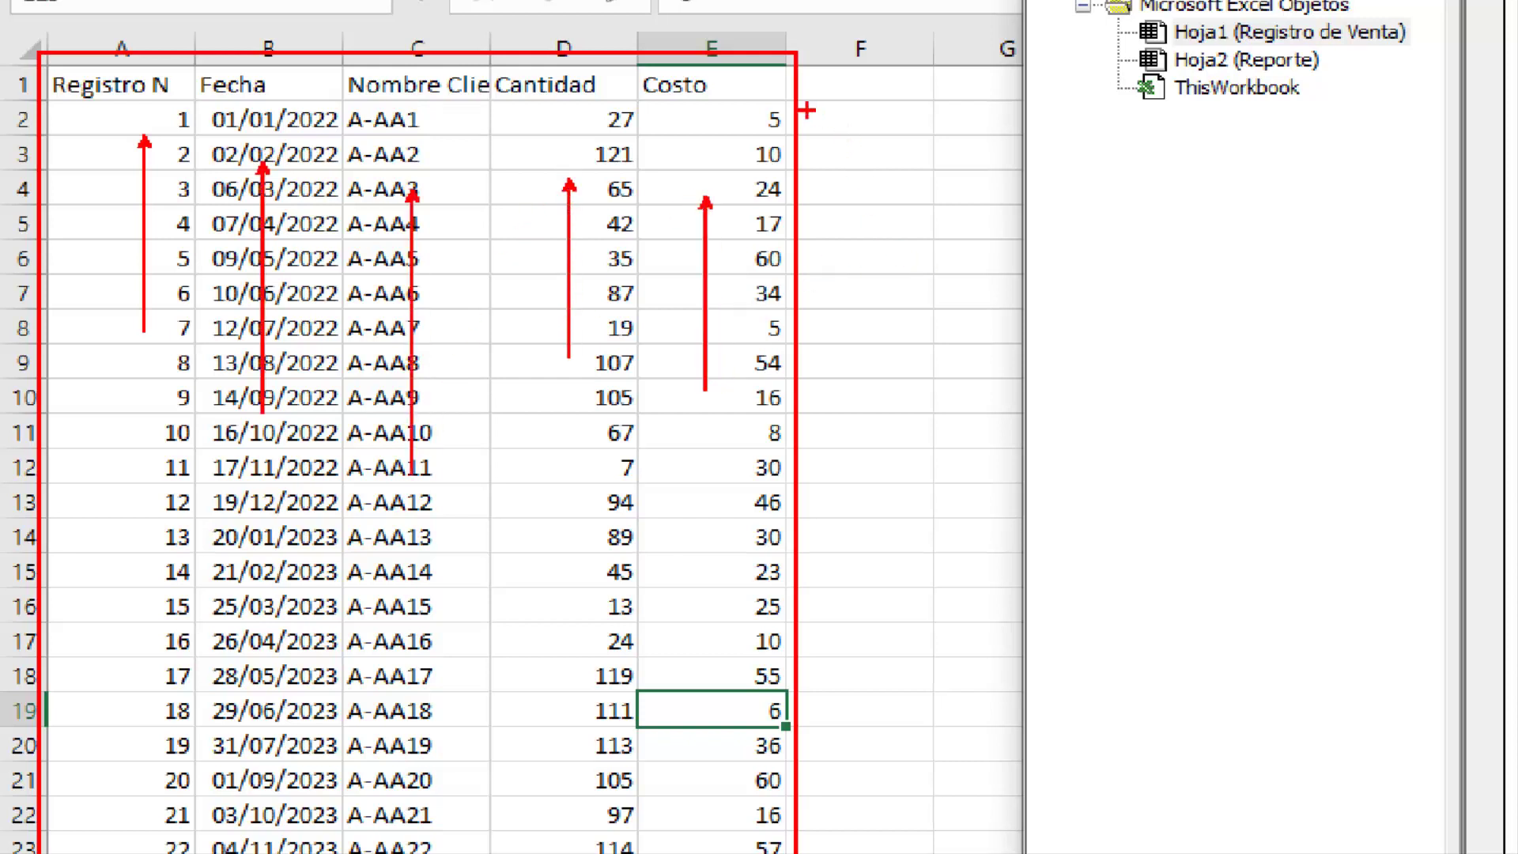
pyautogui.moveTo(797, 57); pyautogui.dragTo(952, 852)
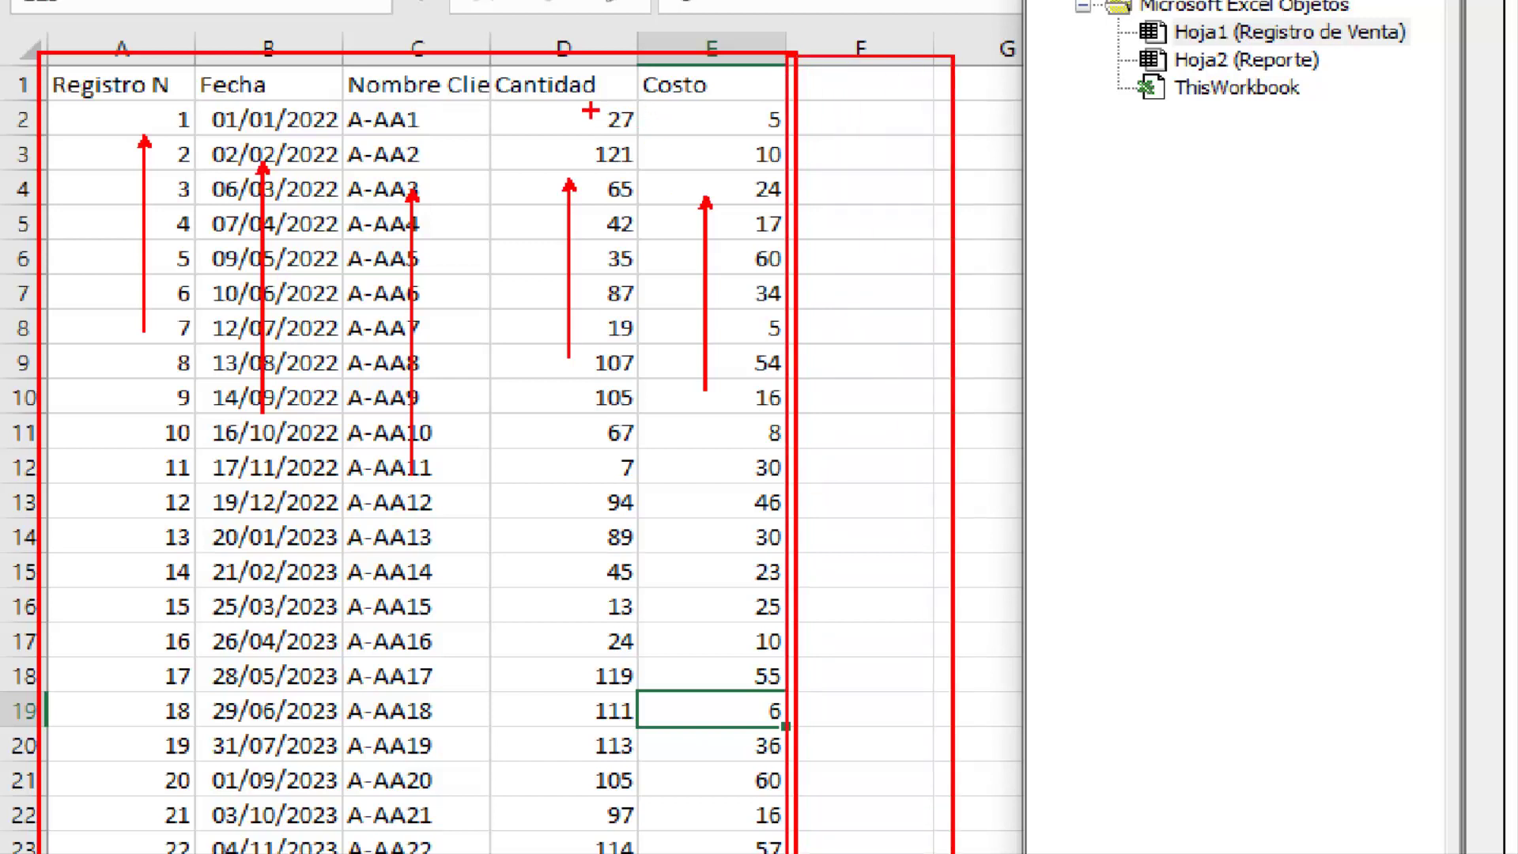
pyautogui.moveTo(652, 49); pyautogui.dragTo(592, 109)
pyautogui.moveTo(784, 63)
pyautogui.mouseDown()
pyautogui.moveTo(711, 111)
pyautogui.moveTo(943, 138)
pyautogui.mouseUp()
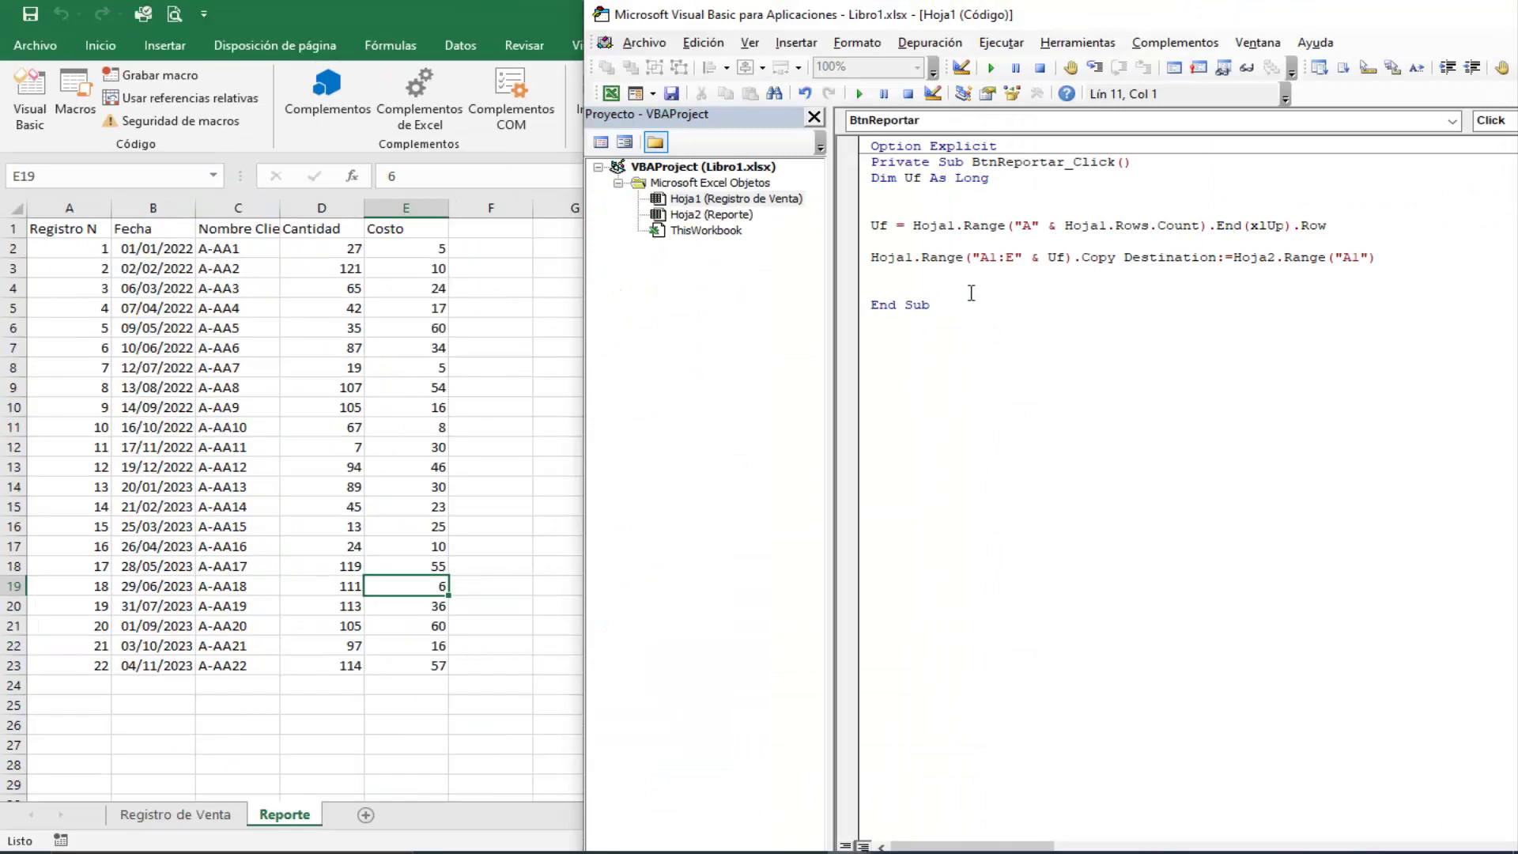
# Step: Add the declaration Dim I As Long beneath Dim Uf As Long
pyautogui.doubleClick(1226, 19)
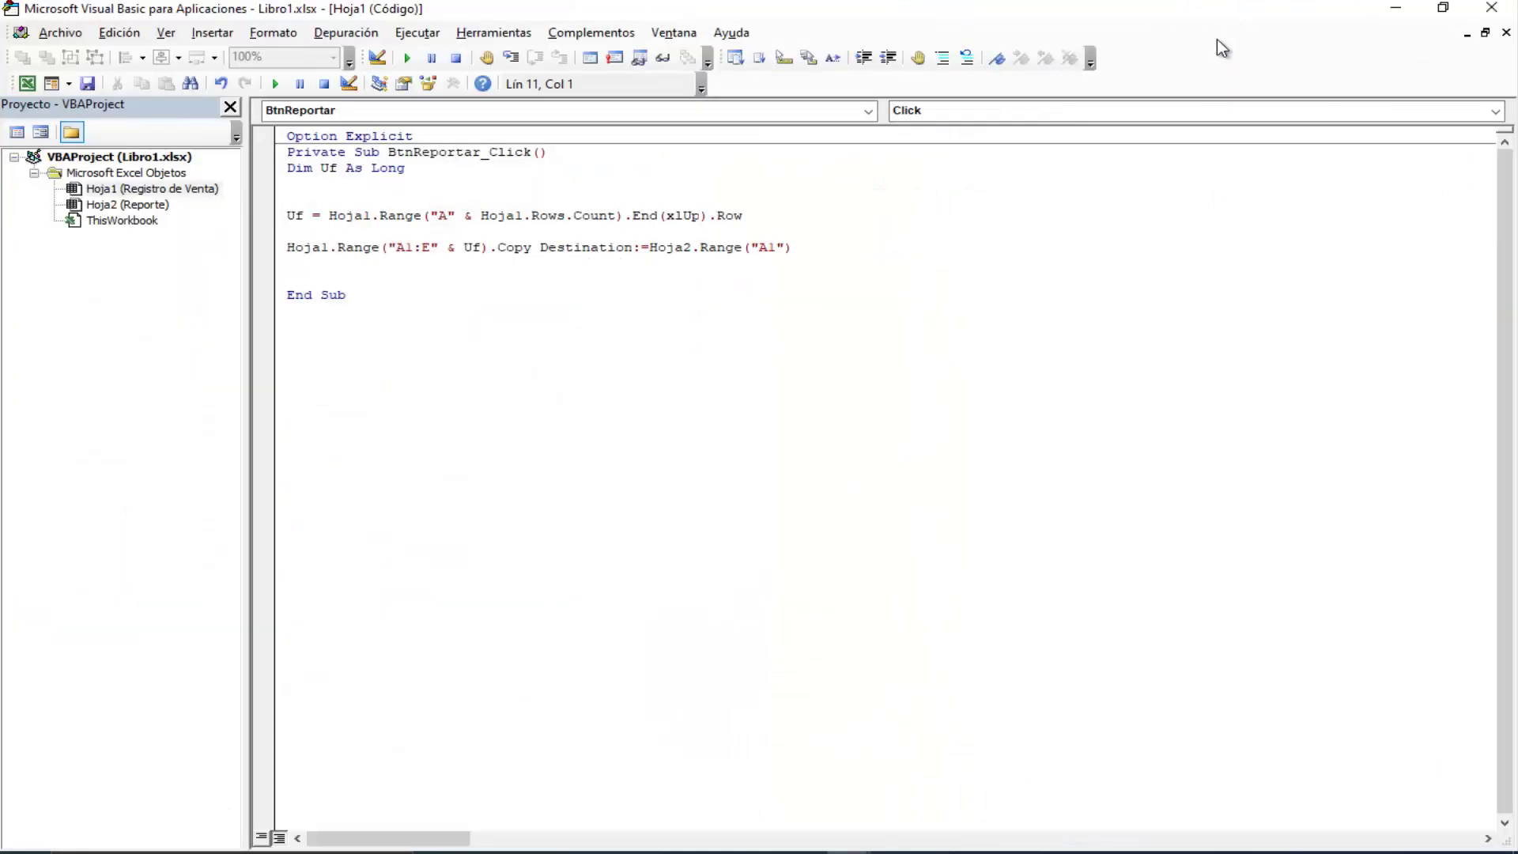
pyautogui.click(641, 198)
pyautogui.click(385, 271)
pyautogui.press('Return')
pyautogui.press('Return')
pyautogui.press('Up')
pyautogui.press('Up')
pyautogui.press('Up')
pyautogui.press('Up')
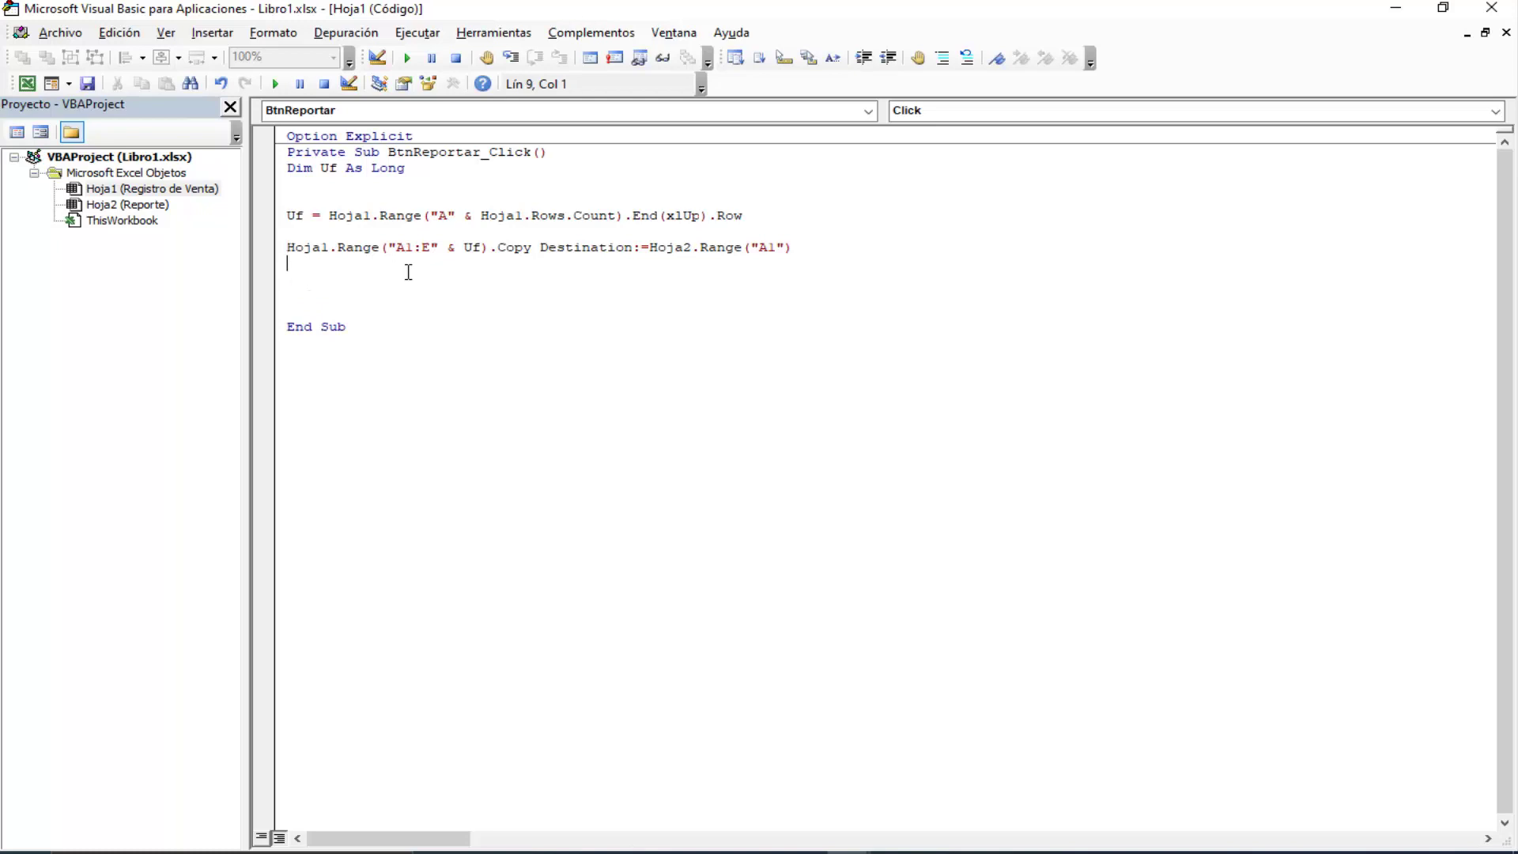
pyautogui.press('Up')
pyautogui.press('Up')
pyautogui.write('as ')
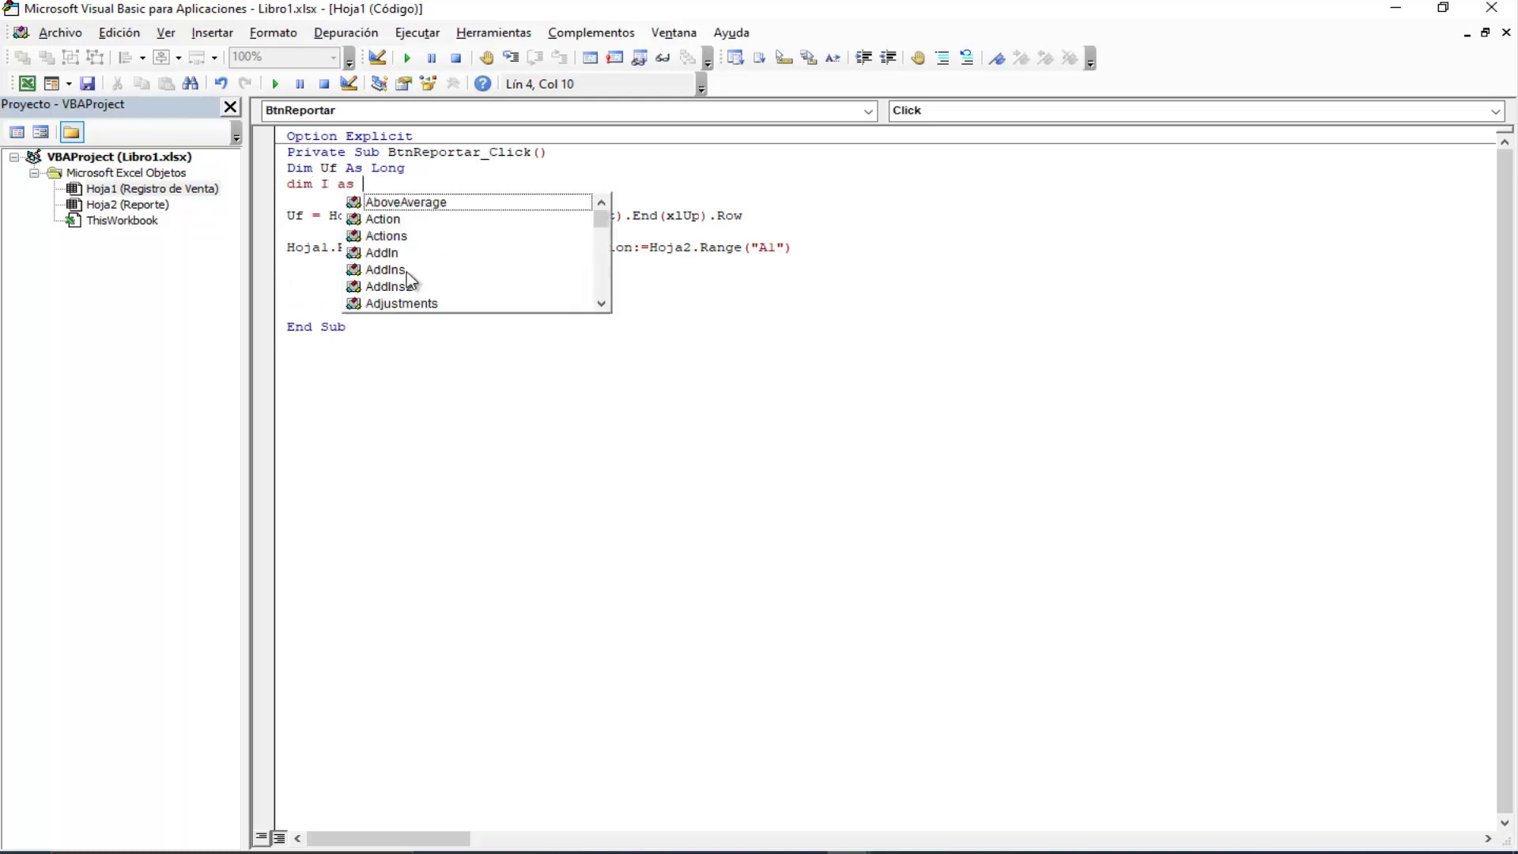
pyautogui.write('lon')
pyautogui.press('Tab')
pyautogui.press('Down')
pyautogui.press('Down')
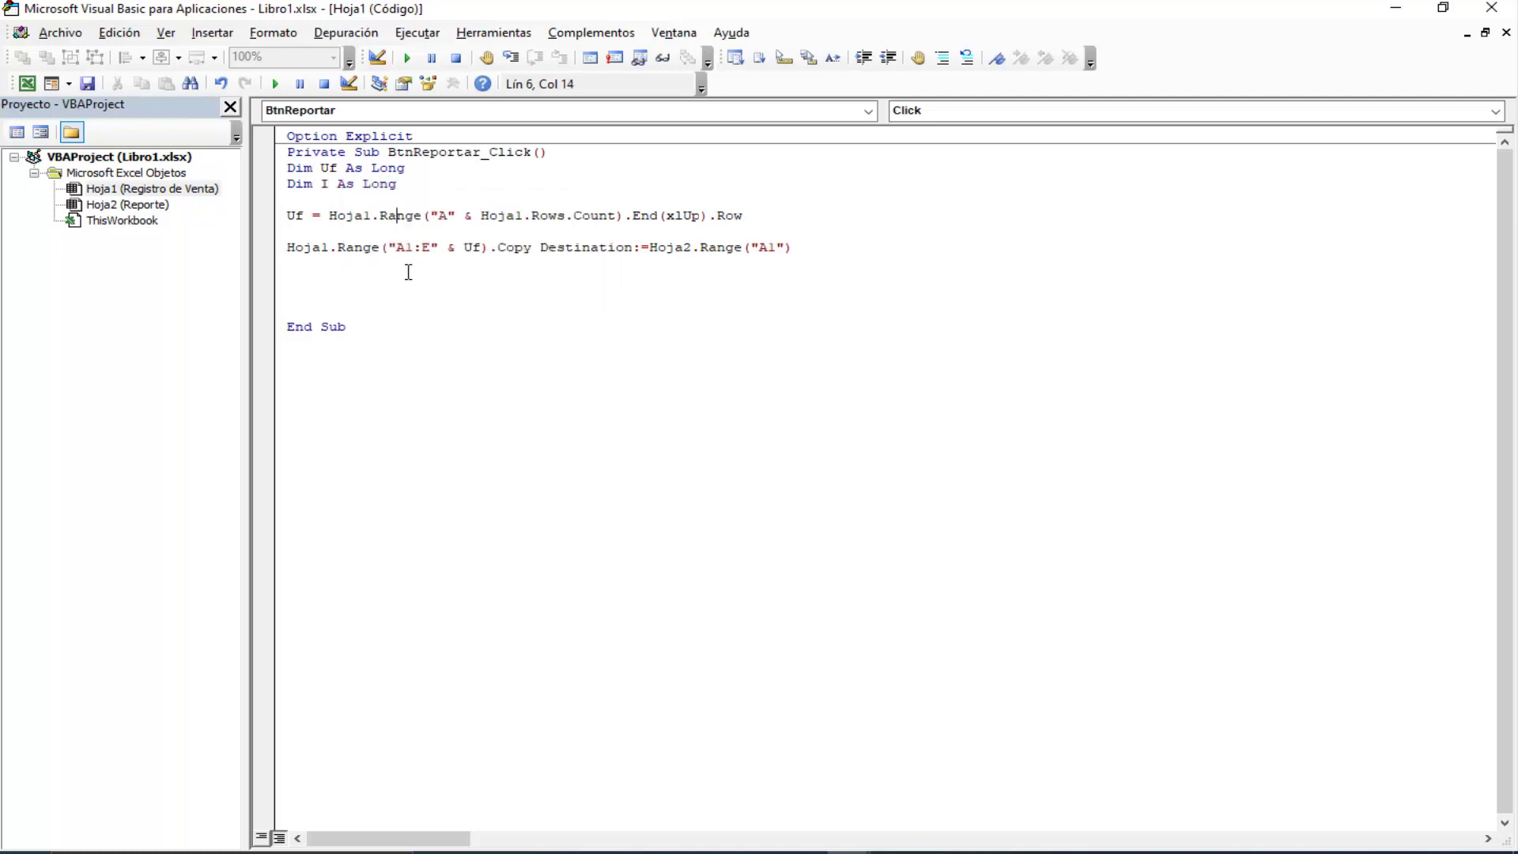
# Step: Insert extra blank lines before End Sub for the upcoming code
pyautogui.press('Down')
pyautogui.press('Down')
pyautogui.press('Down')
pyautogui.press('Down')
pyautogui.press('Return')
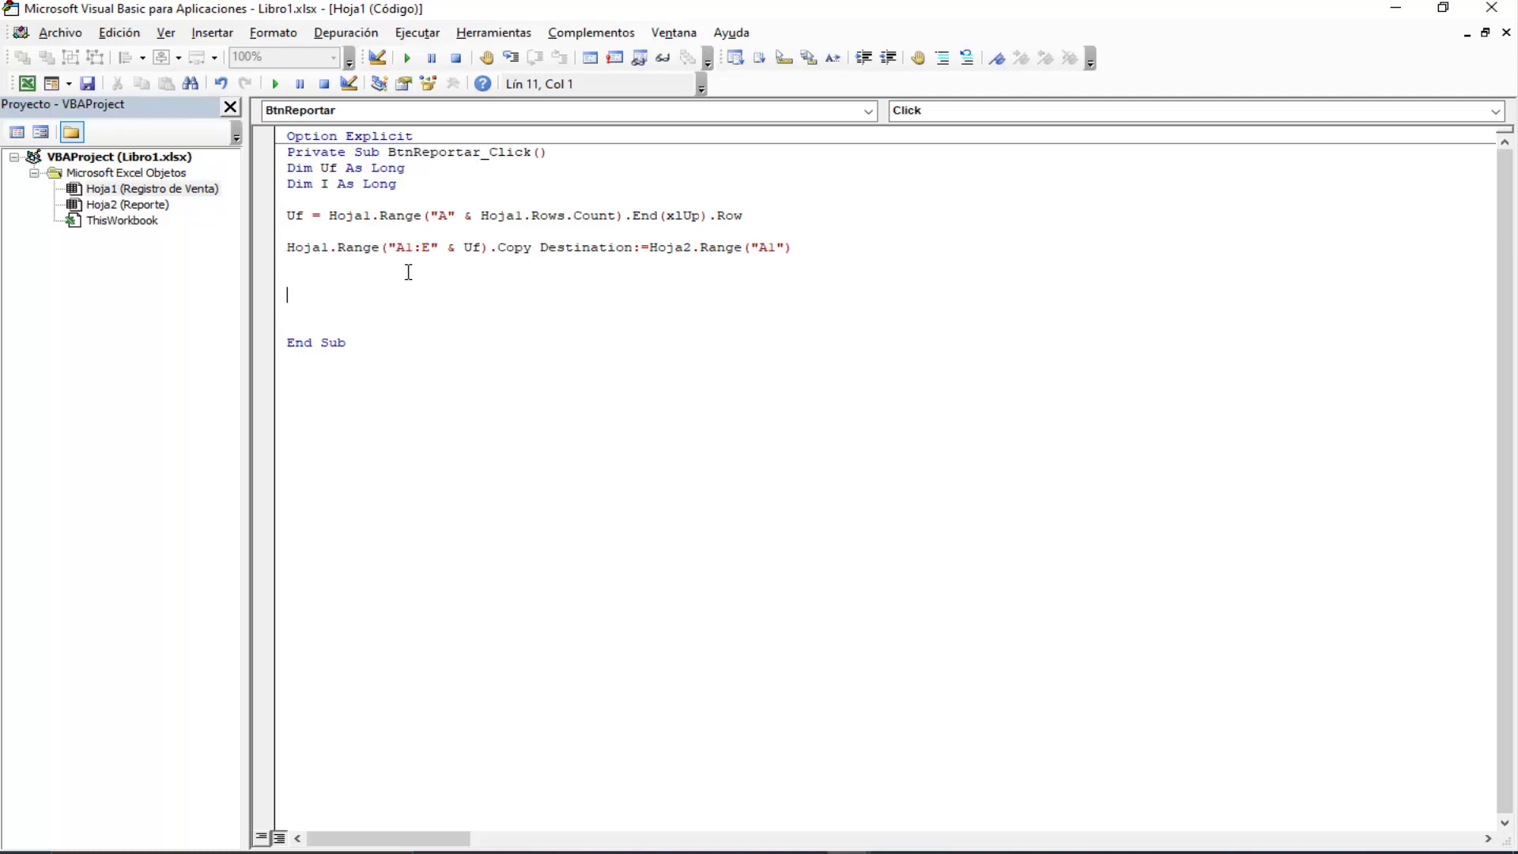
pyautogui.press('Up')
pyautogui.press('Return')
pyautogui.press('Return')
# Step: Check Reporte's first record and last record 22 (date, Cantidad, Costo), then return to the code
pyautogui.doubleClick(650, 250)
pyautogui.click(390, 291)
pyautogui.click(27, 83)
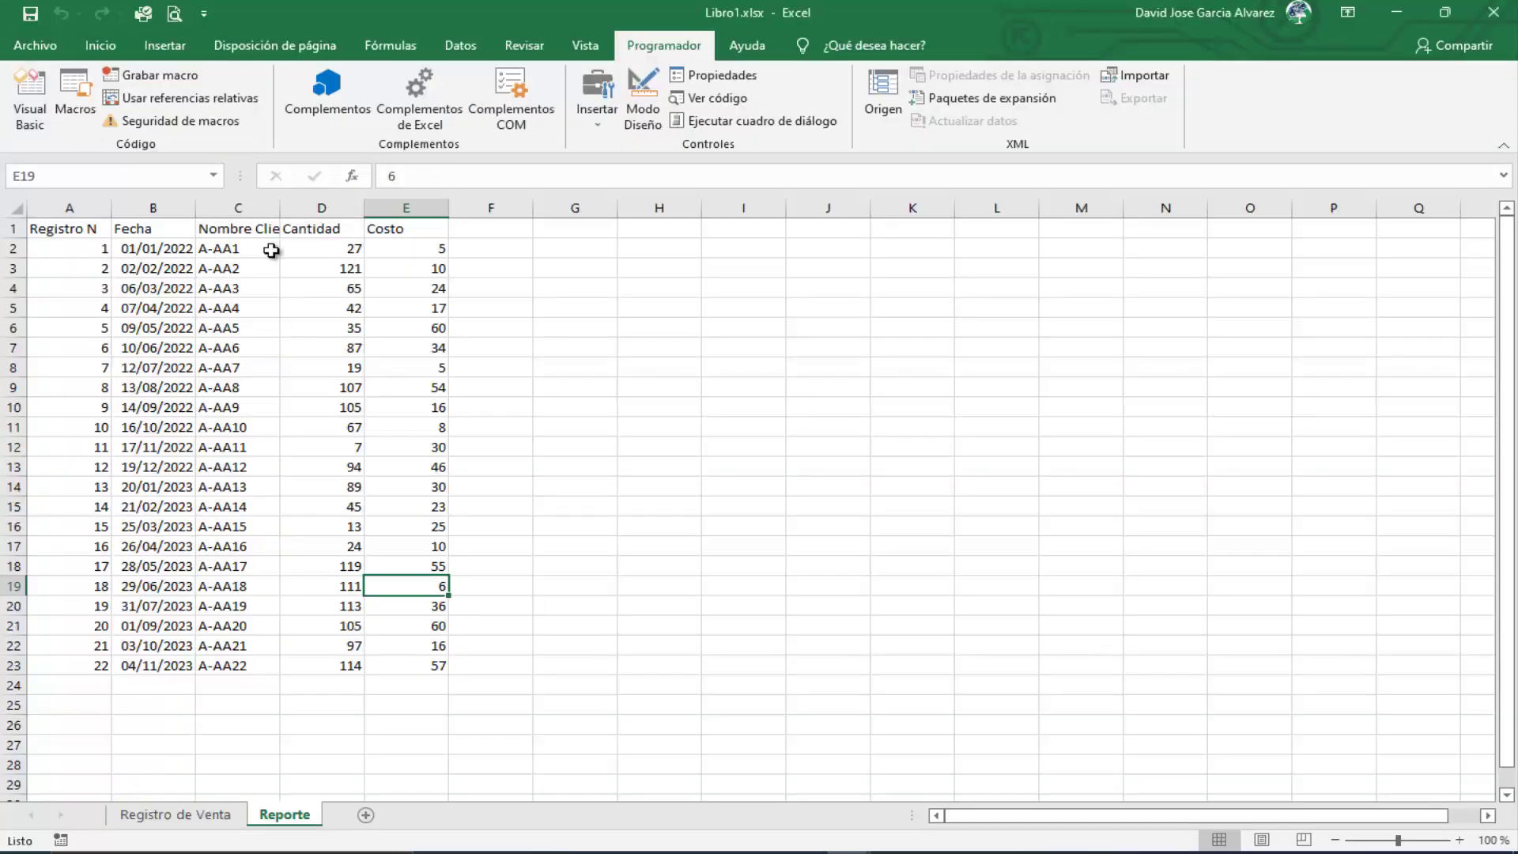
pyautogui.click(47, 250)
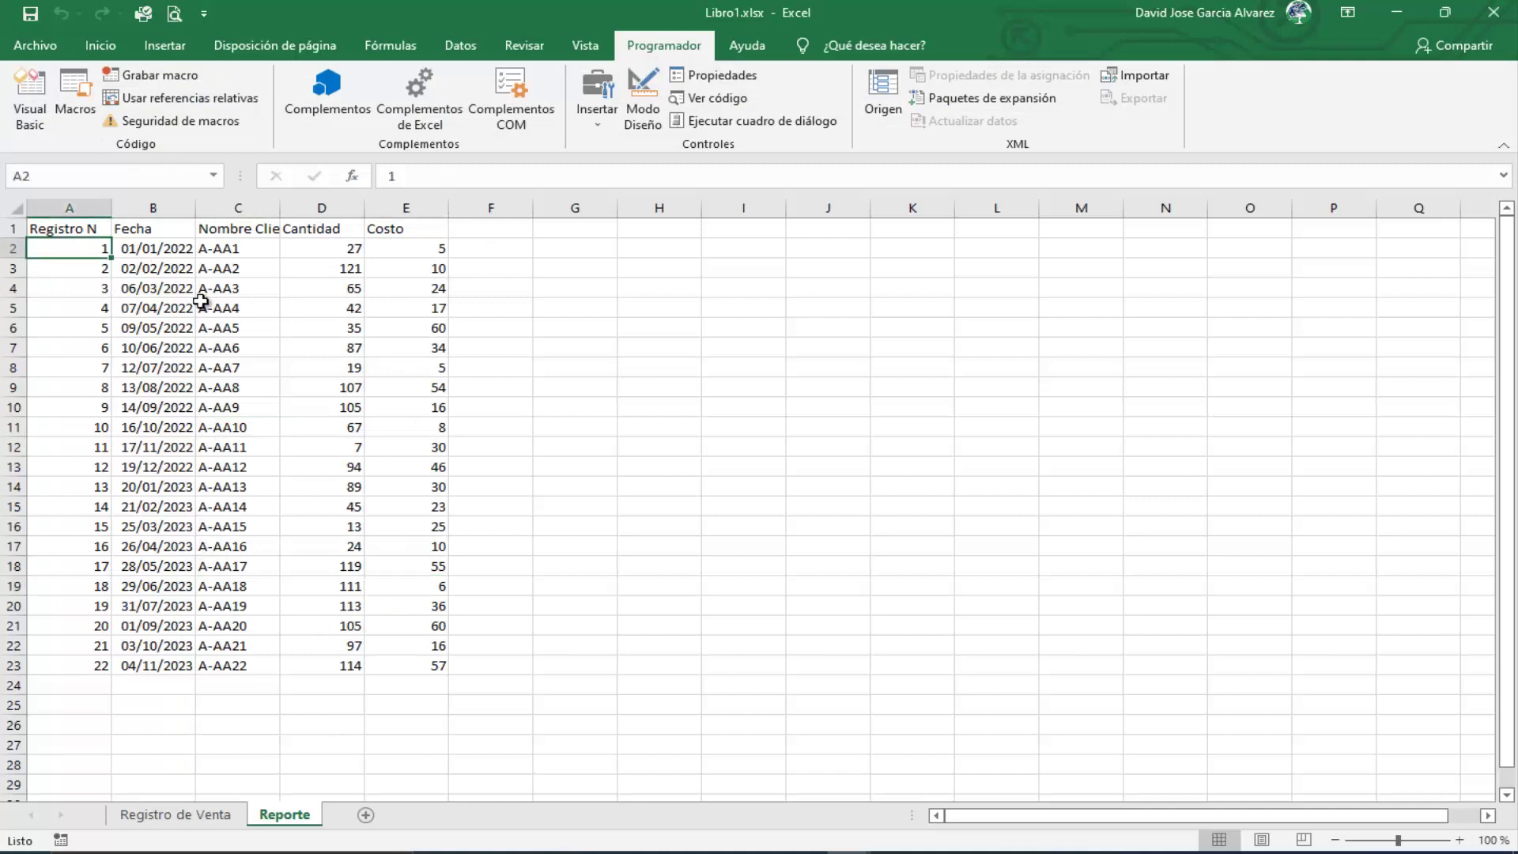
pyautogui.click(69, 665)
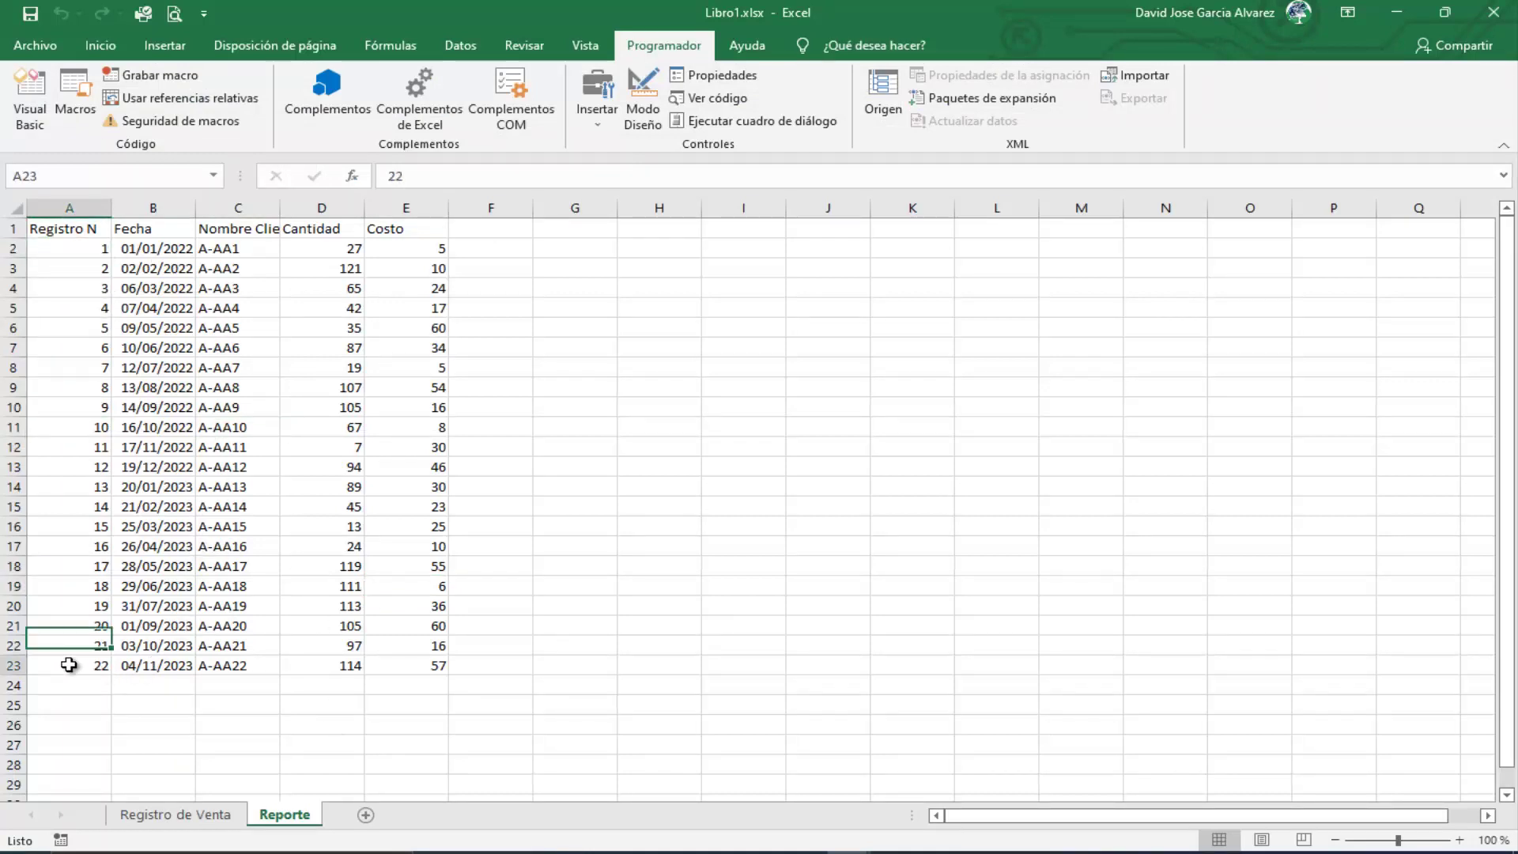
pyautogui.click(153, 660)
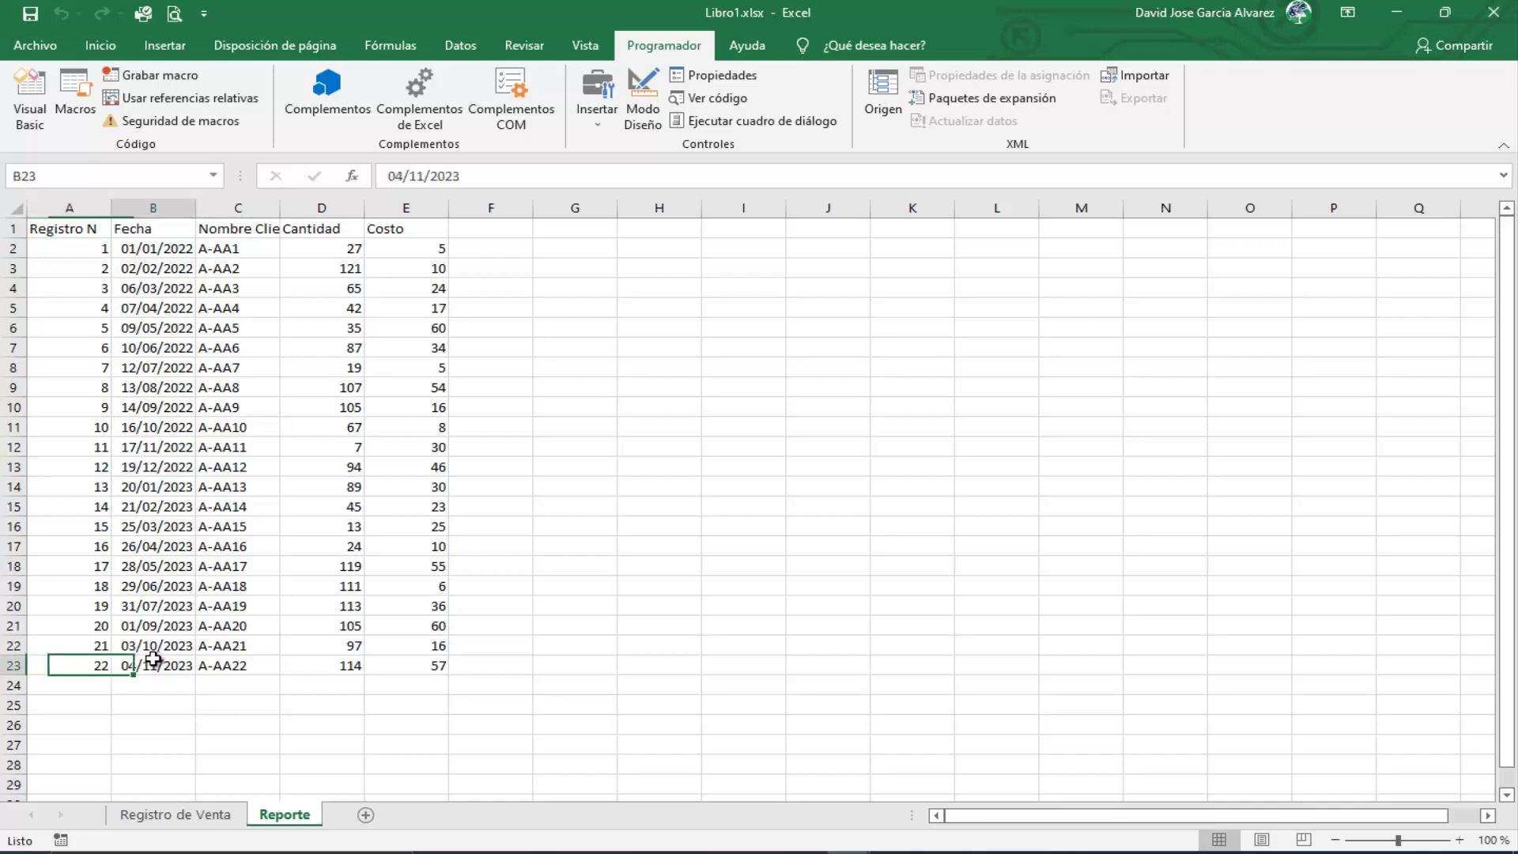
pyautogui.click(324, 664)
pyautogui.click(410, 664)
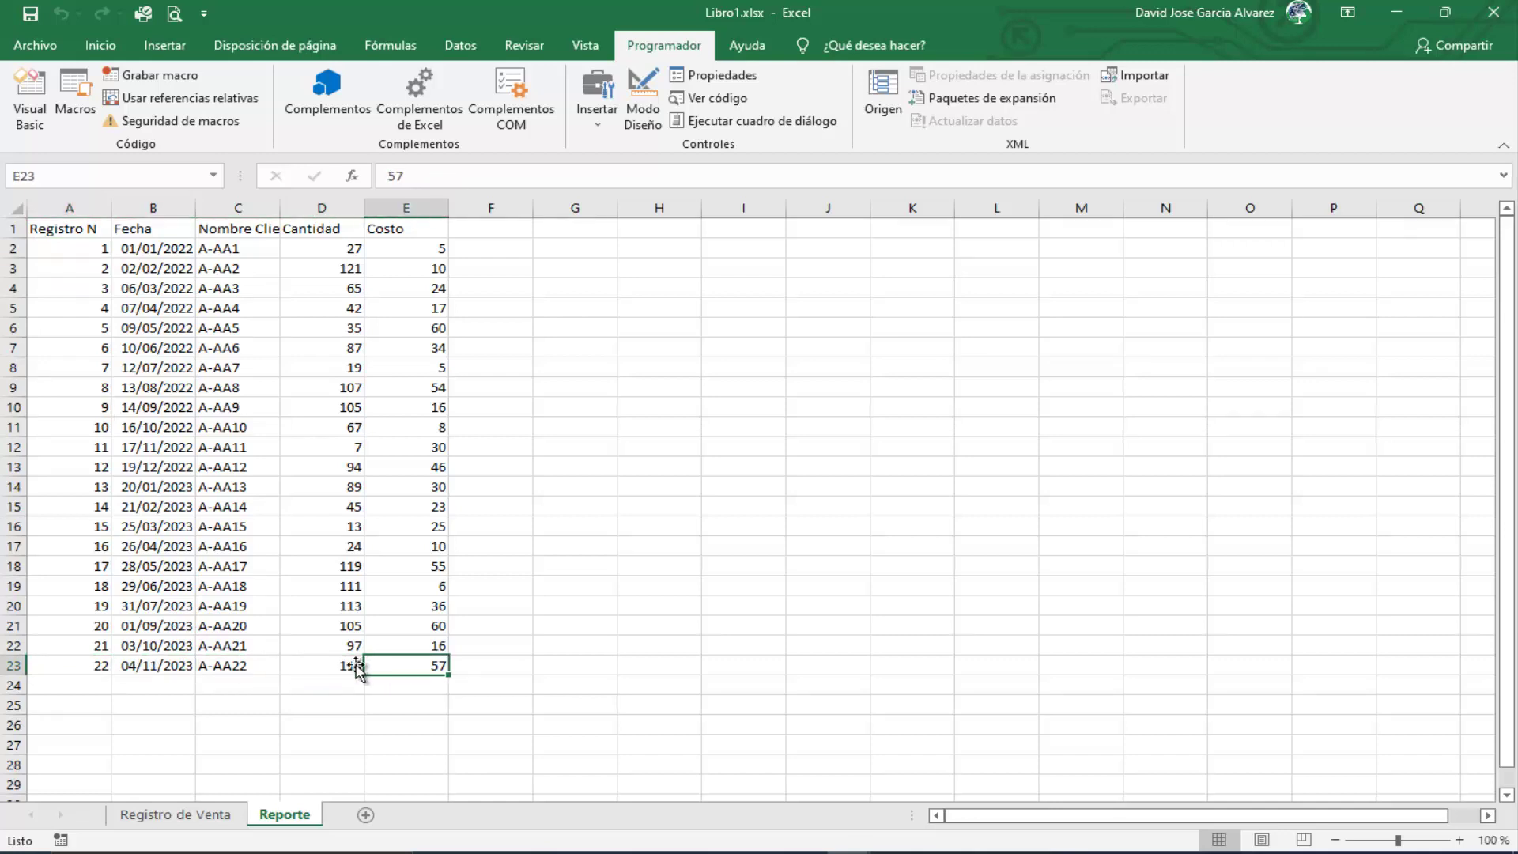
pyautogui.click(357, 666)
pyautogui.click(103, 665)
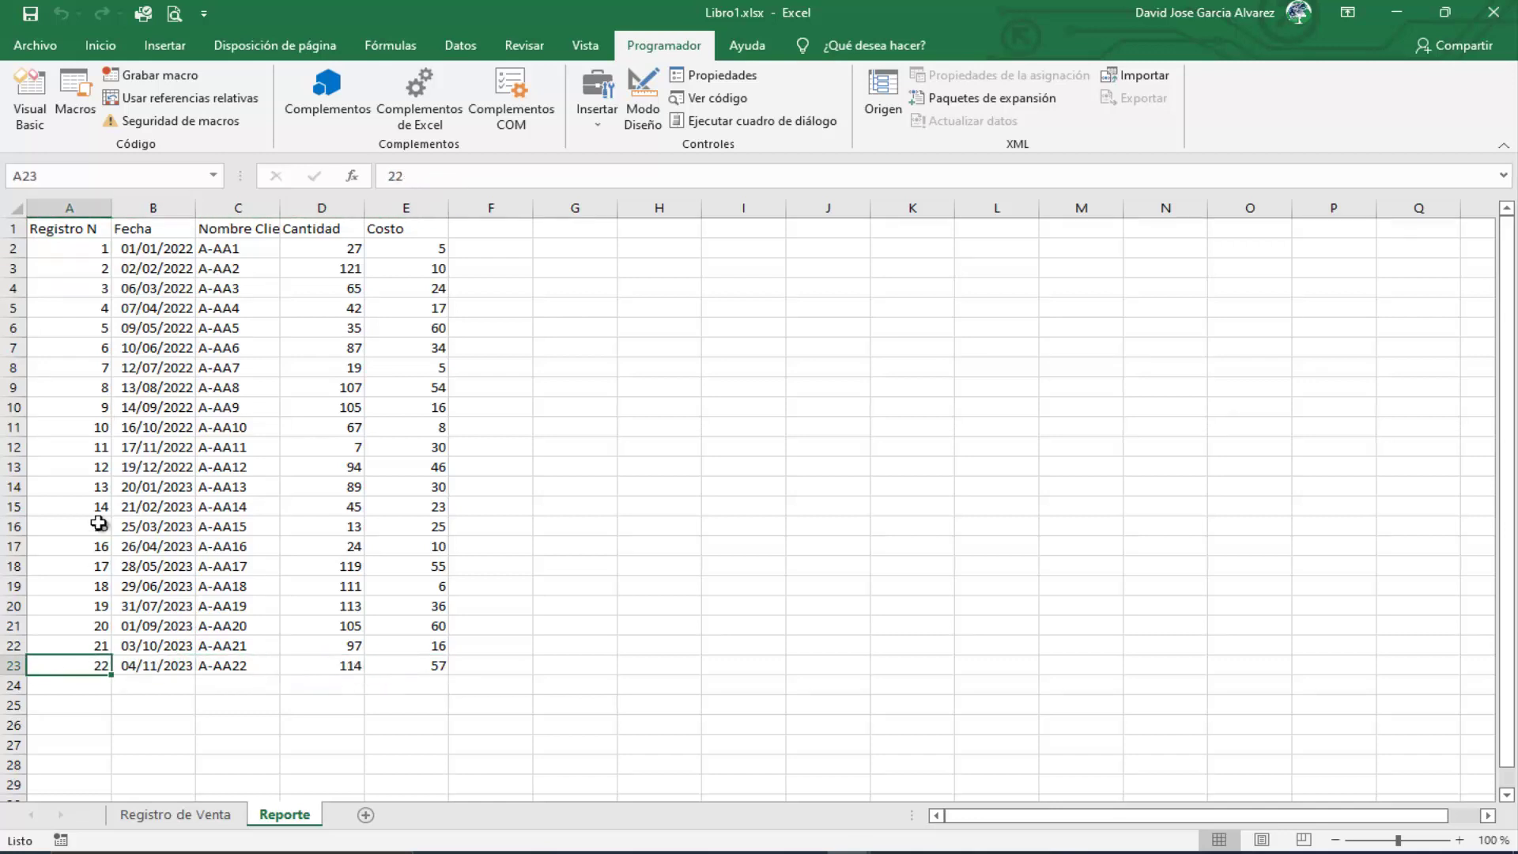
pyautogui.click(18, 127)
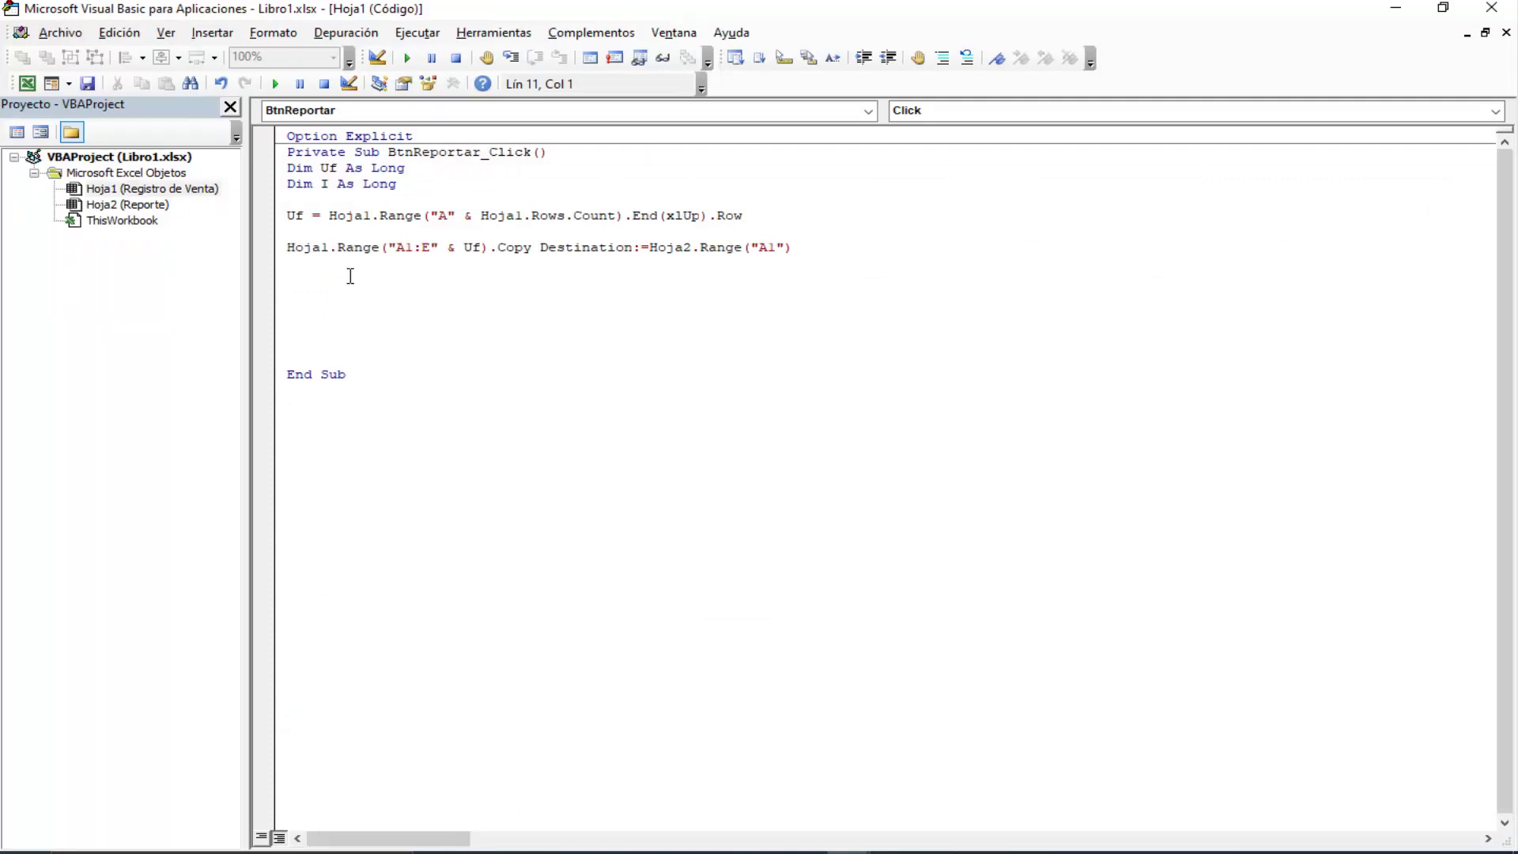
# Step: Duplicate the Uf last-row line below the Copy line and change it to Hoja2
pyautogui.press('Up')
pyautogui.press('Up')
pyautogui.press('Up')
pyautogui.press('Up')
pyautogui.hotkey('shift', 'Down')
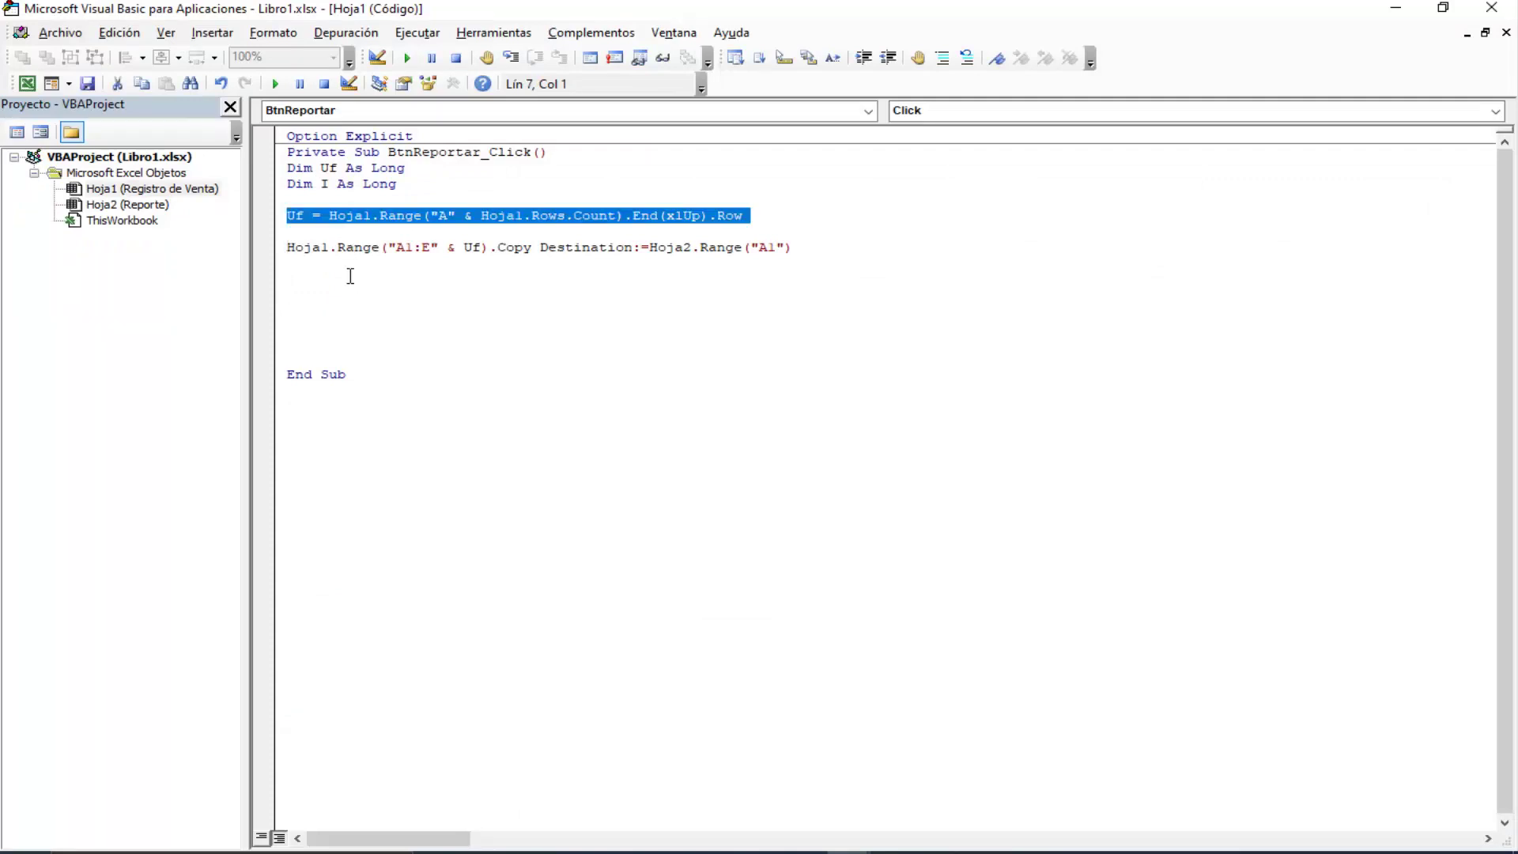
pyautogui.hotkey('ctrl', 'c')
pyautogui.press('Down')
pyautogui.press('Down')
pyautogui.press('Down')
pyautogui.press('Down')
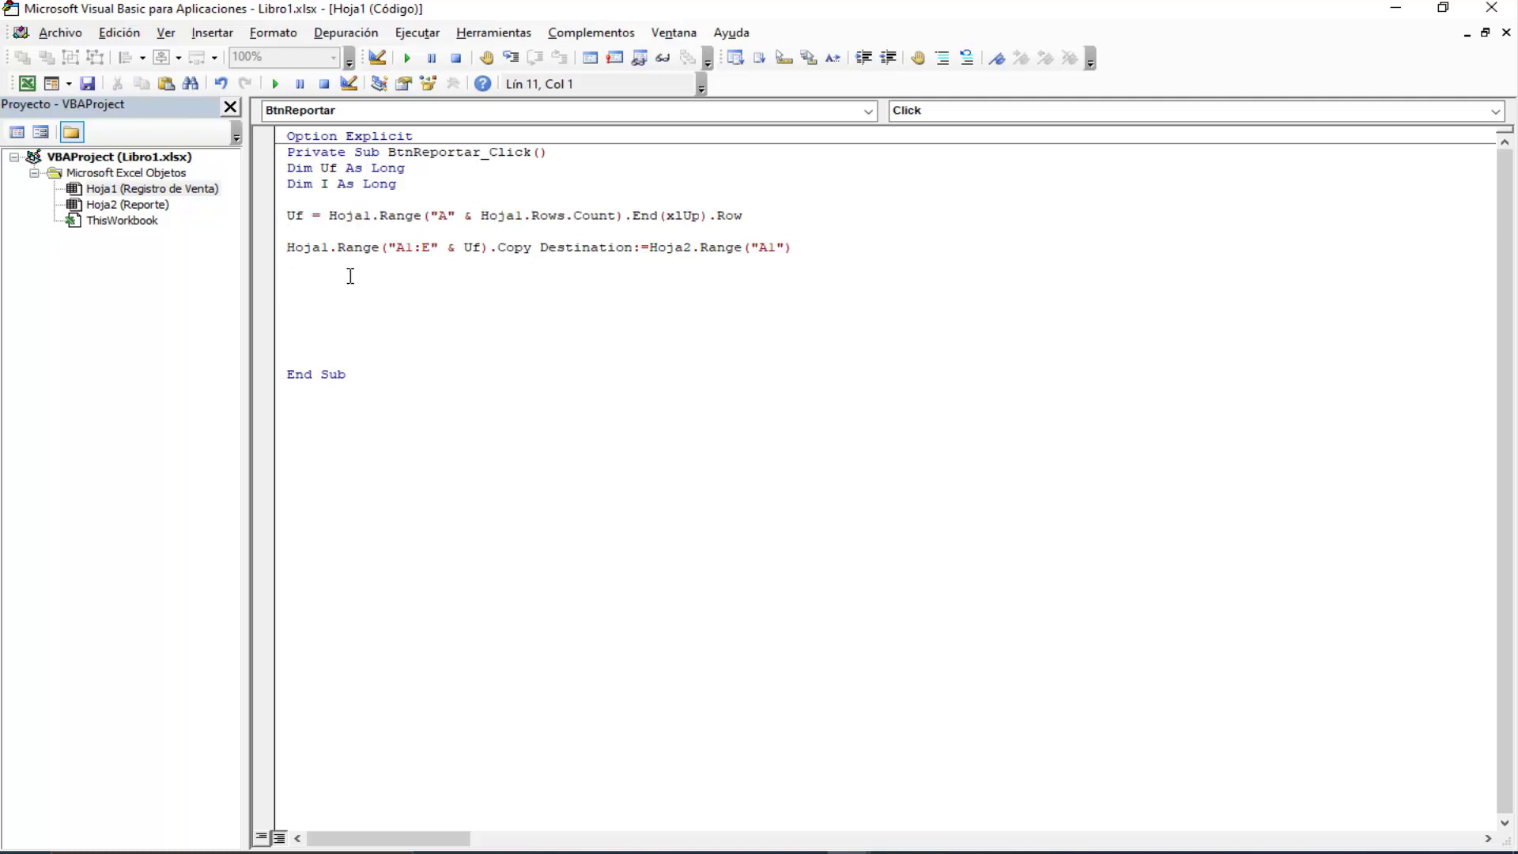
pyautogui.hotkey('ctrl', 'v')
pyautogui.press('Up')
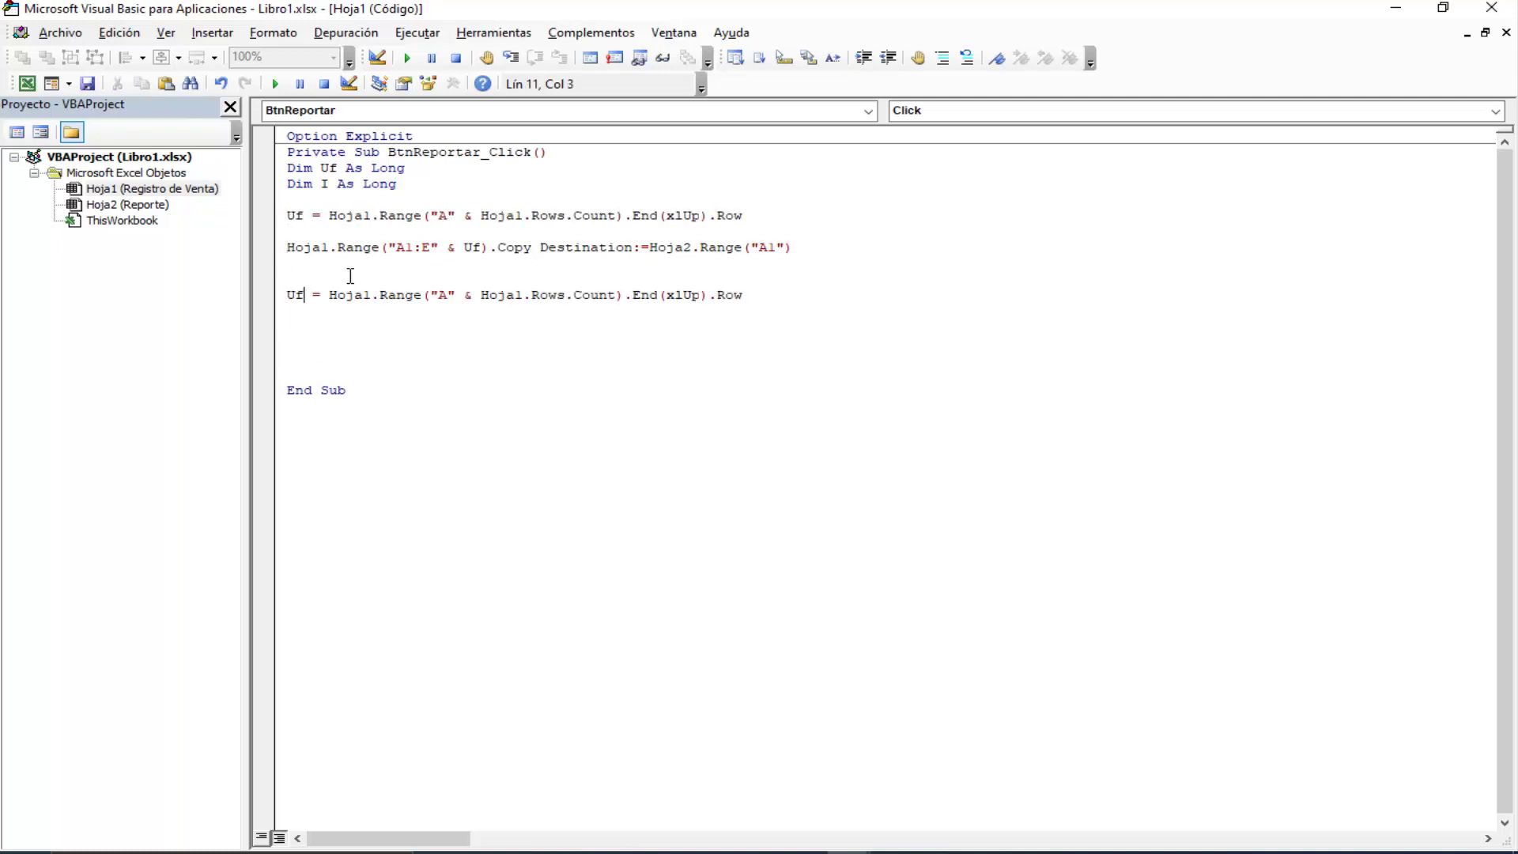
pyautogui.press('Right')
pyautogui.press('Right')
pyautogui.press('BackSpace')
pyautogui.write('2')
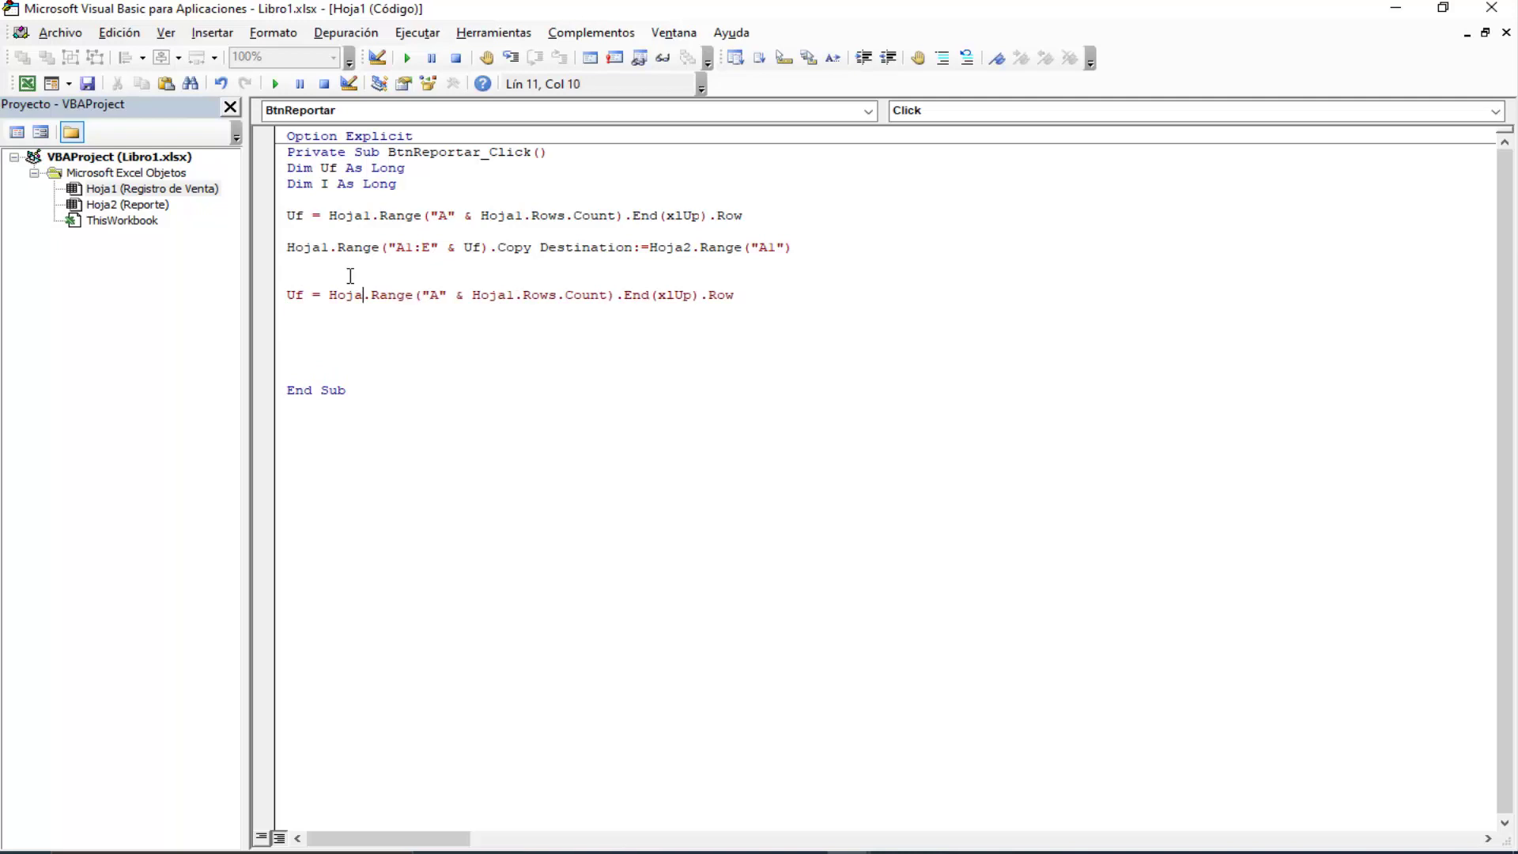
# Step: Remove the surplus empty lines above End Sub
pyautogui.press('Down')
pyautogui.press('Down')
pyautogui.press('Return')
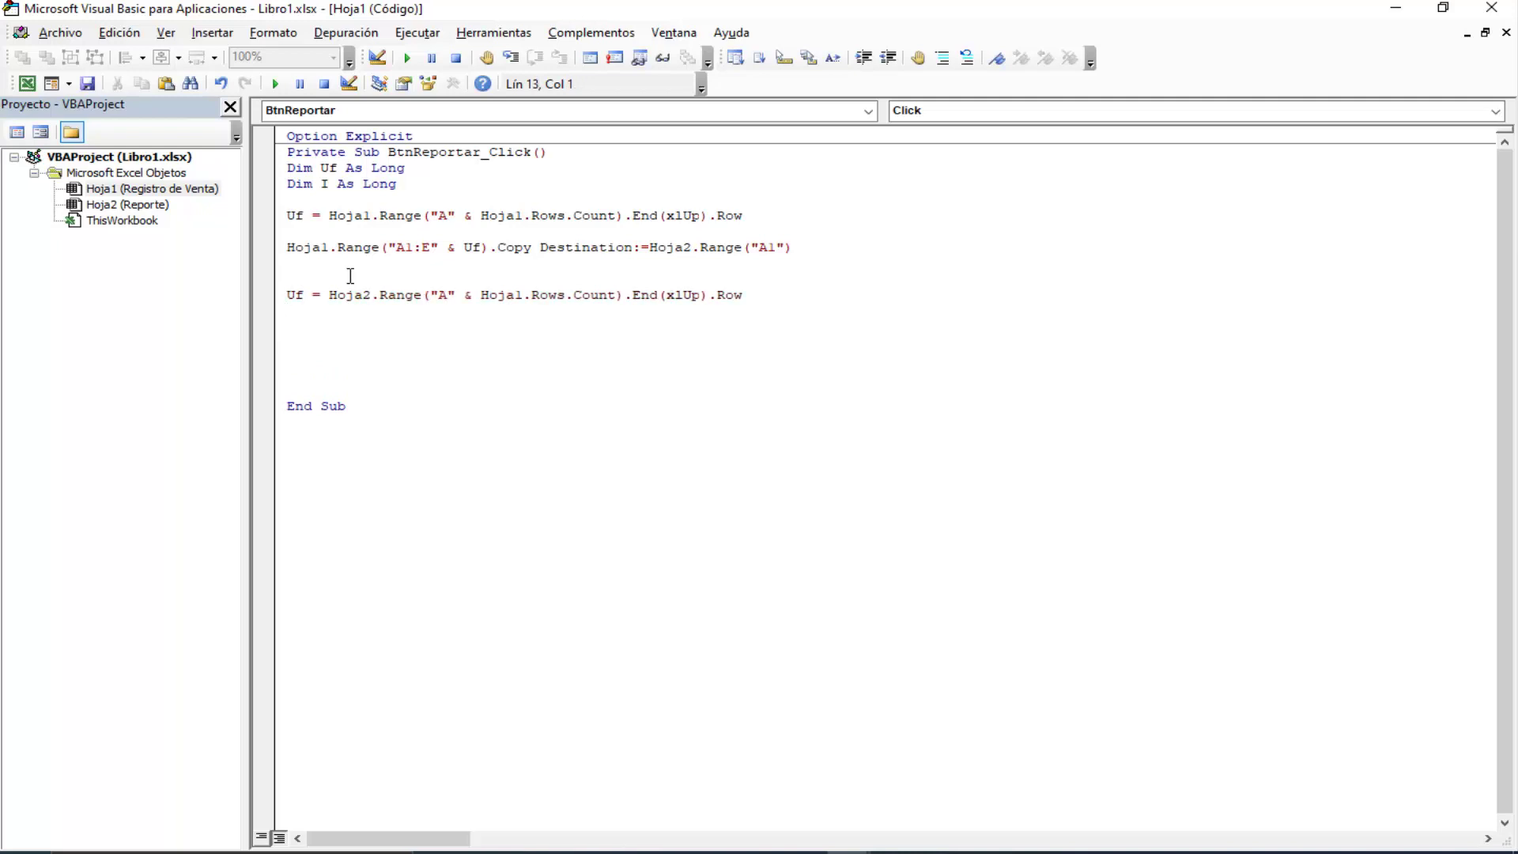
pyautogui.press('Up')
pyautogui.press('Up')
pyautogui.press('Up')
pyautogui.press('Delete')
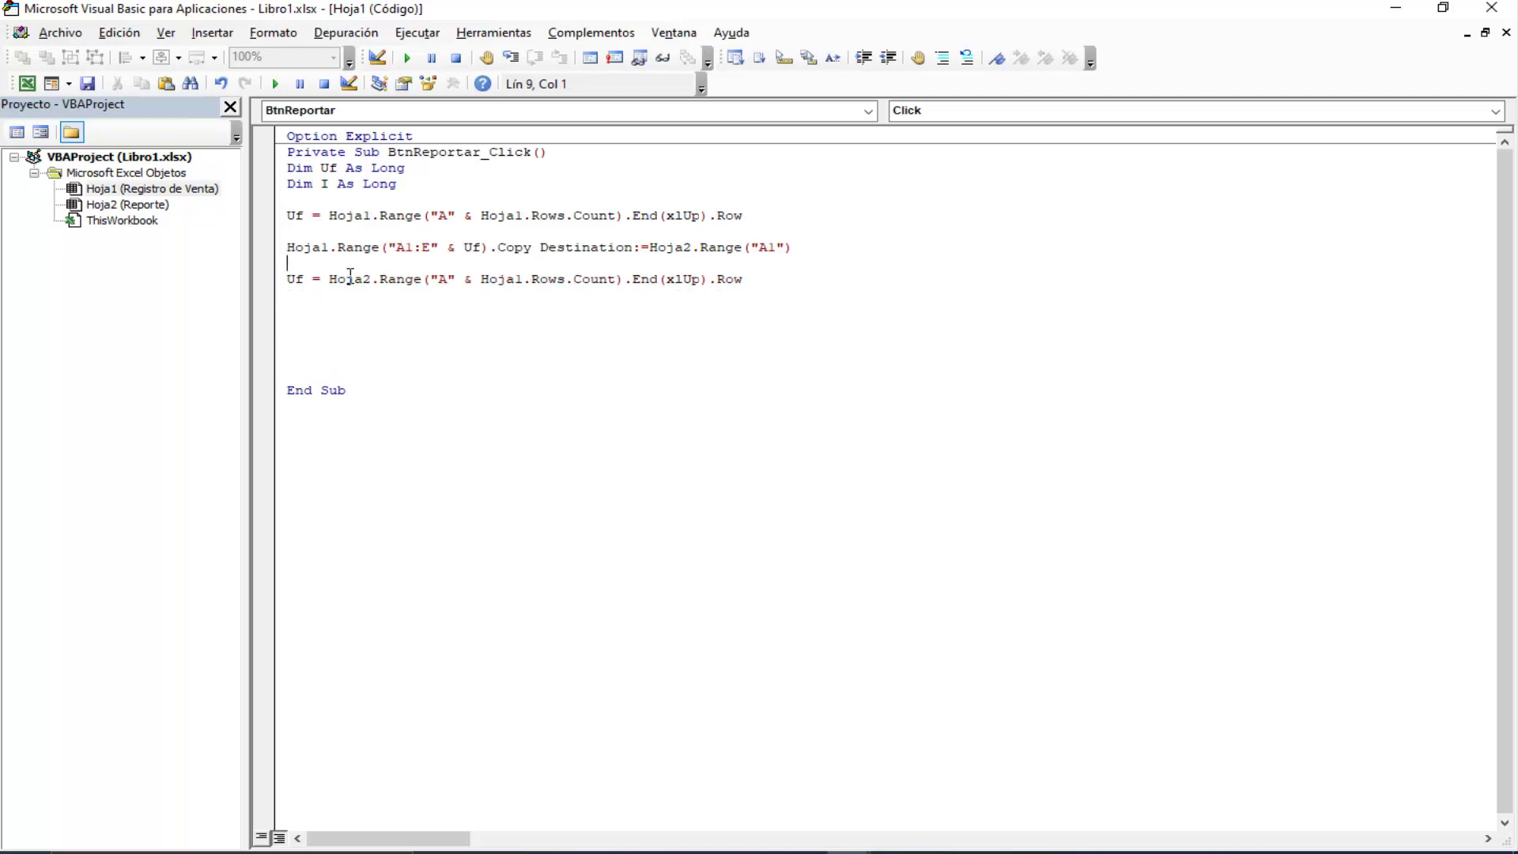
pyautogui.press('Down')
pyautogui.press('Down')
pyautogui.press('Down')
pyautogui.press('BackSpace')
pyautogui.press('BackSpace')
pyautogui.press('Up')
pyautogui.press('Up')
pyautogui.press('Up')
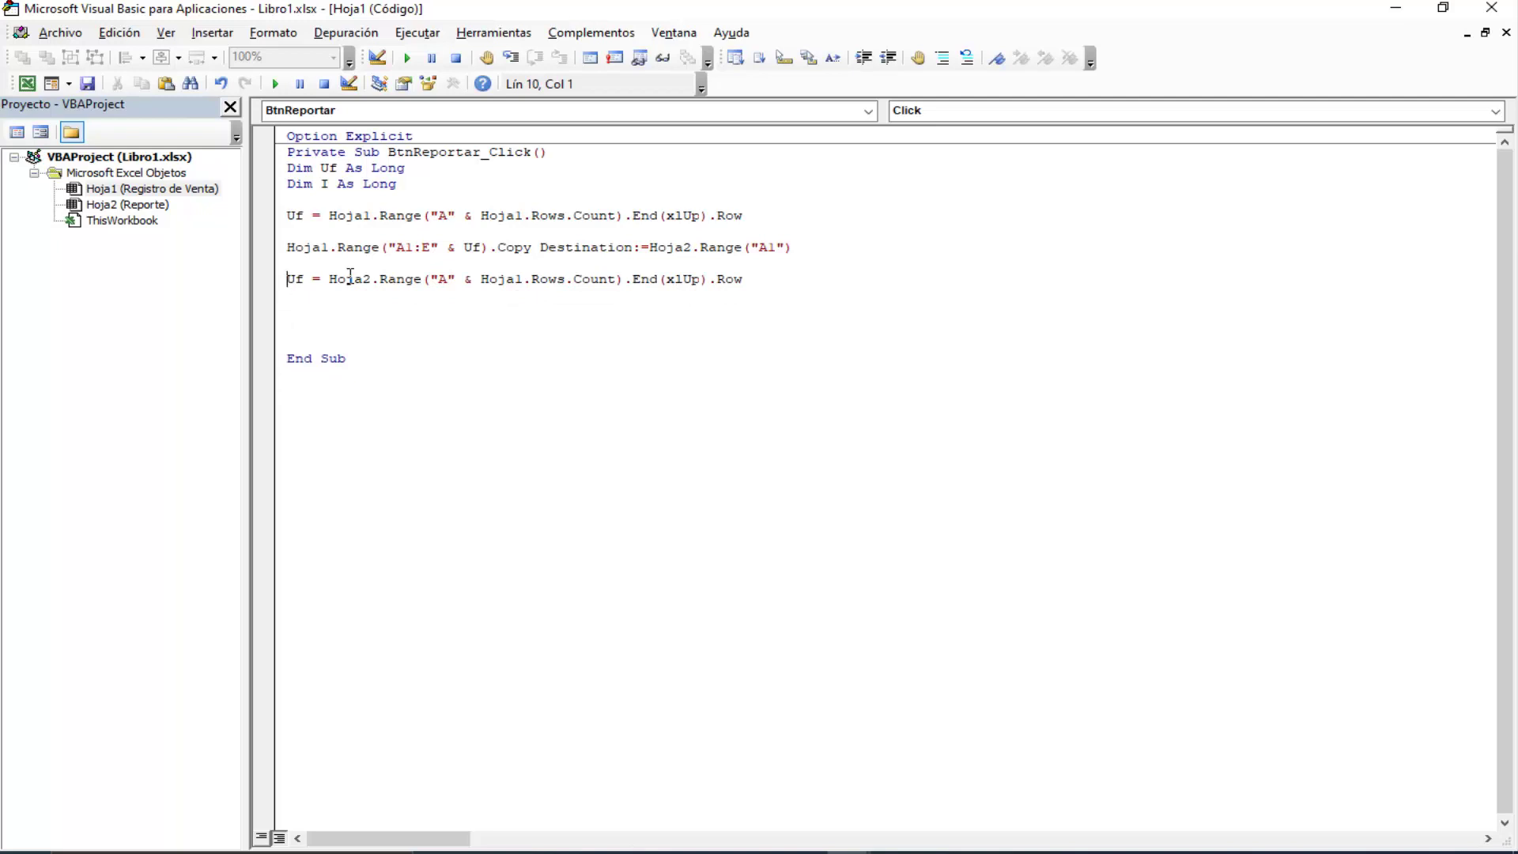
# Step: Comment the two Uf lines 'Para la Hoja1 and 'Para la Hoja2
pyautogui.press('Up')
pyautogui.press('Up')
pyautogui.press('Up')
pyautogui.press('Up')
pyautogui.press('End')
pyautogui.write('P')
pyautogui.write('ara 1')
pyautogui.write('hoja')
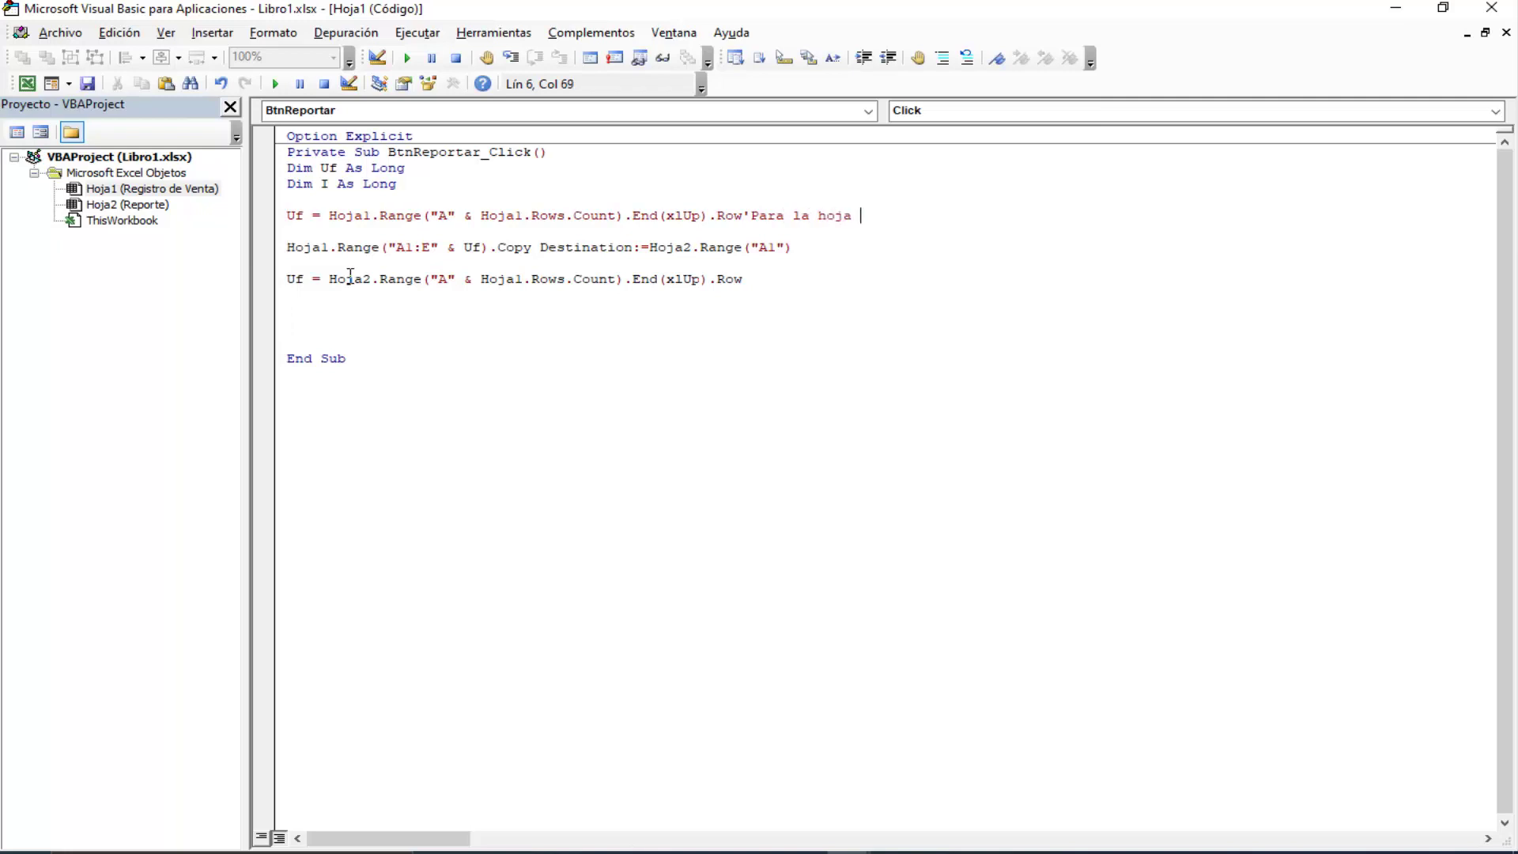
pyautogui.press('BackSpace')
pyautogui.write('H')
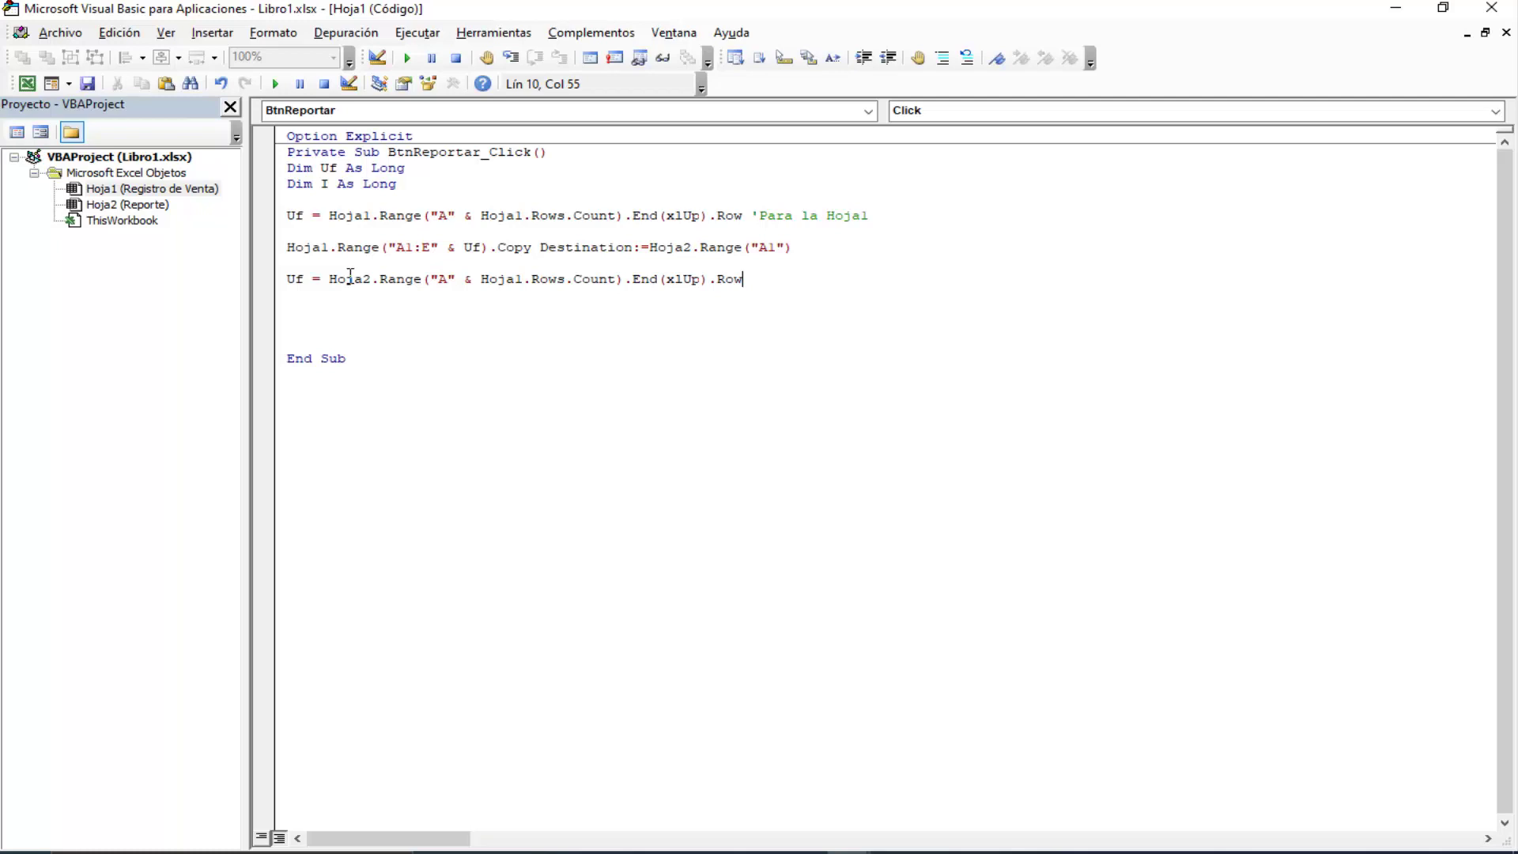
pyautogui.press('Tab')
pyautogui.write("'Para la ")
pyautogui.write('hoja')
pyautogui.press('BackSpace')
pyautogui.press('BackSpace')
pyautogui.press('BackSpace')
pyautogui.write('Hoj')
pyautogui.press('Down')
pyautogui.press('Return')
pyautogui.press('Return')
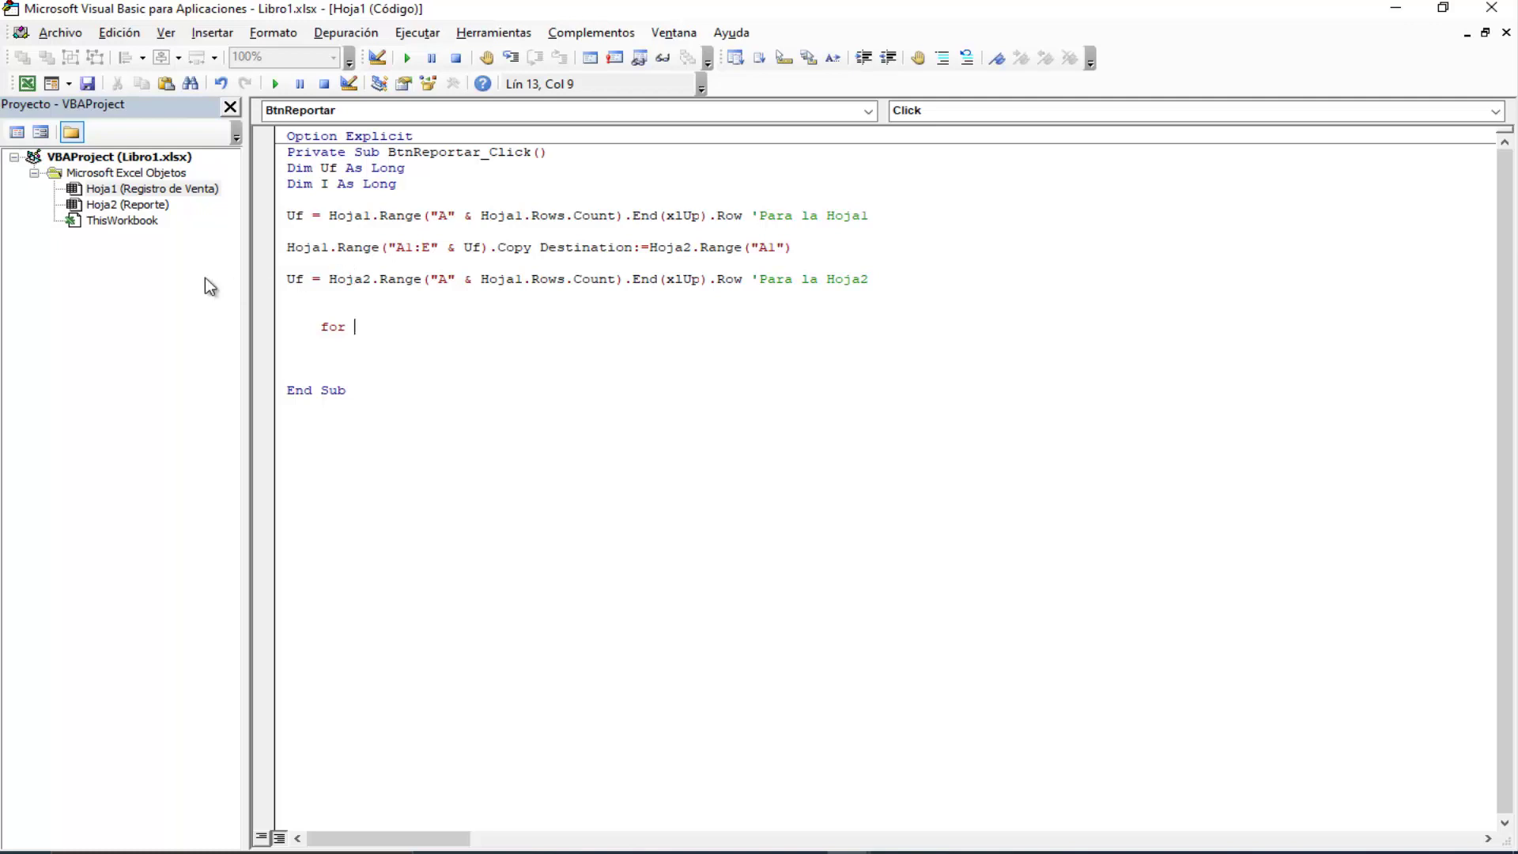
# Step: Glance at Reporte's first and last data rows, records 1 and 22, in Excel
pyautogui.click(27, 83)
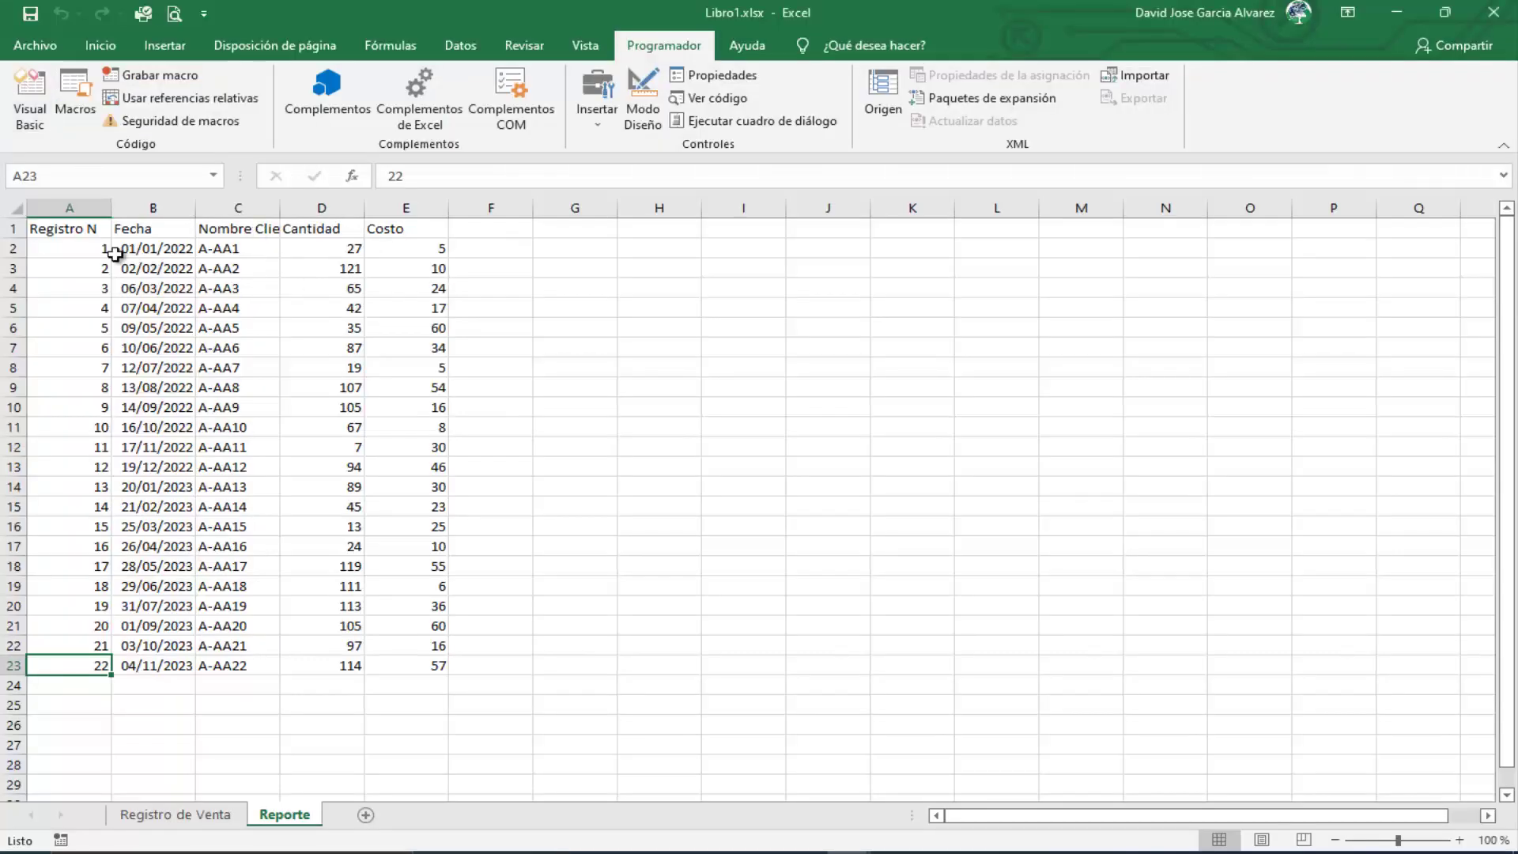
pyautogui.click(88, 252)
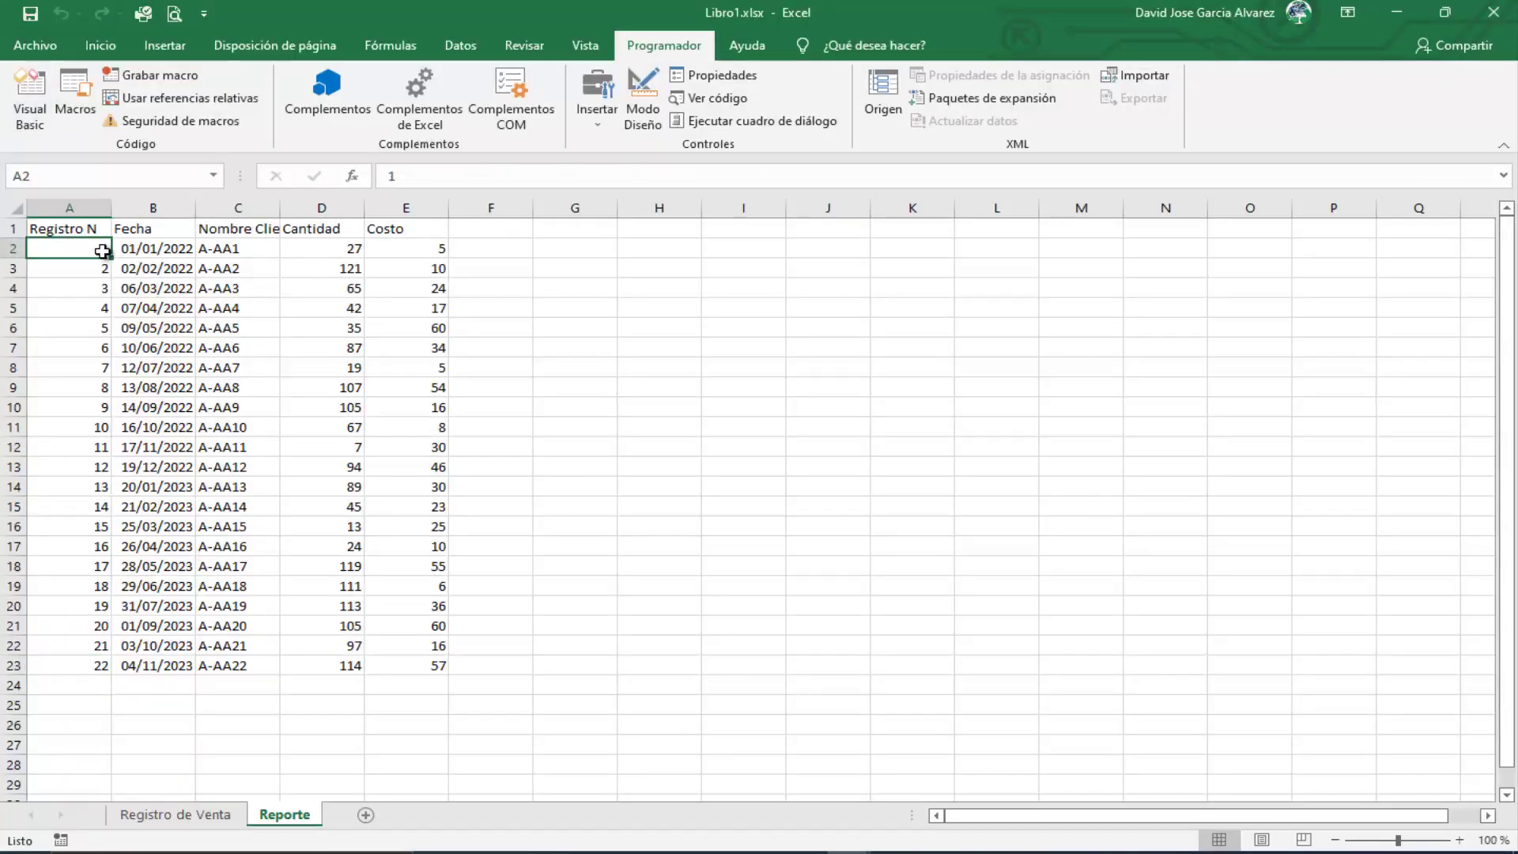
pyautogui.click(63, 663)
pyautogui.click(36, 130)
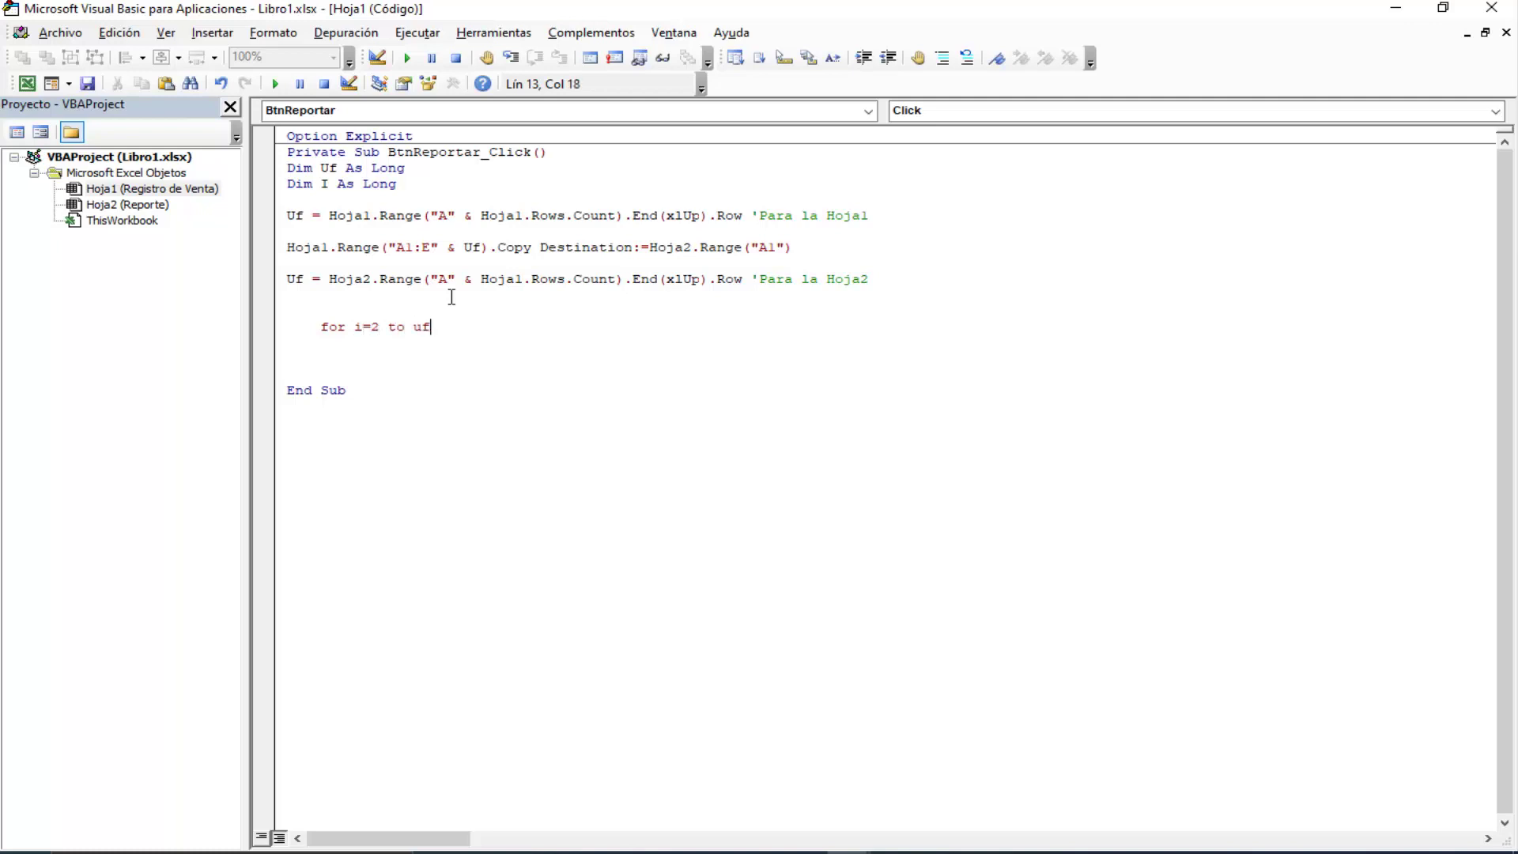
# Step: Close the For I = 2 To Uf loop with Next I, leaving one empty body line
pyautogui.press('Return')
pyautogui.press('Return')
pyautogui.press('Return')
pyautogui.press('Return')
pyautogui.write('next i')
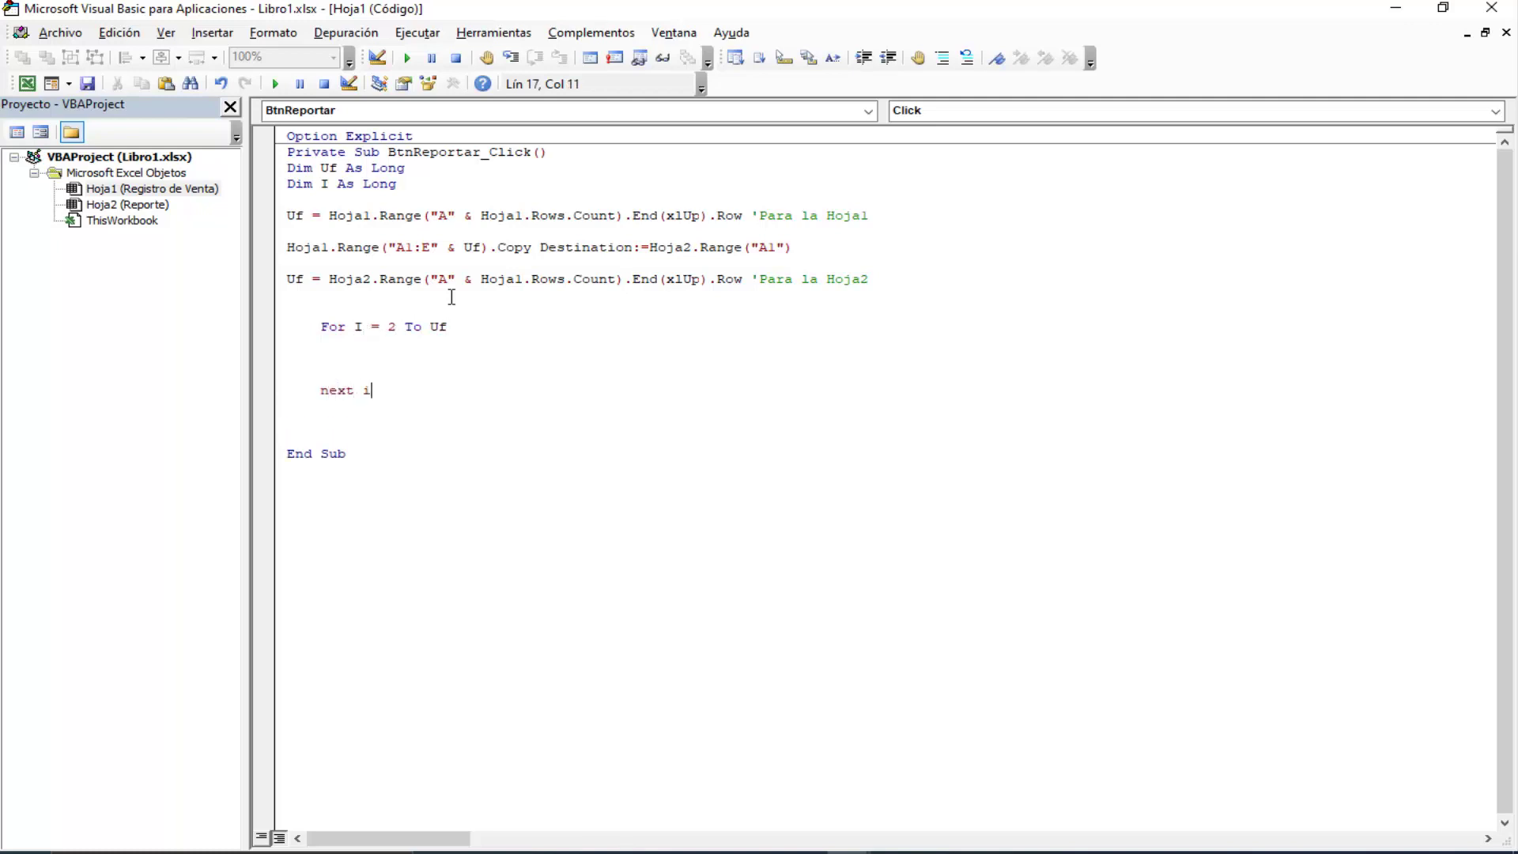
pyautogui.press('Up')
pyautogui.press('Up')
pyautogui.press('BackSpace')
pyautogui.press('Up')
pyautogui.press('Up')
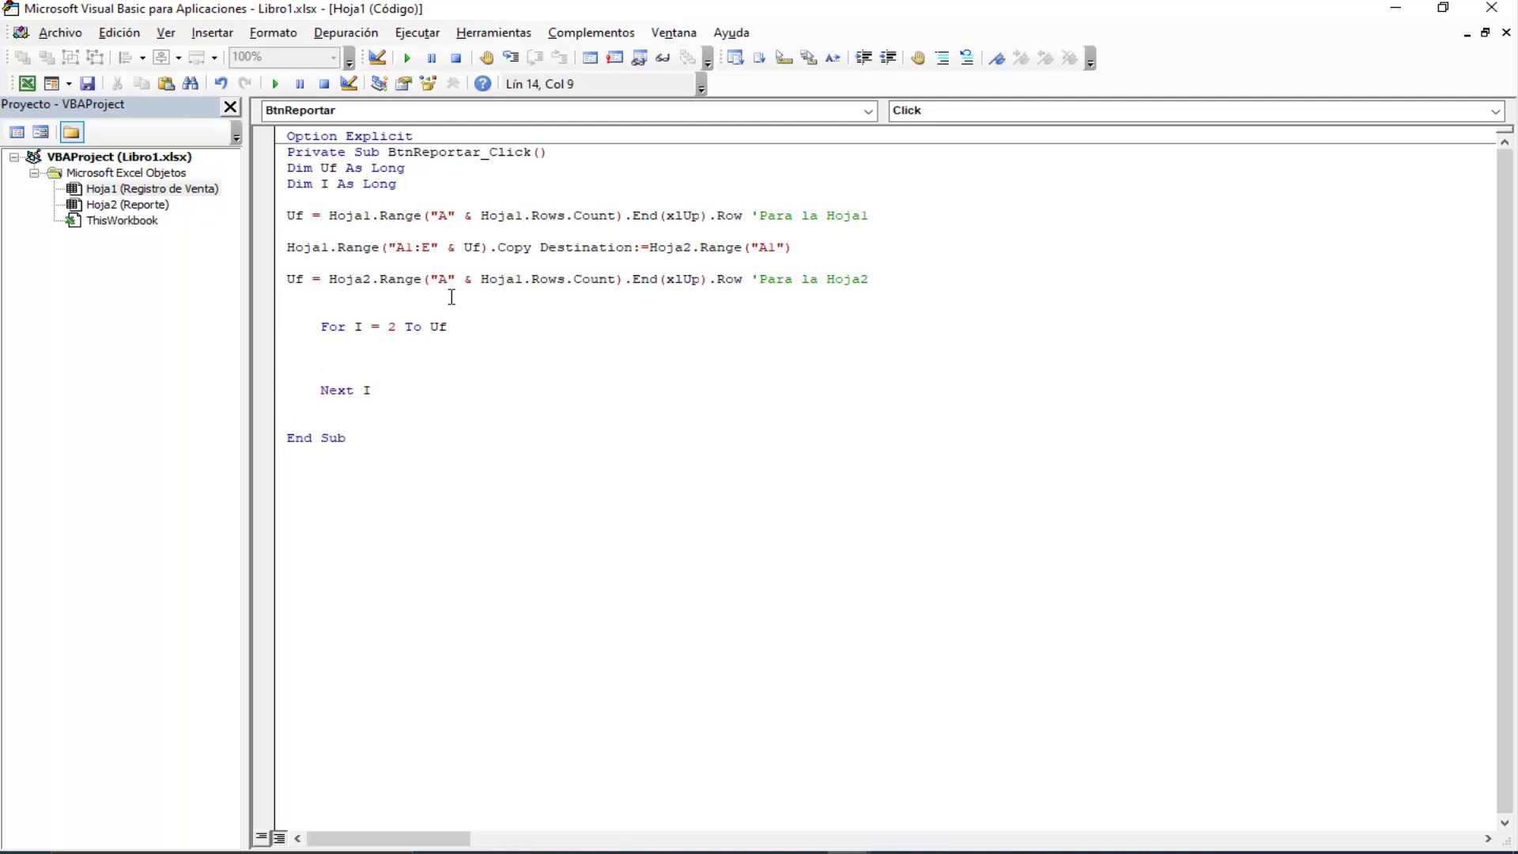
pyautogui.press('Return')
pyautogui.press('Down')
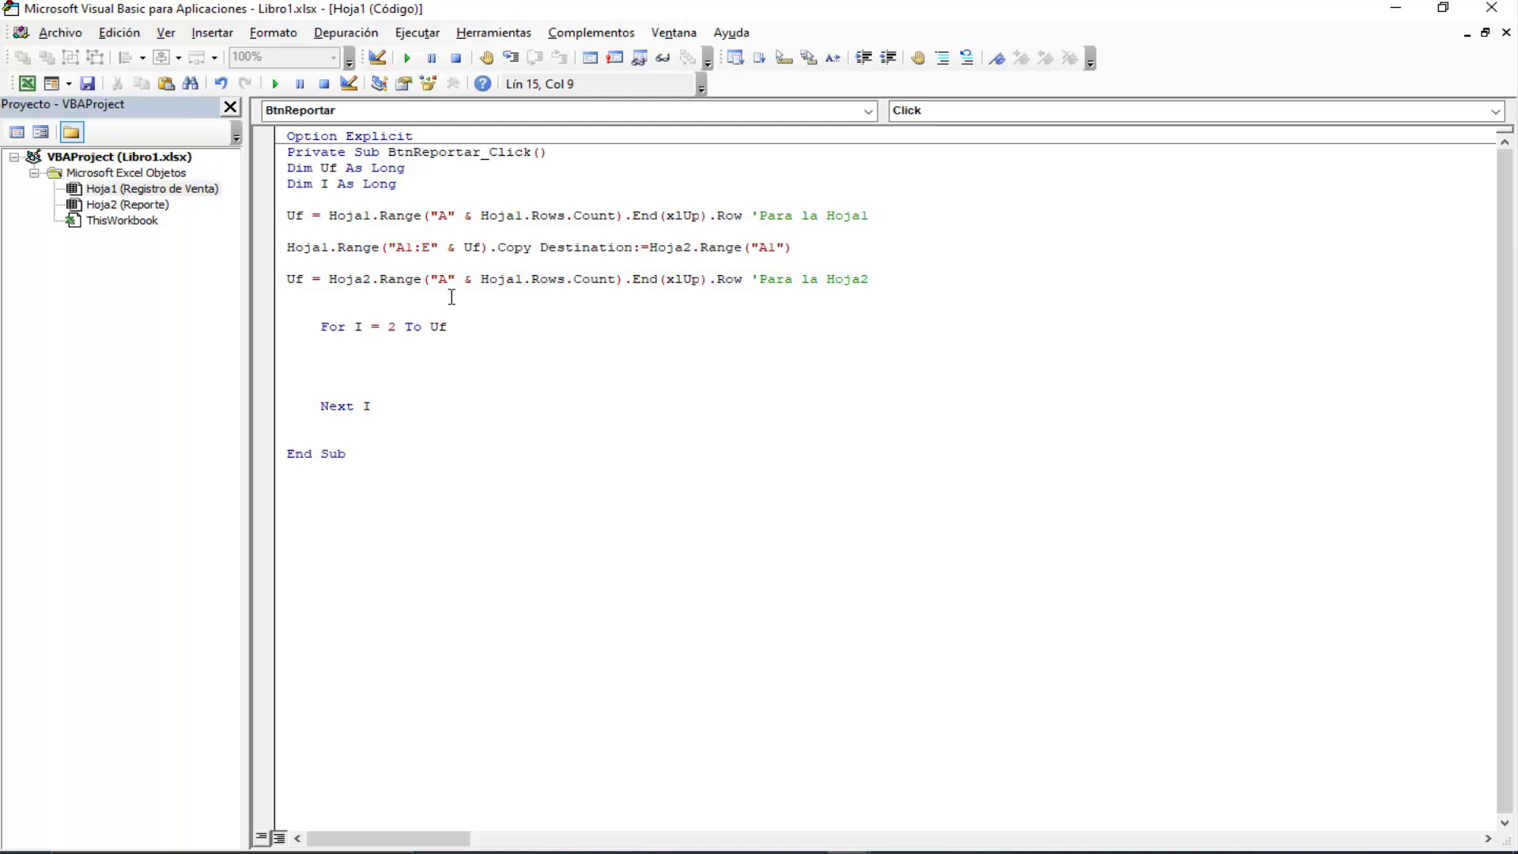
pyautogui.press('BackSpace')
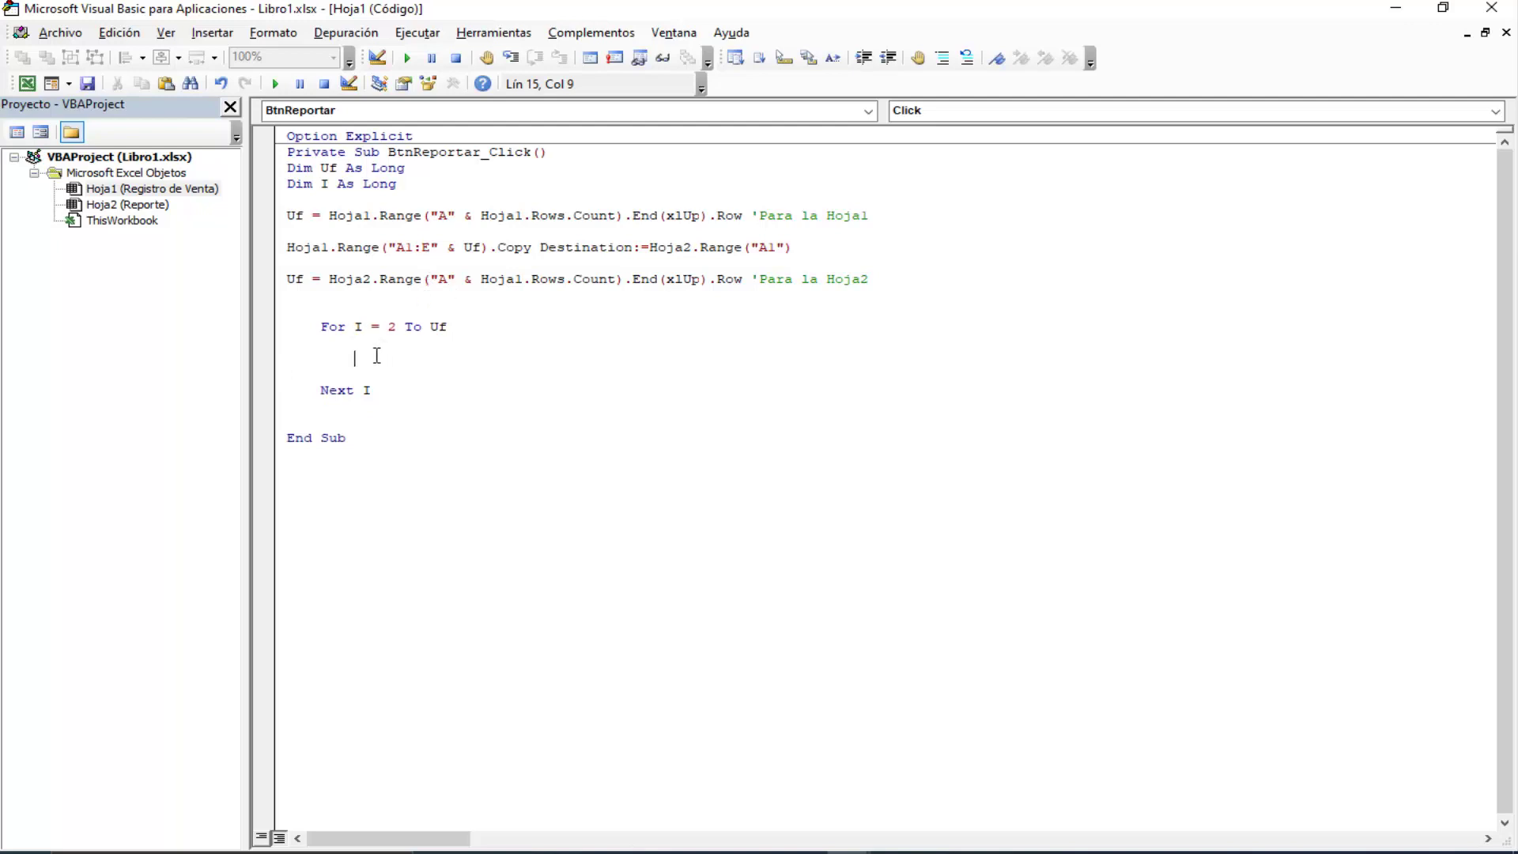
pyautogui.click(30, 84)
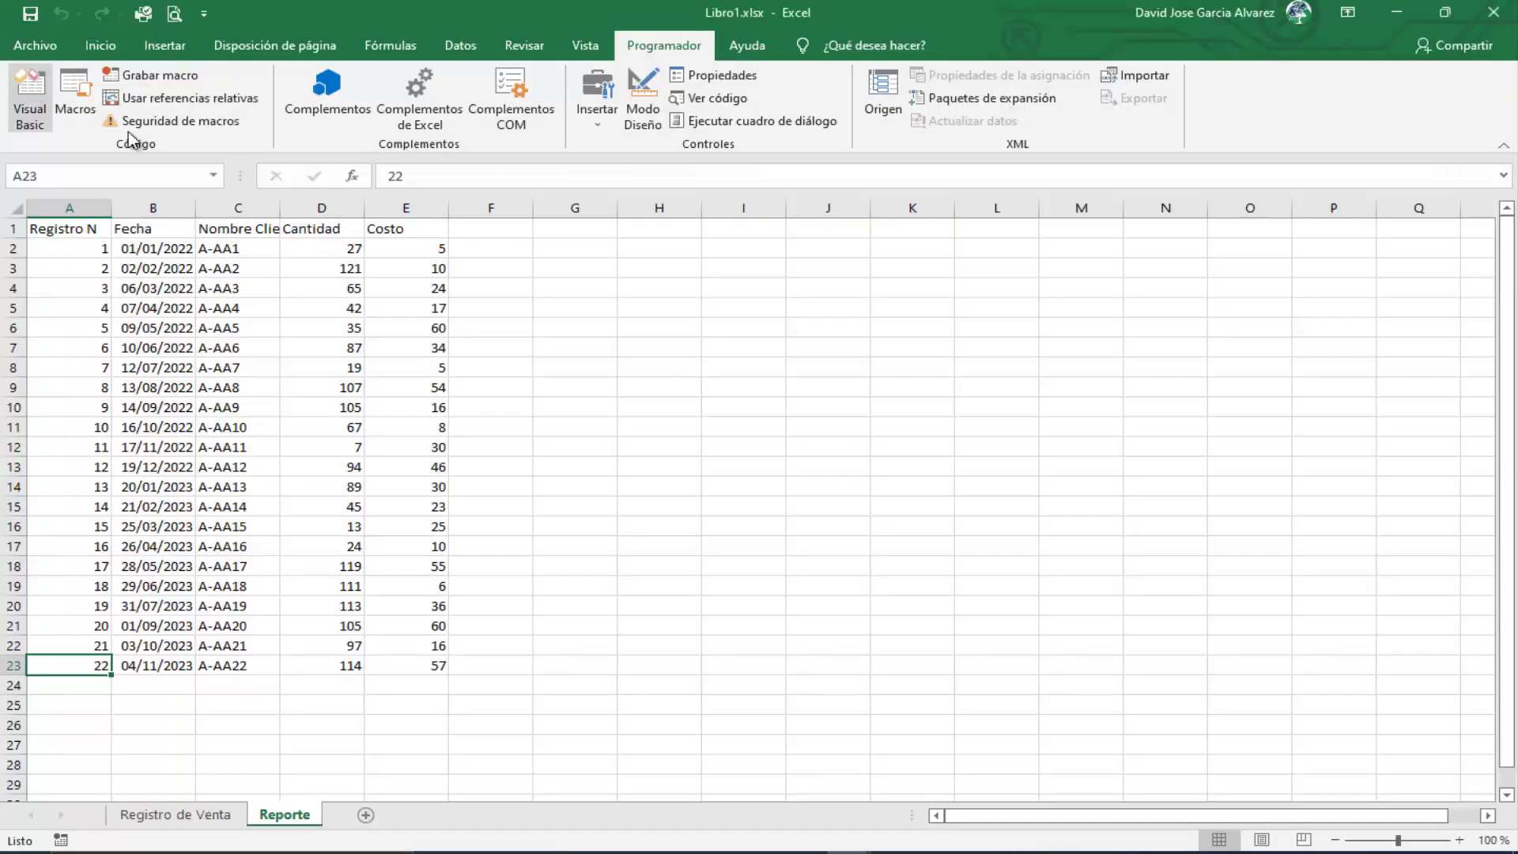
pyautogui.click(491, 209)
pyautogui.click(603, 330)
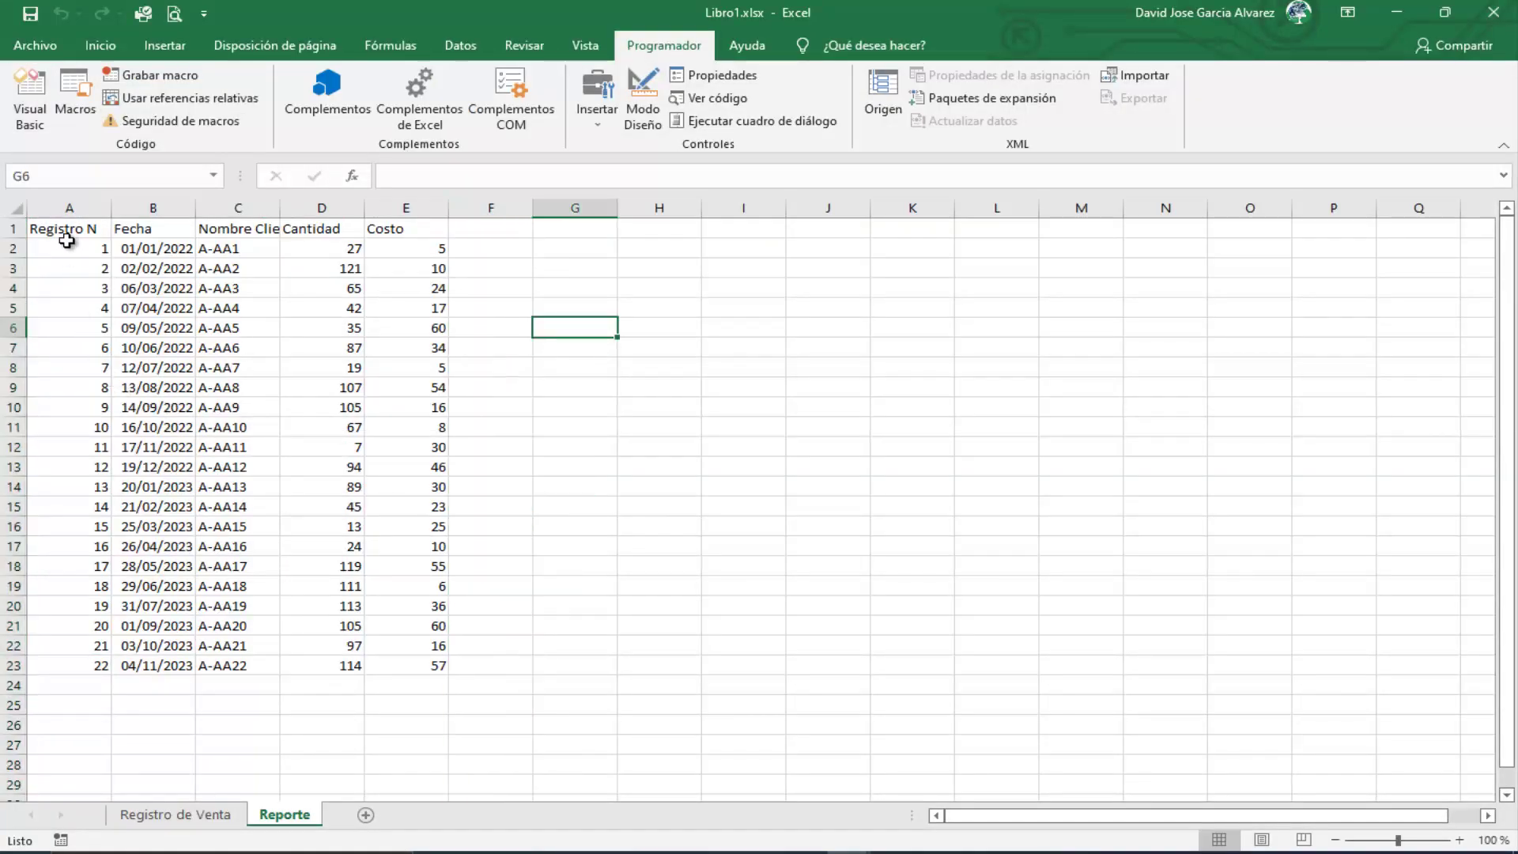
pyautogui.click(75, 211)
pyautogui.click(151, 208)
pyautogui.click(233, 208)
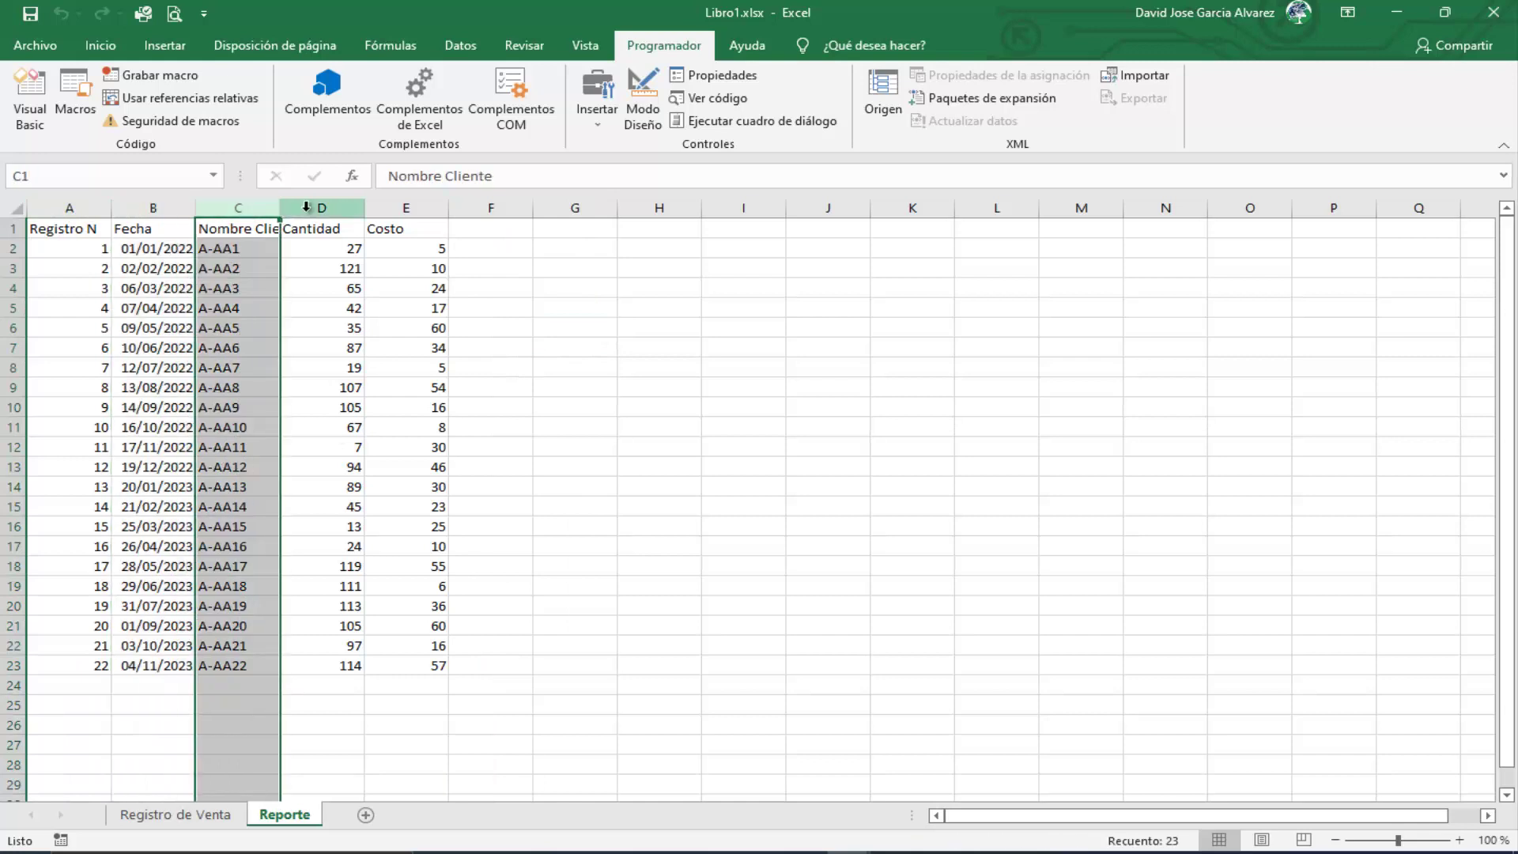
pyautogui.click(303, 207)
pyautogui.click(395, 207)
pyautogui.click(332, 207)
pyautogui.click(395, 207)
pyautogui.click(331, 207)
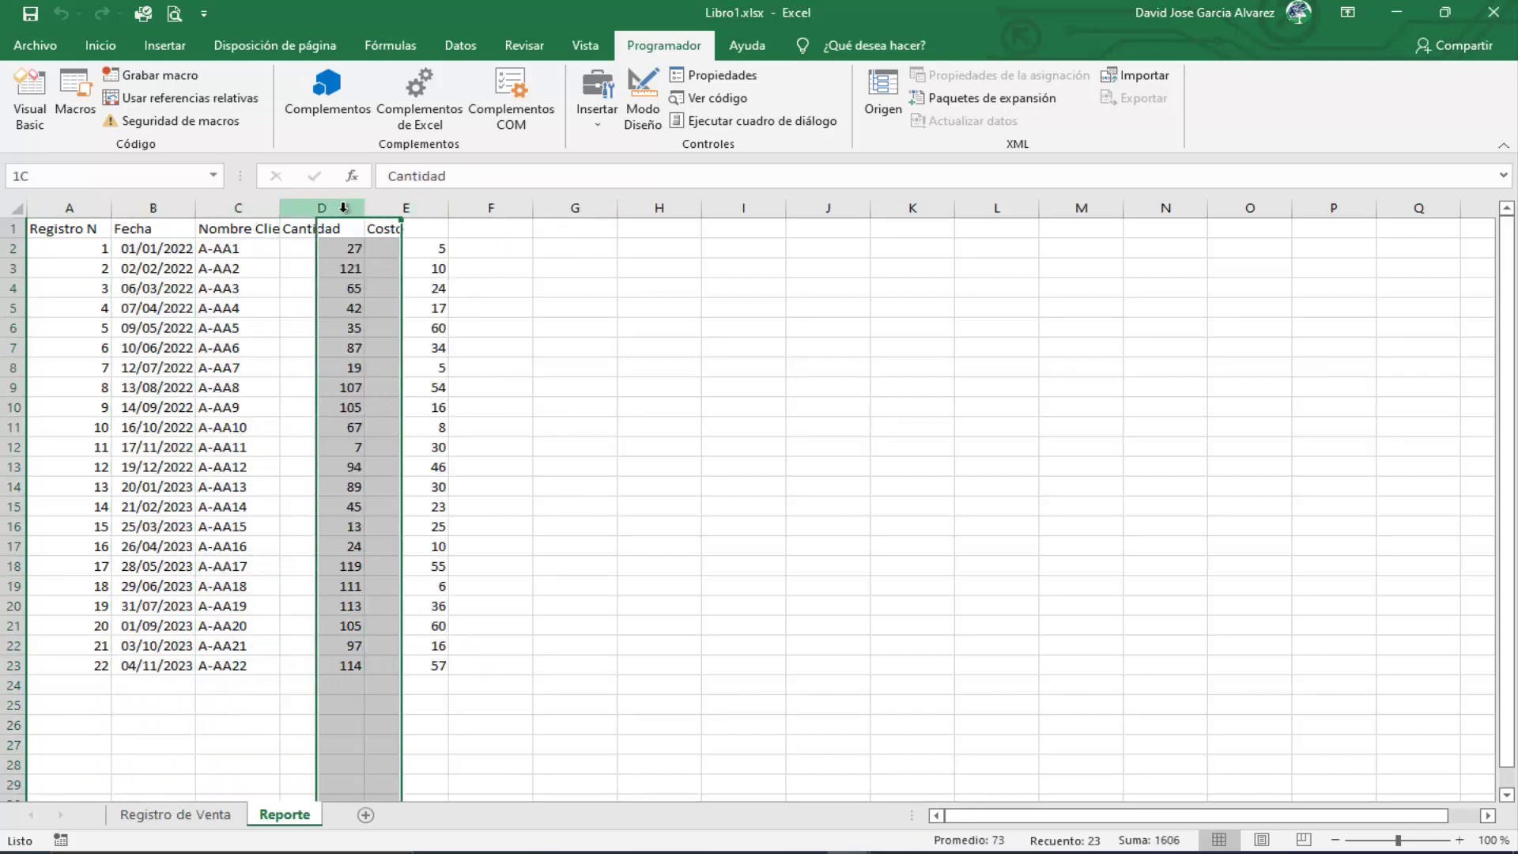
pyautogui.click(430, 207)
pyautogui.click(488, 208)
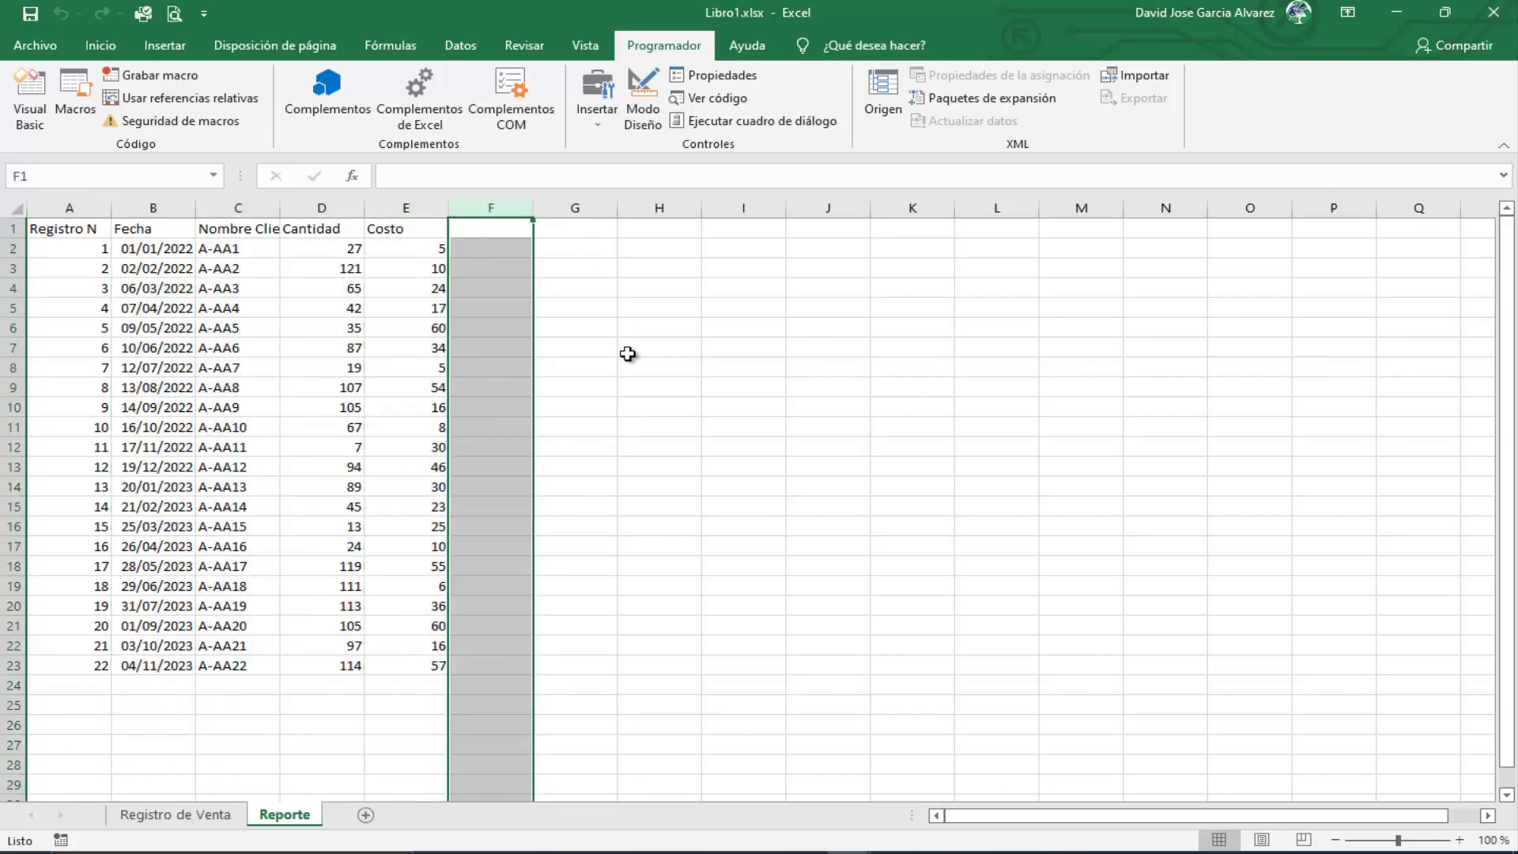
pyautogui.click(512, 259)
pyautogui.hotkey('alt', 'F11')
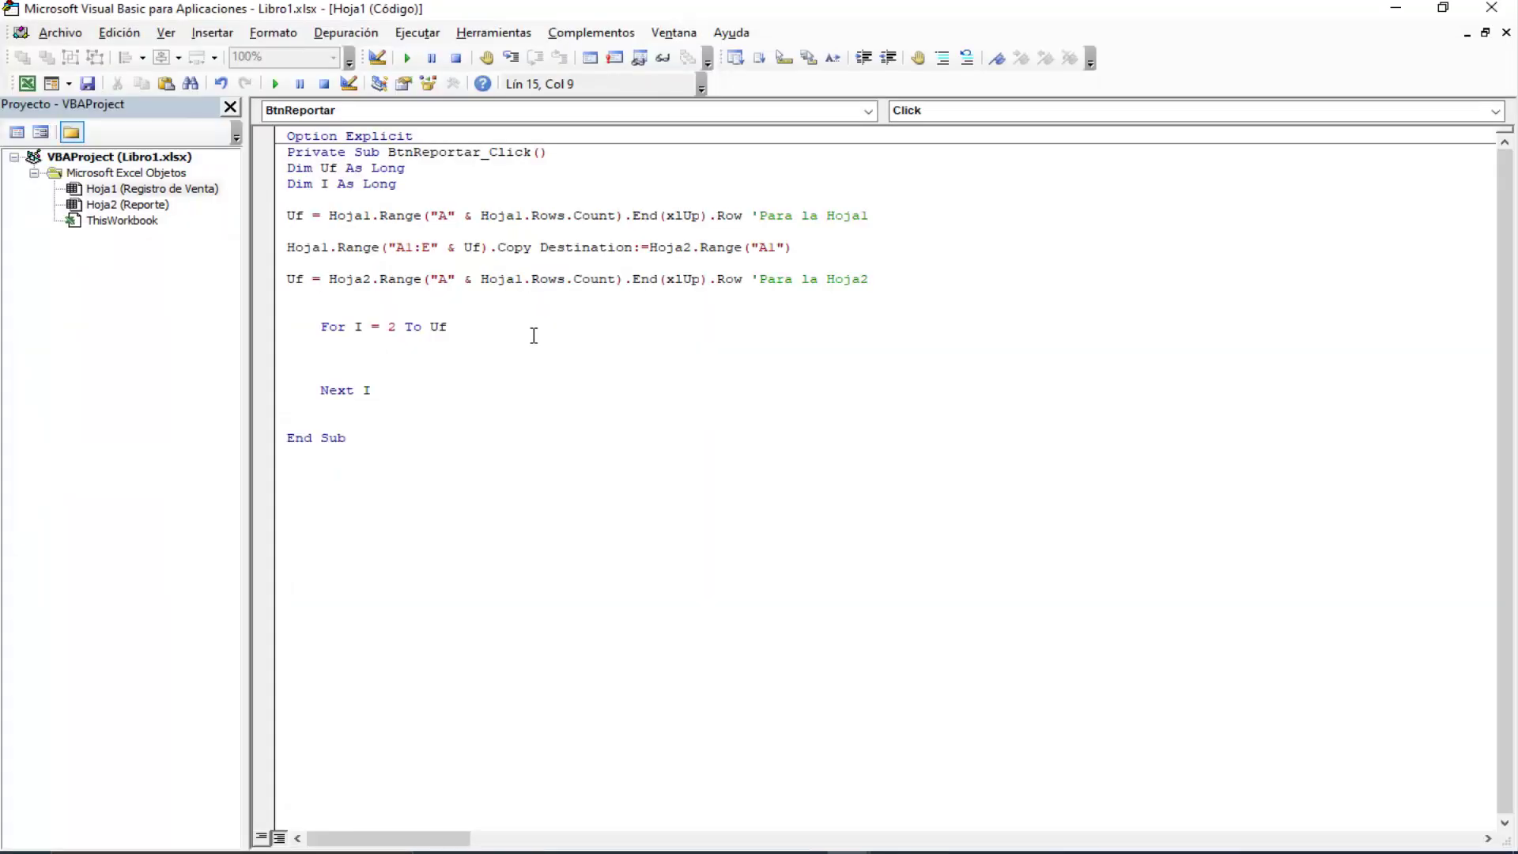
# Step: Write the loop body Hoja2.Cells(I, 6) = Hoja2.Cells(I, 4) * Hoja2.Cells(I, 5)
pyautogui.write('hoja')
pyautogui.write('2.ce')
pyautogui.press('Tab')
pyautogui.write('(i')
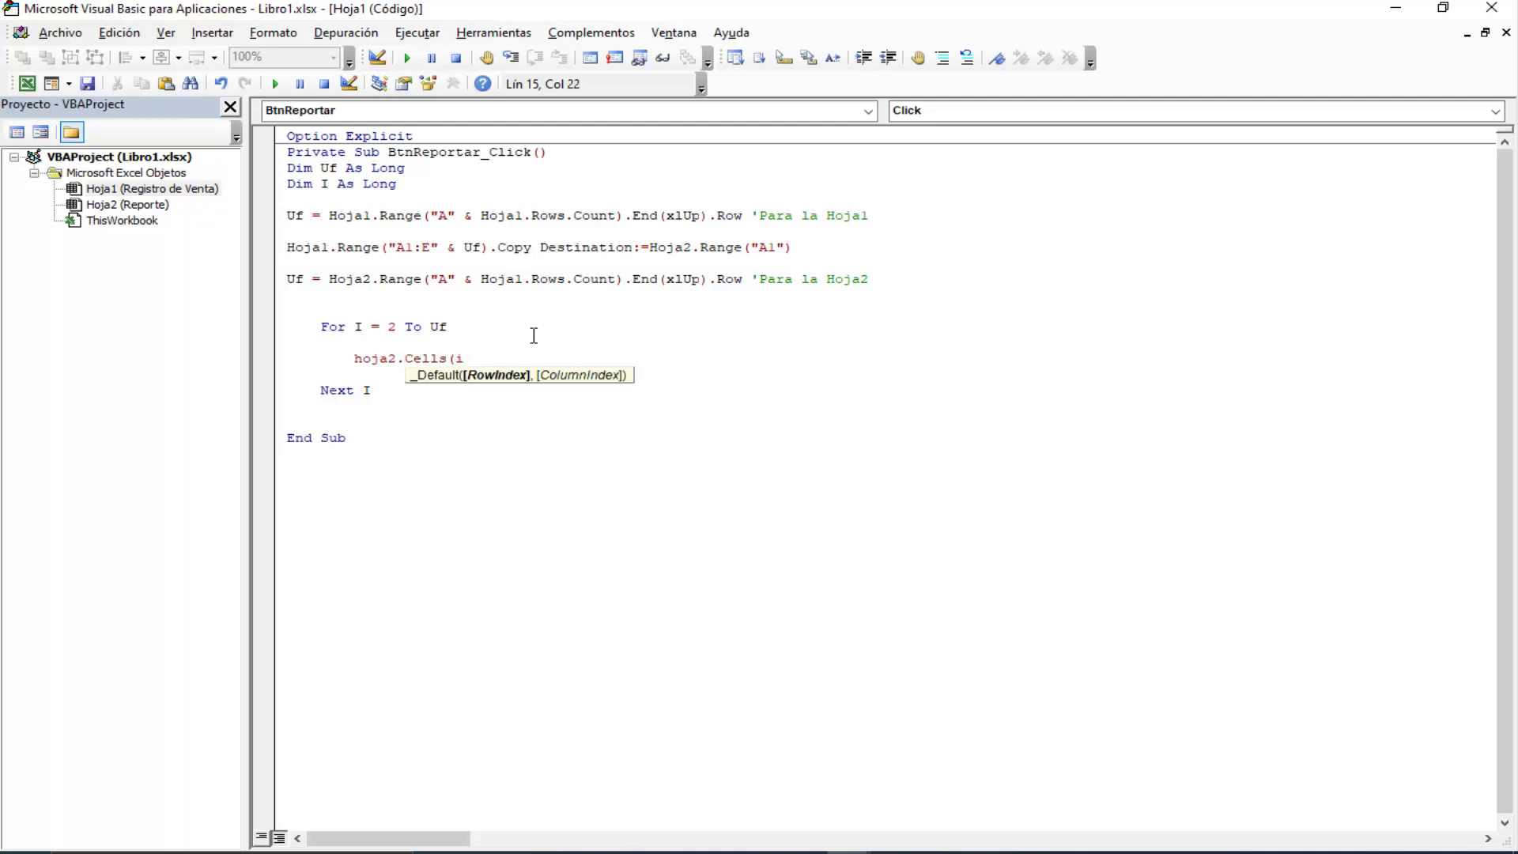
pyautogui.write(',')
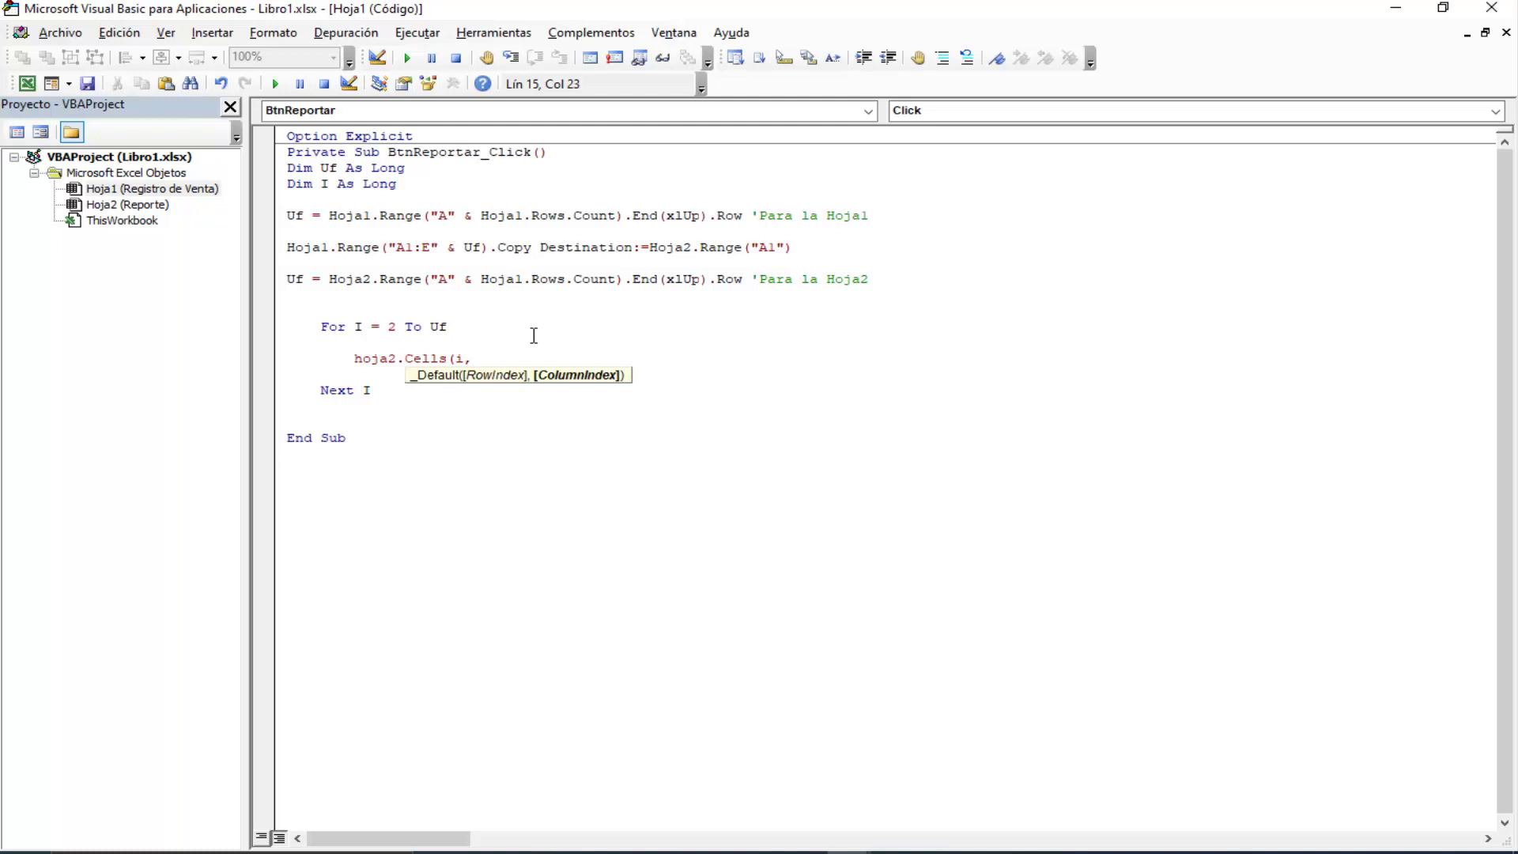
pyautogui.write('6)=')
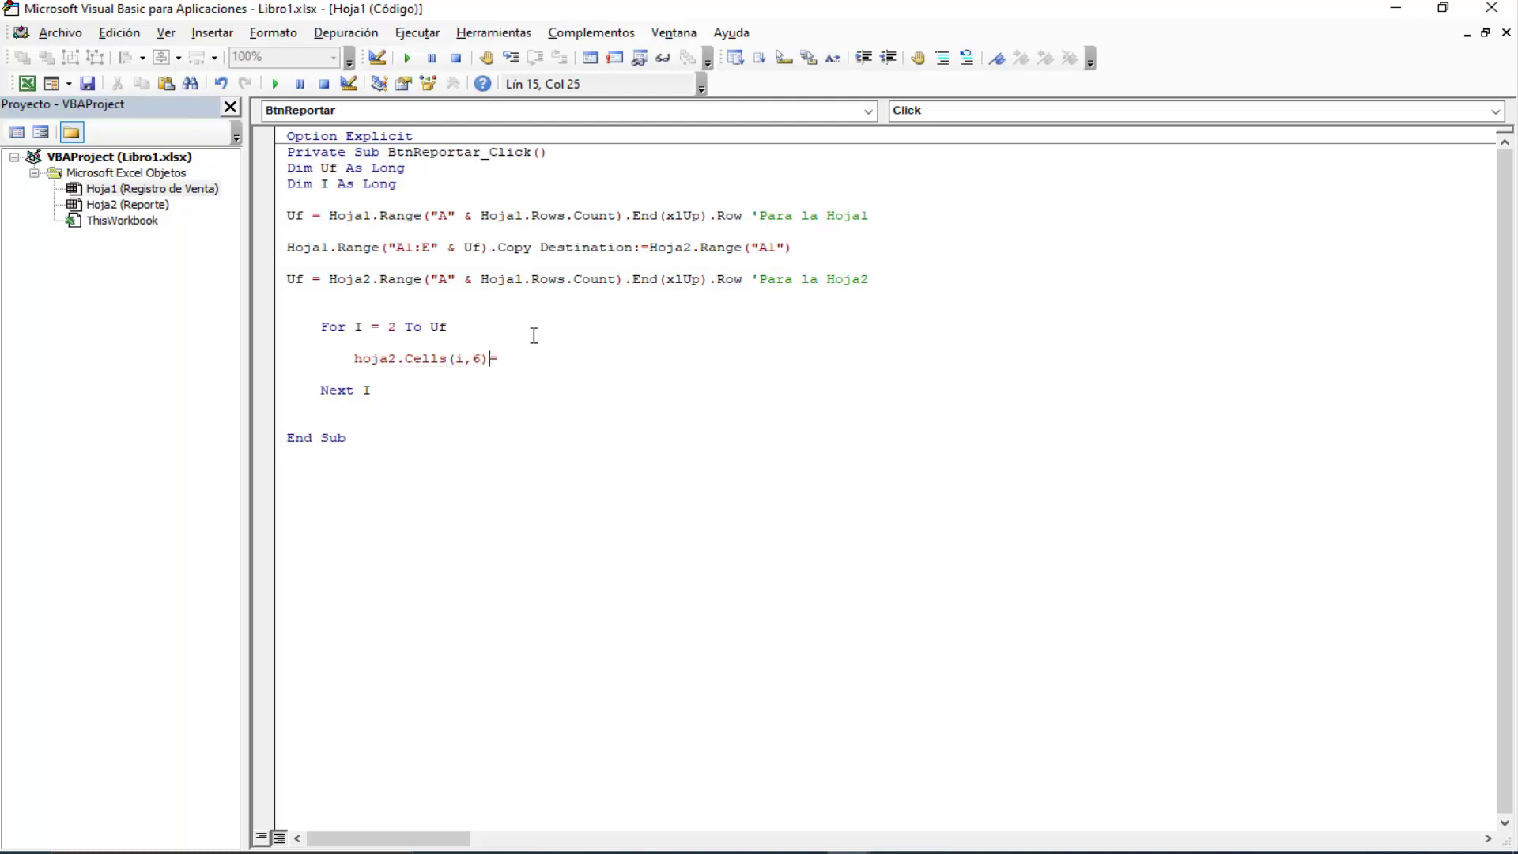
pyautogui.hotkey('shift', 'Left')
pyautogui.hotkey('shift', 'Left')
pyautogui.hotkey('shift', 'Left')
pyautogui.hotkey('shift', 'Left')
pyautogui.hotkey('shift', 'Left')
pyautogui.hotkey('shift', 'Left')
pyautogui.hotkey('shift', 'Left')
pyautogui.hotkey('shift', 'Left')
pyautogui.hotkey('shift', 'Left')
pyautogui.hotkey('shift', 'Left')
pyautogui.hotkey('shift', 'Left')
pyautogui.hotkey('shift', 'Left')
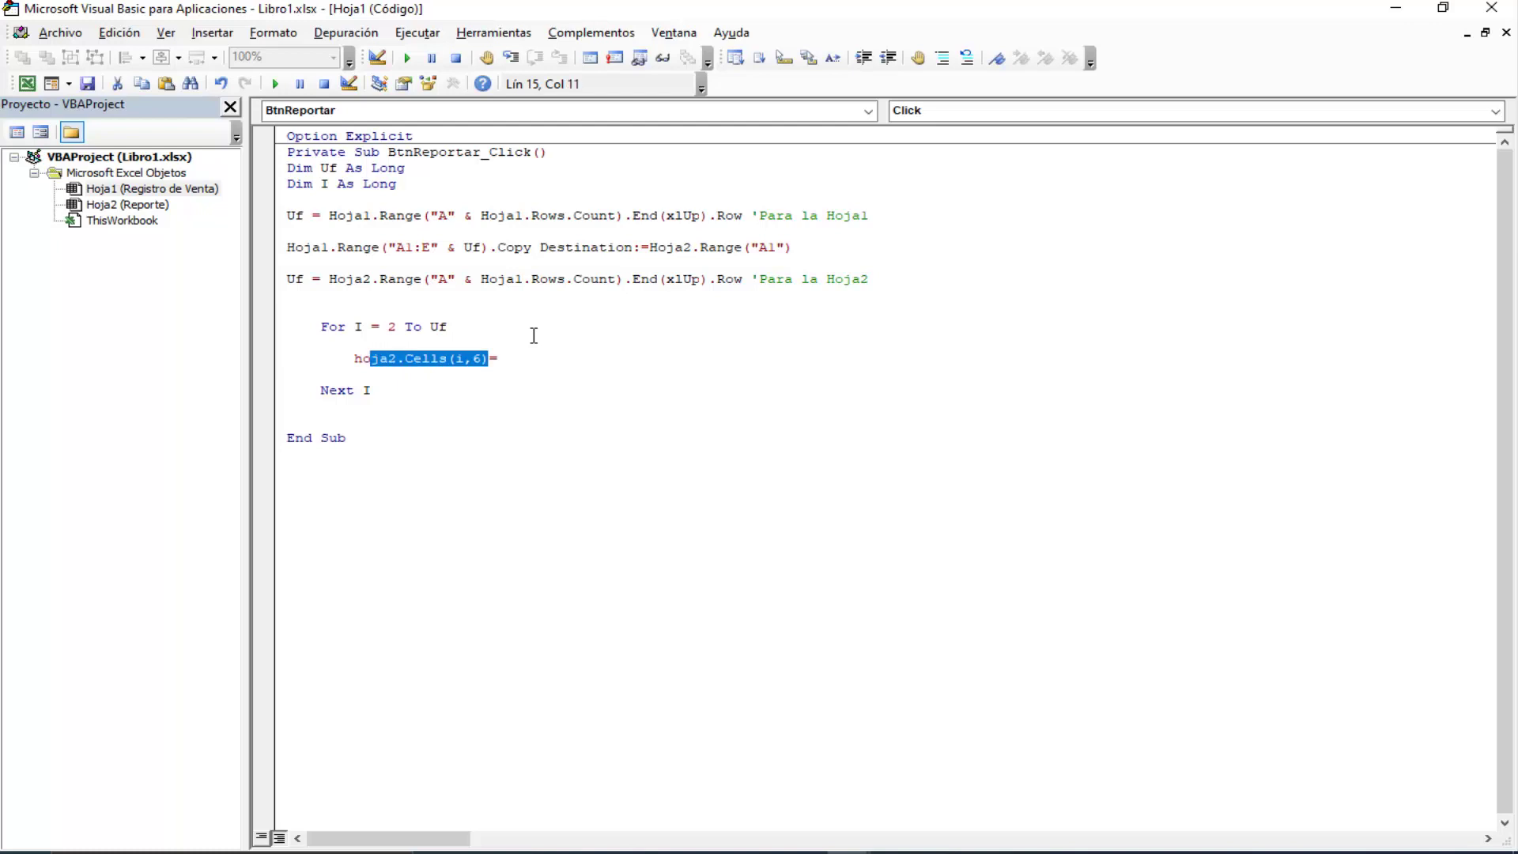
pyautogui.hotkey('shift', 'Left')
pyautogui.hotkey('shift', 'Left')
pyautogui.hotkey('ctrl', 'c')
pyautogui.press('End')
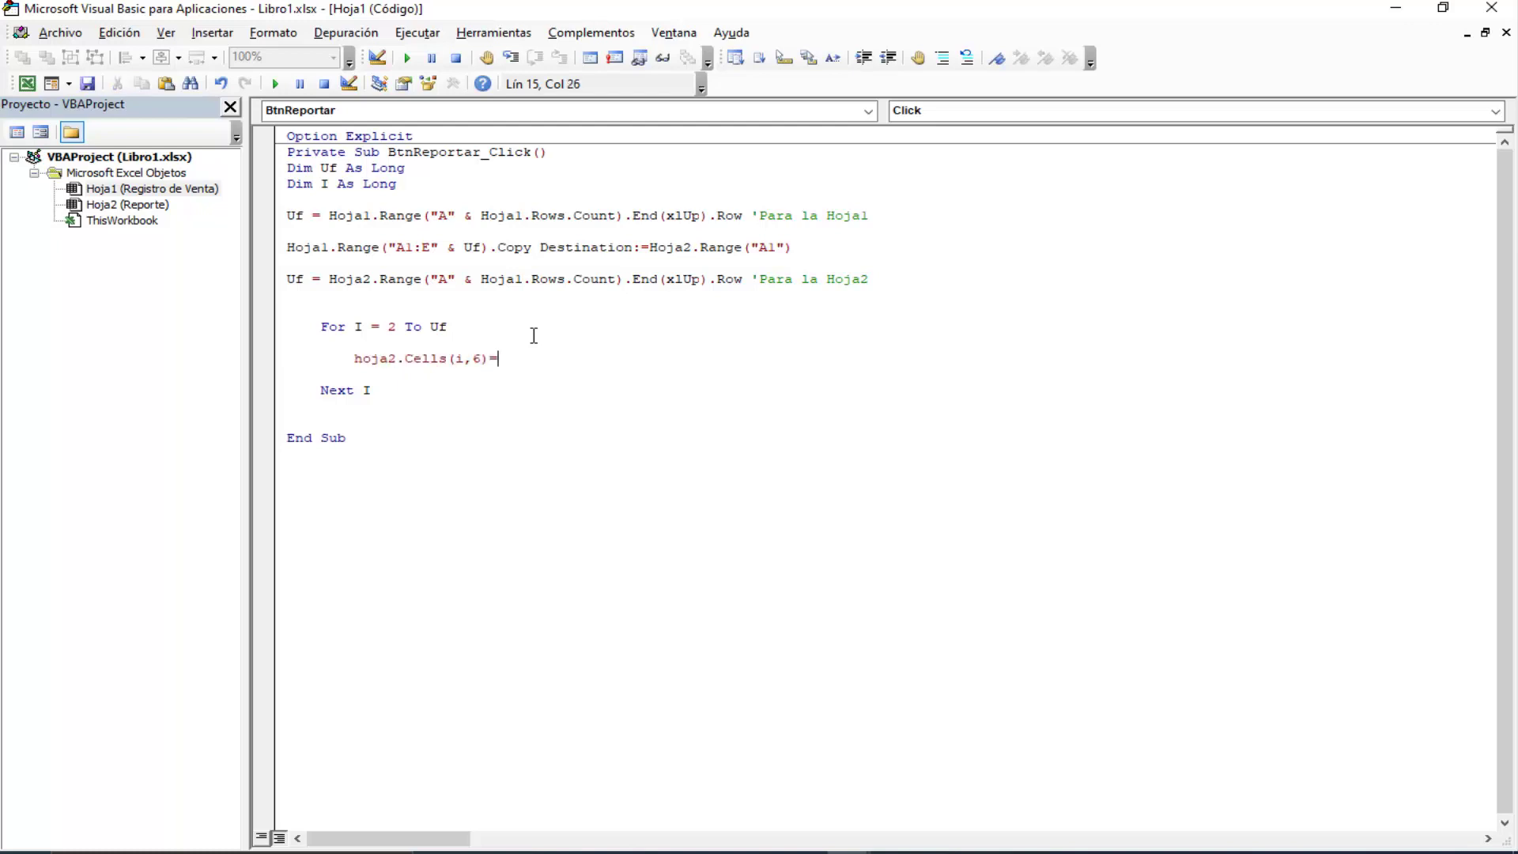
pyautogui.hotkey('ctrl', 'v')
pyautogui.hotkey('ctrl', 'v')
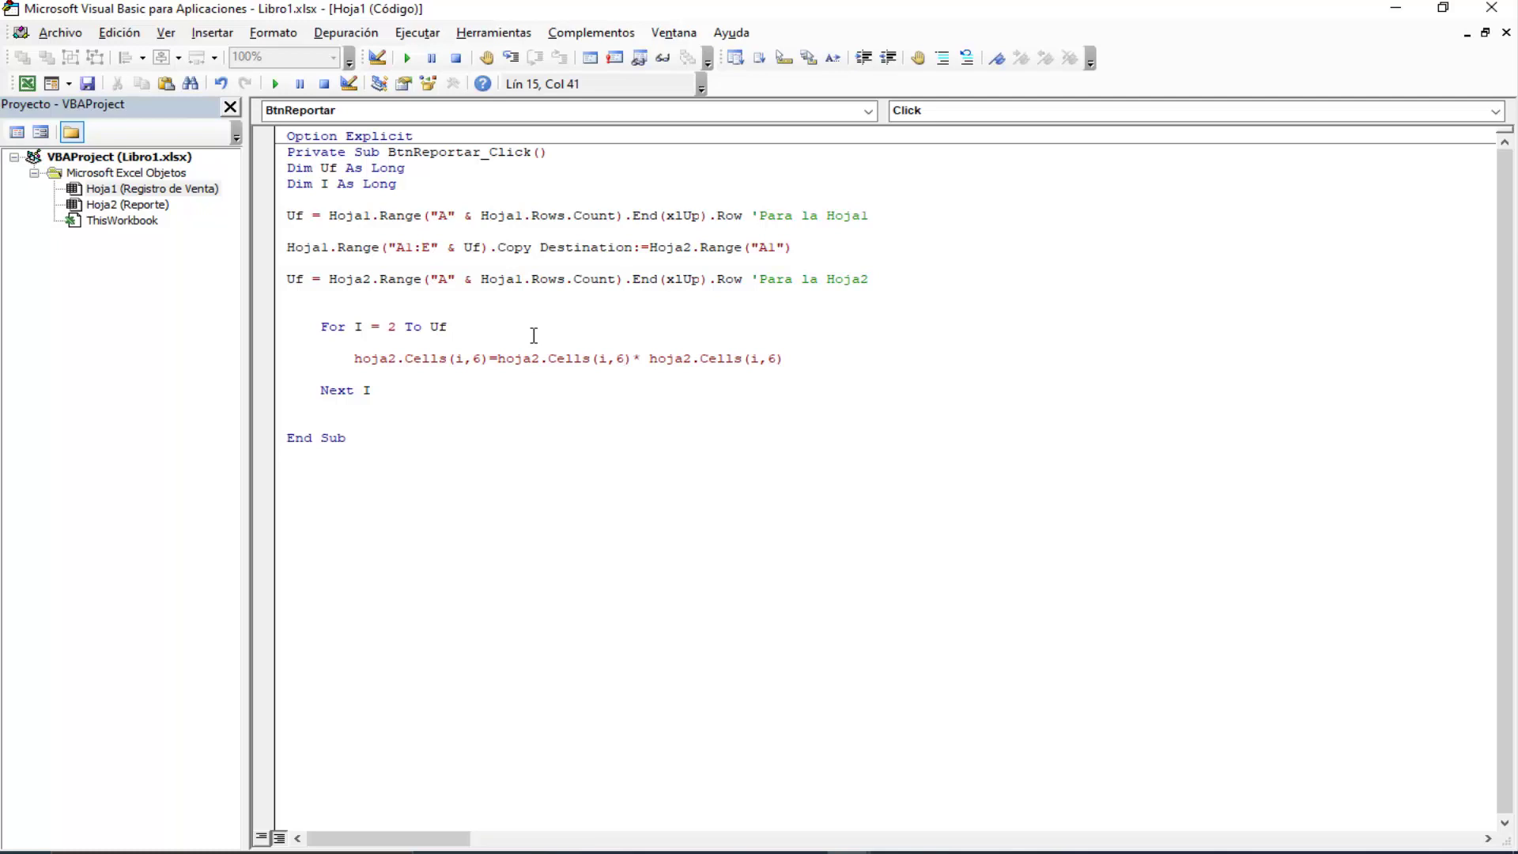
pyautogui.press('BackSpace')
pyautogui.write('4')
pyautogui.press('Right')
pyautogui.press('Down')
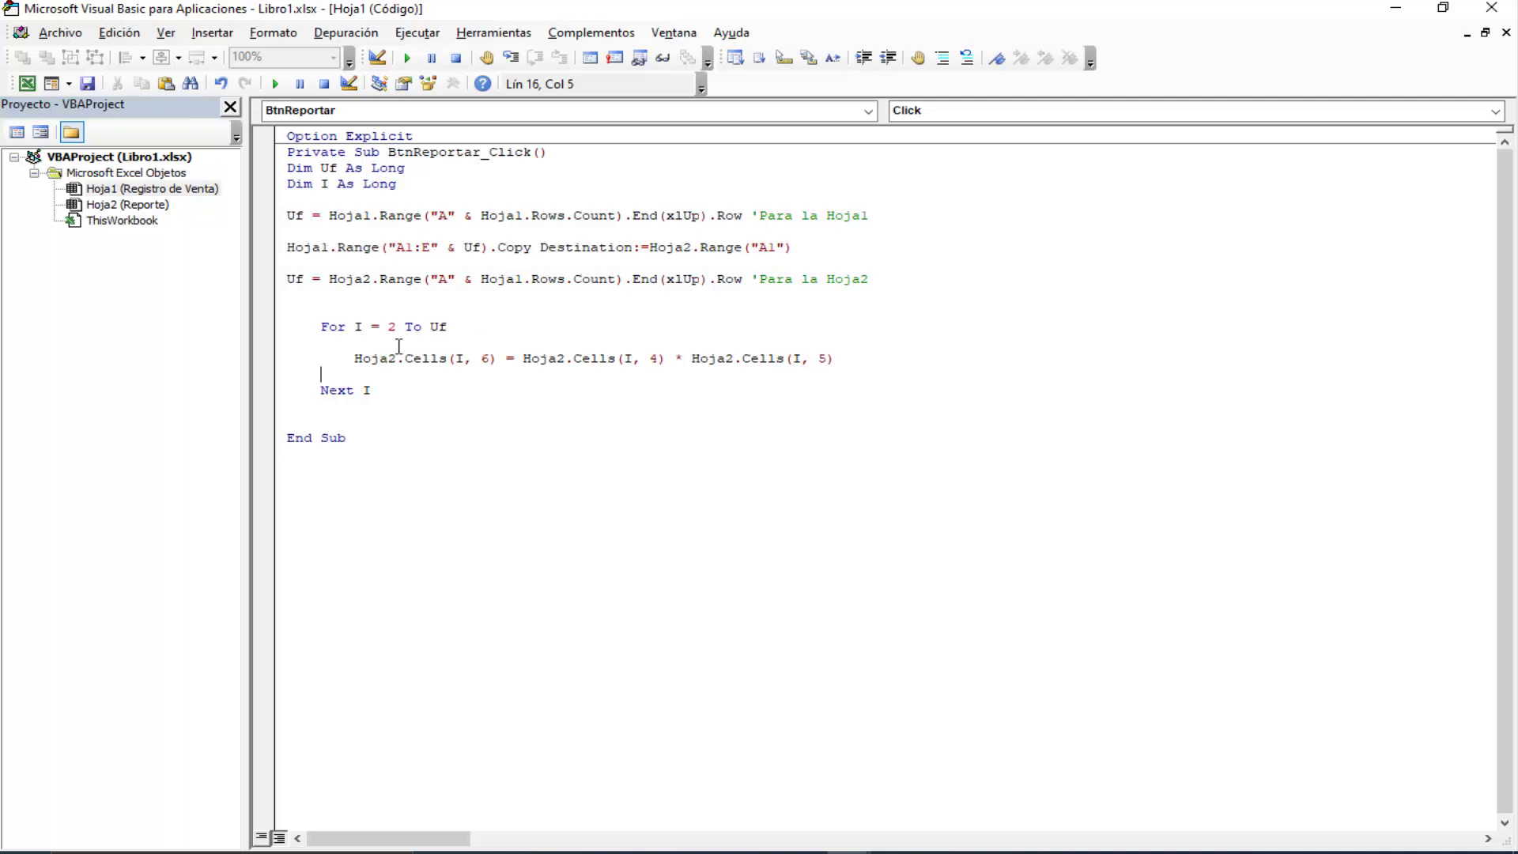
# Step: Shrink the VBA editor and move it right of Reporte's data columns
pyautogui.moveTo(474, 10); pyautogui.dragTo(946, 93)
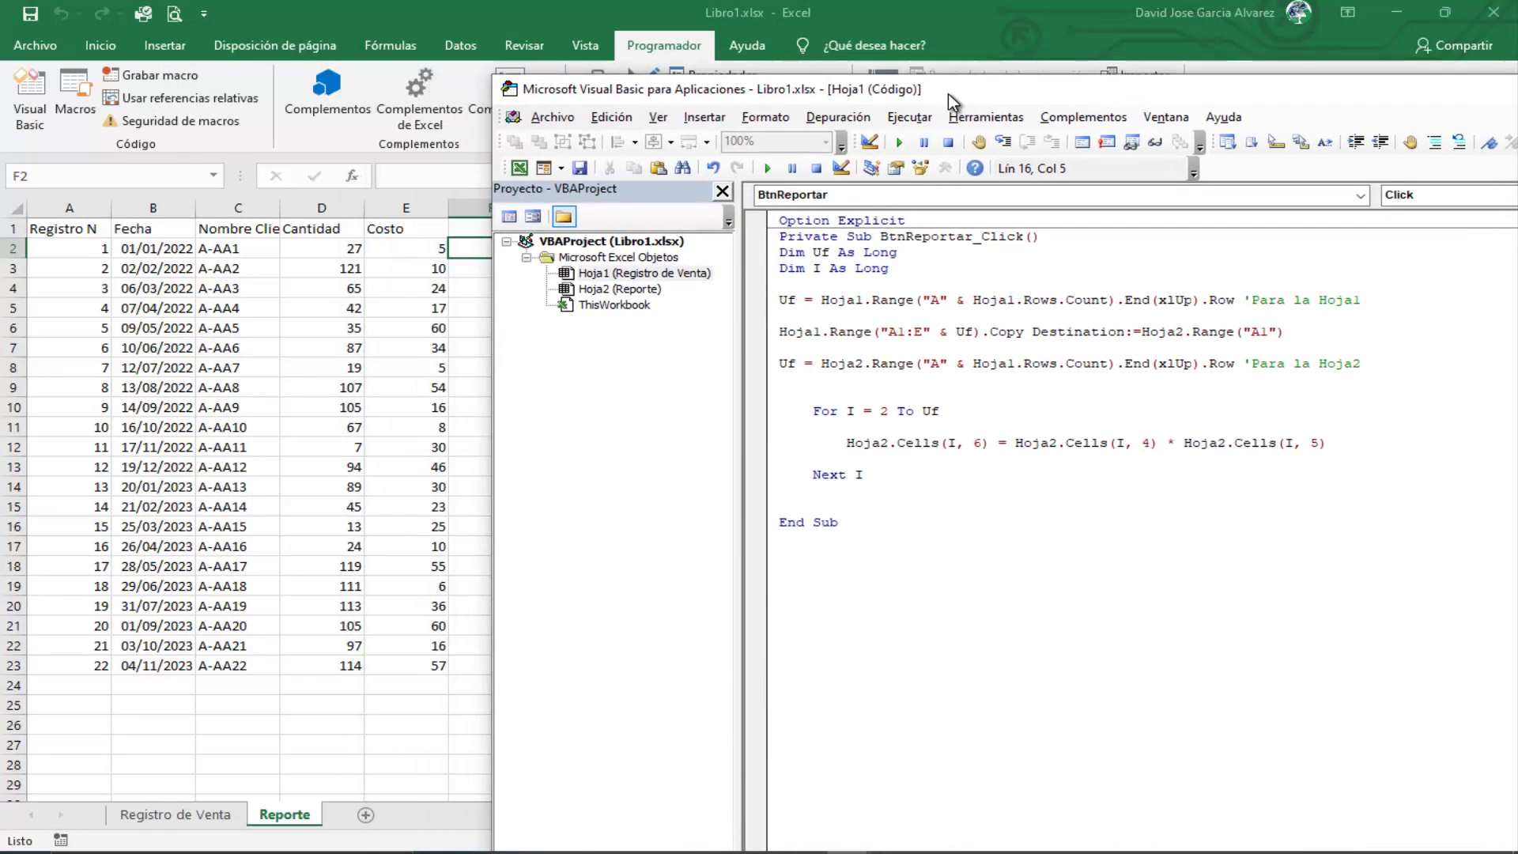
pyautogui.click(348, 307)
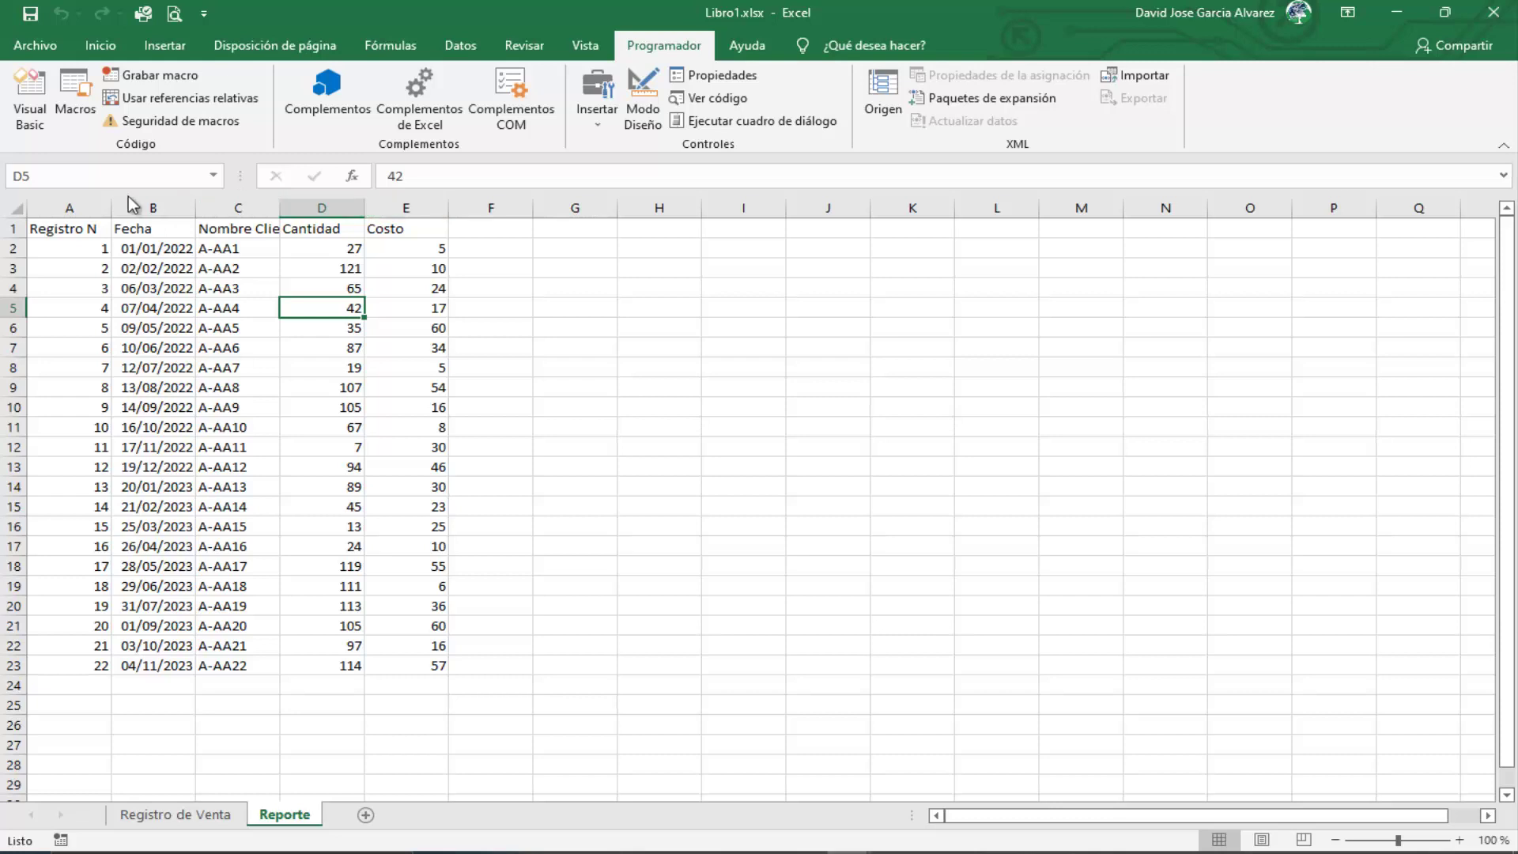
pyautogui.click(30, 99)
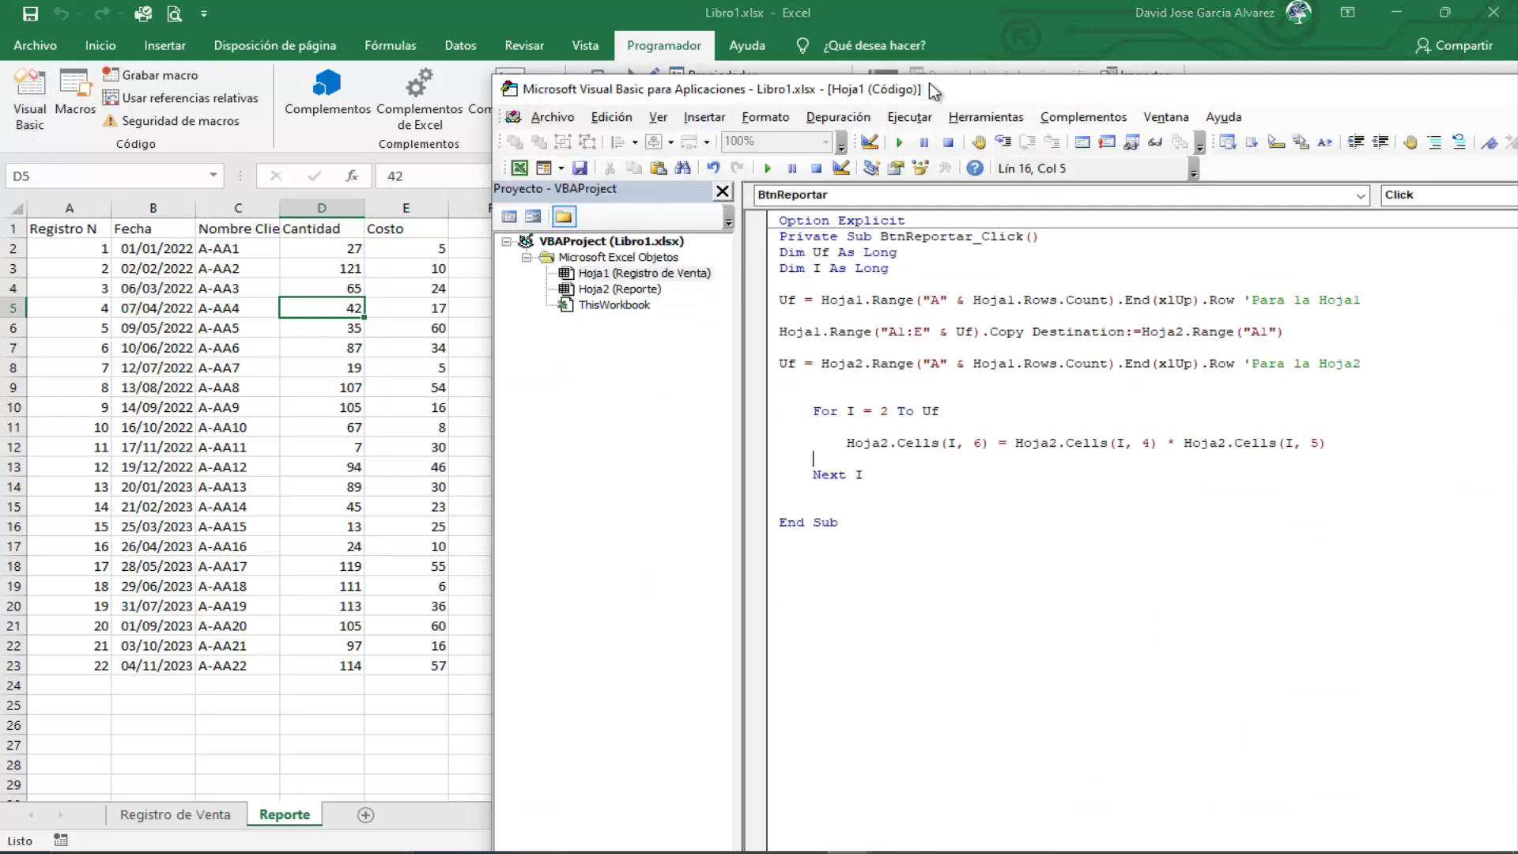
pyautogui.moveTo(933, 92); pyautogui.dragTo(1040, 56)
# Step: Step through the loop with F8, filling column F with Cantidad × Costo for rows 2–19
pyautogui.moveTo(886, 374); pyautogui.dragTo(1036, 373)
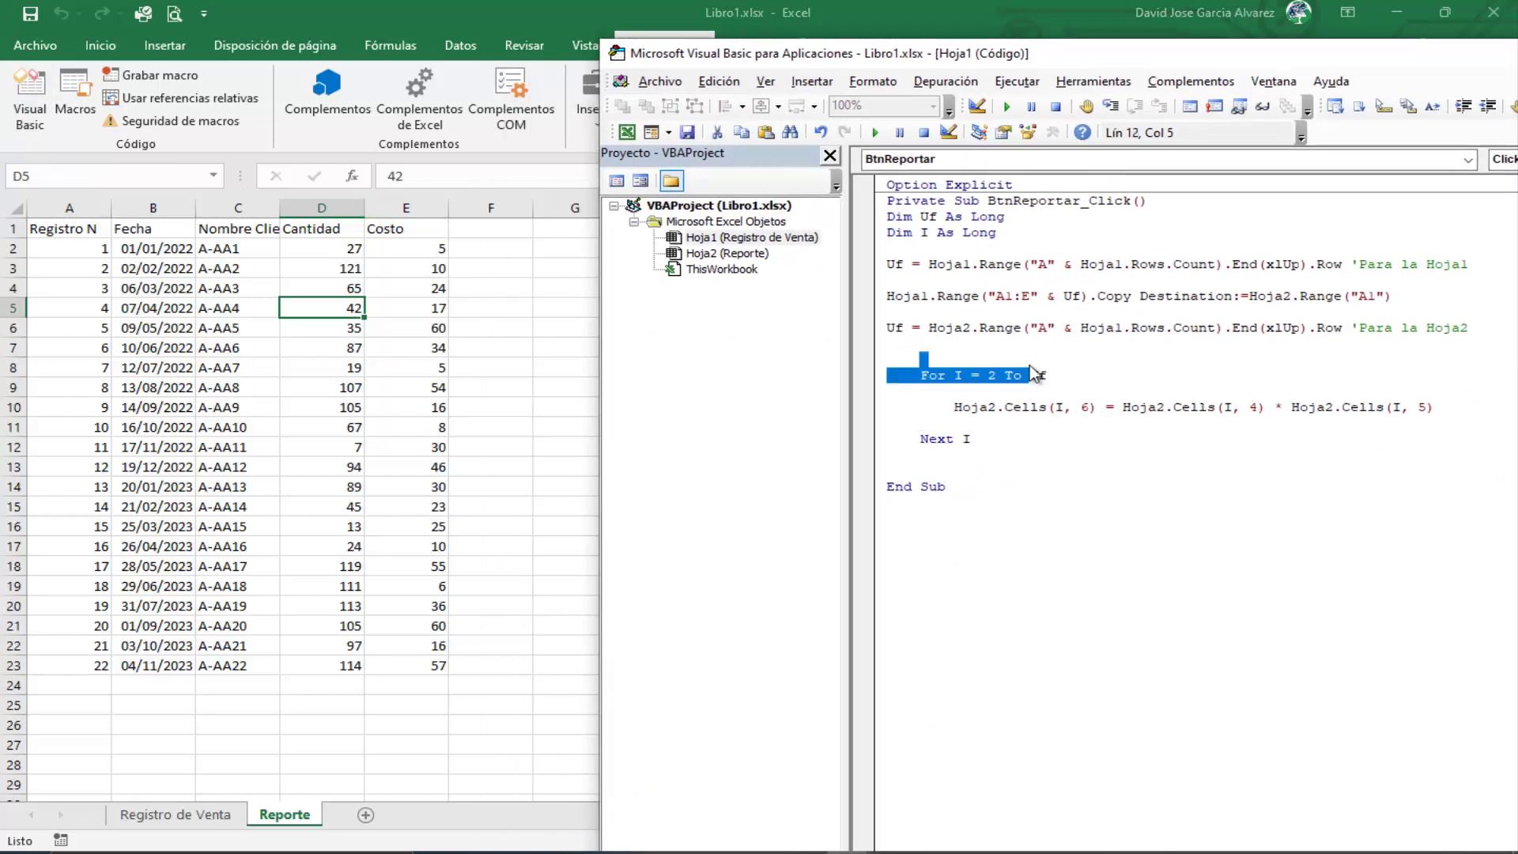
pyautogui.press('F8')
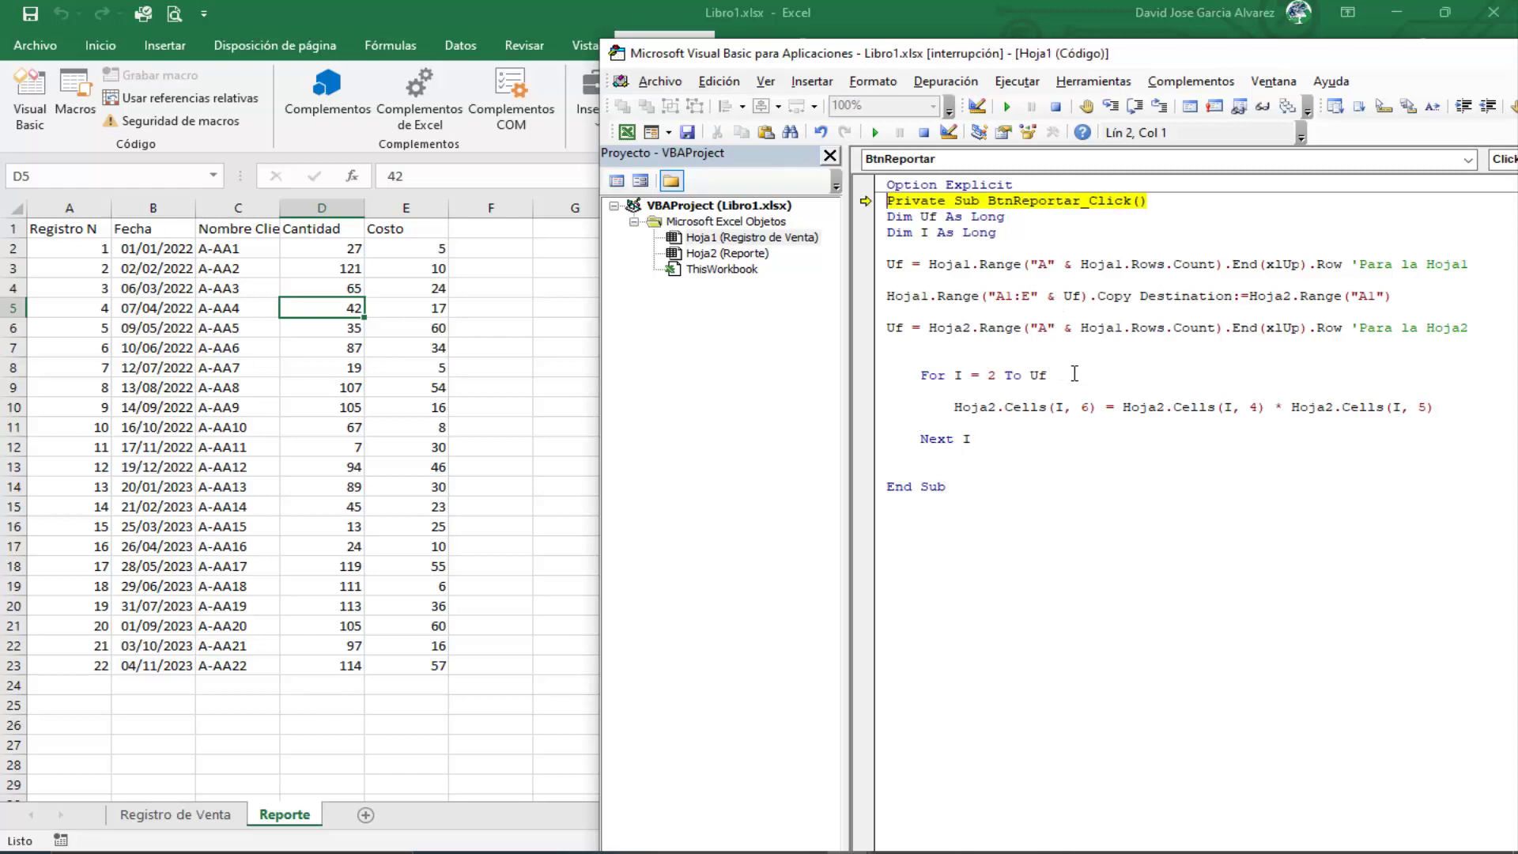
pyautogui.press('F8')
pyautogui.press('F8')
pyautogui.press('F8')
pyautogui.press('F8')
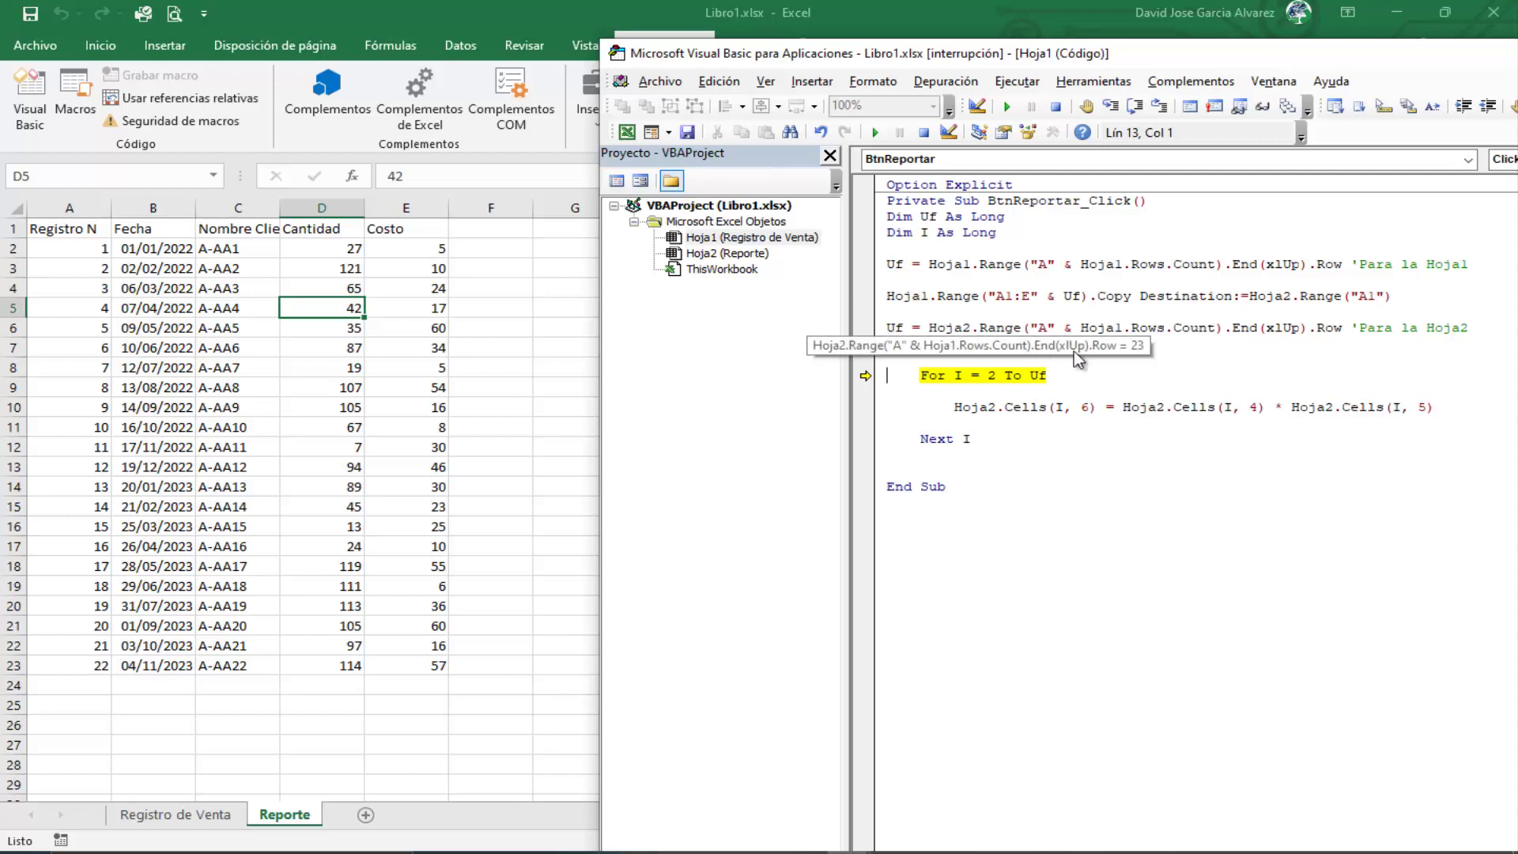
pyautogui.press('F8')
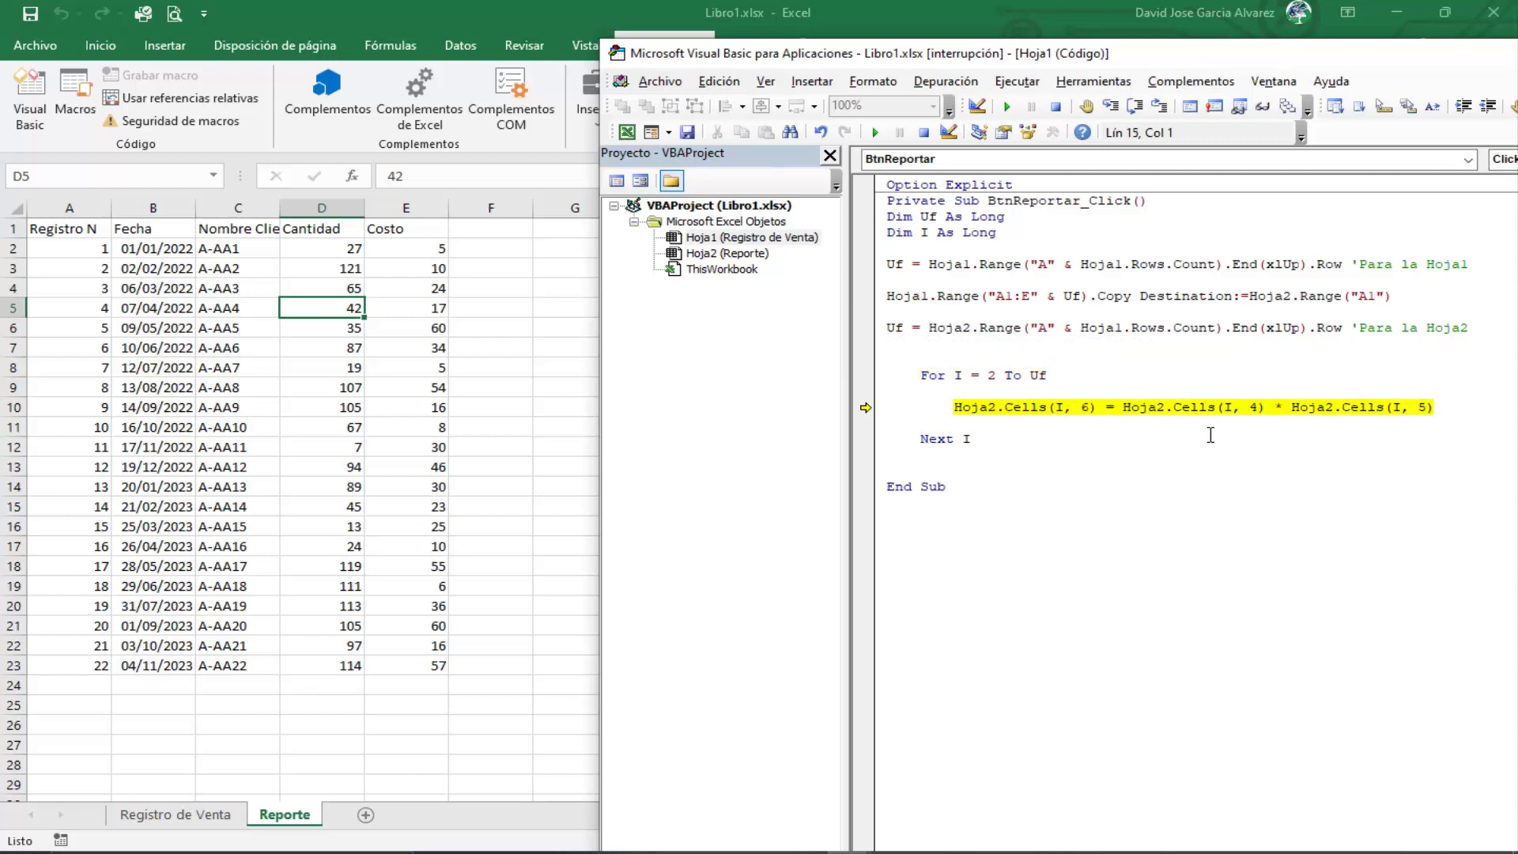
pyautogui.press('F8')
pyautogui.press('F8')
pyautogui.press('F8')
pyautogui.press('F8')
pyautogui.press('F8')
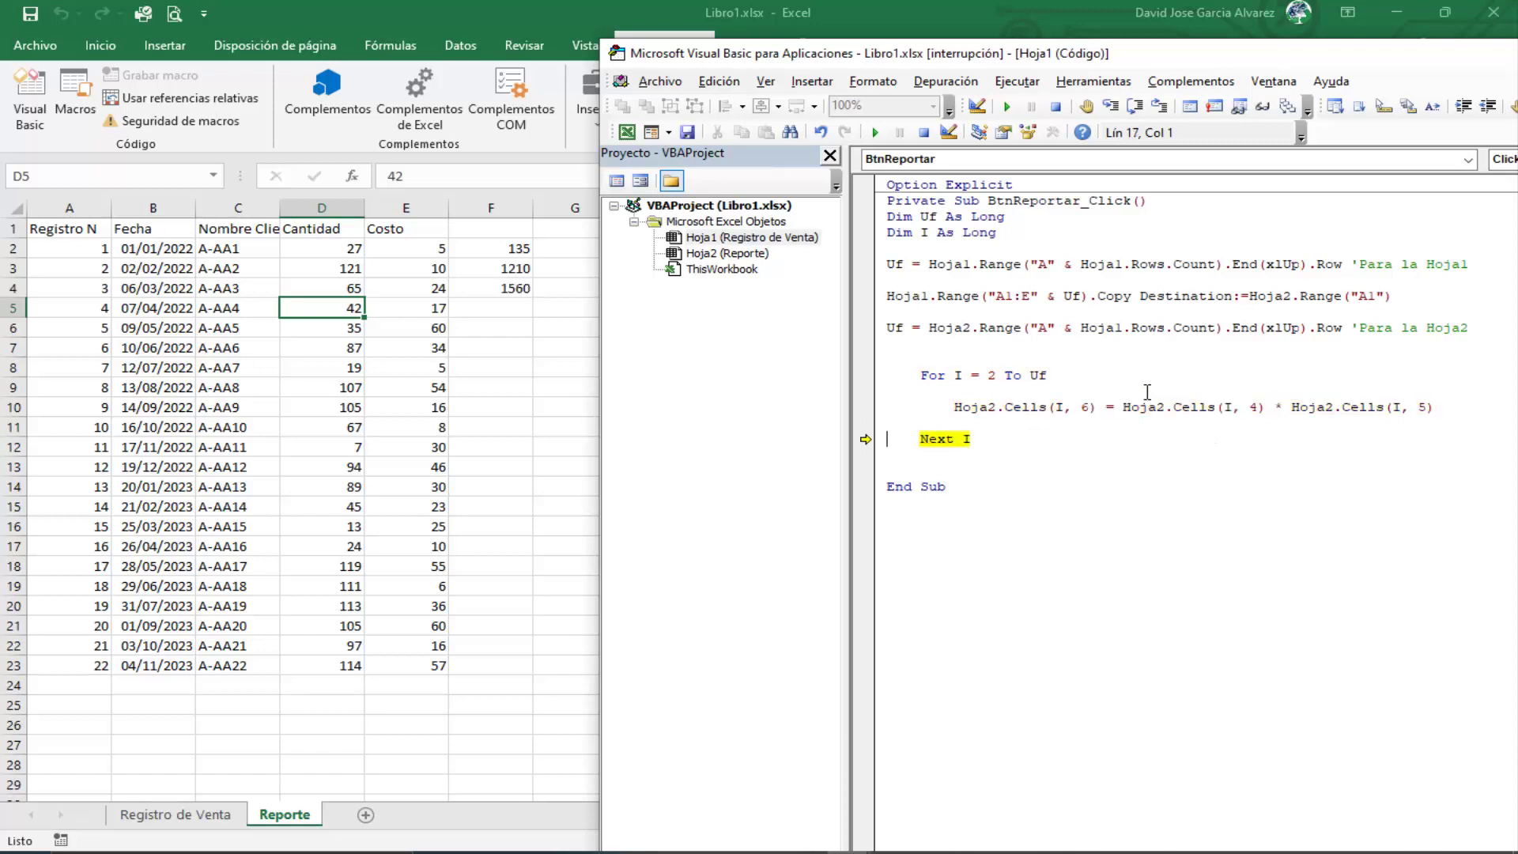
pyautogui.press('F8')
pyautogui.press('F8')
pyautogui.press('F8')
pyautogui.press('F8')
pyautogui.press('F8')
pyautogui.press('F8')
pyautogui.press('F8')
pyautogui.press('F8')
pyautogui.press('F8')
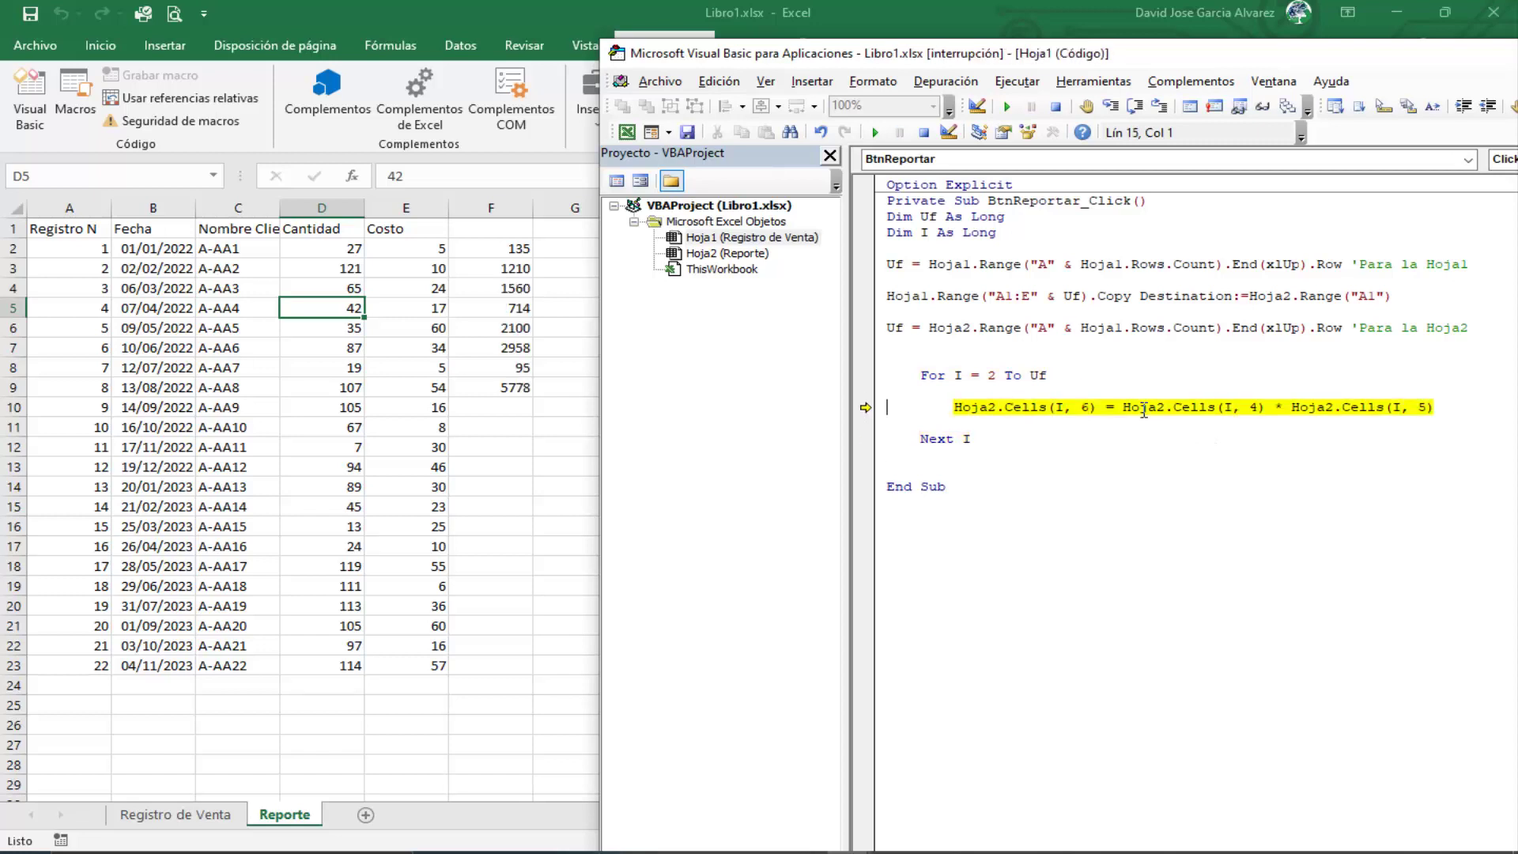
pyautogui.press('F8')
pyautogui.press('F8')
pyautogui.press('F8')
pyautogui.press('F8')
pyautogui.press('F8')
pyautogui.press('F8')
pyautogui.press('F8')
pyautogui.press('F8')
pyautogui.press('F8')
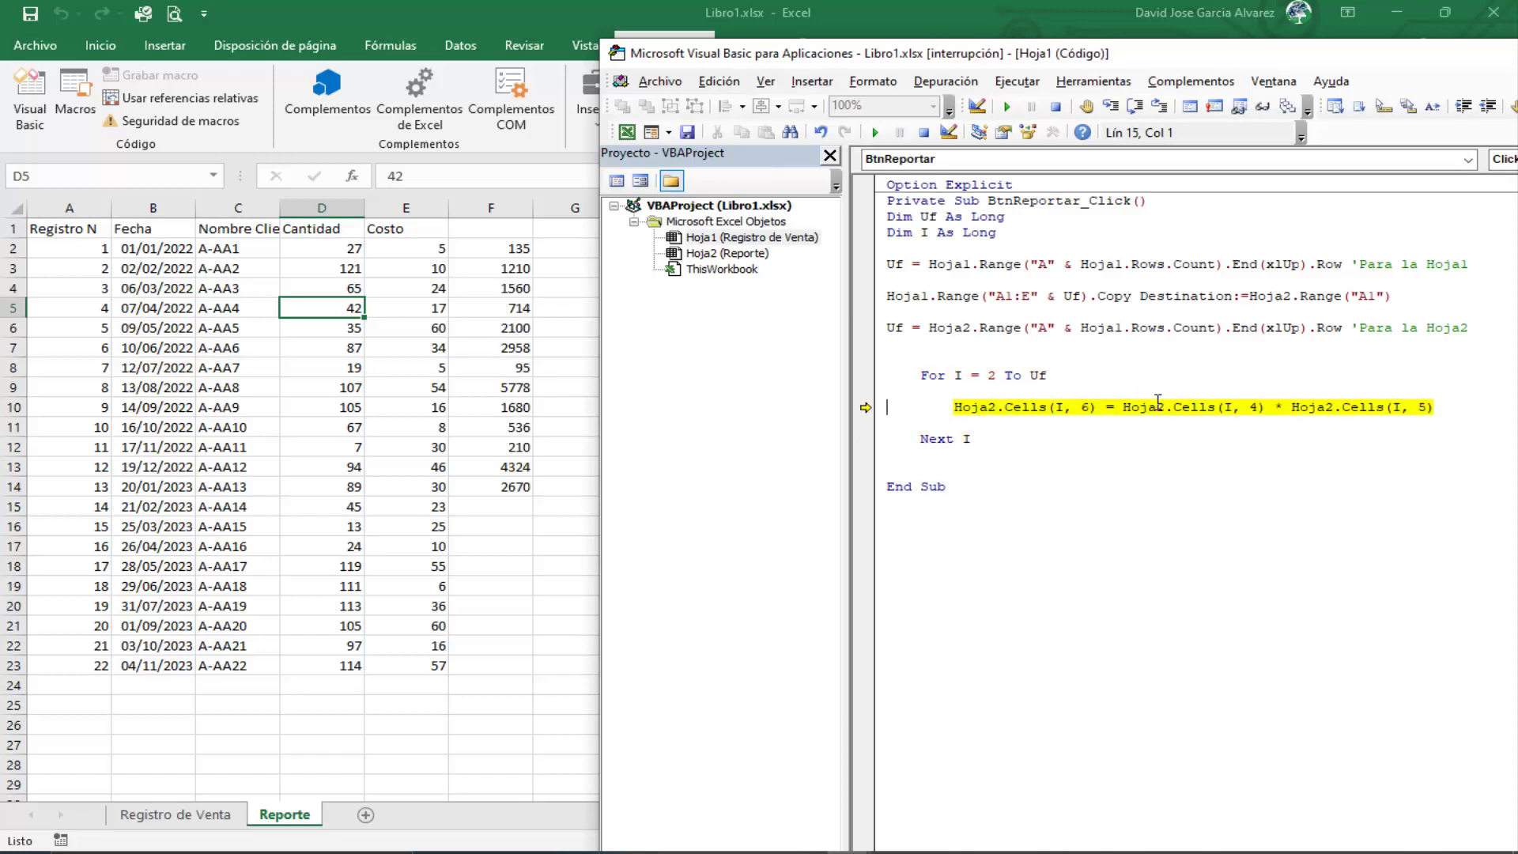
pyautogui.press('F8')
pyautogui.press('F8')
pyautogui.press('F8')
pyautogui.press('F8')
pyautogui.press('F8')
pyautogui.press('F8')
pyautogui.press('F8')
pyautogui.press('F8')
pyautogui.press('F8')
pyautogui.press('F8')
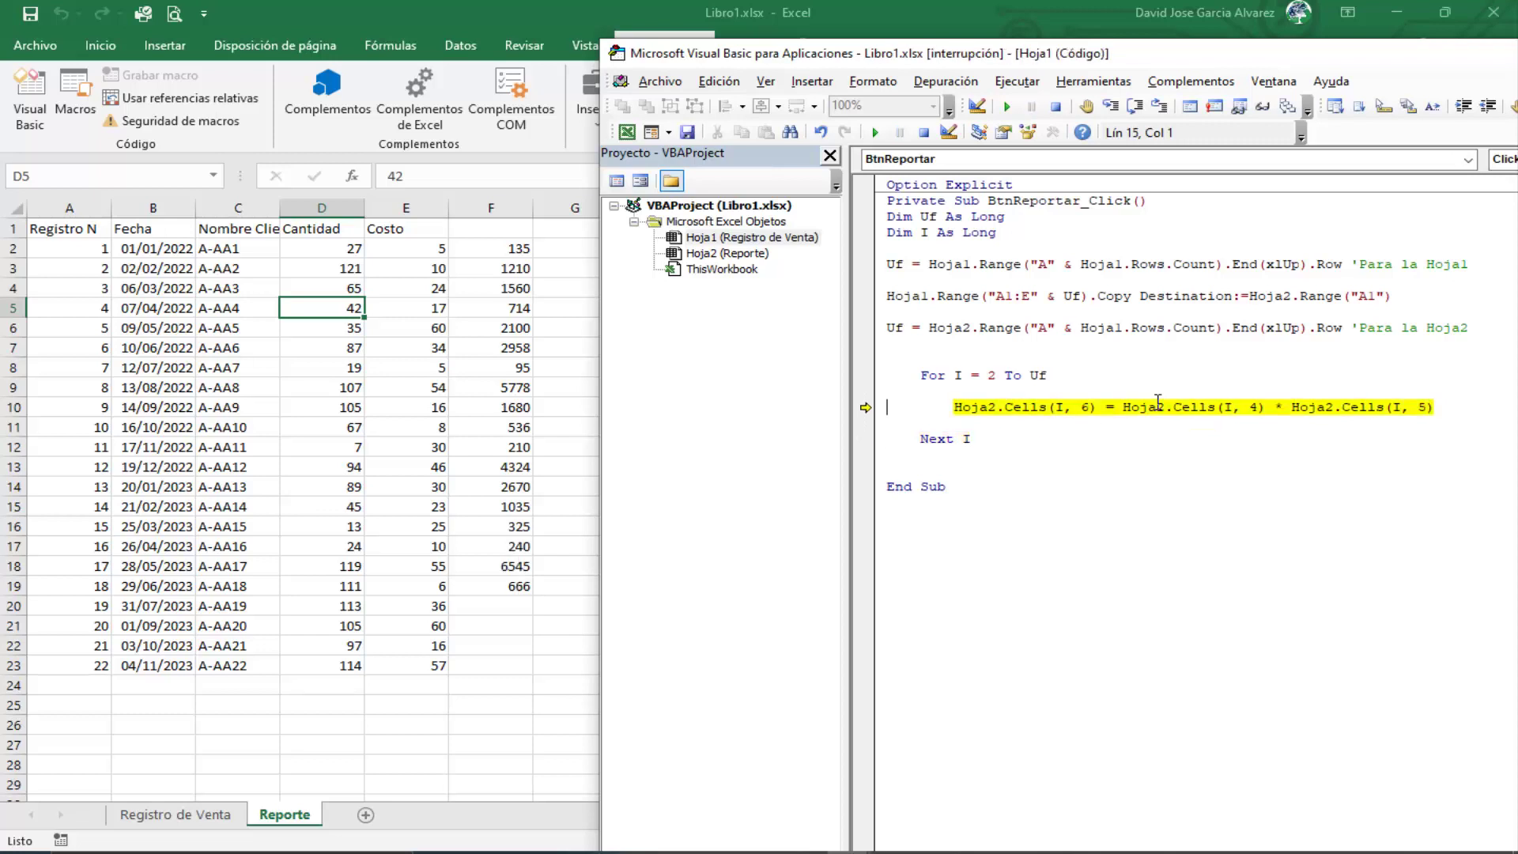
pyautogui.press('F8')
pyautogui.press('F8')
pyautogui.press('F8')
pyautogui.press('F8')
# Step: Let the macro run to completion and review the Cantidad × Costo results in column F
pyautogui.click(875, 132)
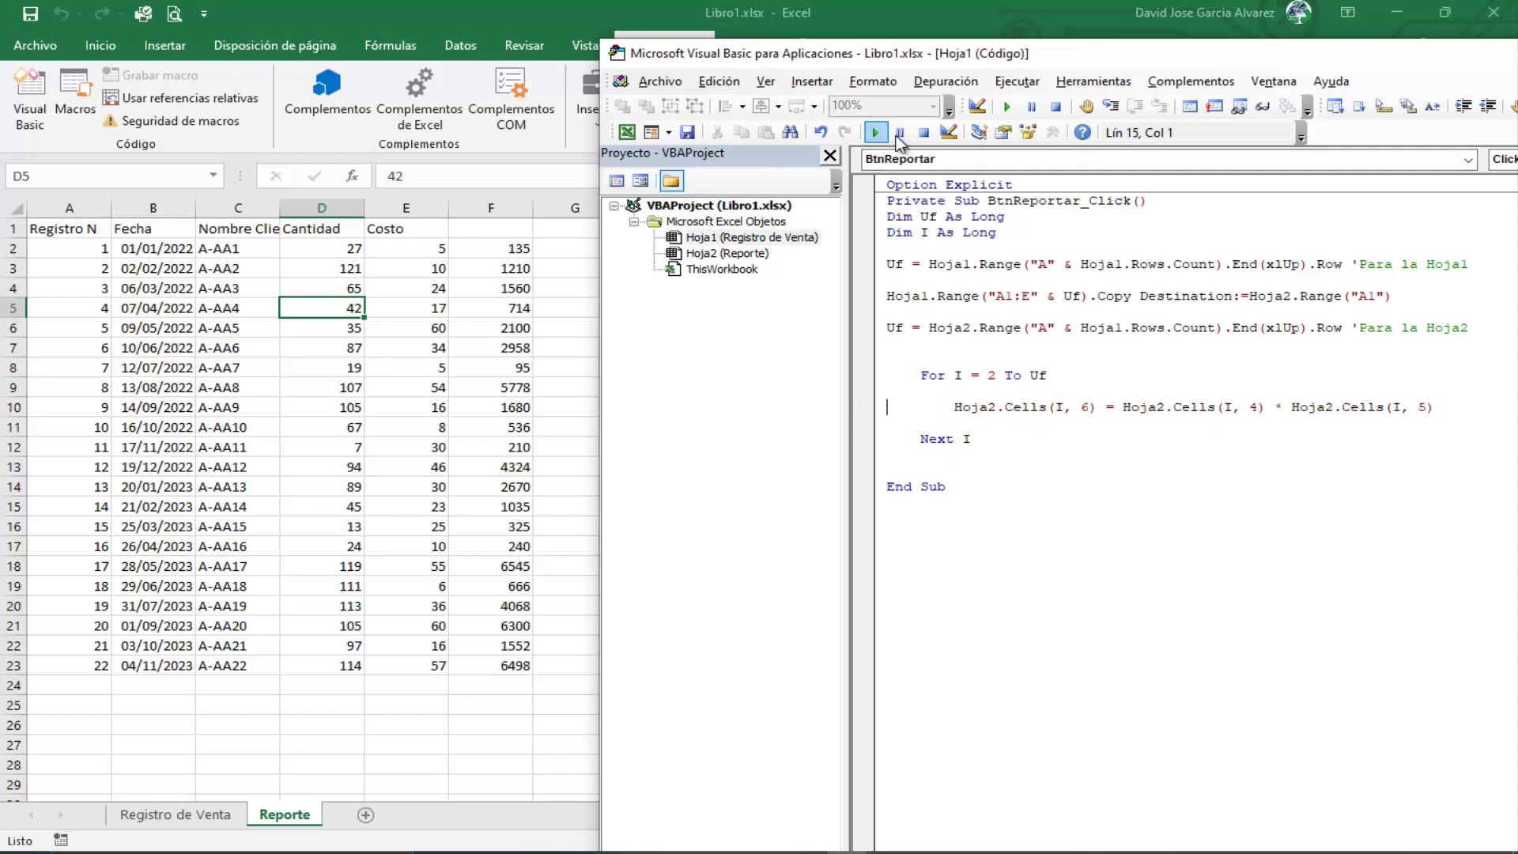
pyautogui.doubleClick(1229, 62)
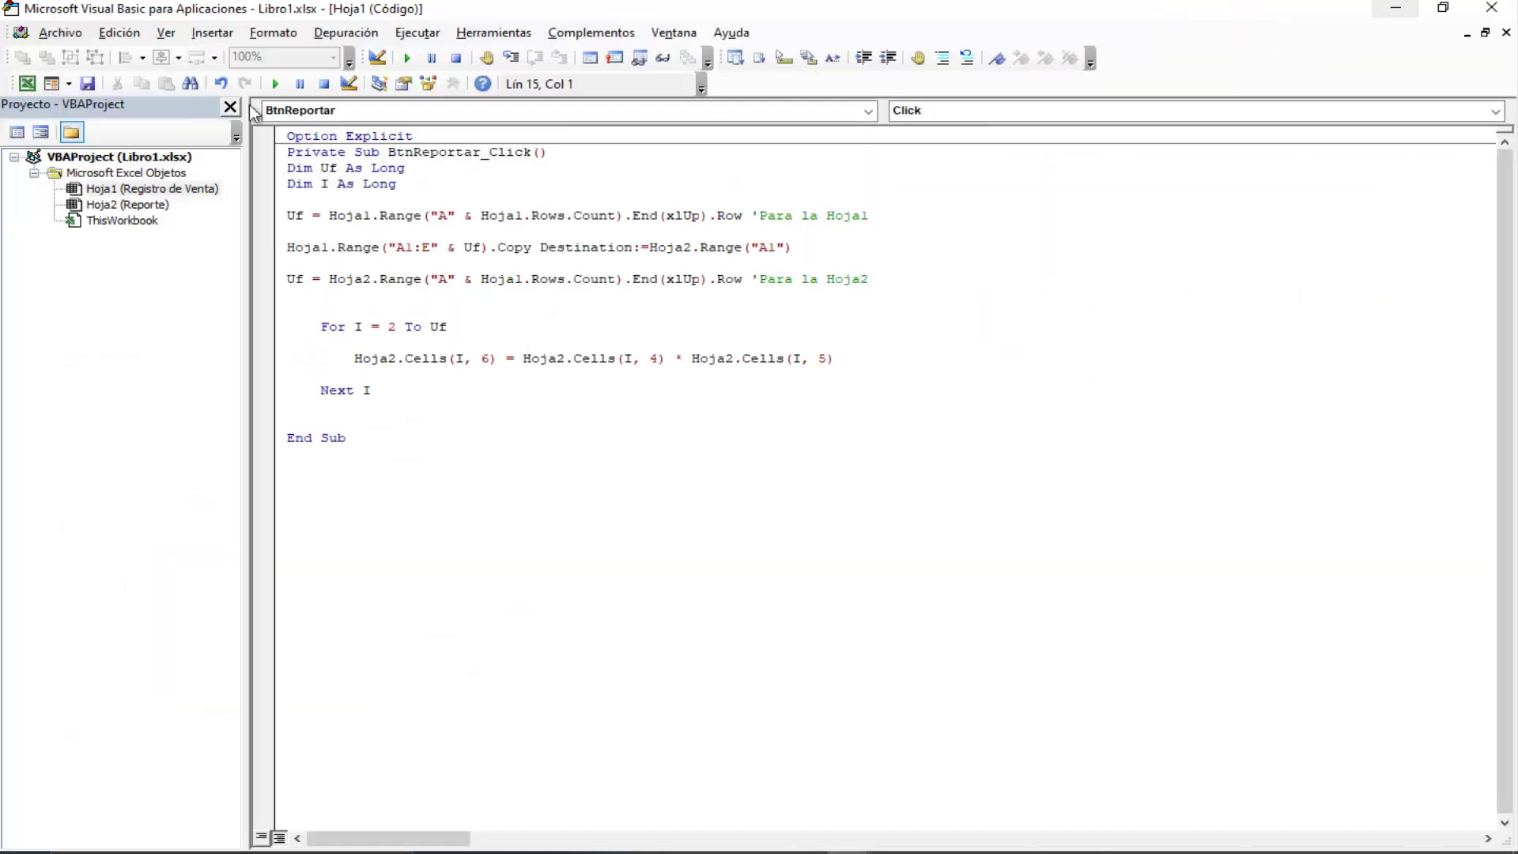
pyautogui.click(27, 83)
pyautogui.moveTo(508, 253); pyautogui.dragTo(509, 665)
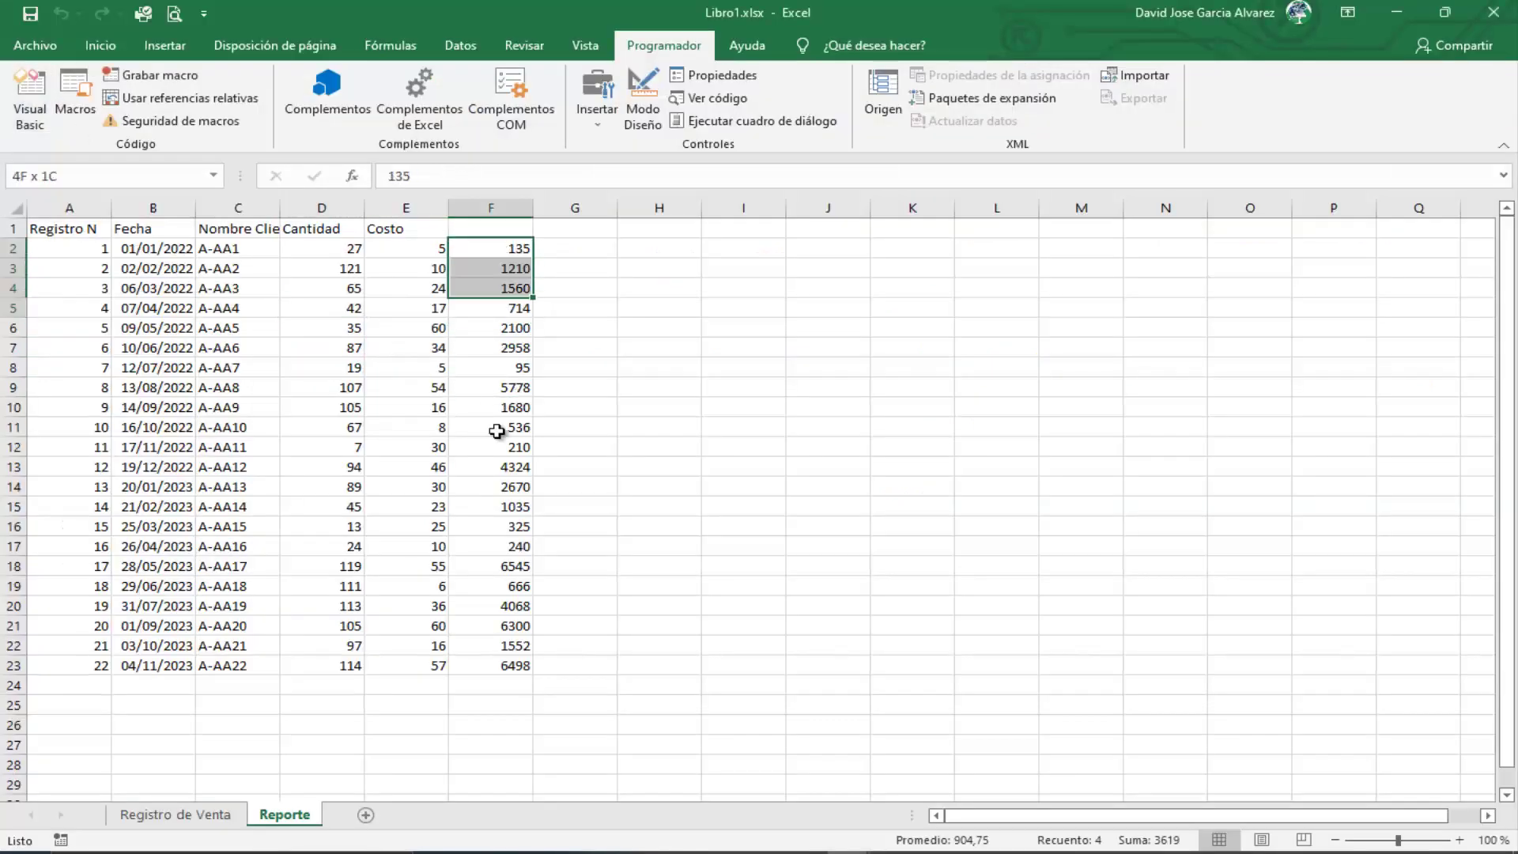
pyautogui.click(658, 604)
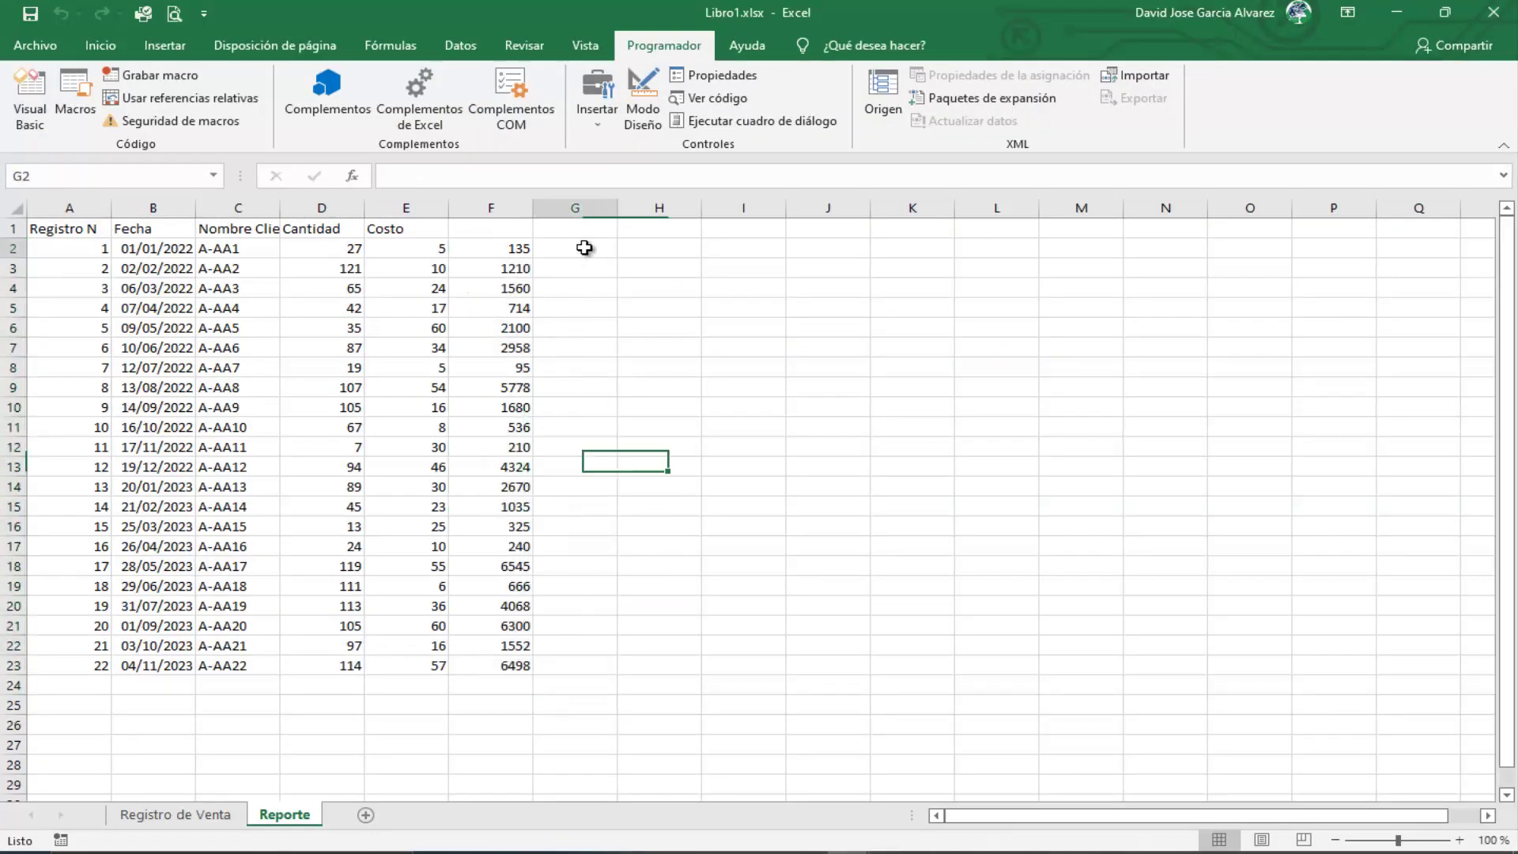
# Step: Verify column F with a temporary =D2*E2 formula filled down column G, then clear G
pyautogui.click(592, 253)
pyautogui.write('=D2')
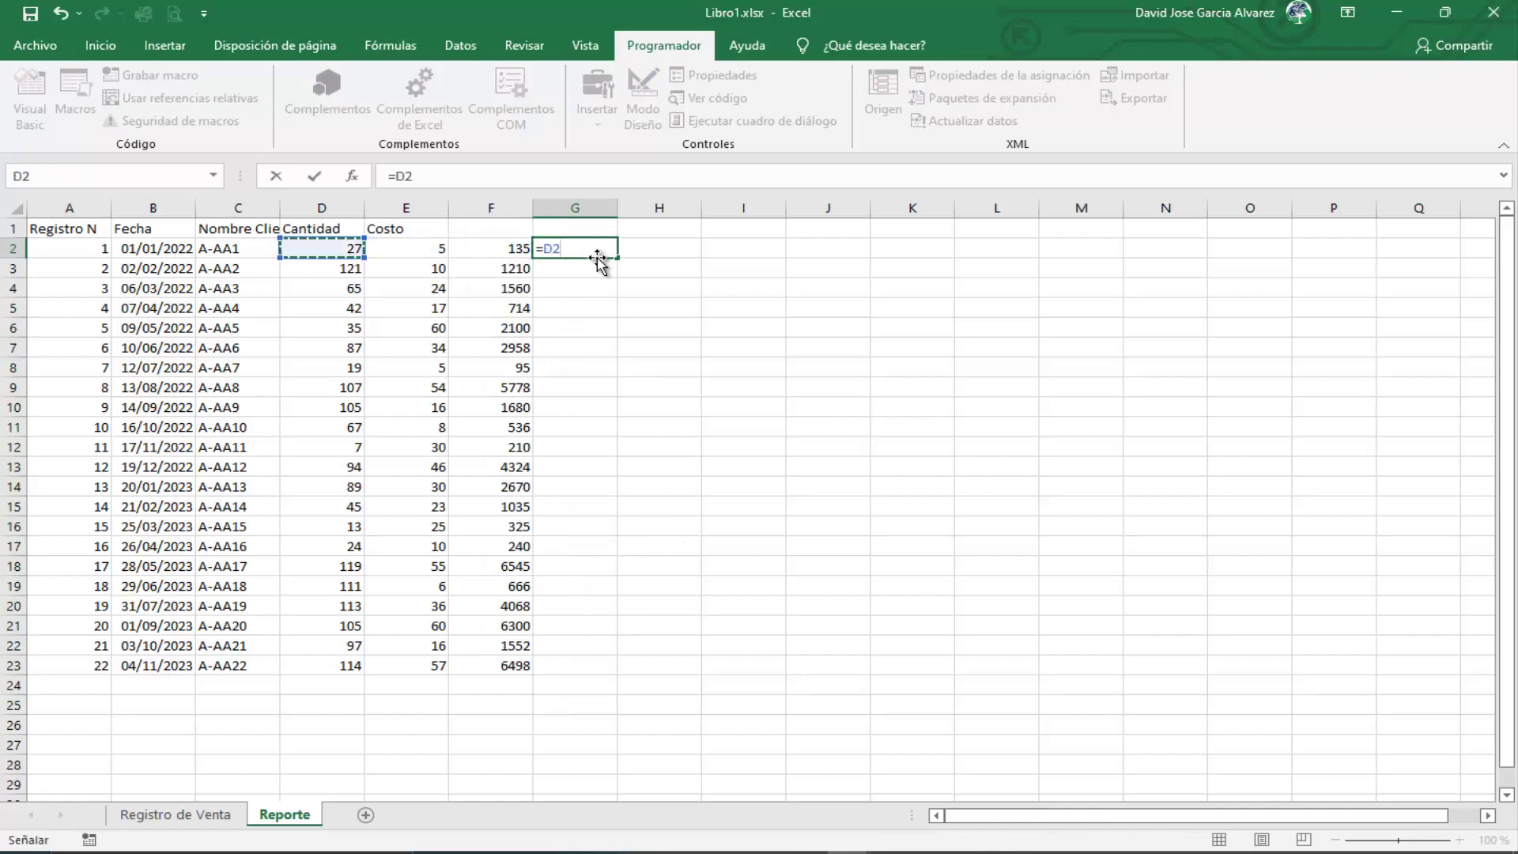
pyautogui.write('*E2')
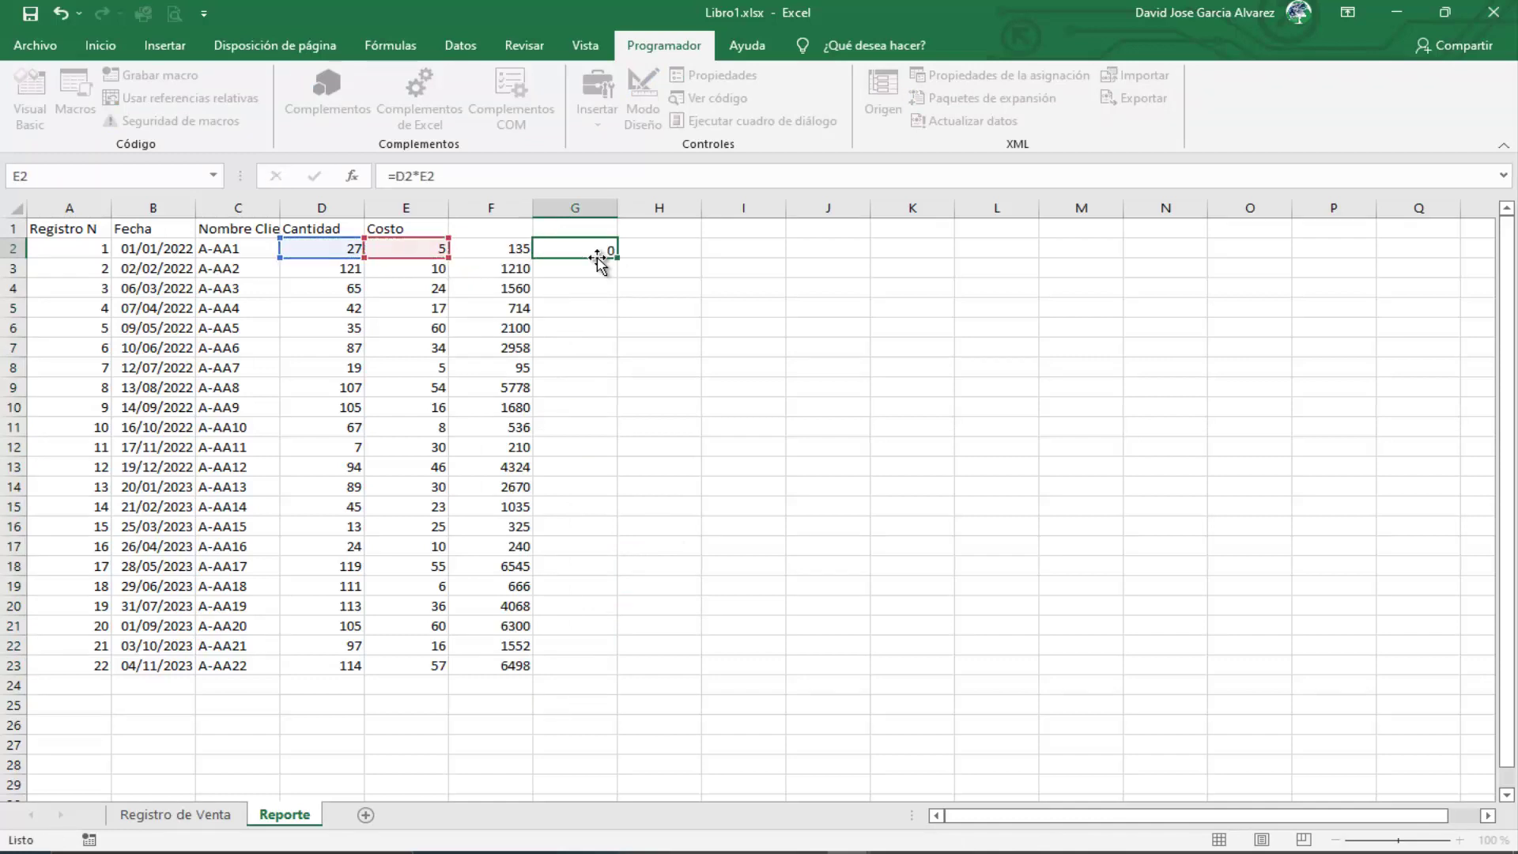
pyautogui.press('Return')
pyautogui.click(597, 252)
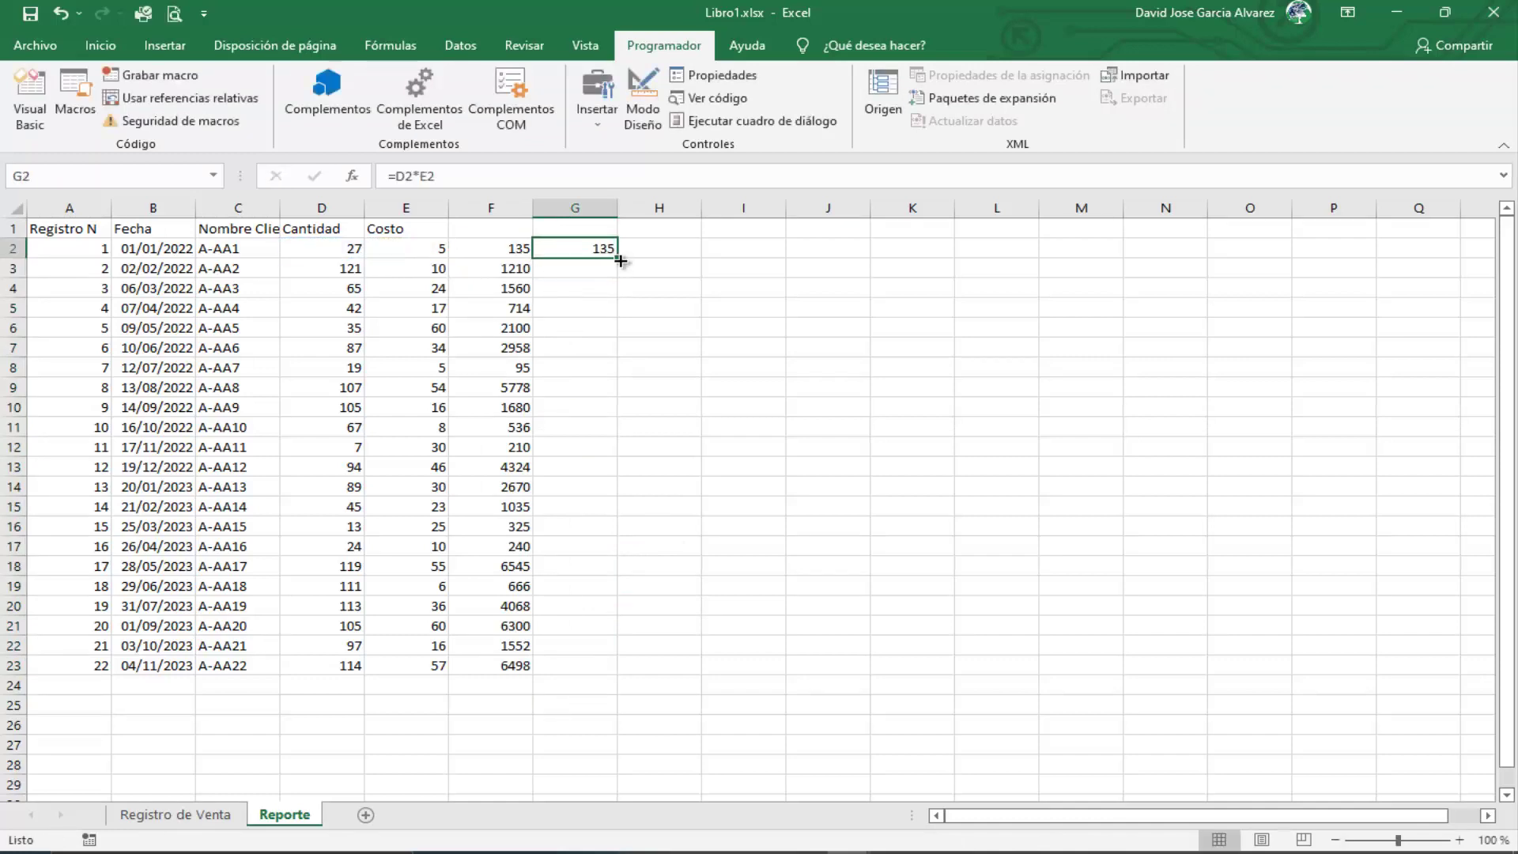
pyautogui.doubleClick(618, 259)
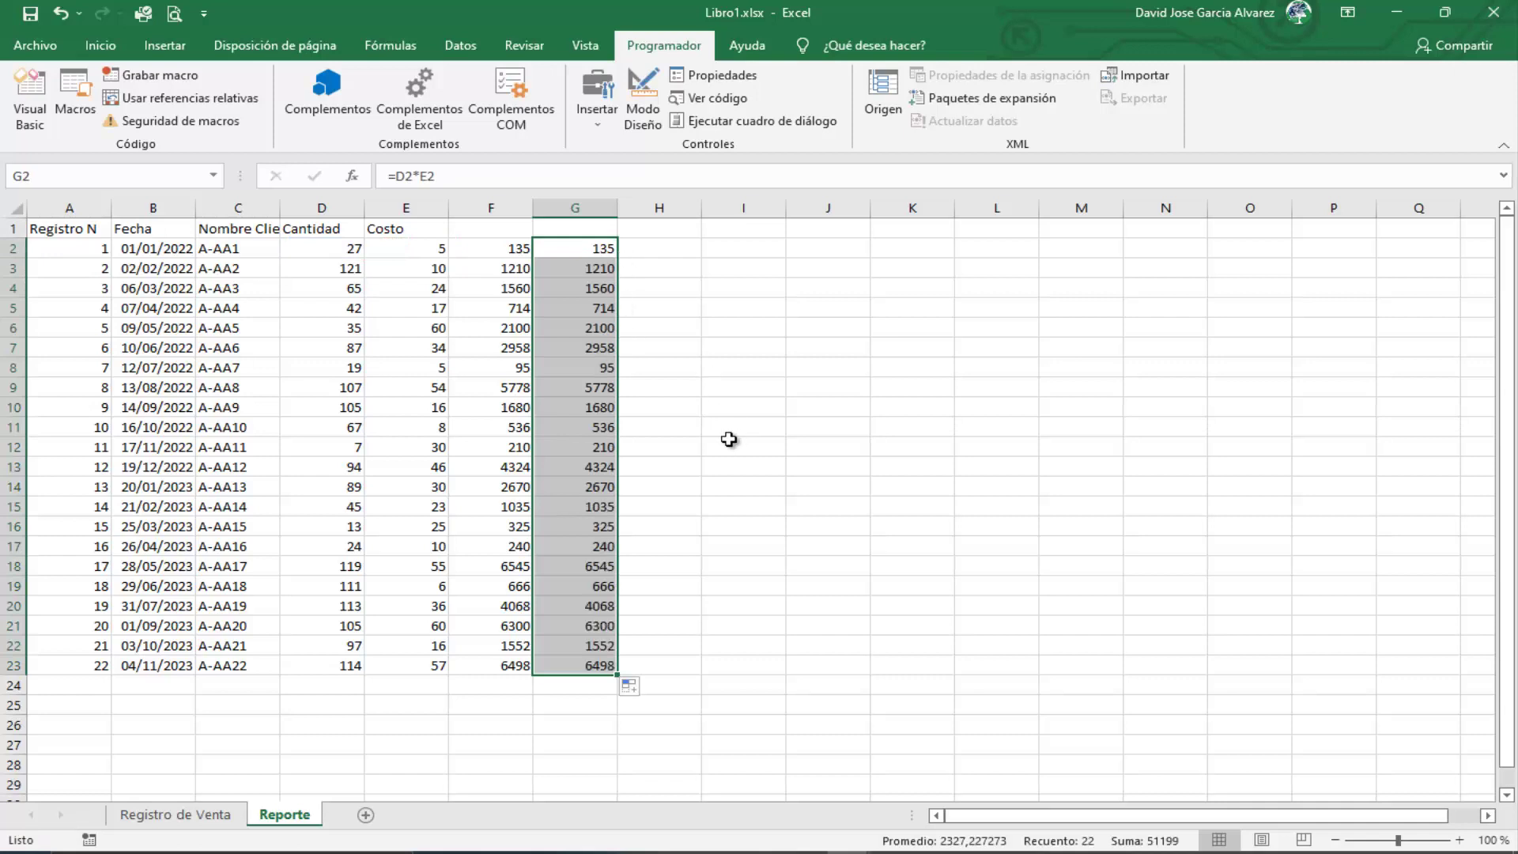
pyautogui.click(686, 445)
pyautogui.rightClick(581, 207)
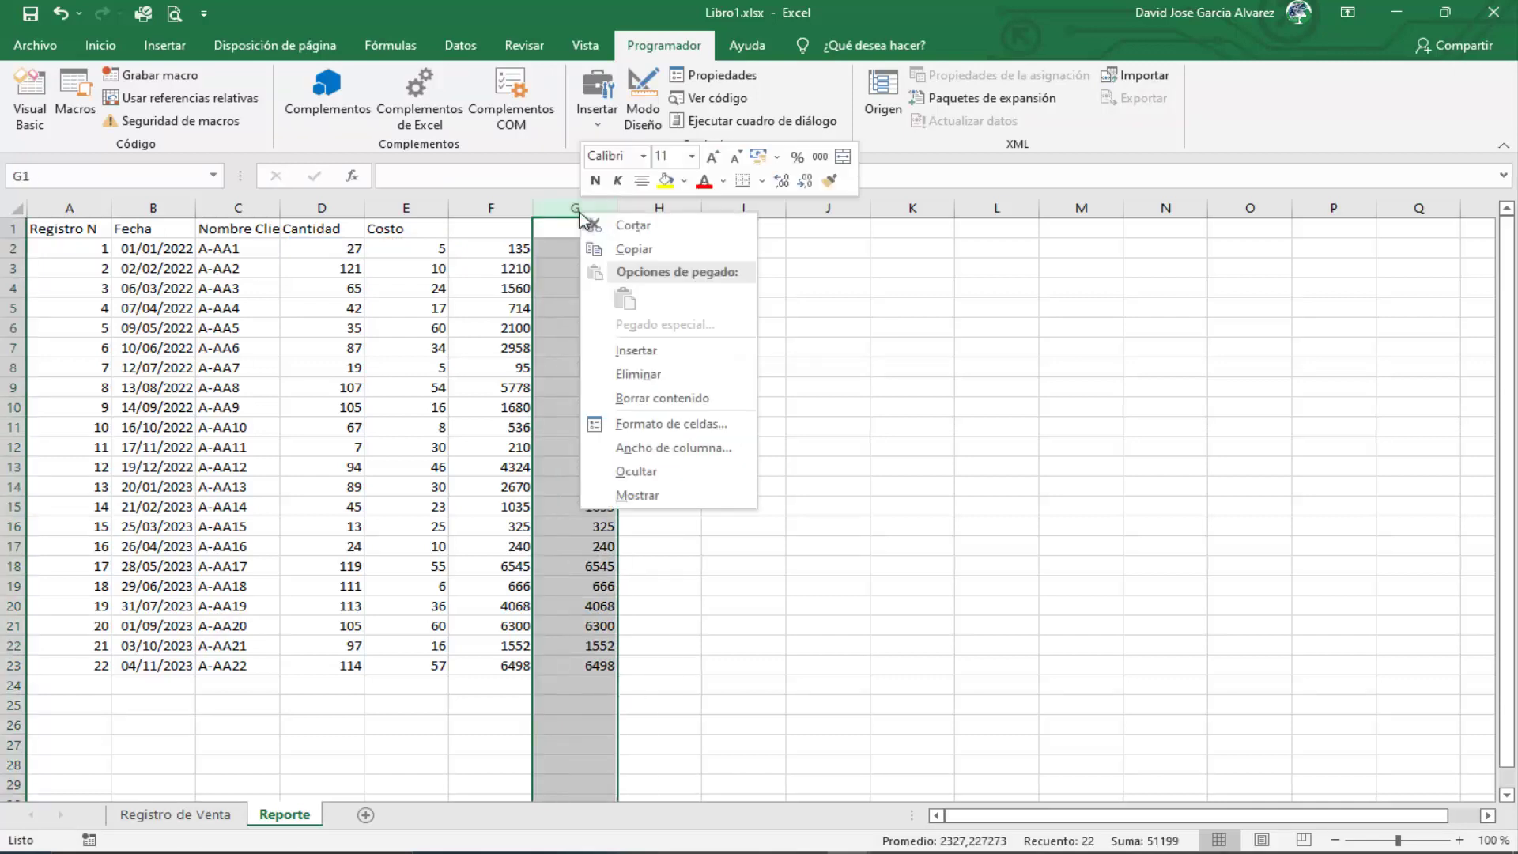
pyautogui.press('Escape')
pyautogui.press('Delete')
pyautogui.click(490, 228)
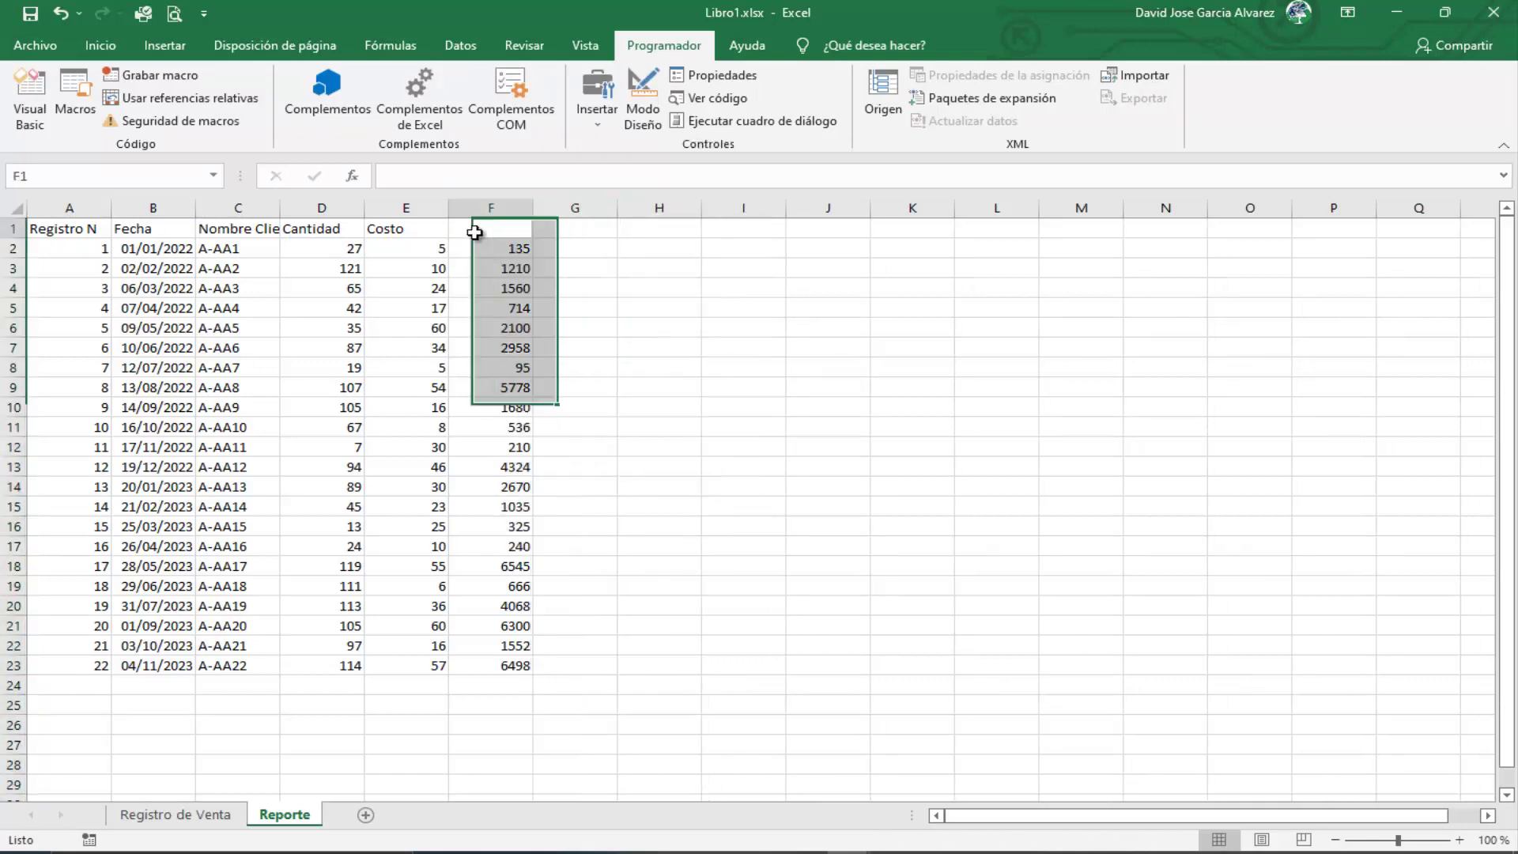
# Step: Add Hoja2.Range("F1") = "Importe" after the Copy line to label column F
pyautogui.click(32, 118)
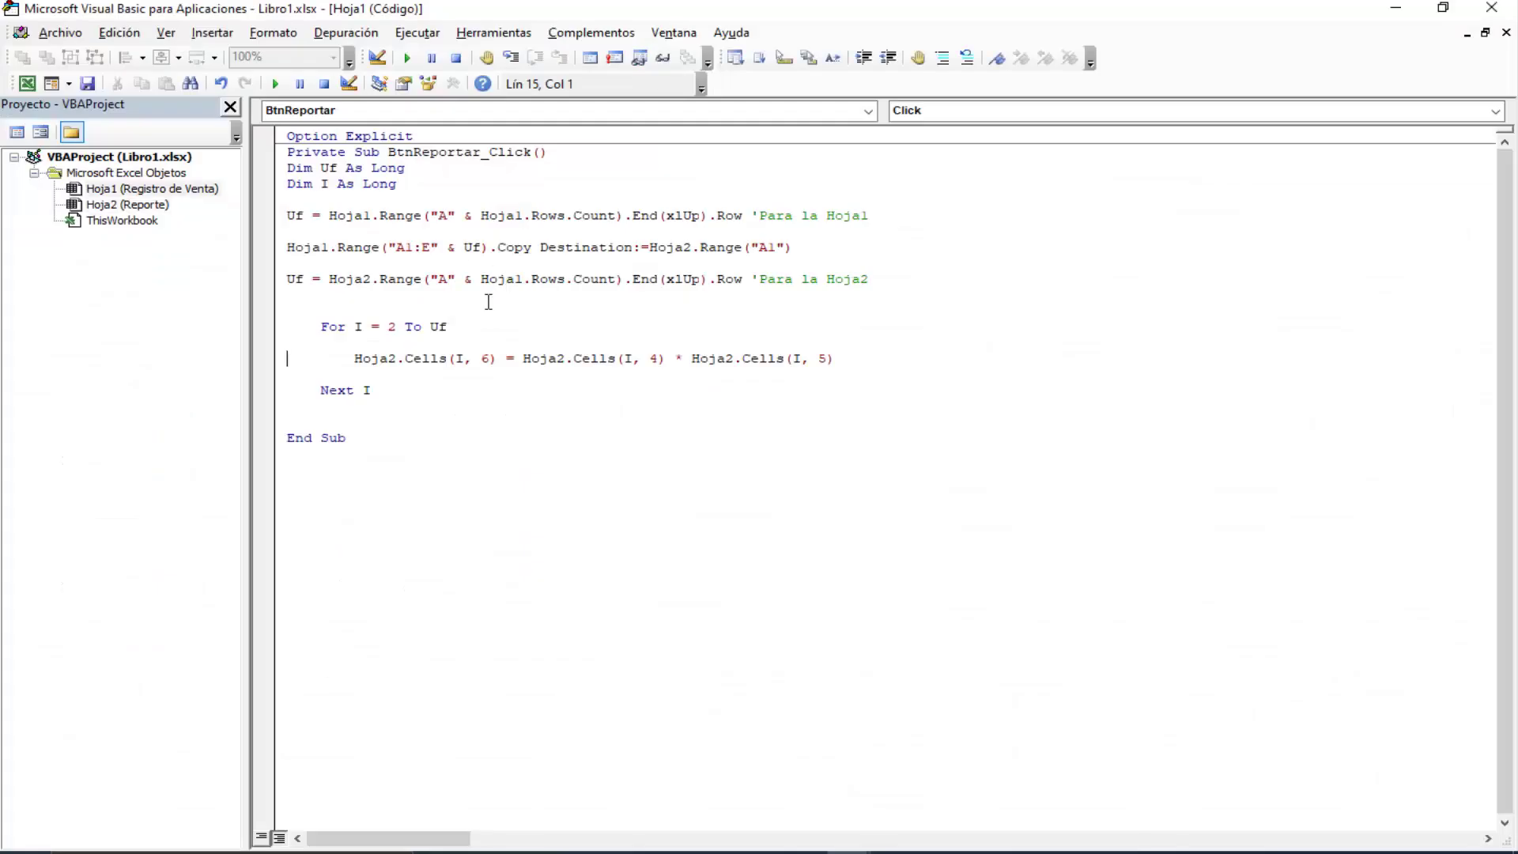
pyautogui.click(834, 248)
pyautogui.press('Return')
pyautogui.write('hoja2')
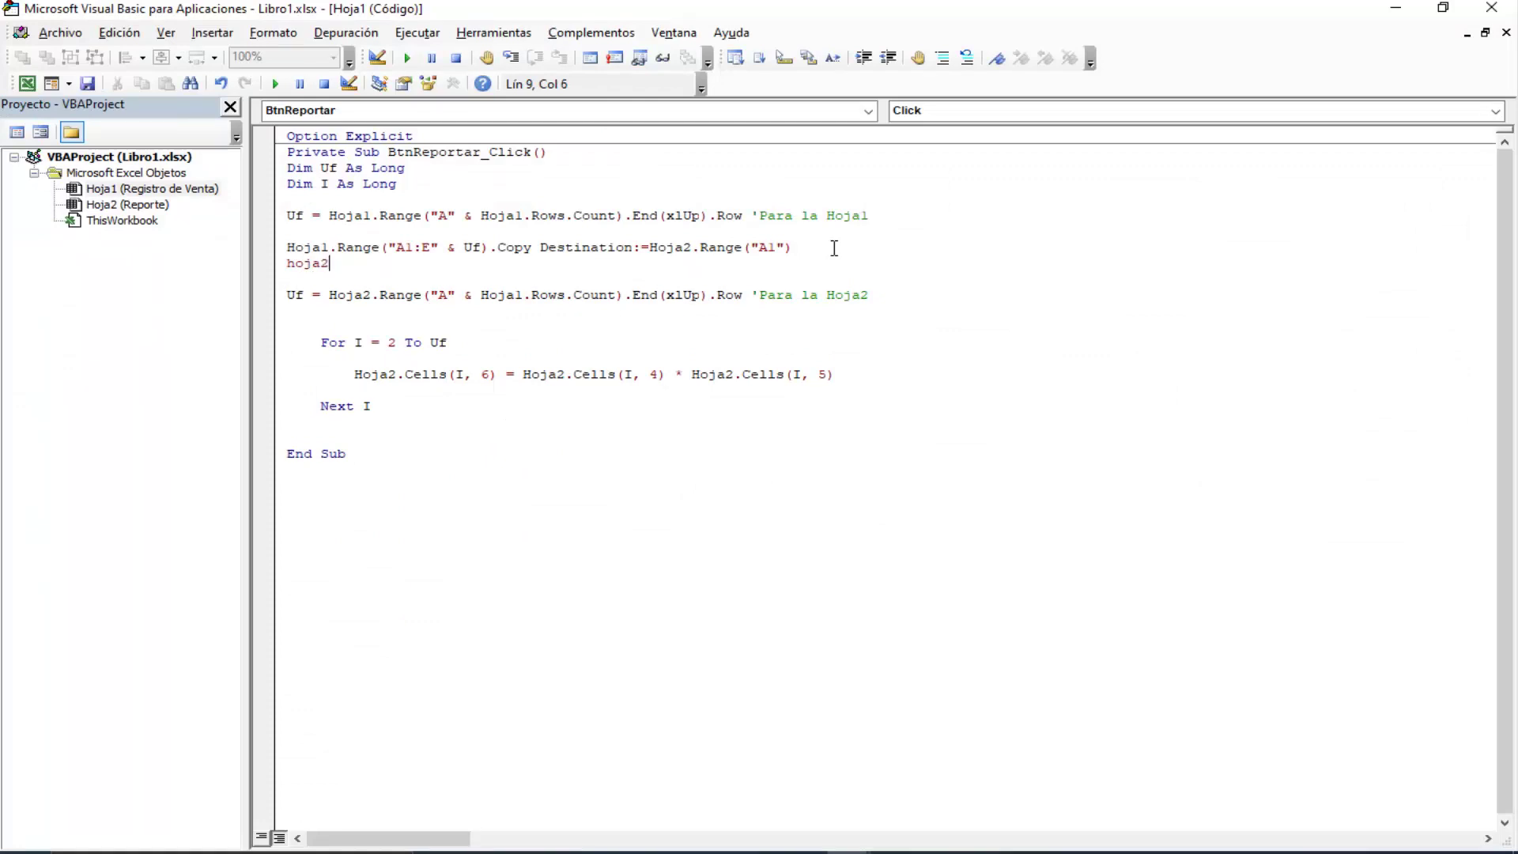
pyautogui.write('.')
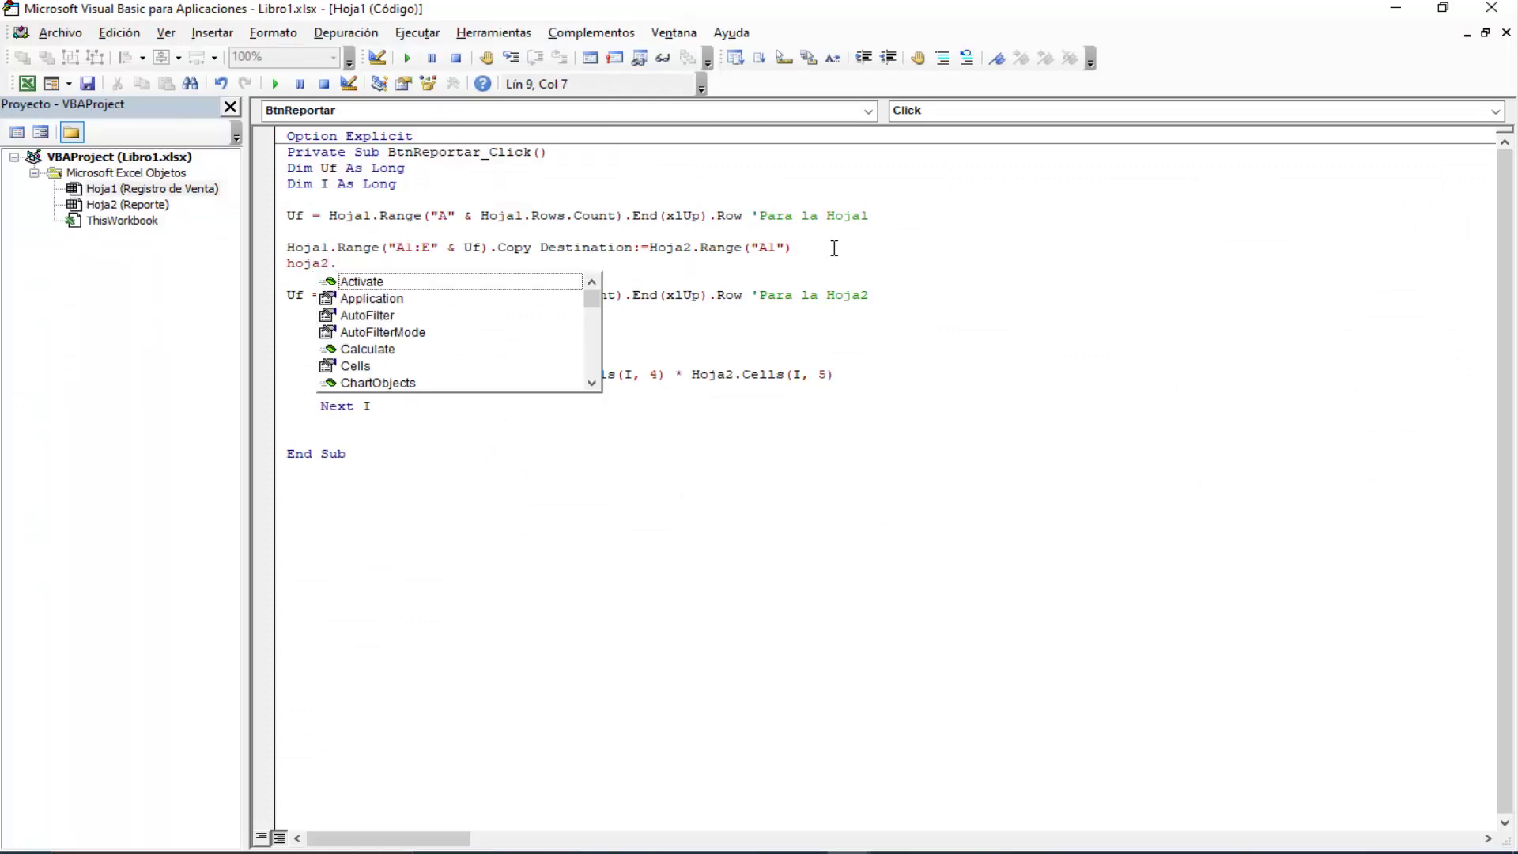
pyautogui.write('ra')
pyautogui.press('Tab')
pyautogui.write('()')
pyautogui.press('Left')
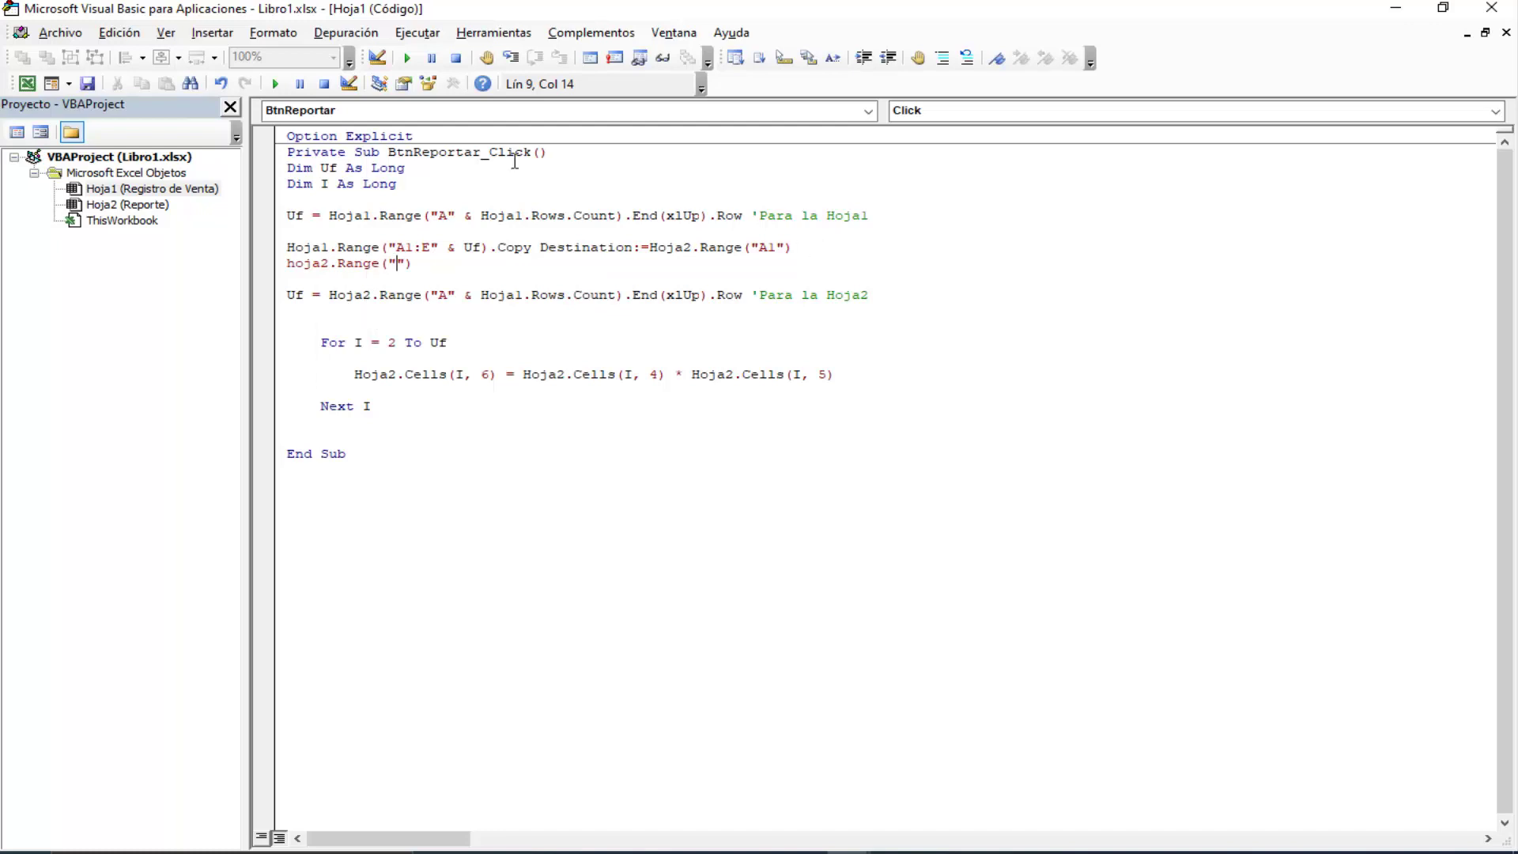
pyautogui.click(28, 83)
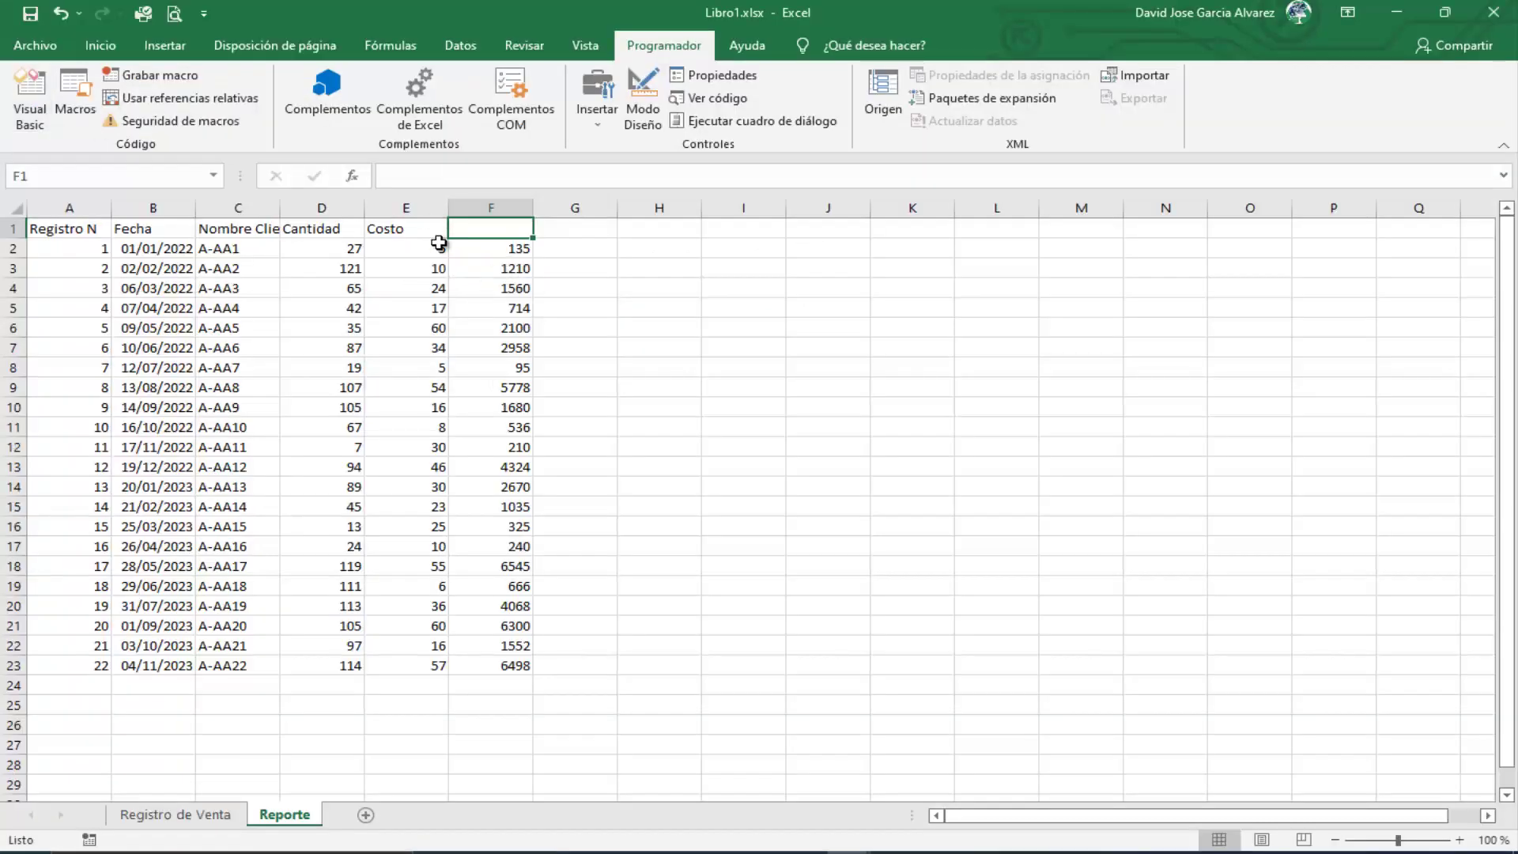
pyautogui.click(29, 99)
pyautogui.write('"F1")=')
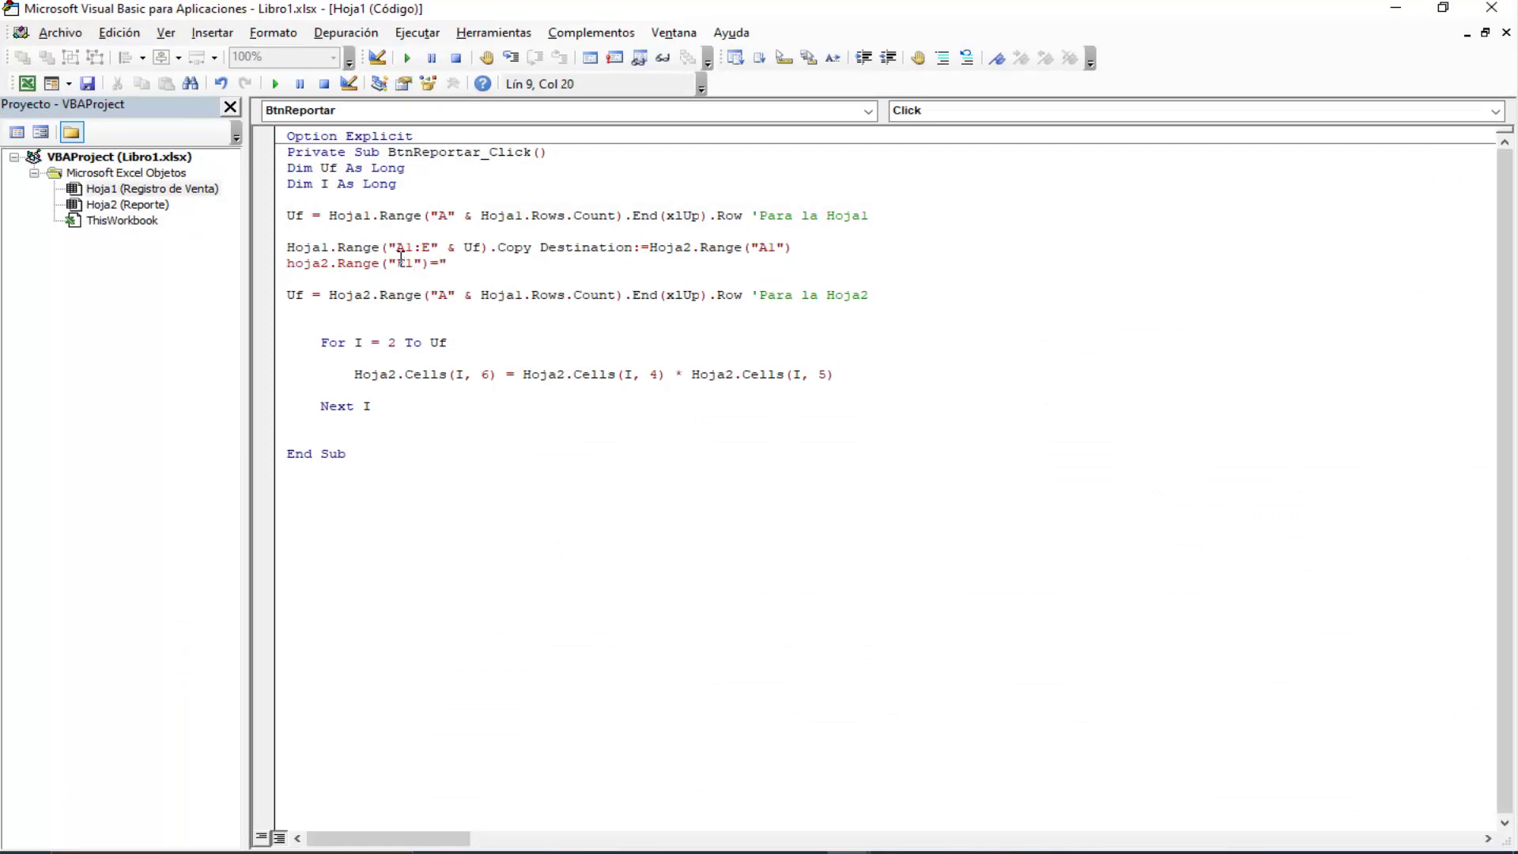
pyautogui.write('e')
pyautogui.press('Return')
pyautogui.click(429, 324)
pyautogui.click(27, 84)
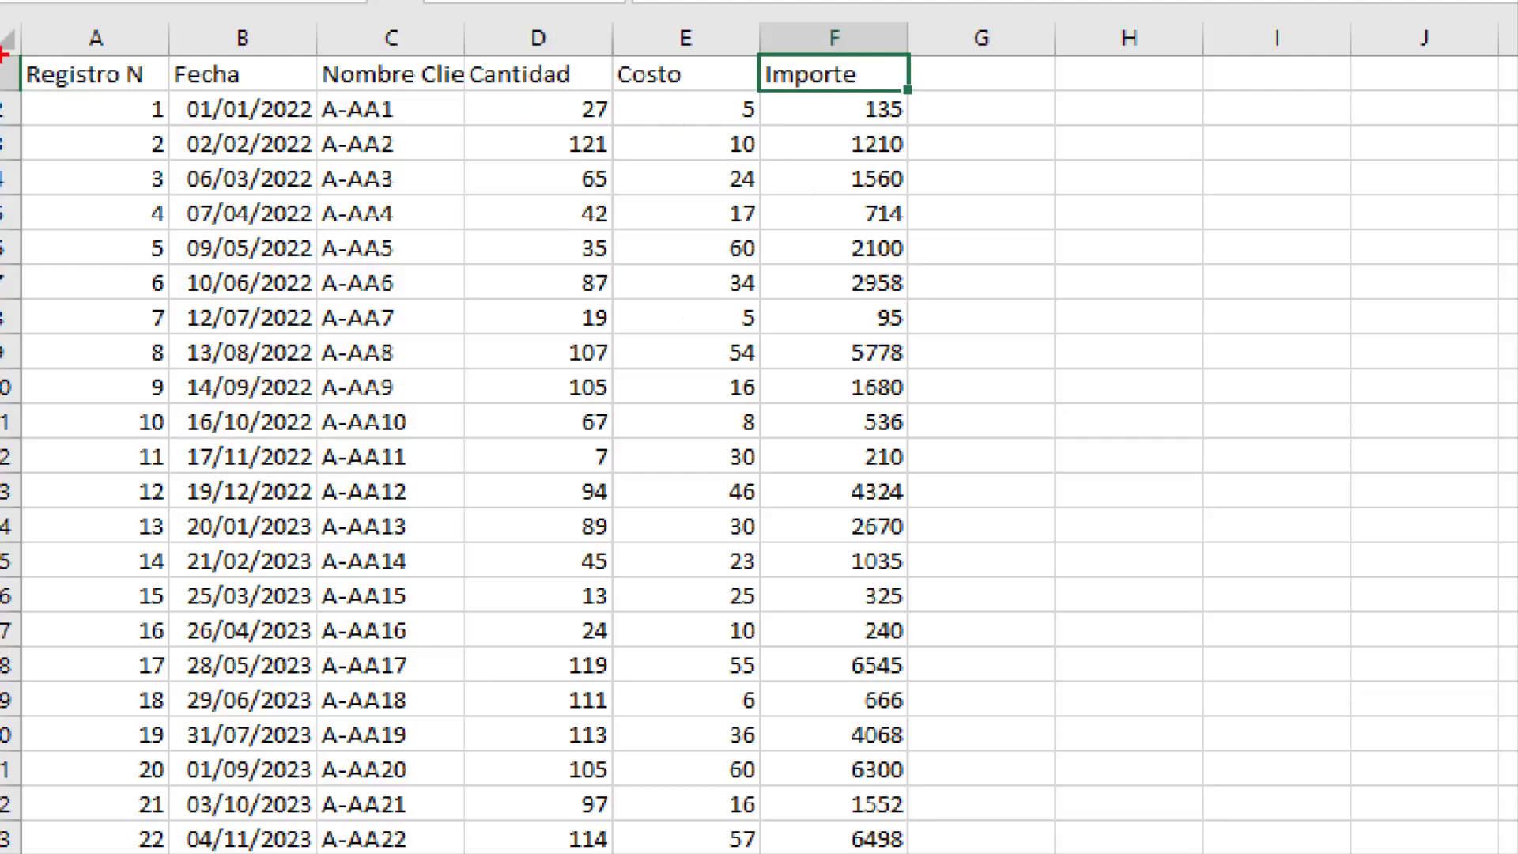
# Step: Inspect the row 2 Cantidad and Importe cells on Reporte, where Importe shows 135
pyautogui.moveTo(2, 55)
pyautogui.mouseDown()
pyautogui.moveTo(600, 544)
pyautogui.moveTo(739, 814)
pyautogui.moveTo(917, 853)
pyautogui.mouseUp()
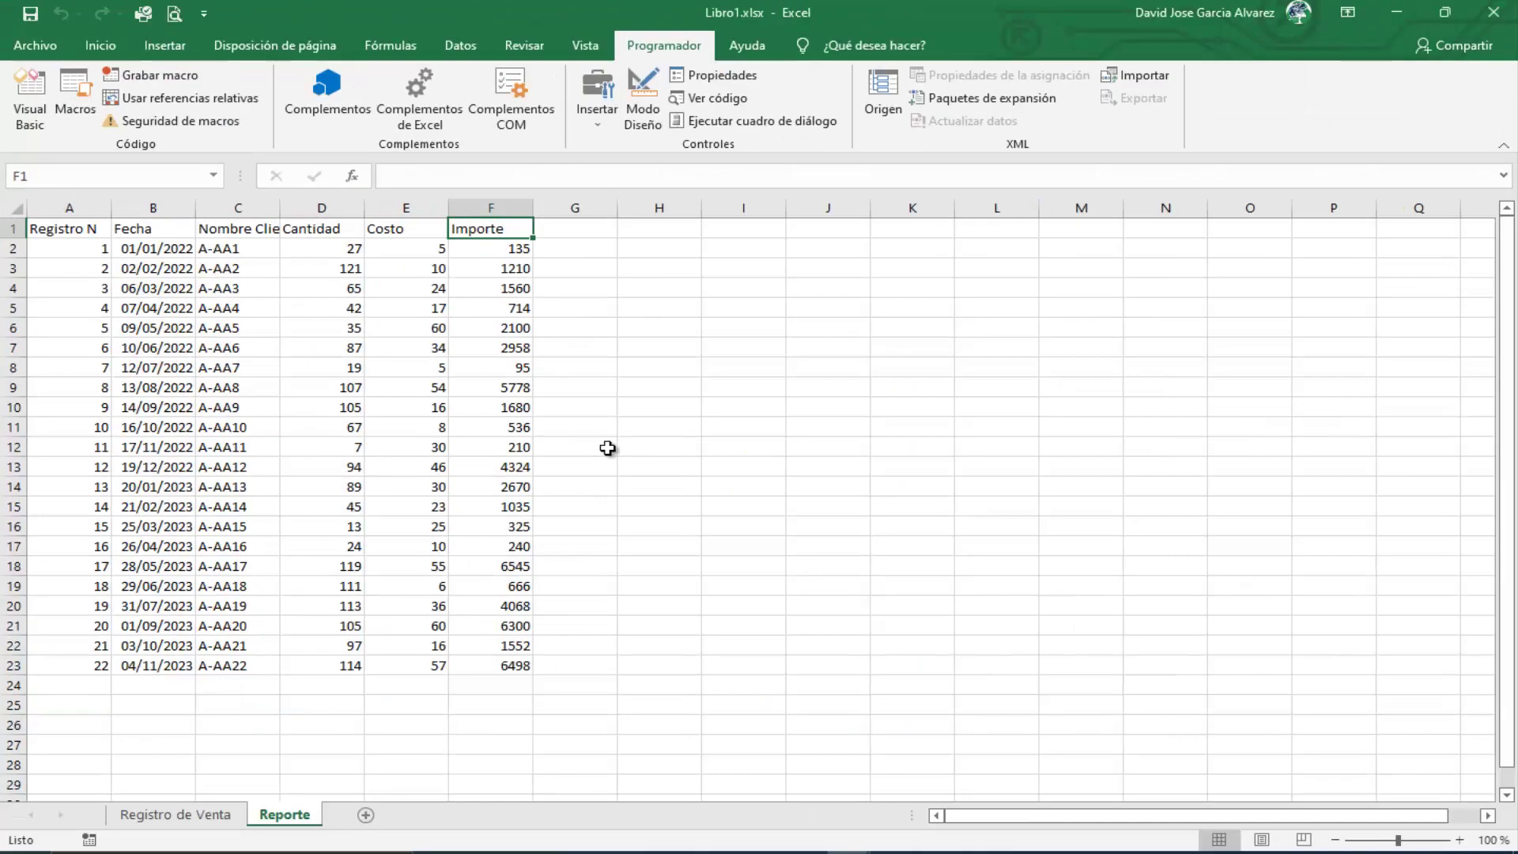
pyautogui.click(605, 447)
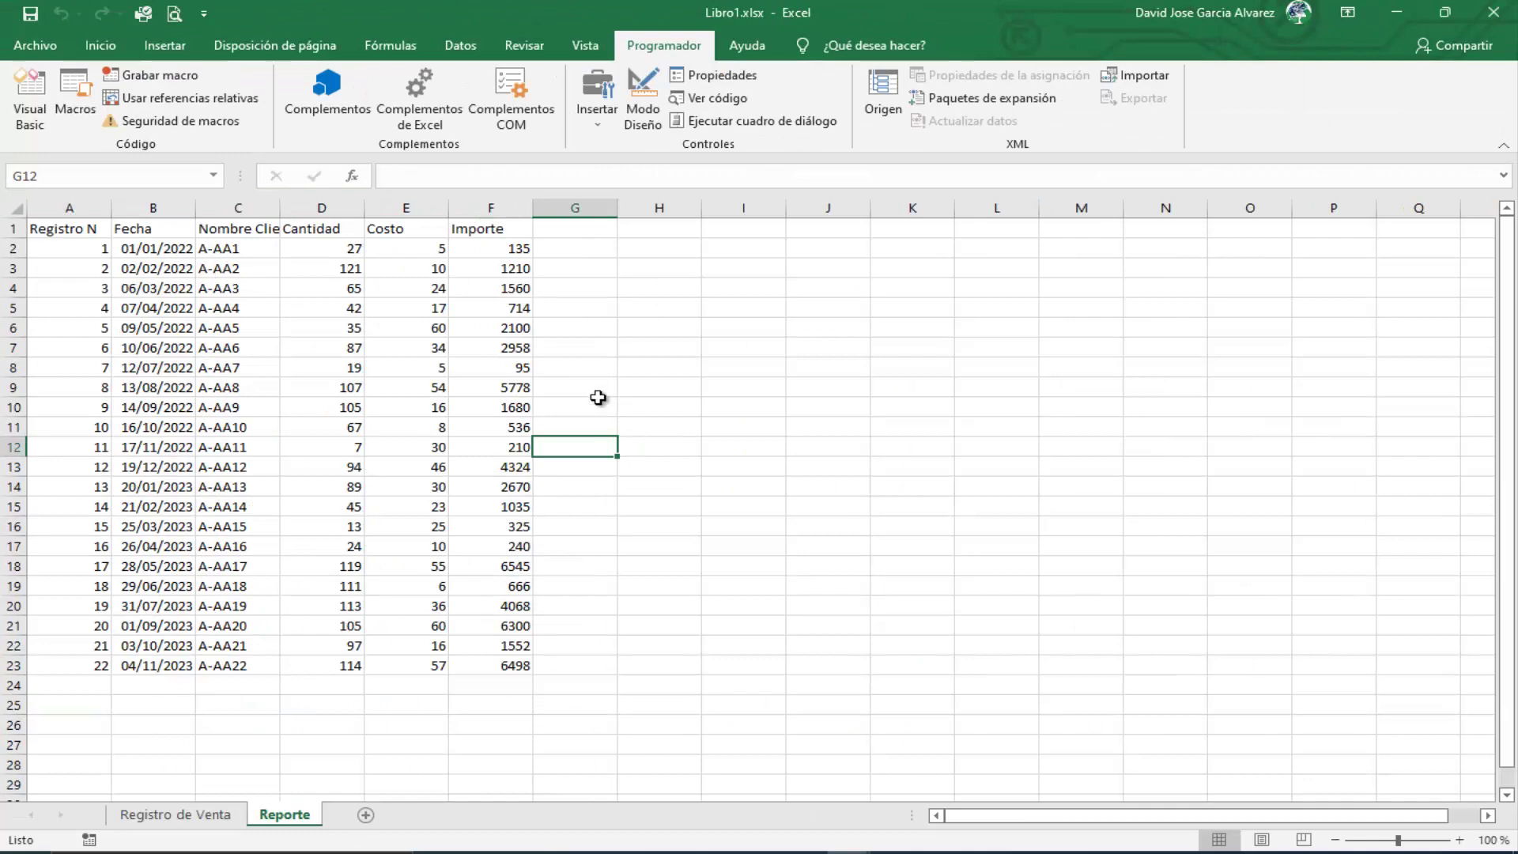
pyautogui.click(351, 248)
pyautogui.click(488, 247)
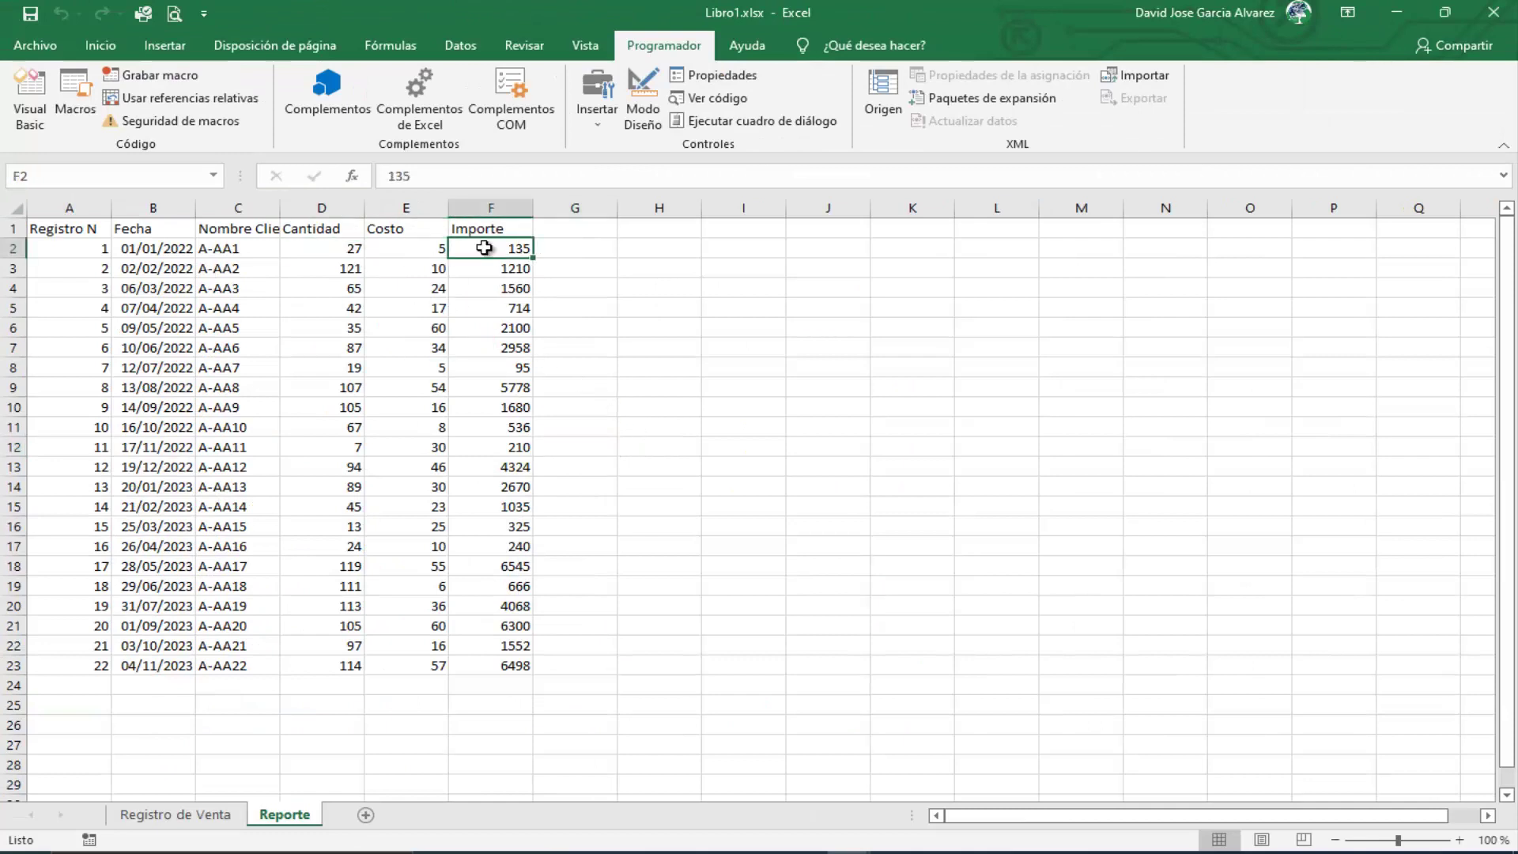
pyautogui.click(360, 248)
pyautogui.click(490, 248)
# Step: Review the Cantidad, Costo and Importe columns, with Importe running from 135 to 6498
pyautogui.click(334, 201)
pyautogui.click(406, 207)
pyautogui.click(491, 207)
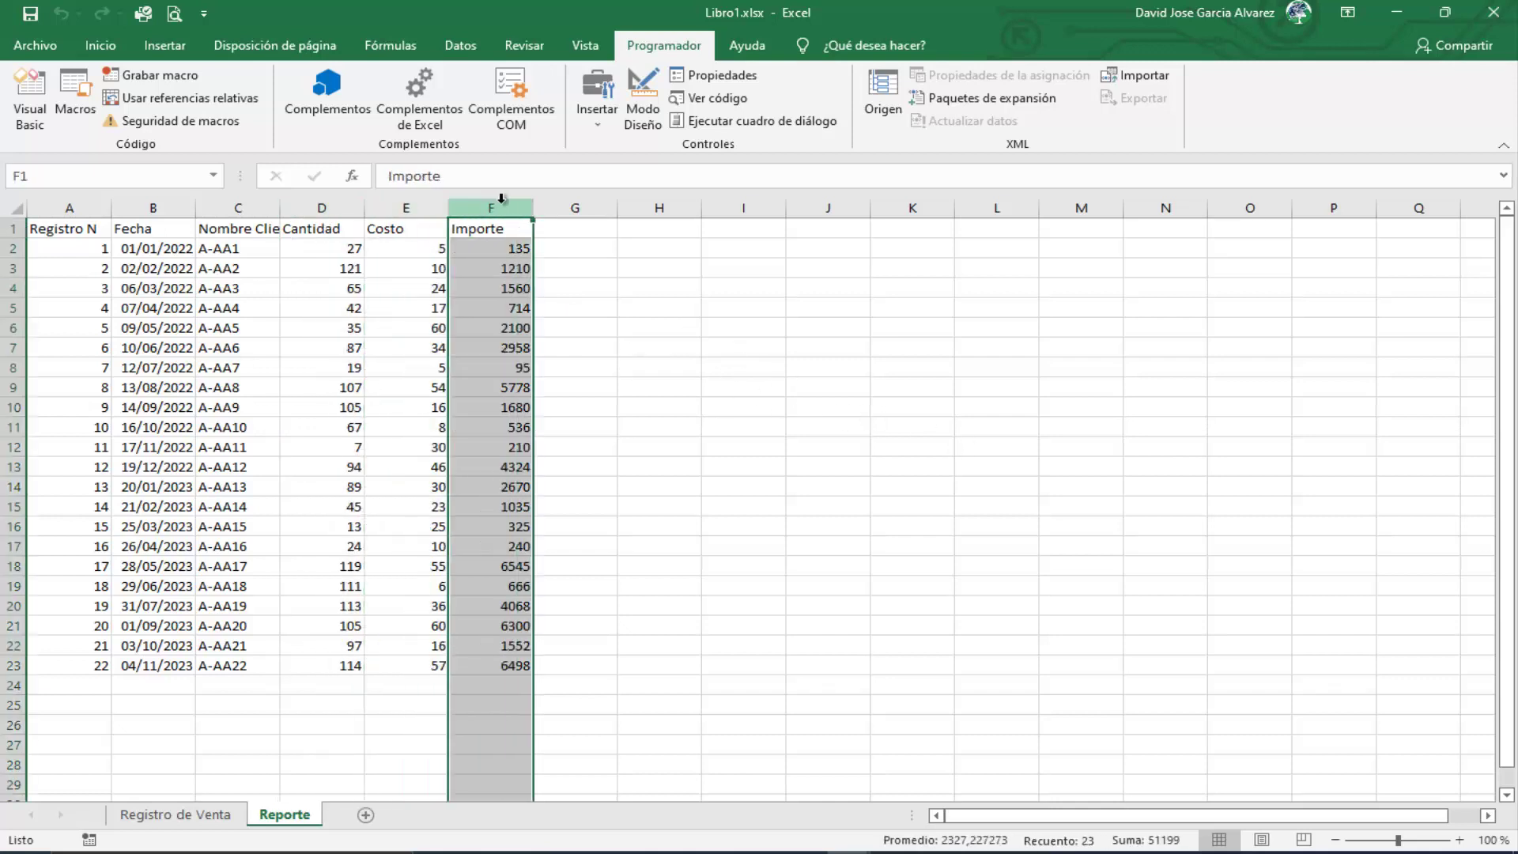
pyautogui.click(670, 340)
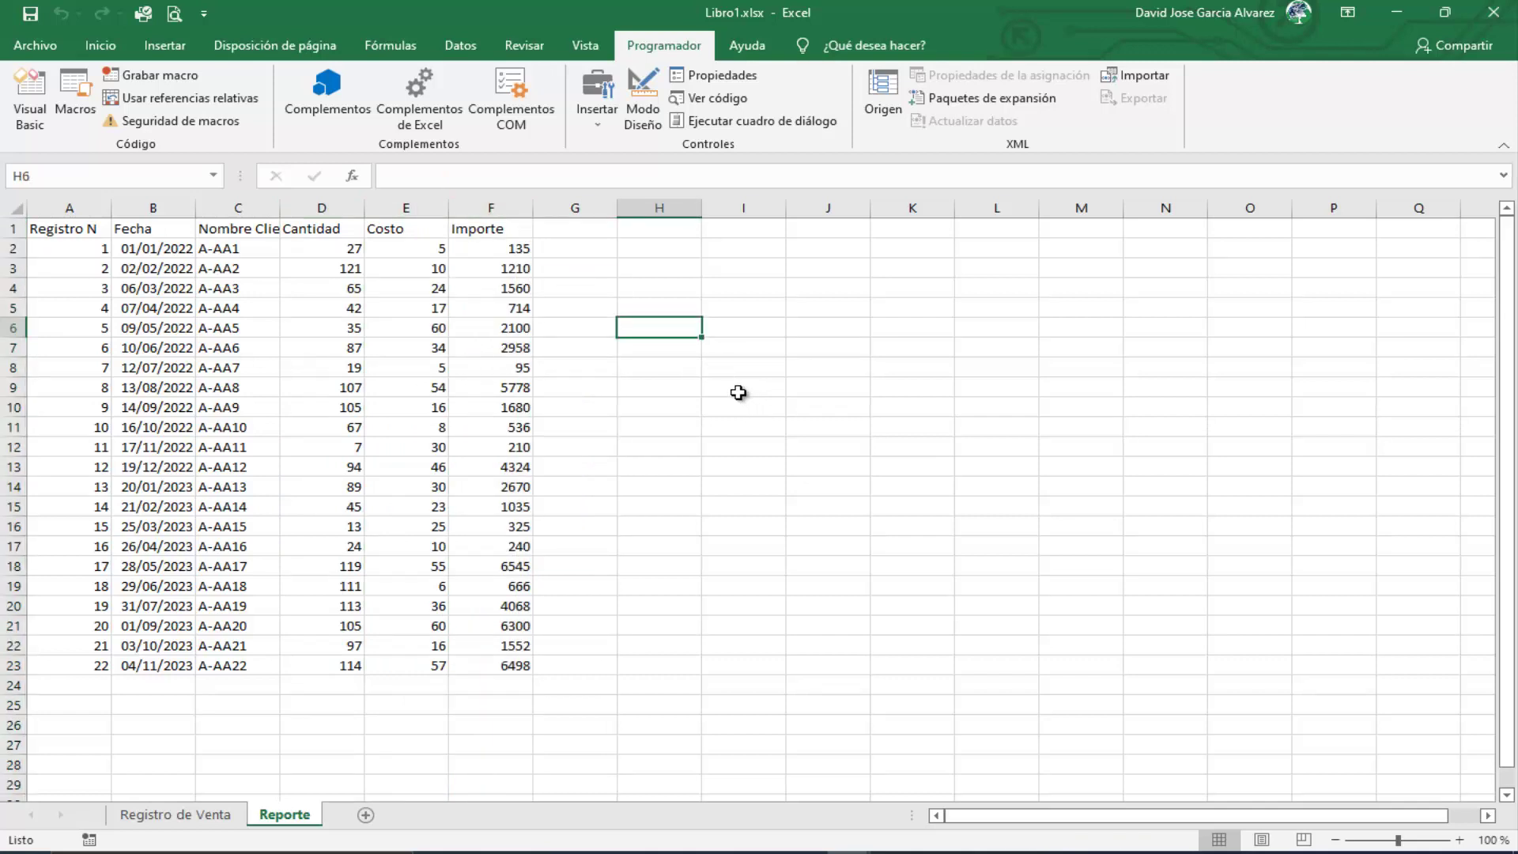
pyautogui.click(510, 252)
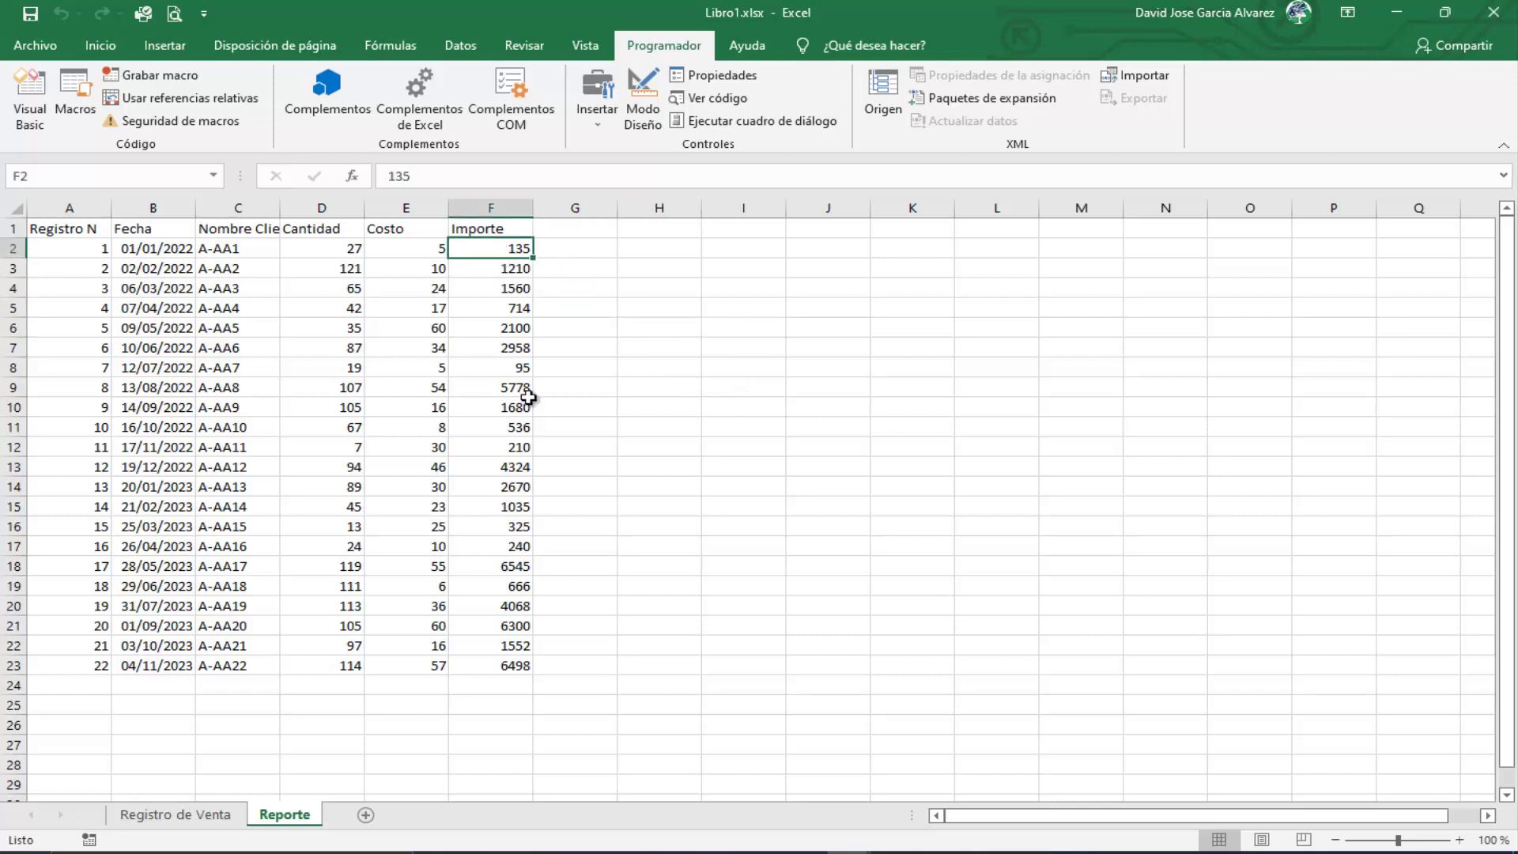
pyautogui.click(501, 667)
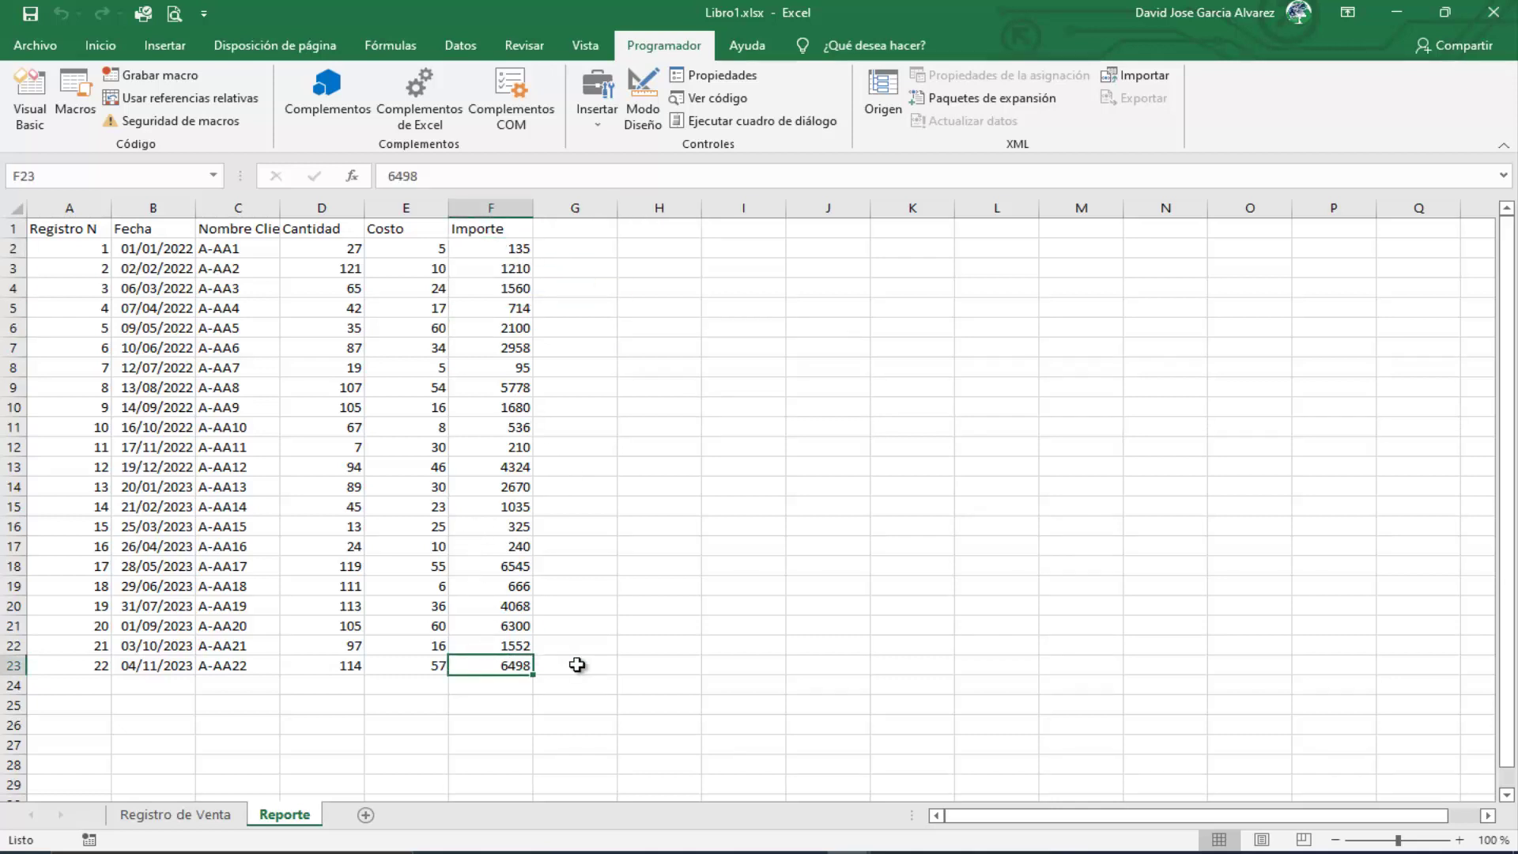
pyautogui.click(764, 591)
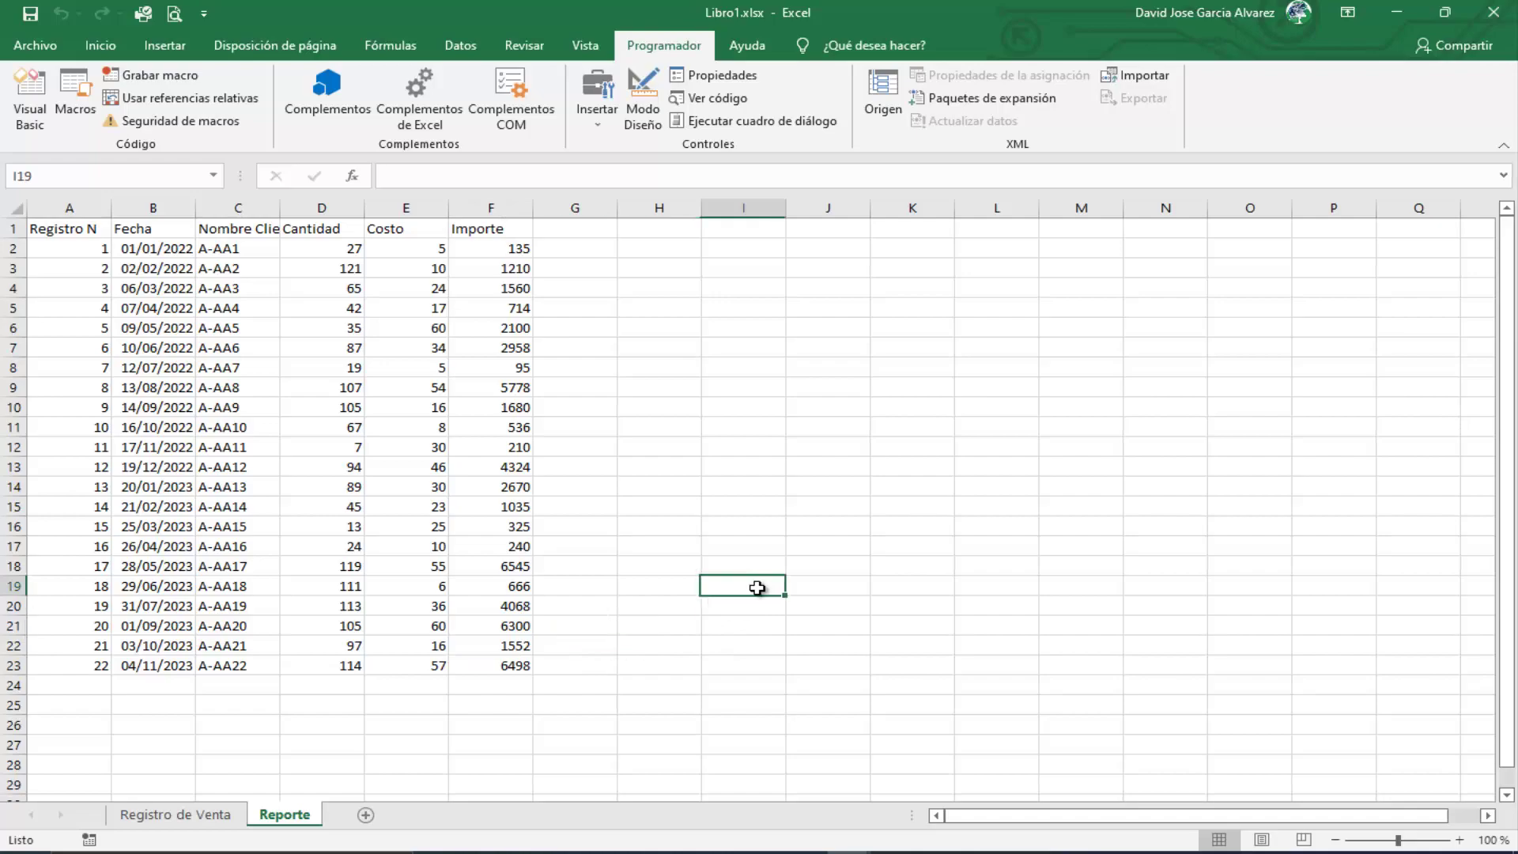
pyautogui.click(40, 125)
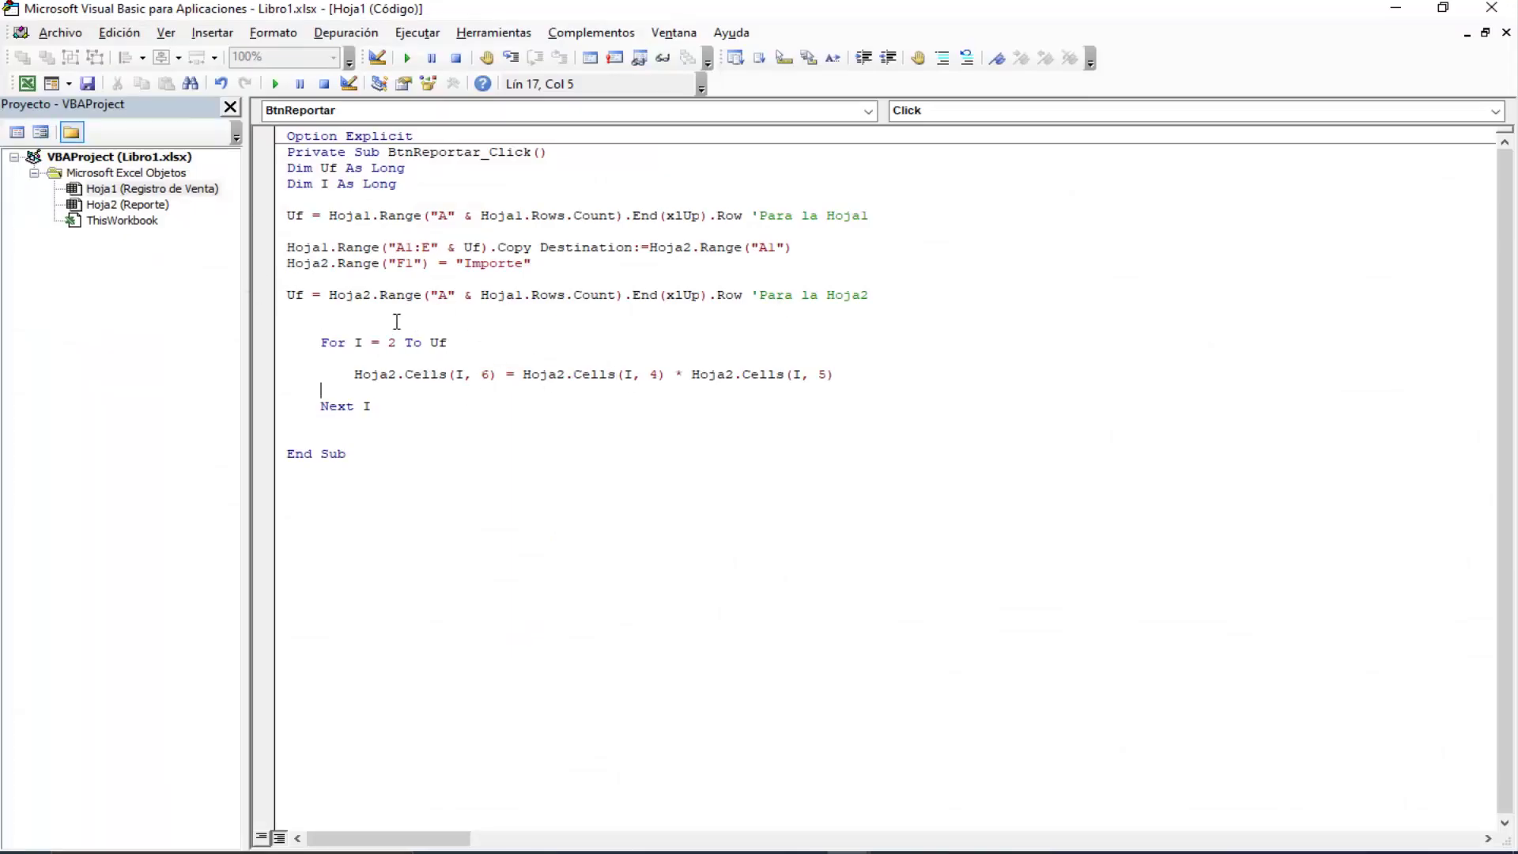
# Step: Start a new Hoja2.Columns line after the Next I loop
pyautogui.click(360, 316)
pyautogui.press('Return')
pyautogui.press('Return')
pyautogui.write('hoja2')
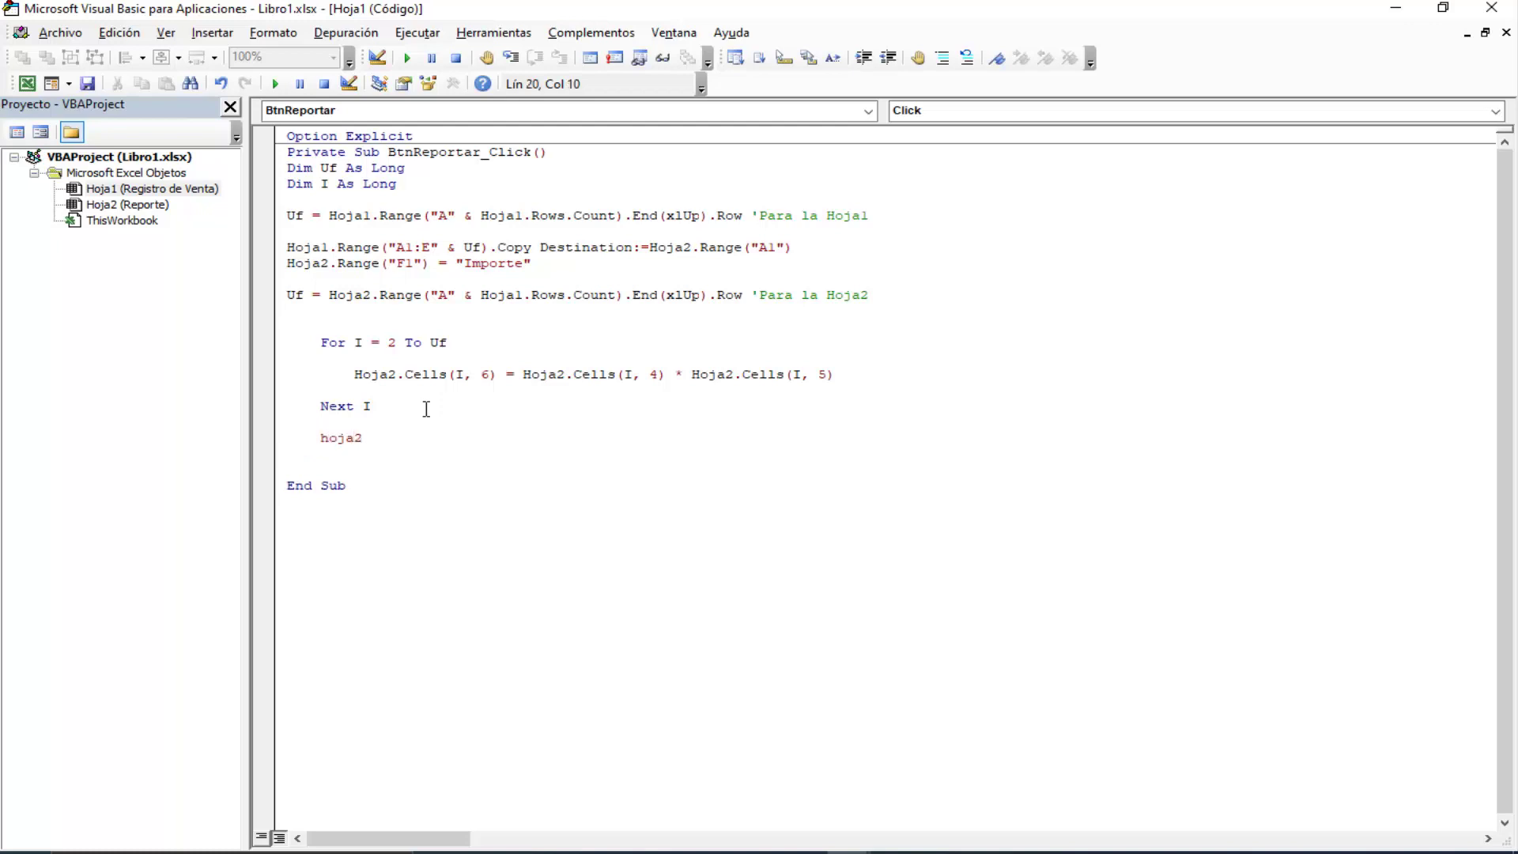
pyautogui.write('.col')
pyautogui.press('Tab')
# Step: Check the Reporte column order to confirm Importe is column 6
pyautogui.click(26, 85)
pyautogui.click(87, 228)
pyautogui.click(153, 208)
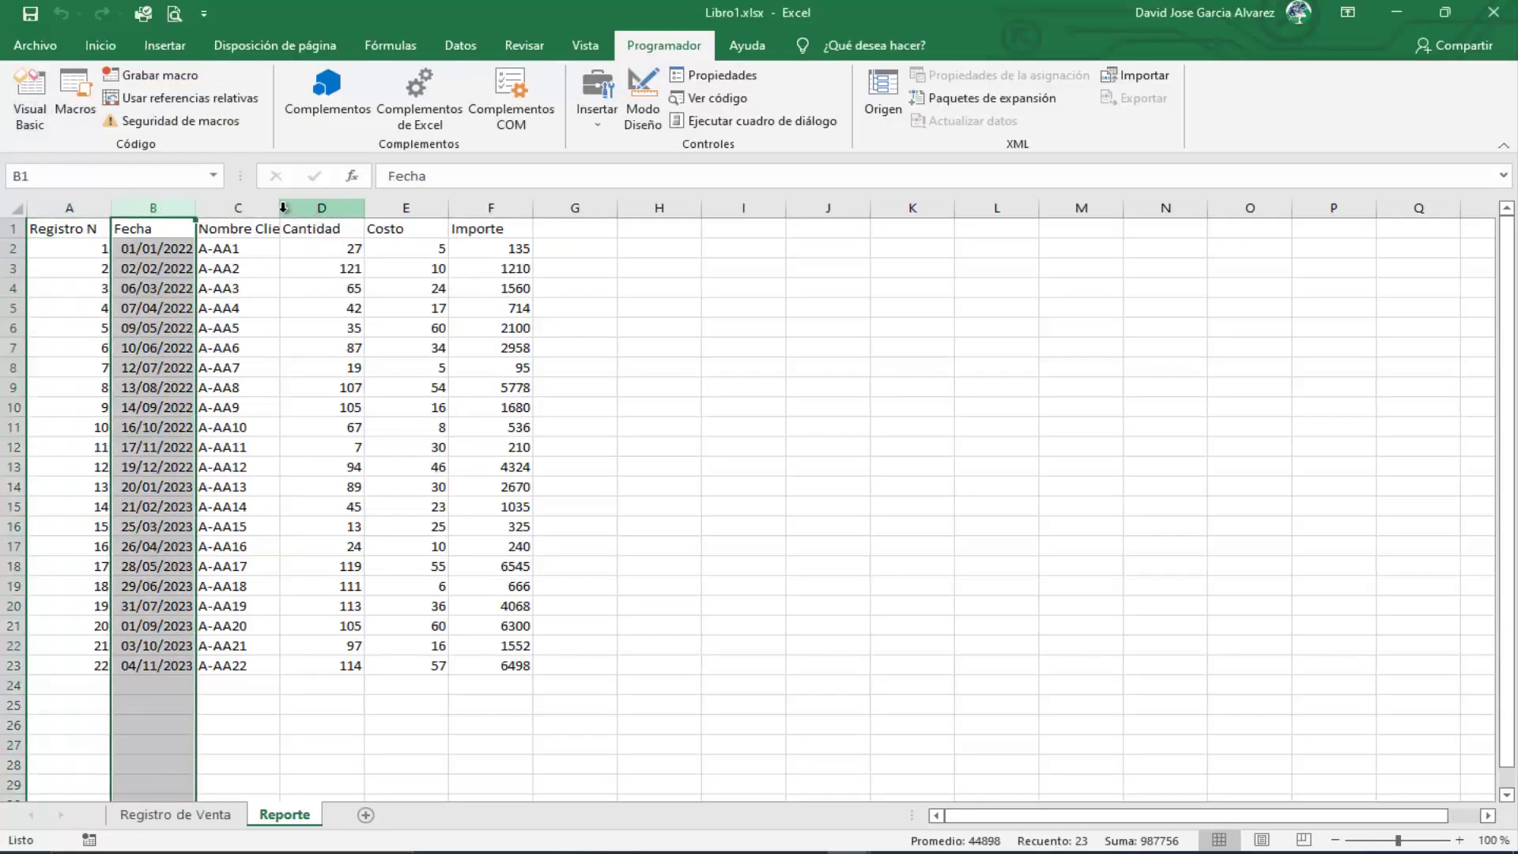
pyautogui.click(237, 207)
pyautogui.click(322, 208)
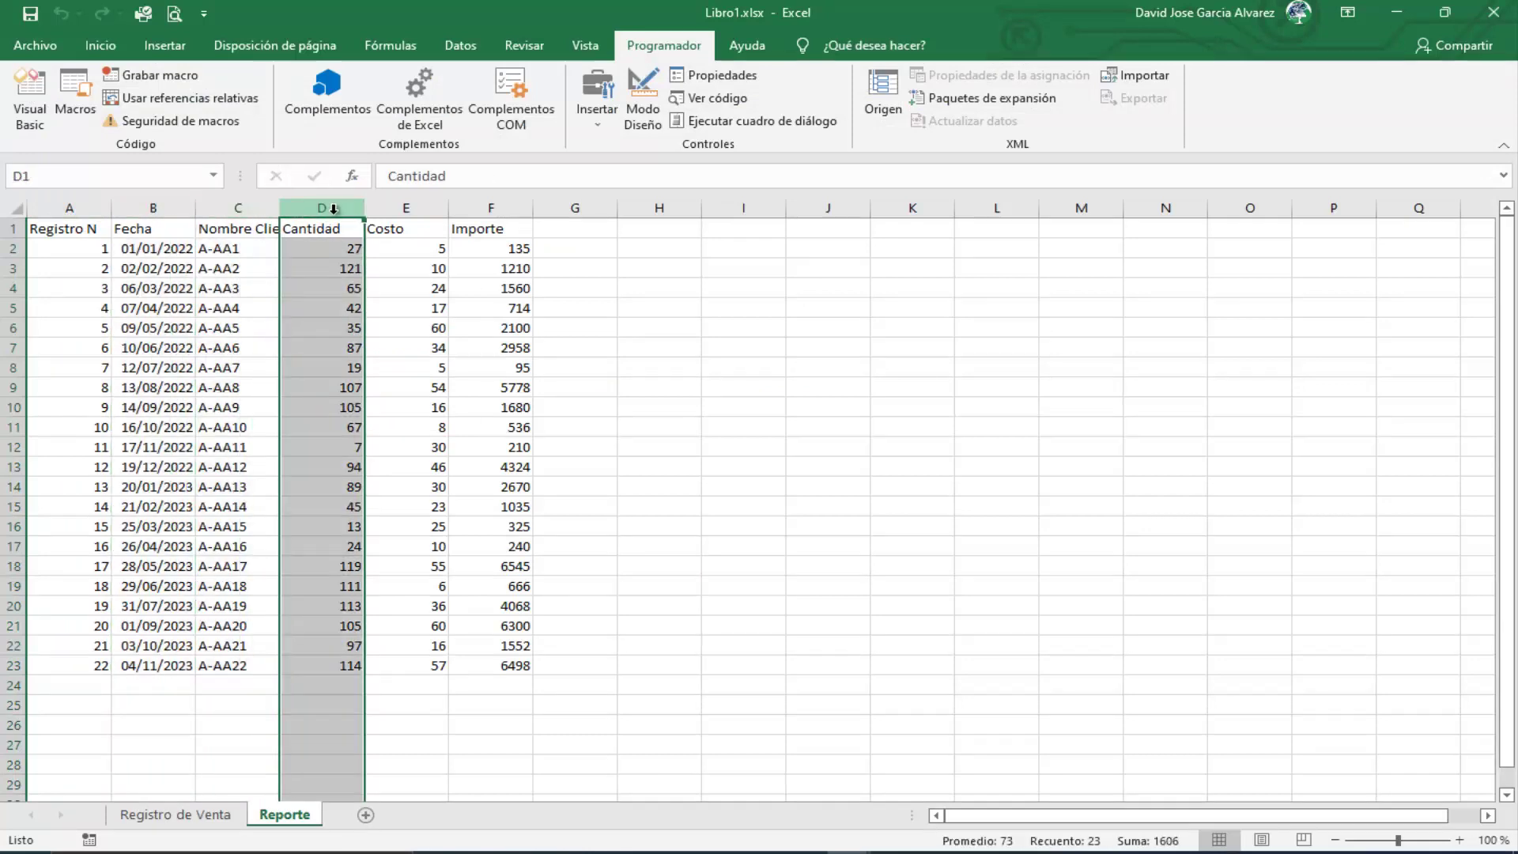
pyautogui.click(405, 208)
pyautogui.click(490, 209)
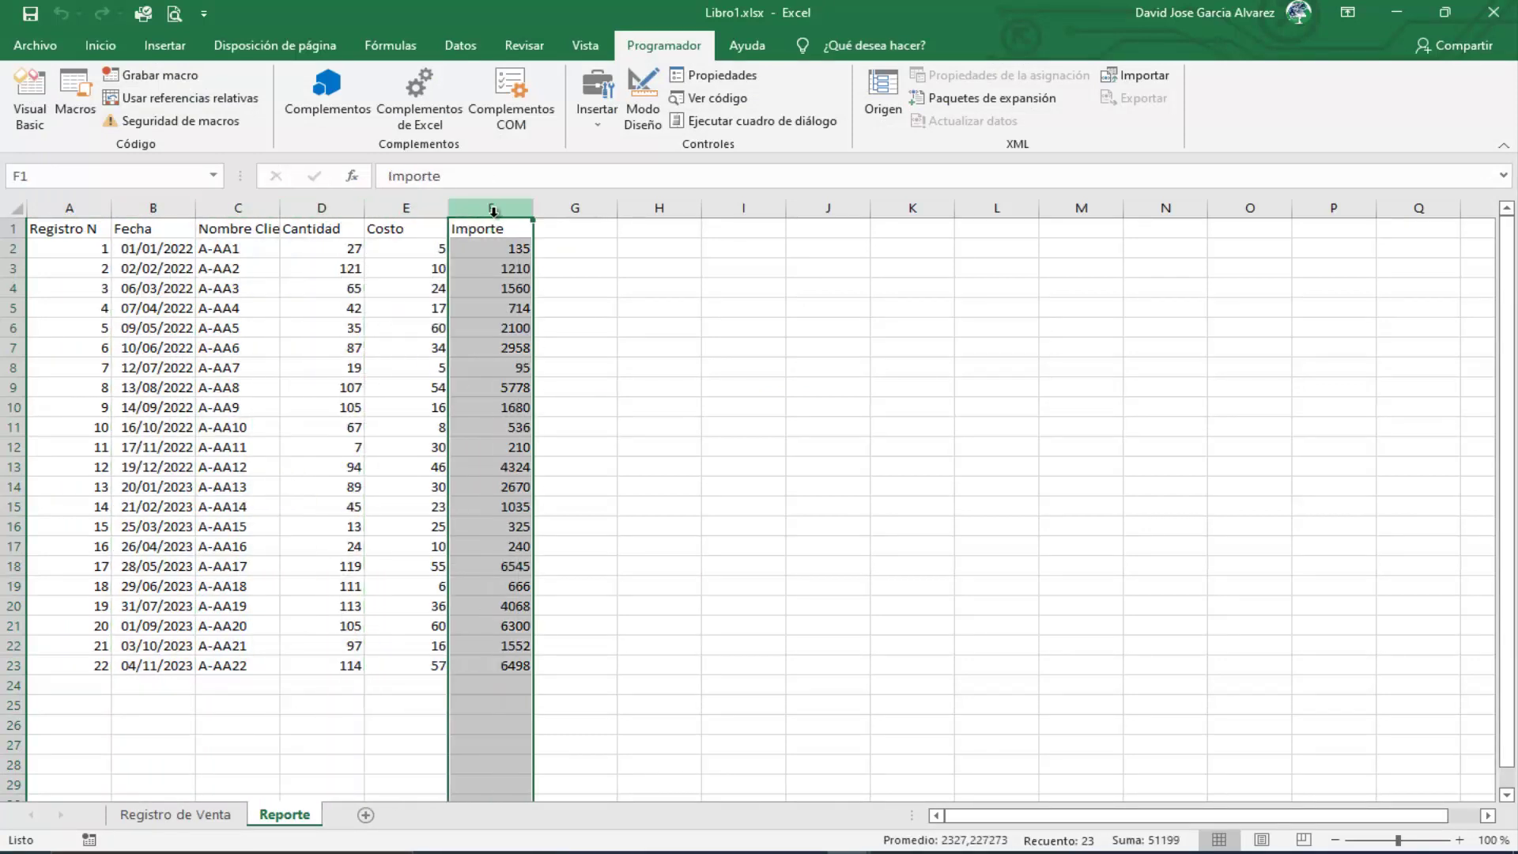
pyautogui.click(30, 95)
# Step: Finish the line as Hoja2.Columns(6).Format = "#,##0.00", test-run it, and dismiss error 438
pyautogui.write('6')
pyautogui.press('Right')
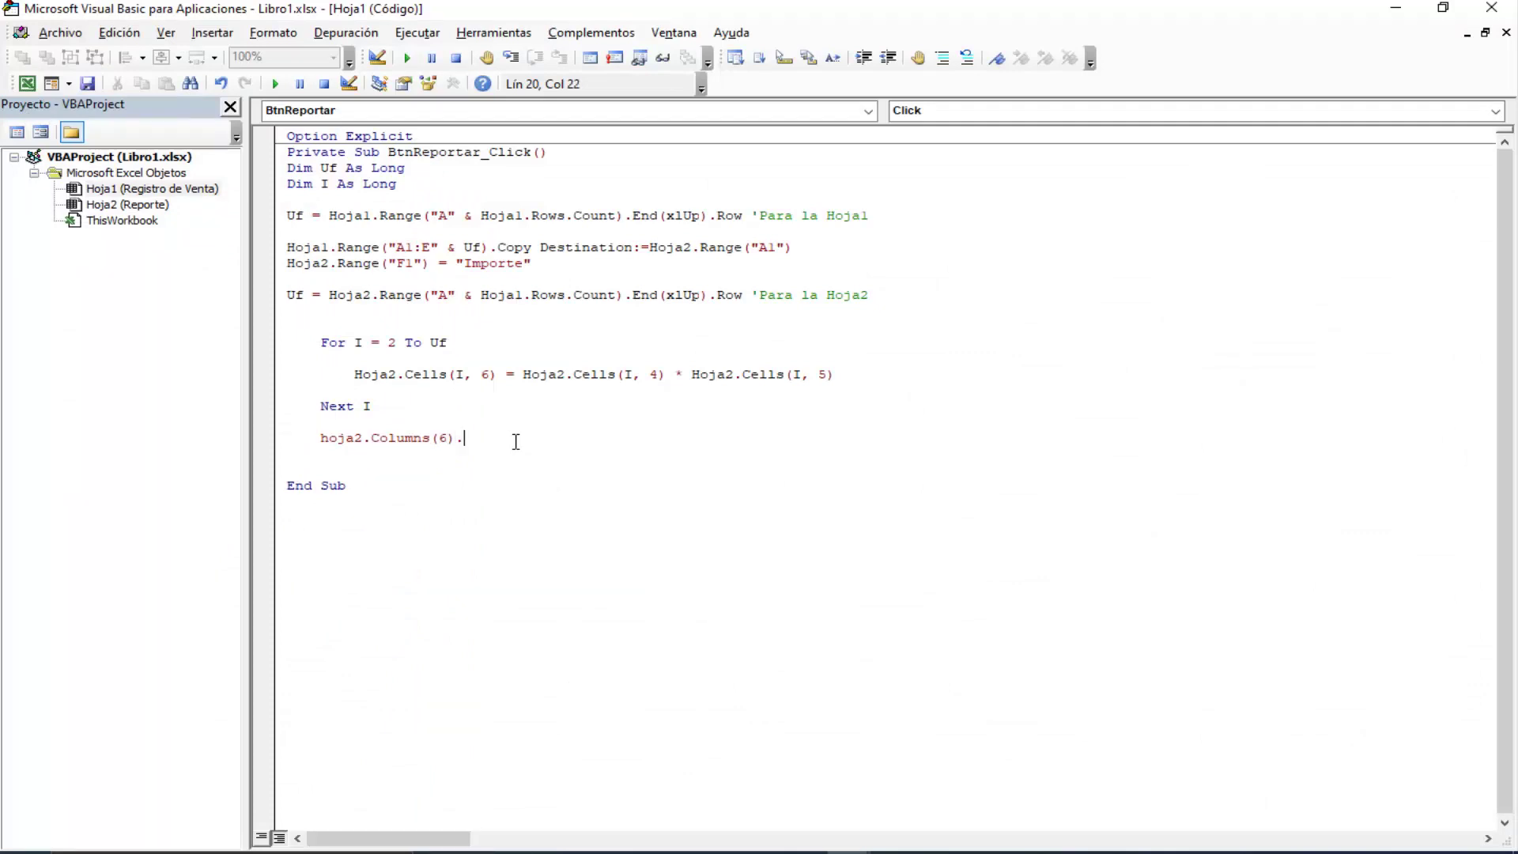
pyautogui.write('fo')
pyautogui.write('rm')
pyautogui.write('a')
pyautogui.press('Delete')
pyautogui.write('ma')
pyautogui.write('0.00"')
pyautogui.press('Down')
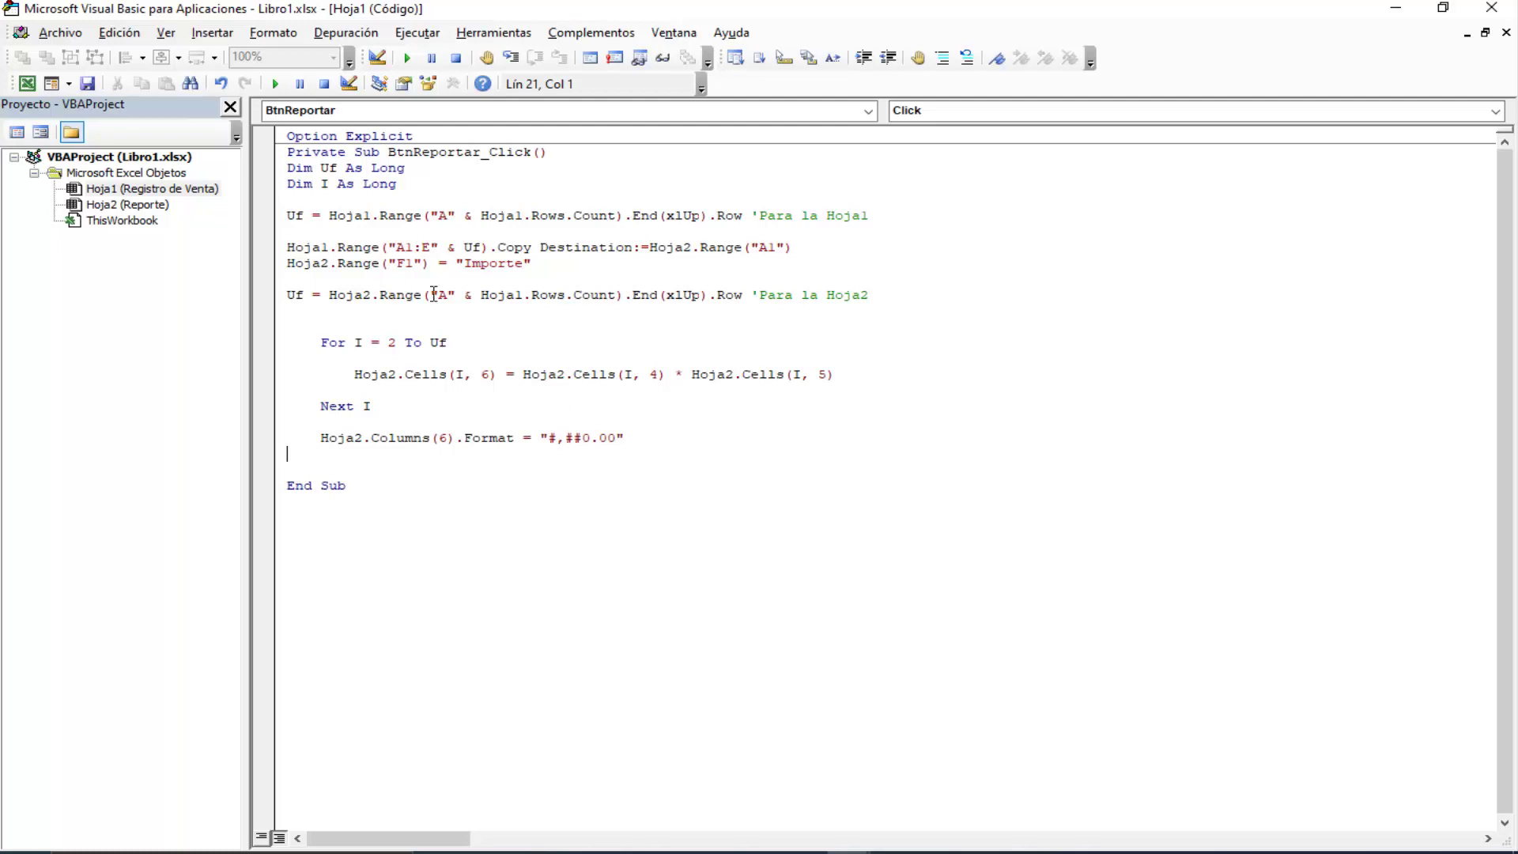
pyautogui.click(276, 85)
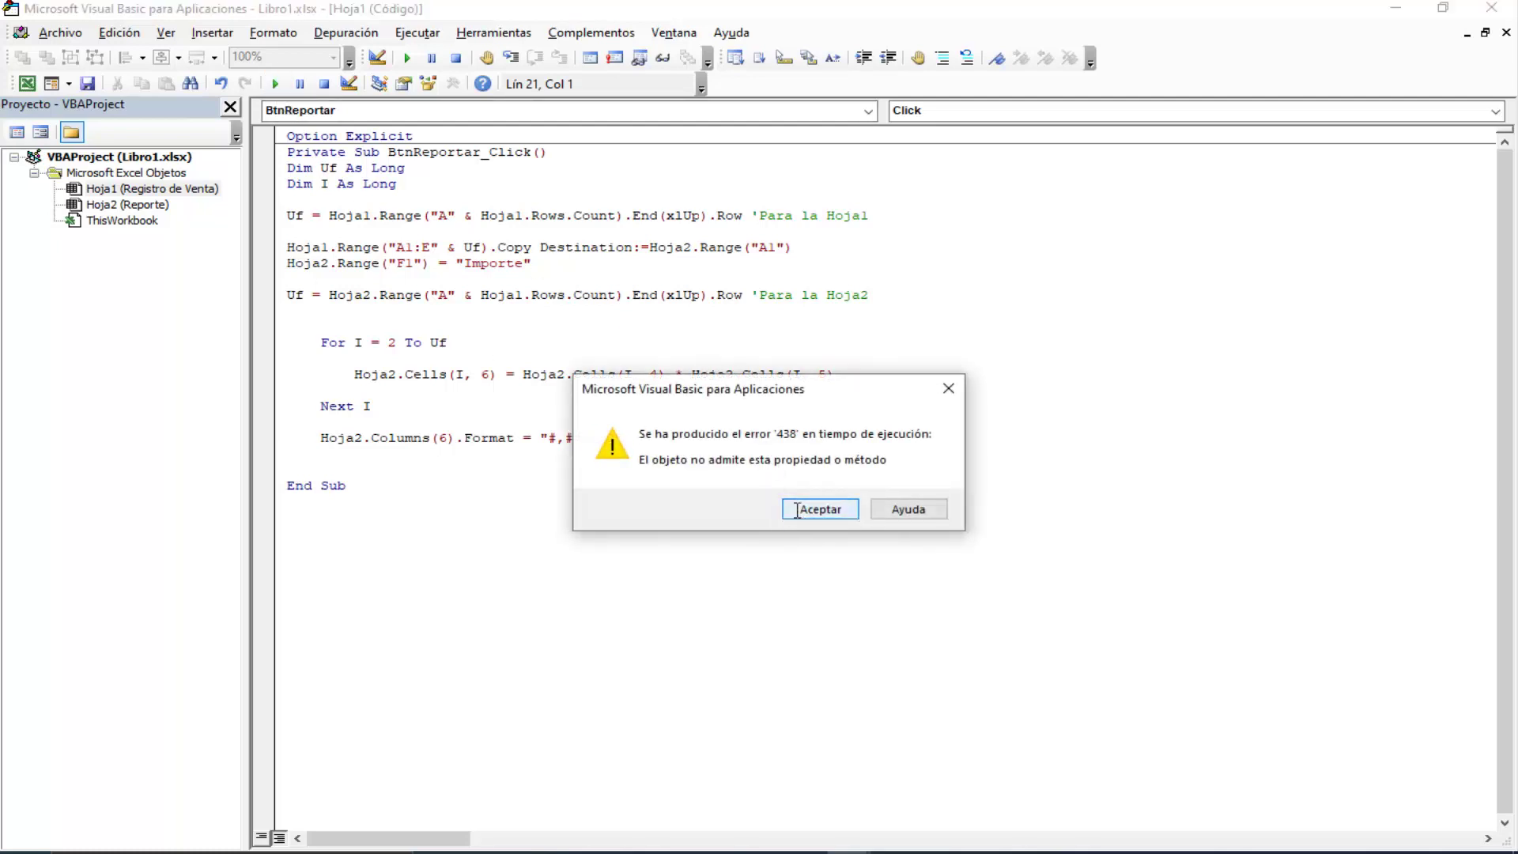
pyautogui.click(846, 509)
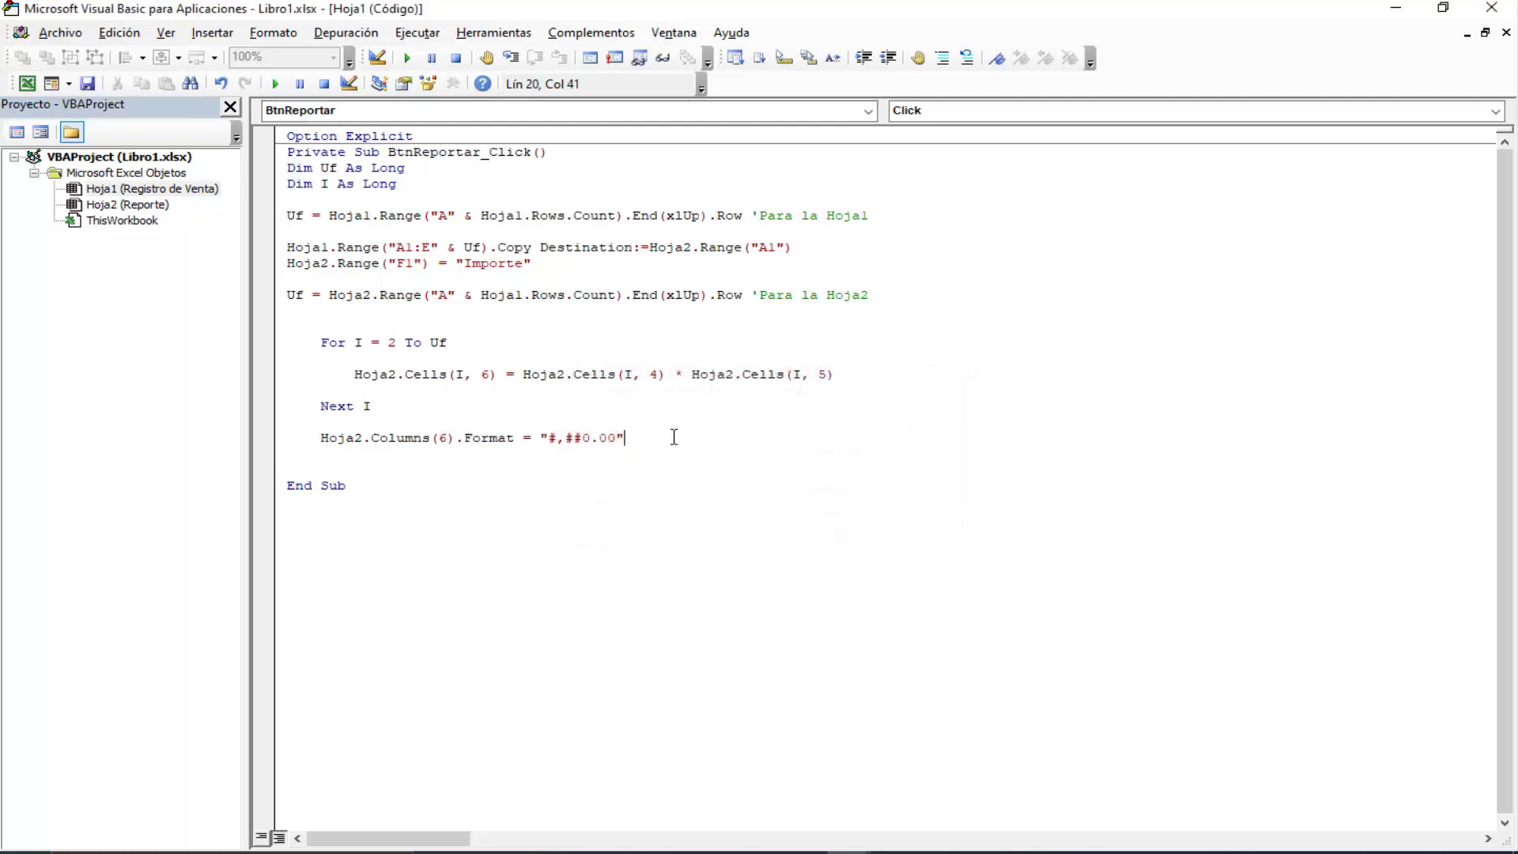
# Step: Rewrite the post-loop line as Hoja2.Range("F:F").NumberFormat = "#,##0.00"
pyautogui.press('BackSpace')
pyautogui.press('BackSpace')
pyautogui.press('BackSpace')
pyautogui.press('BackSpace')
pyautogui.press('BackSpace')
pyautogui.press('BackSpace')
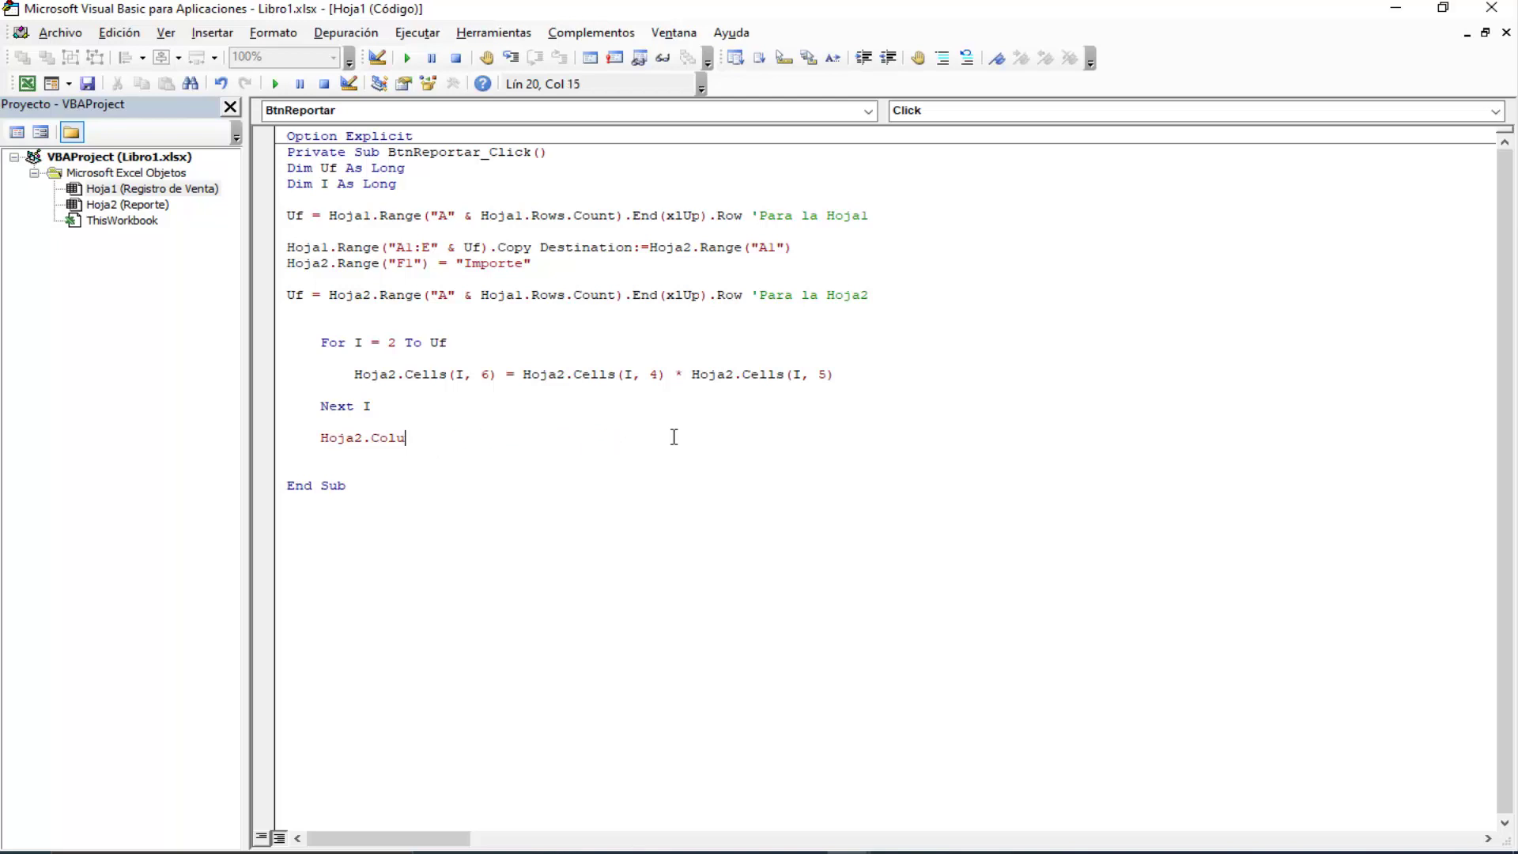
pyautogui.write('.')
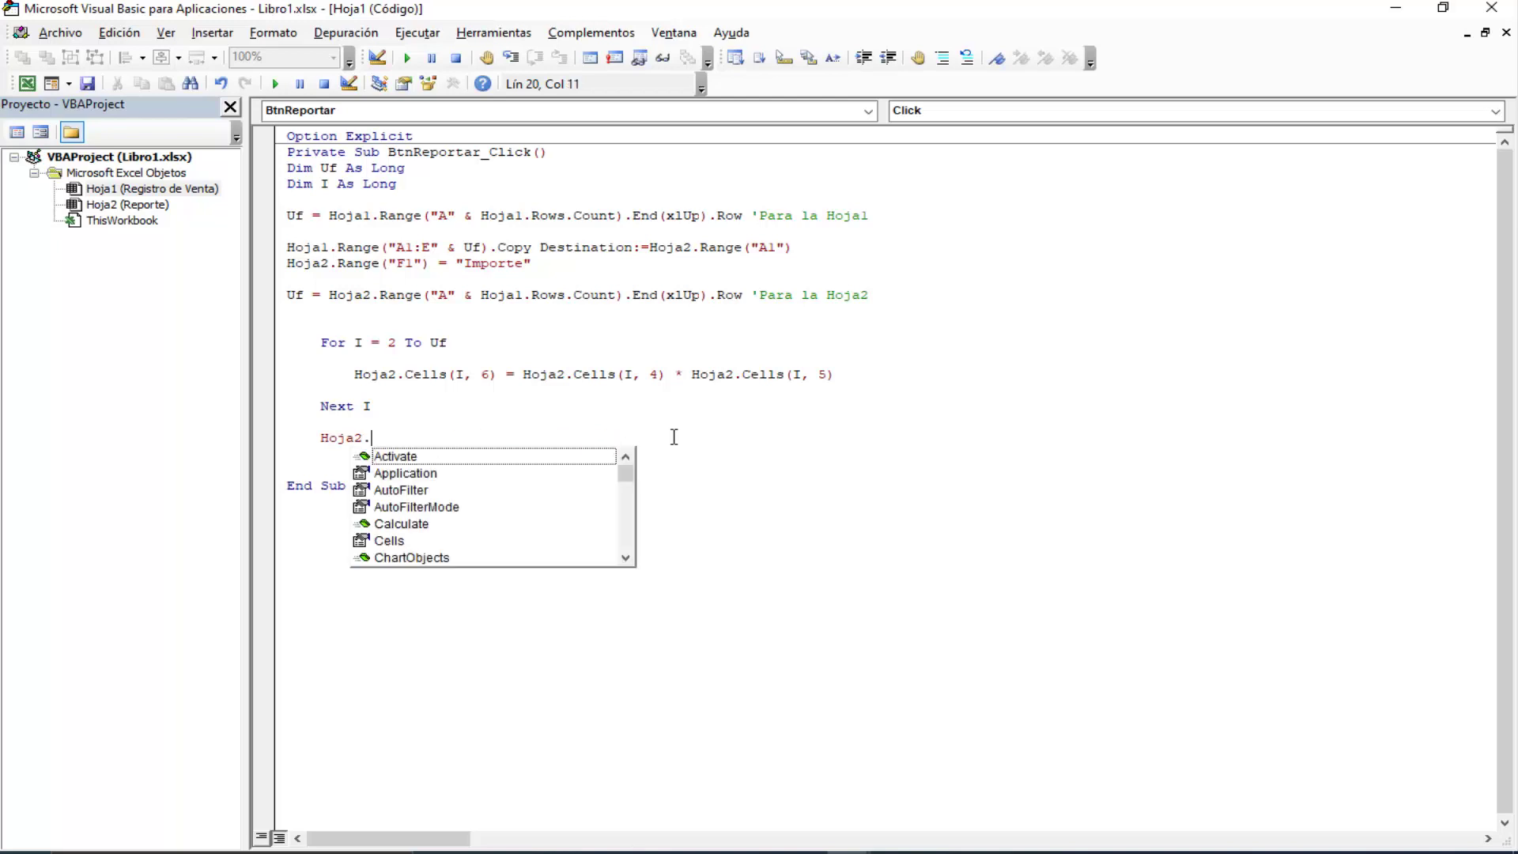
pyautogui.write('Range()')
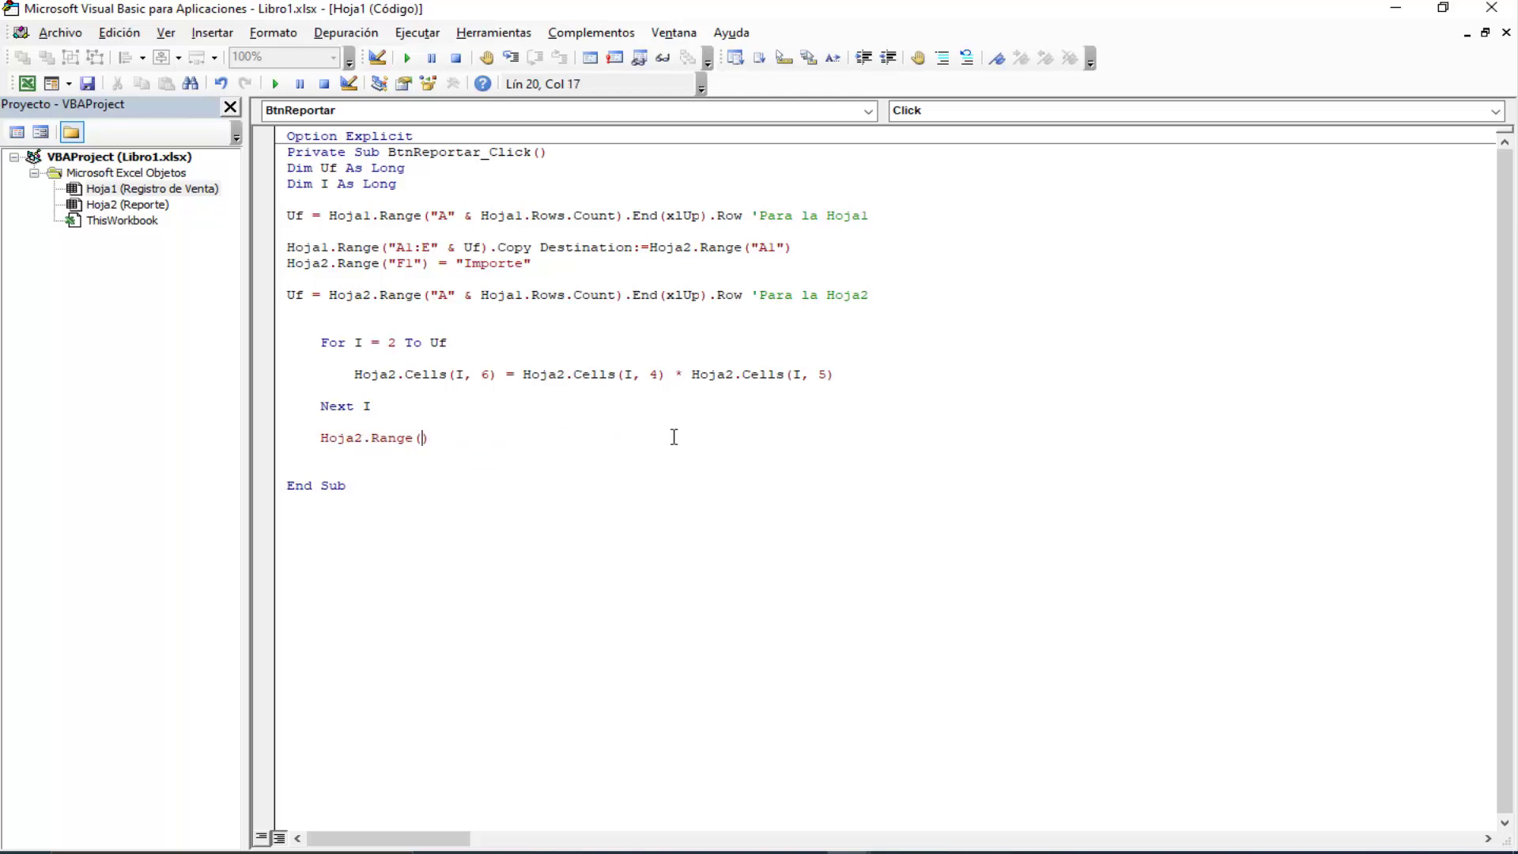
pyautogui.write('"')
pyautogui.write('F')
pyautogui.write('.num')
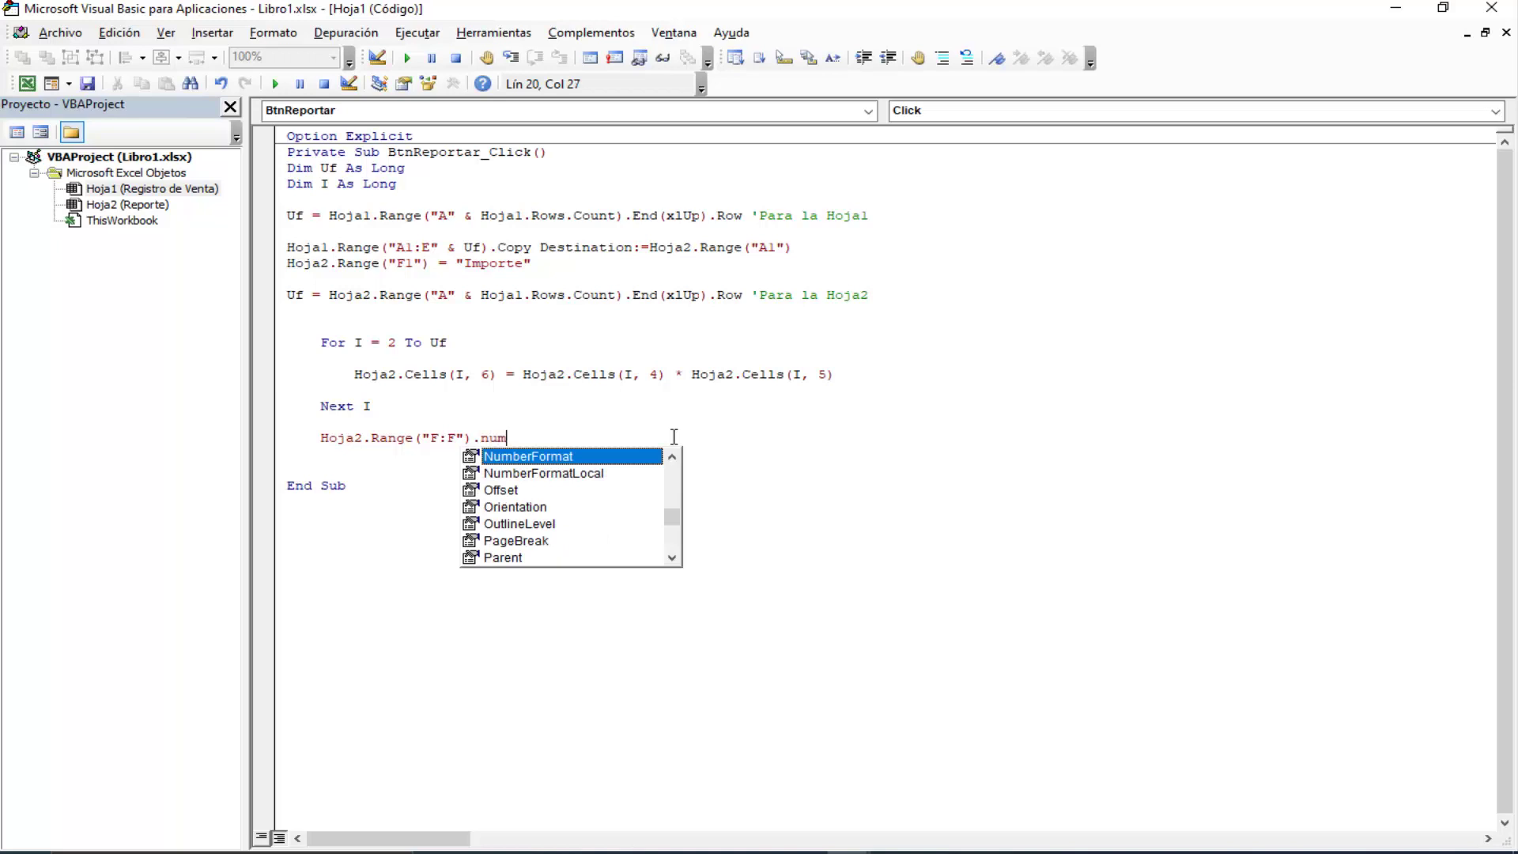
pyautogui.press('Tab')
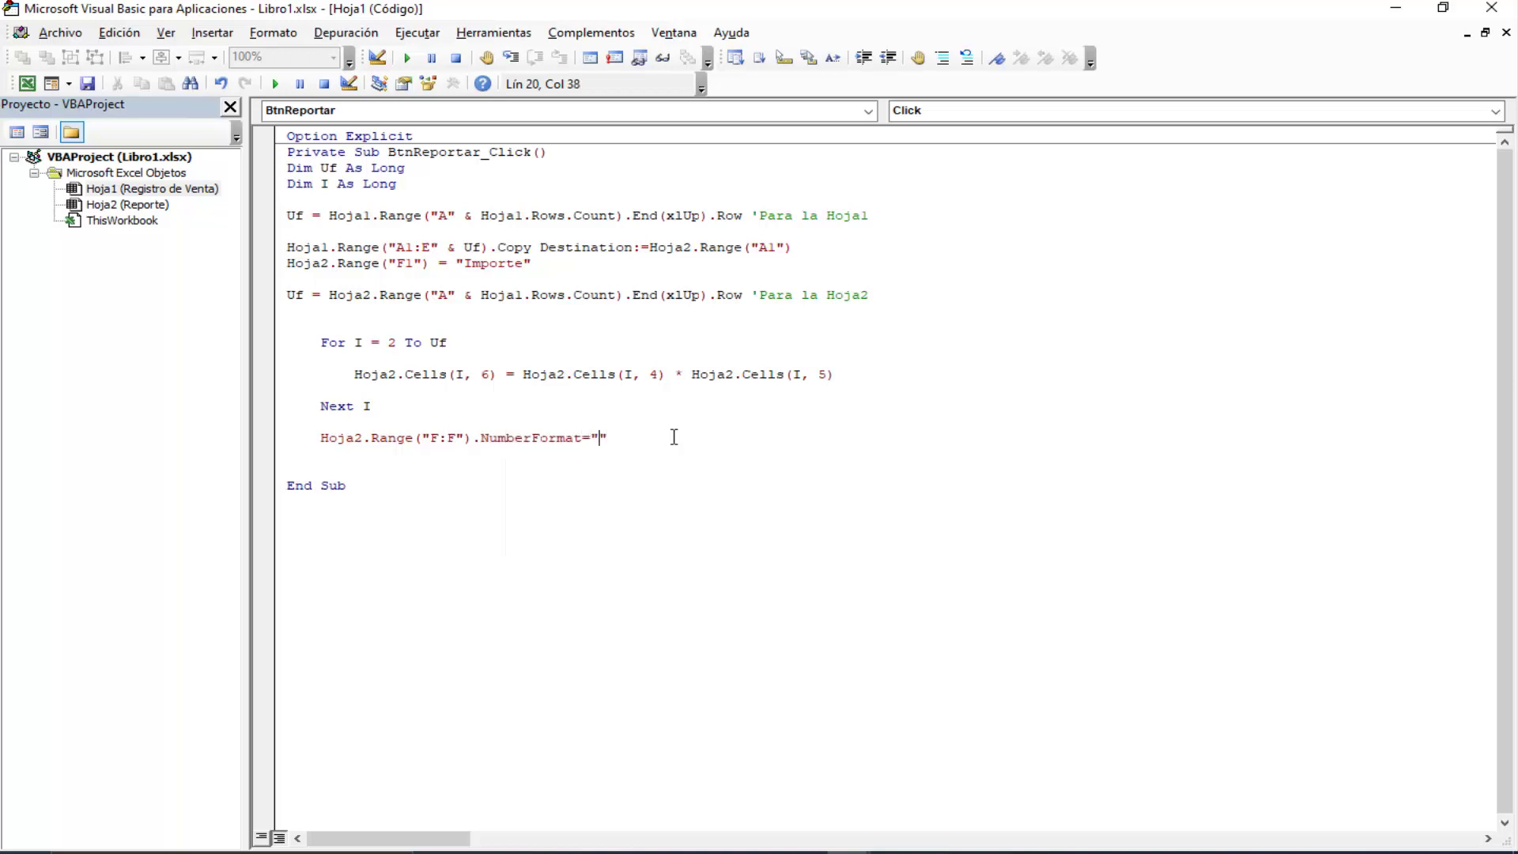
pyautogui.write('#,##0.00')
pyautogui.press('Down')
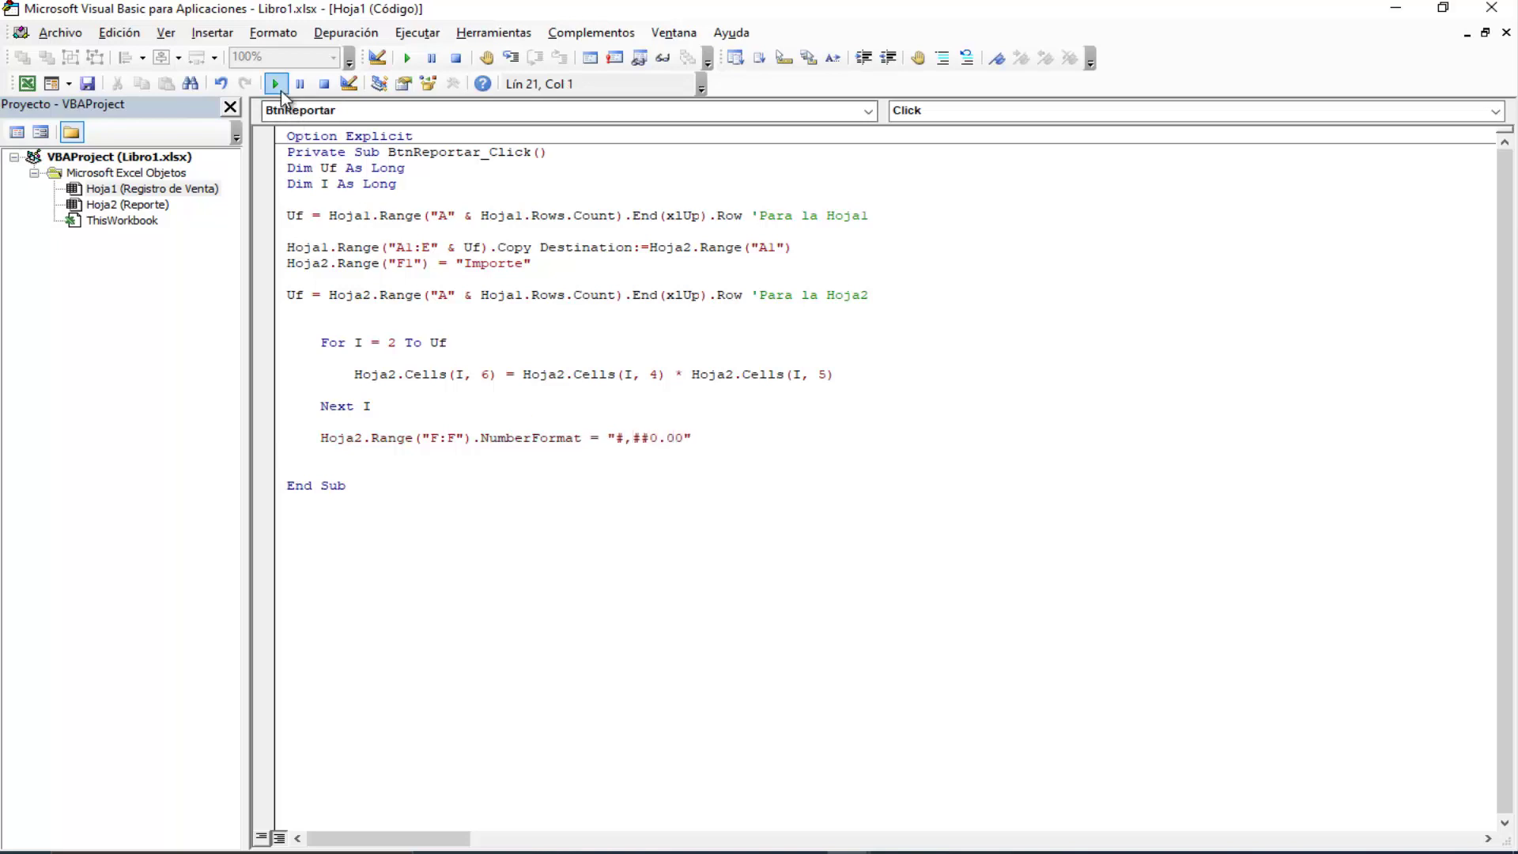
# Step: Run the macro and select Importe values F2:F23 to check the 1.210,00-style formatting
pyautogui.click(26, 91)
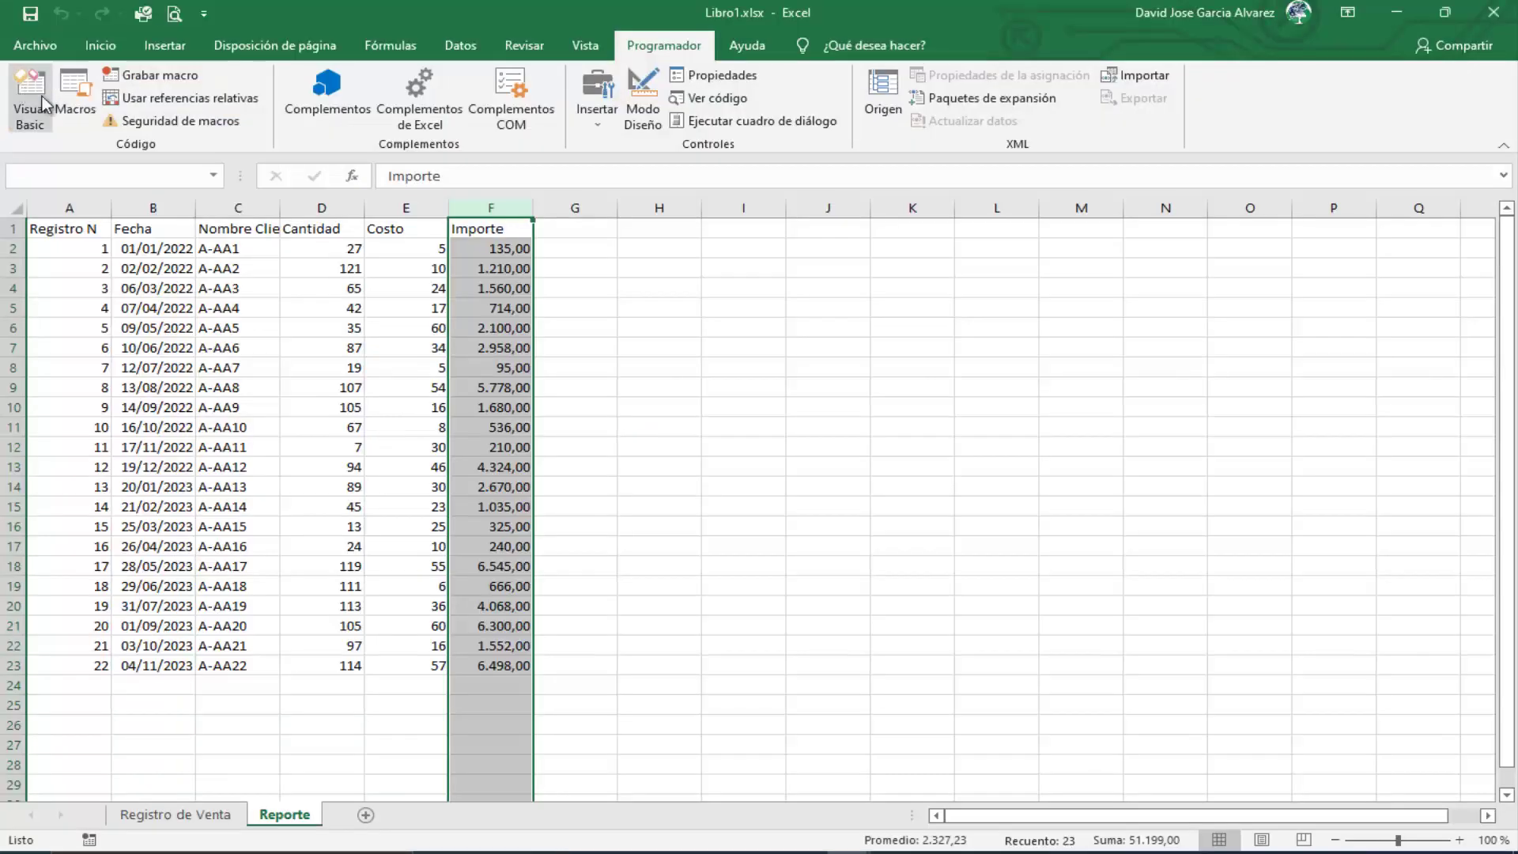
pyautogui.click(558, 464)
pyautogui.moveTo(502, 247)
pyautogui.mouseDown()
pyautogui.moveTo(481, 496)
pyautogui.moveTo(545, 688)
pyautogui.mouseUp()
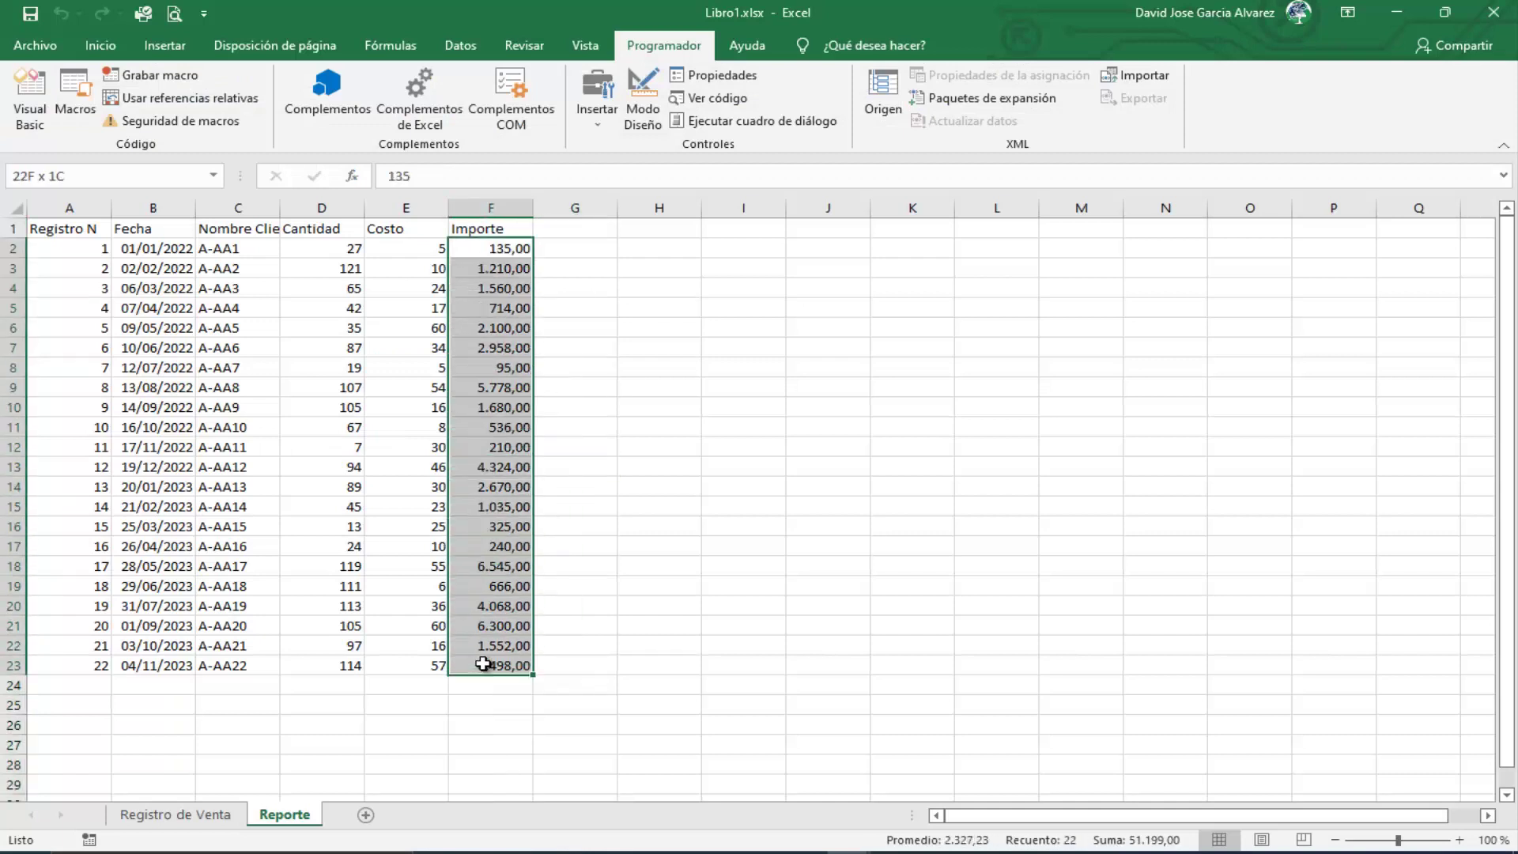
pyautogui.moveTo(648, 624); pyautogui.dragTo(648, 467)
pyautogui.click(743, 585)
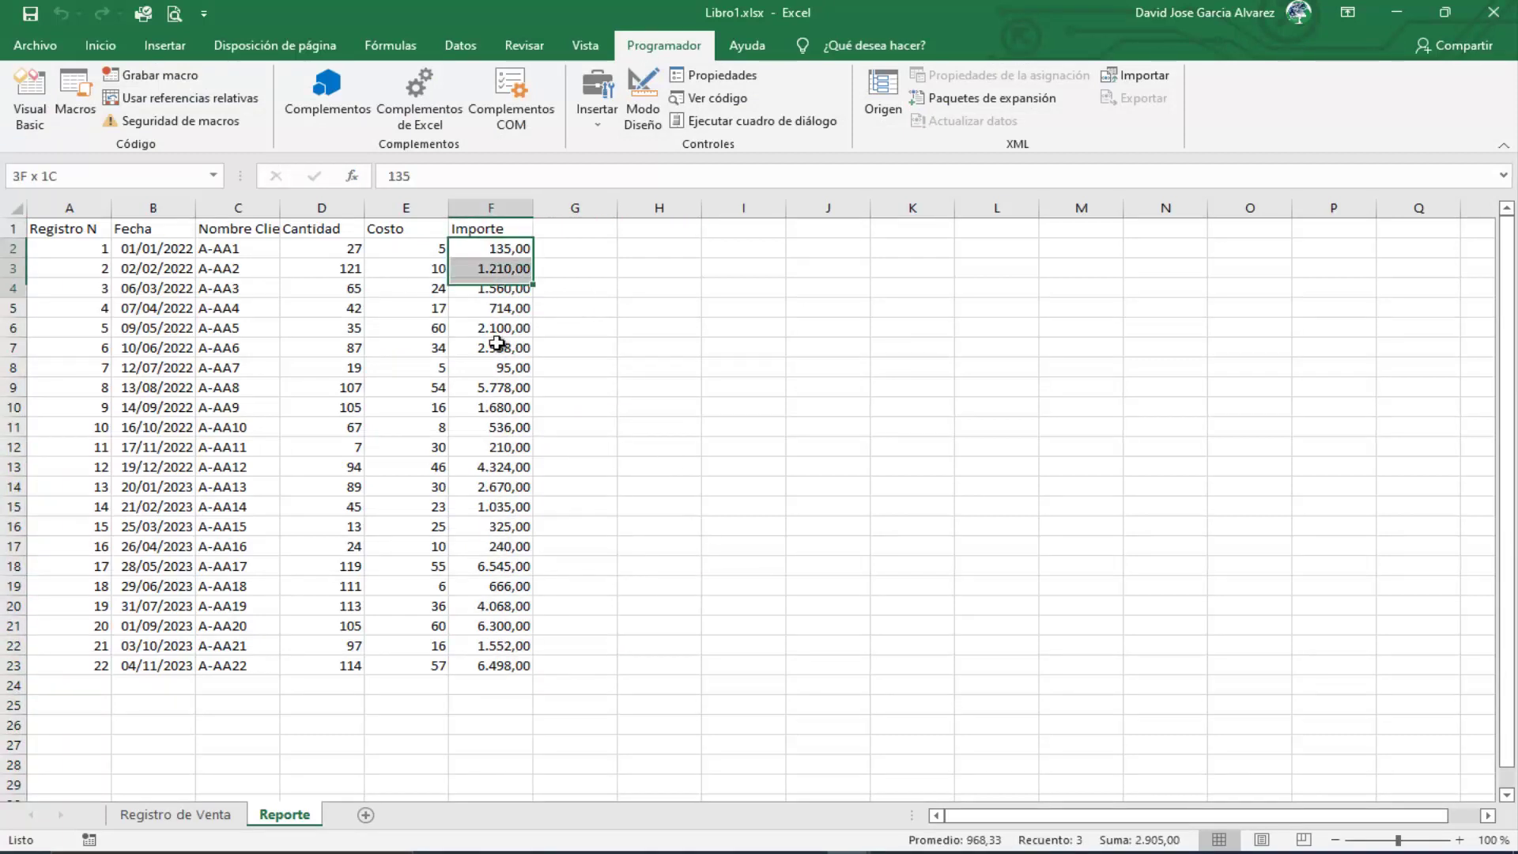
pyautogui.moveTo(505, 249); pyautogui.dragTo(506, 664)
pyautogui.click(644, 584)
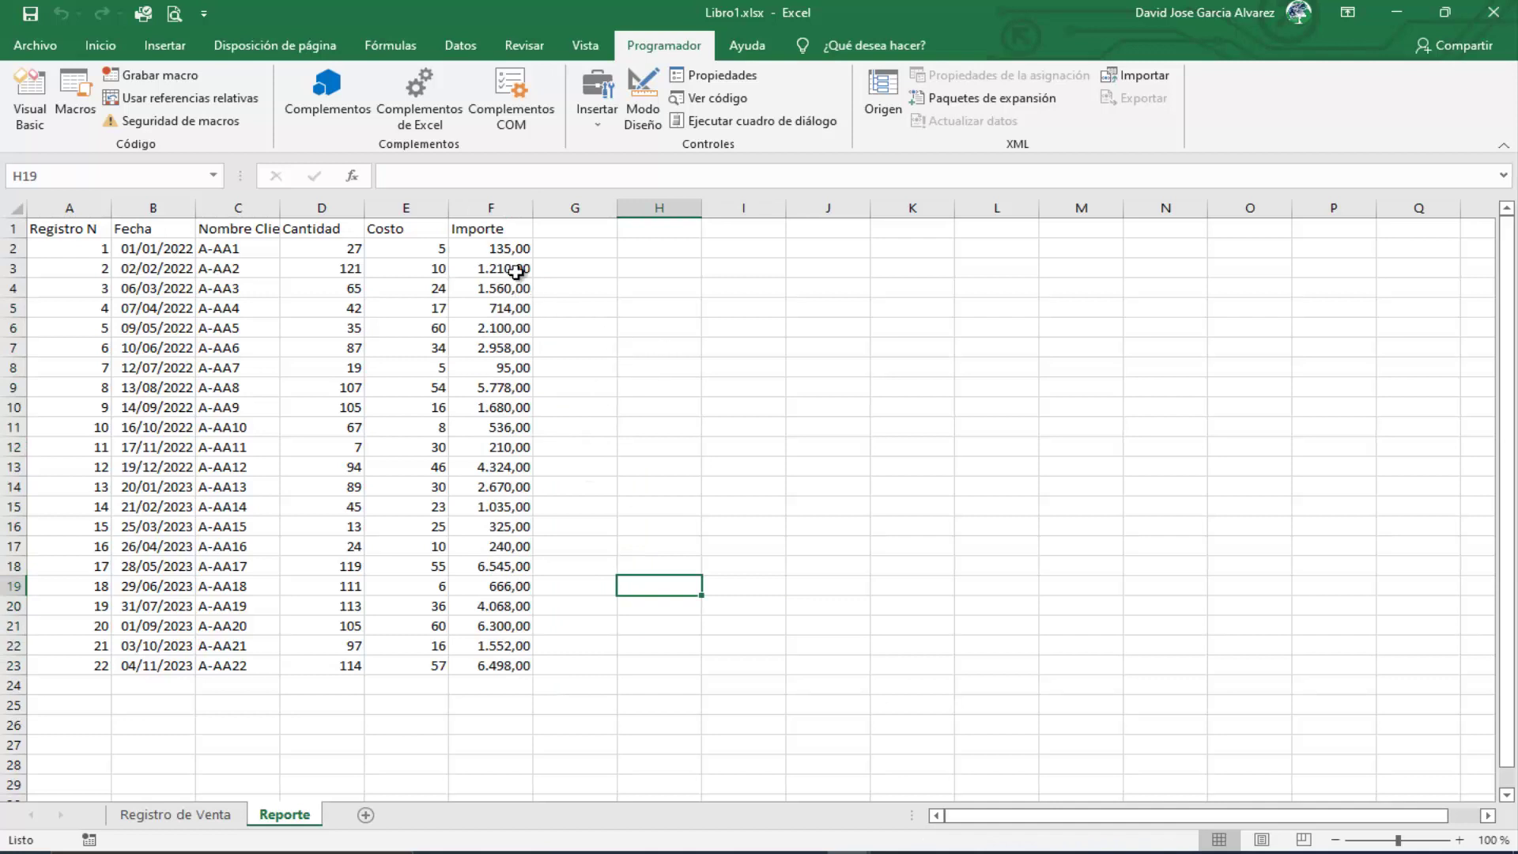
pyautogui.moveTo(505, 248); pyautogui.dragTo(479, 649)
pyautogui.click(624, 596)
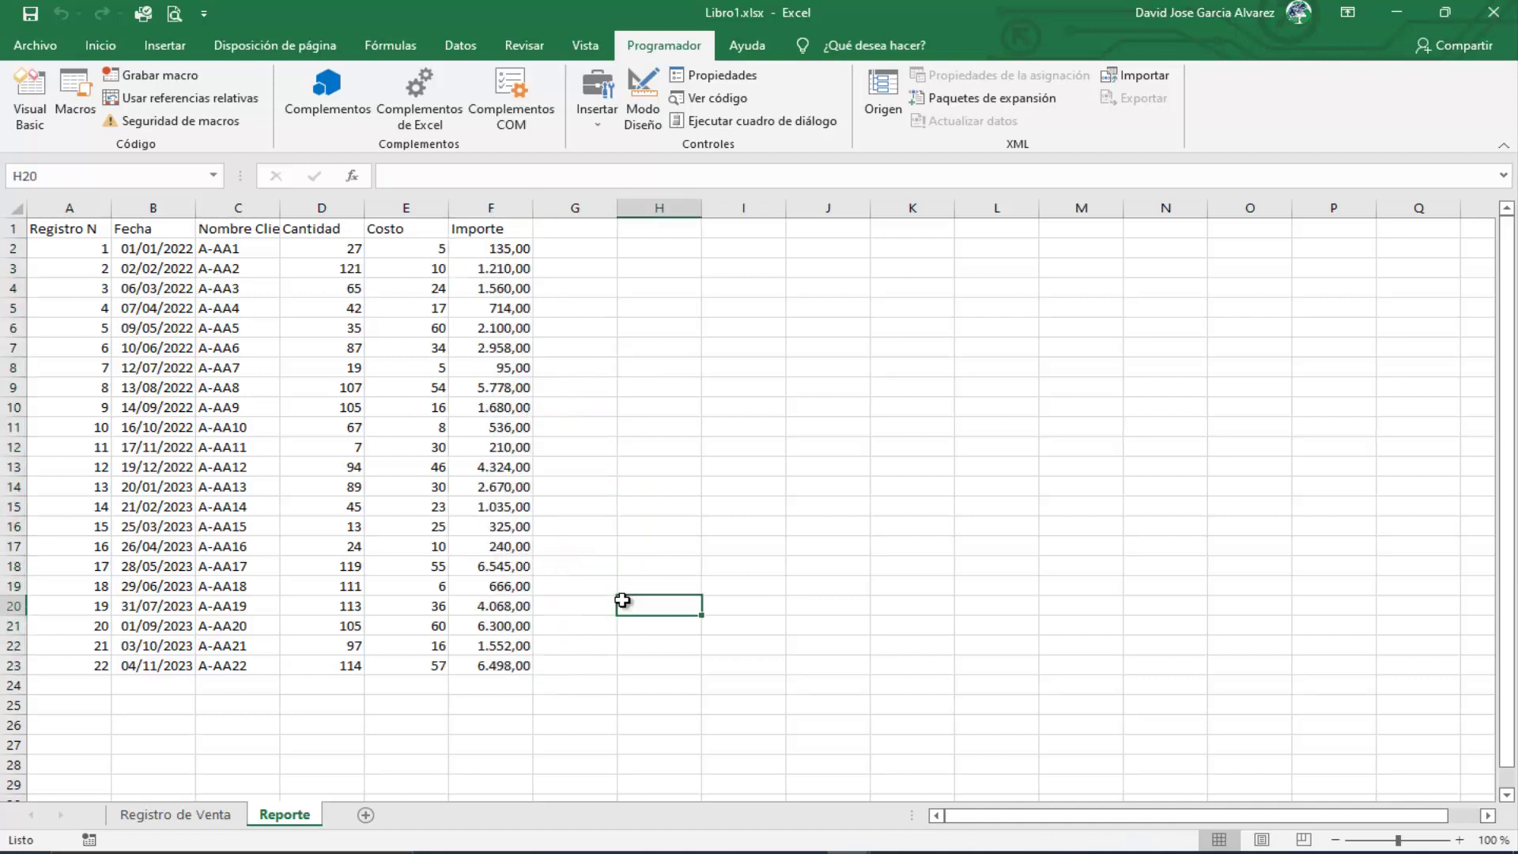
pyautogui.moveTo(500, 248); pyautogui.dragTo(474, 665)
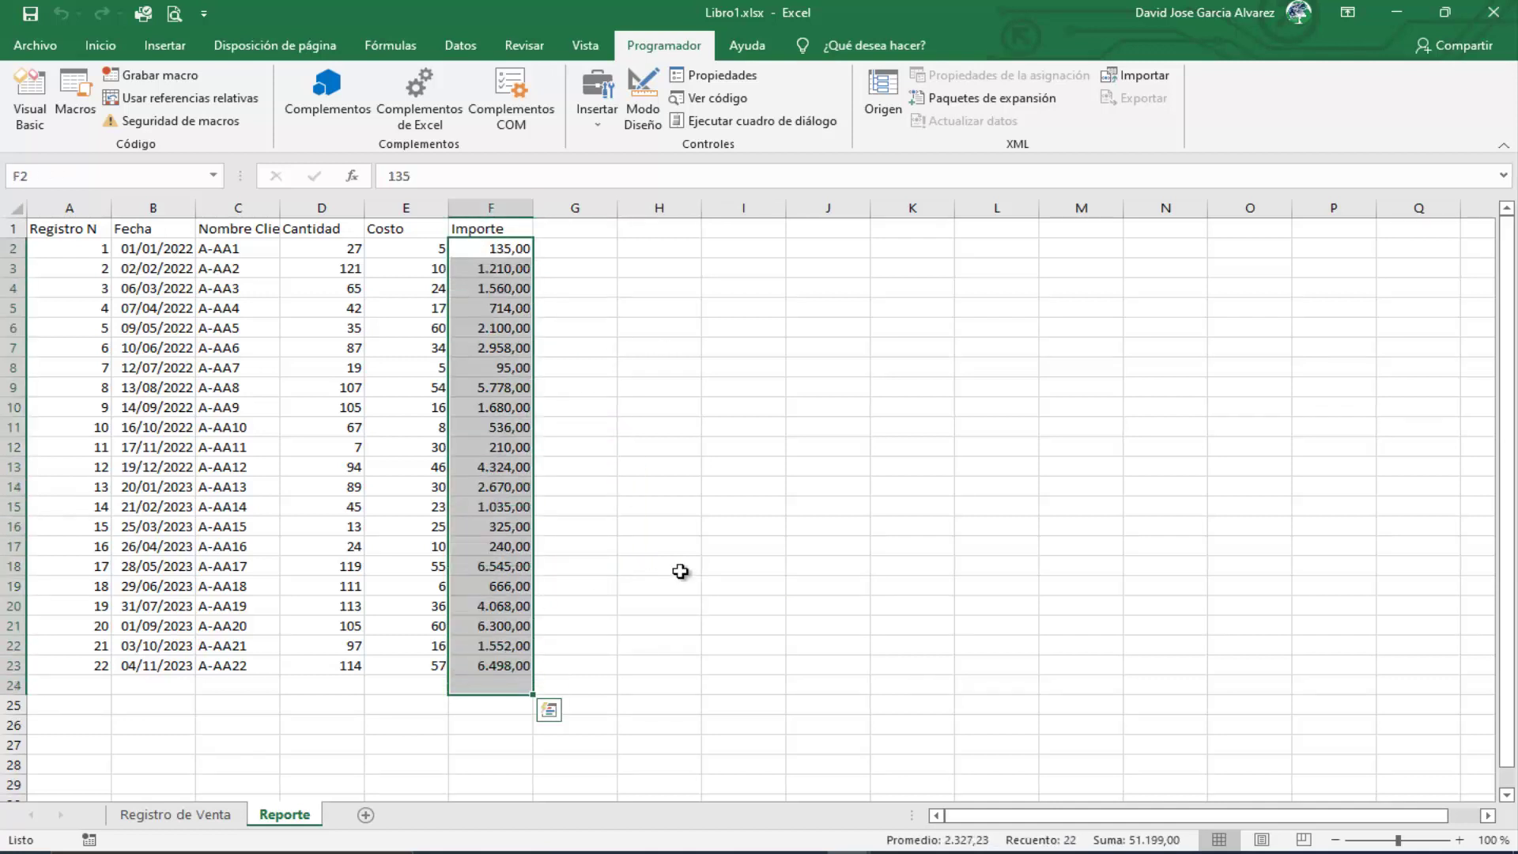
pyautogui.click(682, 569)
# Step: Inspect the whole Cantidad and Costo columns, then return to the macro code
pyautogui.click(325, 208)
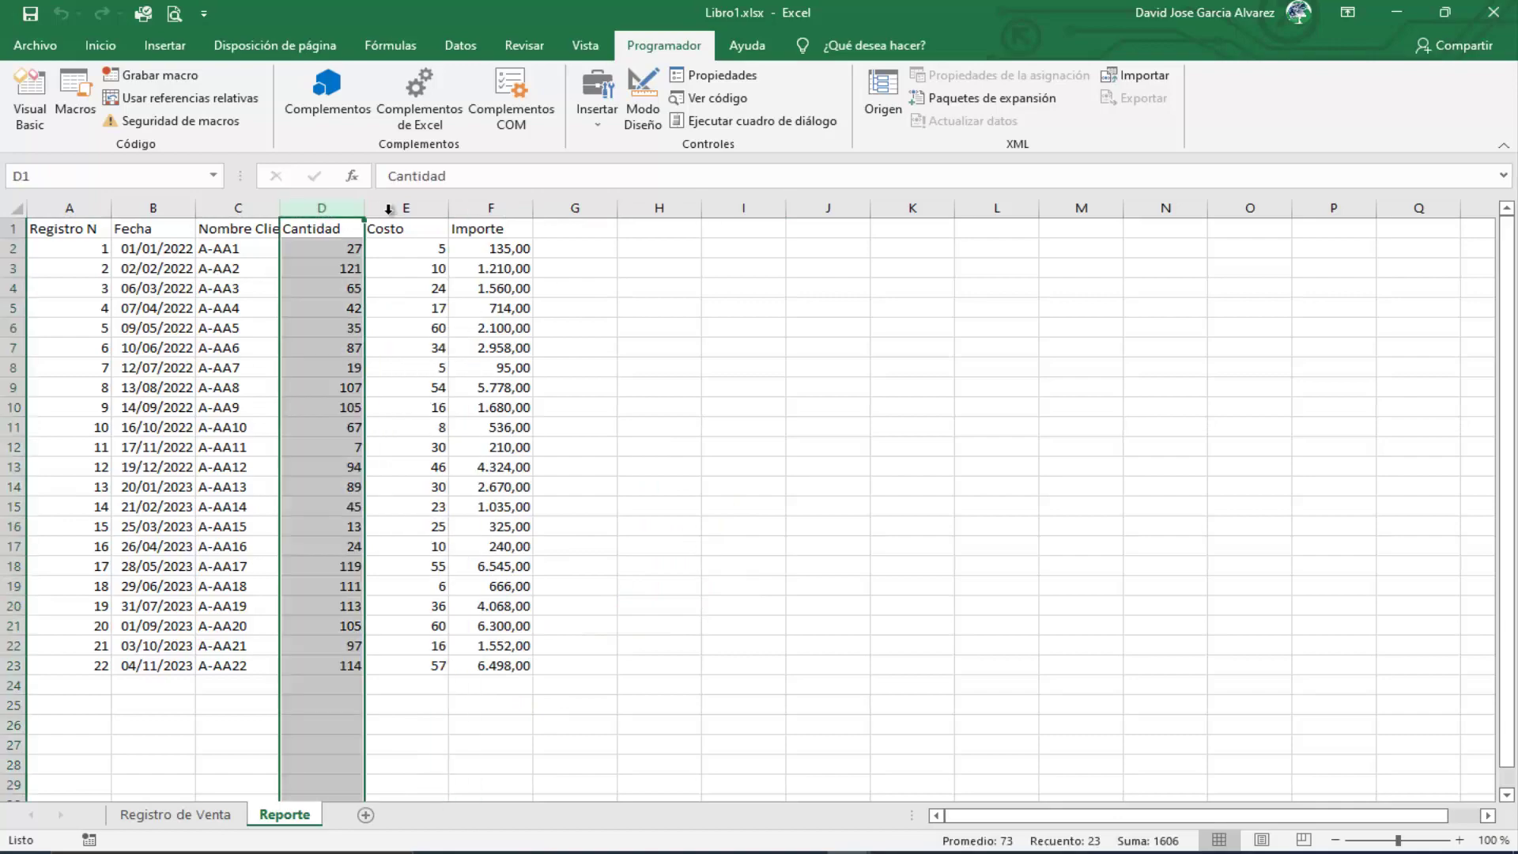
pyautogui.click(439, 208)
pyautogui.click(30, 99)
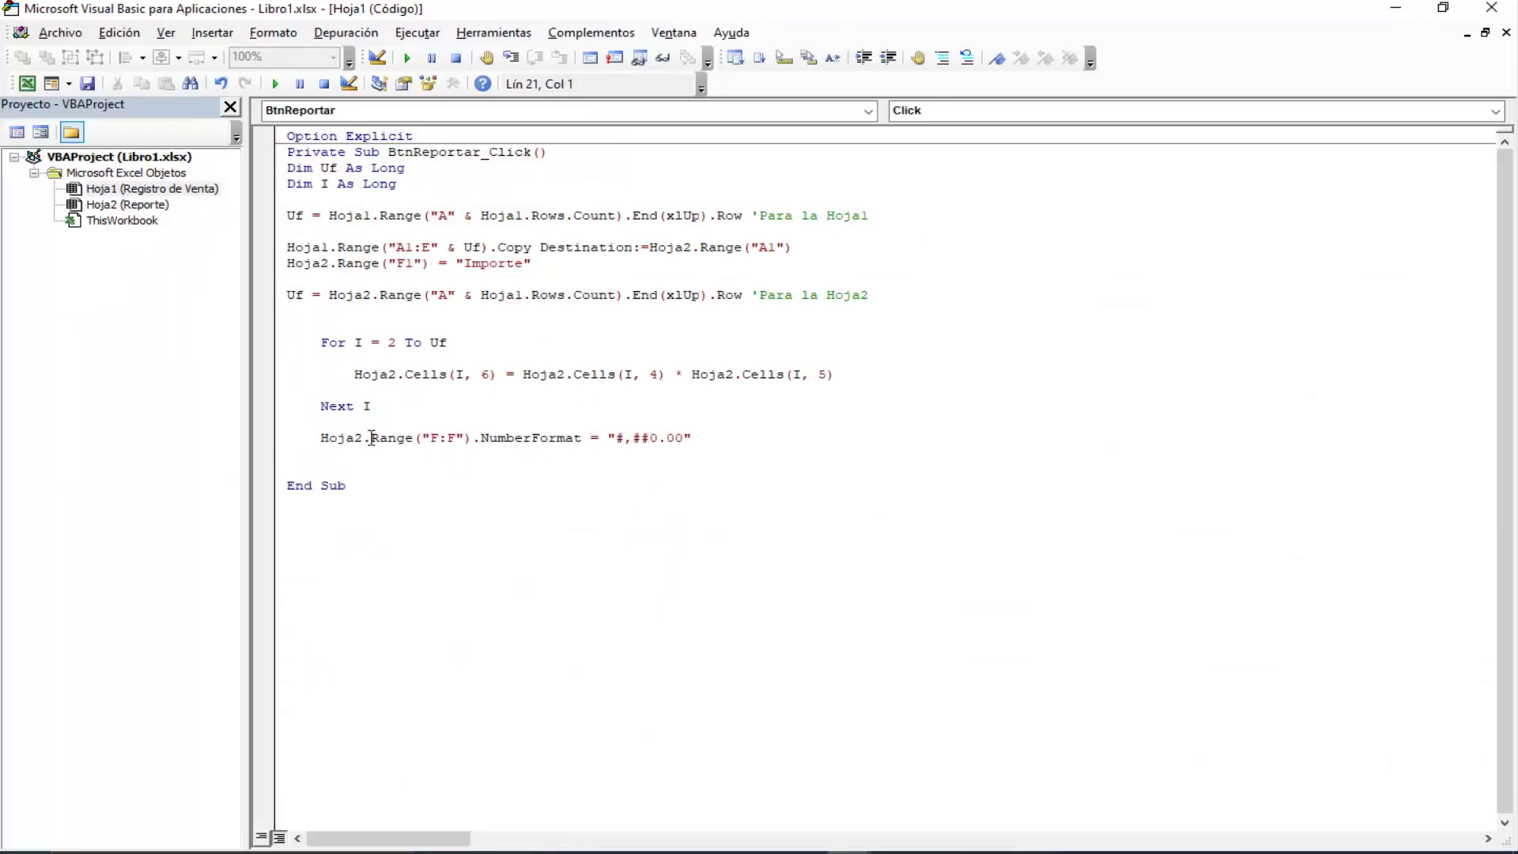
# Step: Replace Range("F:F") with Columns(6), making the line Hoja2.Columns(6).NumberFormat = "#,##0.00"
pyautogui.doubleClick(412, 438)
pyautogui.write('col')
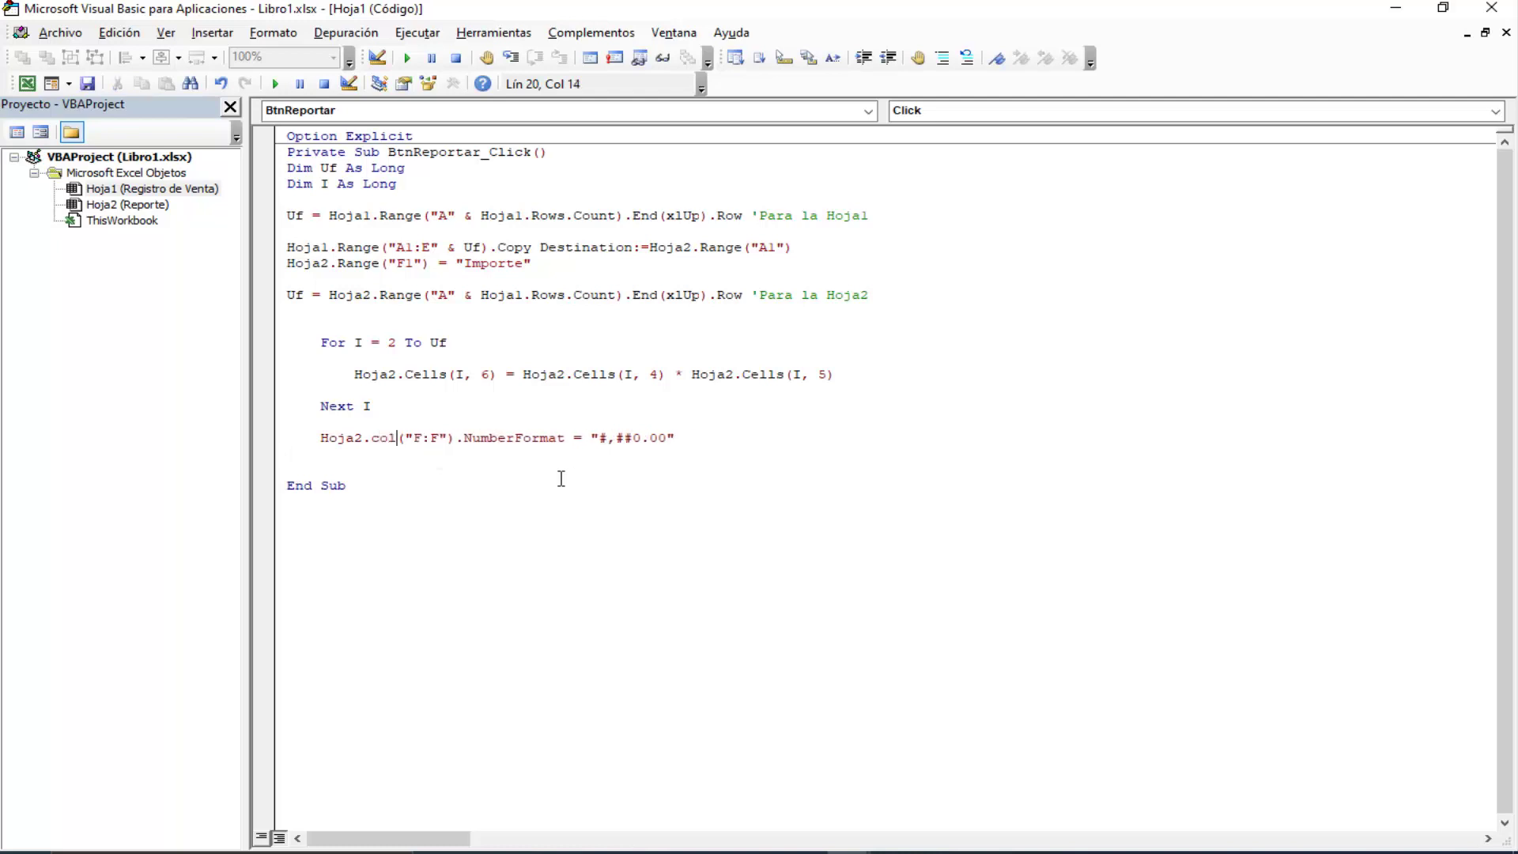
pyautogui.write('umns')
pyautogui.press('Right')
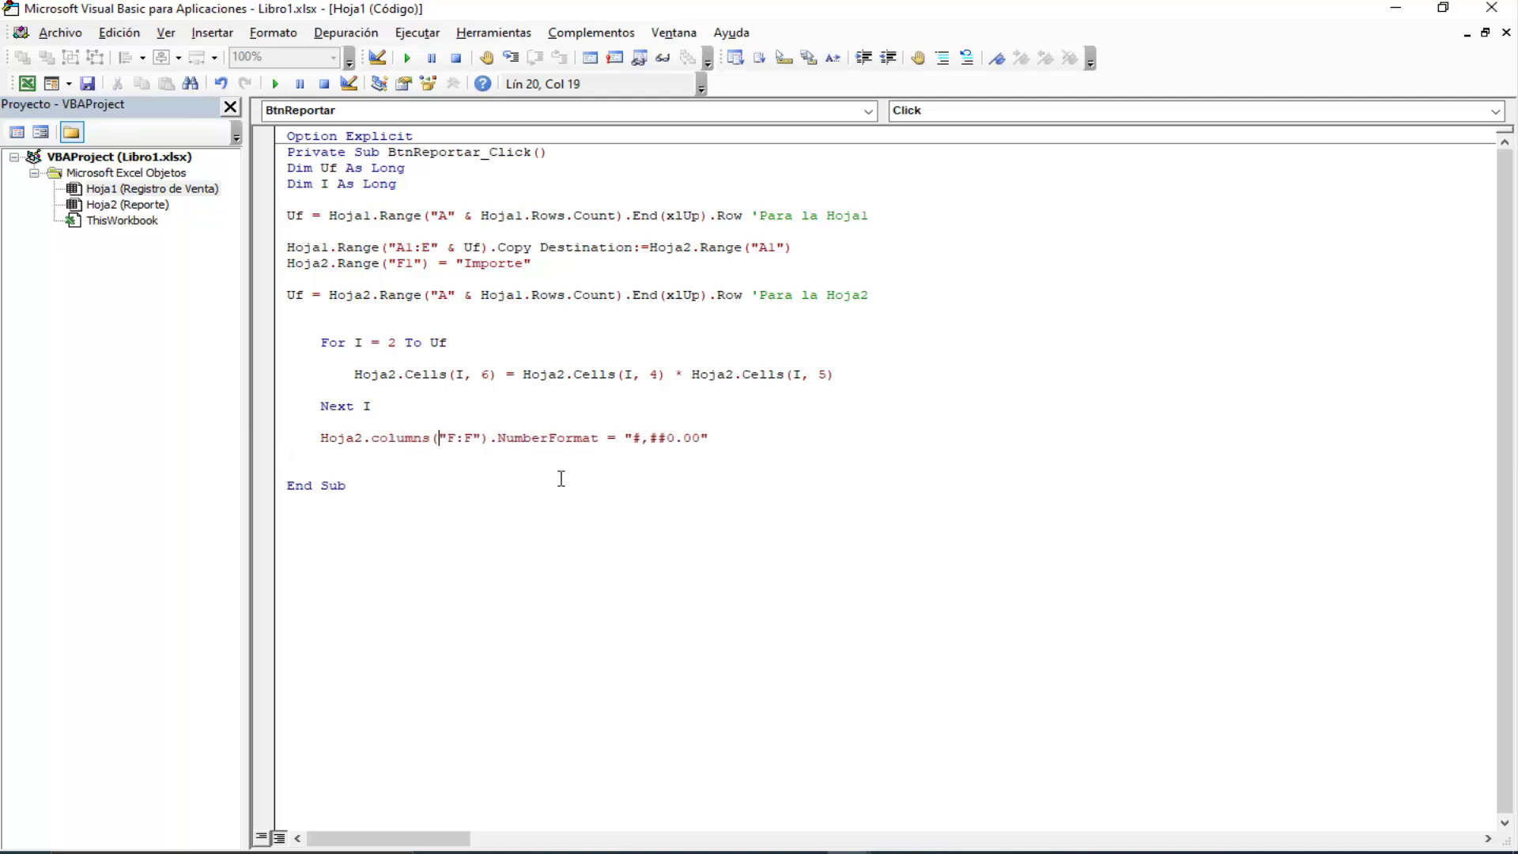
pyautogui.press('Delete')
pyautogui.press('Delete')
pyautogui.press('BackSpace')
pyautogui.press('BackSpace')
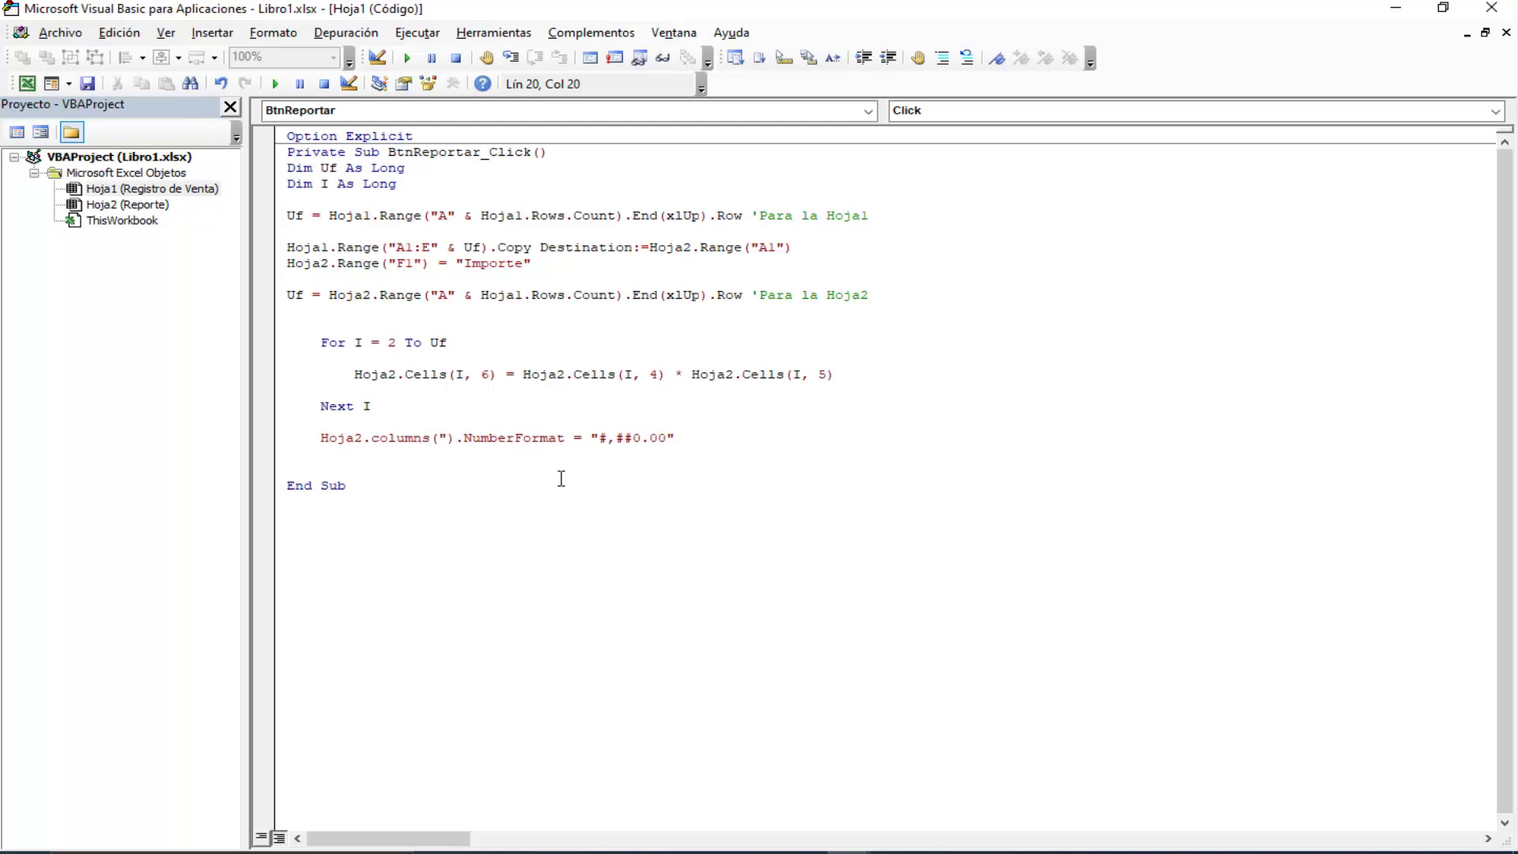
pyautogui.press('BackSpace')
pyautogui.write('6')
pyautogui.press('Down')
pyautogui.click(36, 88)
# Step: Delete all Reporte contents with Eliminar and rerun the macro from the VBA editor
pyautogui.click(609, 346)
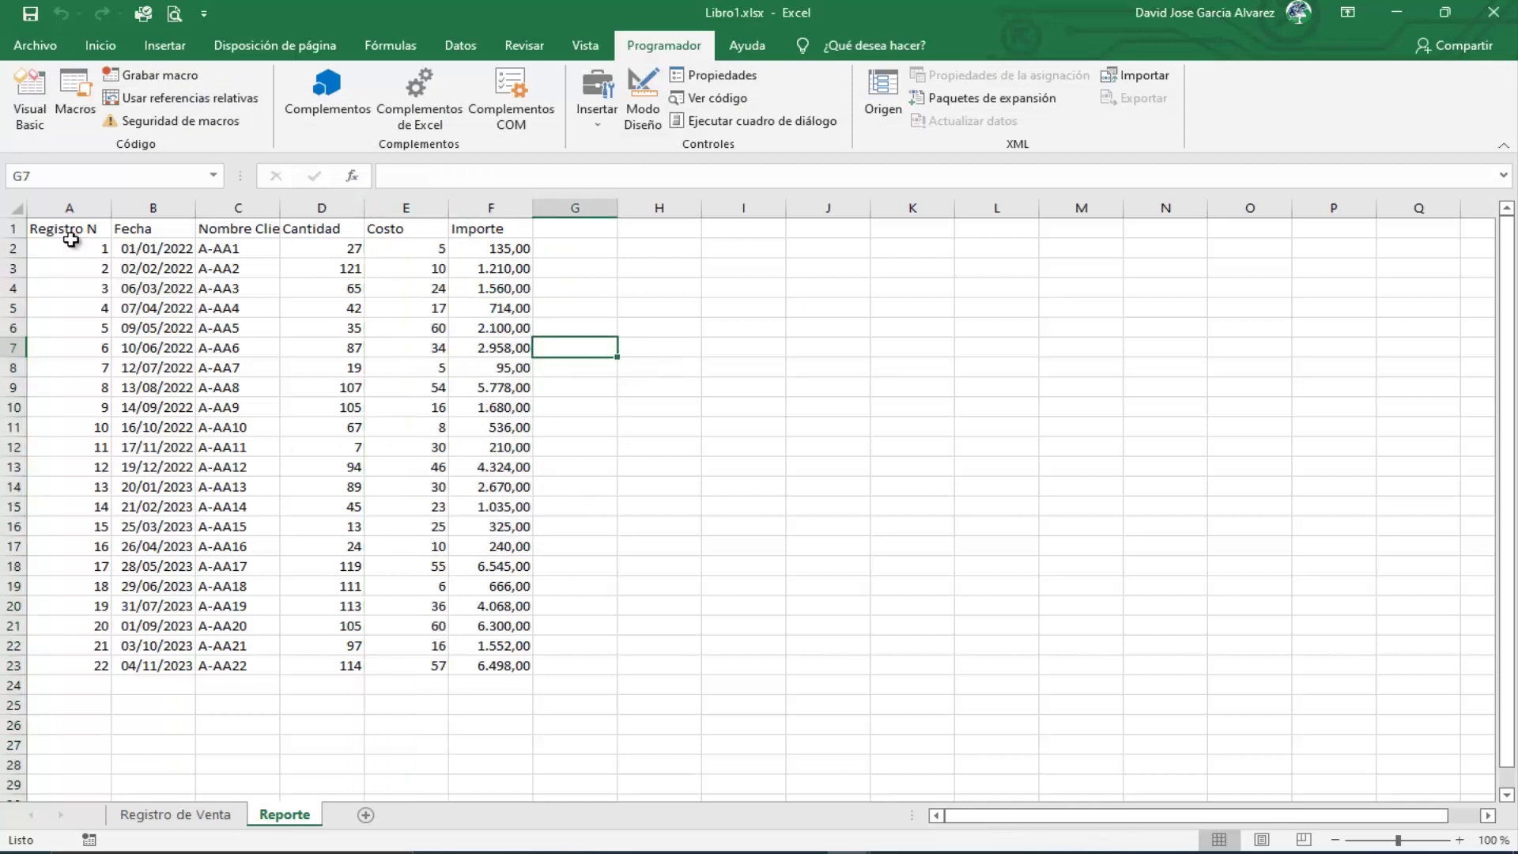
pyautogui.click(14, 207)
pyautogui.rightClick(13, 208)
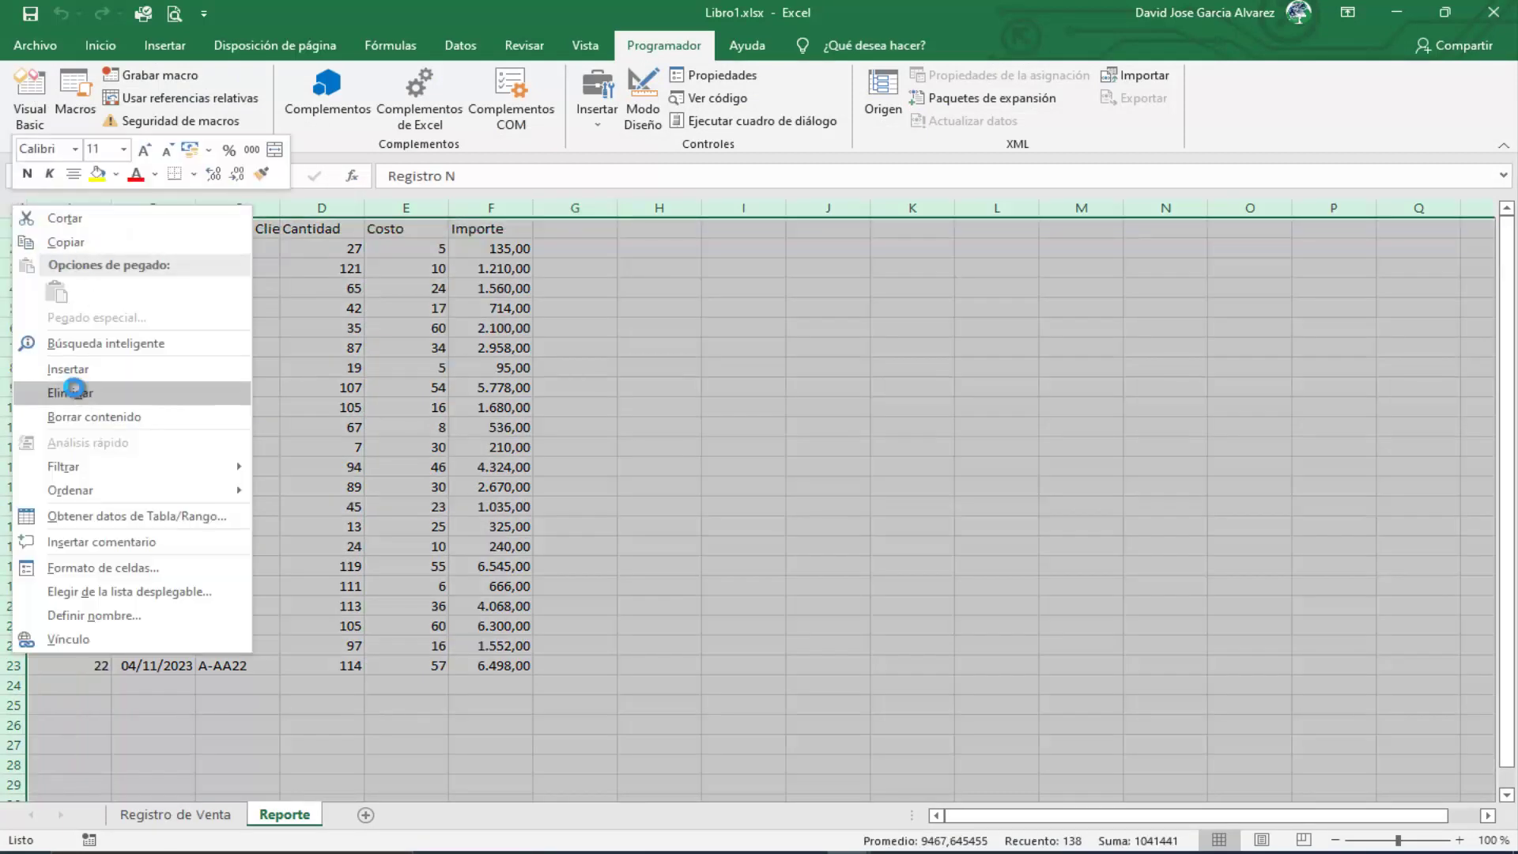
pyautogui.click(73, 392)
pyautogui.click(395, 388)
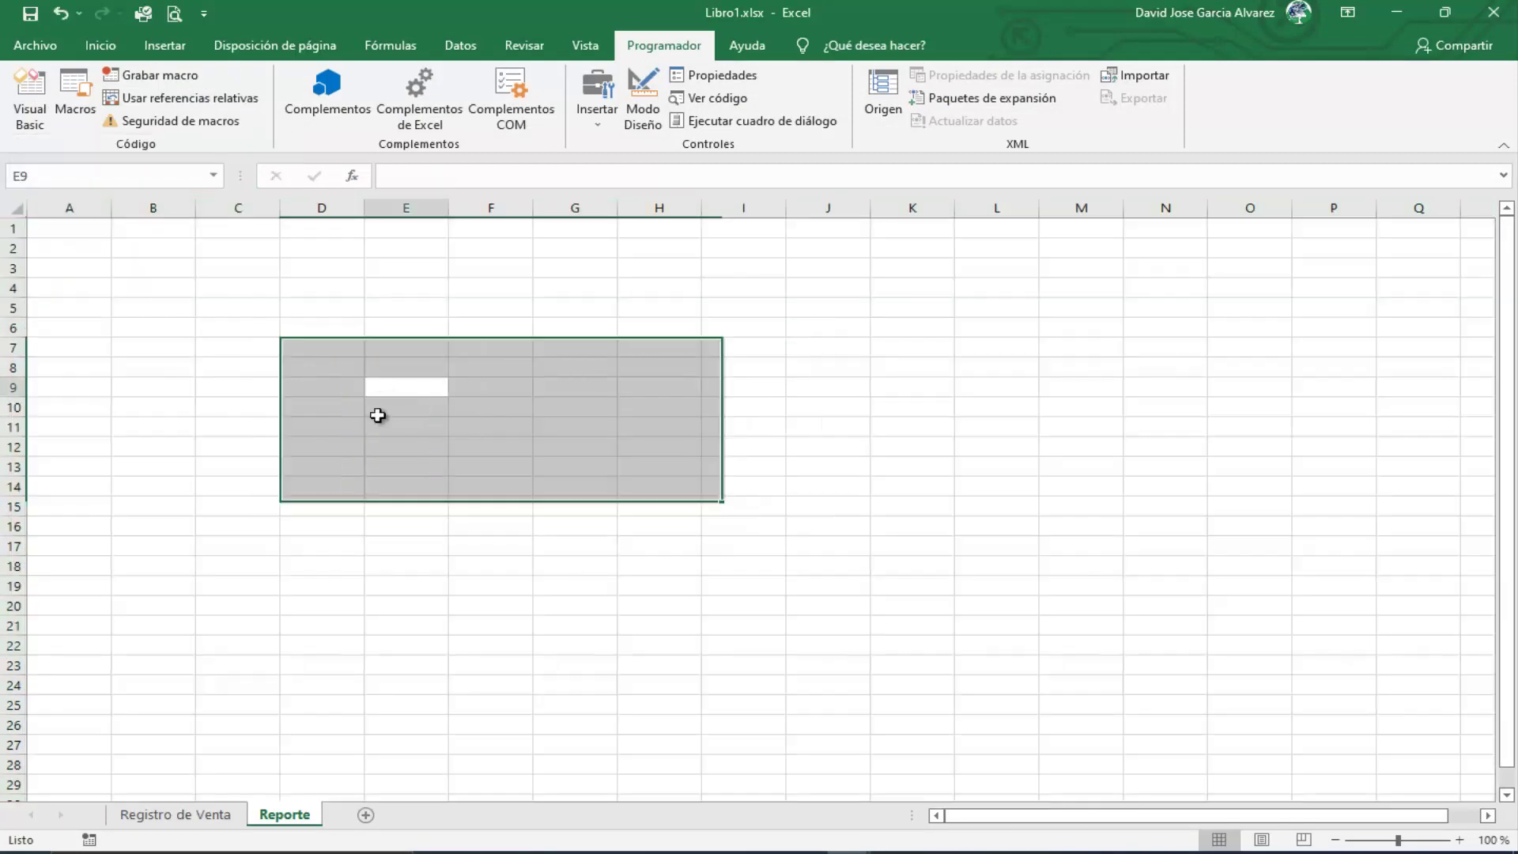
pyautogui.click(27, 87)
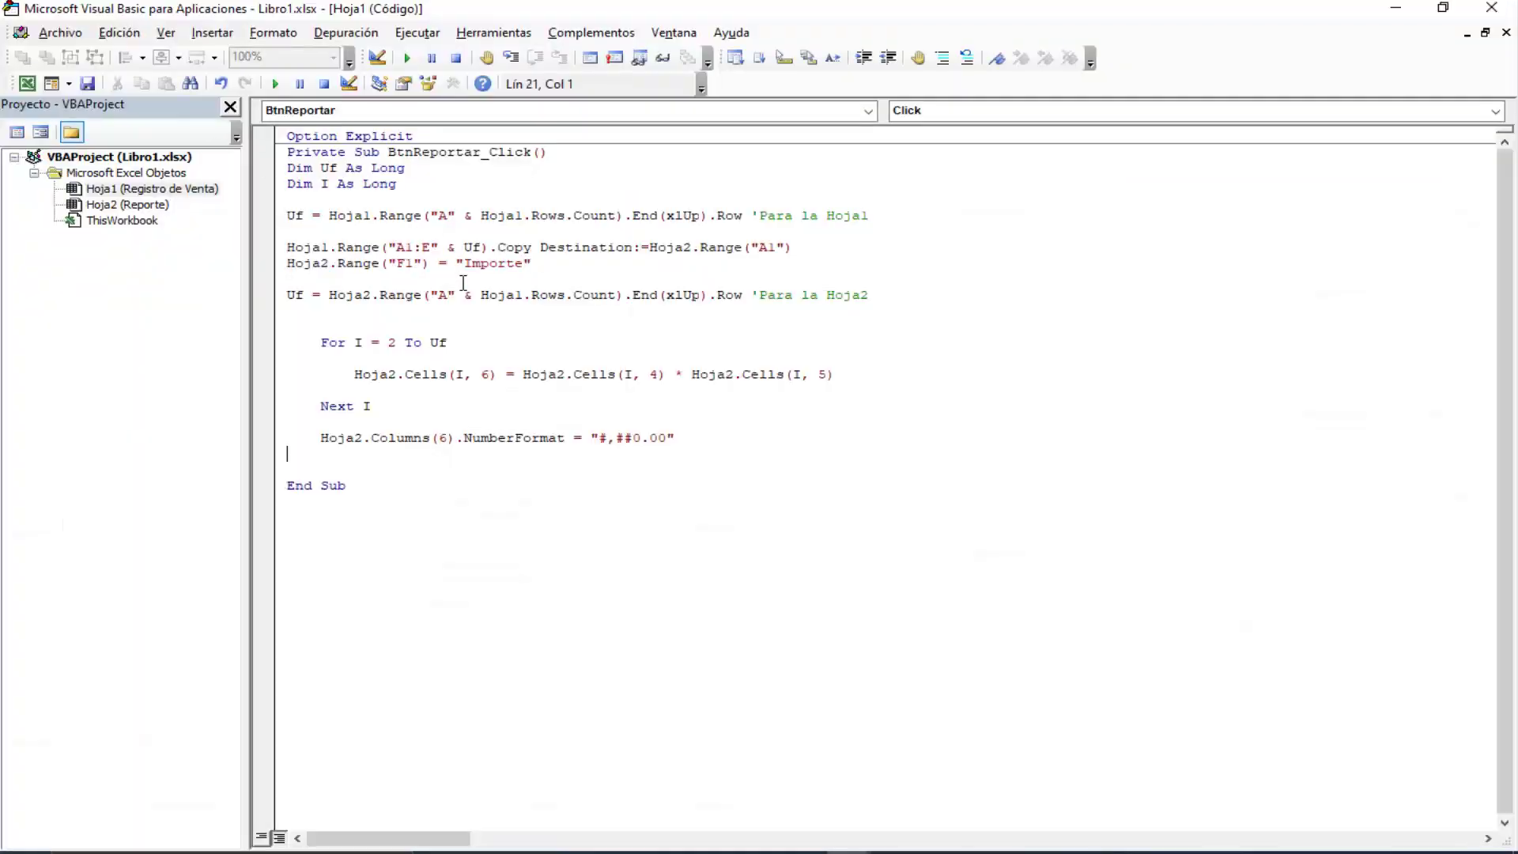
pyautogui.click(37, 85)
# Step: Review the refilled Importe values and the Cantidad cells D3 and D6
pyautogui.click(490, 207)
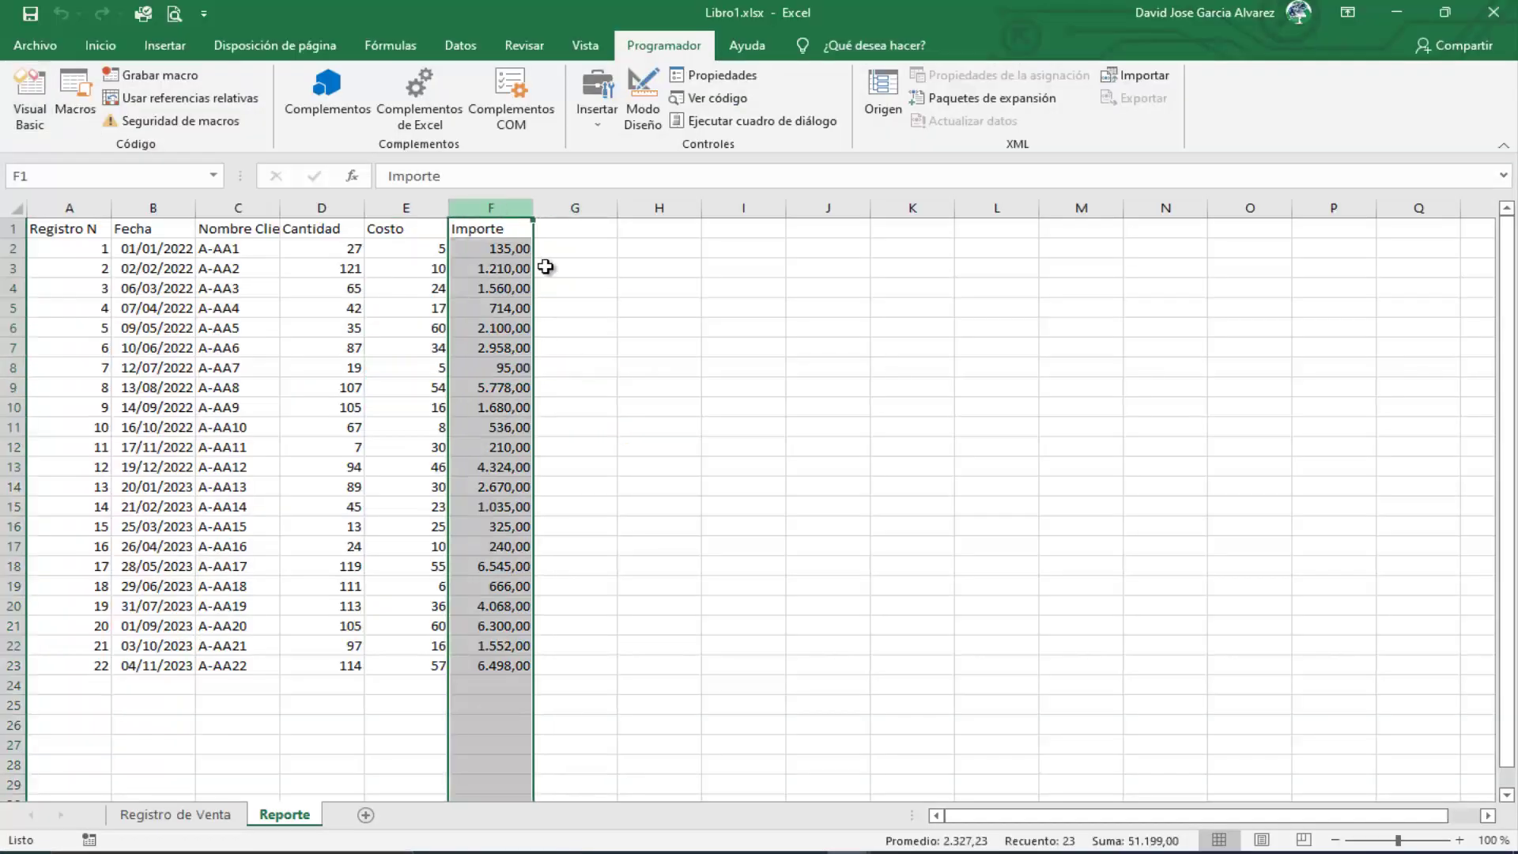
pyautogui.click(660, 347)
pyautogui.moveTo(505, 249); pyautogui.dragTo(506, 646)
pyautogui.click(672, 645)
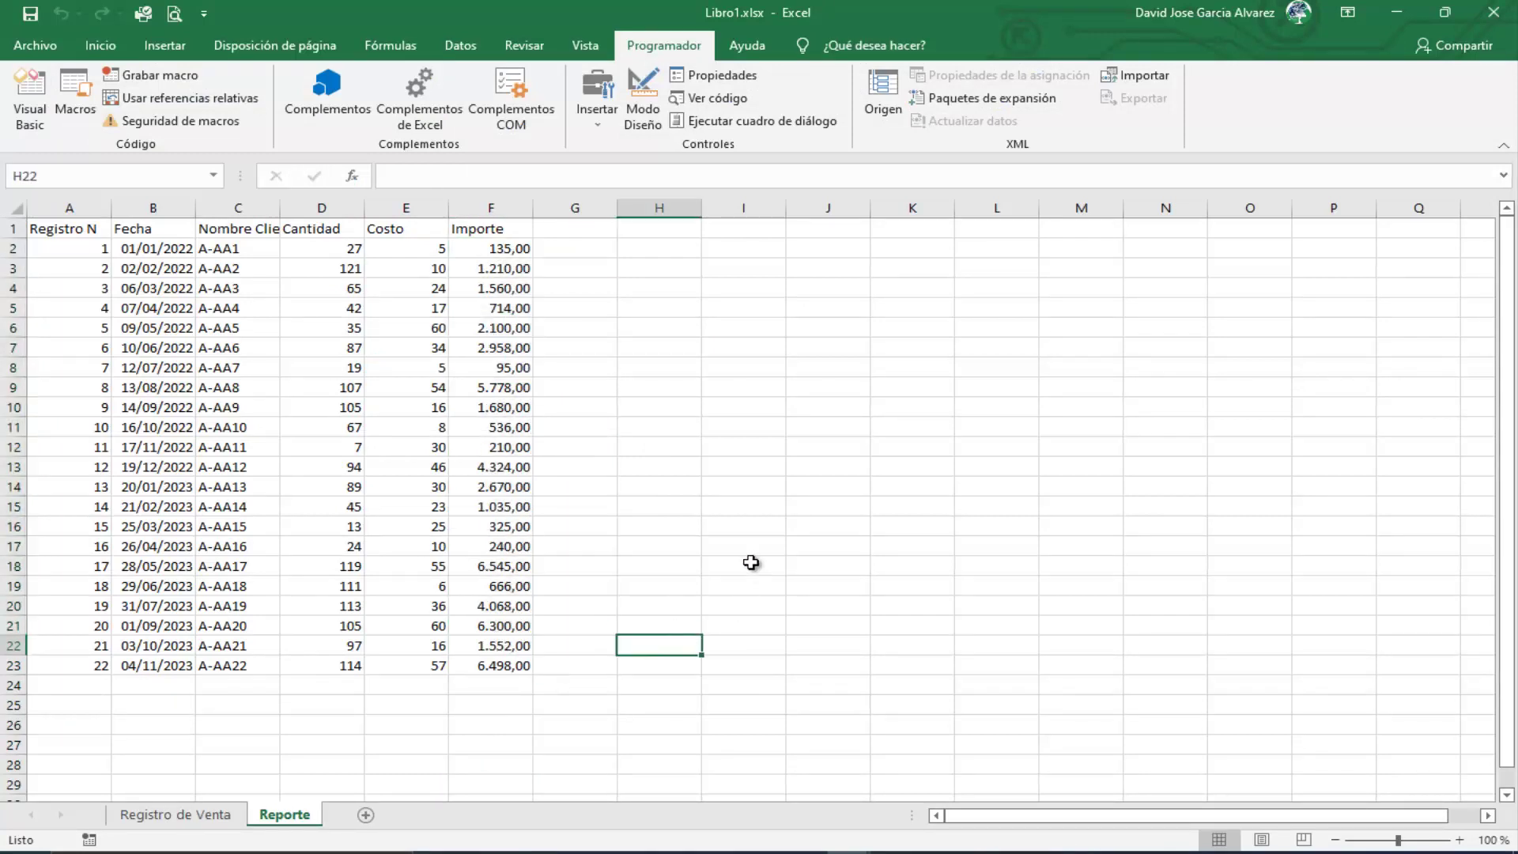
pyautogui.click(321, 207)
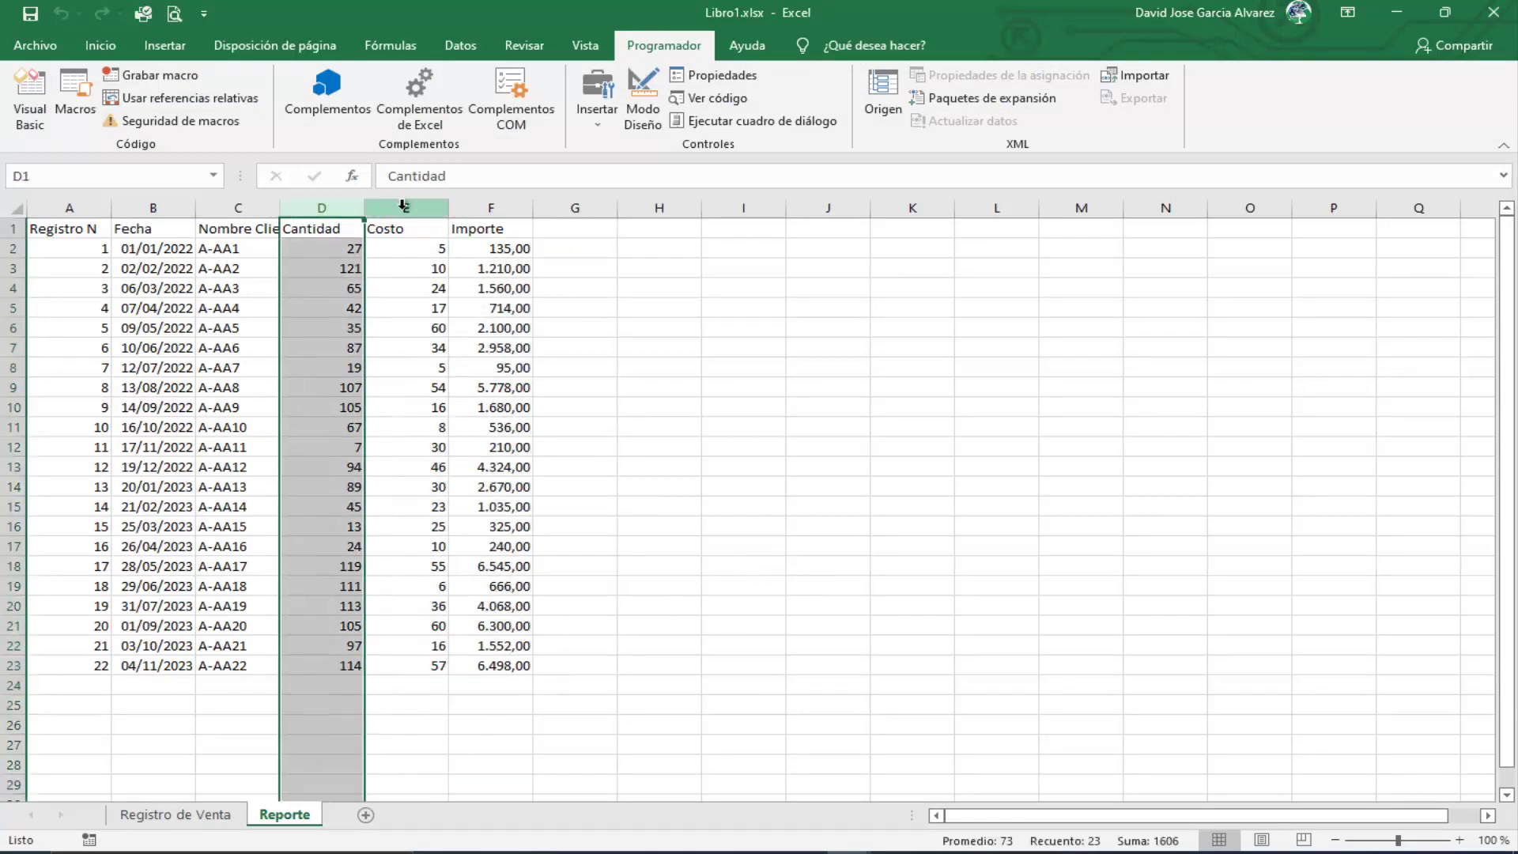
pyautogui.click(575, 348)
pyautogui.click(340, 266)
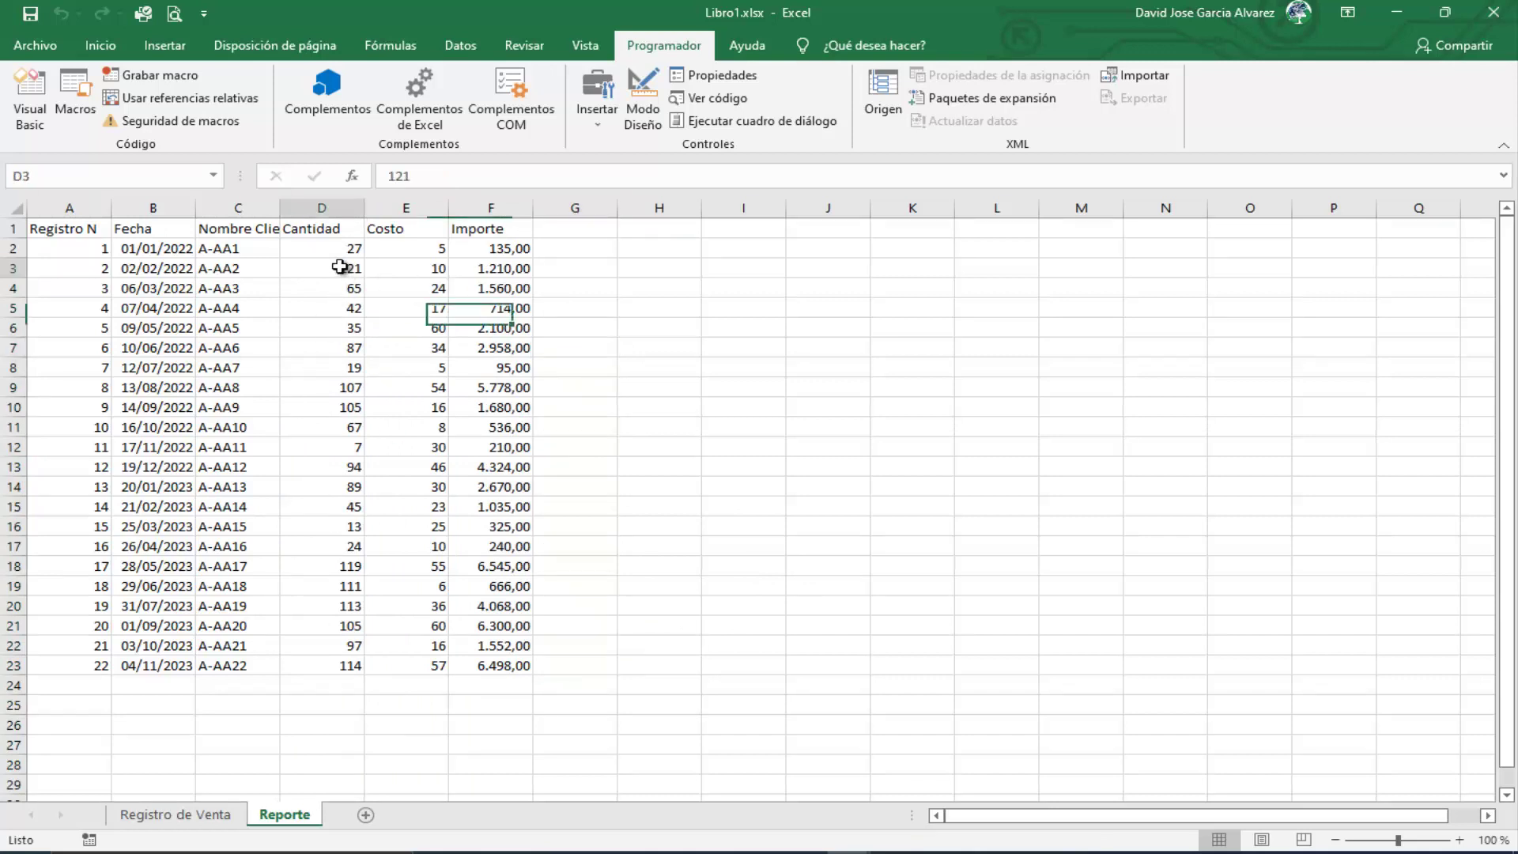
pyautogui.click(313, 329)
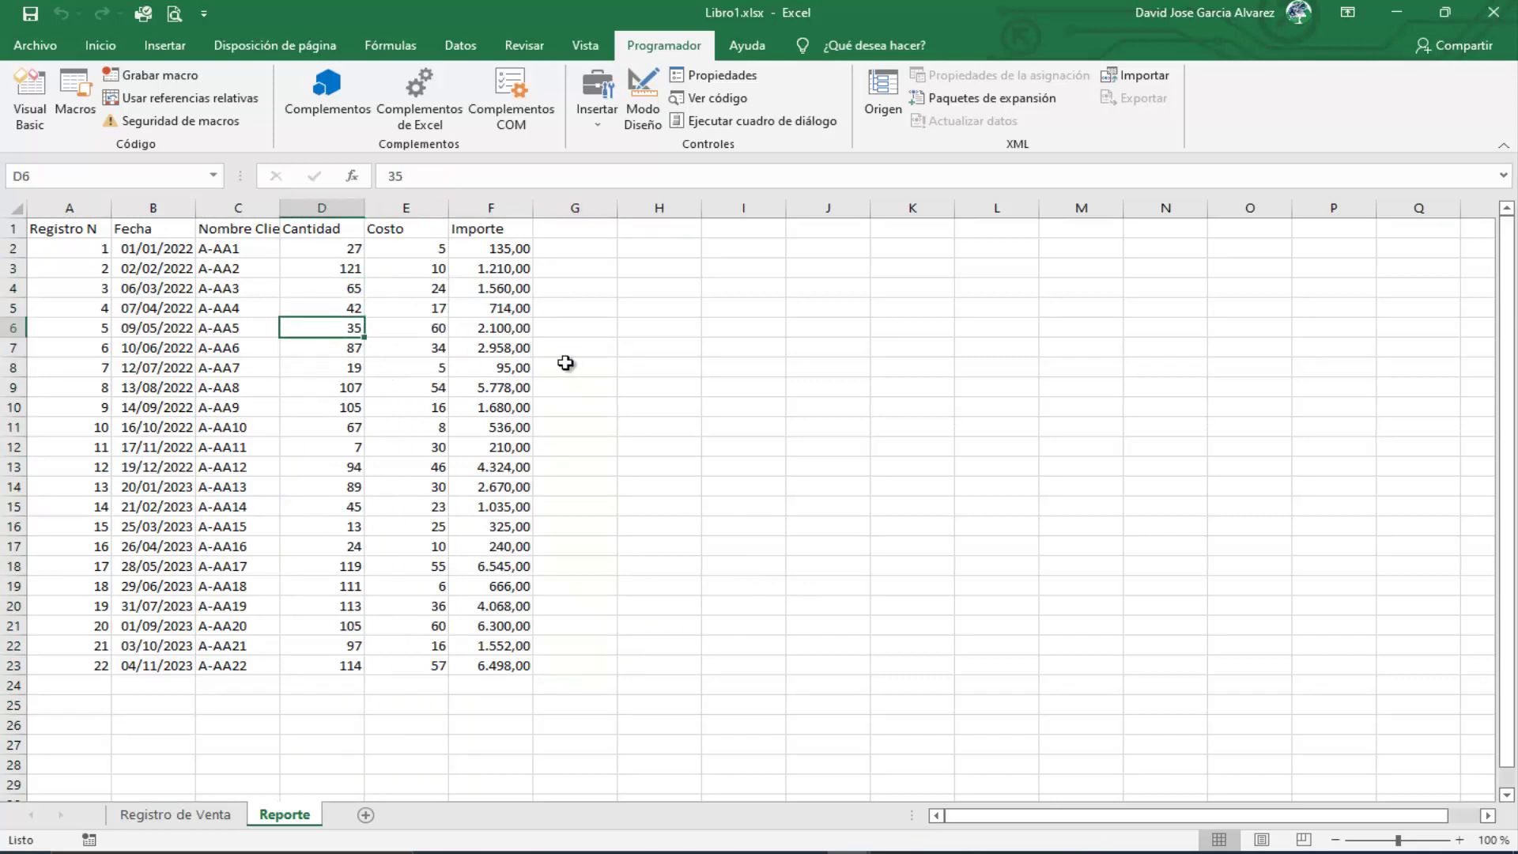
# Step: On Registro de Venta, change Cantidad to 1500 in D5 and 2500 in D15
pyautogui.click(193, 810)
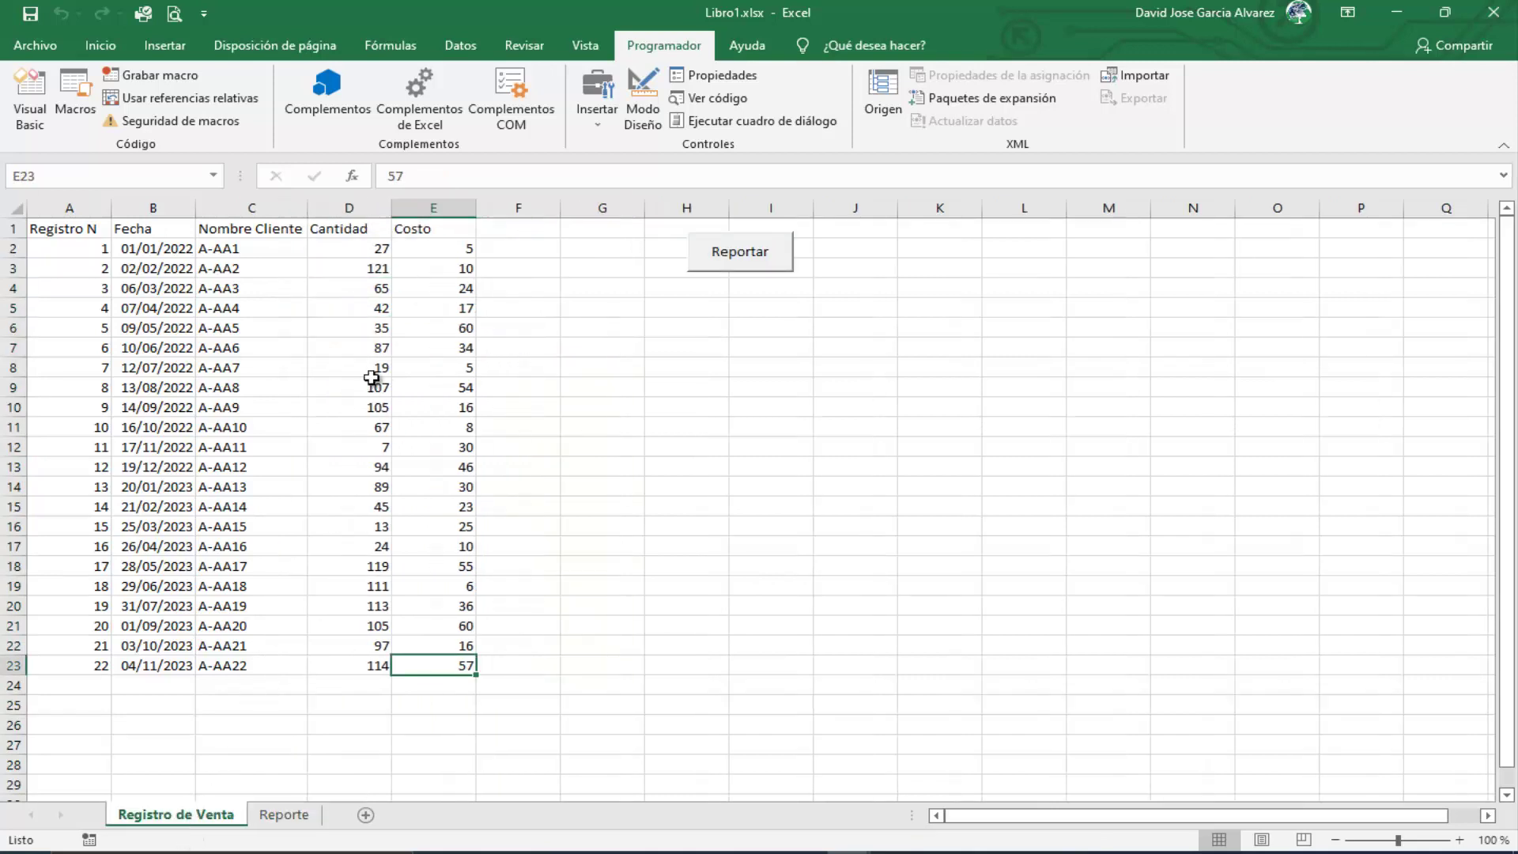
pyautogui.click(360, 307)
pyautogui.write('150')
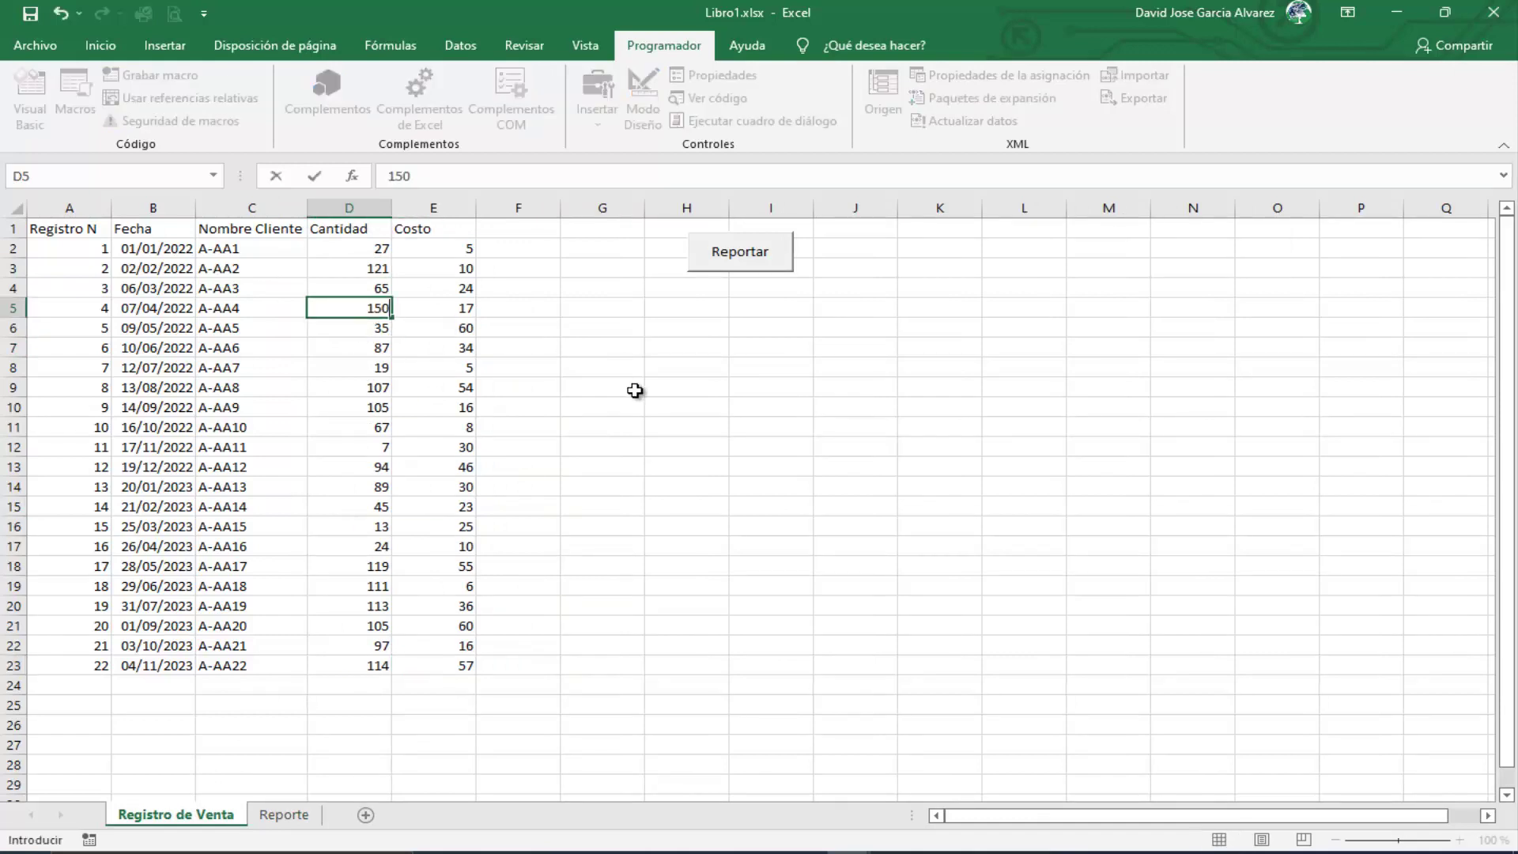
pyautogui.press('Return')
pyautogui.press('Down')
pyautogui.press('Down')
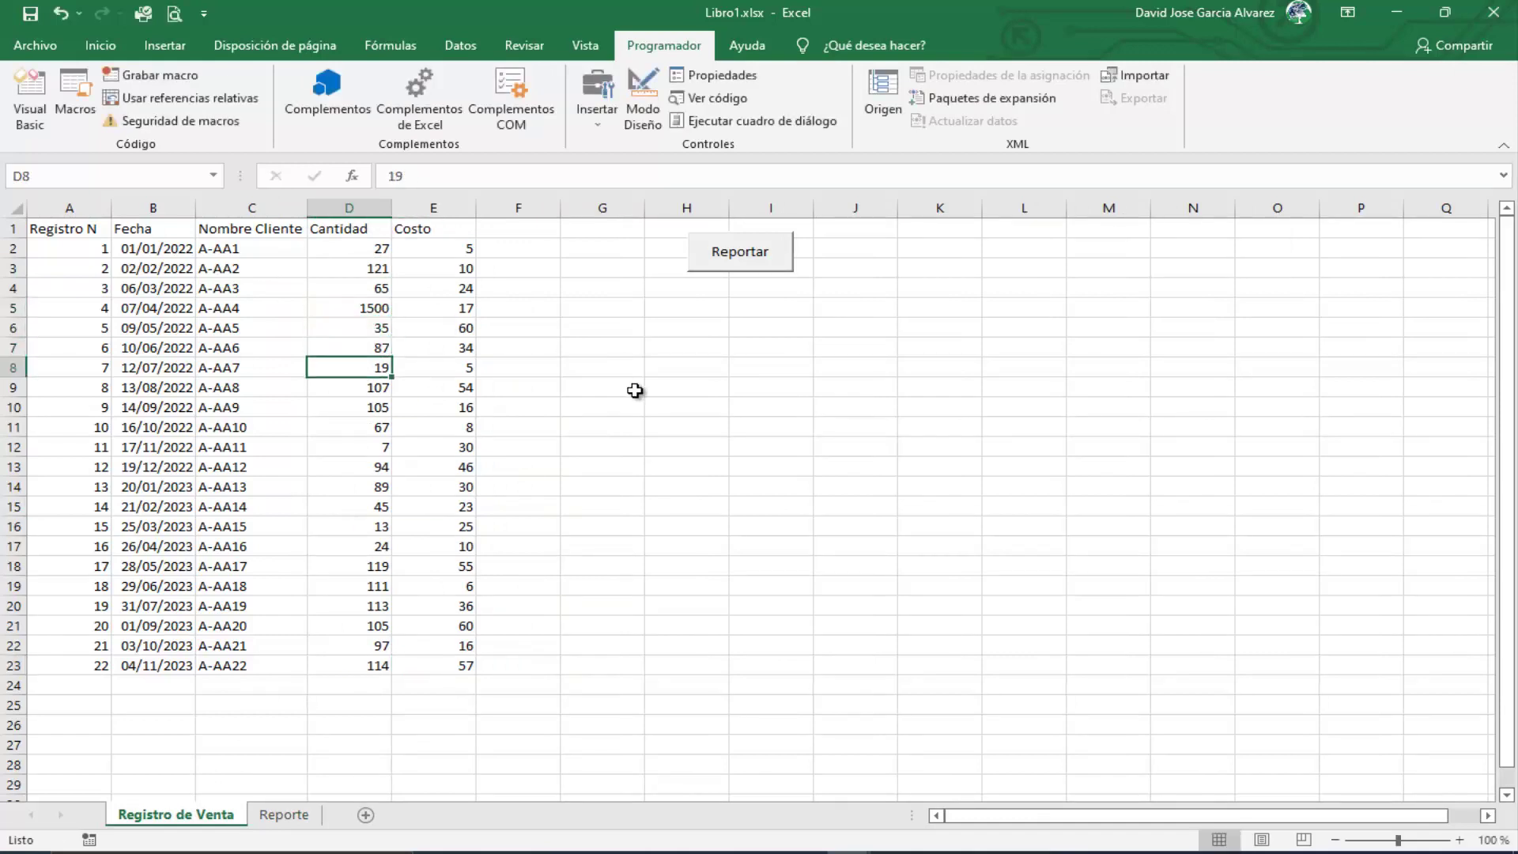
pyautogui.press('Down')
pyautogui.press('Down')
pyautogui.press('Down')
pyautogui.write('2500')
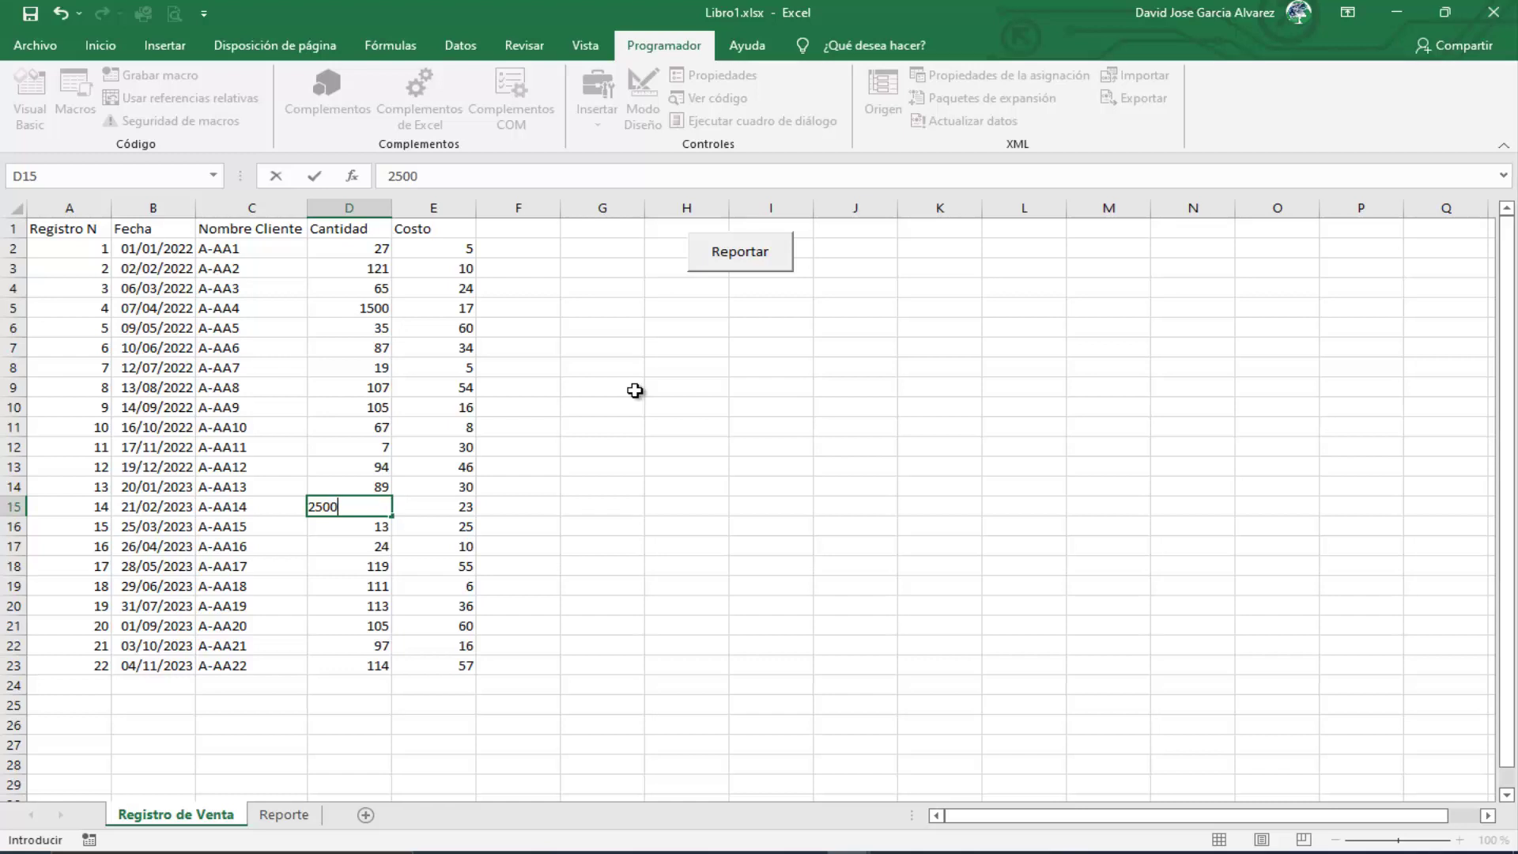
pyautogui.press('Return')
pyautogui.press('Up')
# Step: Regenerate the report with the Reportar button and check the copied 1500 in D5
pyautogui.click(656, 389)
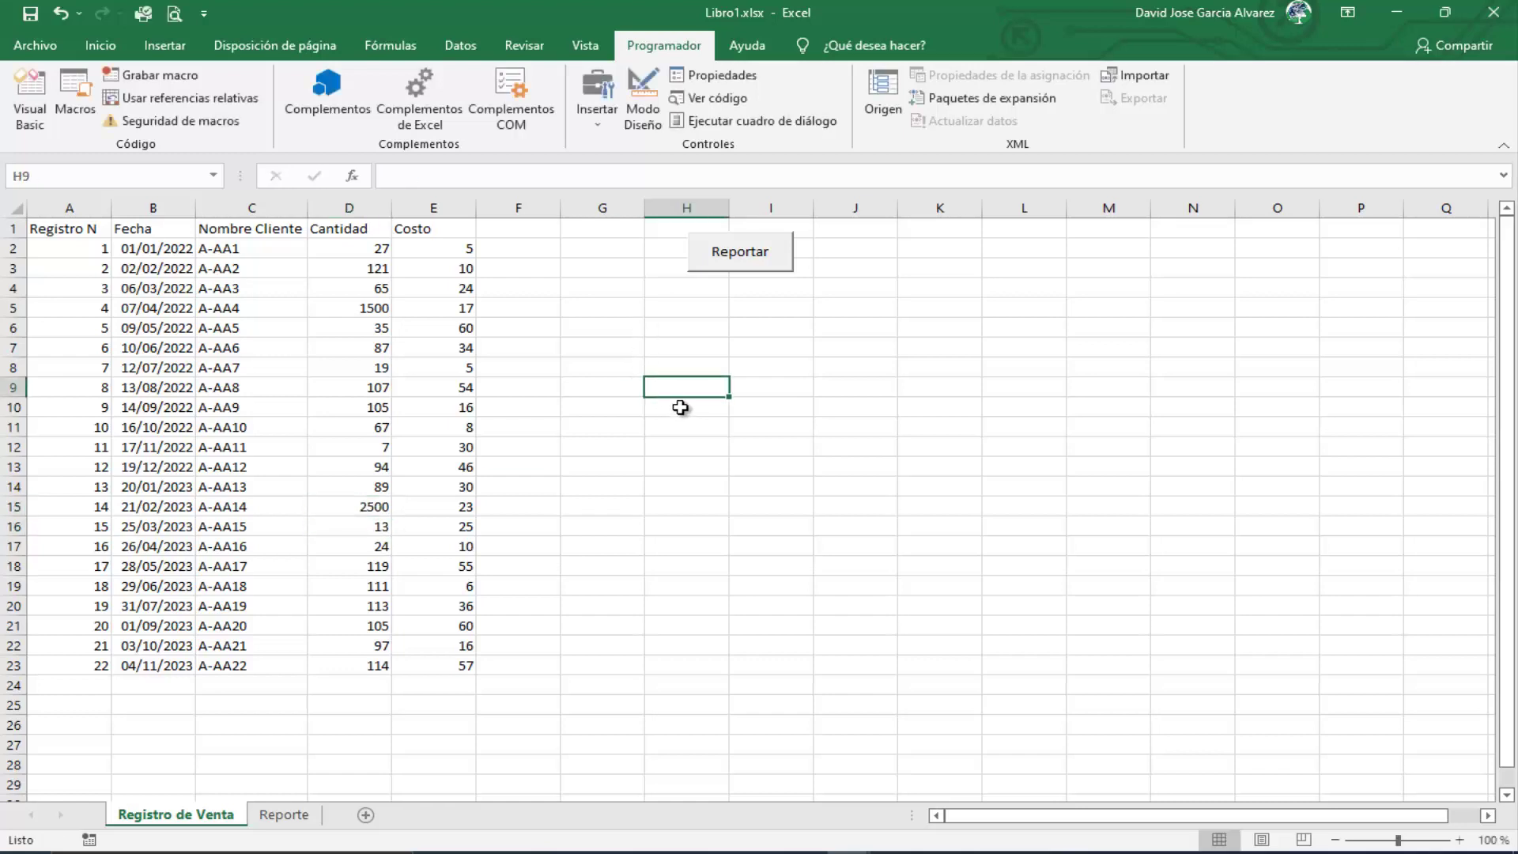
pyautogui.click(733, 254)
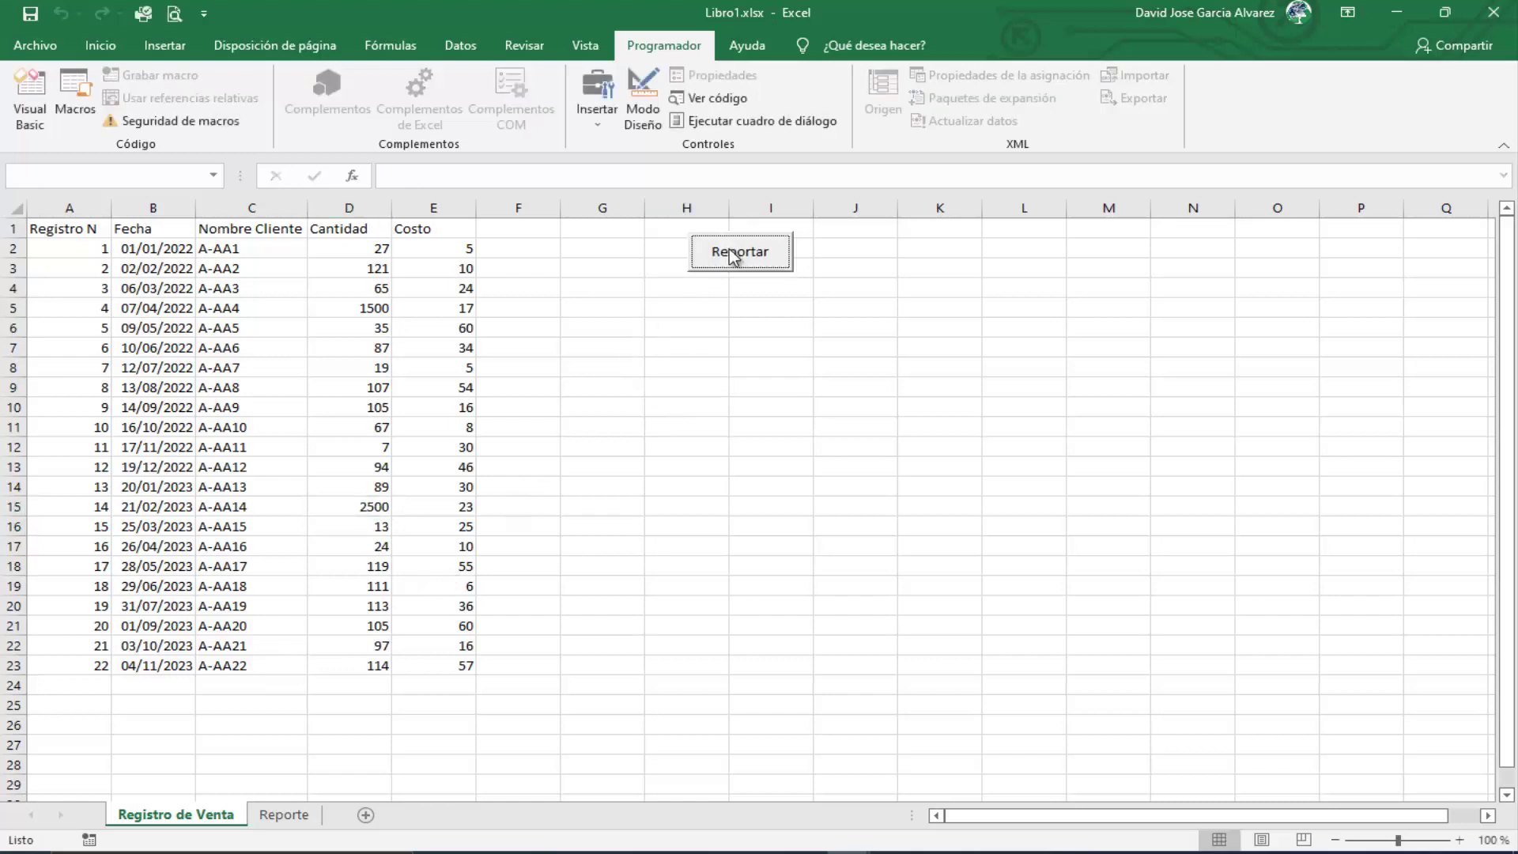
pyautogui.click(326, 312)
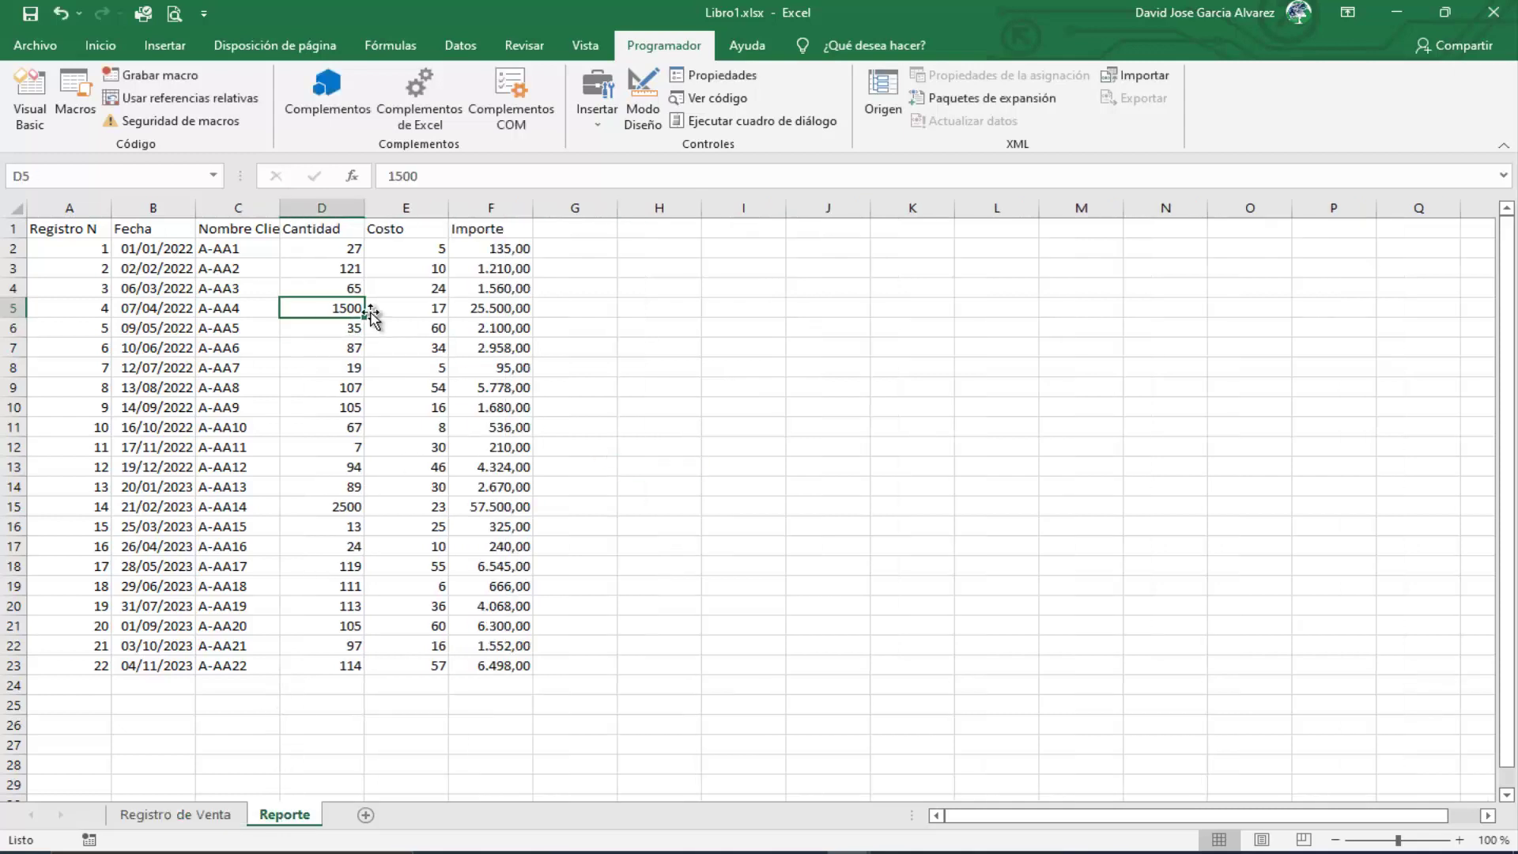
# Step: Duplicate the NumberFormat line twice, changing the copies to Hoja2.Columns(4) and Hoja2.Columns(5)
pyautogui.click(26, 92)
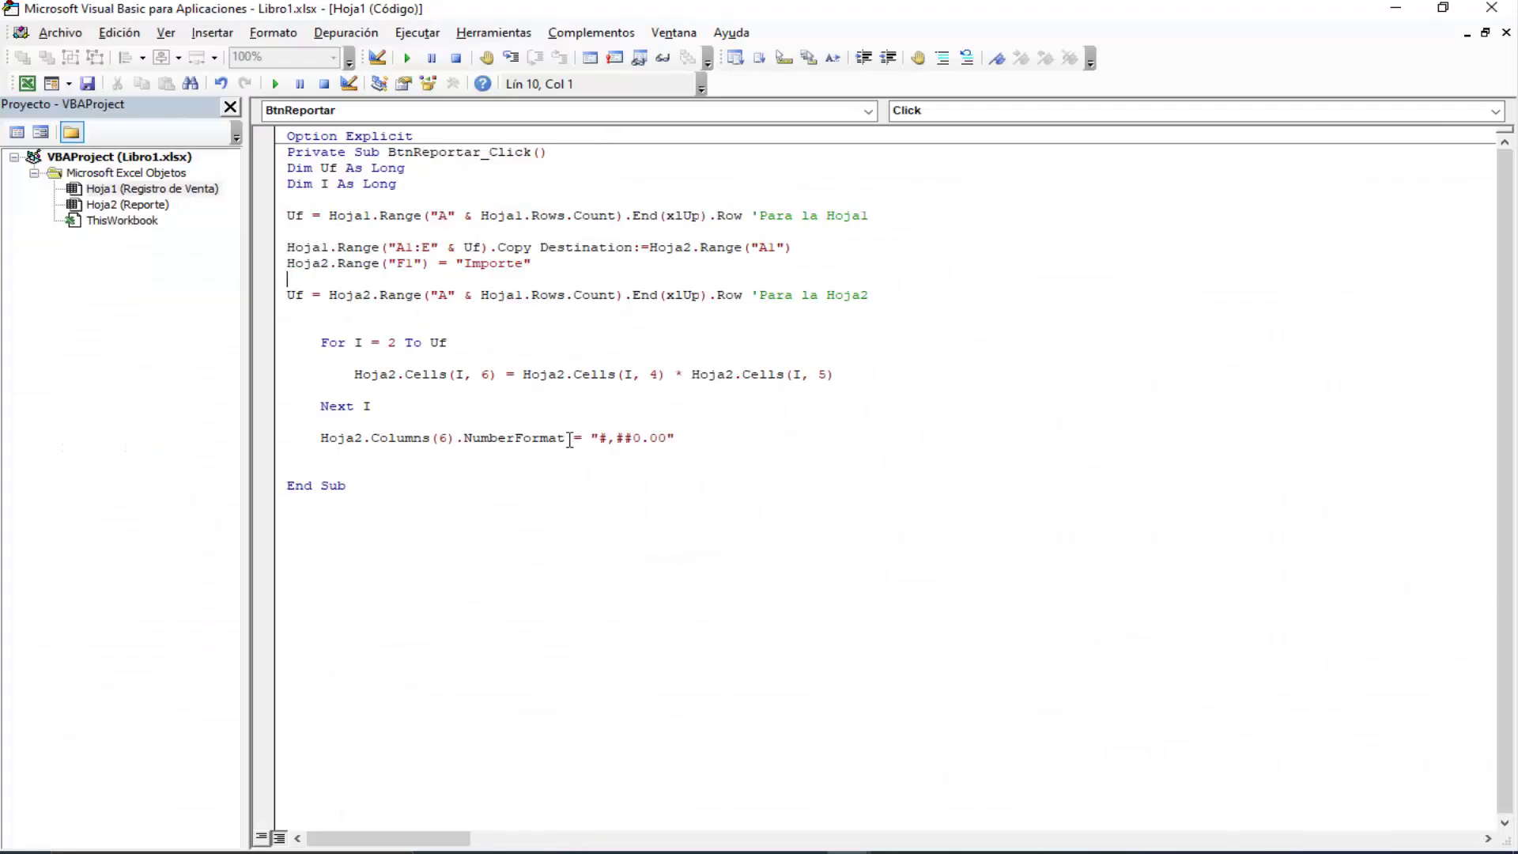
pyautogui.click(277, 443)
pyautogui.press('Up')
pyautogui.hotkey('ctrl', 'v')
pyautogui.hotkey('ctrl', 'v')
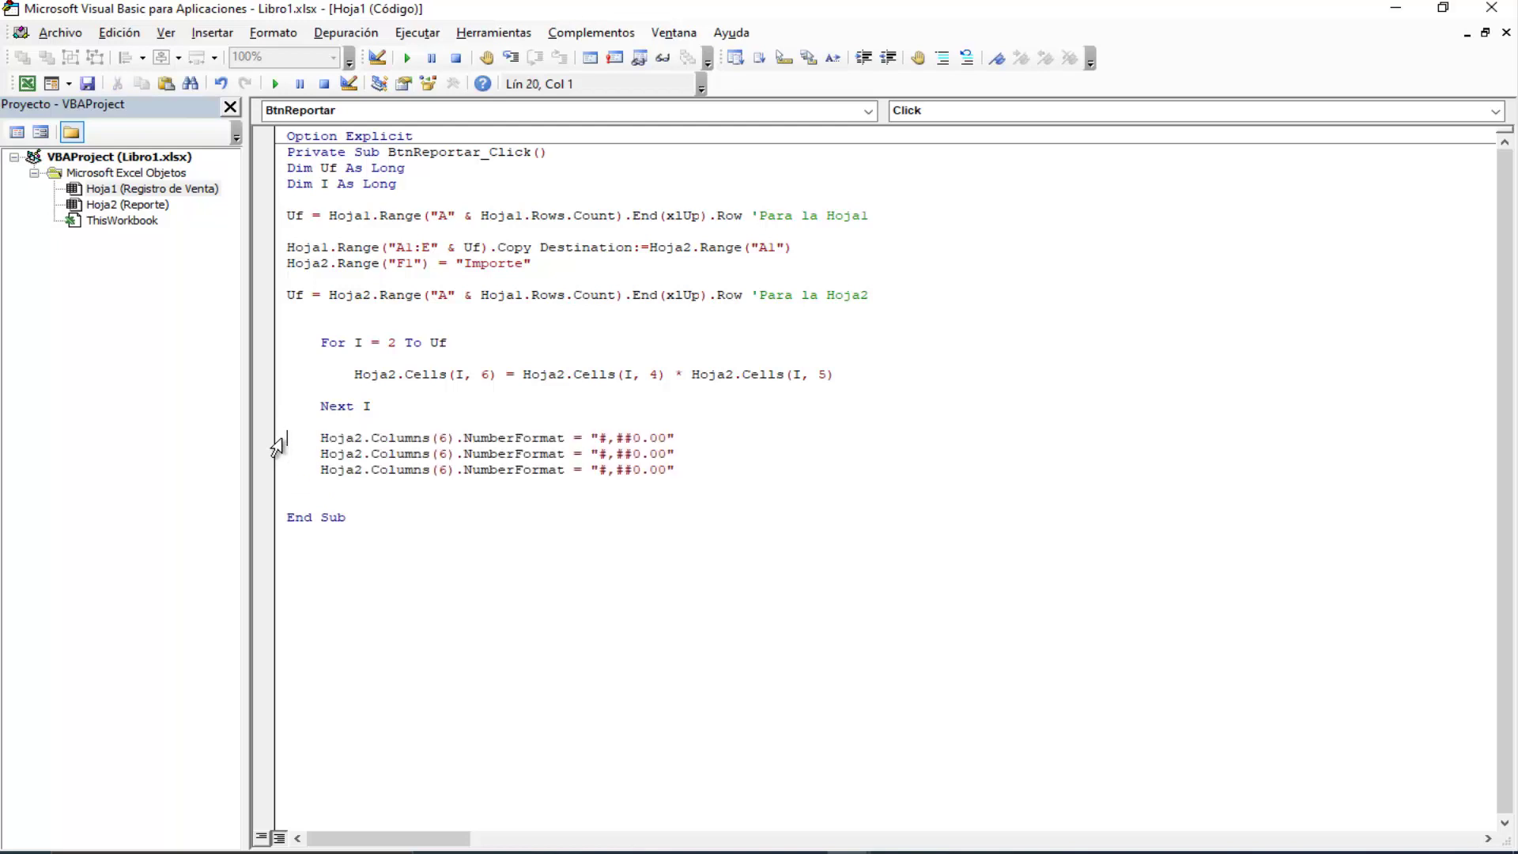
pyautogui.press('Right')
pyautogui.press('Right')
pyautogui.press('Right')
pyautogui.press('BackSpace')
pyautogui.write('4')
pyautogui.press('Down')
pyautogui.press('BackSpace')
pyautogui.write('5')
pyautogui.press('Down')
pyautogui.click(346, 452)
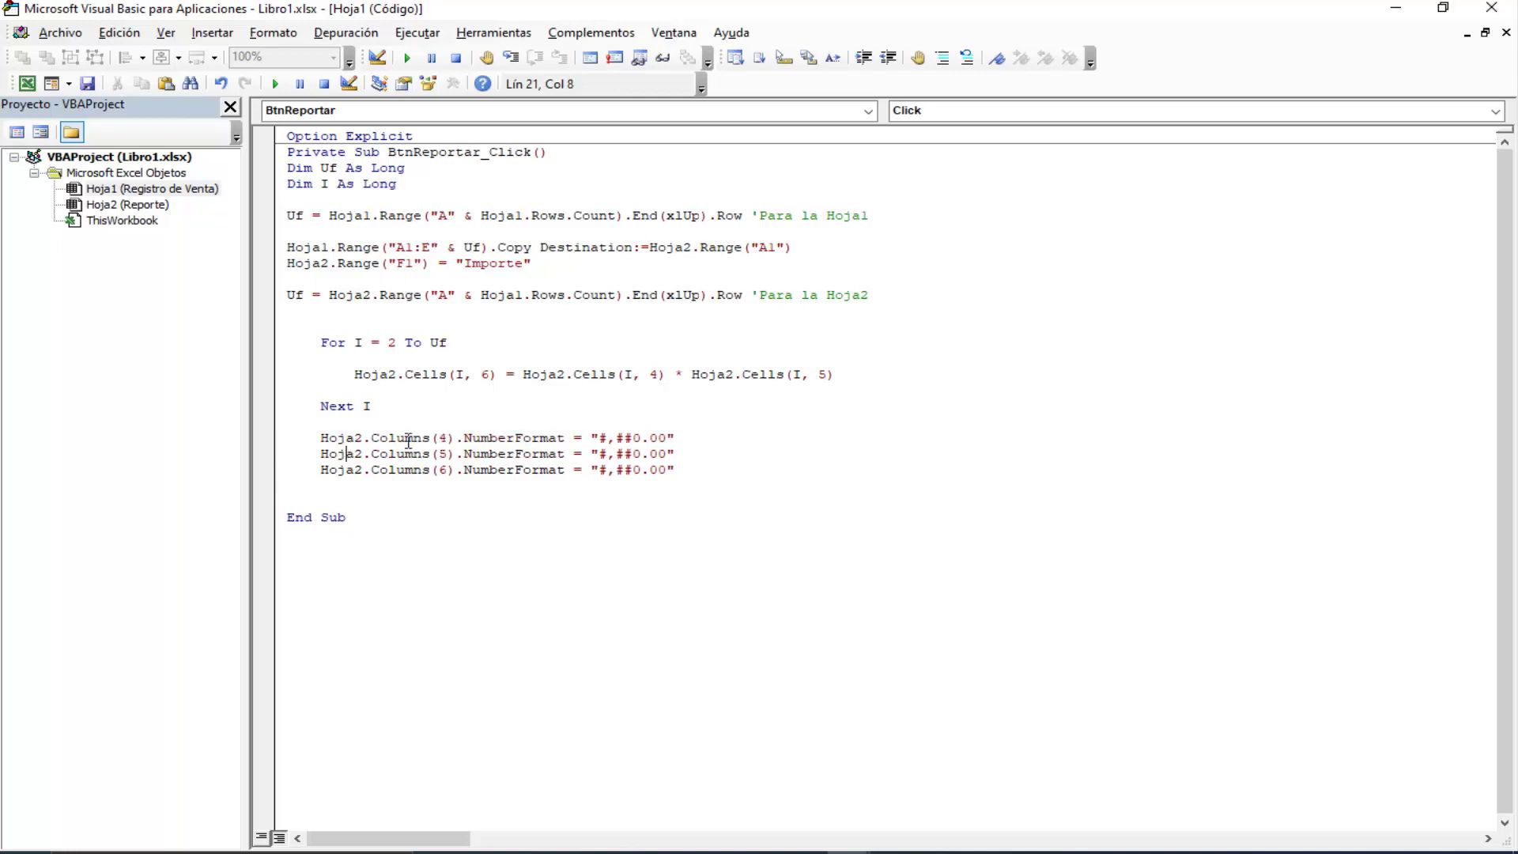
pyautogui.click(27, 83)
# Step: Rerun Reportar from Registro de Venta and confirm D5 now shows 1.500,00
pyautogui.click(176, 818)
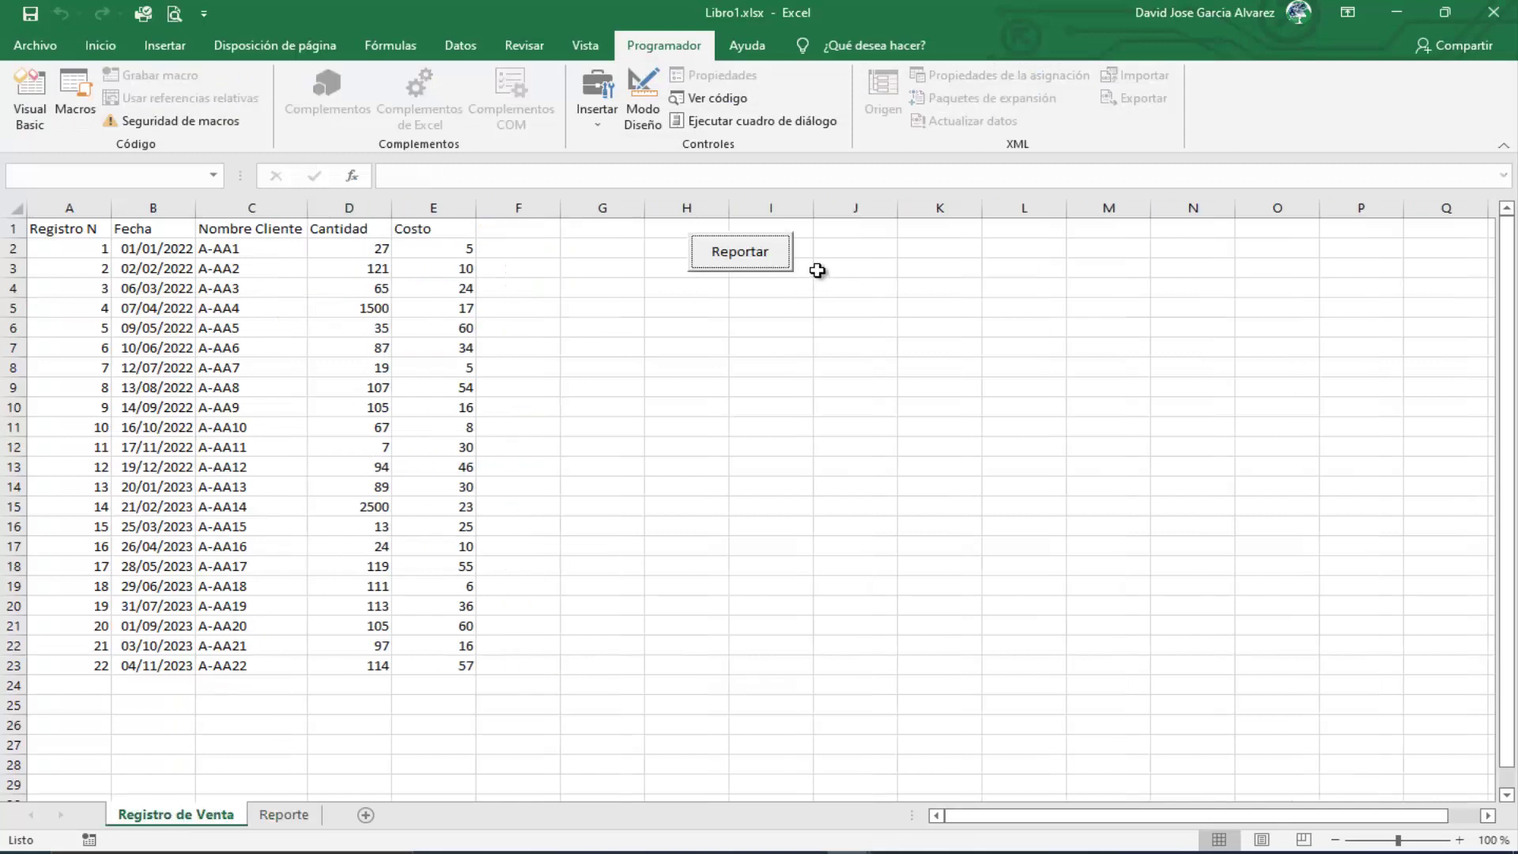
pyautogui.click(761, 254)
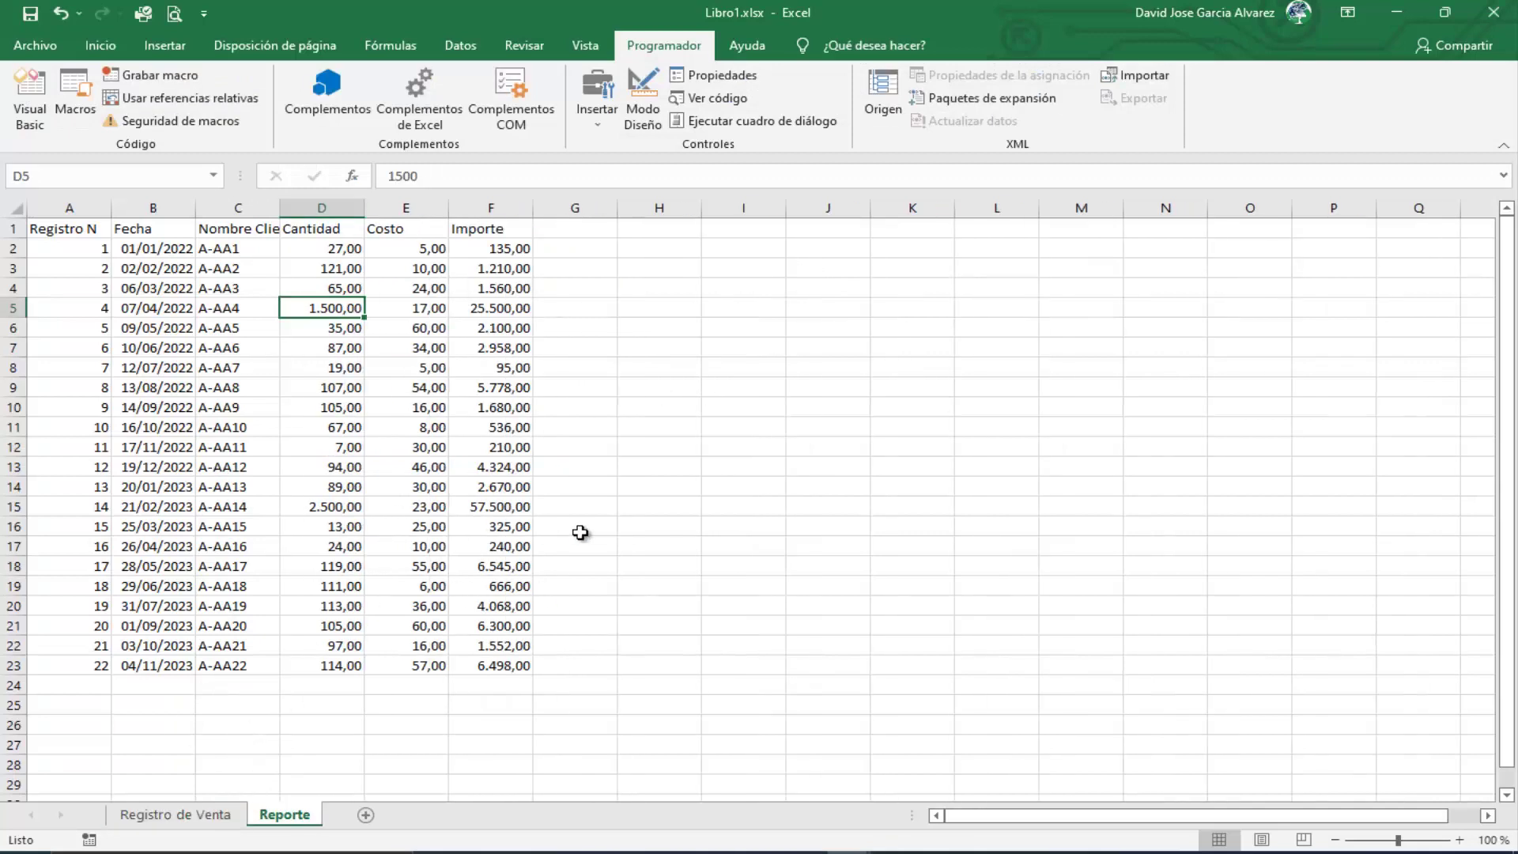
pyautogui.click(672, 526)
pyautogui.click(328, 309)
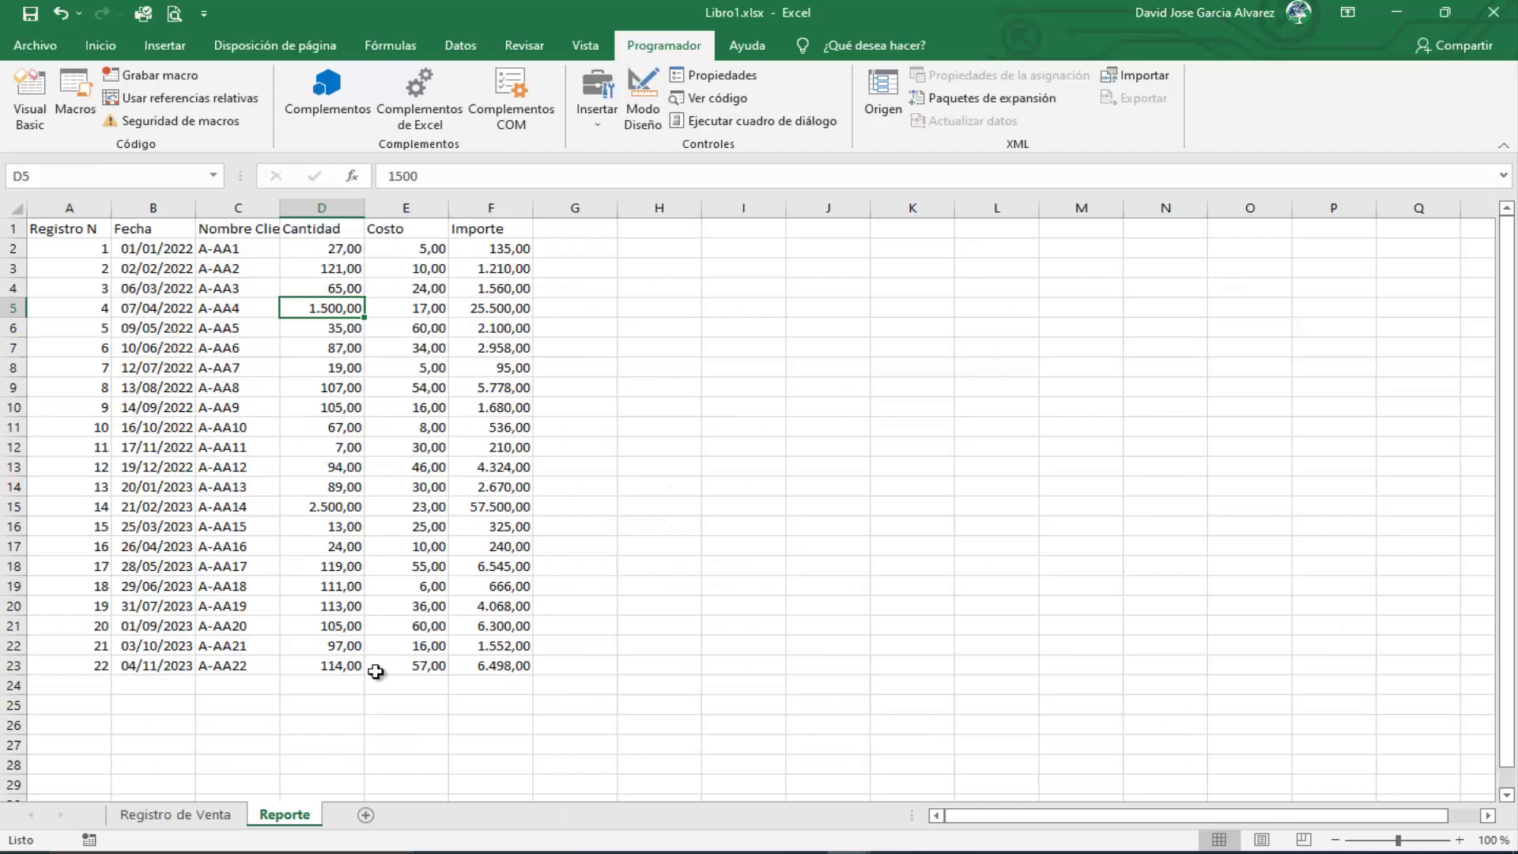
# Step: Inspect the empty cells below the Reporte data and the Uf row-count line in the macro
pyautogui.click(360, 687)
pyautogui.click(405, 703)
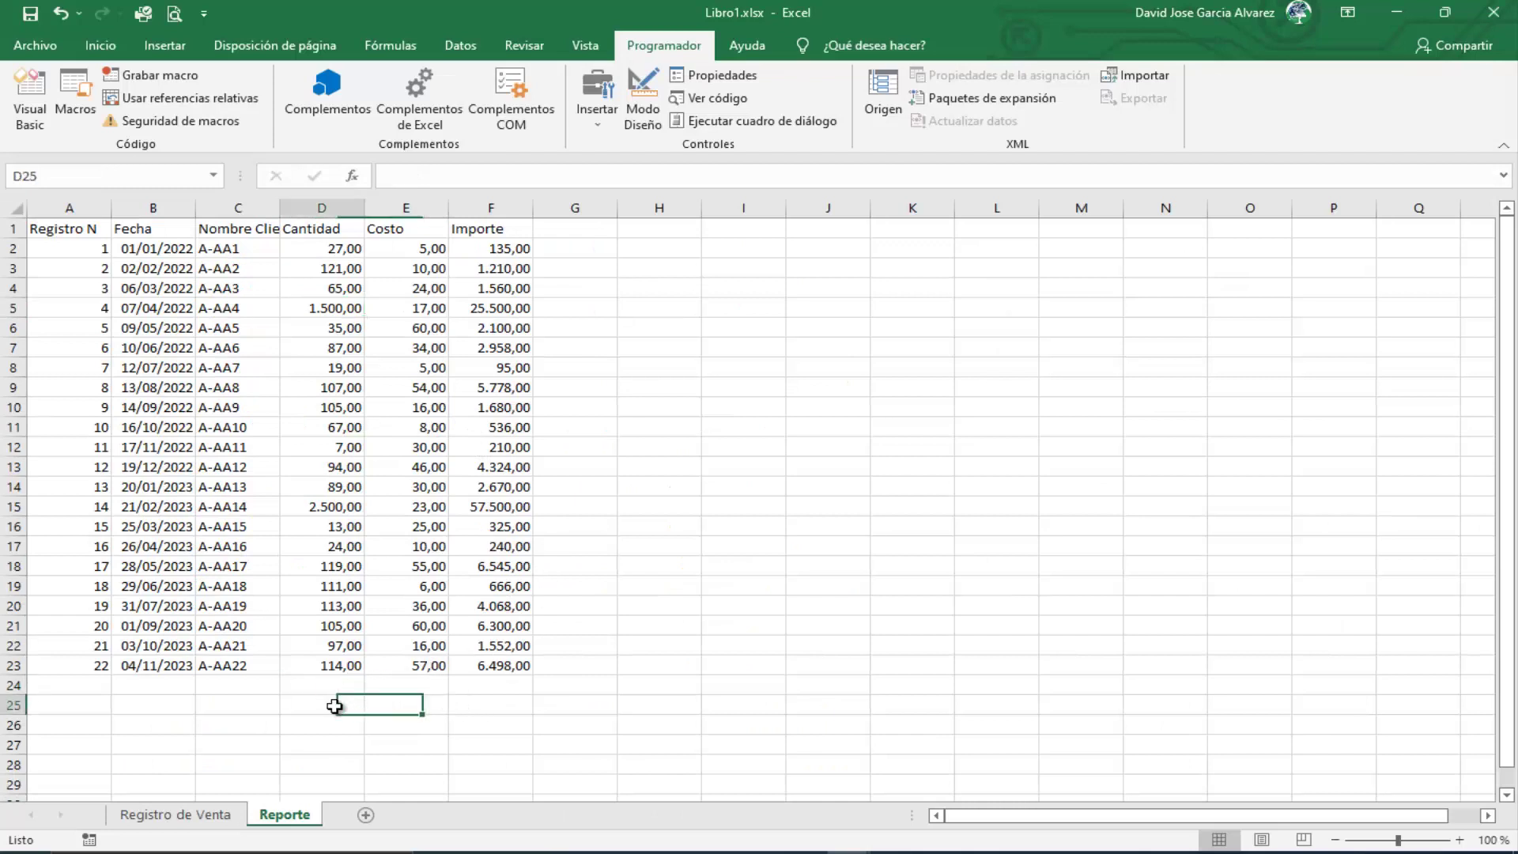
pyautogui.click(30, 99)
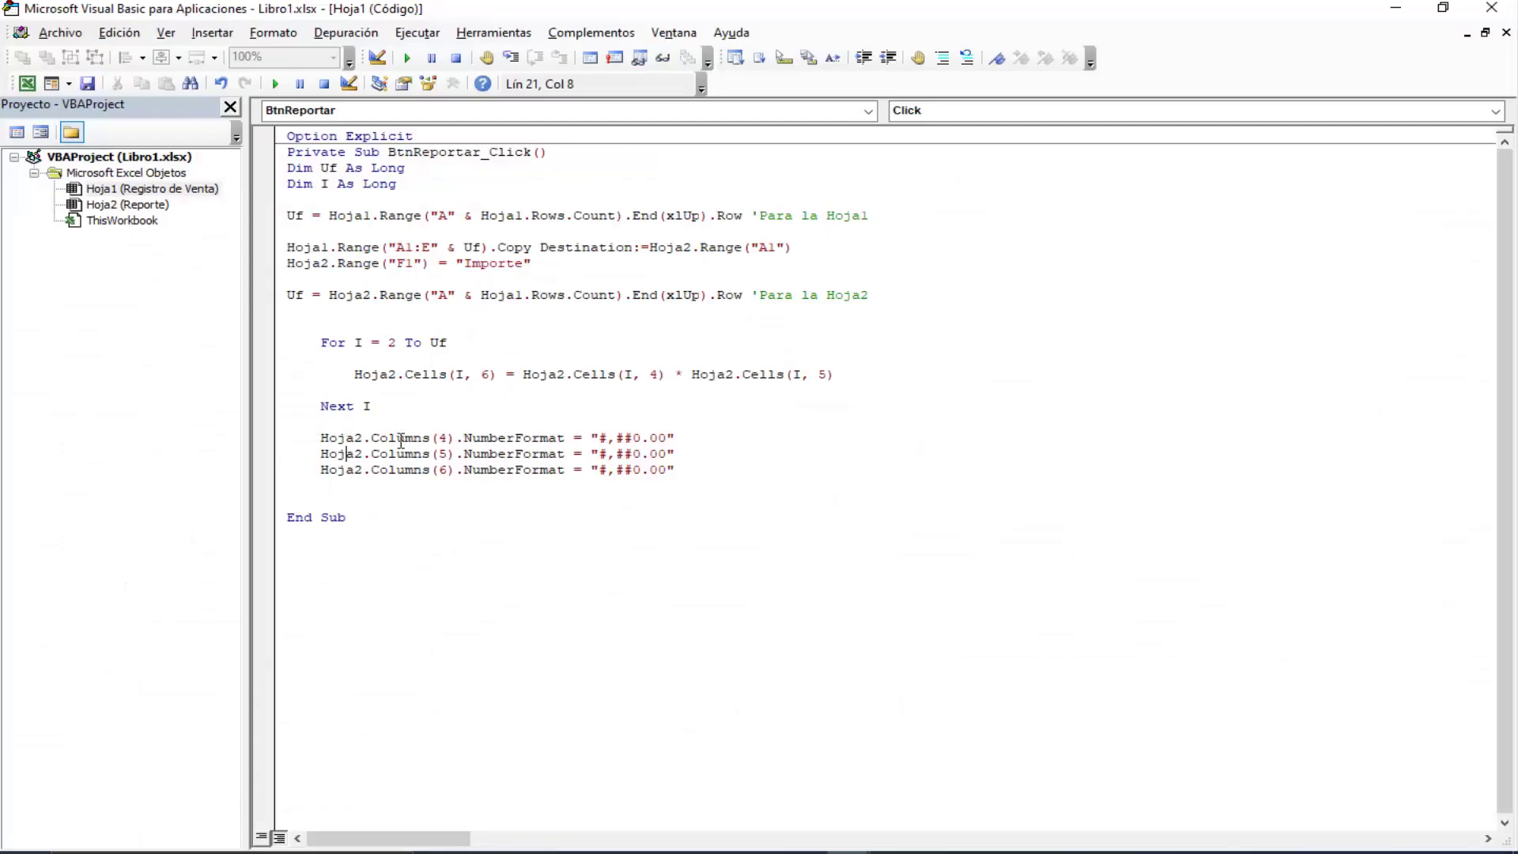
pyautogui.moveTo(303, 294); pyautogui.dragTo(287, 295)
pyautogui.click(320, 325)
pyautogui.doubleClick(299, 289)
pyautogui.click(27, 83)
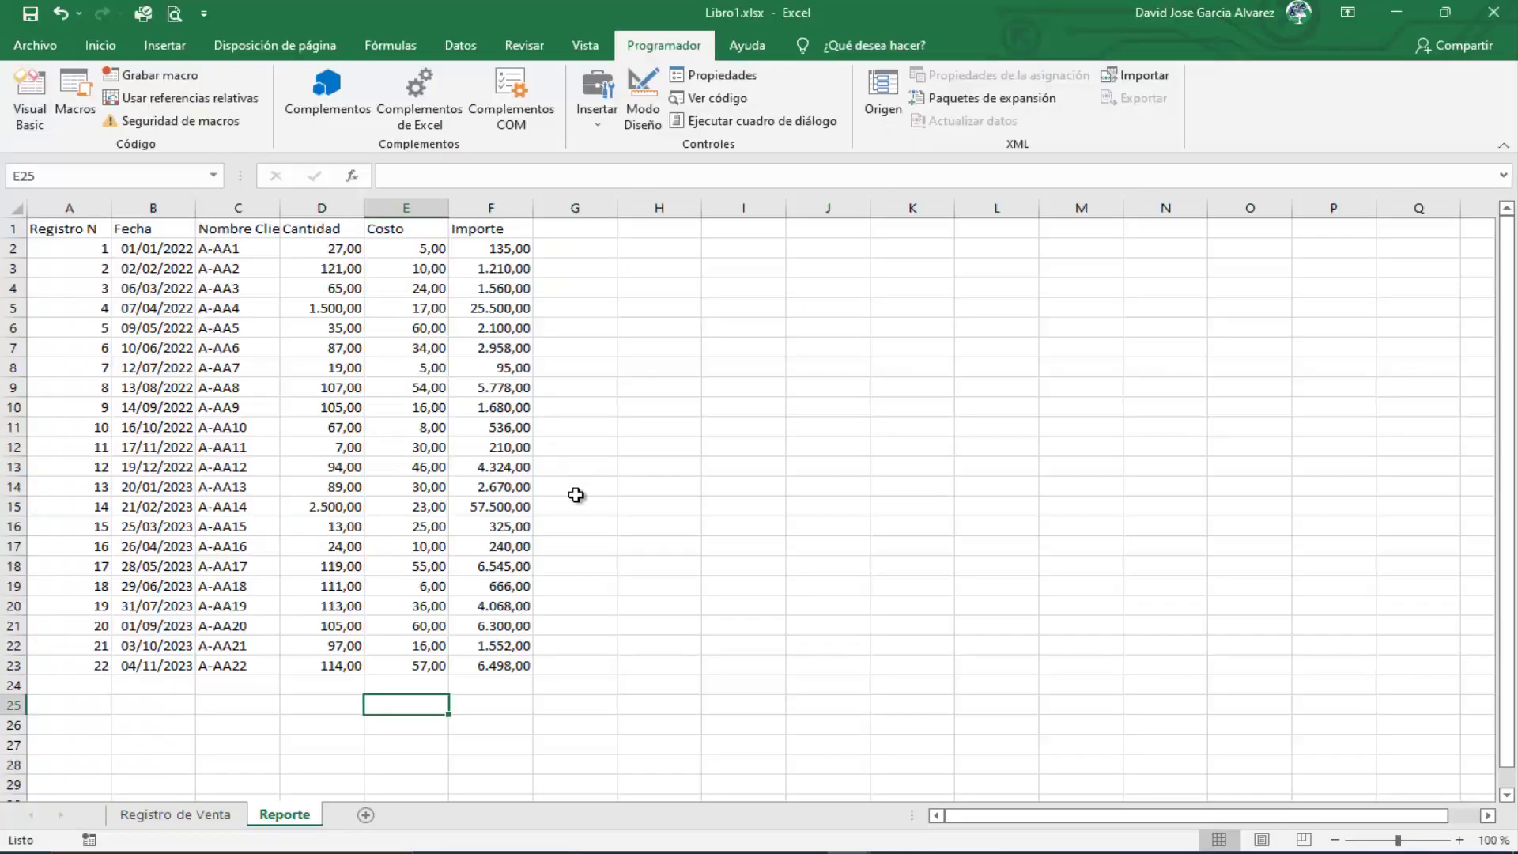
# Step: Inspect the empty cells below the Costo and Importe columns and the Importe values on Reporte
pyautogui.click(483, 706)
pyautogui.click(421, 703)
pyautogui.click(477, 704)
pyautogui.click(405, 705)
pyautogui.click(480, 704)
pyautogui.click(431, 700)
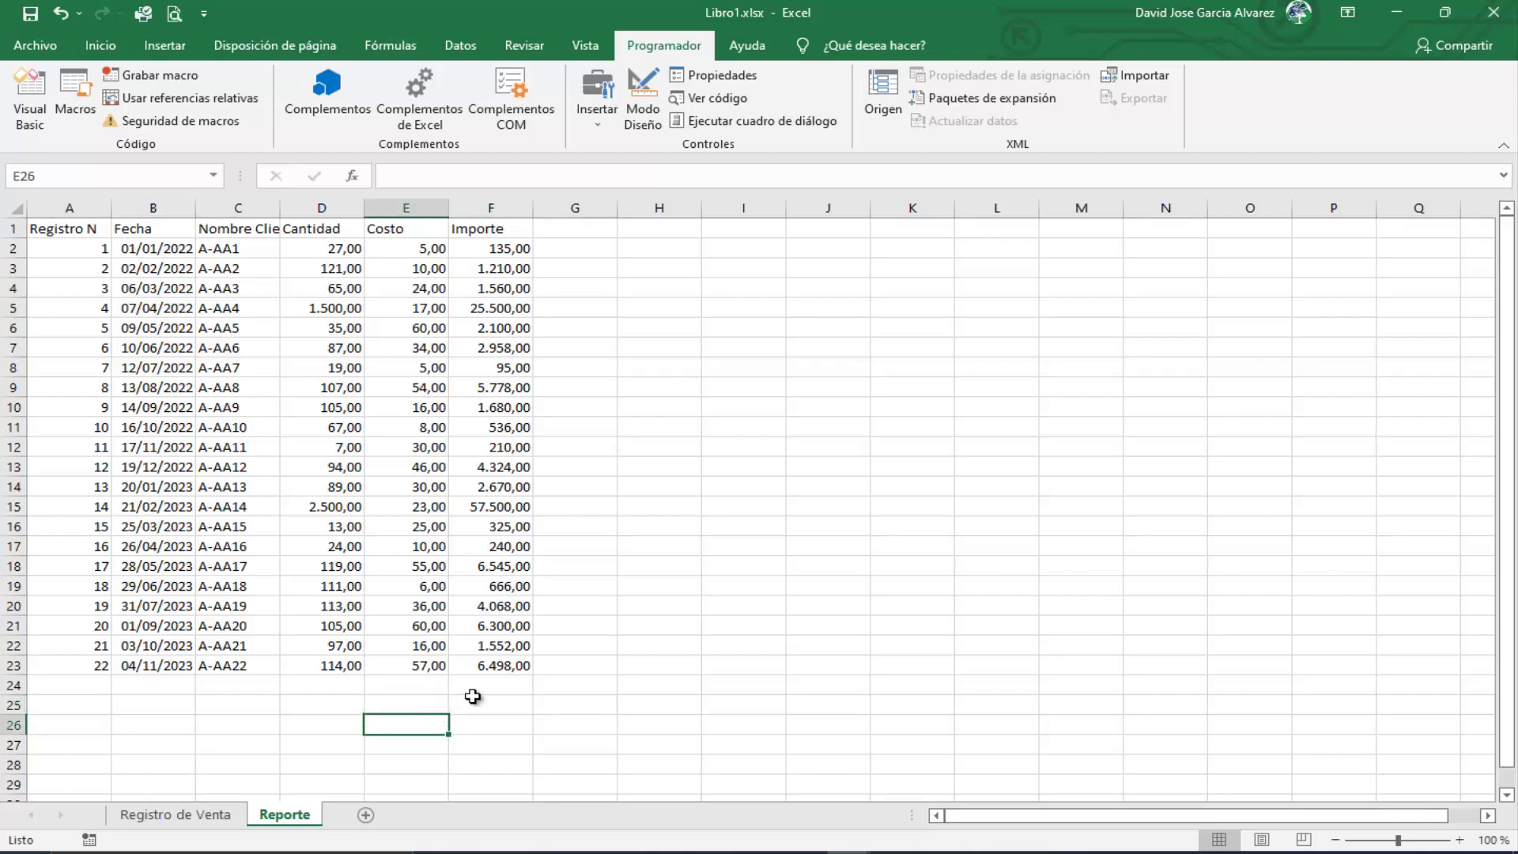
pyautogui.click(356, 209)
pyautogui.click(517, 504)
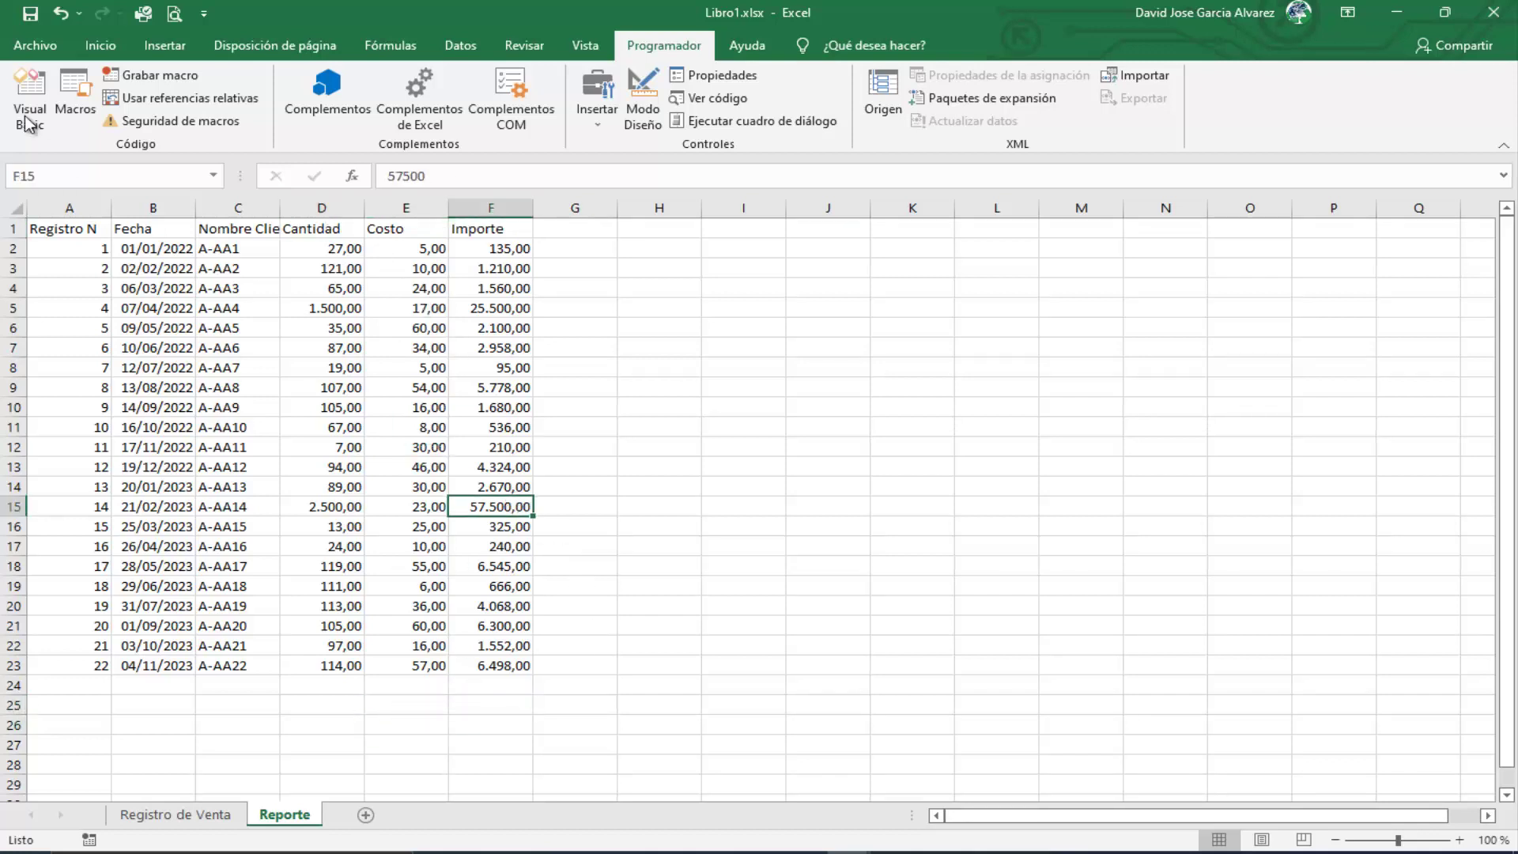
# Step: Start a new line before End Sub reading Hoja2.Cells(Uf,
pyautogui.click(27, 103)
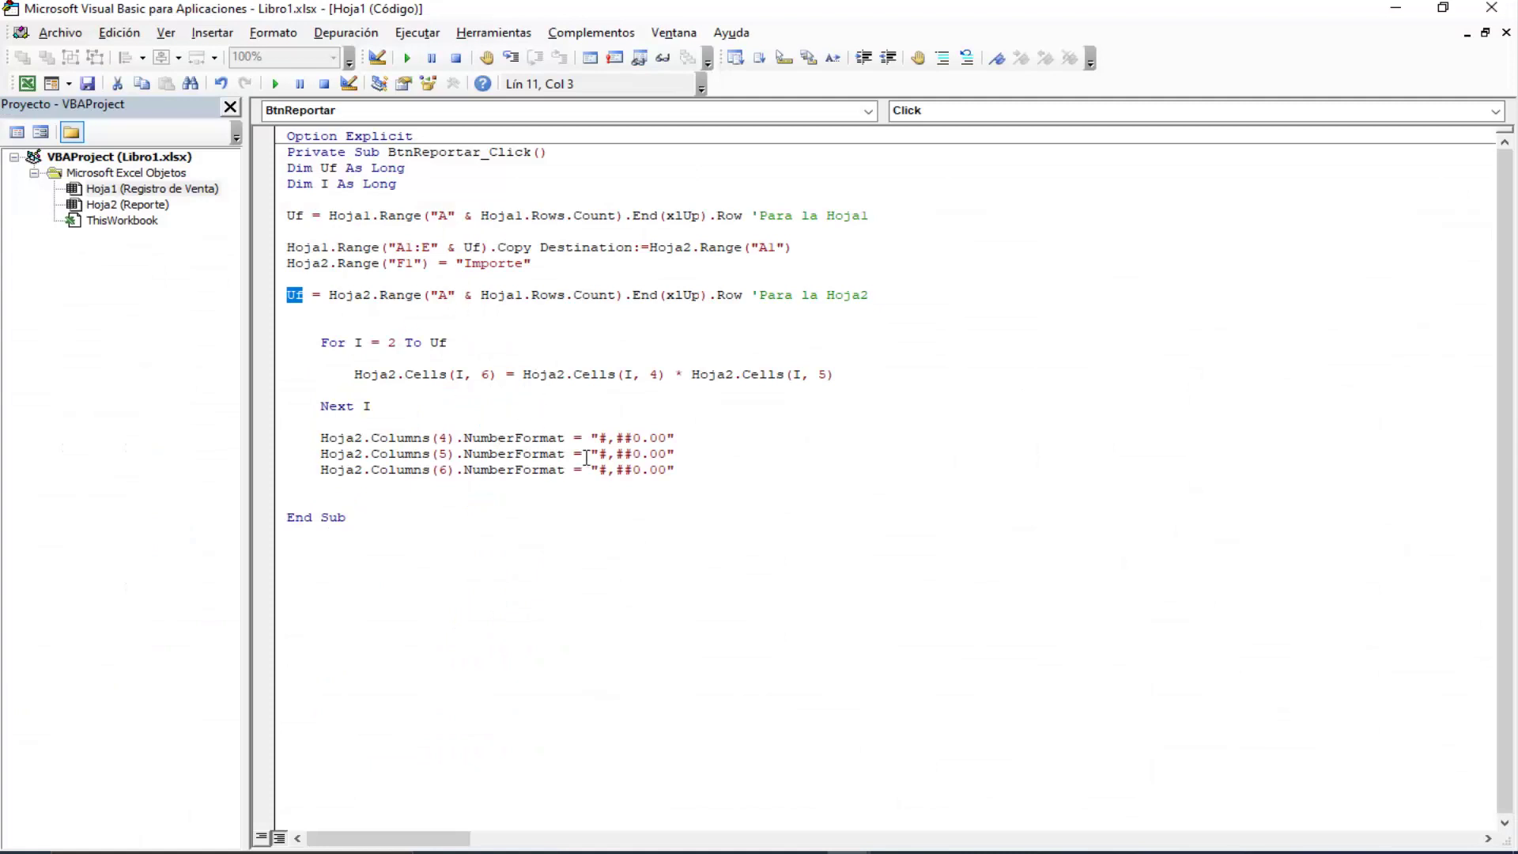
pyautogui.click(729, 465)
pyautogui.press('Return')
pyautogui.press('Return')
pyautogui.press('Return')
pyautogui.write('hoja')
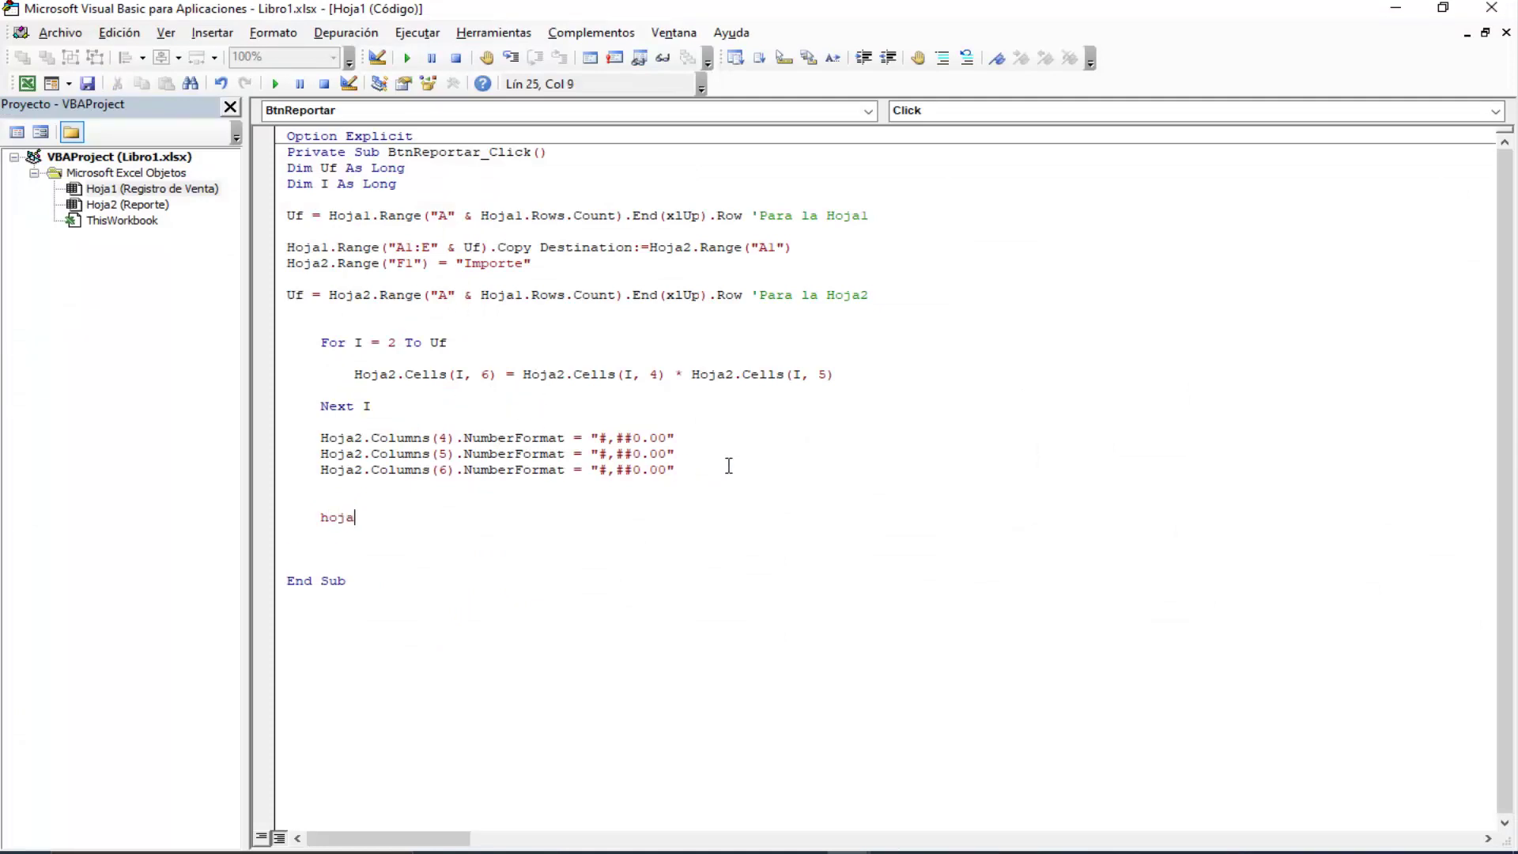
pyautogui.write('2.')
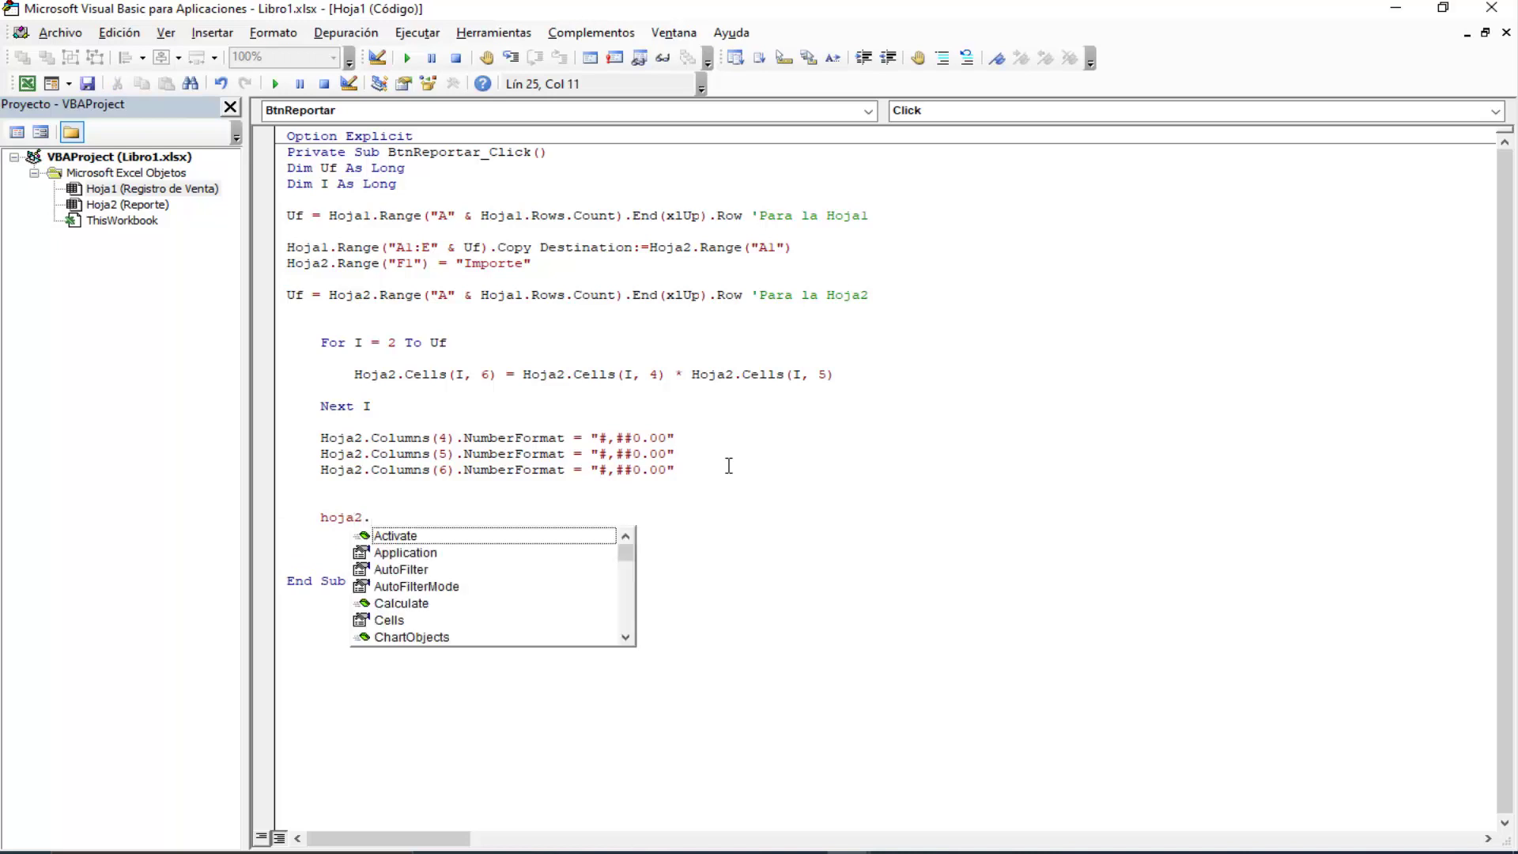
pyautogui.write('ce')
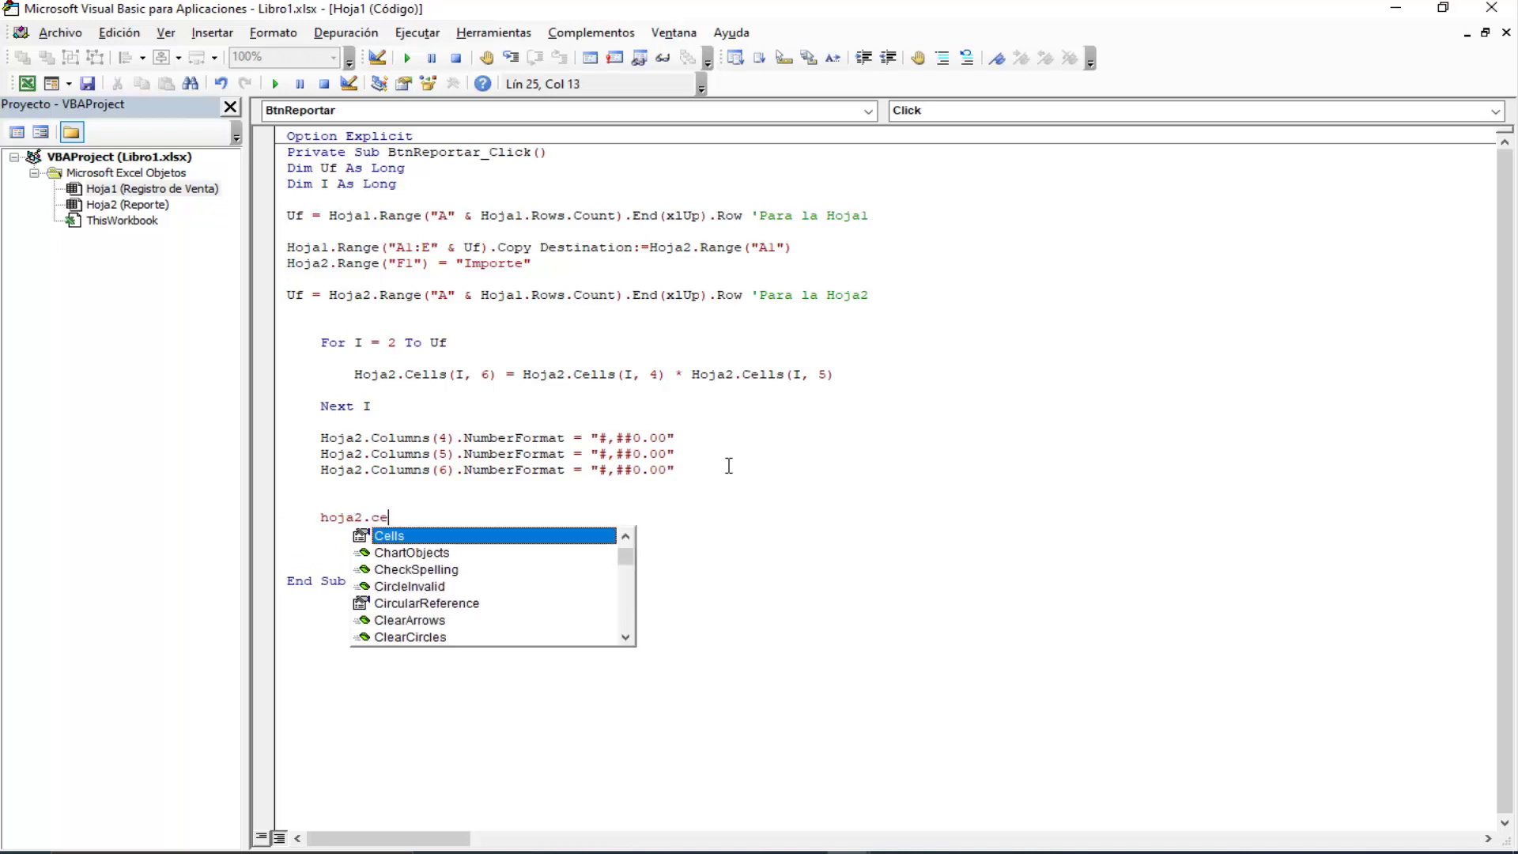
pyautogui.press('Tab')
pyautogui.write('(uf')
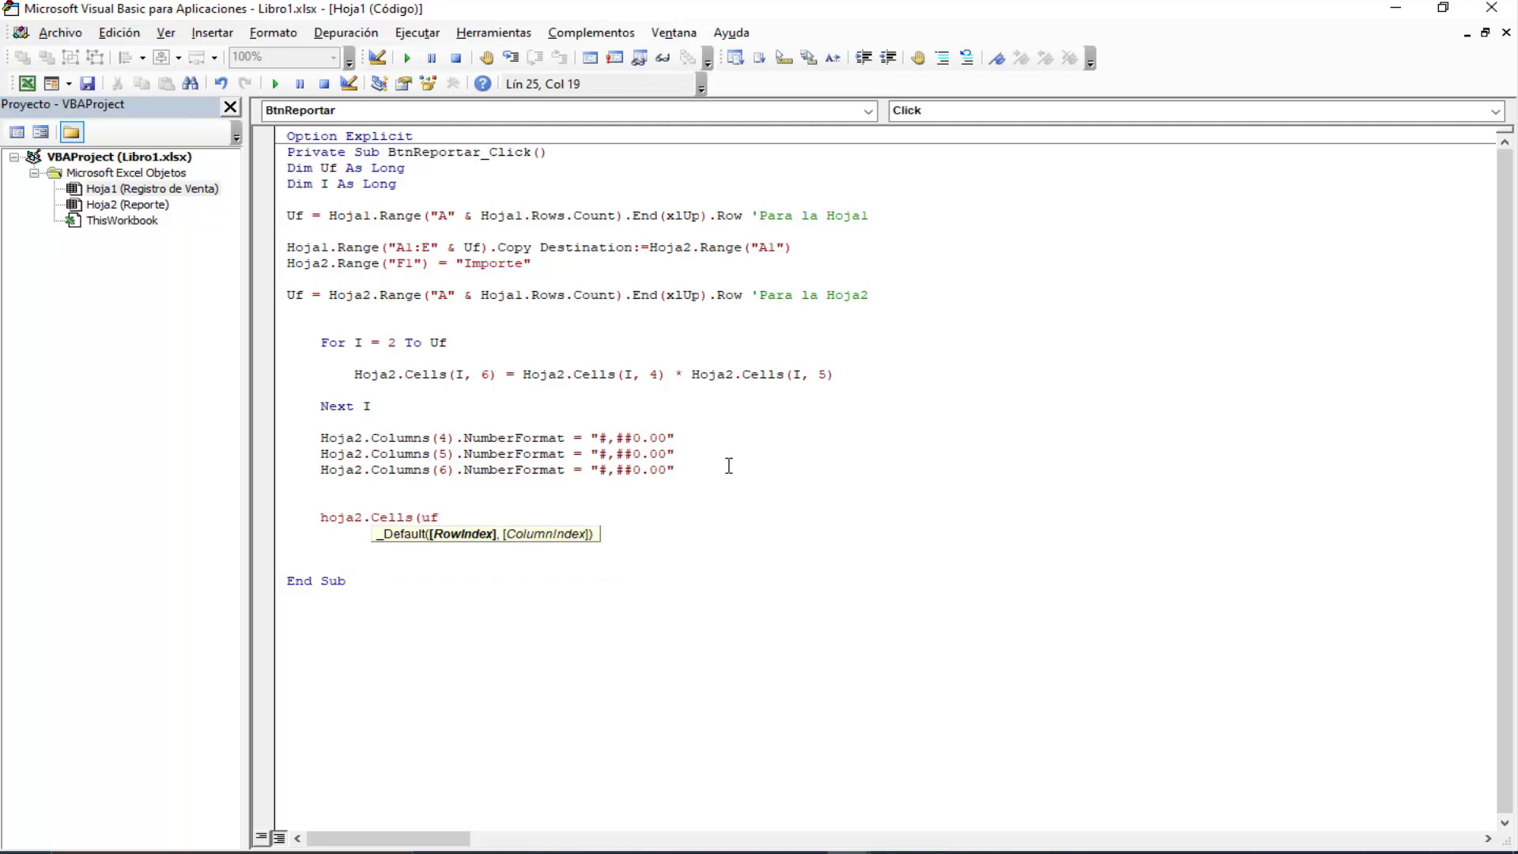
pyautogui.write(',')
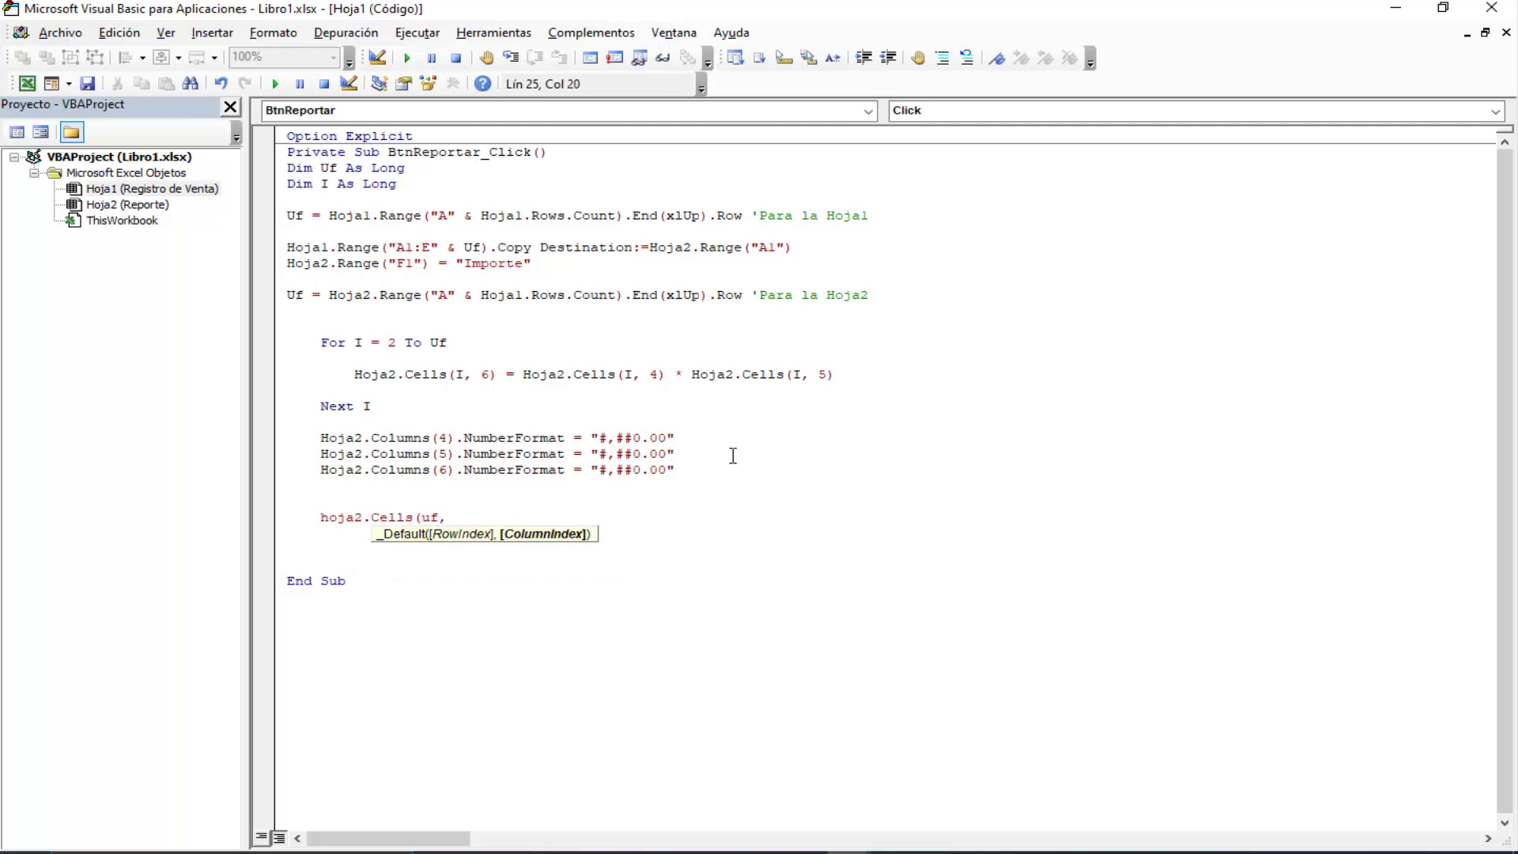
# Step: Count the columns on Reporte to confirm Costo is column 5
pyautogui.click(35, 85)
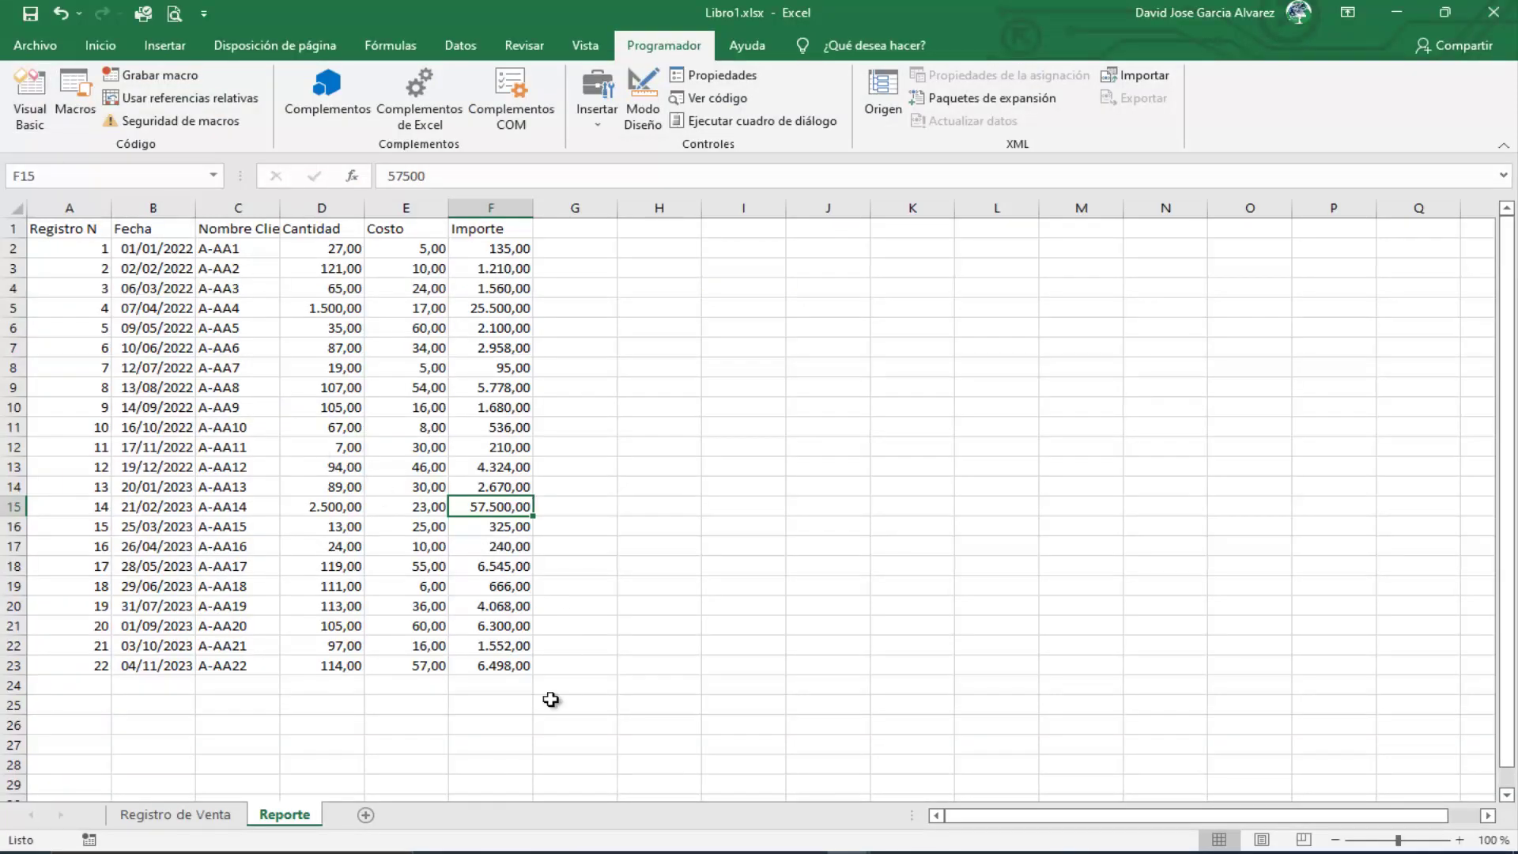
pyautogui.click(486, 207)
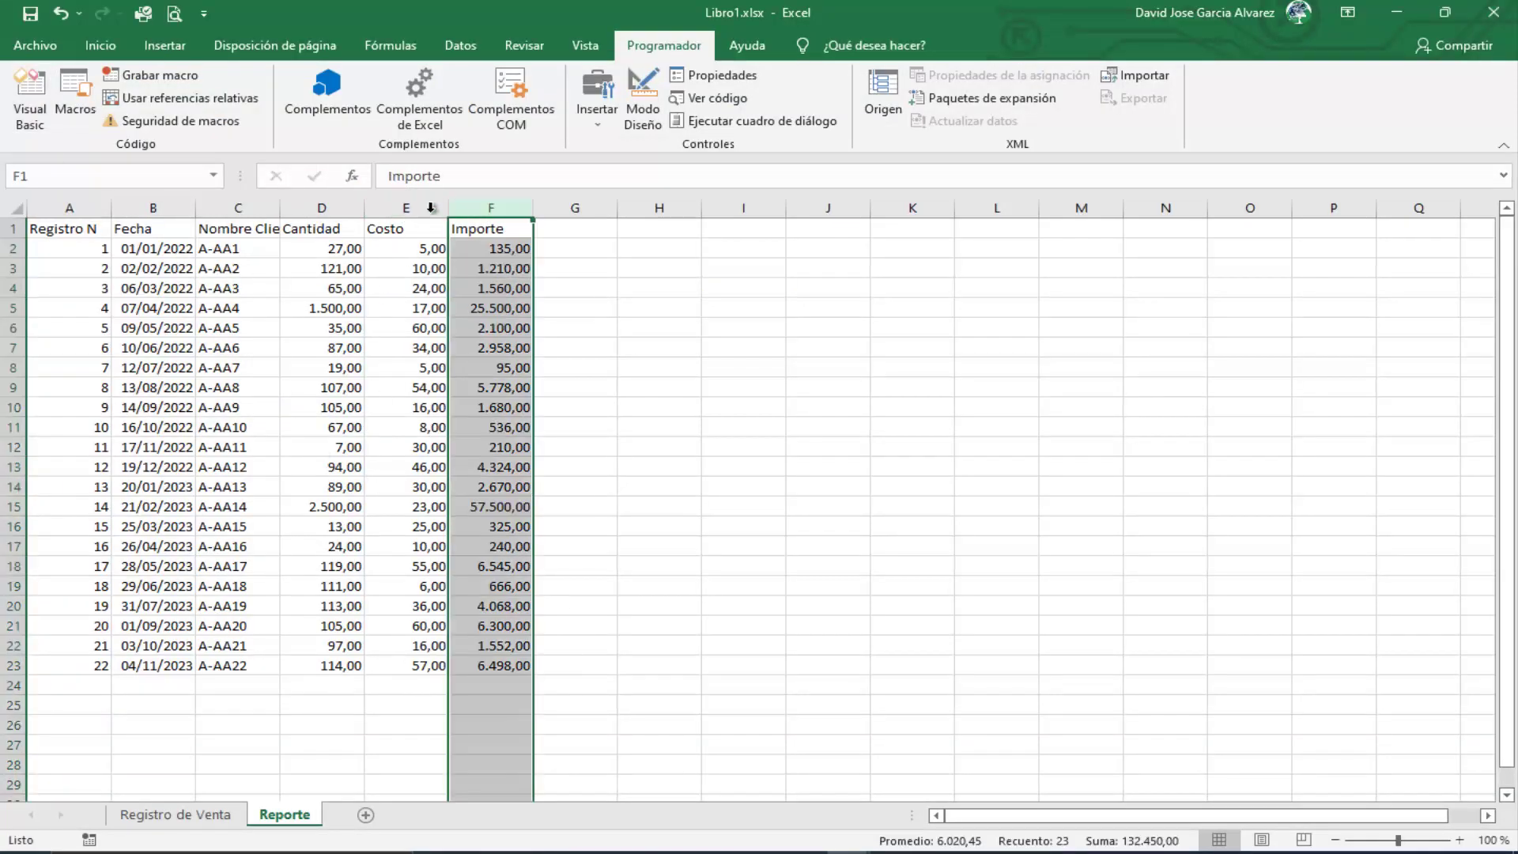
pyautogui.click(406, 207)
pyautogui.click(29, 117)
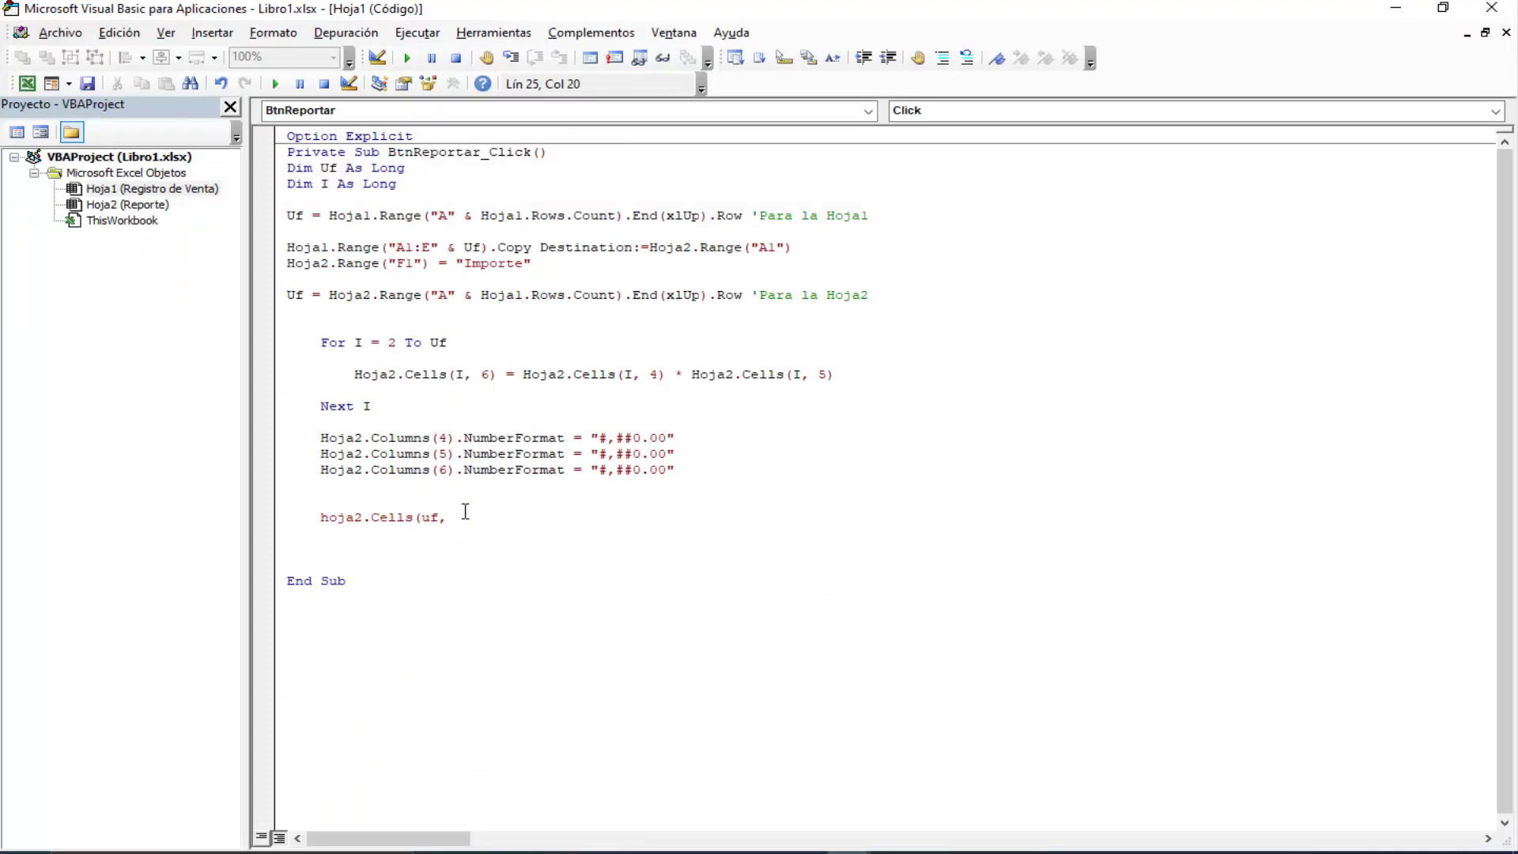
pyautogui.click(27, 84)
pyautogui.click(153, 208)
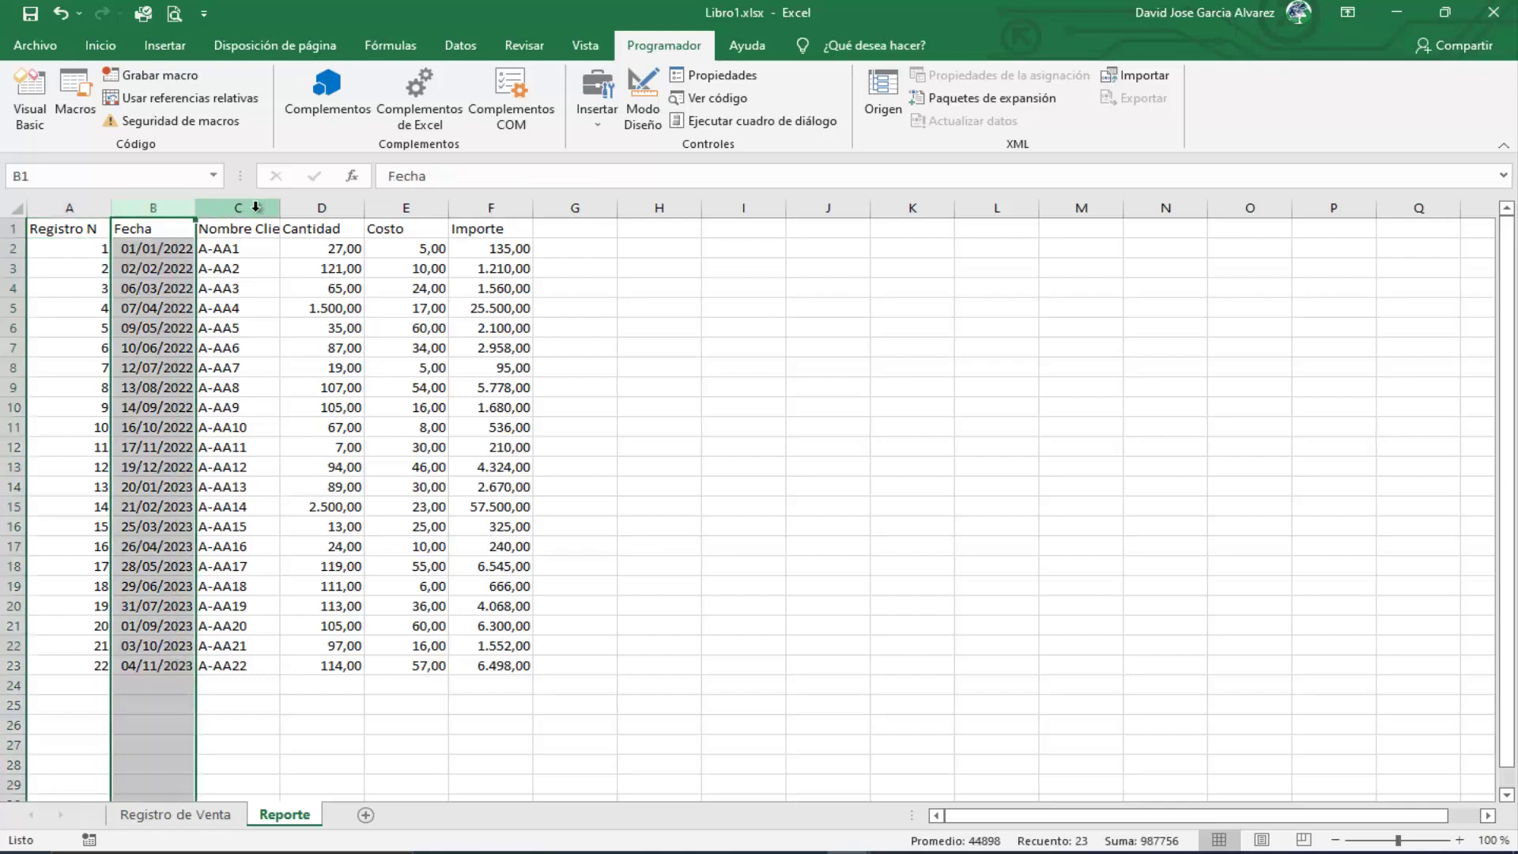
pyautogui.click(322, 208)
pyautogui.click(407, 208)
pyautogui.click(43, 117)
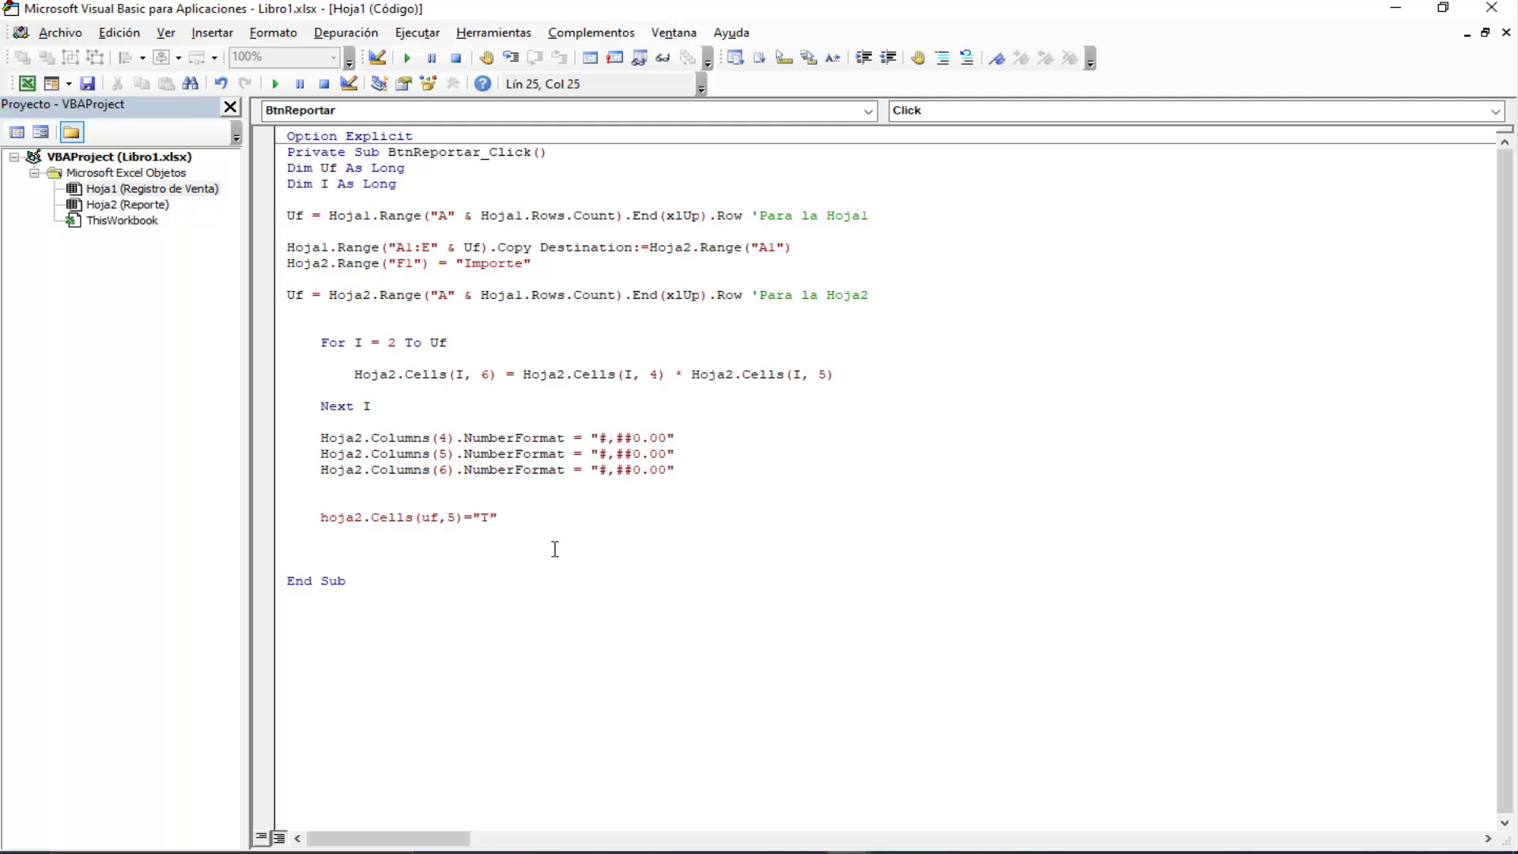
# Step: Finish the line as Hoja2.Cells(Uf, 5) = "Total Cantidad"
pyautogui.write('otal Cant')
pyautogui.write('idad')
pyautogui.press('Return')
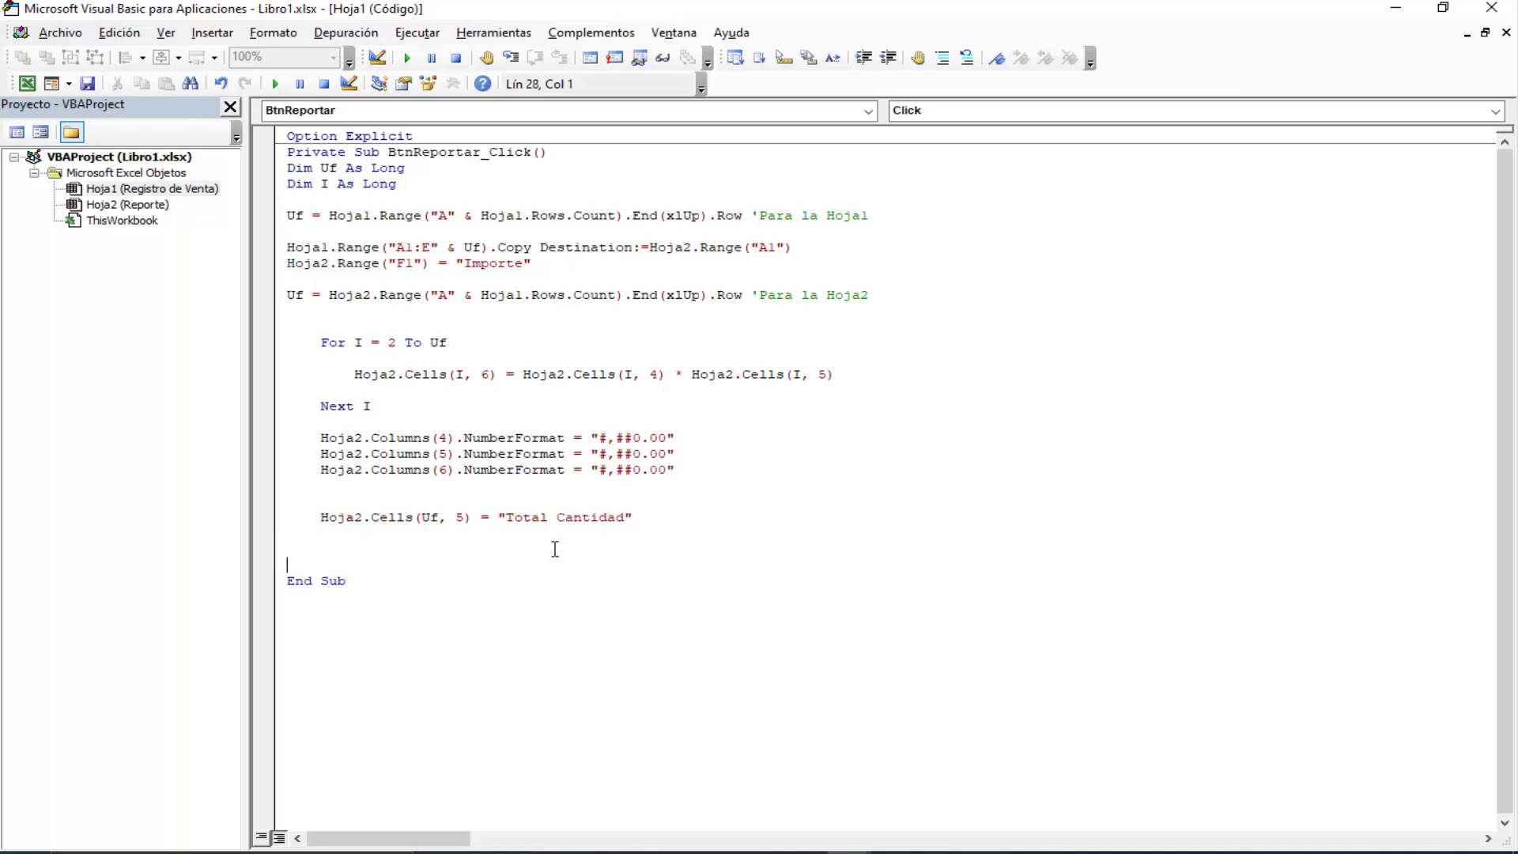
pyautogui.doubleClick(431, 517)
pyautogui.click(555, 517)
pyautogui.doubleClick(526, 517)
pyautogui.click(583, 517)
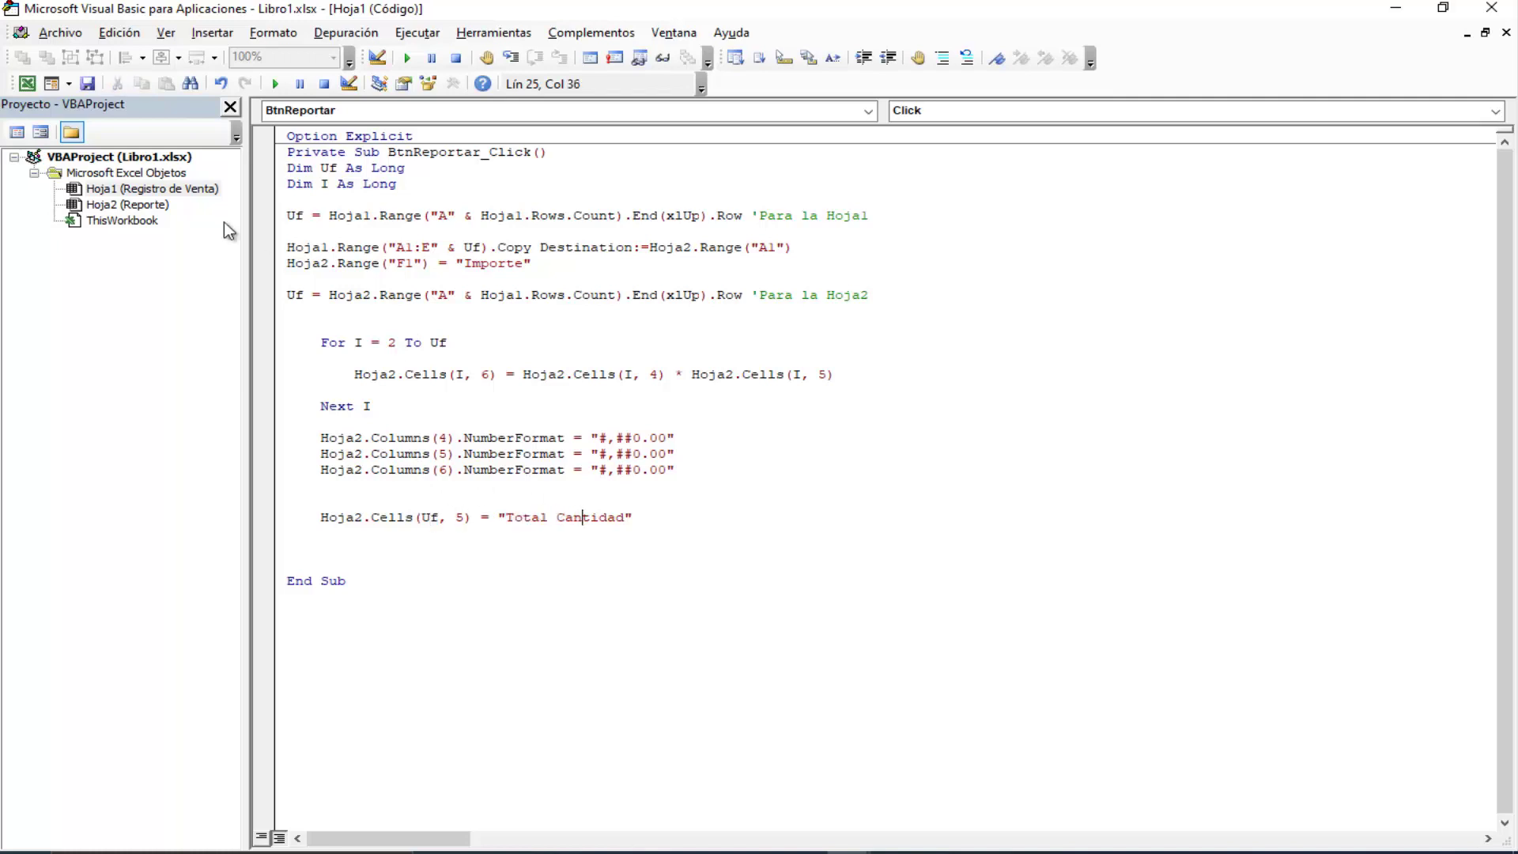
# Step: Confirm E23 is the last Costo cell, then run Reportar from Registro de Venta
pyautogui.click(26, 83)
pyautogui.click(415, 668)
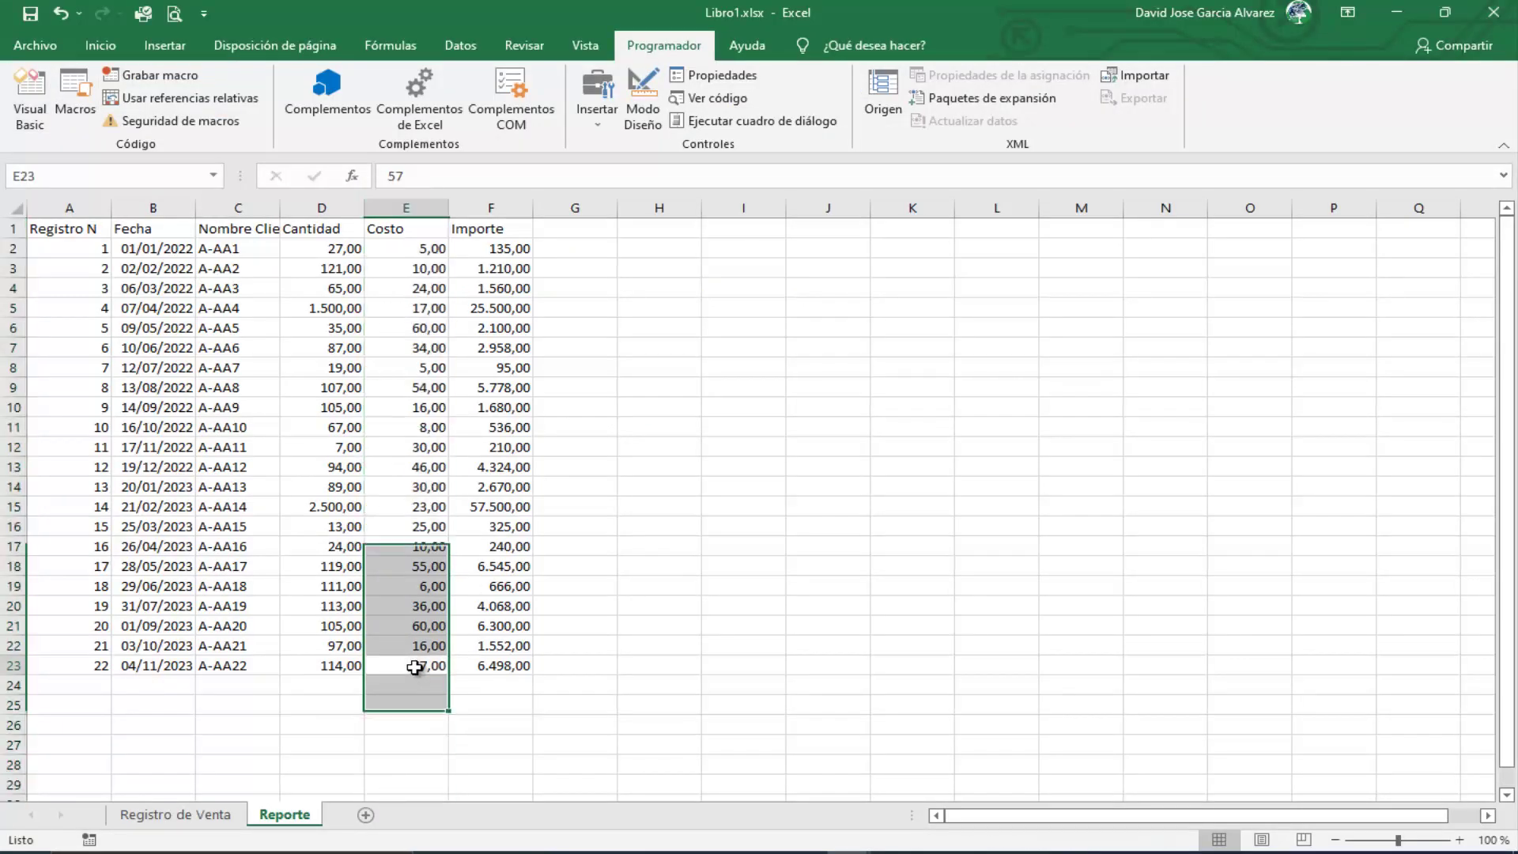
pyautogui.click(13, 665)
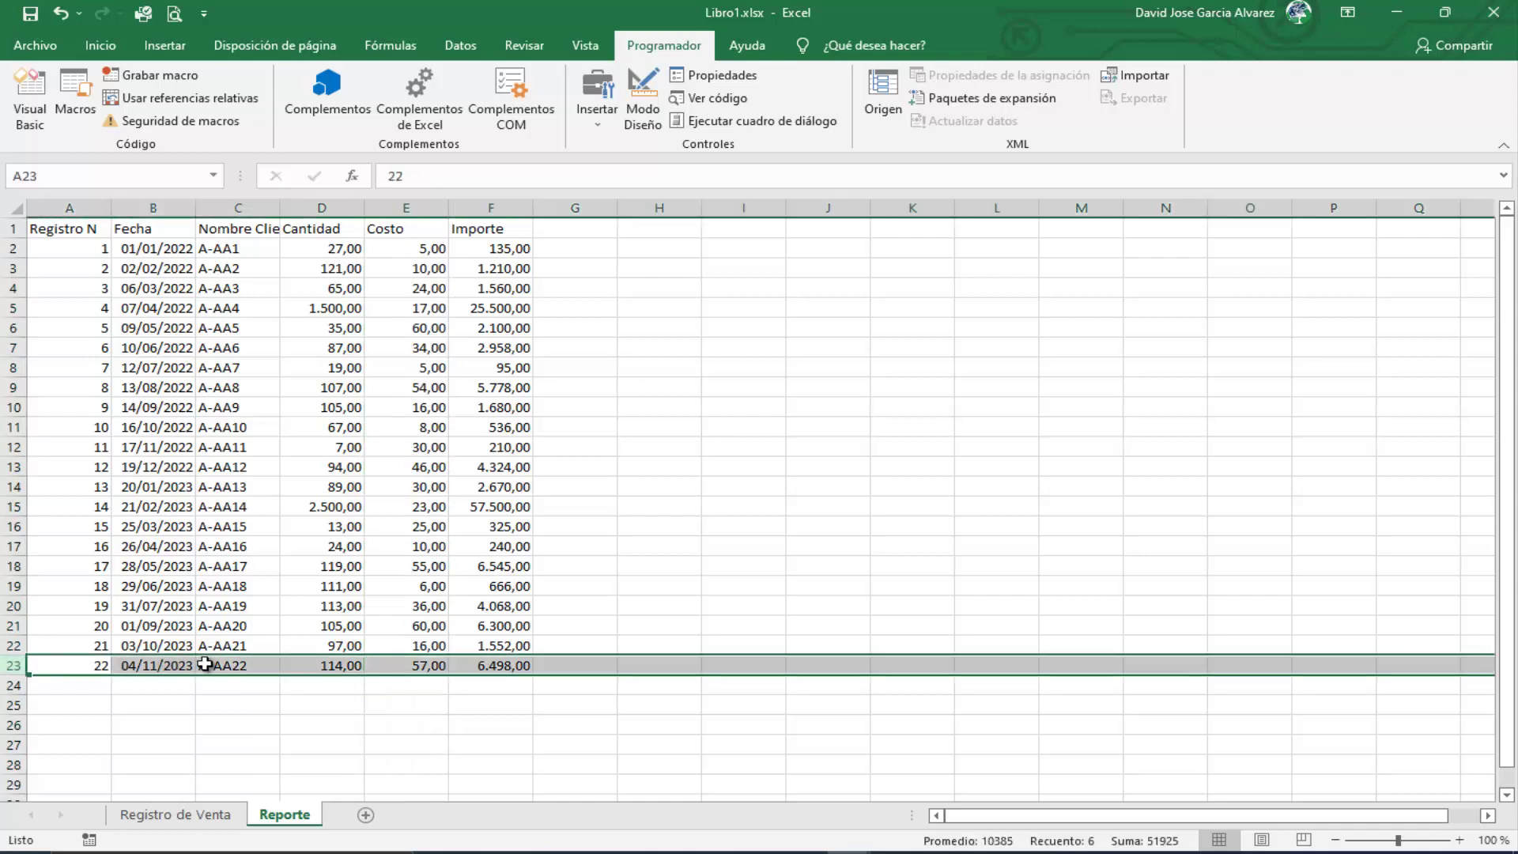
pyautogui.click(425, 660)
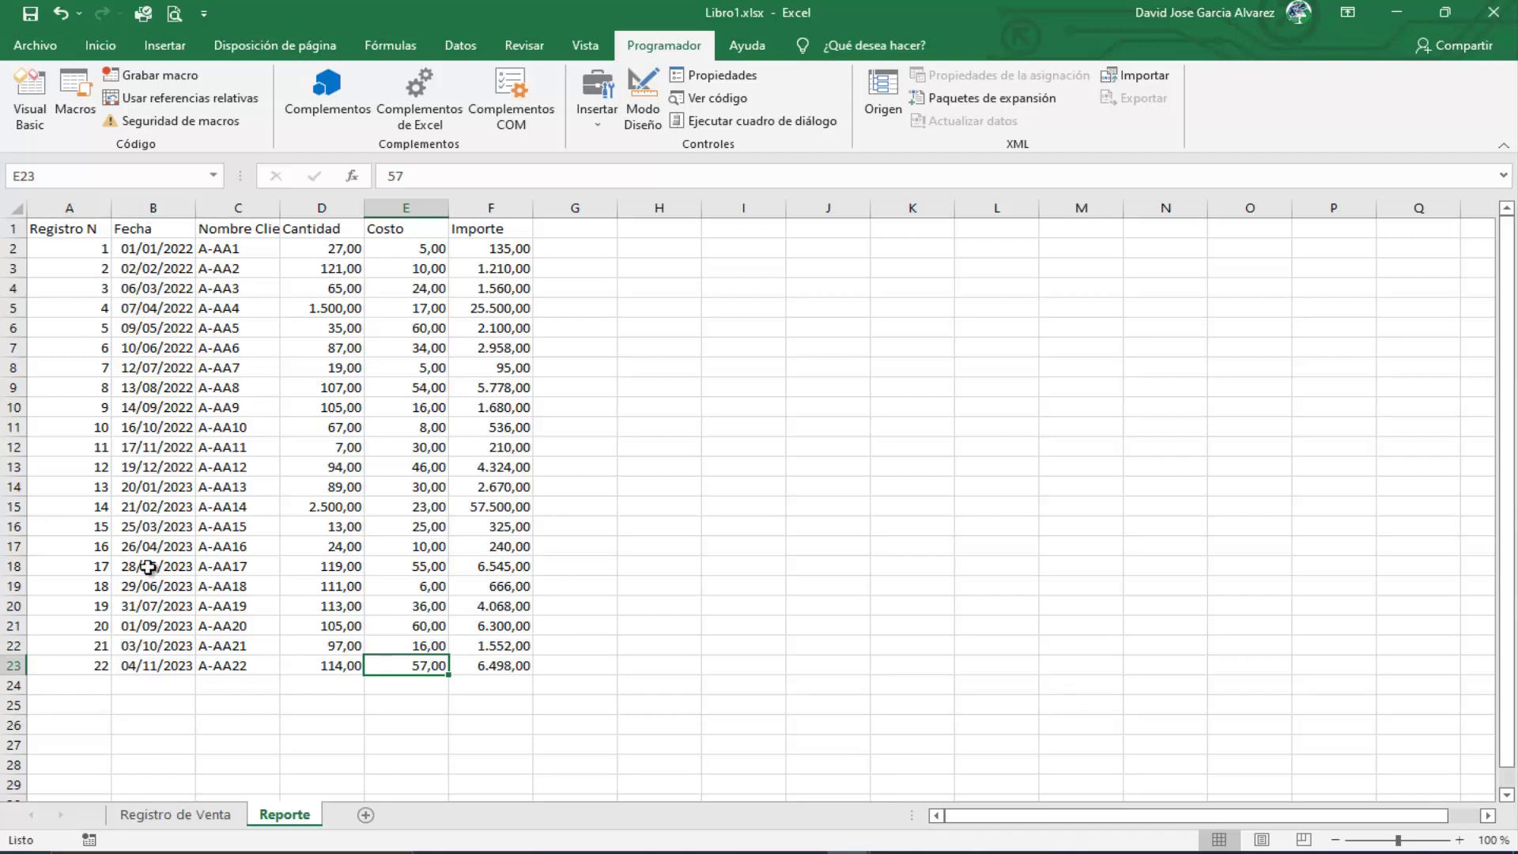
pyautogui.click(197, 816)
pyautogui.click(616, 467)
# Step: Rerun Reportar and autofit column E on Reporte to fit the Total Cantidad label
pyautogui.click(751, 257)
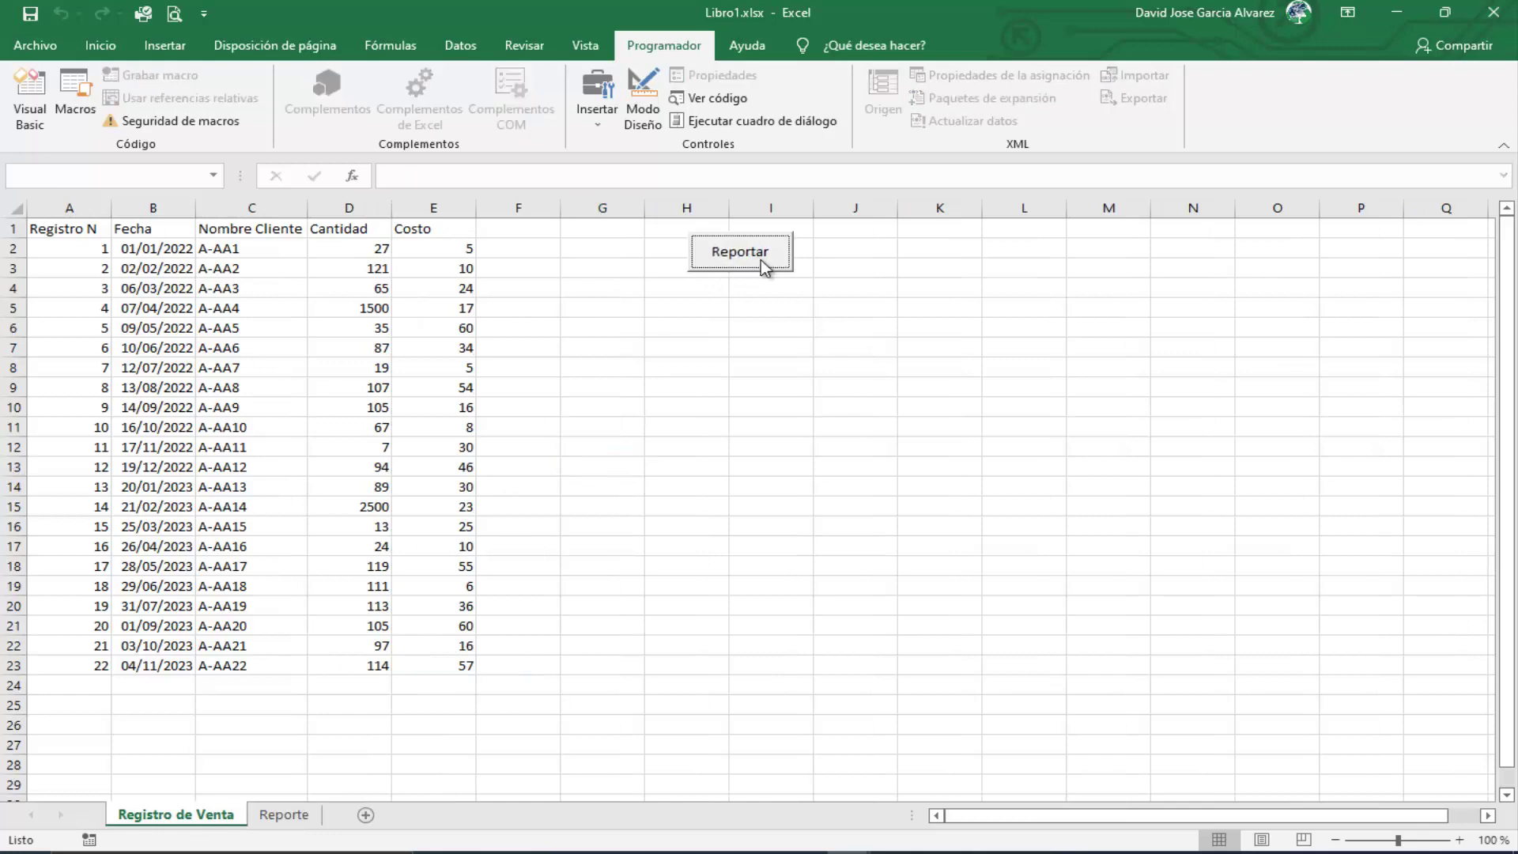
pyautogui.click(285, 814)
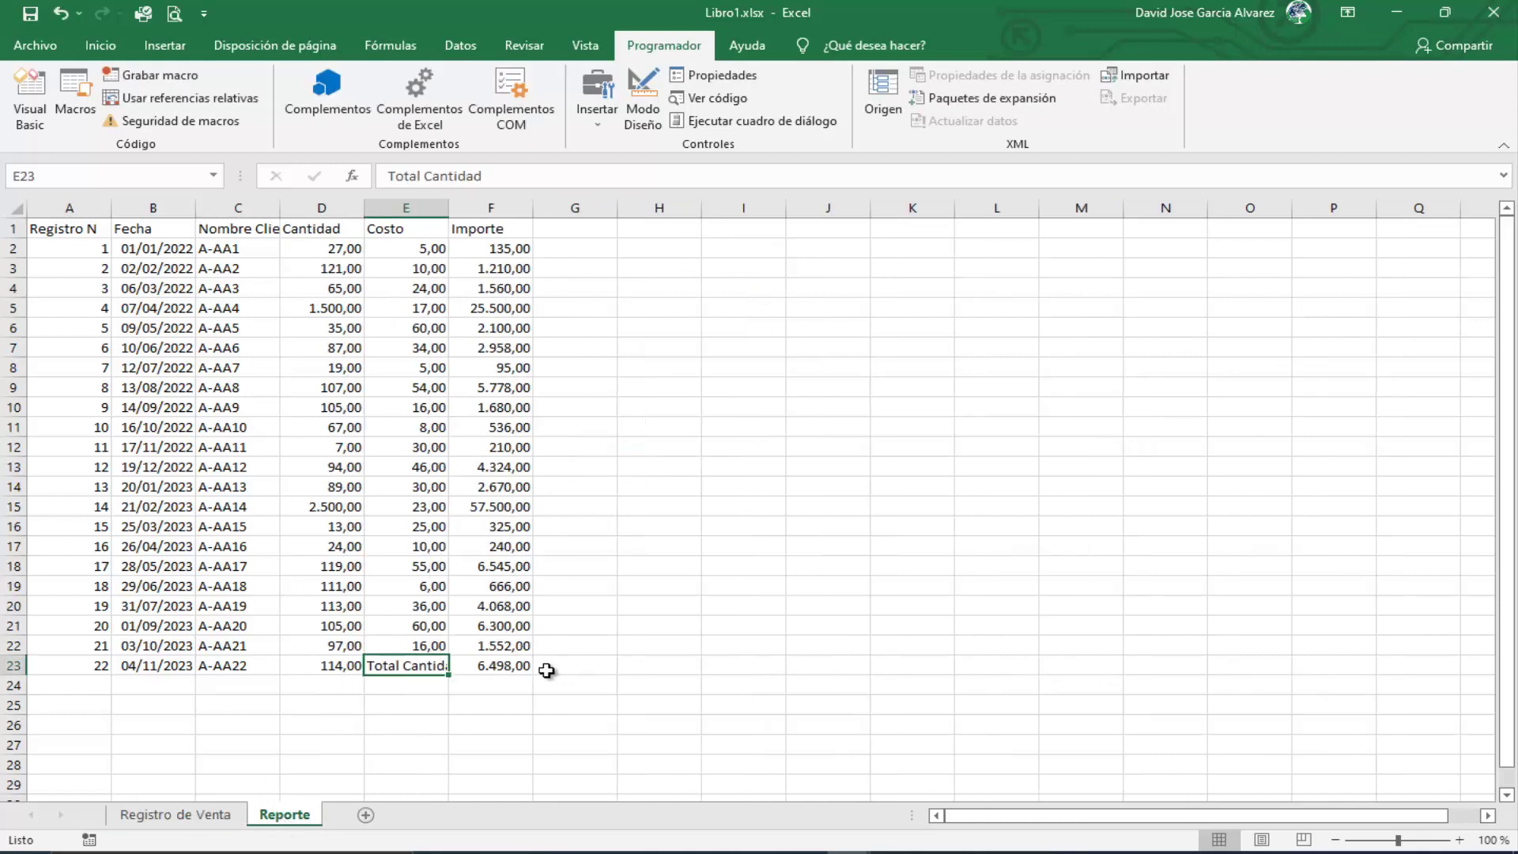
pyautogui.doubleClick(449, 209)
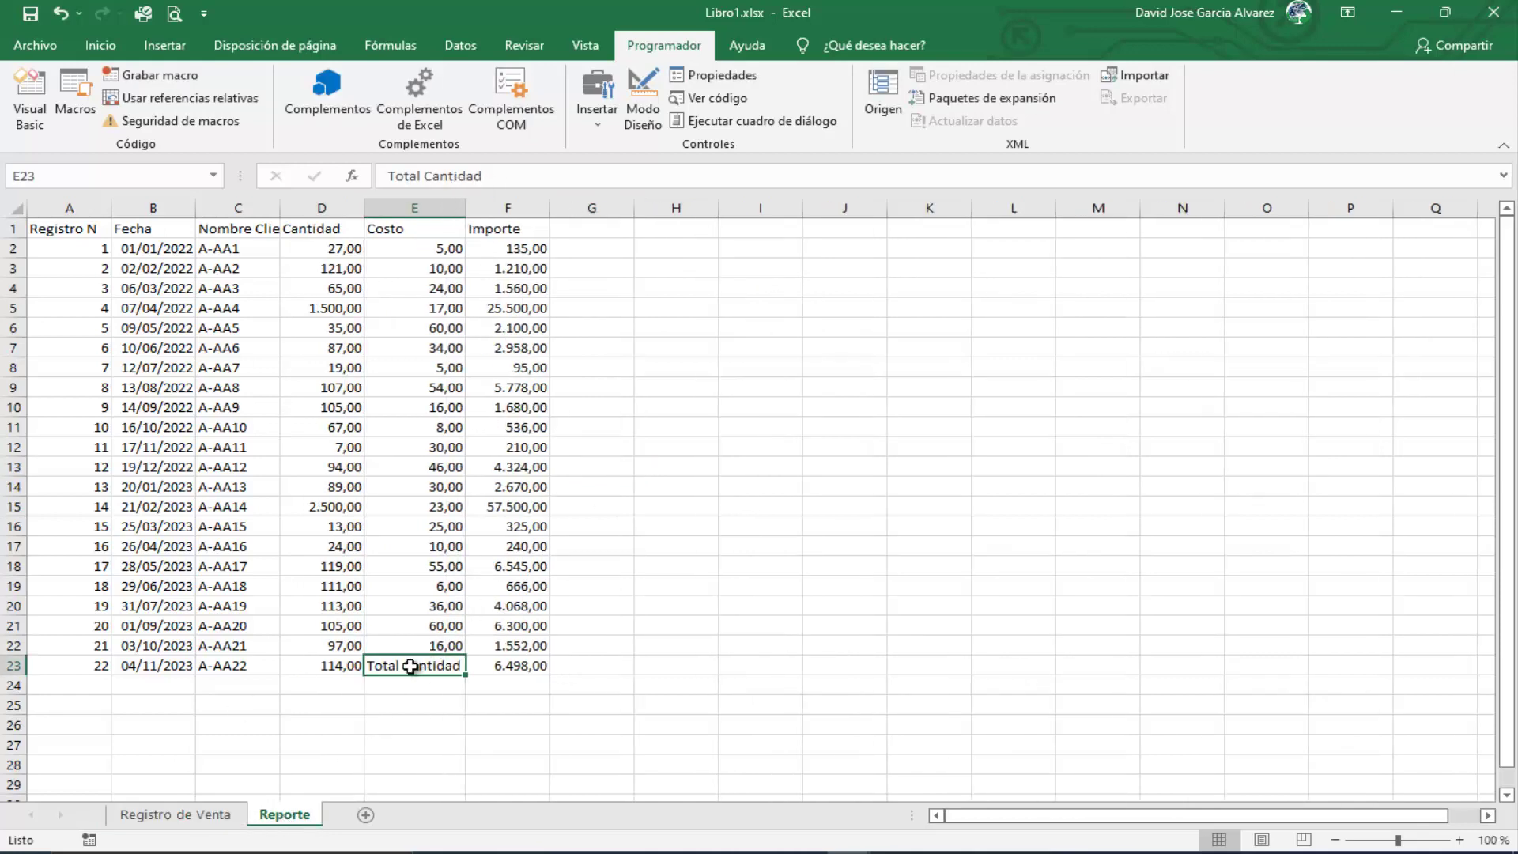
pyautogui.click(645, 682)
pyautogui.click(414, 684)
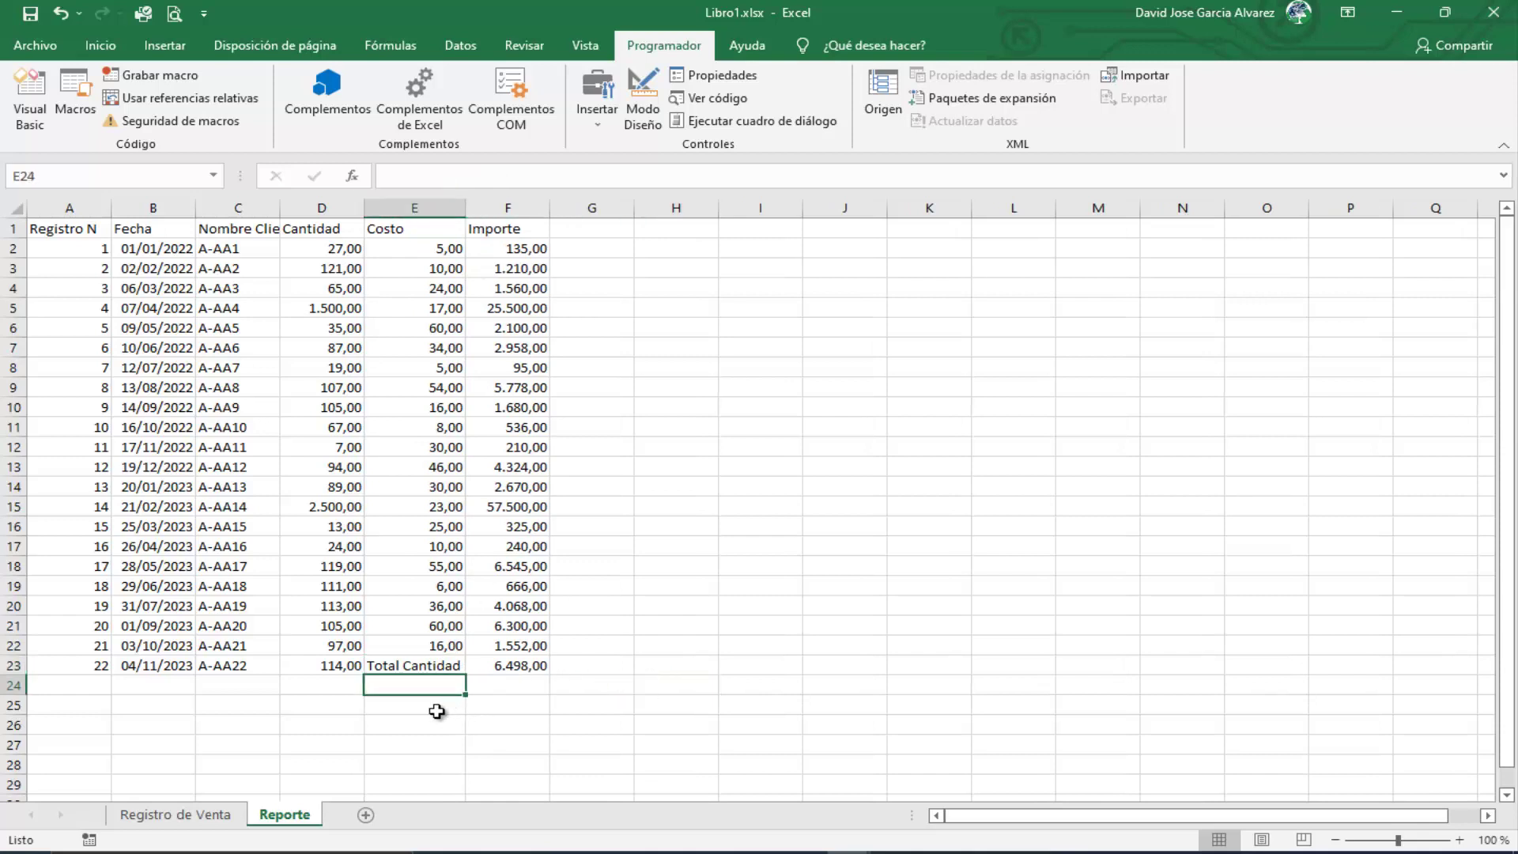
pyautogui.press('Return')
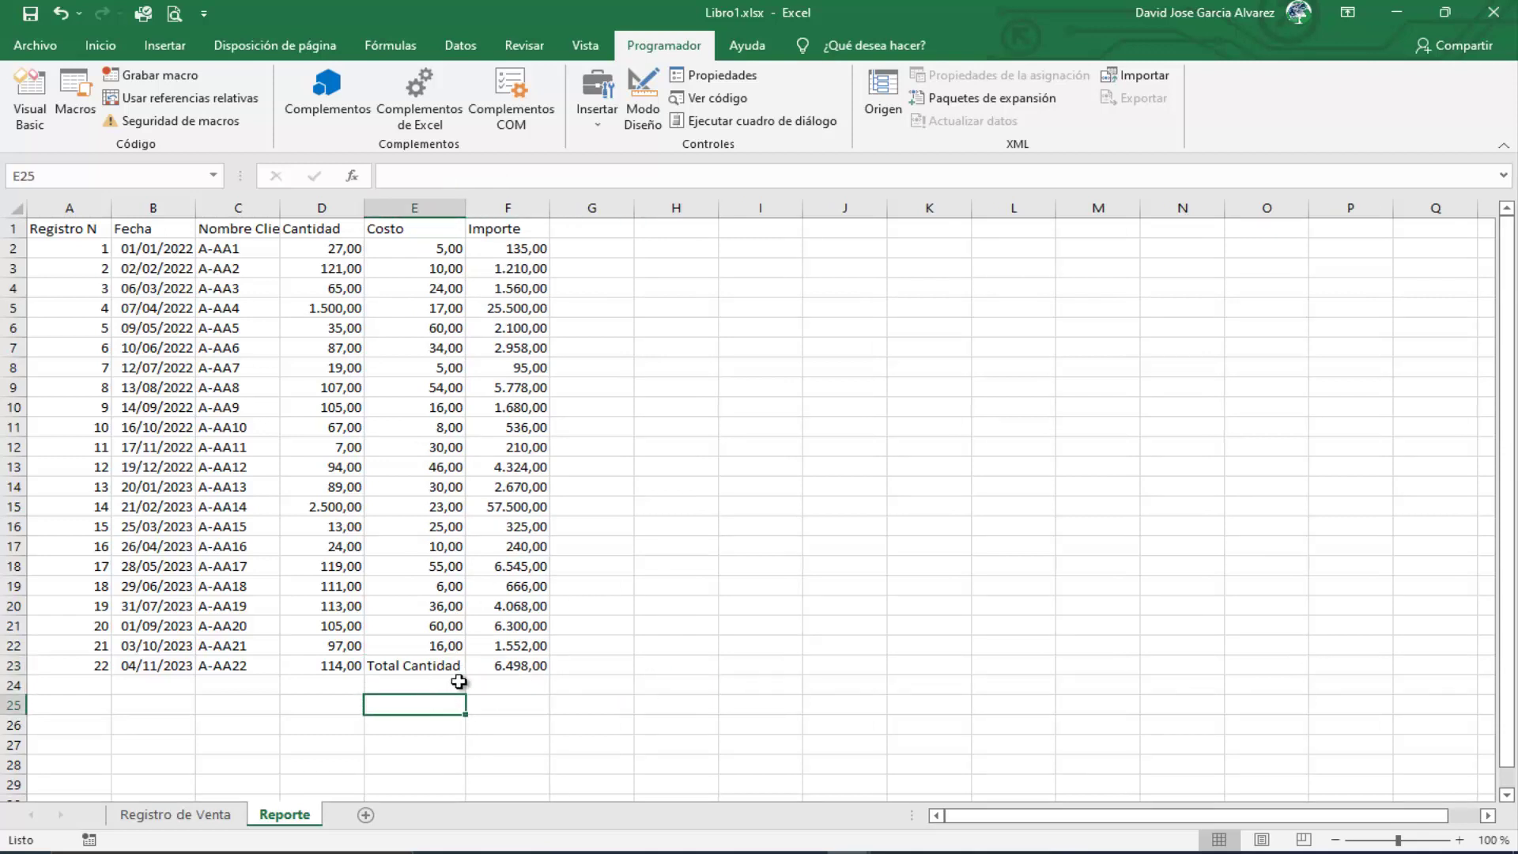
# Step: Change the Total Cantidad line to row Uf + 2 and remove the extra blank line
pyautogui.click(30, 99)
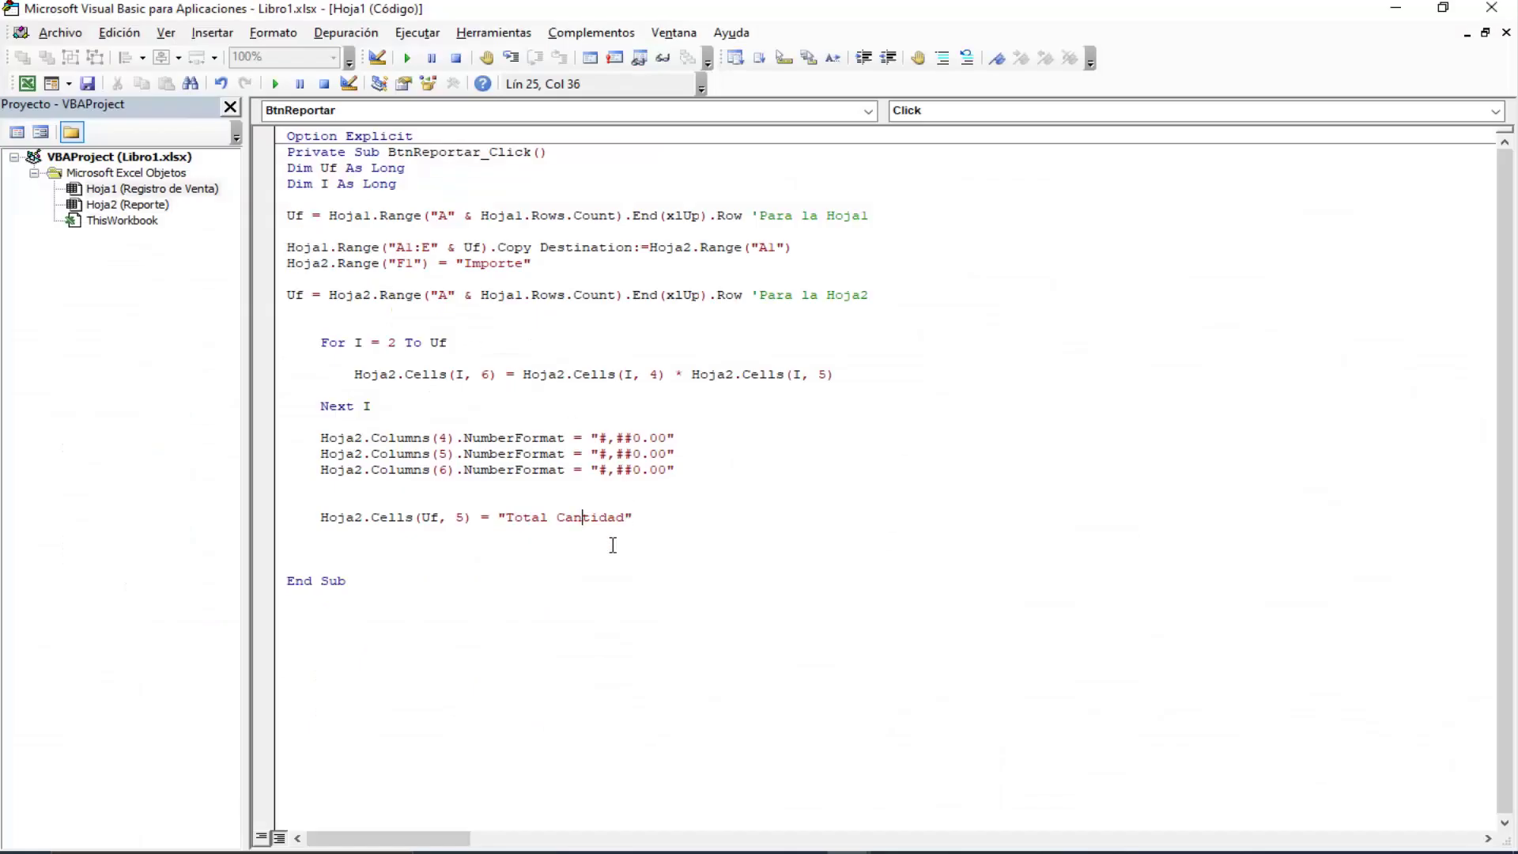
pyautogui.click(444, 522)
pyautogui.write('+2')
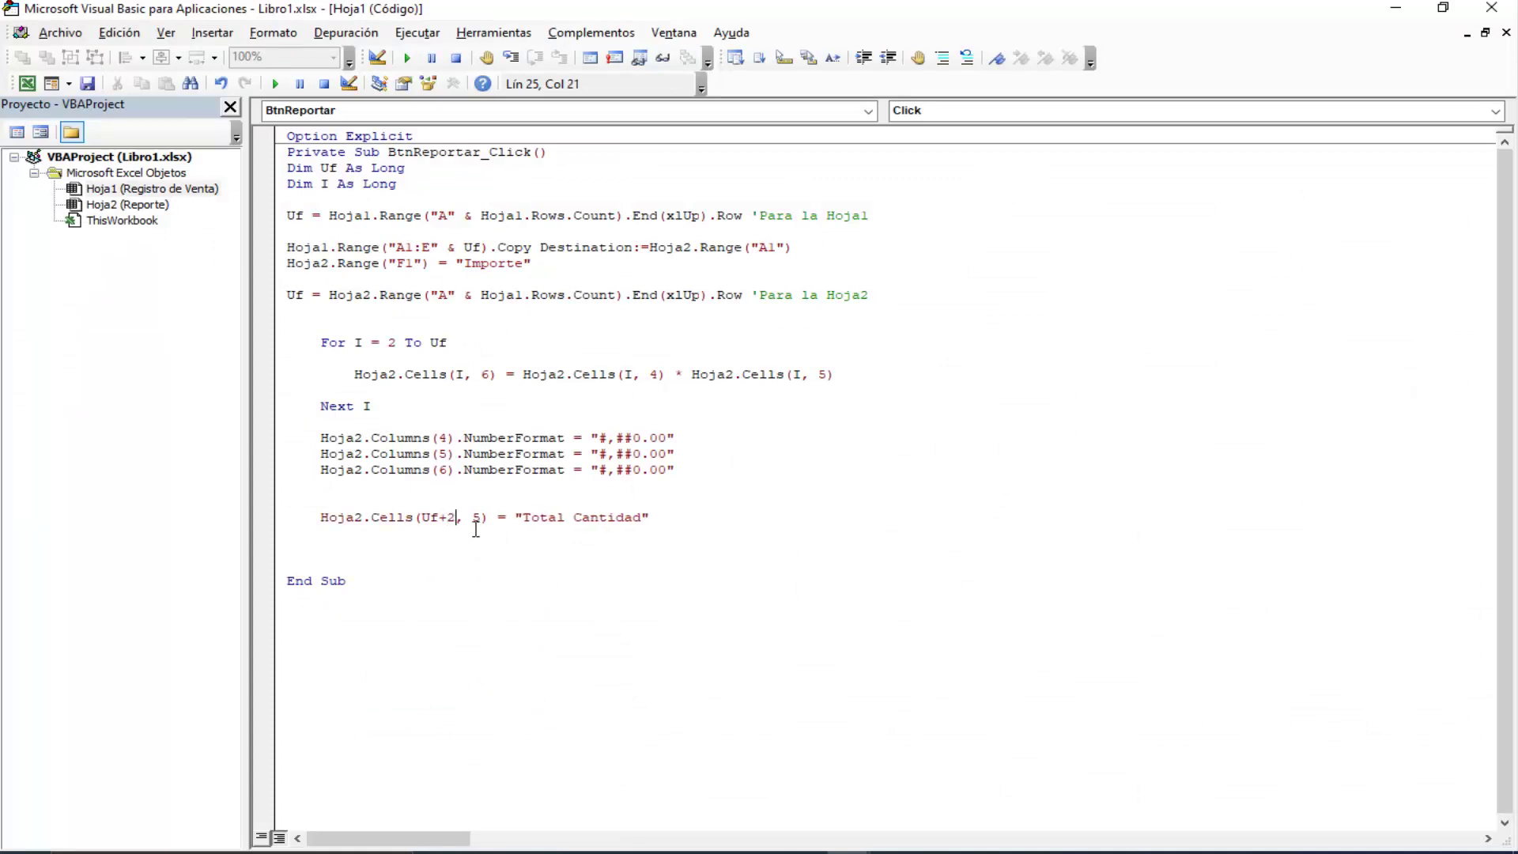
pyautogui.press('Down')
pyautogui.press('BackSpace')
pyautogui.press('Up')
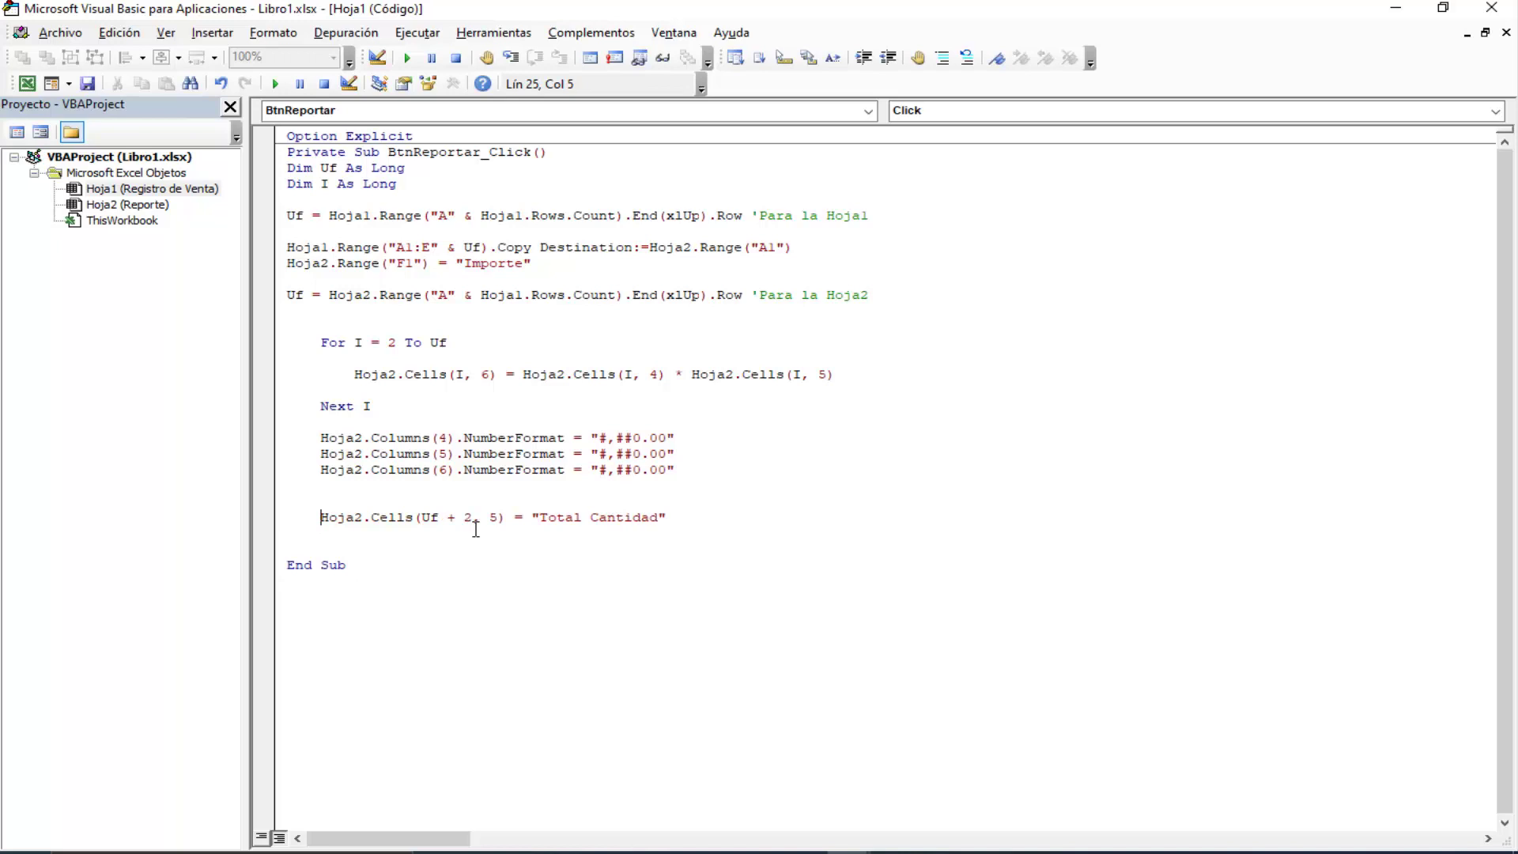
# Step: Insert Hoja2.Cells.Clear before the lines that copy data into Reporte
pyautogui.press('Up')
pyautogui.press('Up')
pyautogui.press('Up')
pyautogui.press('Up')
pyautogui.press('Up')
pyautogui.press('Up')
pyautogui.press('Return')
pyautogui.press('Up')
pyautogui.press('Return')
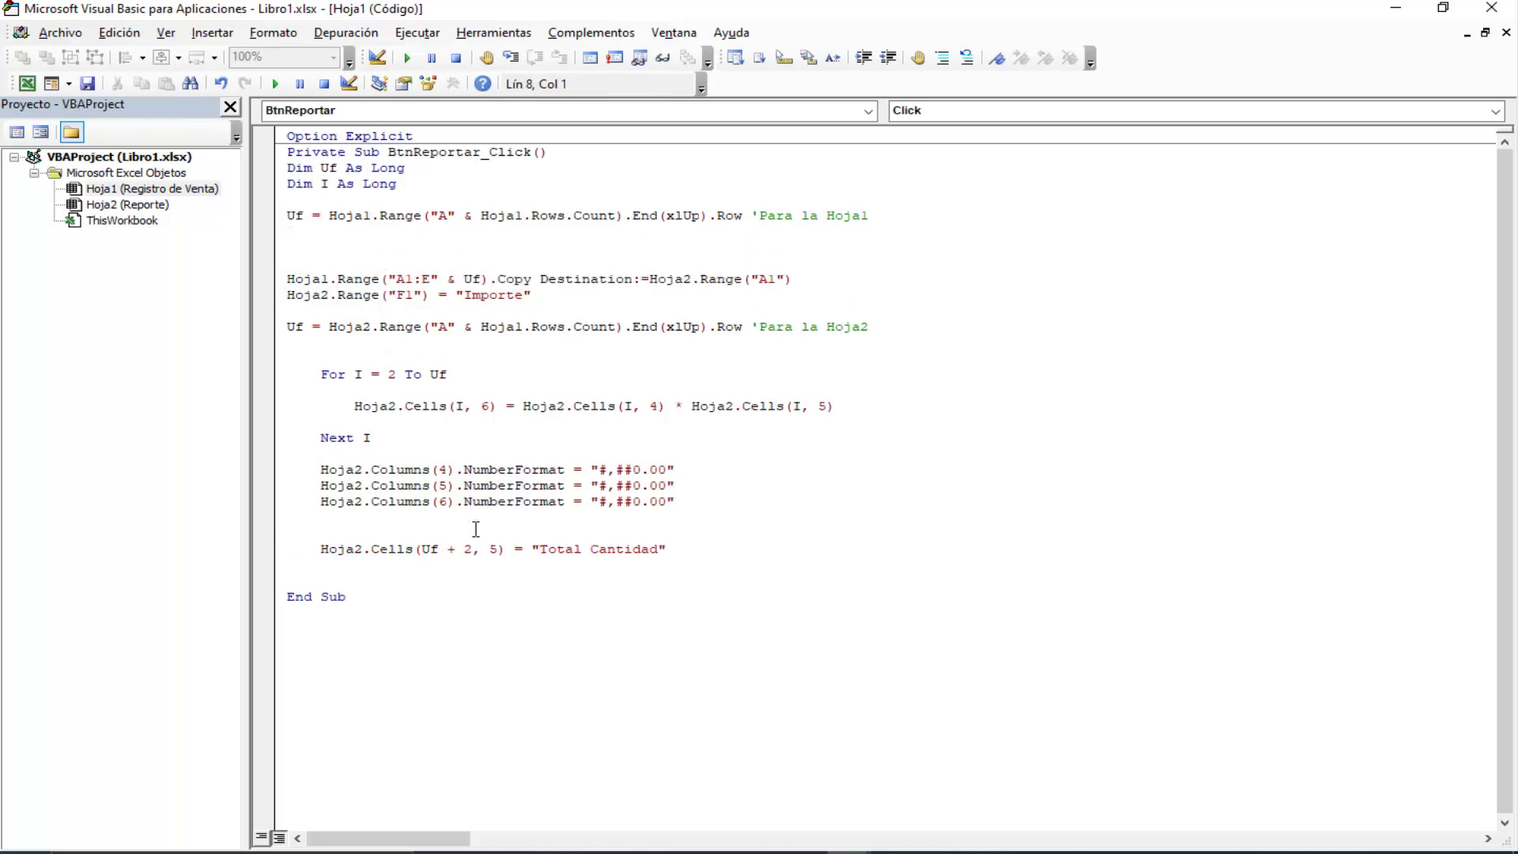
pyautogui.write('hoja2.')
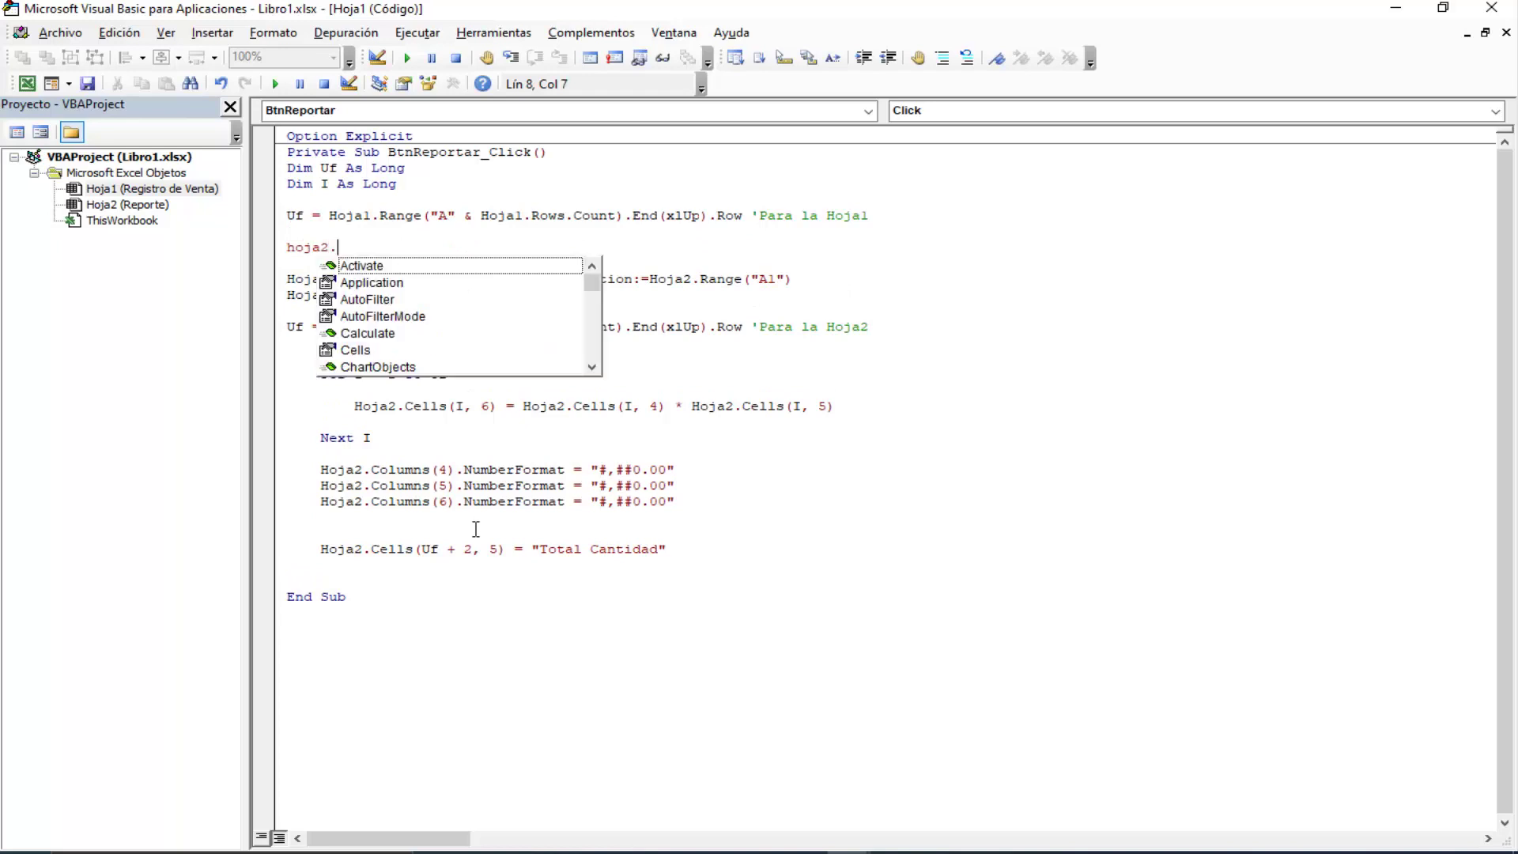
pyautogui.write('cwe')
pyautogui.press('Down')
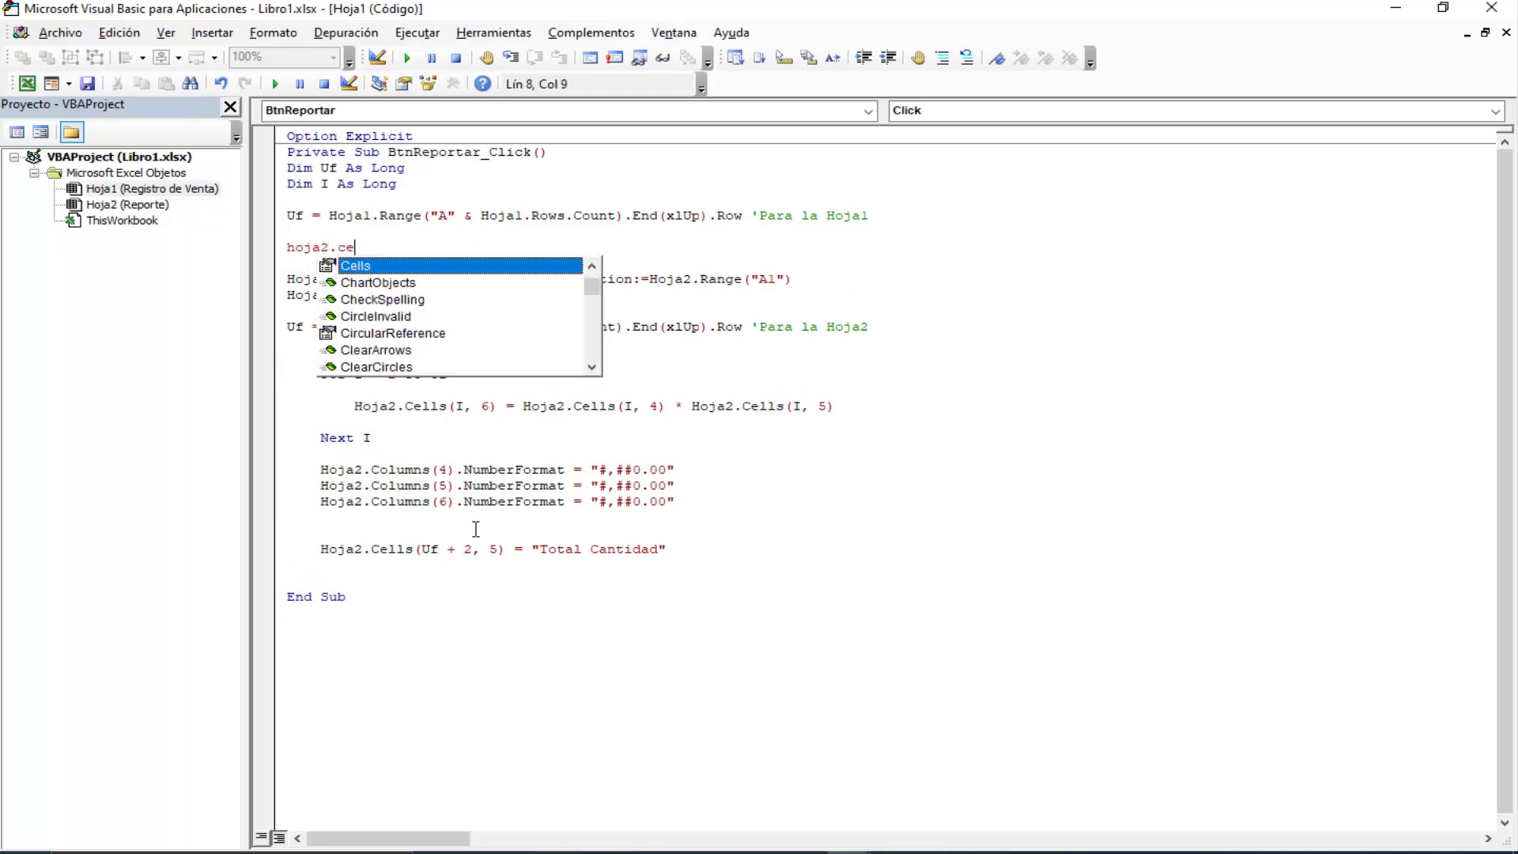
pyautogui.press('Tab')
pyautogui.write('.cl')
pyautogui.press('Tab')
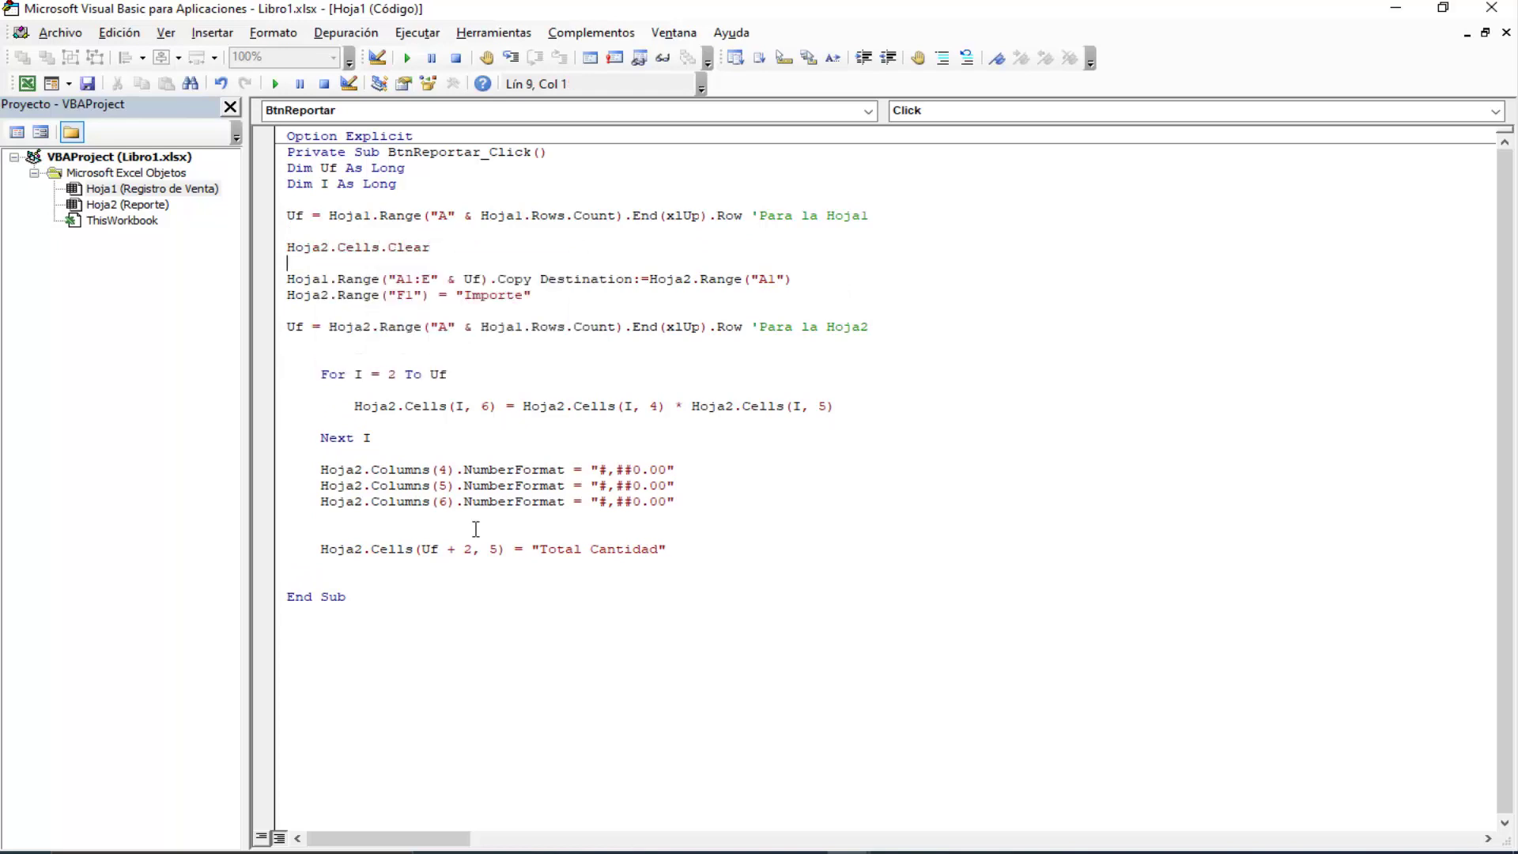
pyautogui.click(610, 295)
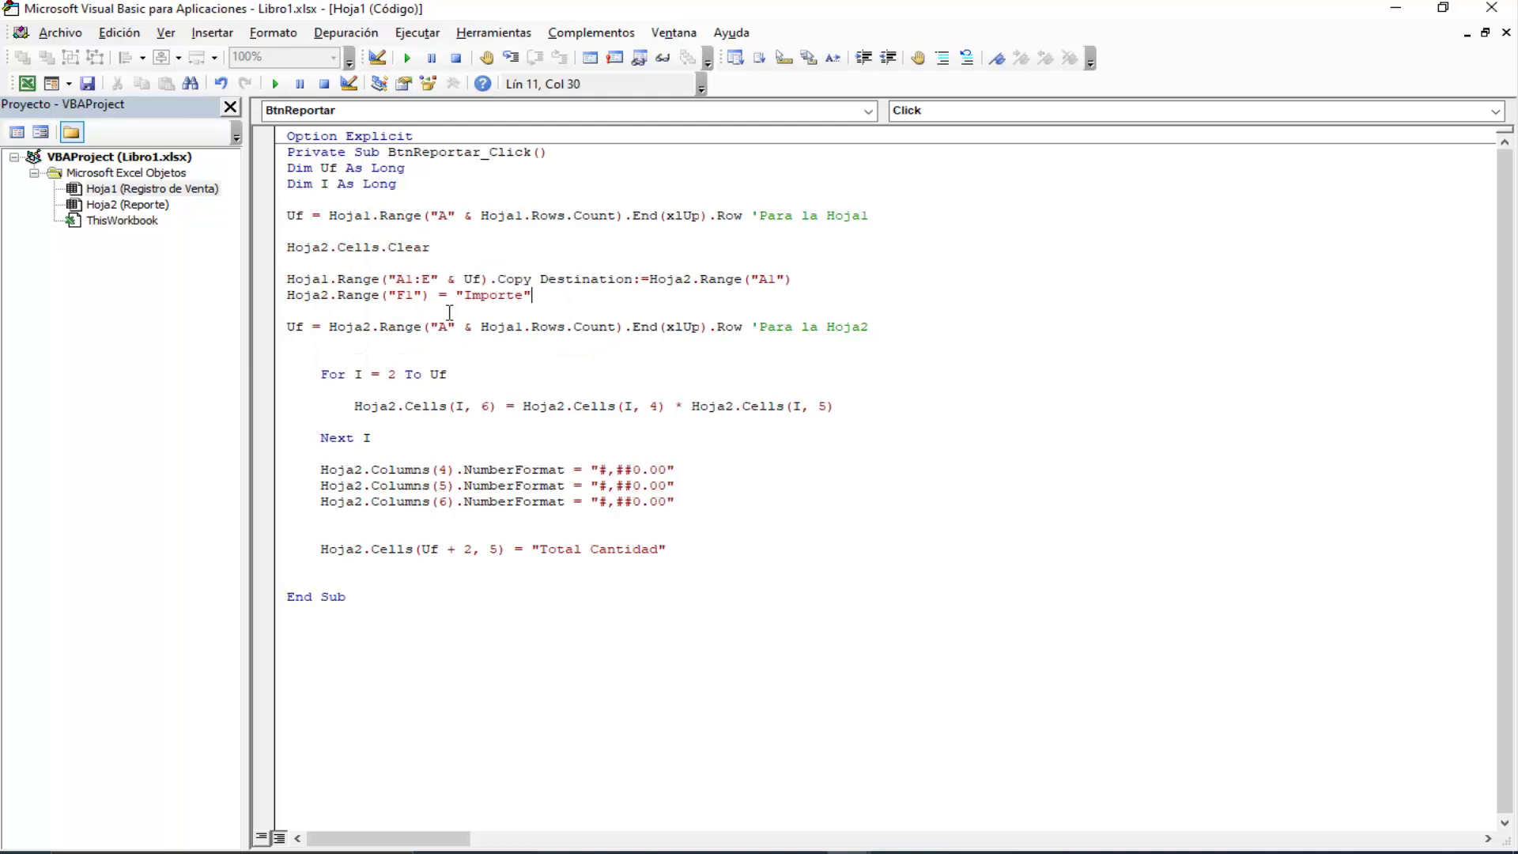
# Step: Run Reportar from Registro de Venta and verify Total Cantidad now lands in E25
pyautogui.click(26, 85)
pyautogui.click(175, 816)
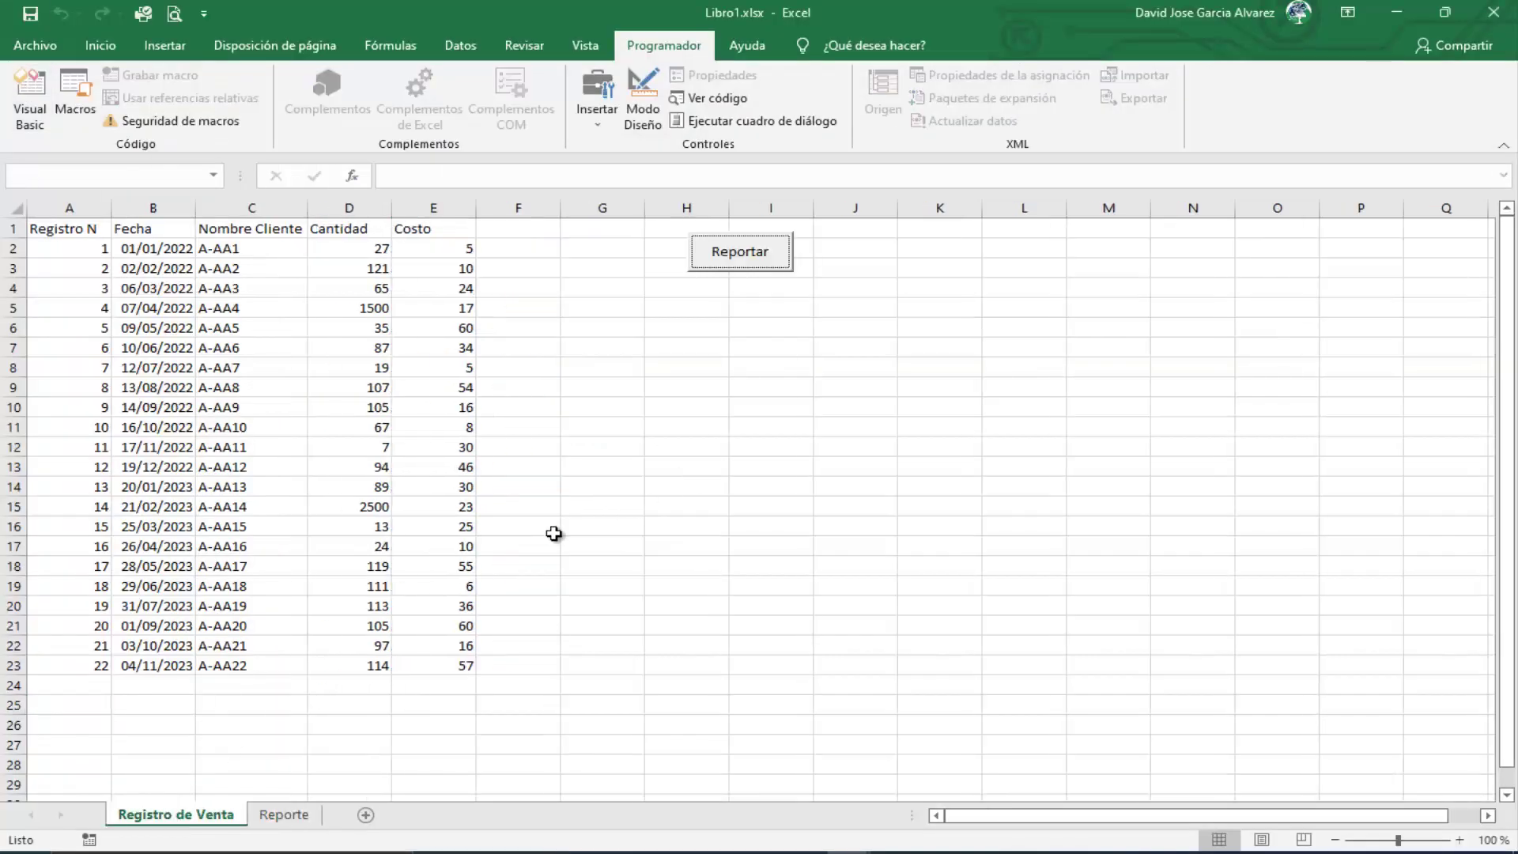
pyautogui.click(743, 245)
pyautogui.click(294, 814)
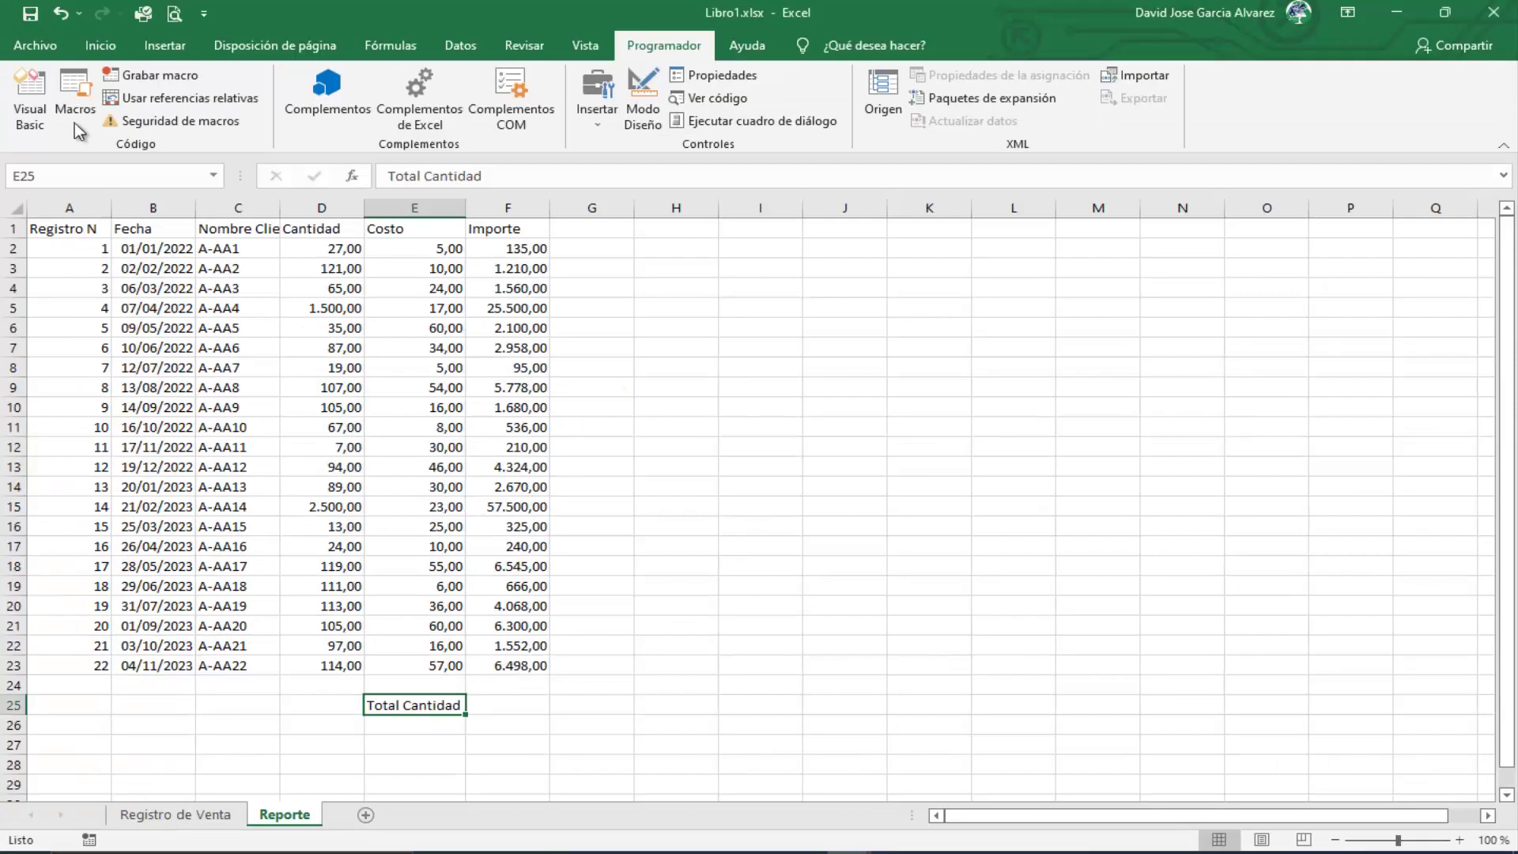
pyautogui.click(32, 107)
# Step: Duplicate the total line as Hoja2.Cells(Uf + 3, 5) = "Total Importe"
pyautogui.click(275, 558)
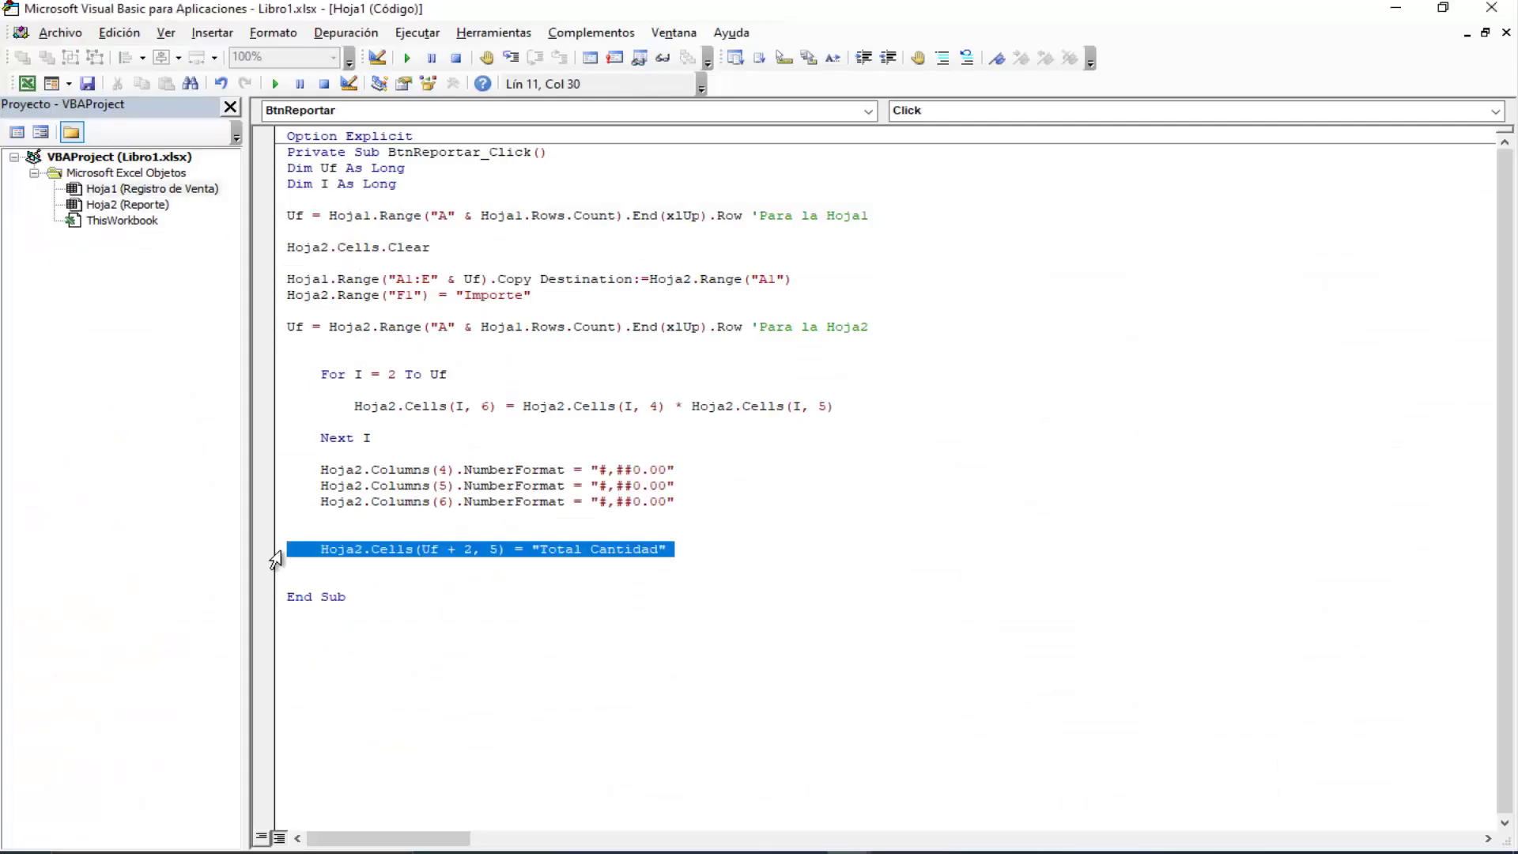
pyautogui.click(275, 560)
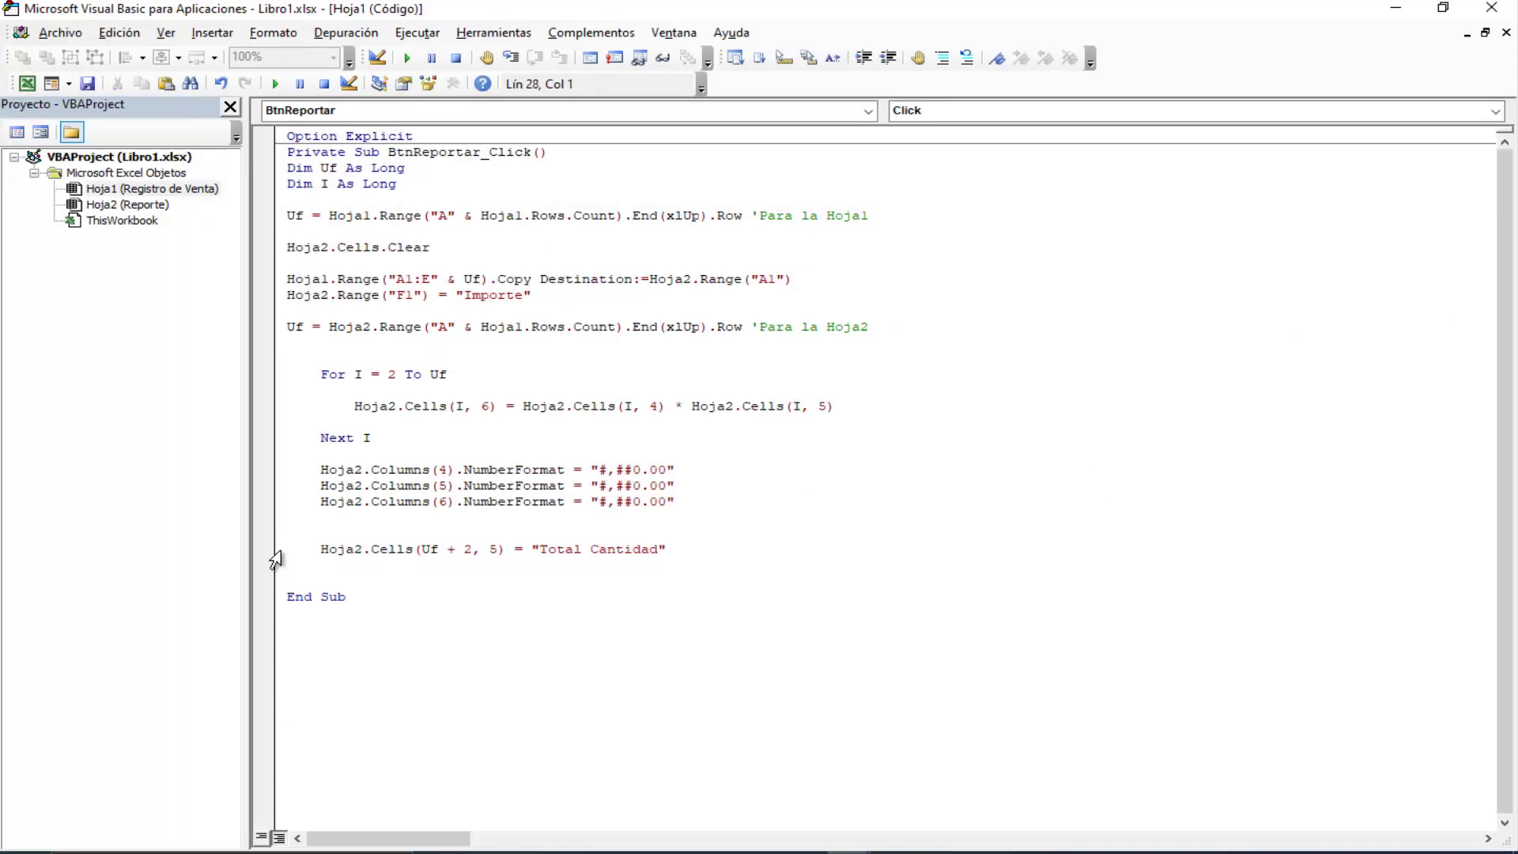
pyautogui.write('Hoja2.Cells(Uf + 2, 5) = "Total Cantidad"')
pyautogui.press('BackSpace')
pyautogui.press('BackSpace')
pyautogui.press('BackSpace')
pyautogui.press('BackSpace')
pyautogui.press('BackSpace')
pyautogui.press('BackSpace')
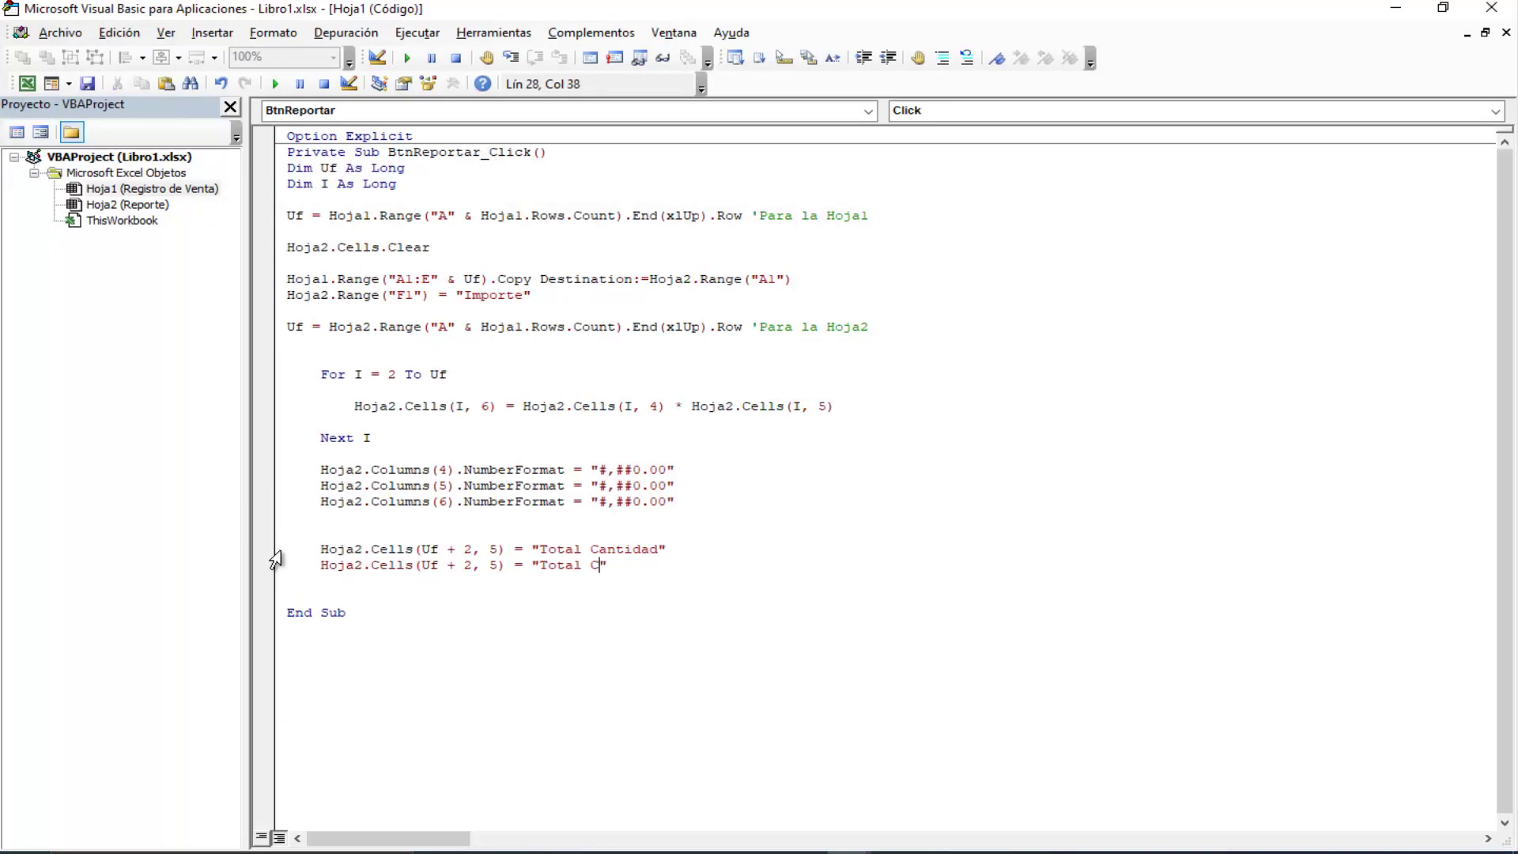
pyautogui.press('BackSpace')
pyautogui.write('Importe')
pyautogui.press('Left')
pyautogui.press('Left')
pyautogui.press('Left')
pyautogui.press('BackSpace')
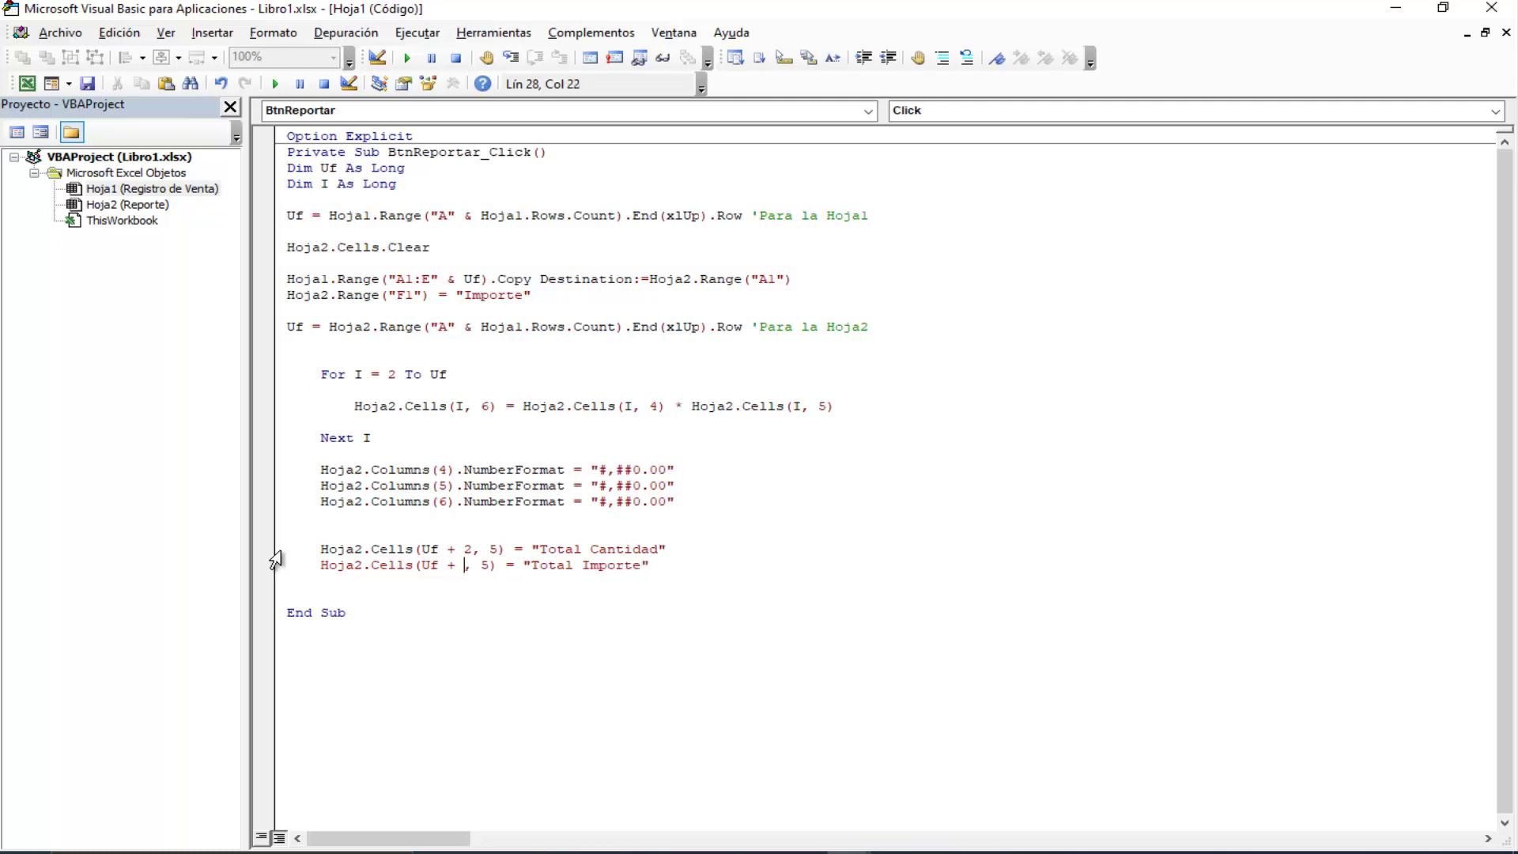
pyautogui.write('3')
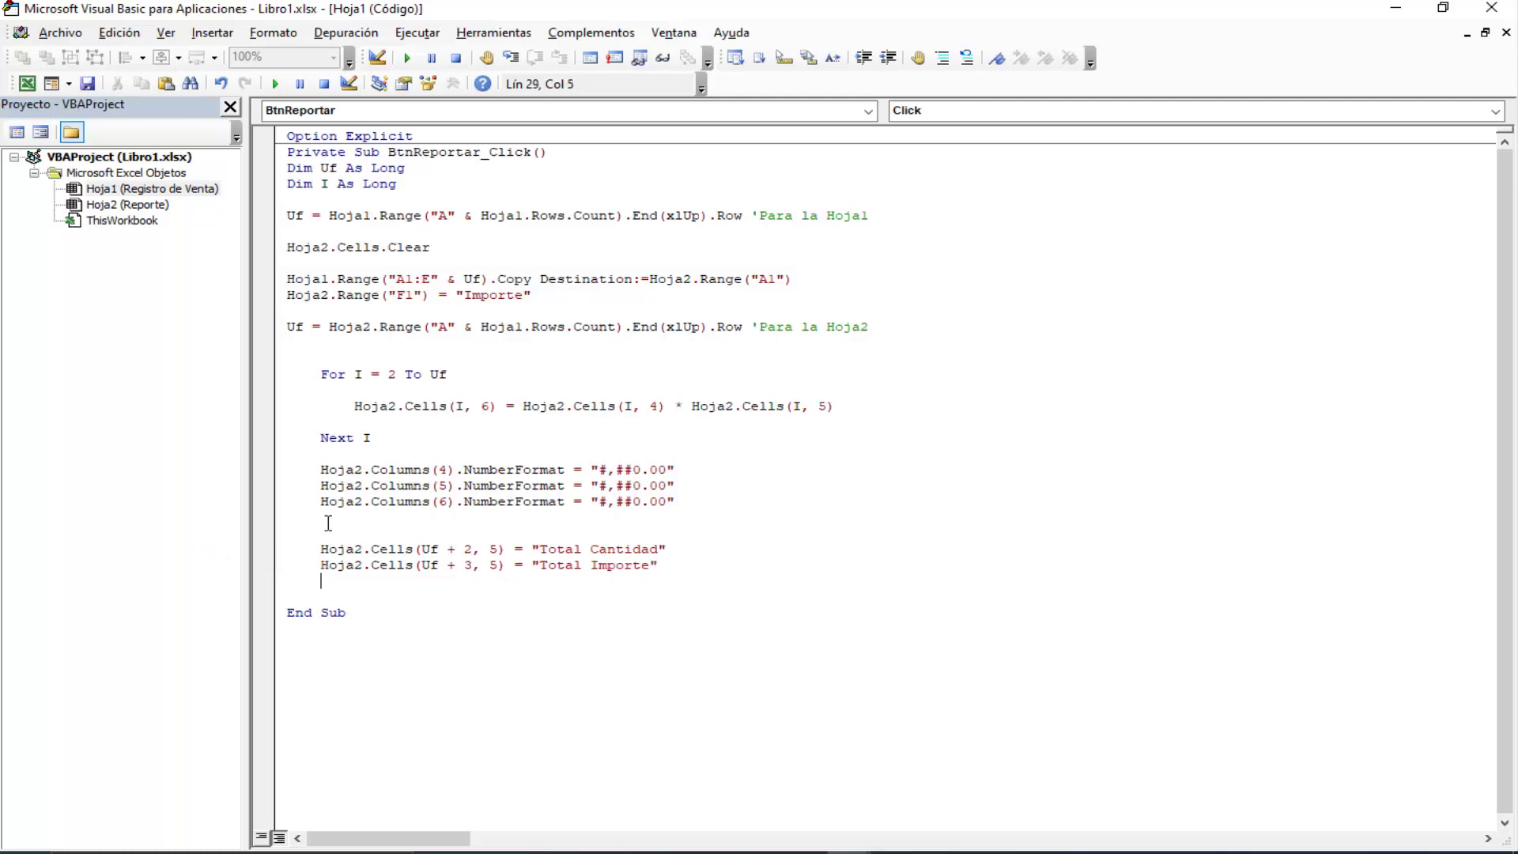
# Step: Rerun Reportar and verify Total Importe appears in E26 beneath Total Cantidad
pyautogui.click(27, 83)
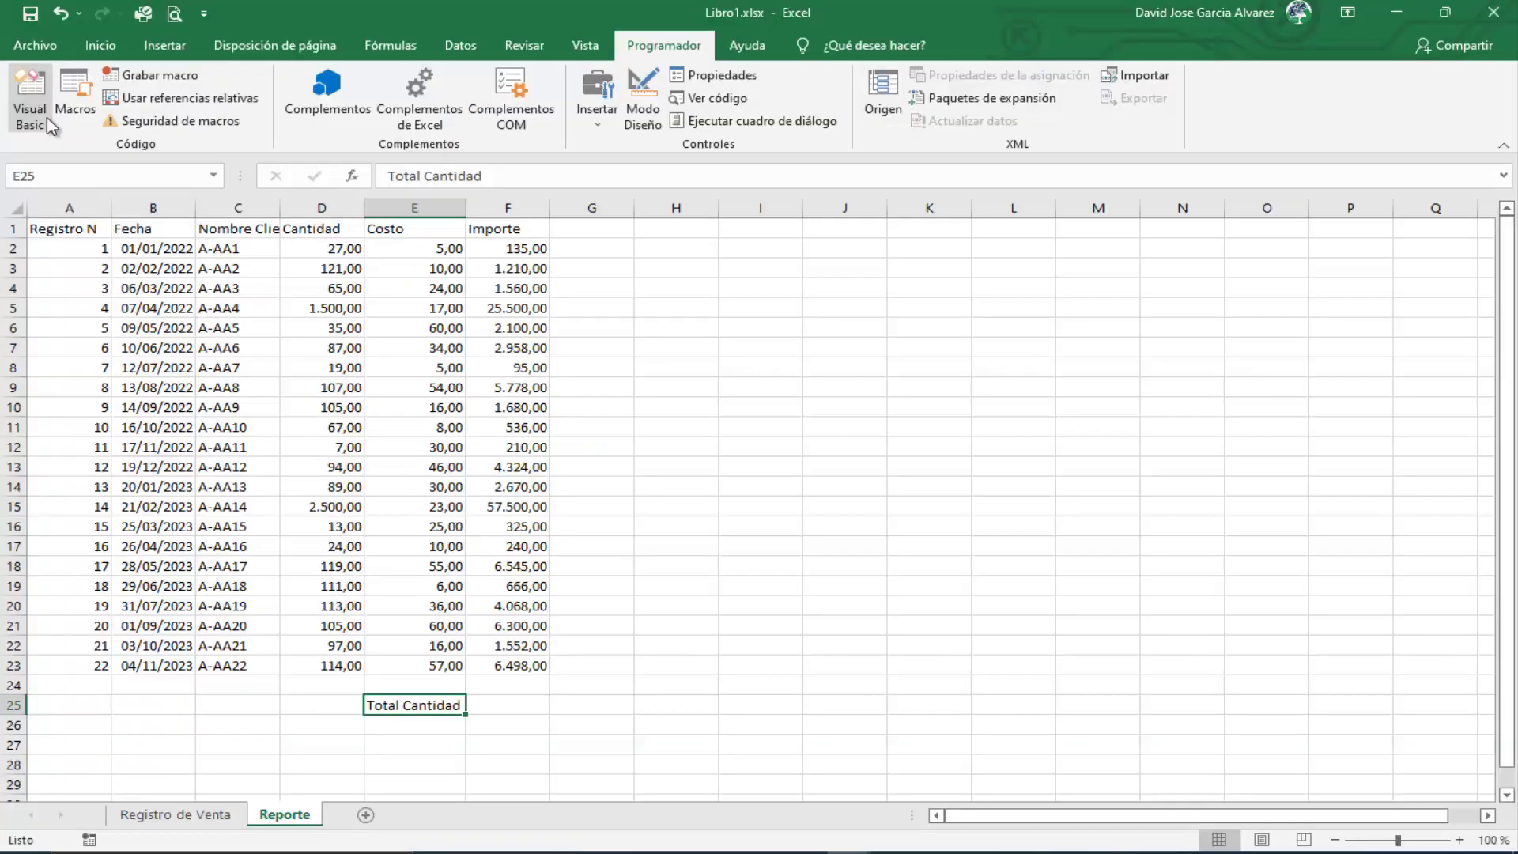
pyautogui.click(175, 814)
pyautogui.click(704, 267)
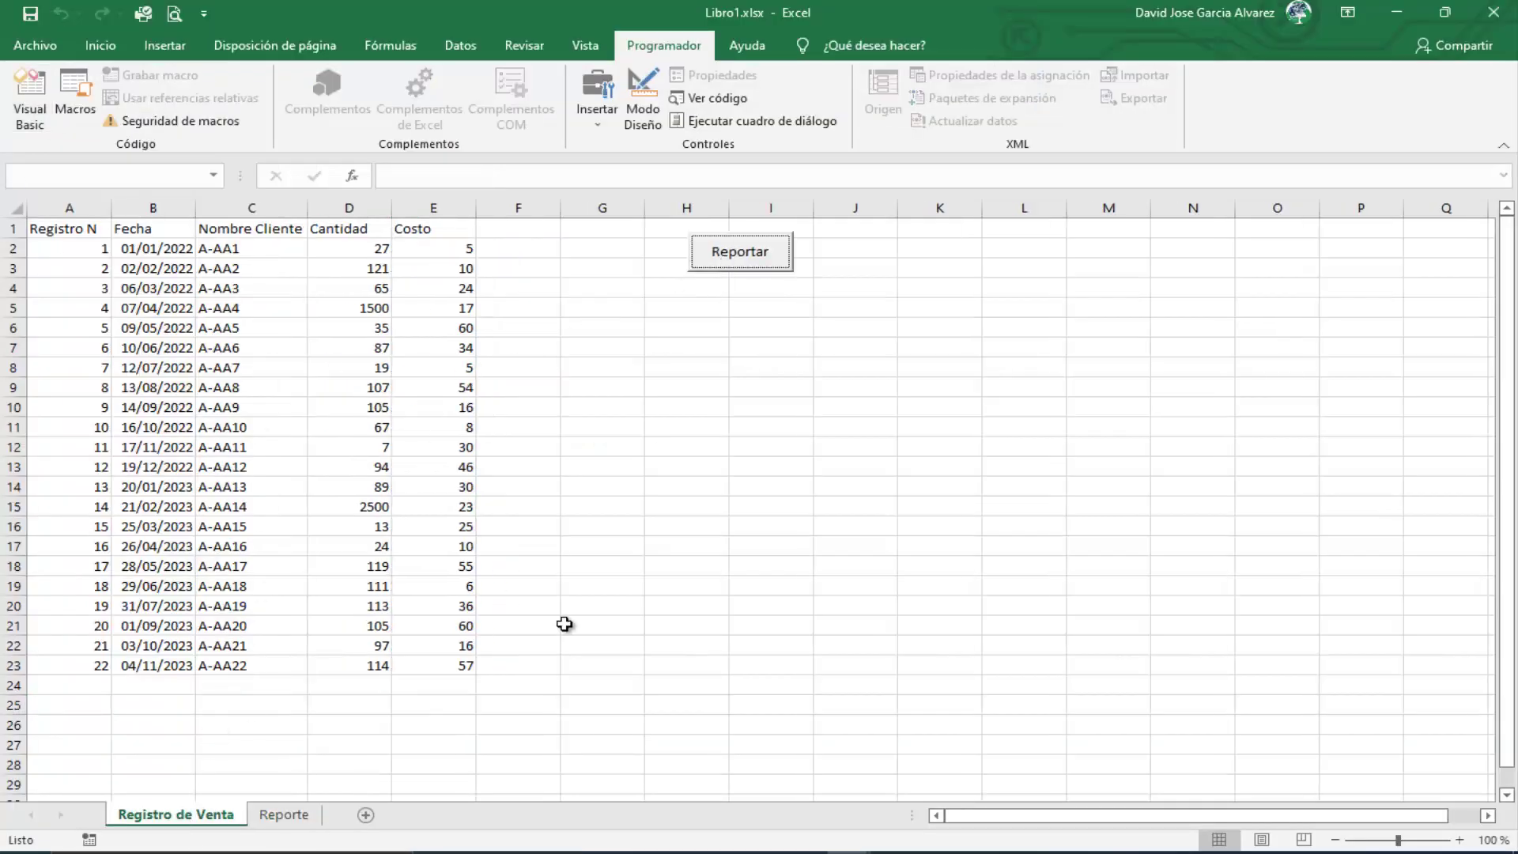
pyautogui.click(289, 814)
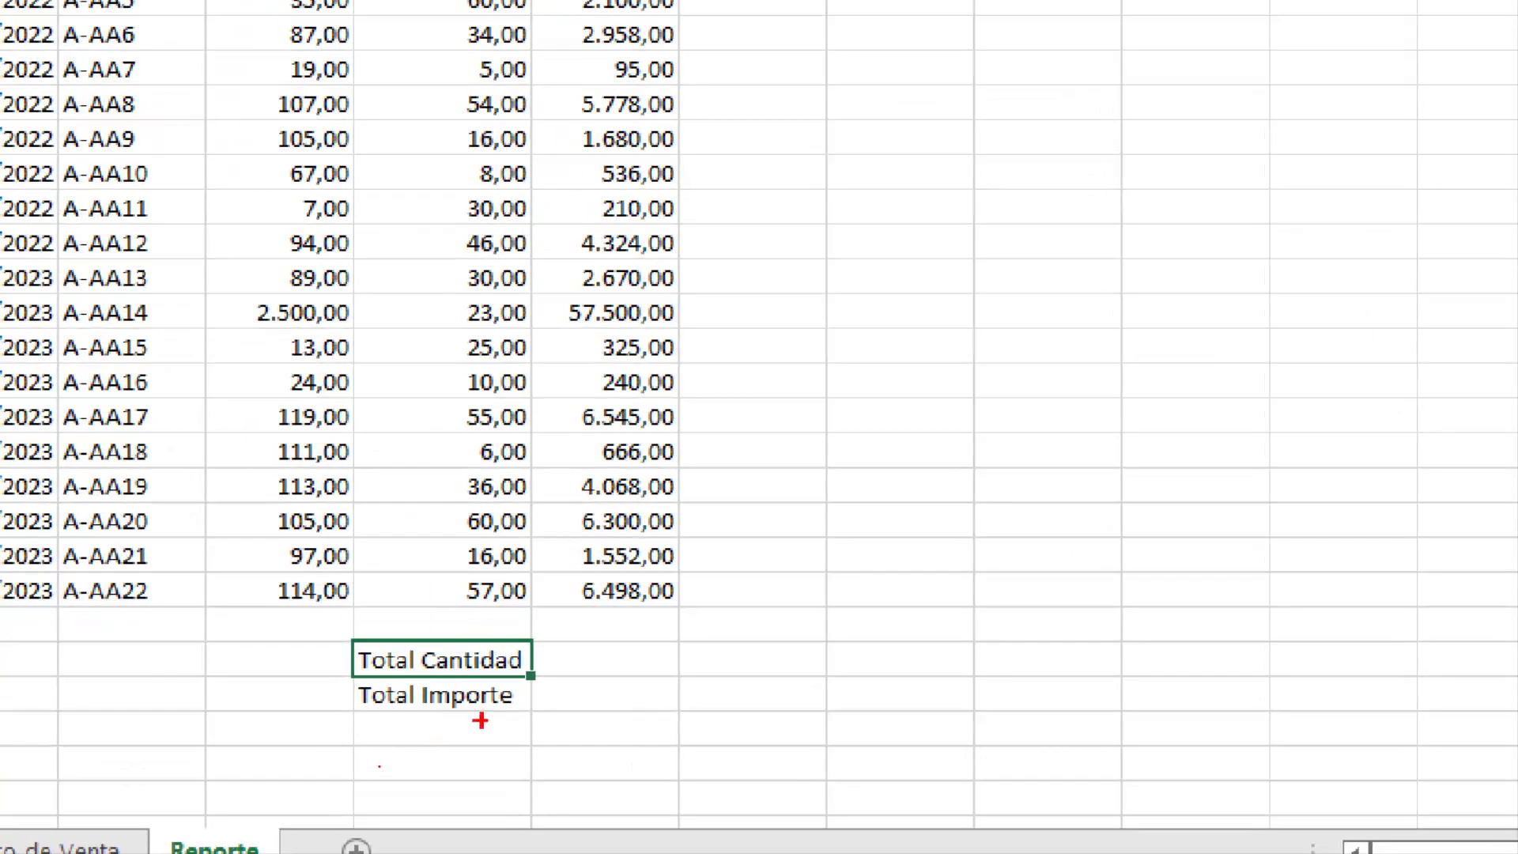
pyautogui.moveTo(586, 666); pyautogui.dragTo(718, 639)
pyautogui.moveTo(556, 690); pyautogui.dragTo(624, 723)
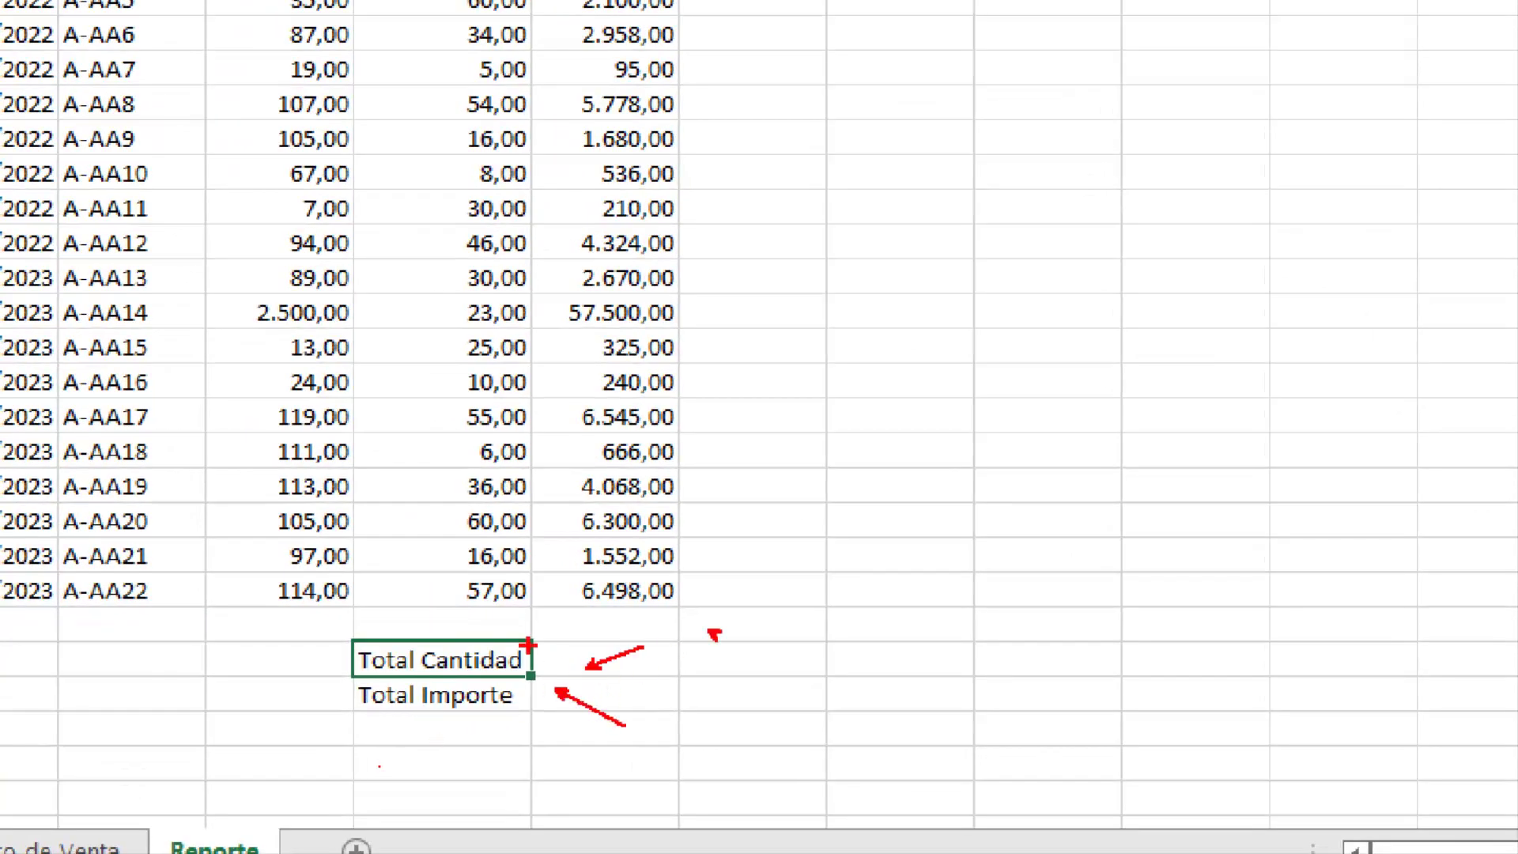
pyautogui.moveTo(527, 641); pyautogui.dragTo(669, 708)
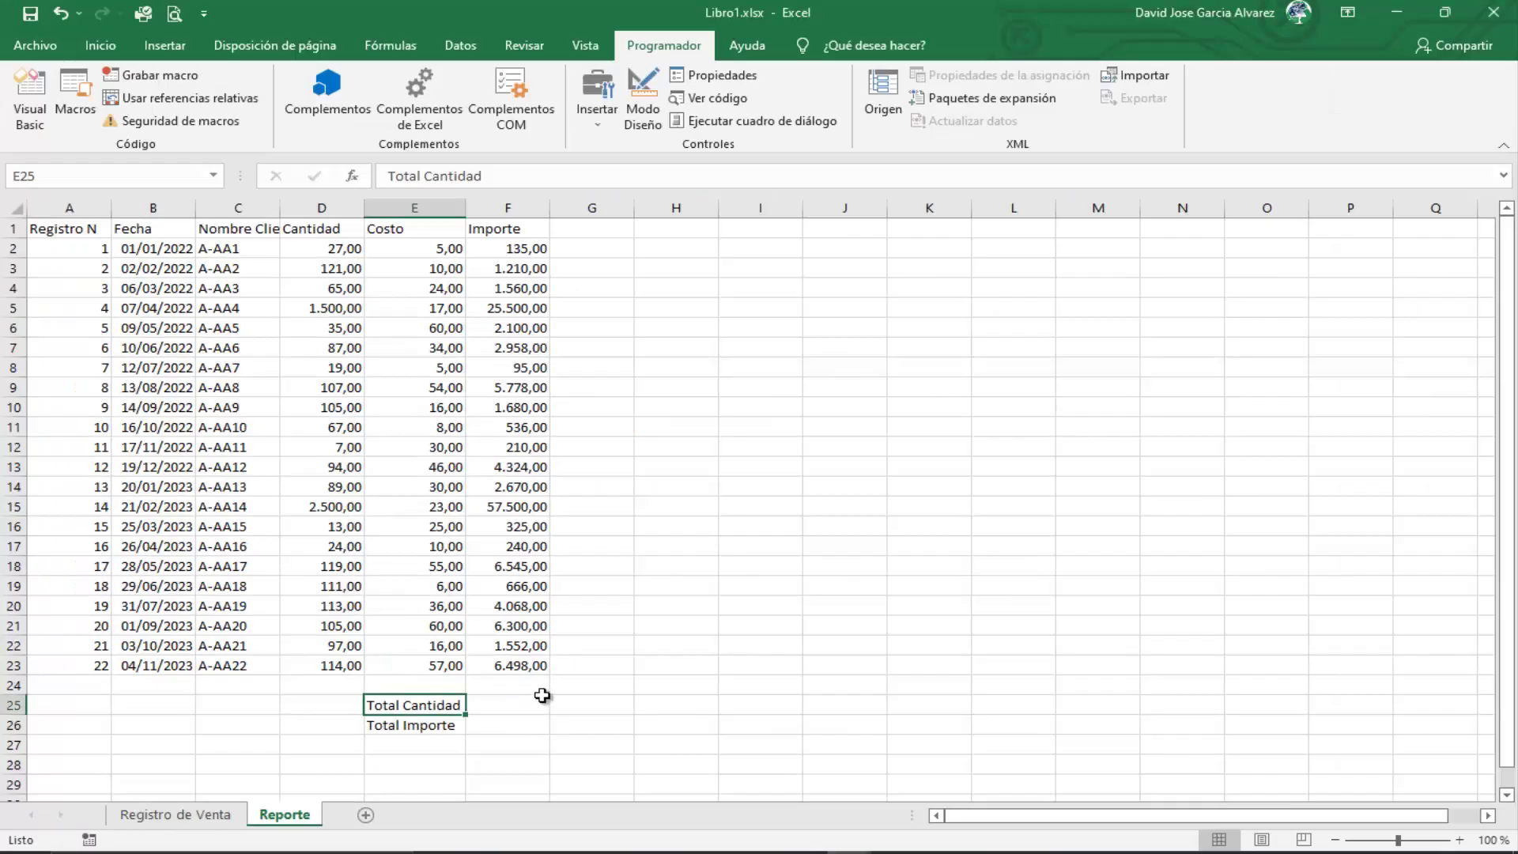
pyautogui.click(514, 706)
pyautogui.press('Return')
pyautogui.click(516, 708)
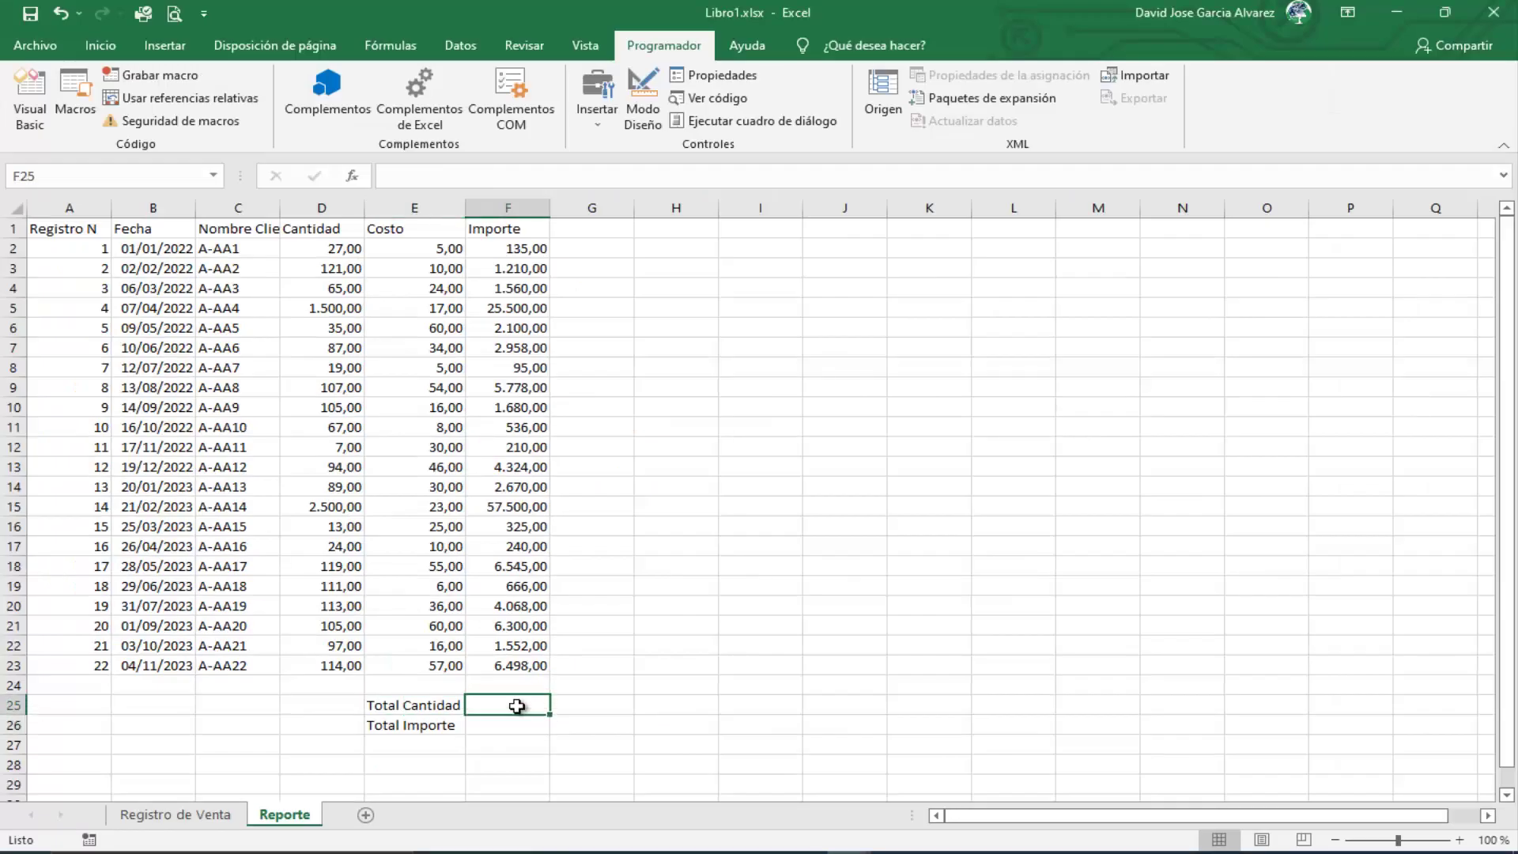
pyautogui.click(503, 724)
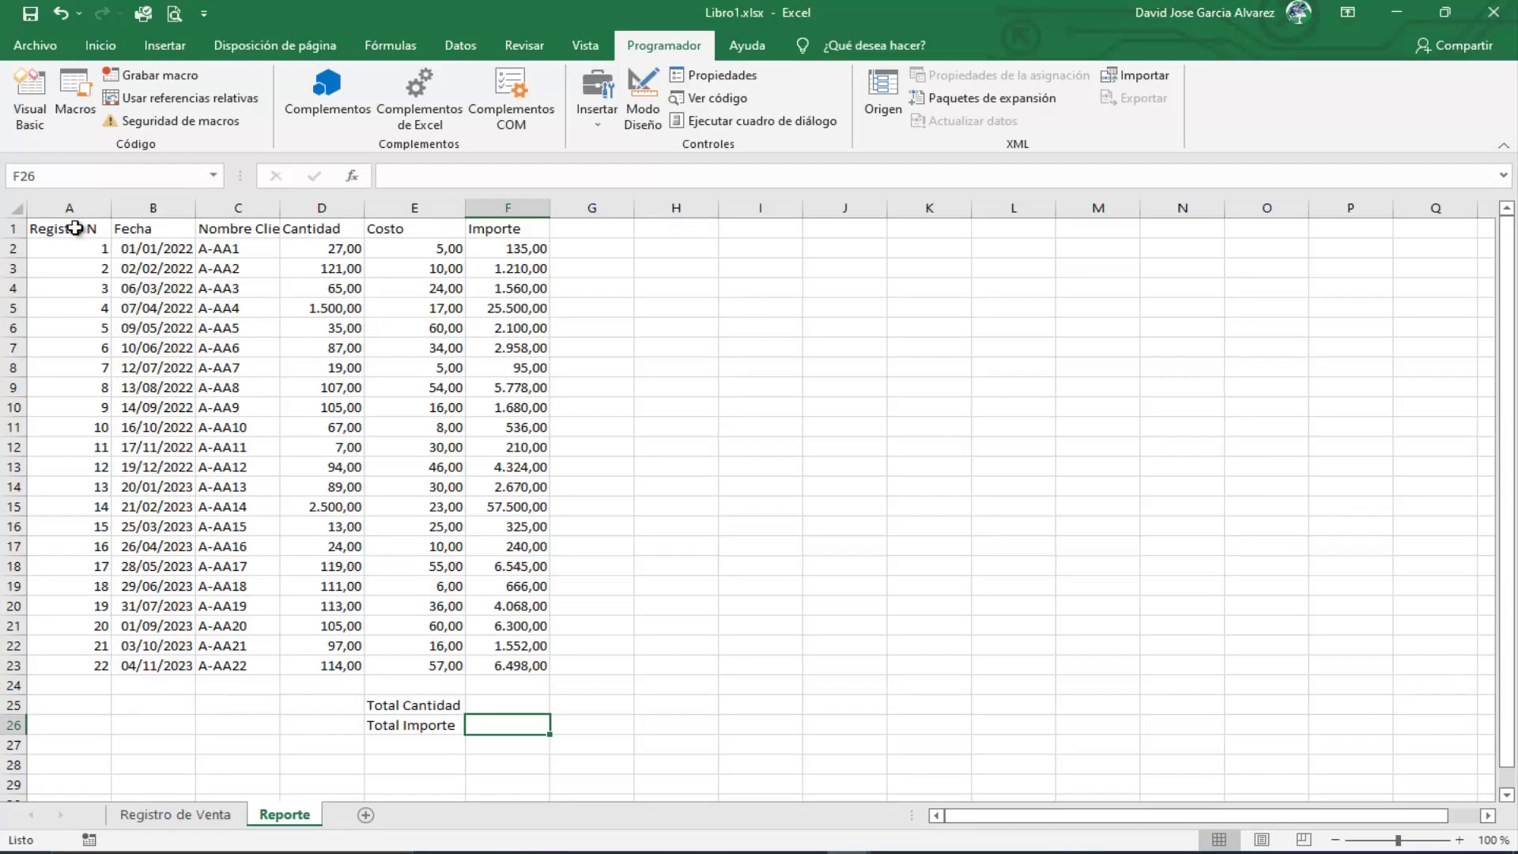
pyautogui.click(31, 131)
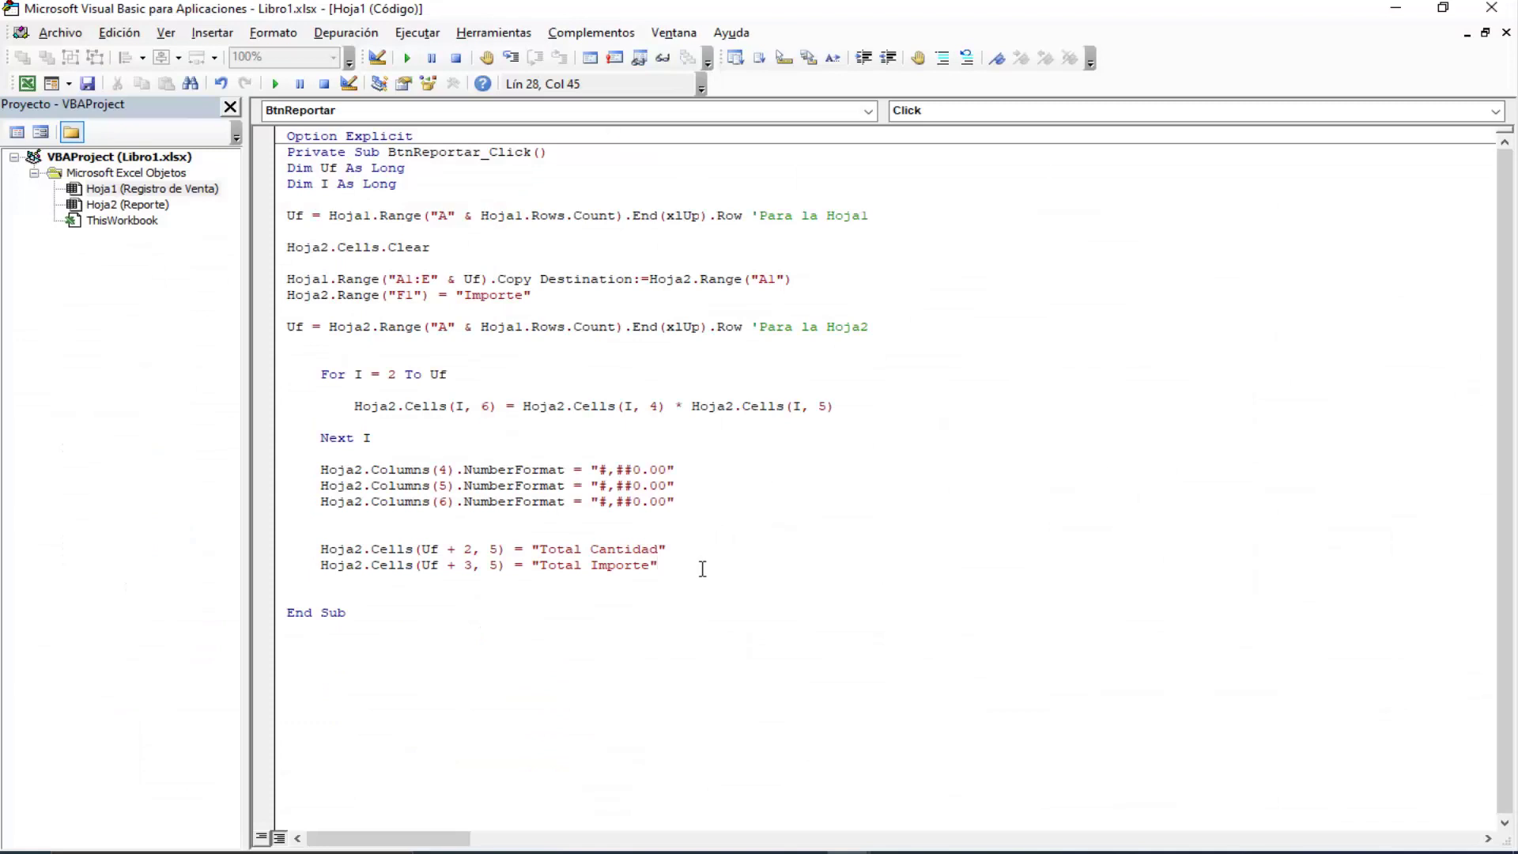
# Step: Begin a line Hoja2.Cells(Uf+2, 6) = Application.WorksheetFunction.Sum(
pyautogui.press('Return')
pyautogui.press('Return')
pyautogui.press('Up')
pyautogui.press('Up')
pyautogui.write('2')
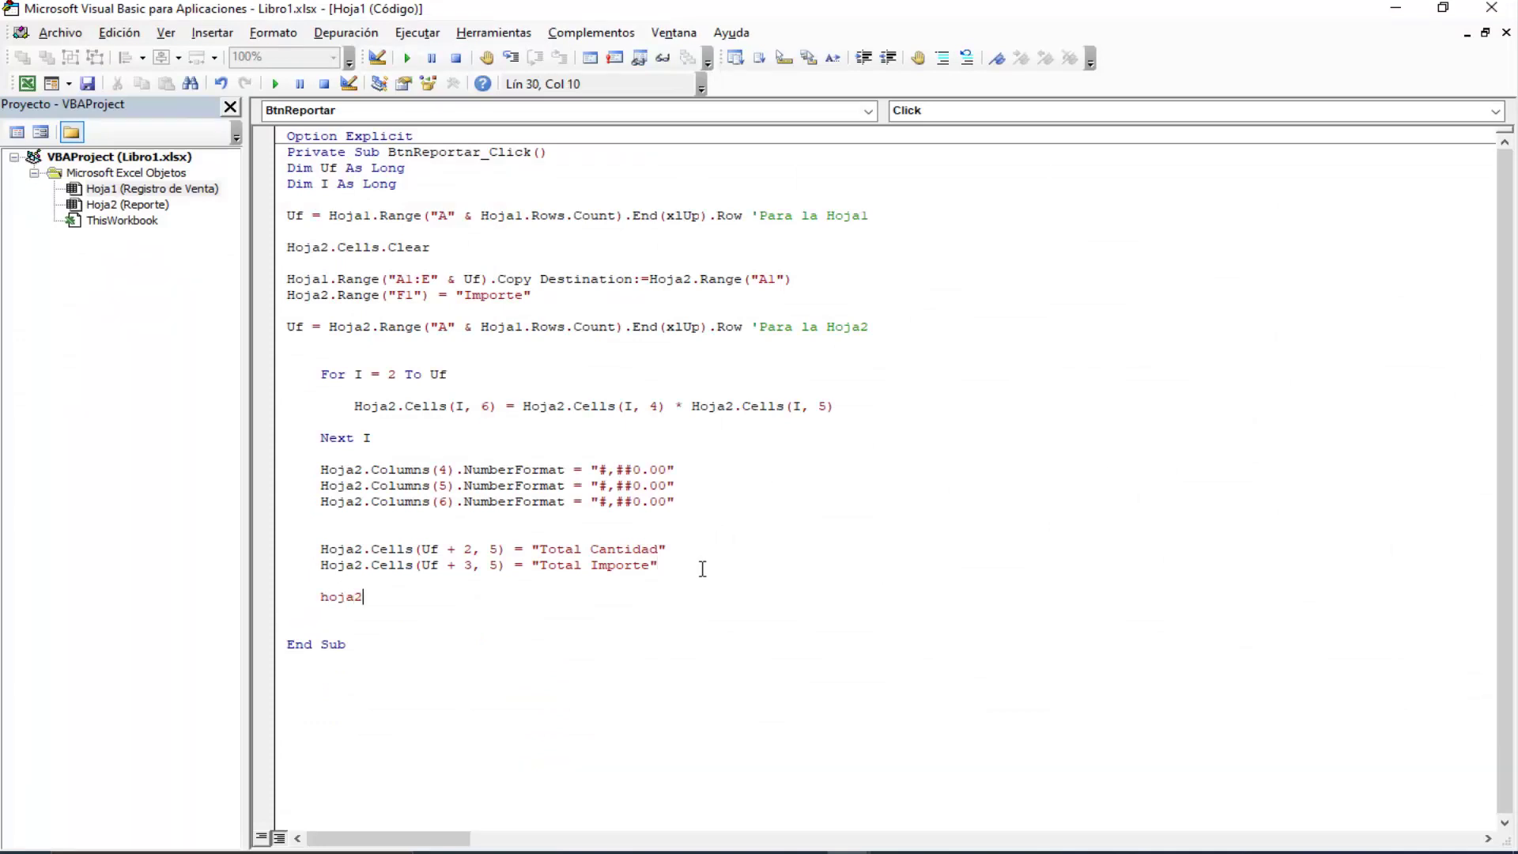
pyautogui.write('.Cells(uf+')
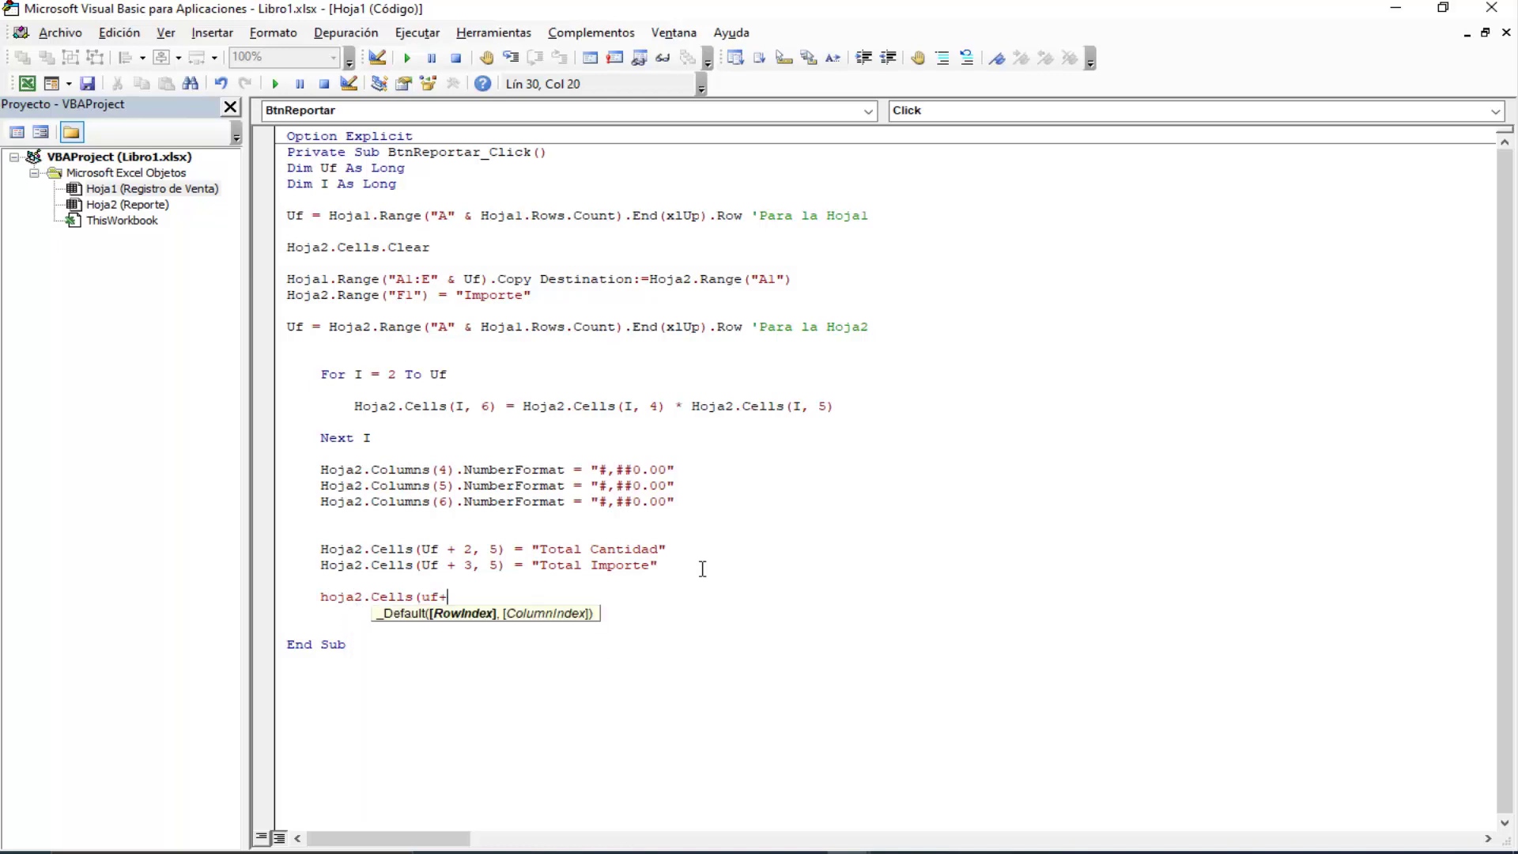
pyautogui.write('2,')
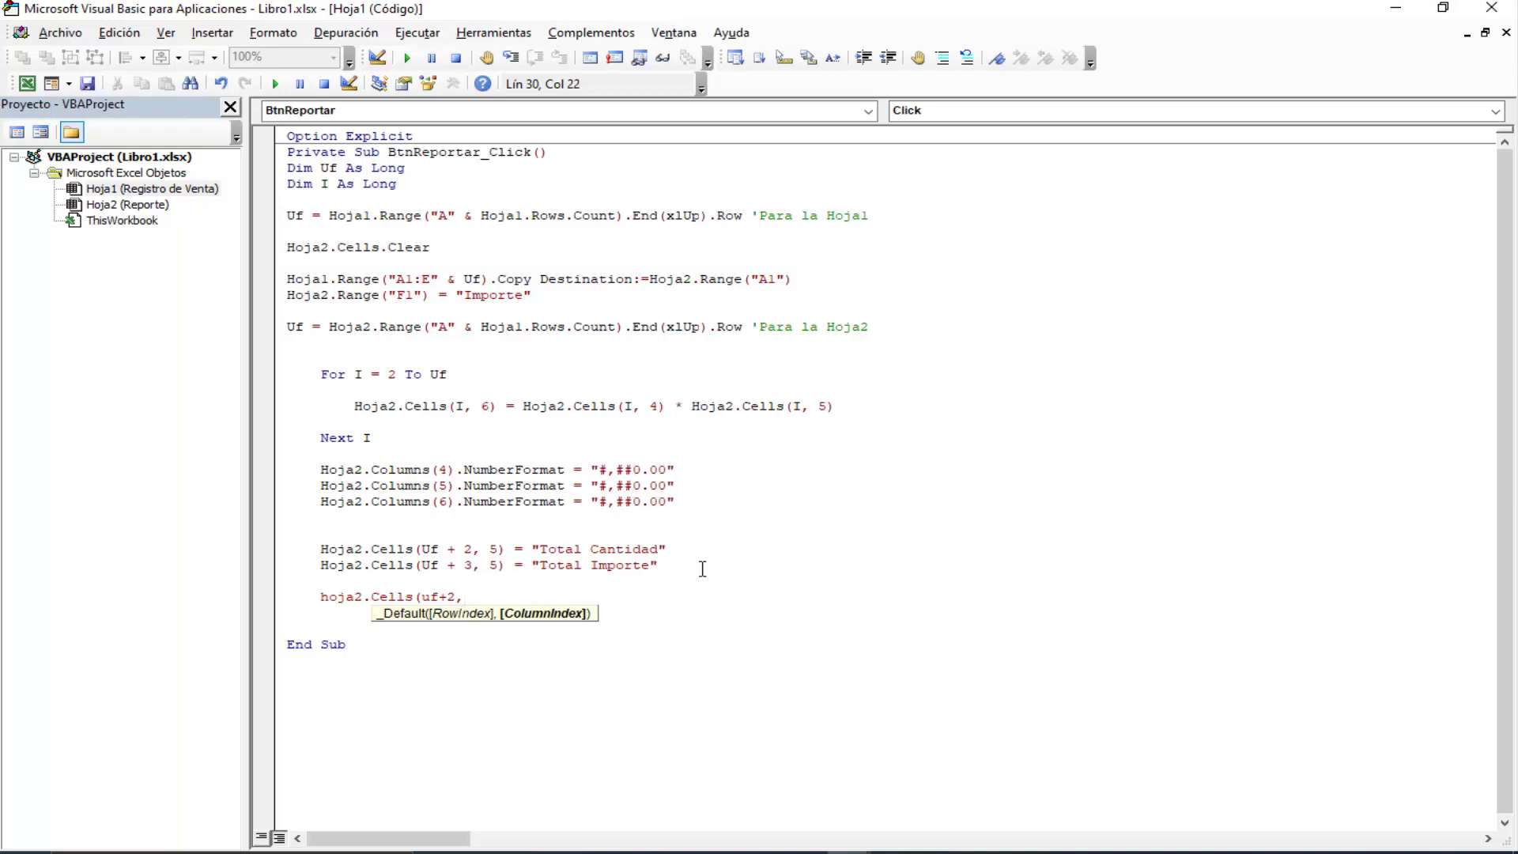
pyautogui.write('6)=')
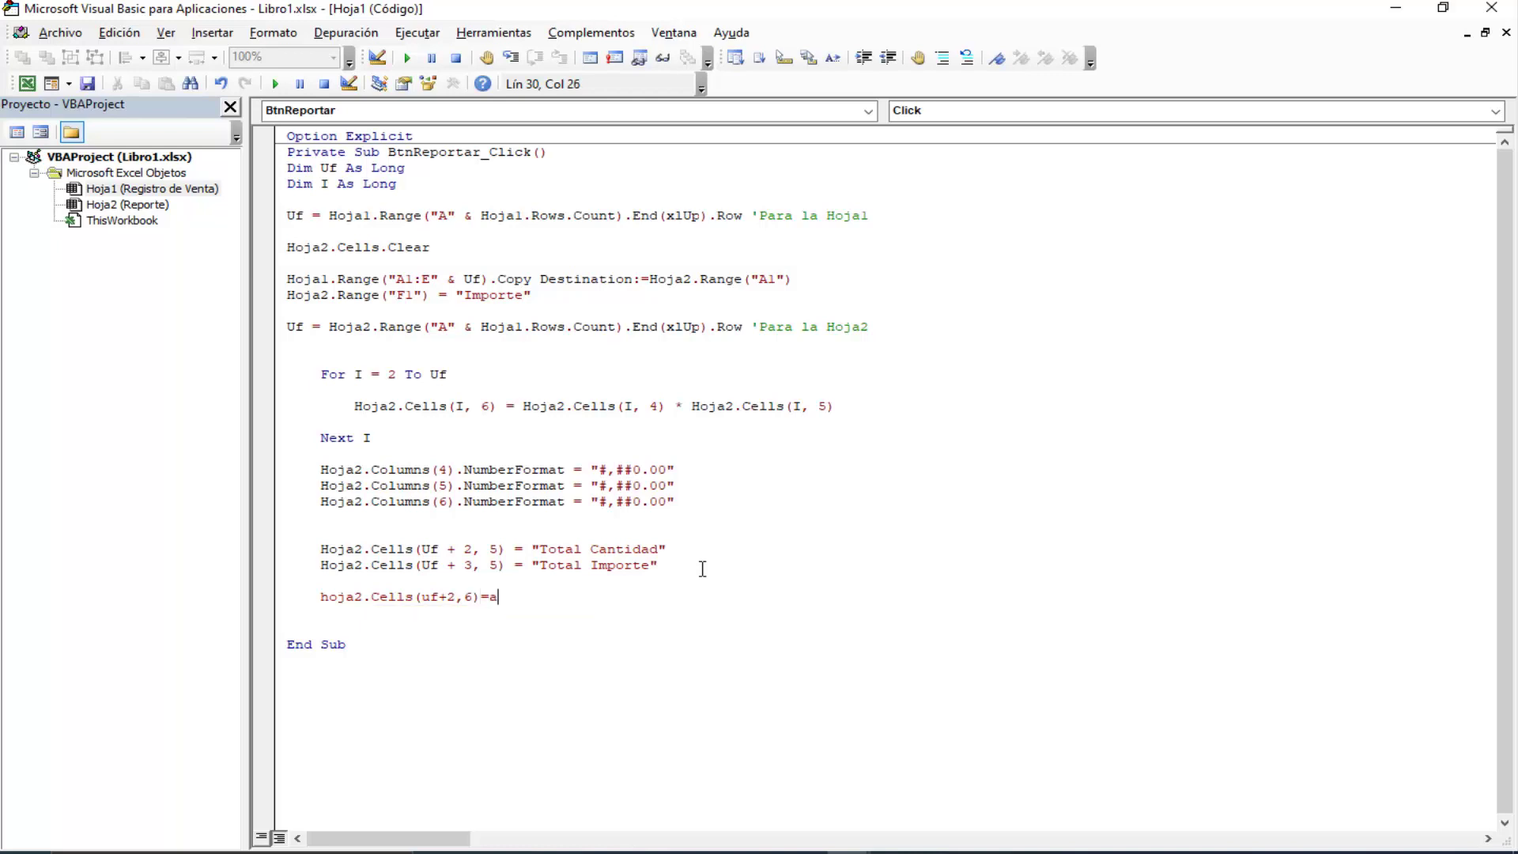
pyautogui.write('acio')
pyautogui.write('tion')
pyautogui.write('.')
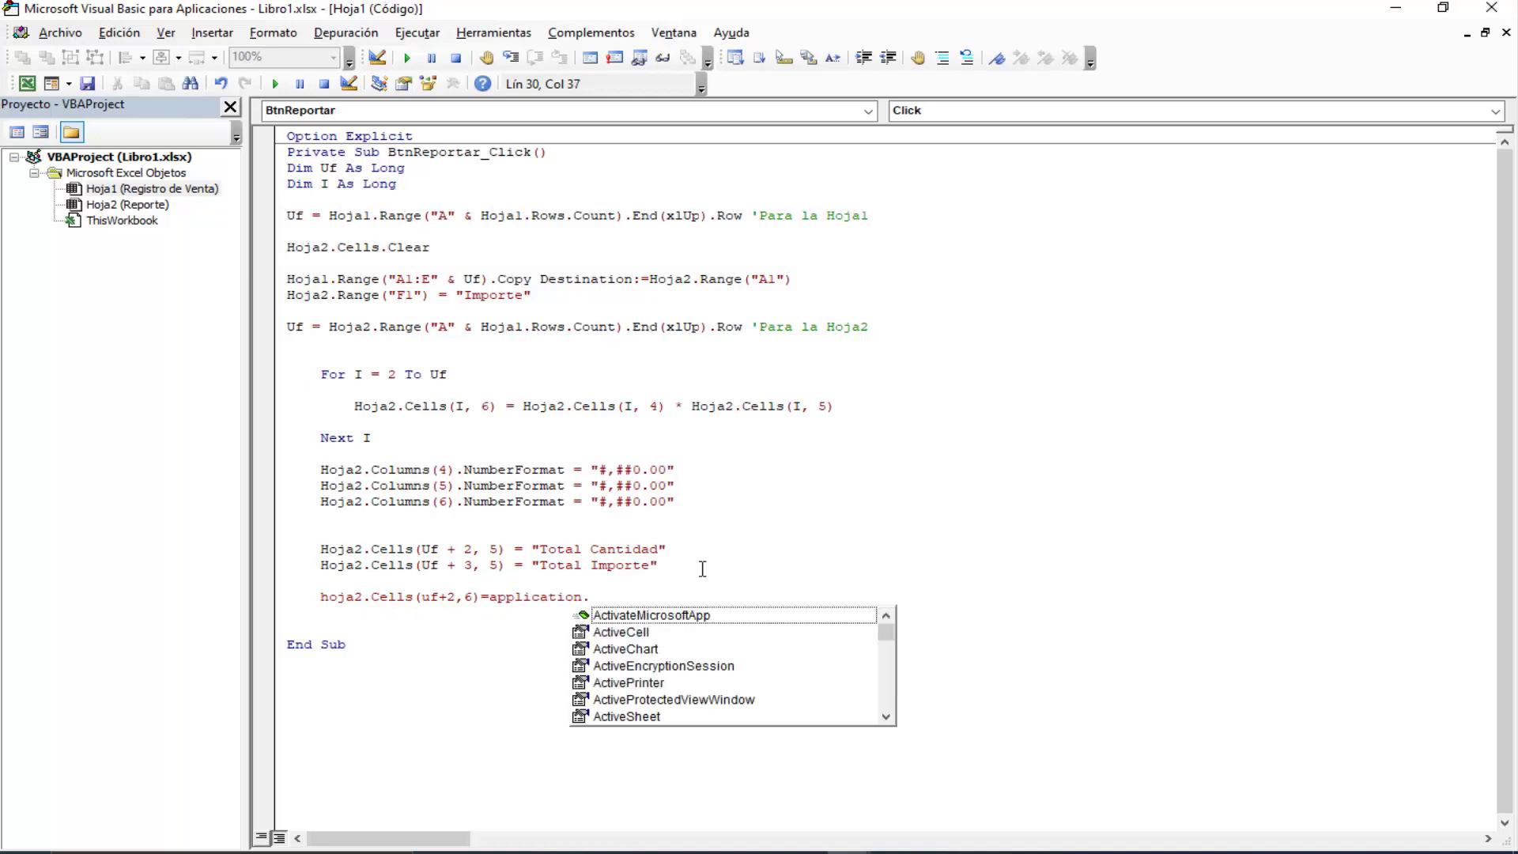
pyautogui.write('wo')
pyautogui.press('Down')
pyautogui.press('Tab')
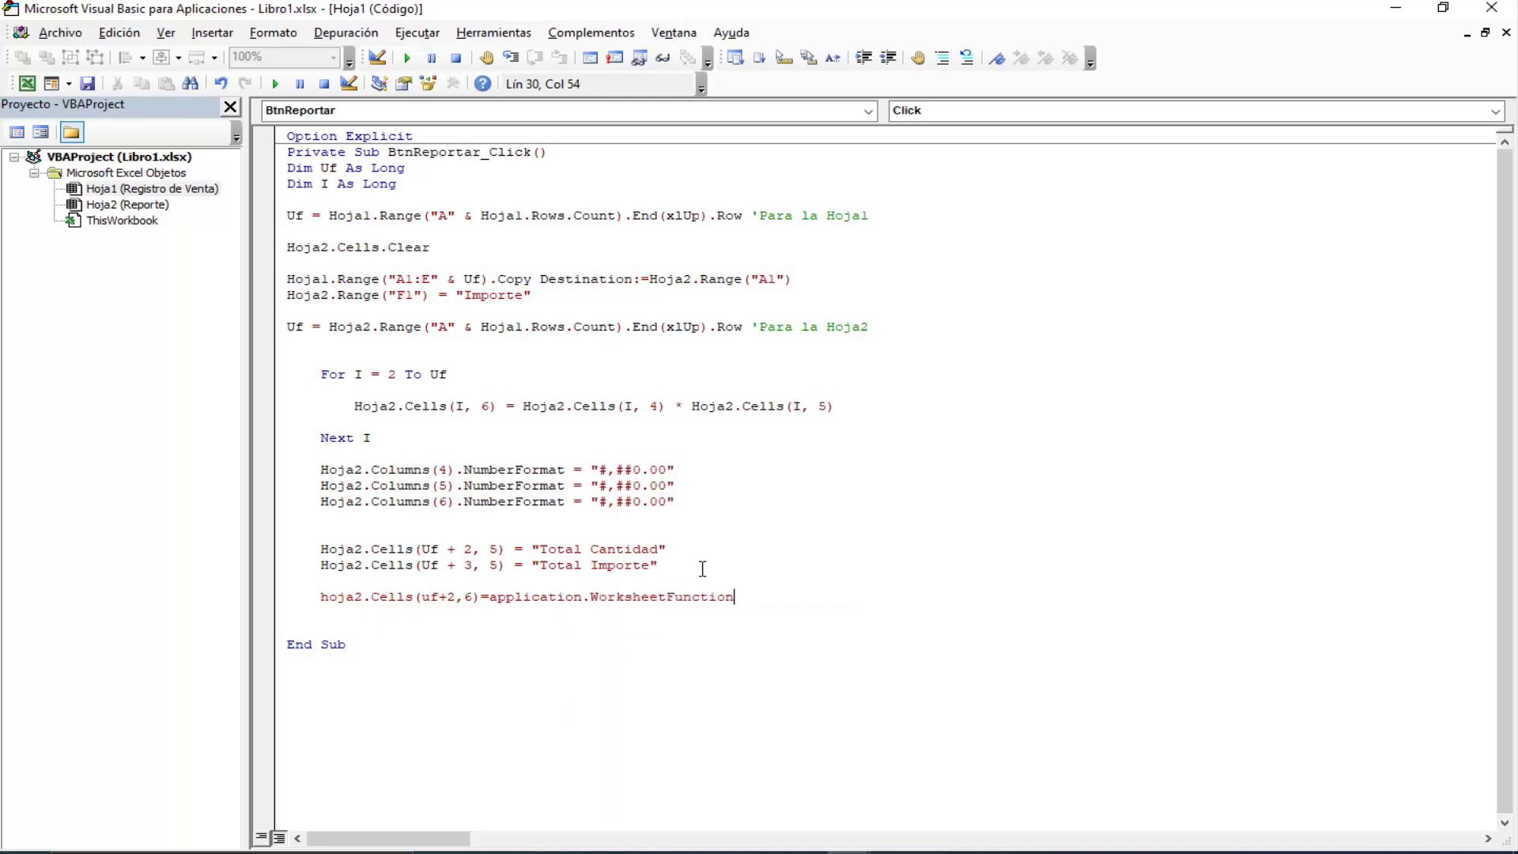
pyautogui.write('.sum')
pyautogui.press('Tab')
pyautogui.write('(')
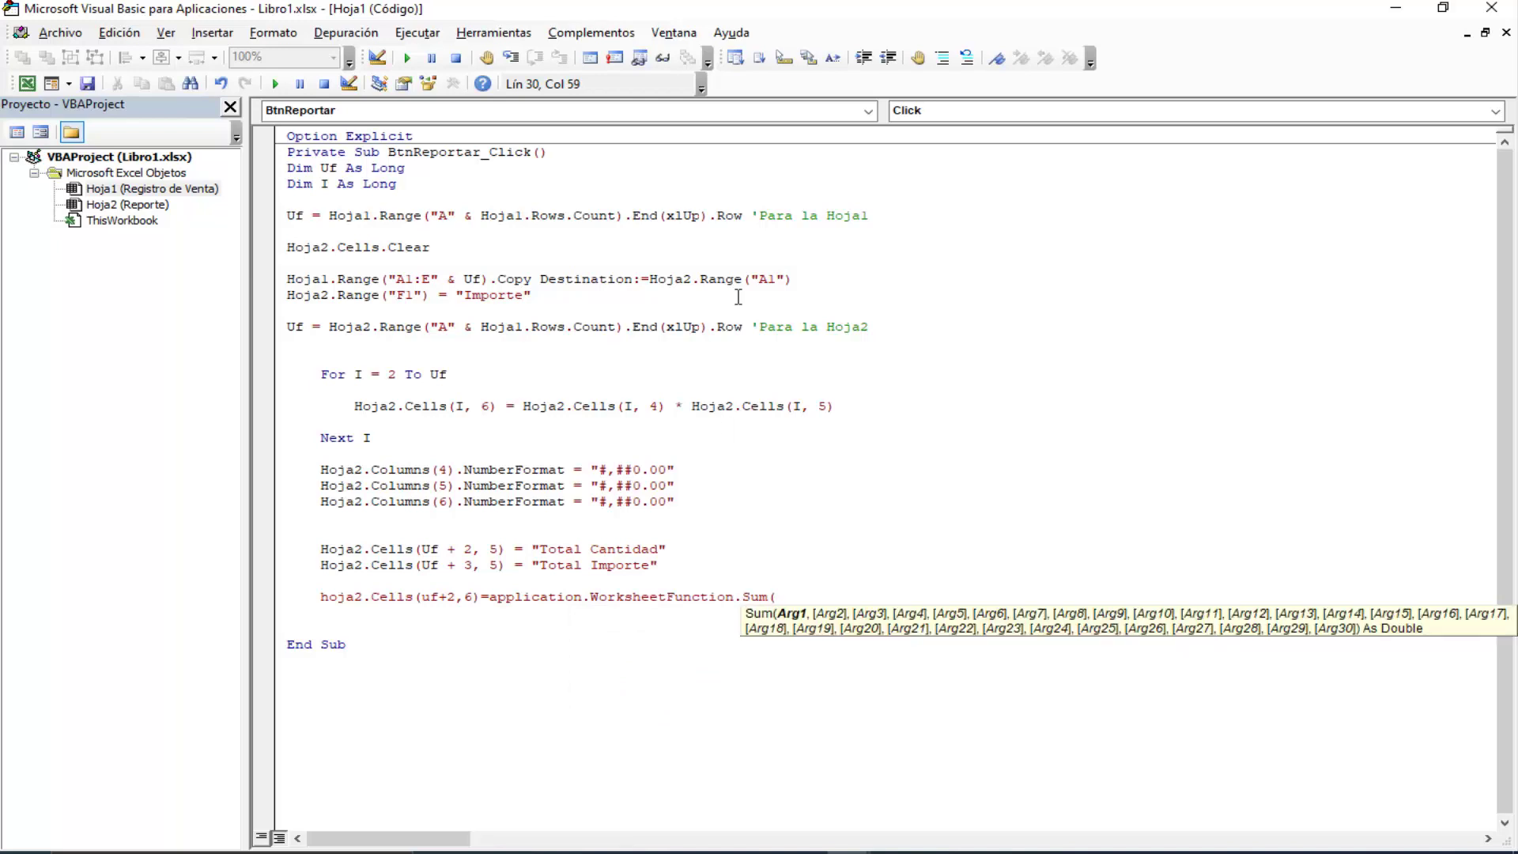
# Step: Check on Reporte that Cantidad runs from D2 to D23
pyautogui.click(27, 83)
pyautogui.click(324, 254)
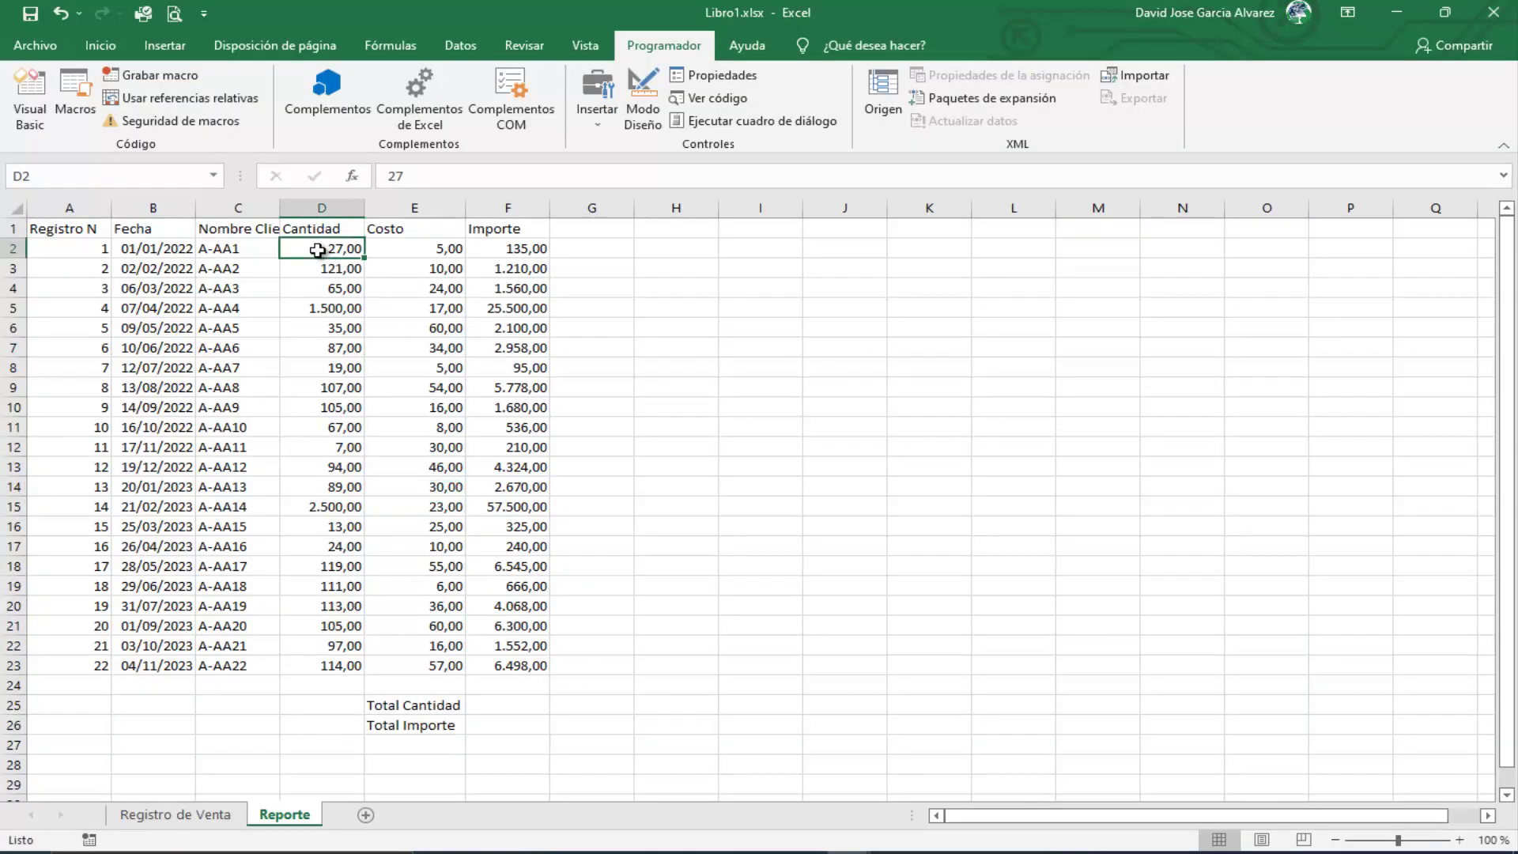
pyautogui.click(318, 662)
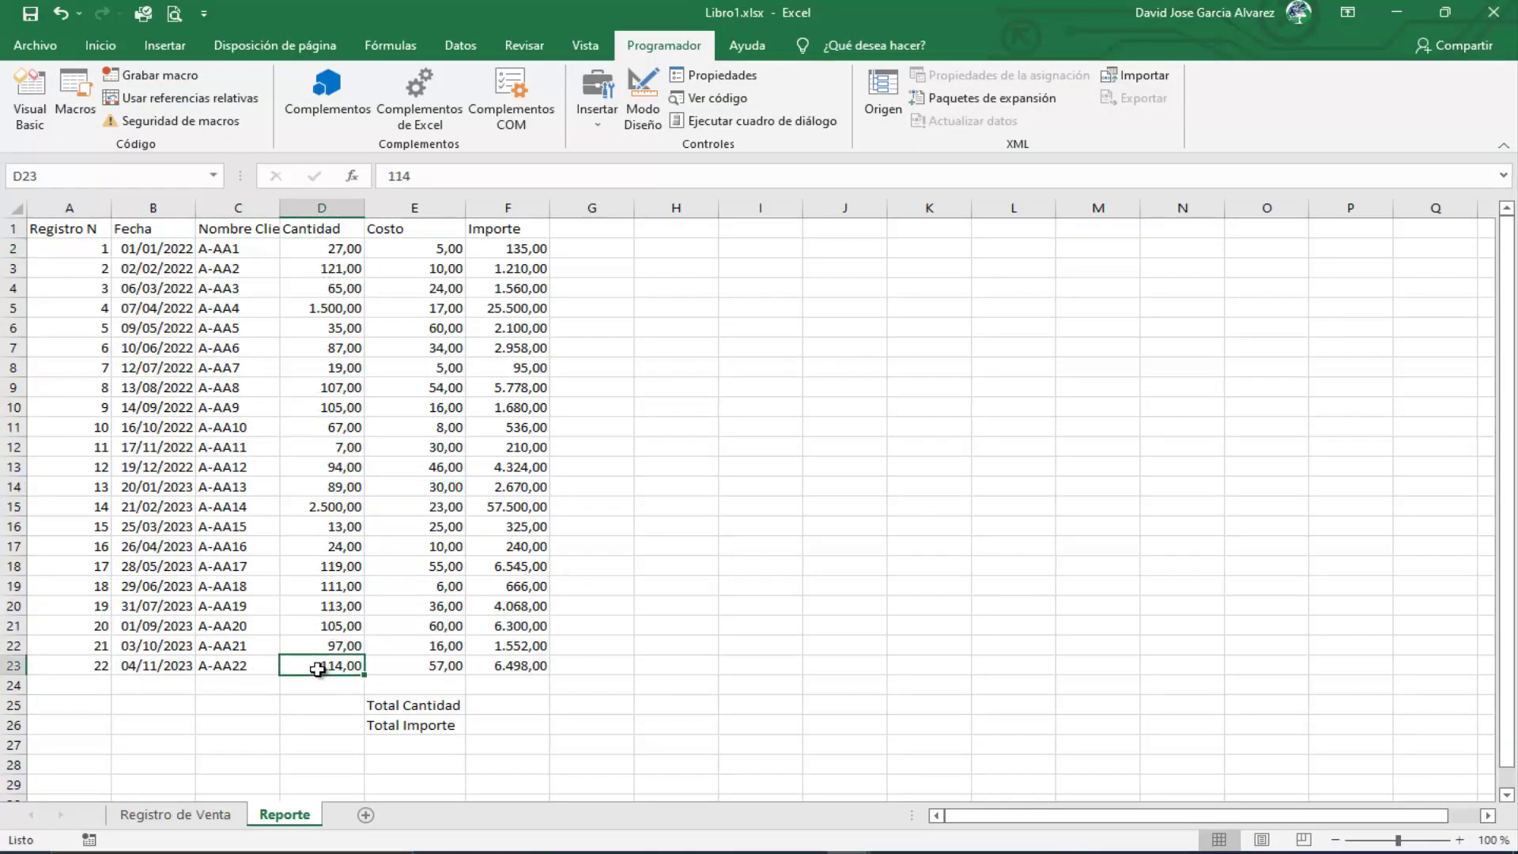
pyautogui.click(324, 207)
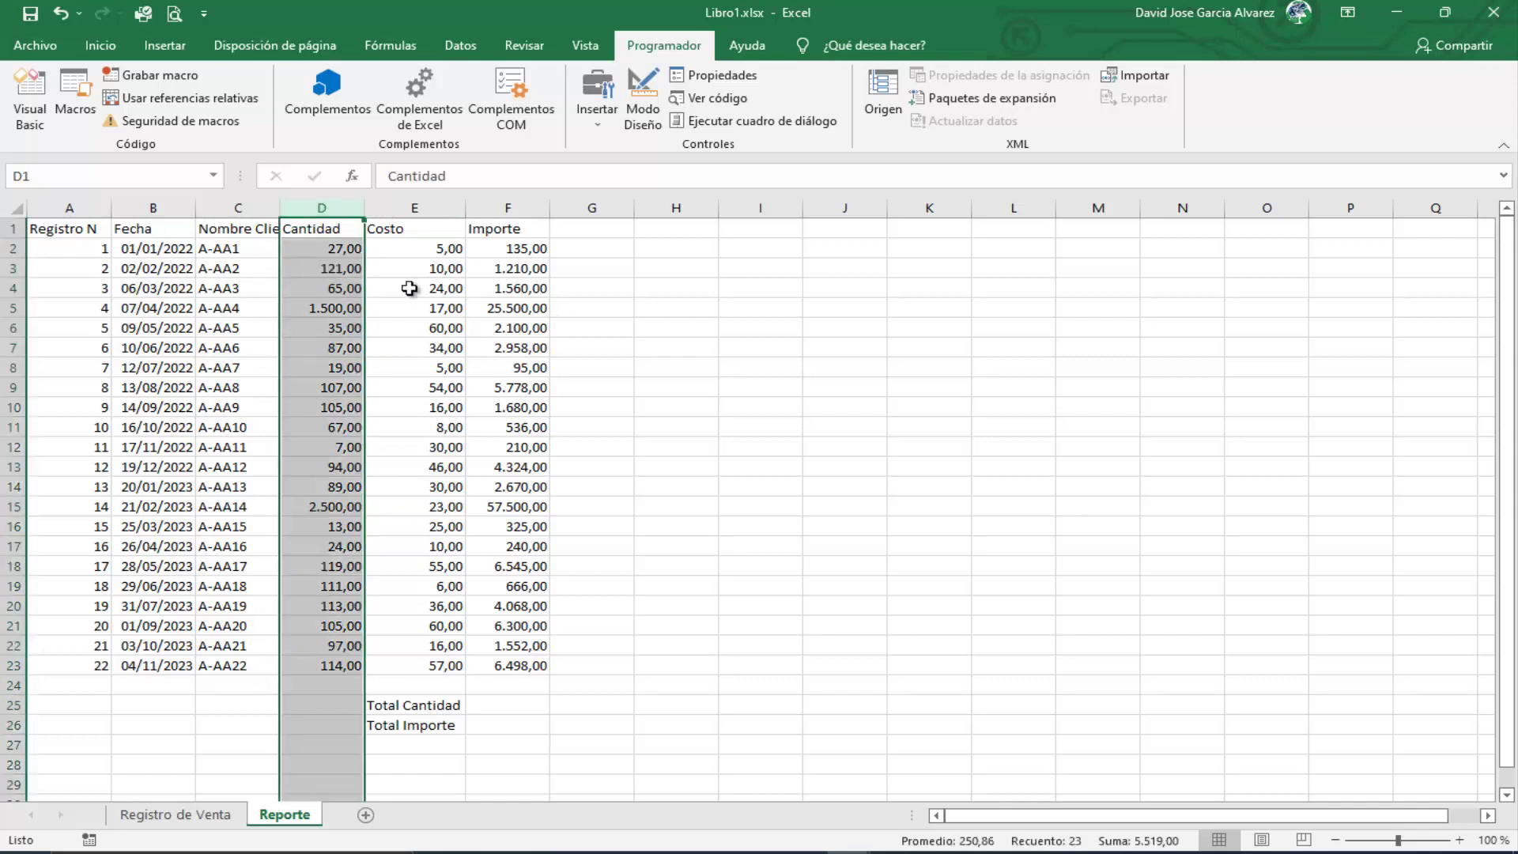
pyautogui.click(331, 250)
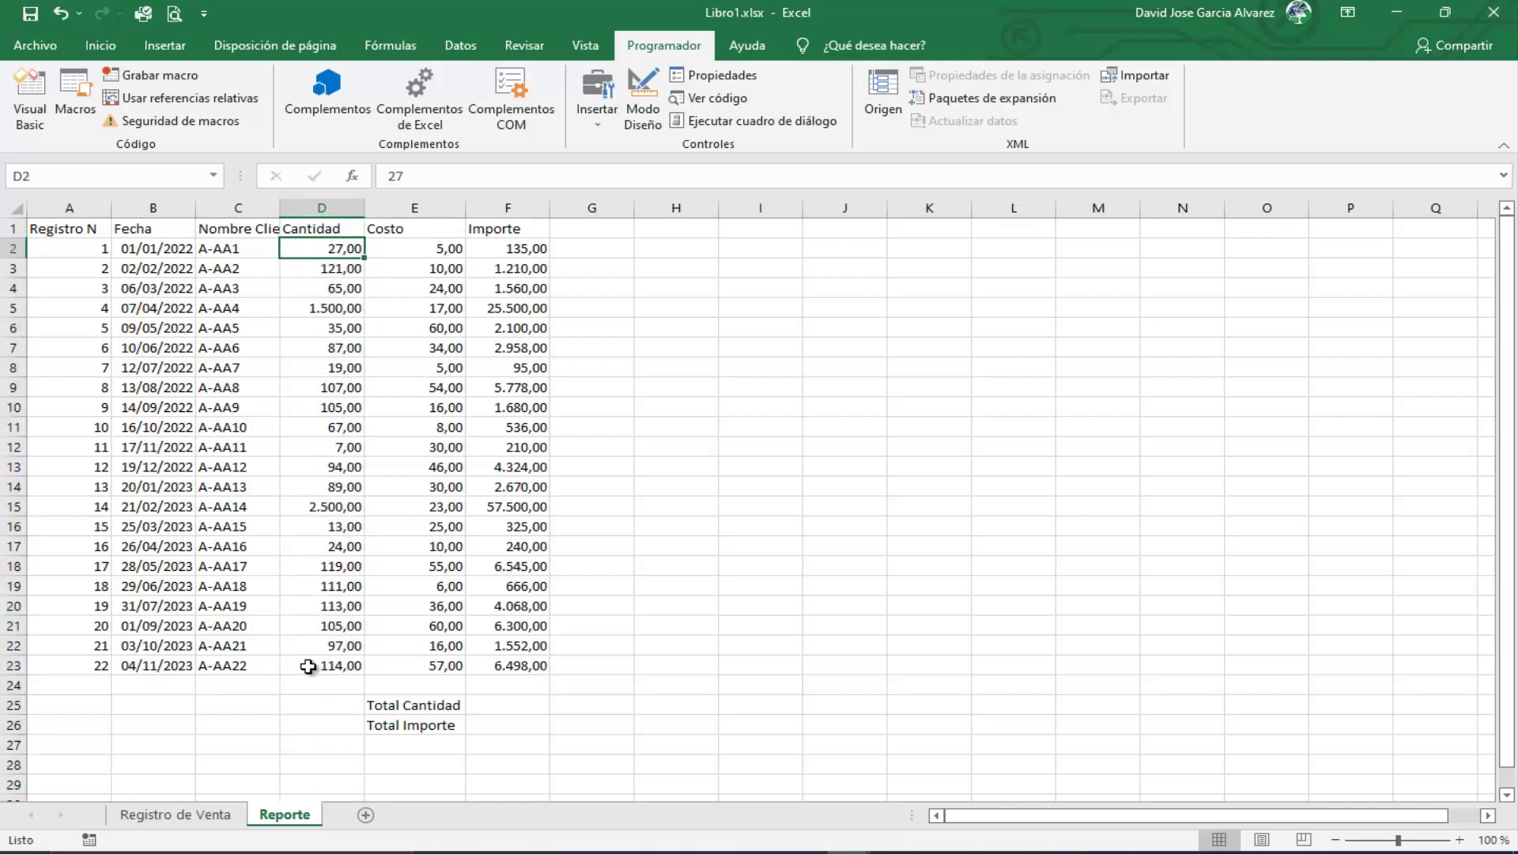
pyautogui.click(312, 668)
pyautogui.click(30, 99)
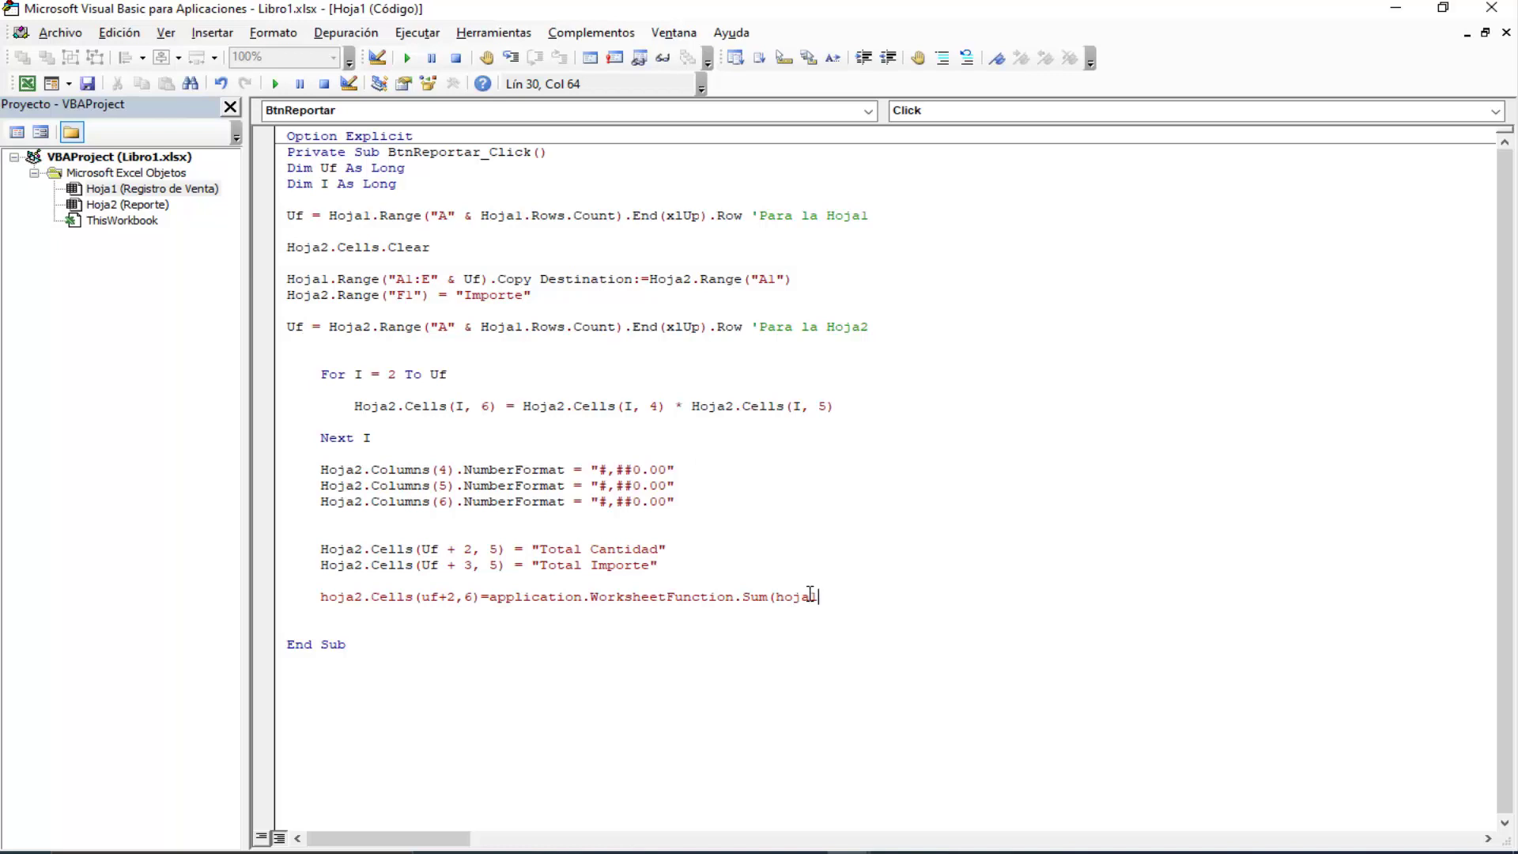
# Step: Complete the Sum argument as Hoja2.Range("D2:D" & Uf)
pyautogui.write('.Ra')
pyautogui.press('Tab')
pyautogui.write('(')
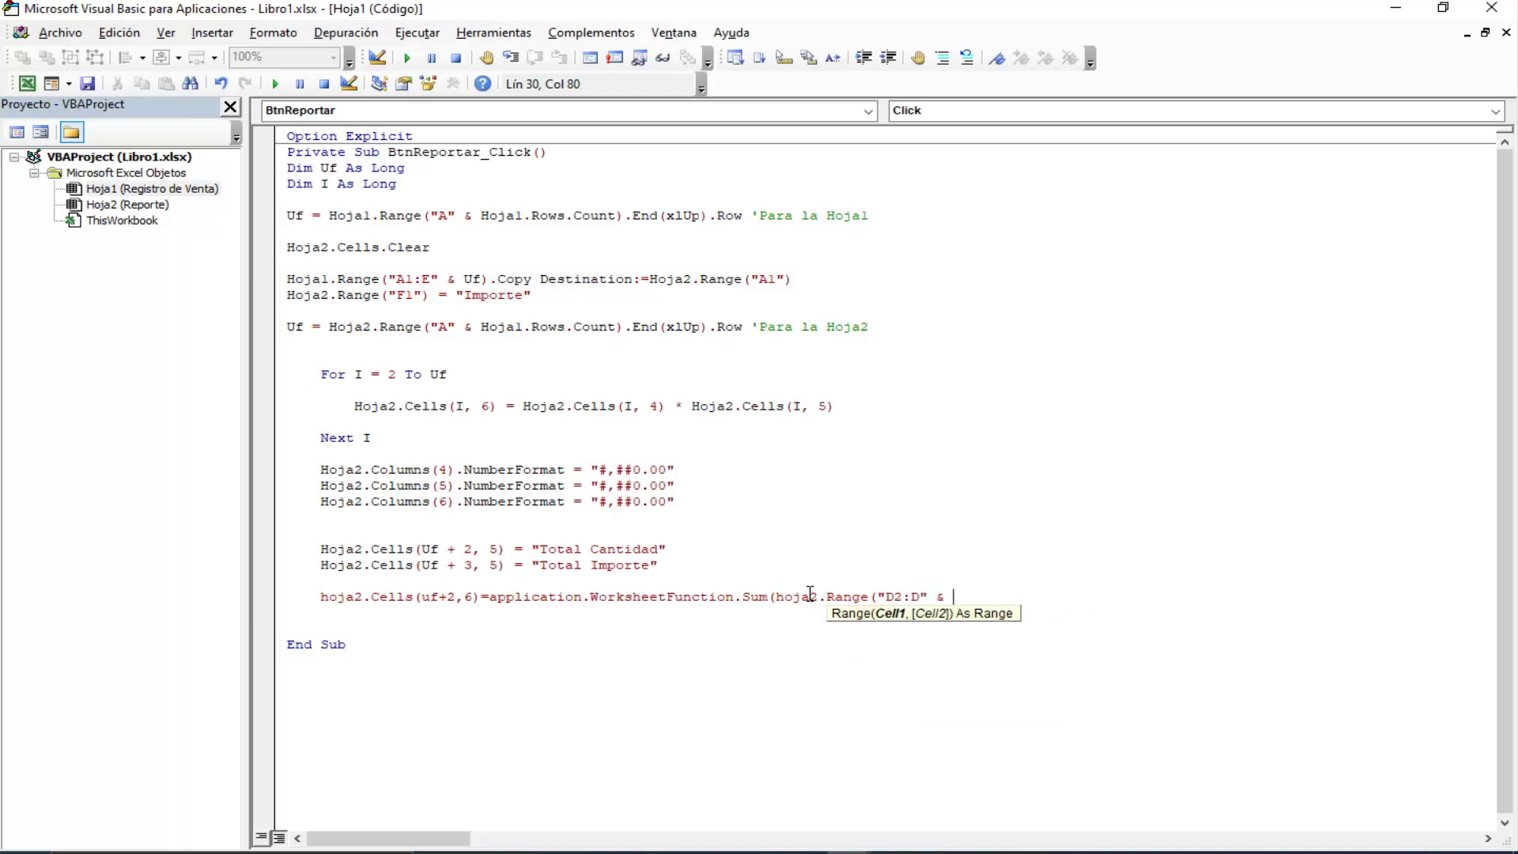
pyautogui.write(')')
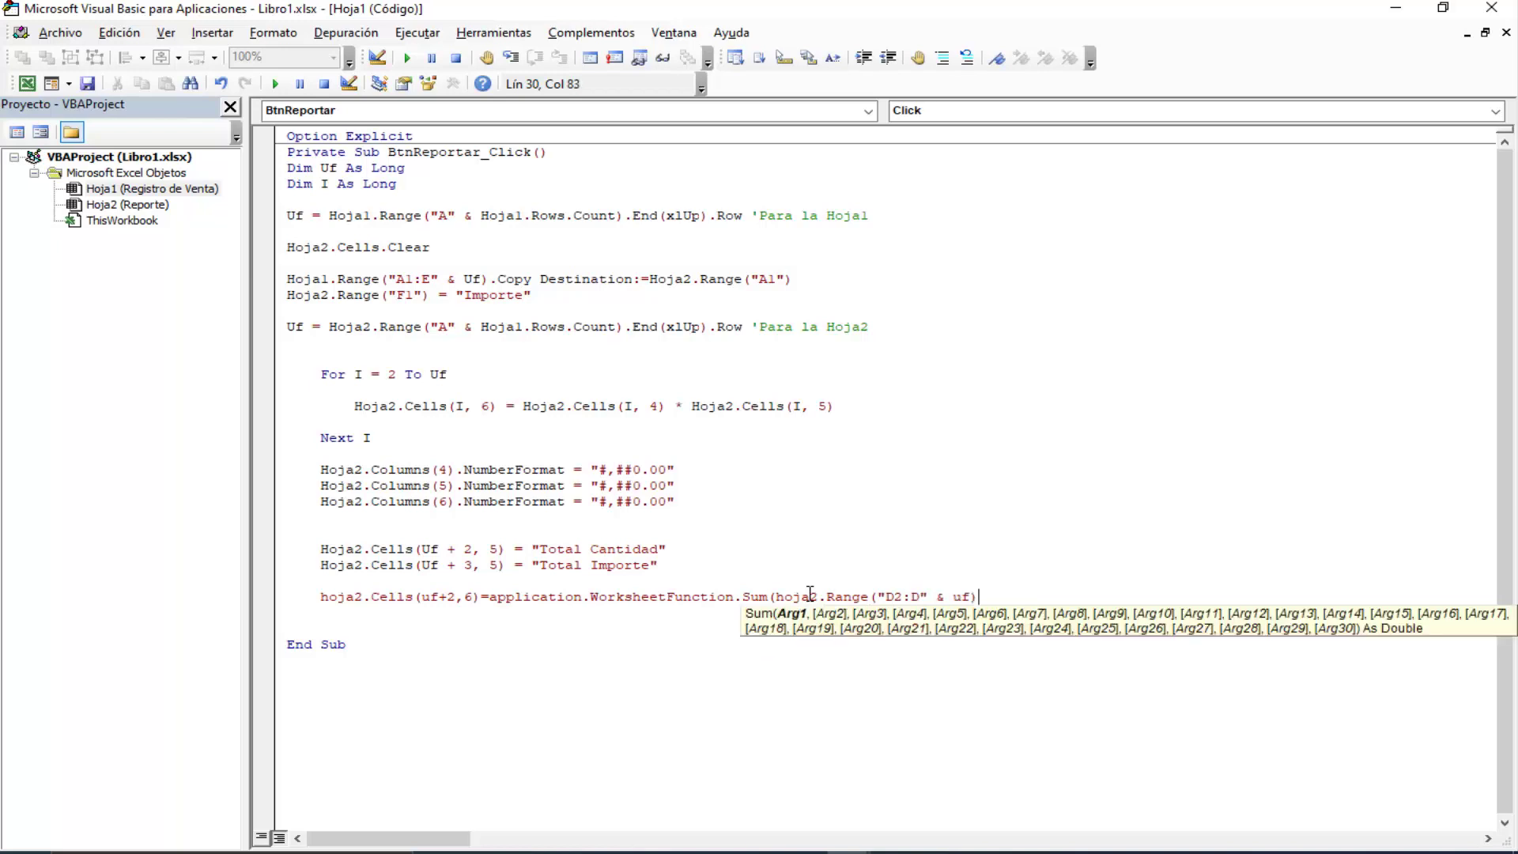
pyautogui.write(')')
pyautogui.press('Return')
pyautogui.click(880, 576)
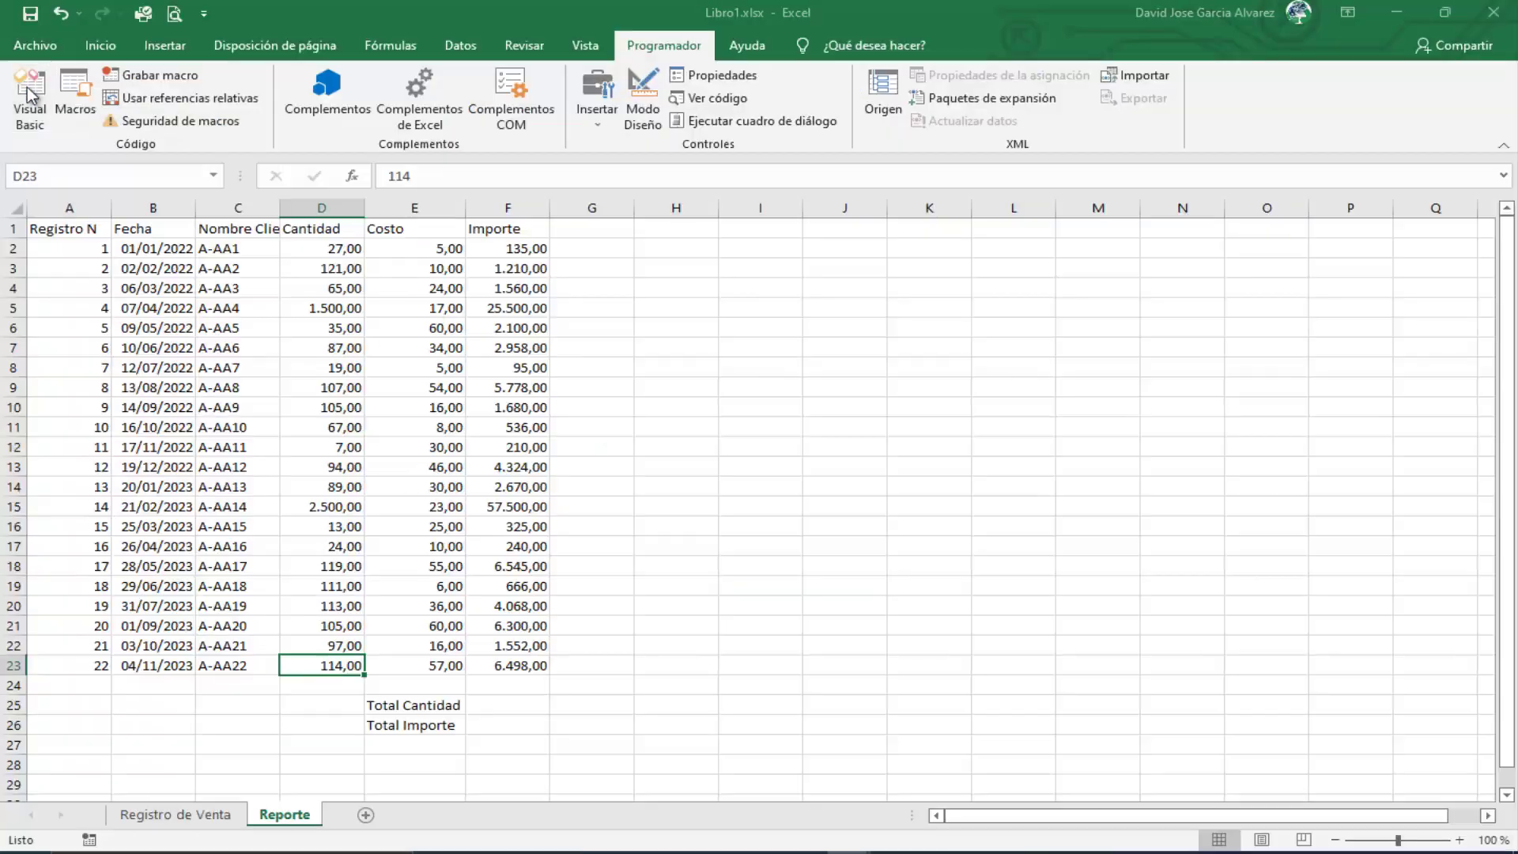
# Step: Run Reportar from Registro de Venta and open the rebuilt Reporte sheet
pyautogui.click(27, 84)
pyautogui.click(218, 814)
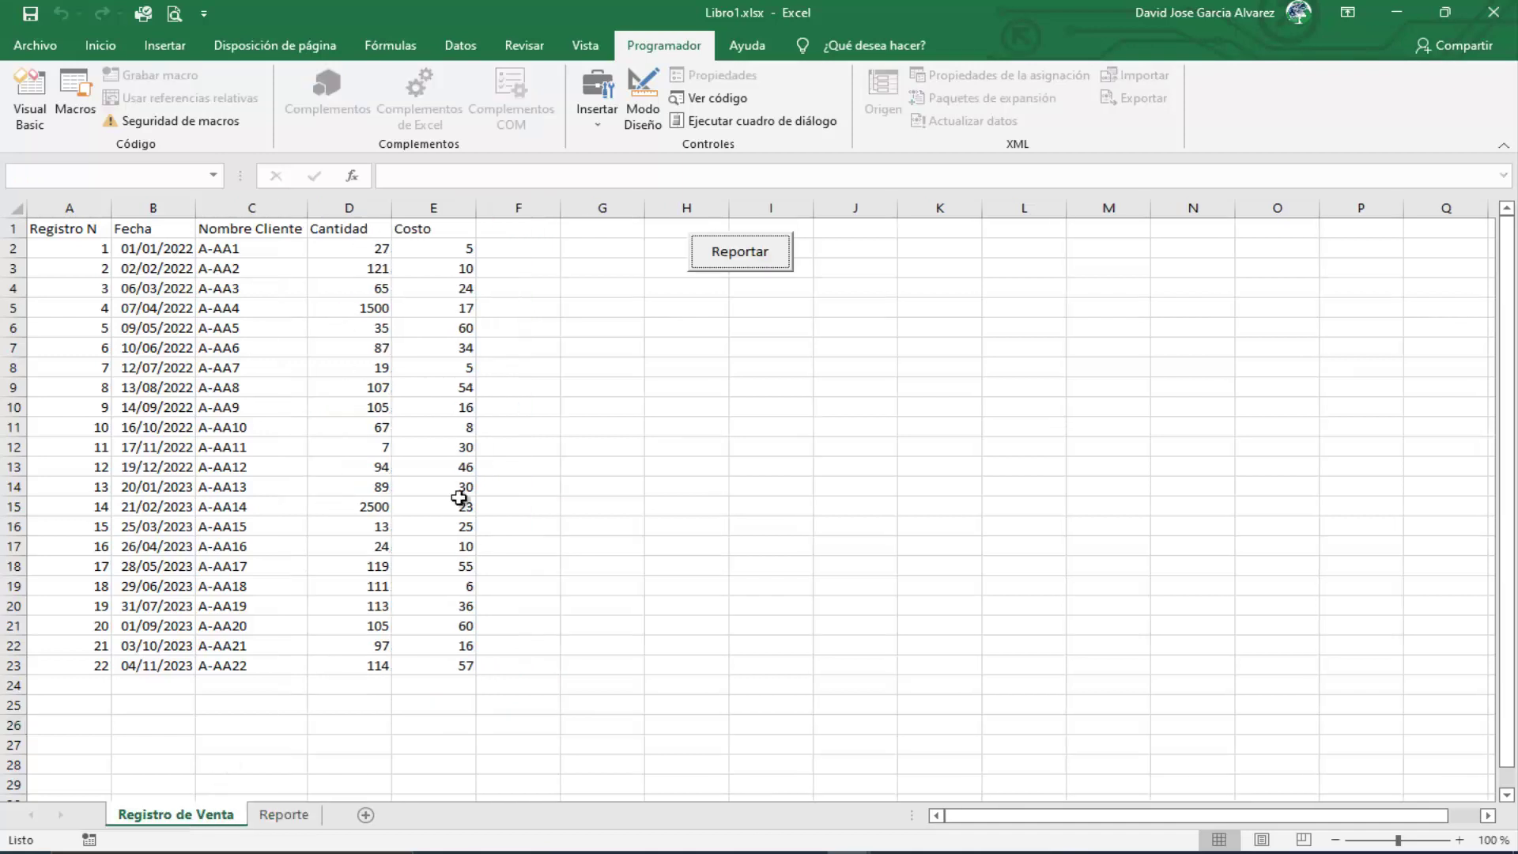
pyautogui.click(739, 260)
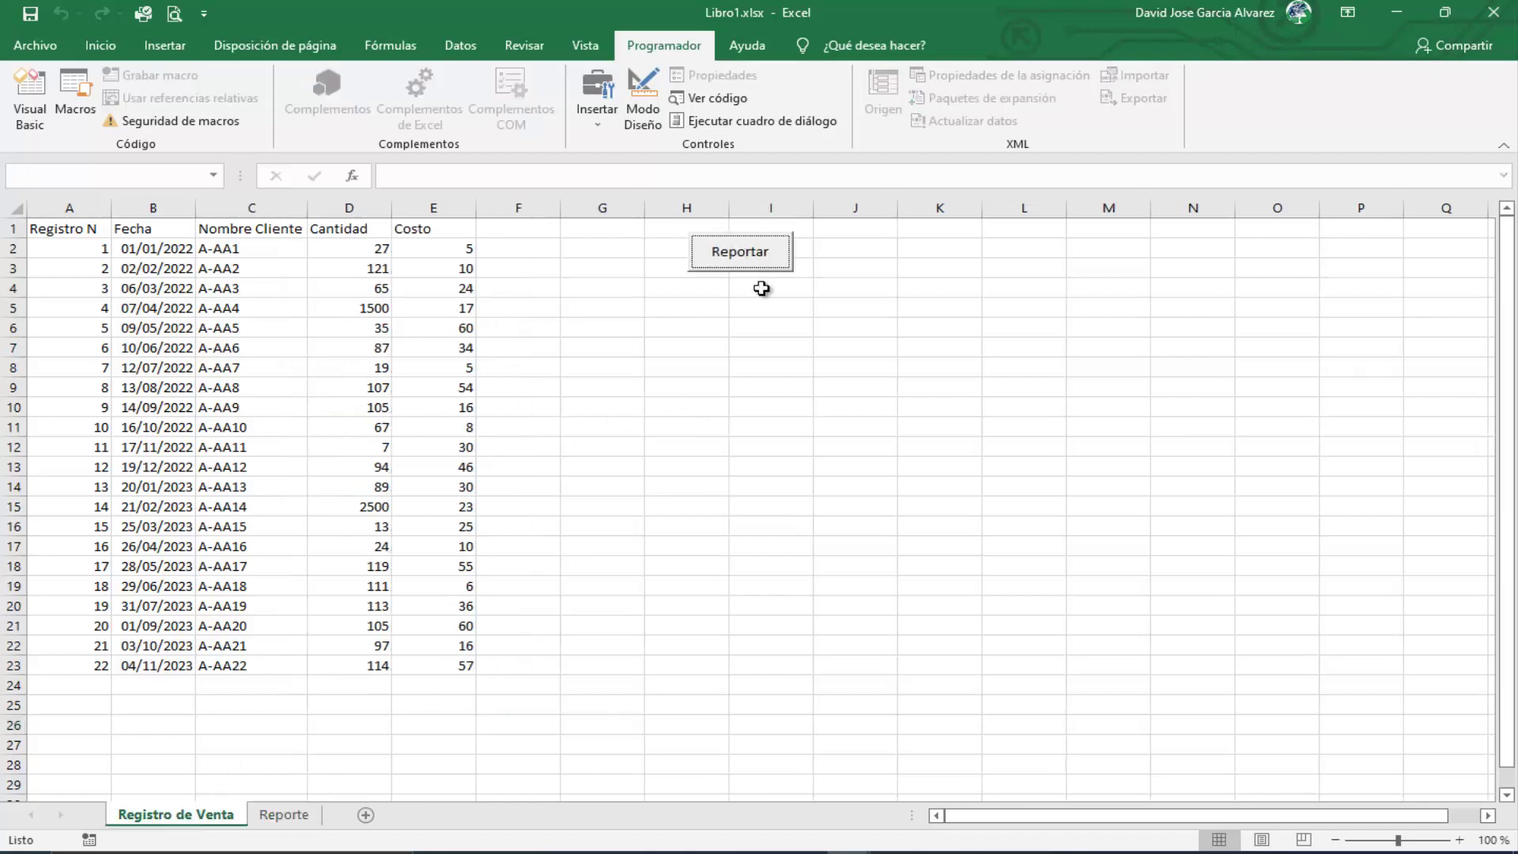
pyautogui.click(284, 814)
pyautogui.click(546, 700)
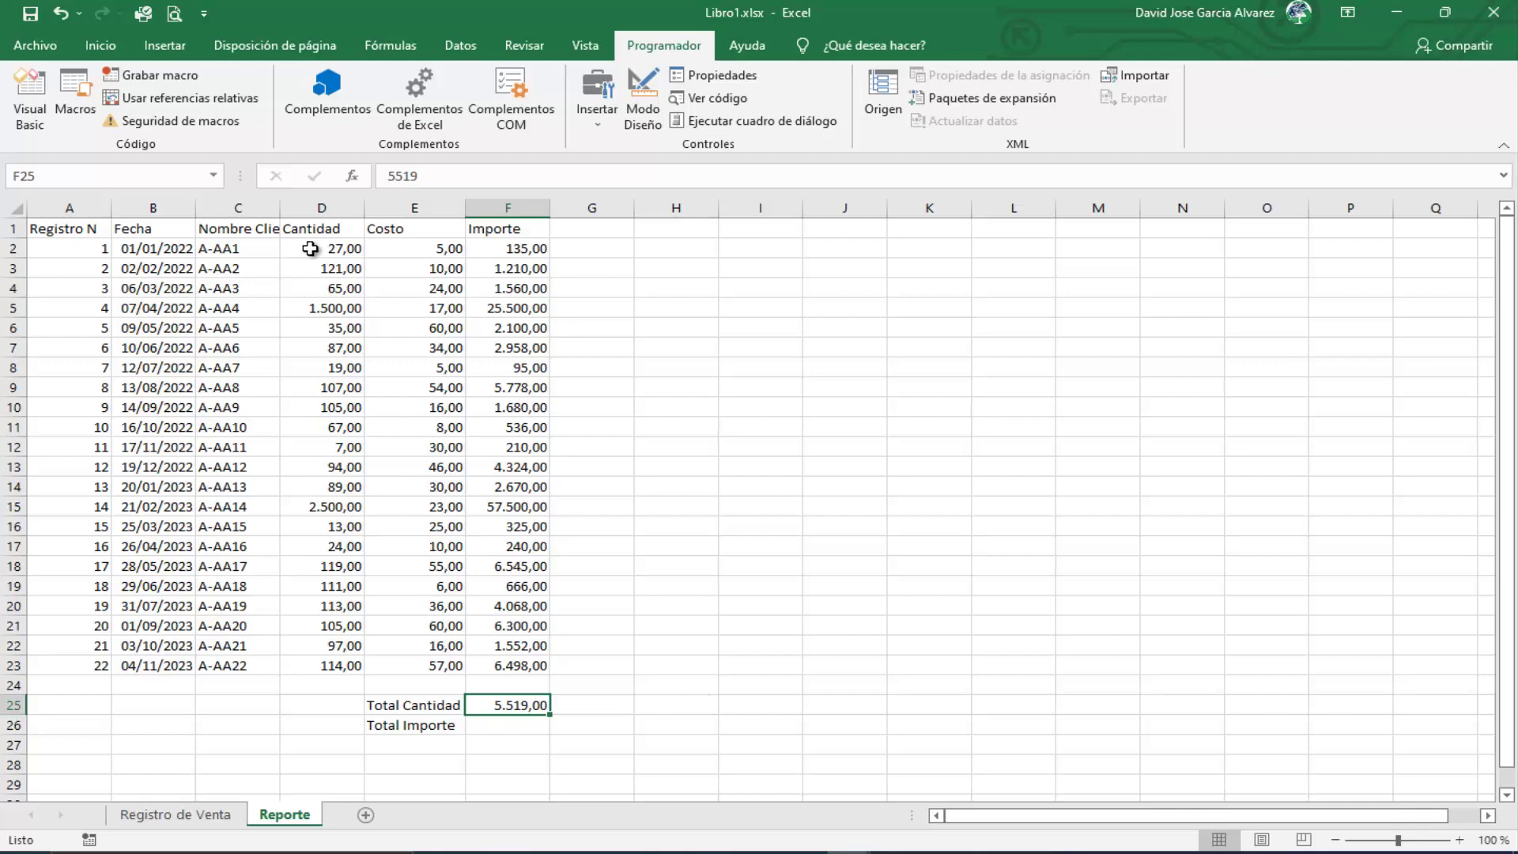
# Step: Compare the Cantidad and Importe column sums in the status bar, then select the Sum code line
pyautogui.moveTo(311, 249)
pyautogui.mouseDown()
pyautogui.moveTo(300, 624)
pyautogui.moveTo(317, 665)
pyautogui.mouseUp()
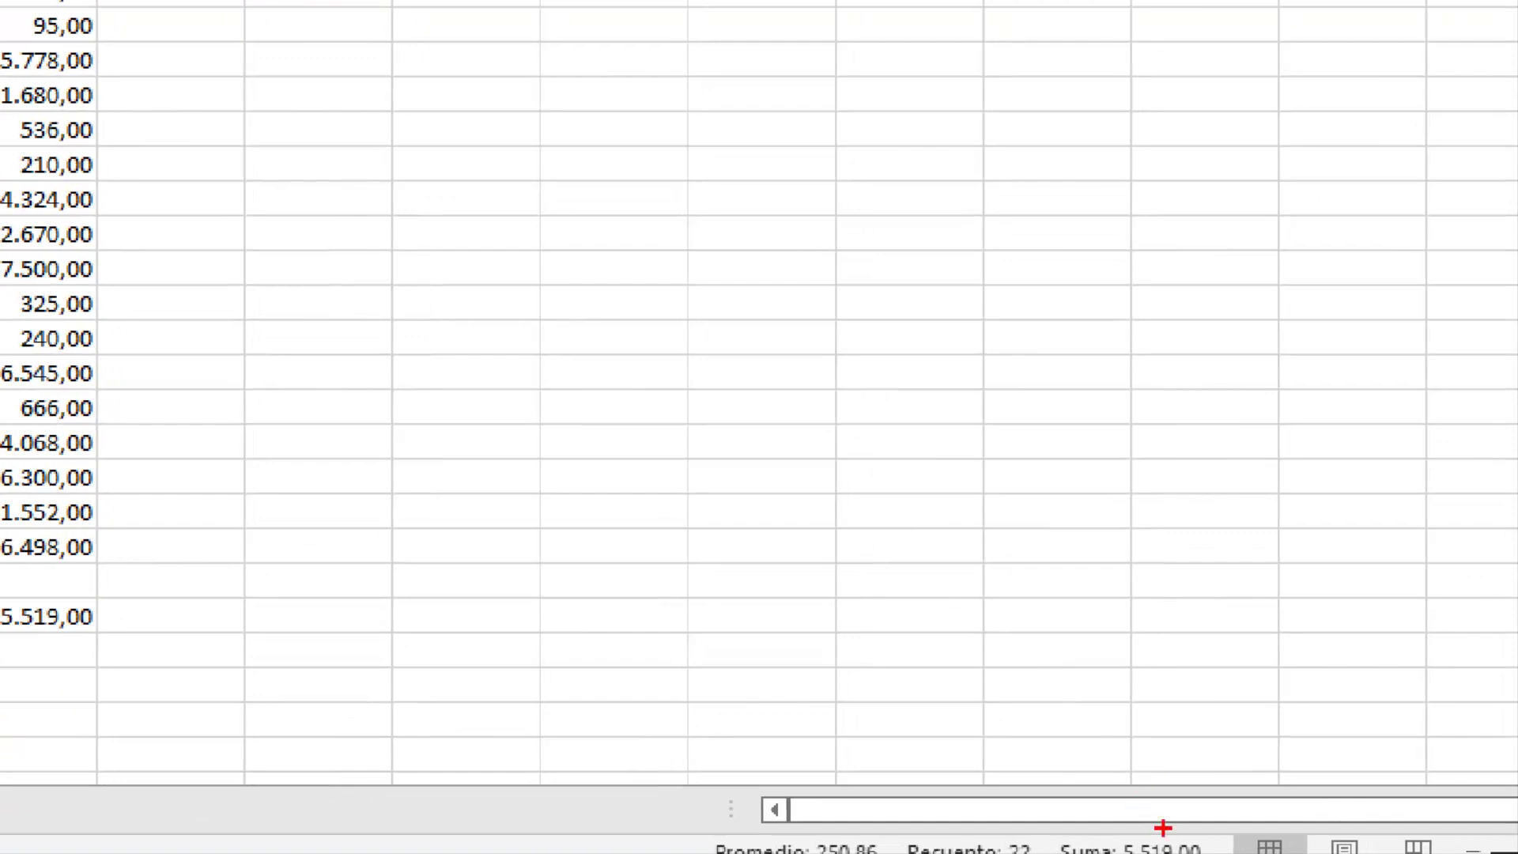
pyautogui.moveTo(1162, 823); pyautogui.dragTo(1296, 713)
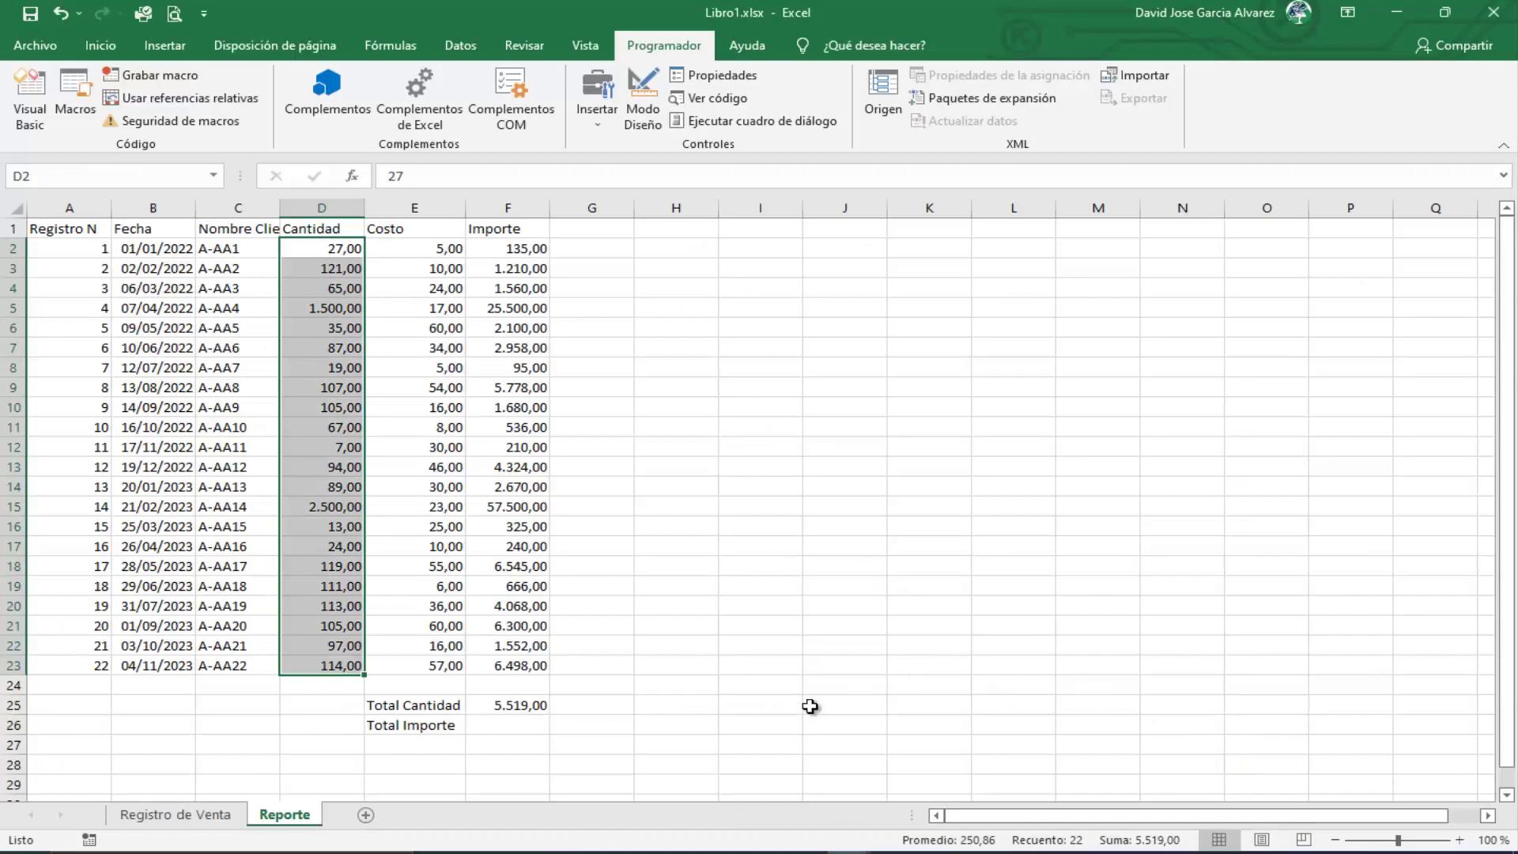
pyautogui.click(506, 725)
pyautogui.moveTo(504, 247); pyautogui.dragTo(515, 664)
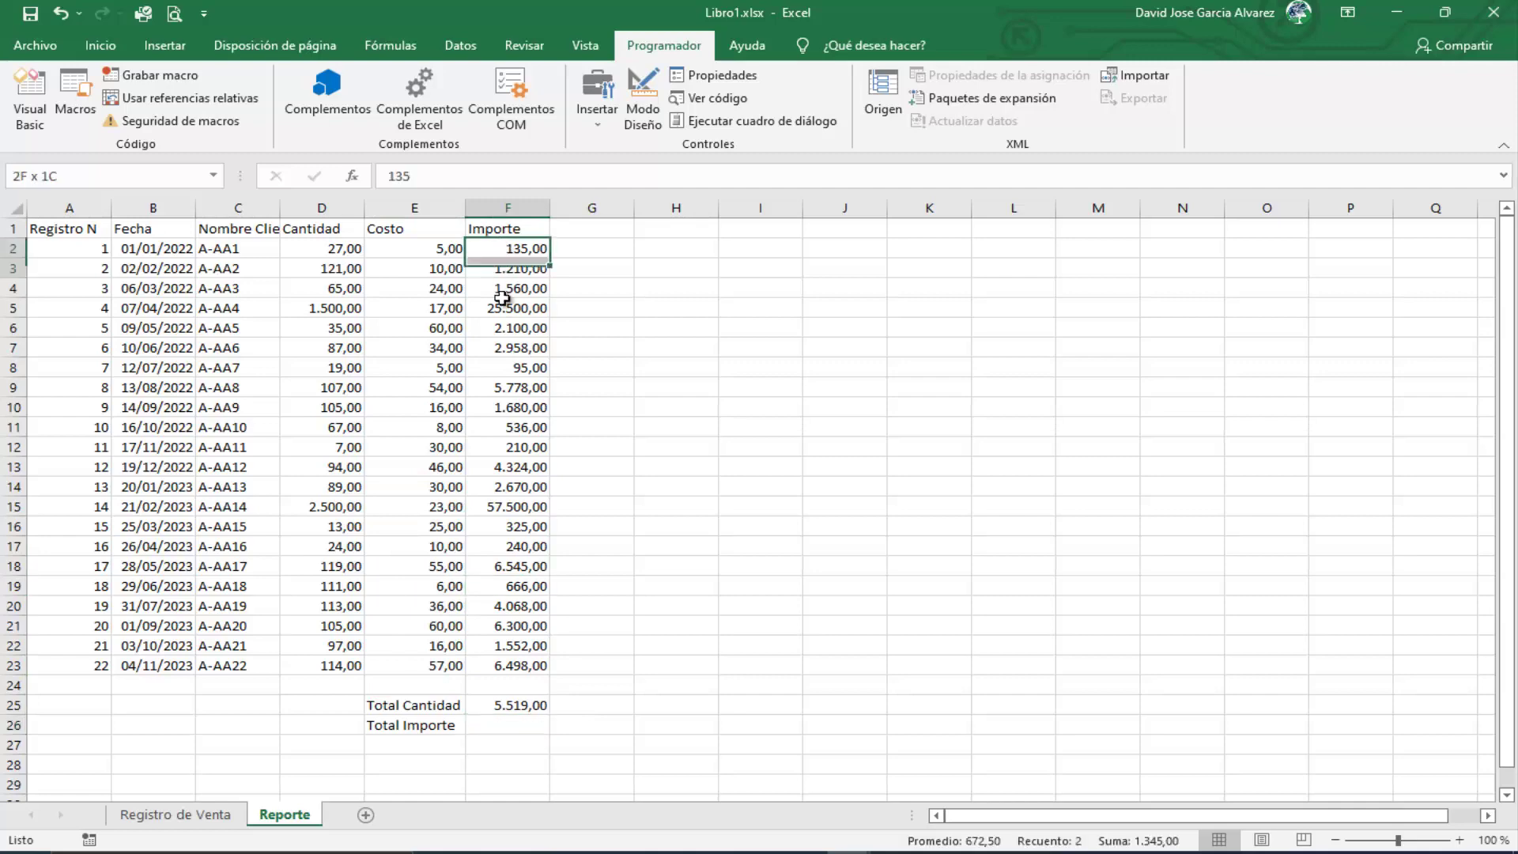
pyautogui.click(723, 602)
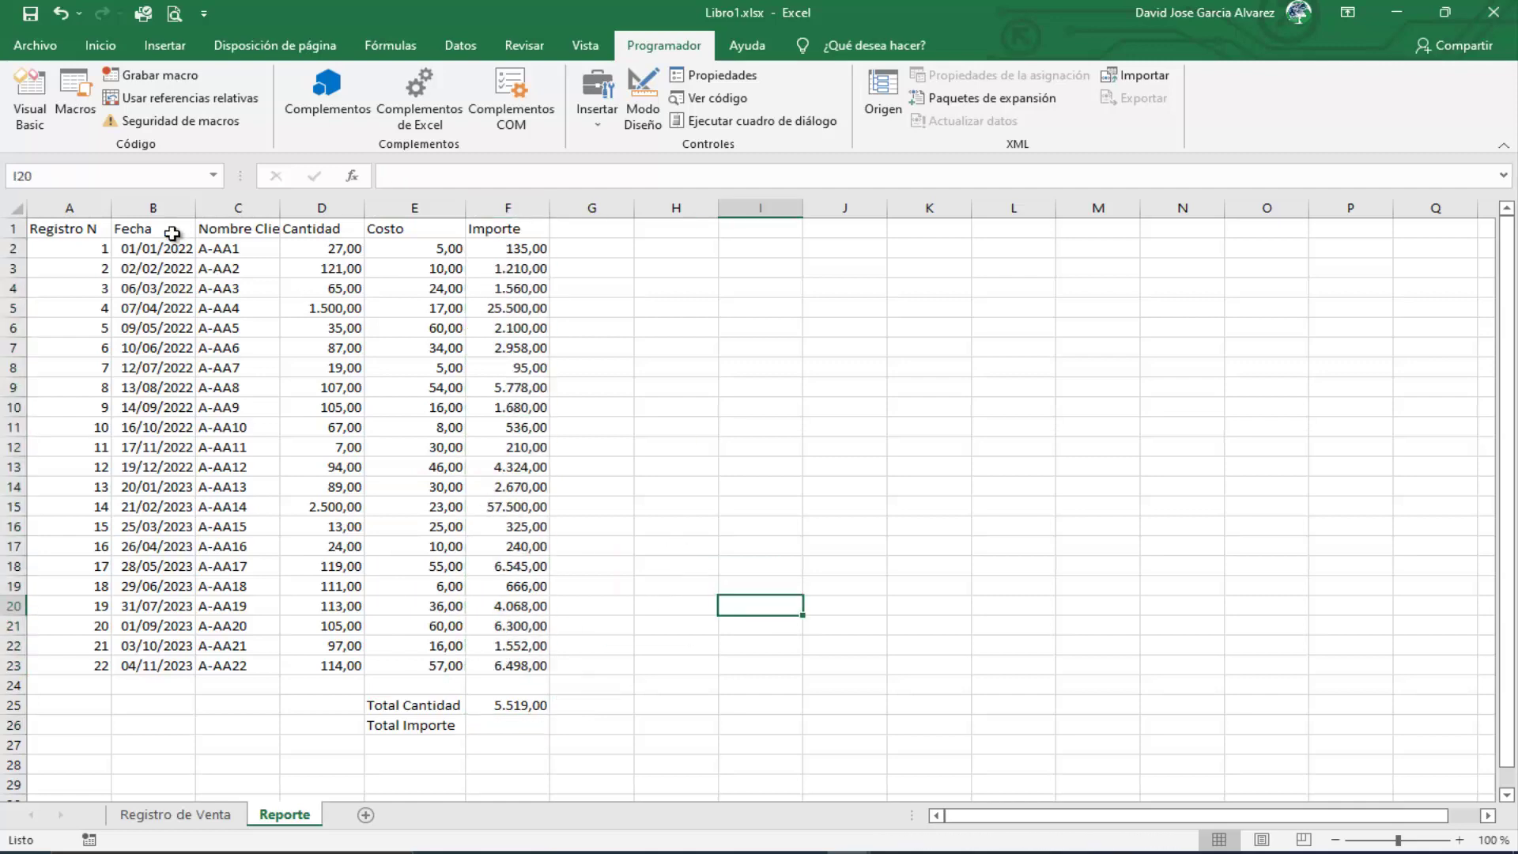
pyautogui.click(40, 111)
pyautogui.click(276, 600)
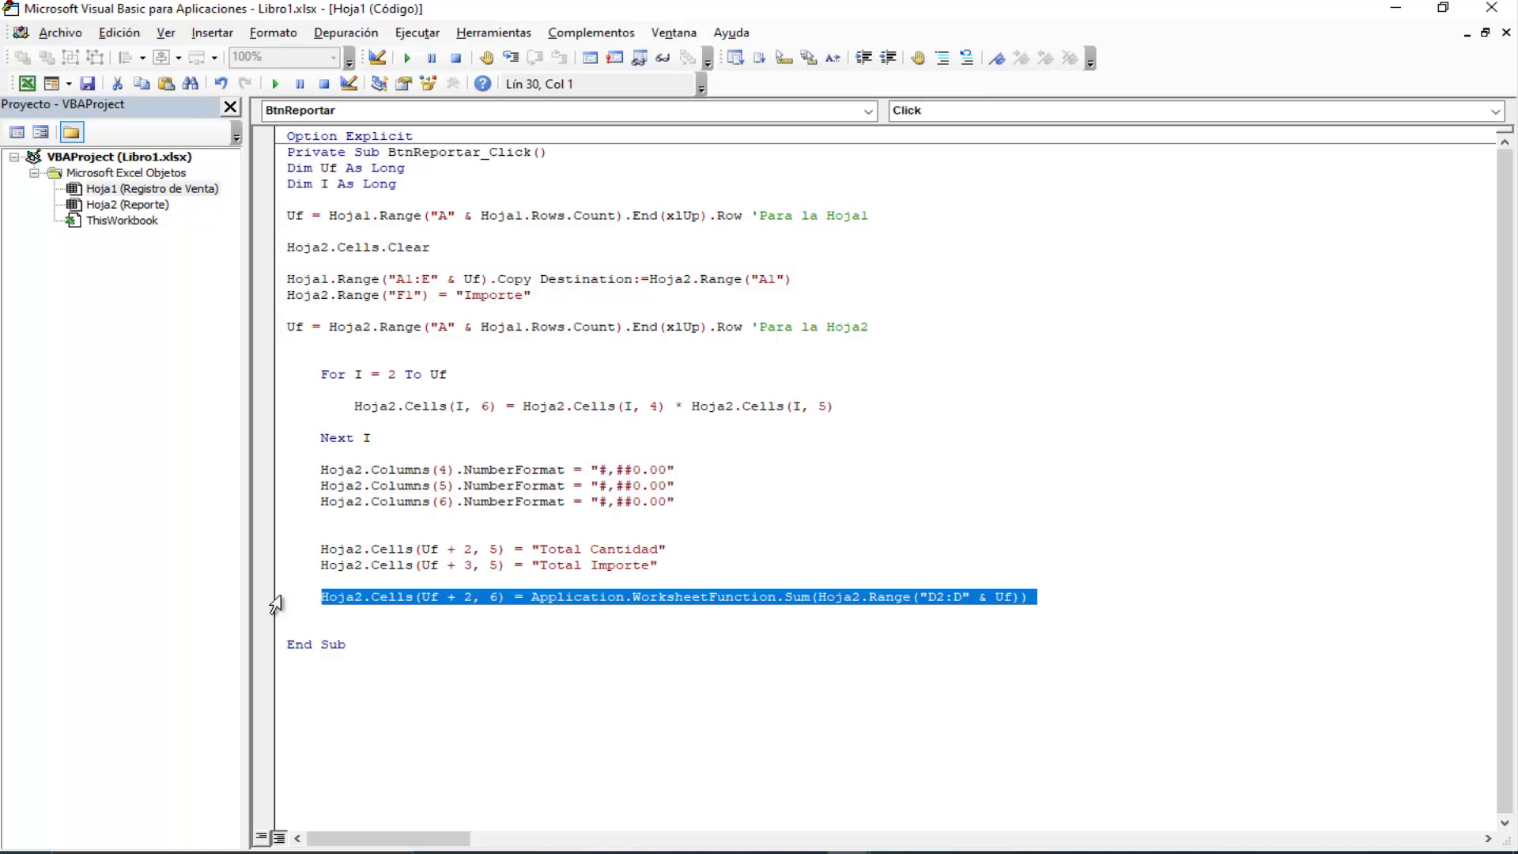
# Step: Paste a duplicate of the Sum line and compare the Cantidad and Importe columns in the sheet
pyautogui.press('Down')
pyautogui.write('Hoja2.Cells(Uf + 2, 6) = Application.WorksheetFunction.Sum(Hoja2.Range("D2:D" & Uf))')
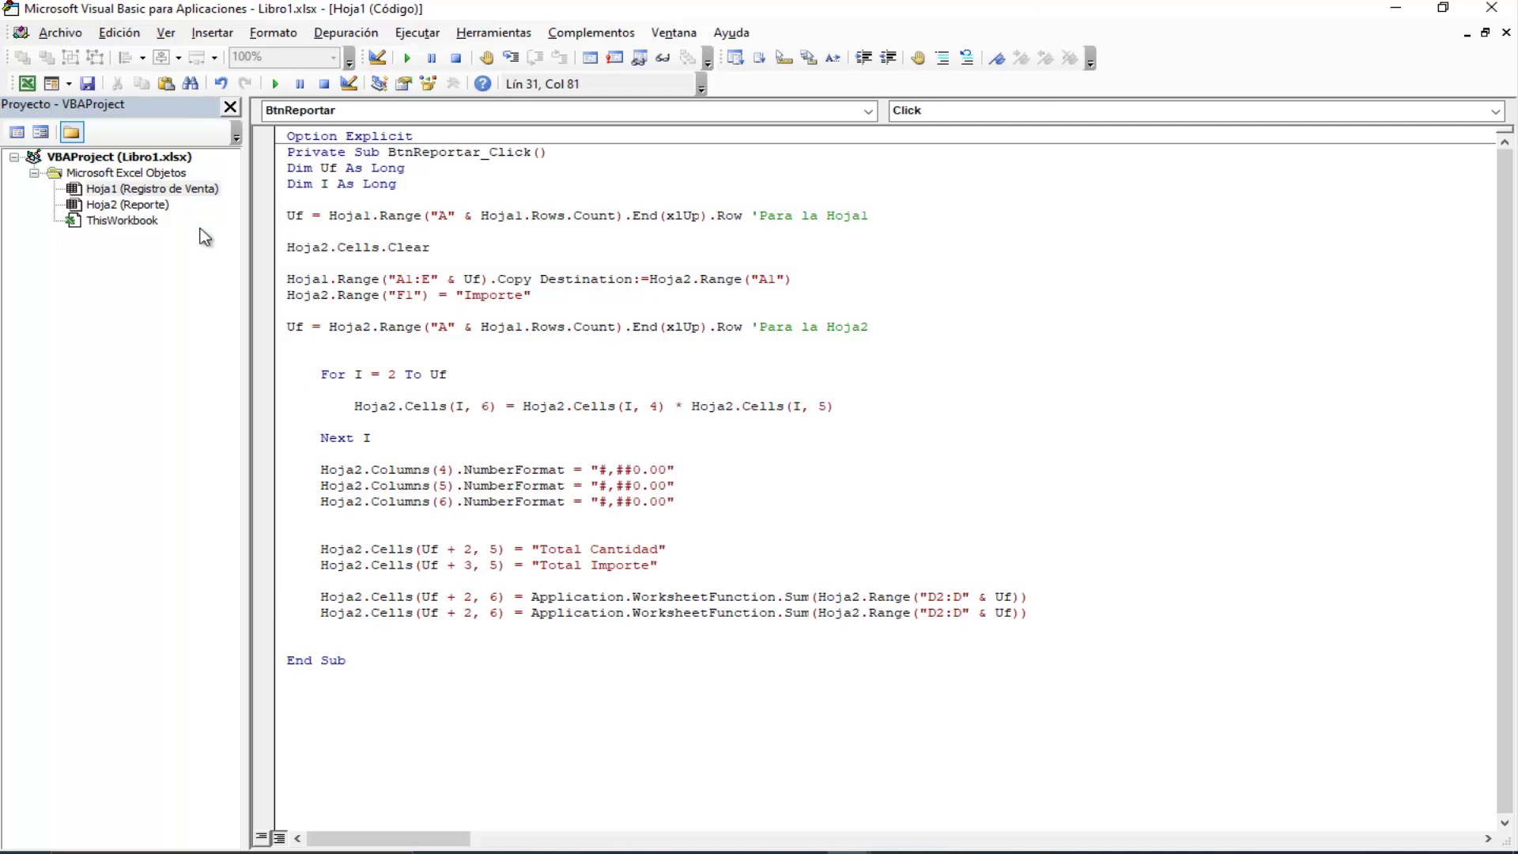
pyautogui.click(31, 91)
pyautogui.click(321, 208)
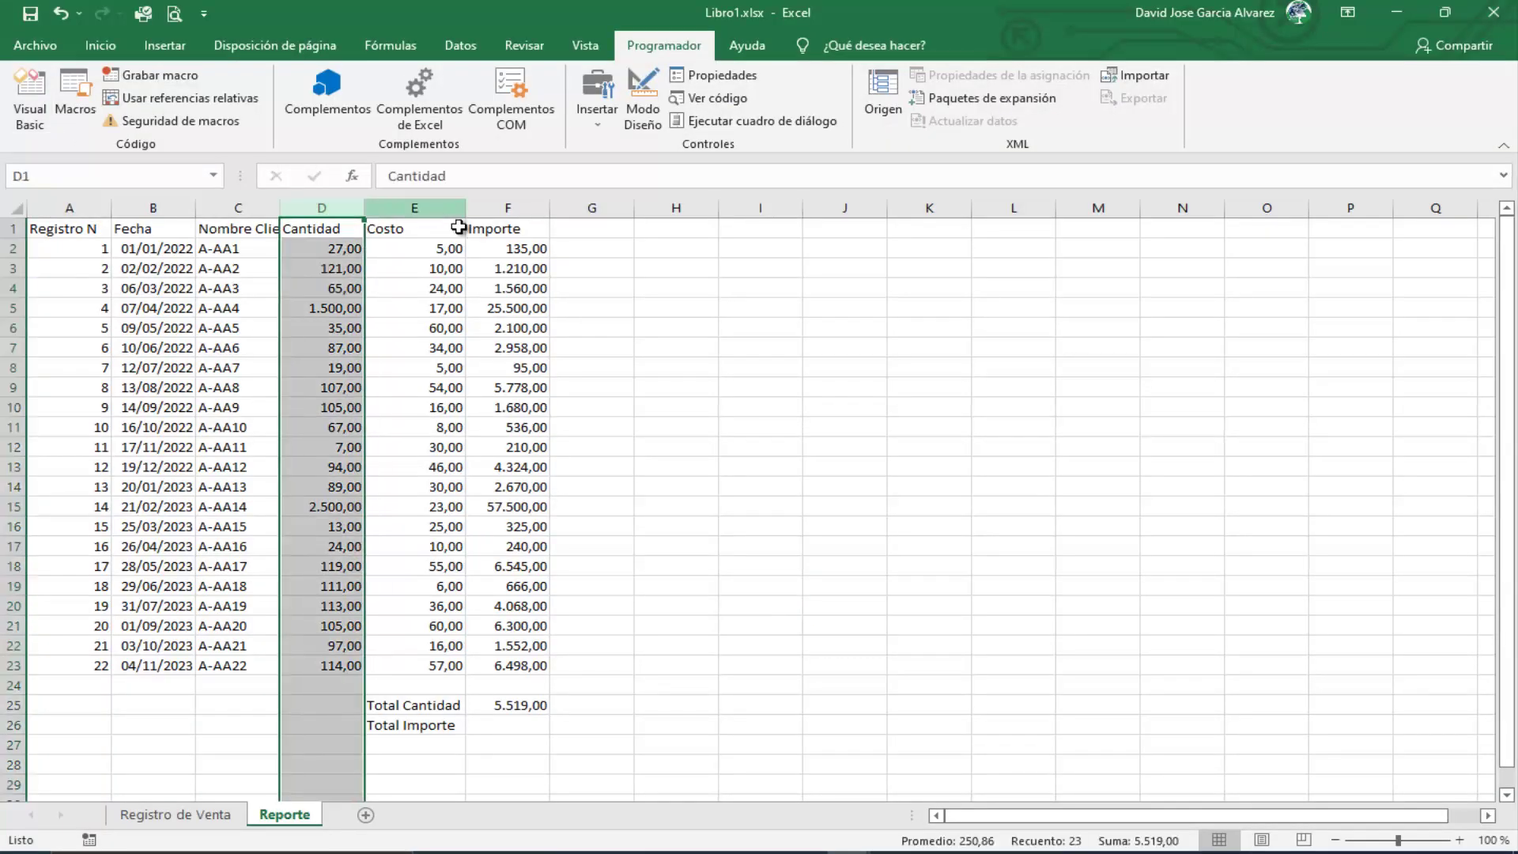
pyautogui.click(507, 208)
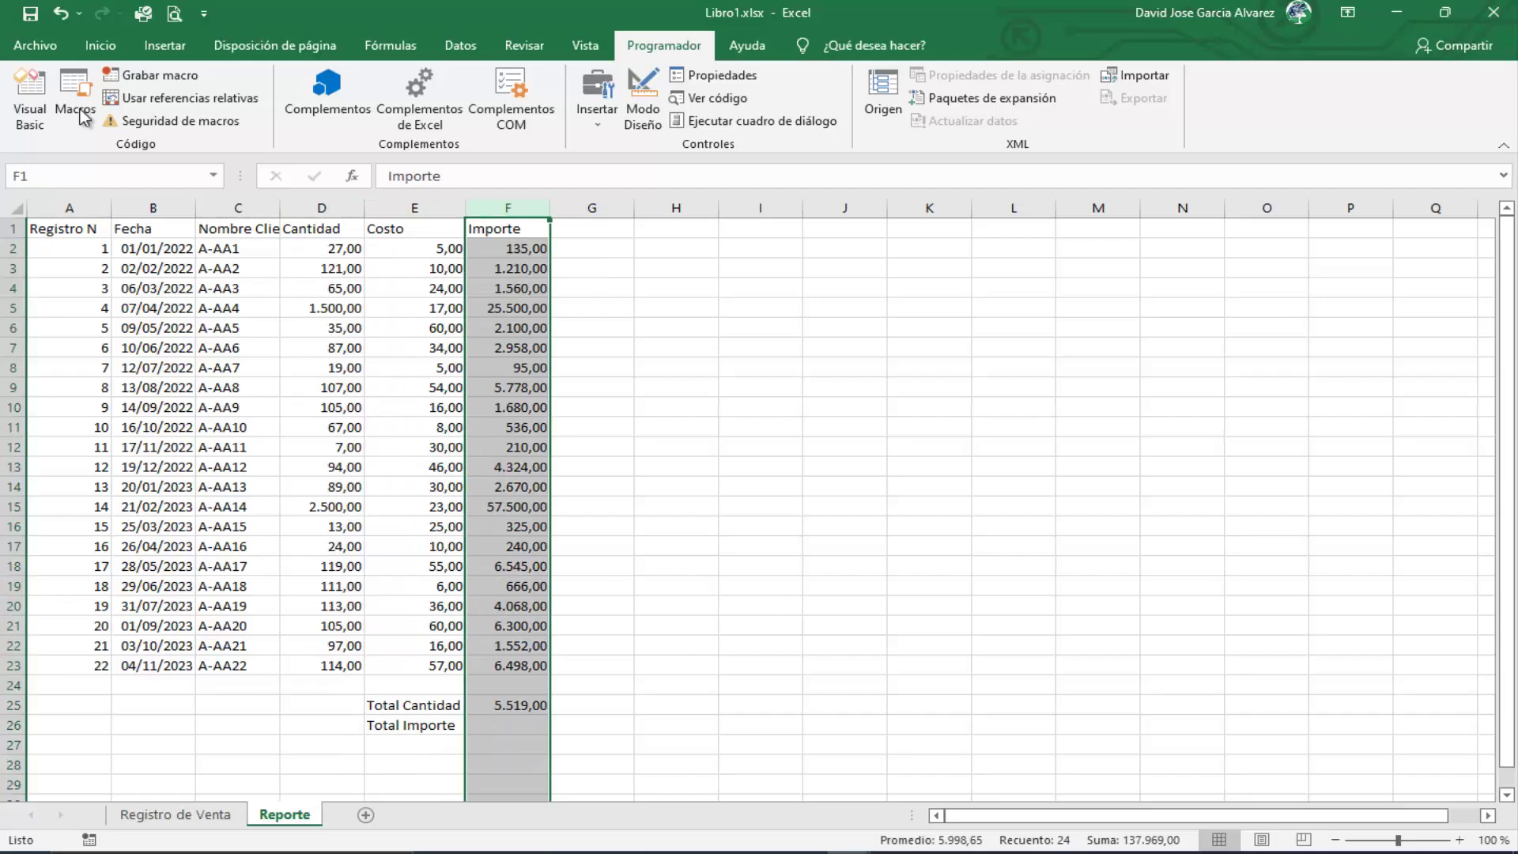
pyautogui.click(30, 94)
# Step: Edit the copied line to sum Range("F2:F" & Uf) into Cells(Uf + 3, 6)
pyautogui.press('BackSpace')
pyautogui.write('F')
pyautogui.press('Left')
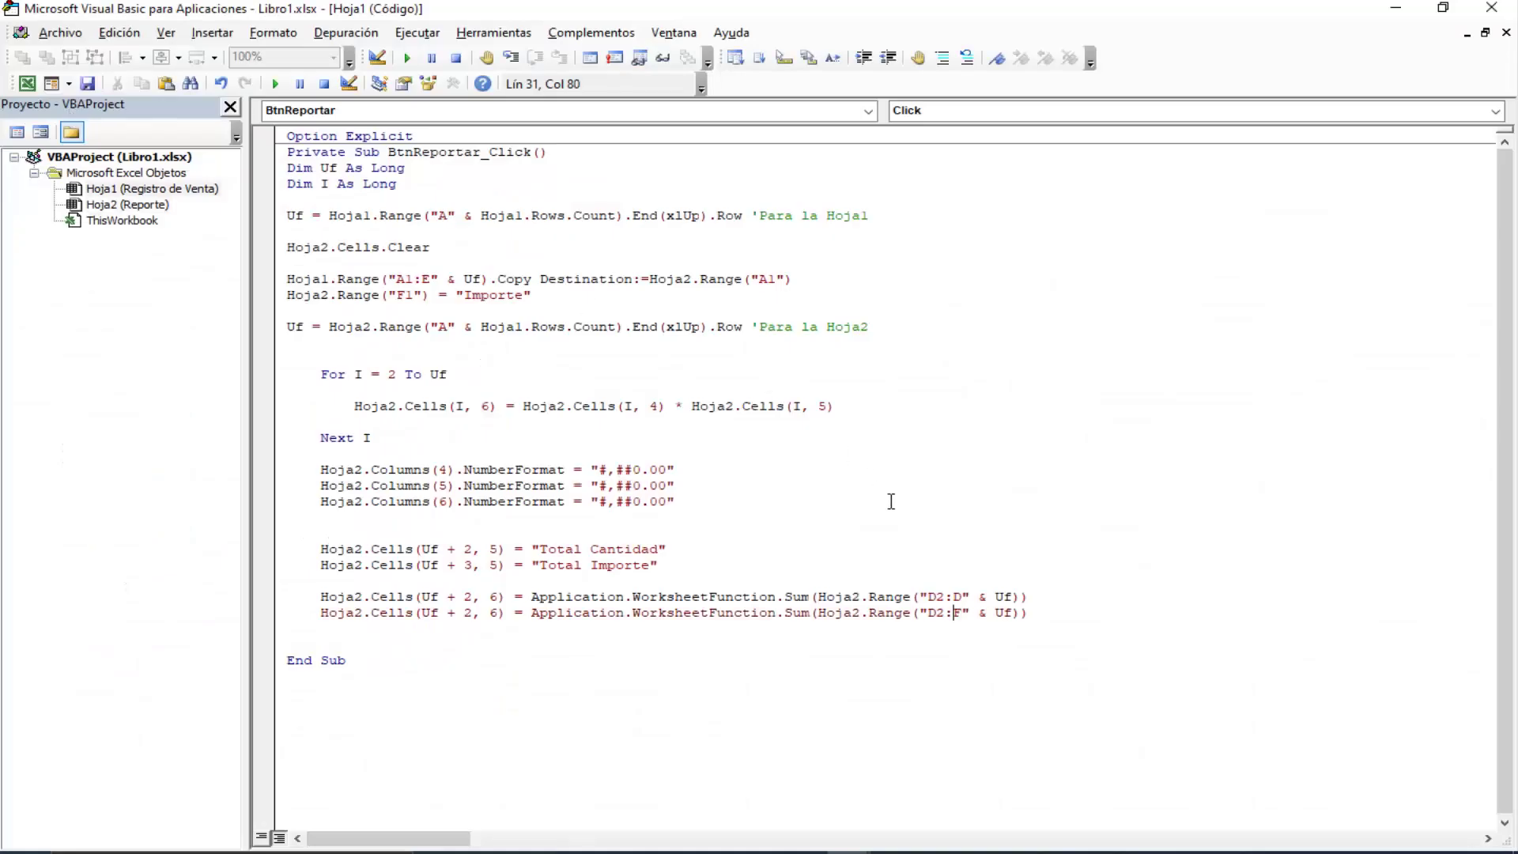
pyautogui.press('Left')
pyautogui.press('BackSpace')
pyautogui.write('F')
pyautogui.press('Left')
pyautogui.press('Left')
pyautogui.press('Left')
pyautogui.press('Left')
pyautogui.press('BackSpace')
pyautogui.write('3')
pyautogui.press('Down')
pyautogui.press('Down')
pyautogui.doubleClick(472, 563)
pyautogui.click(608, 565)
# Step: Rerun Reportar from Registro de Venta and check Total Importe shows 132.450,00 beside Total Cantidad
pyautogui.click(22, 95)
pyautogui.click(629, 498)
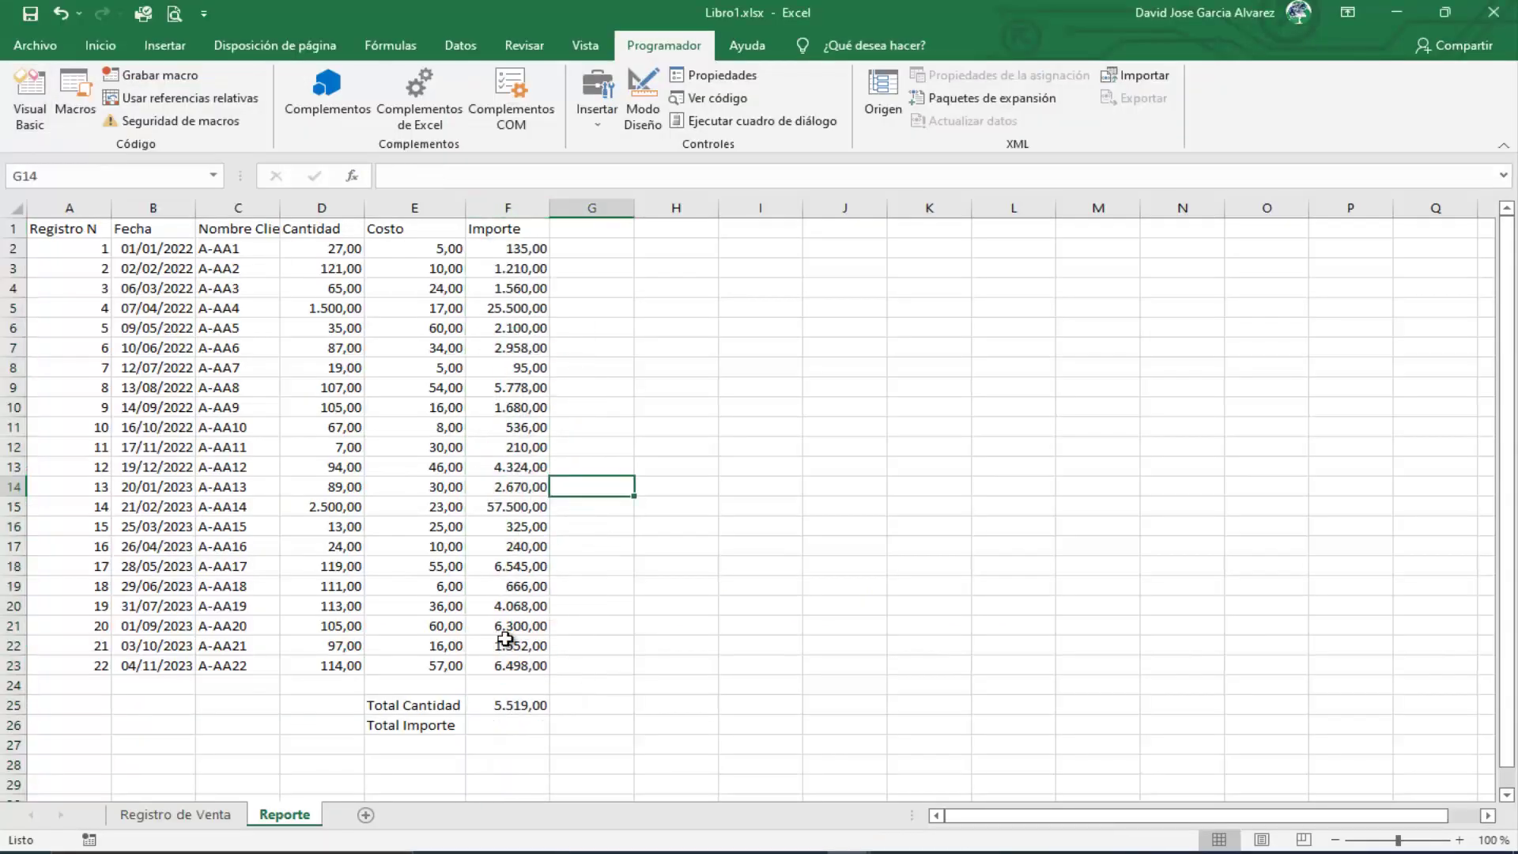
pyautogui.click(197, 822)
pyautogui.click(759, 257)
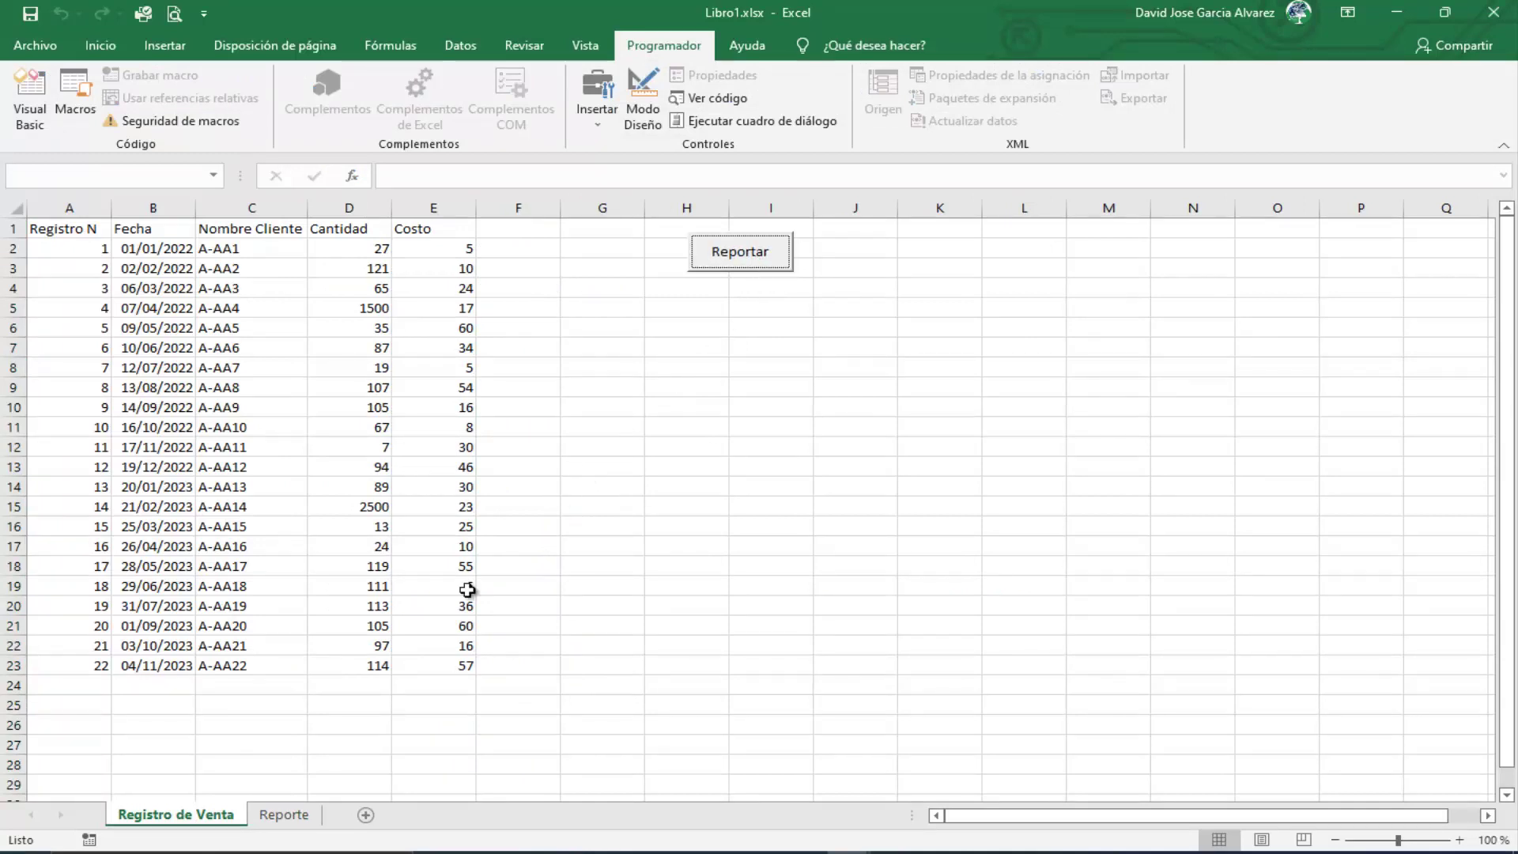
pyautogui.click(294, 816)
pyautogui.click(648, 633)
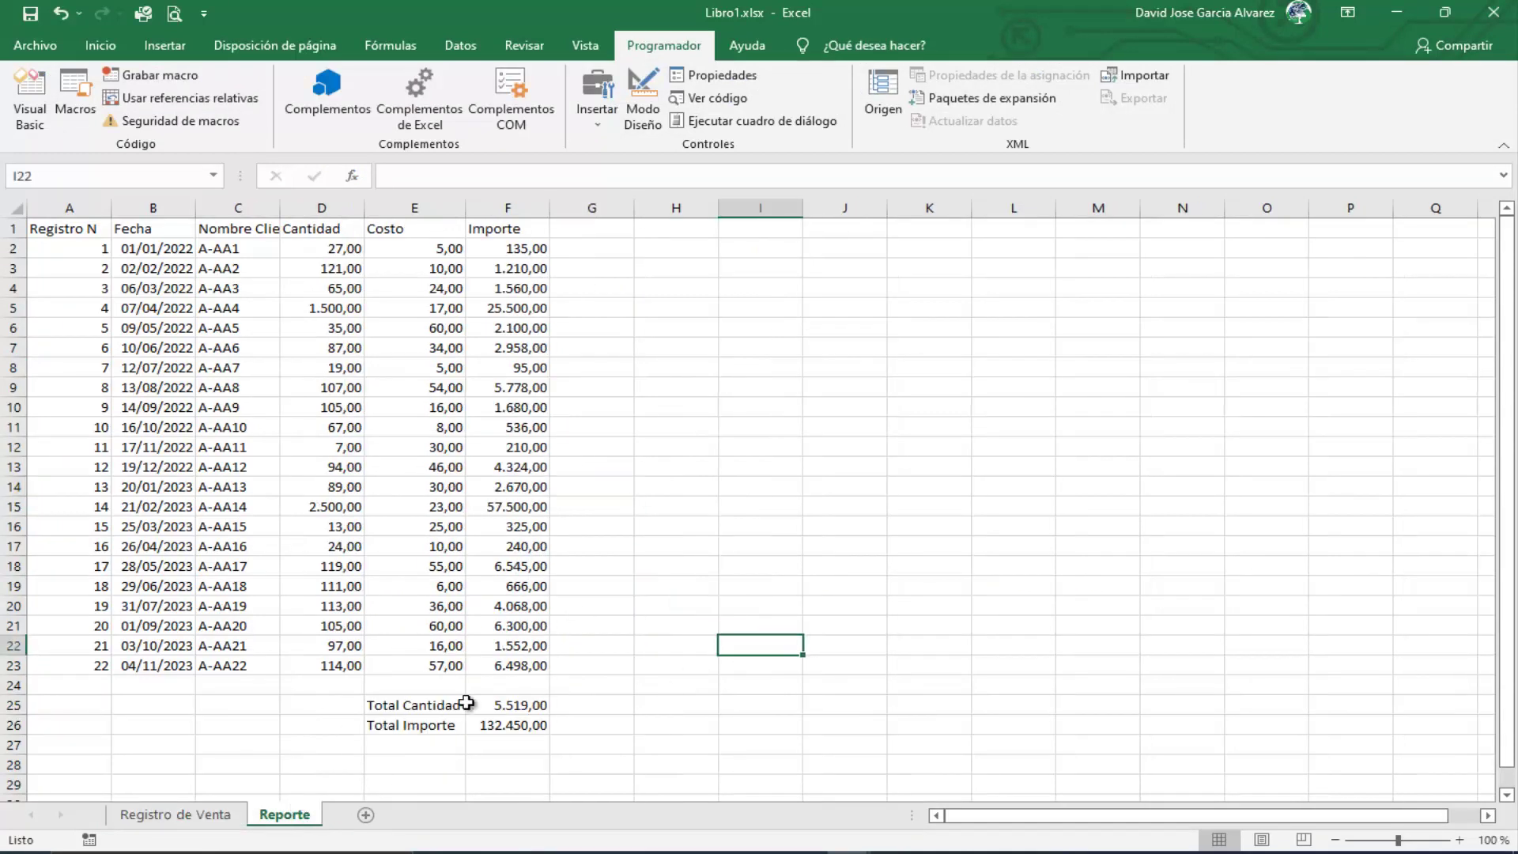
pyautogui.click(411, 703)
pyautogui.click(501, 721)
pyautogui.click(411, 704)
pyautogui.click(498, 704)
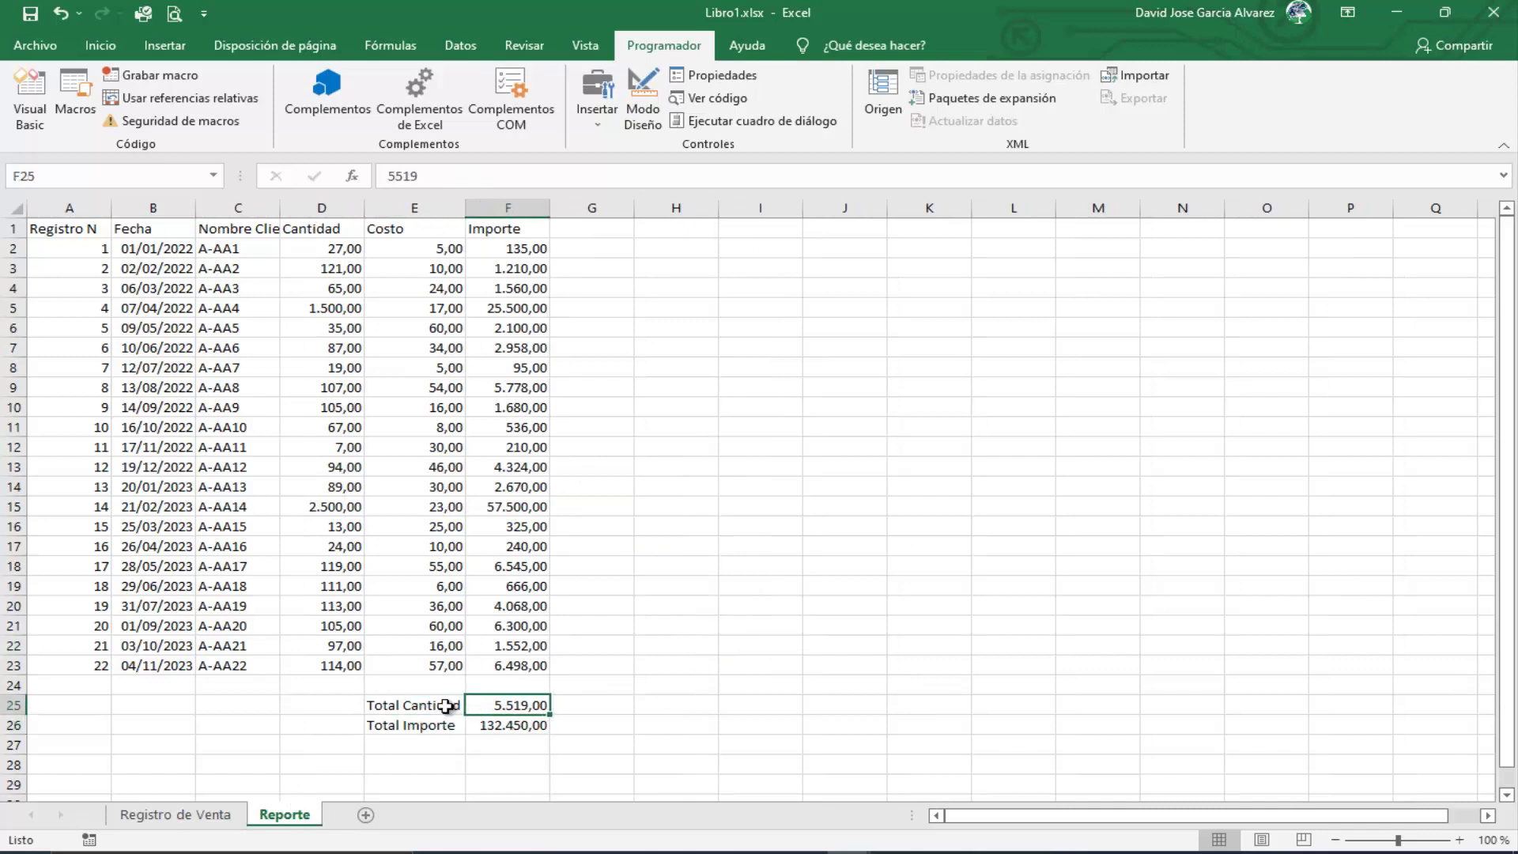
pyautogui.click(419, 704)
# Step: Draw an ActiveX command button near cell J2 on Reporte
pyautogui.click(600, 130)
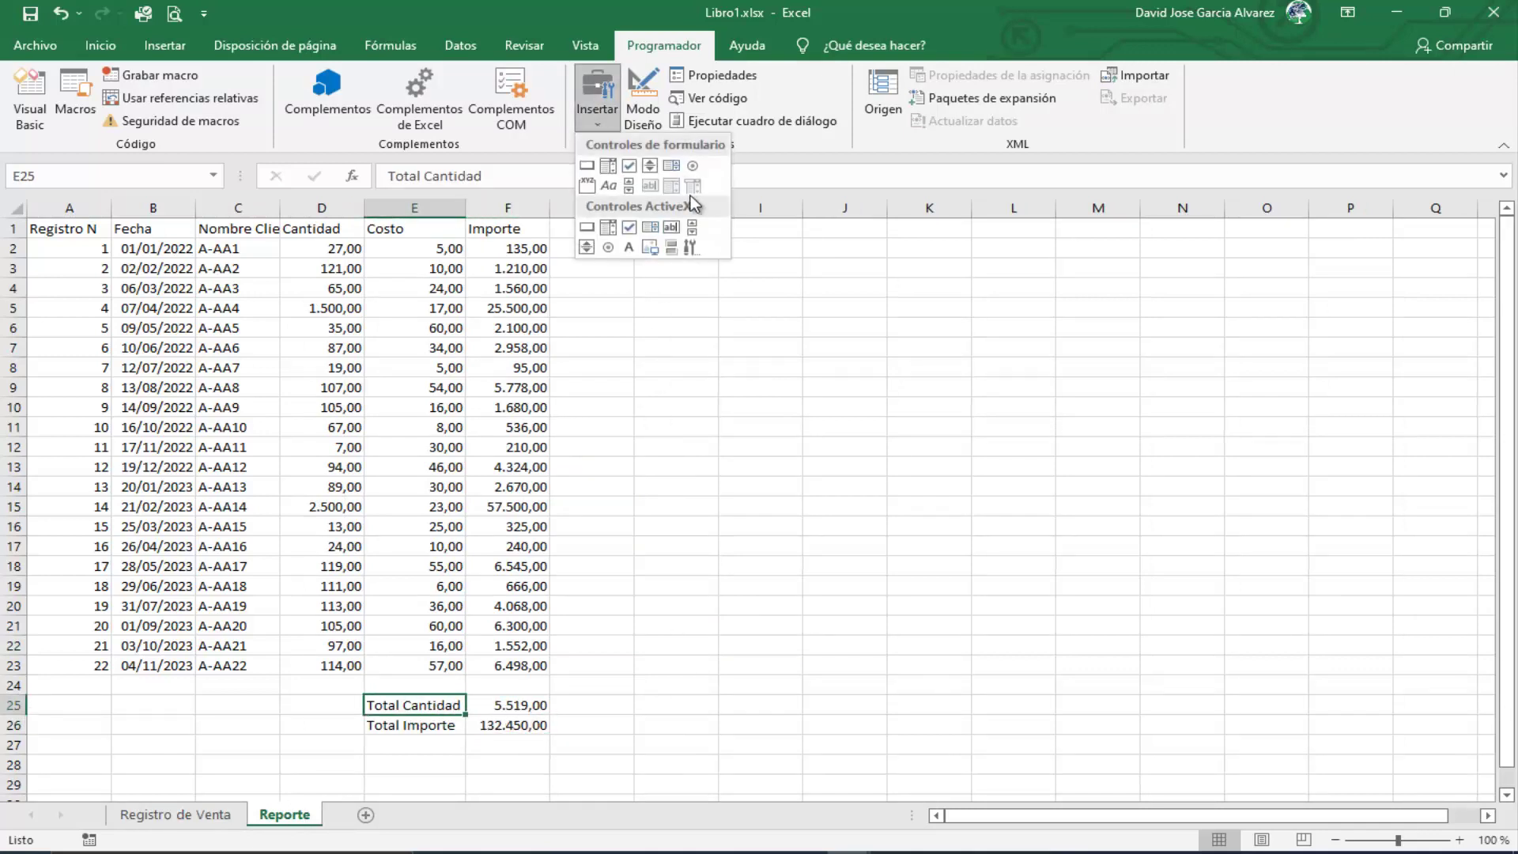
pyautogui.click(593, 229)
pyautogui.moveTo(791, 231); pyautogui.dragTo(901, 264)
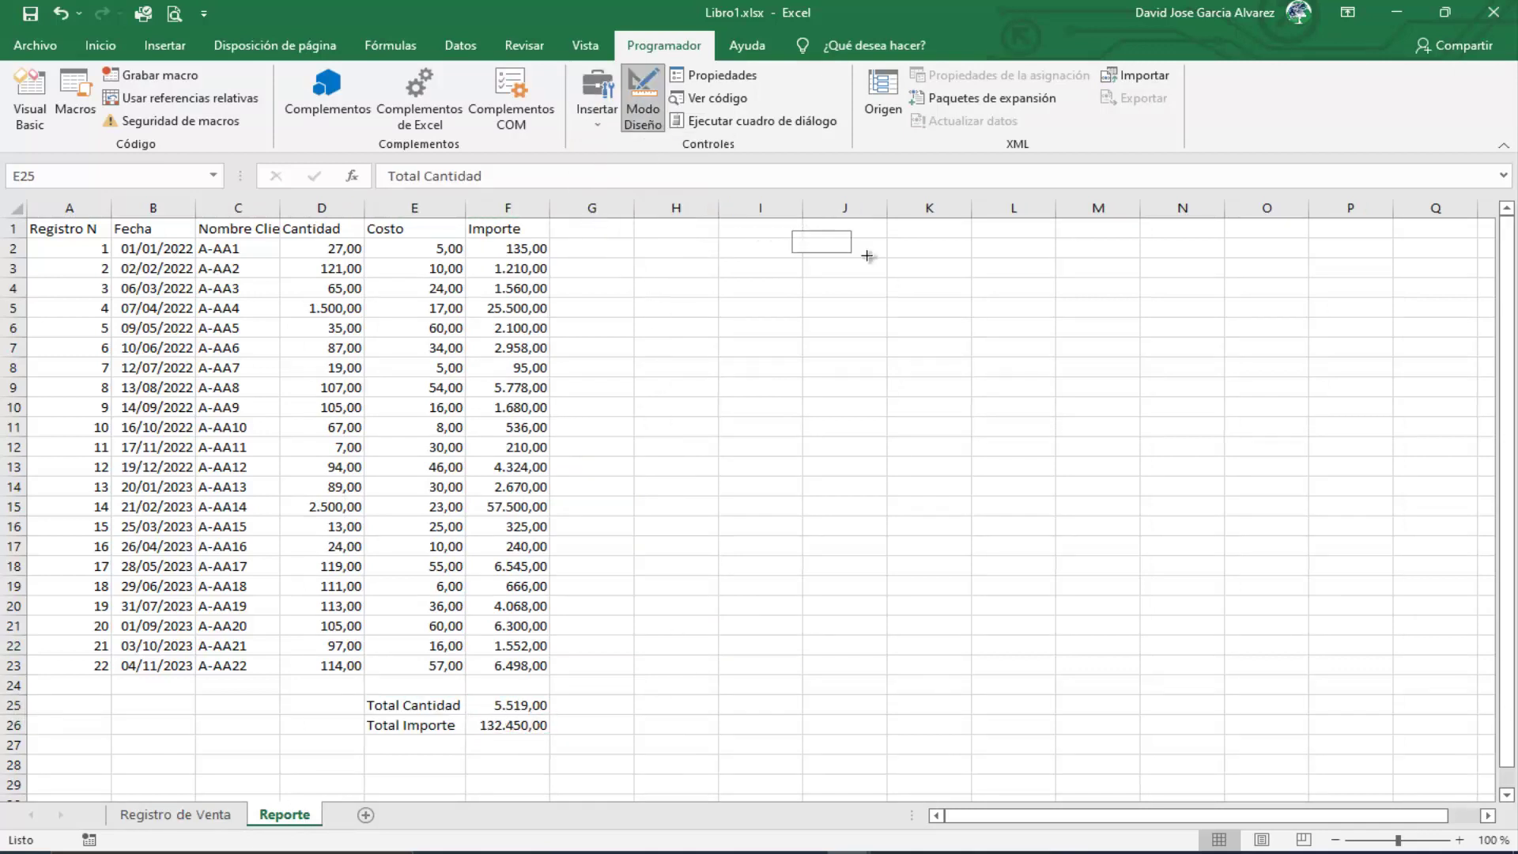
# Step: Name the button BtnVolver and give it the caption Volver
pyautogui.rightClick(872, 258)
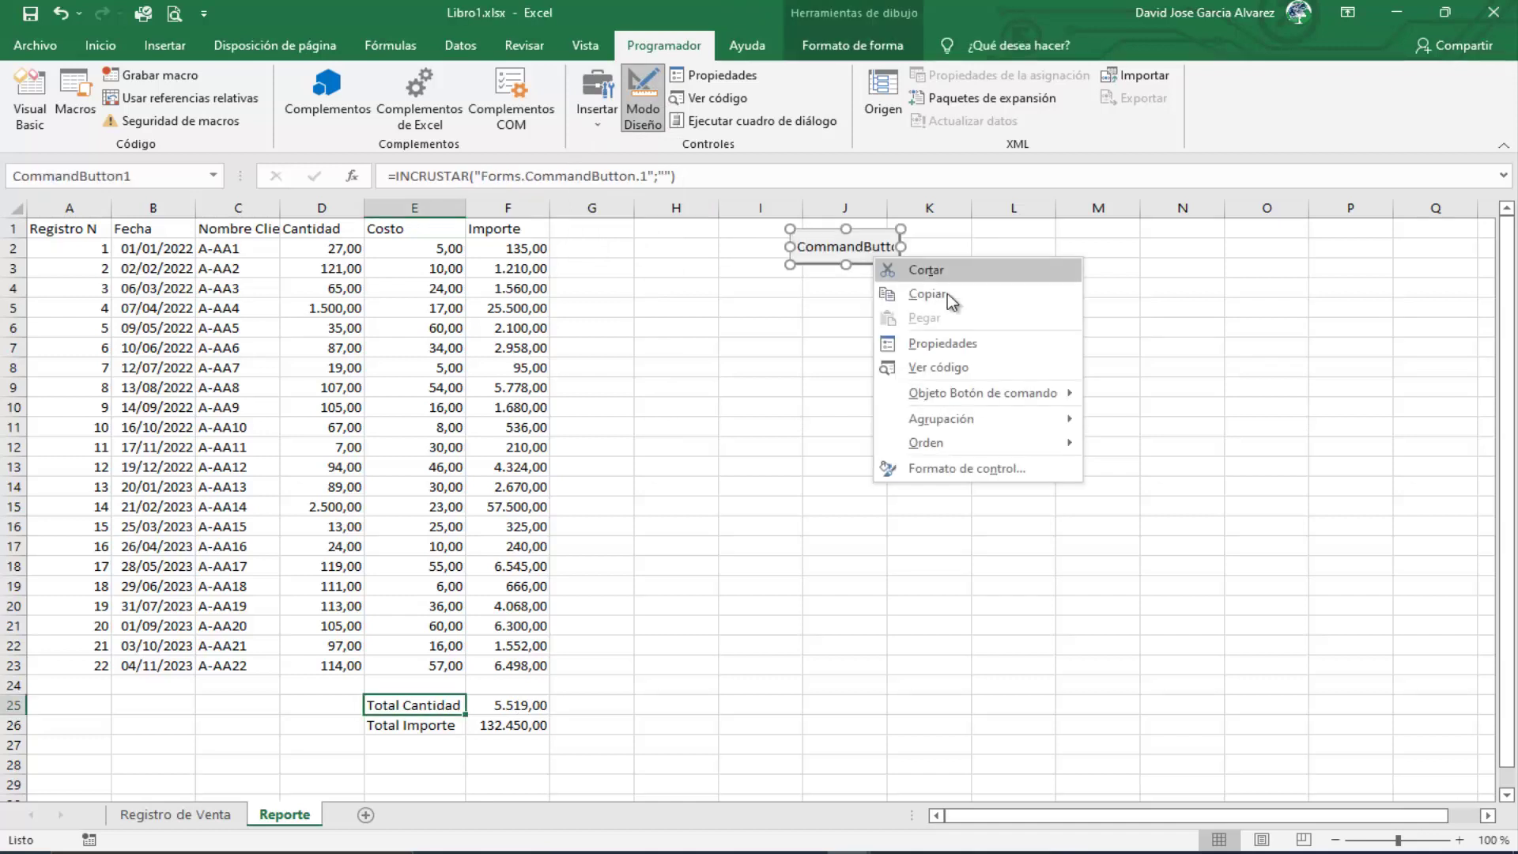
pyautogui.click(968, 343)
pyautogui.click(1008, 187)
pyautogui.doubleClick(1009, 185)
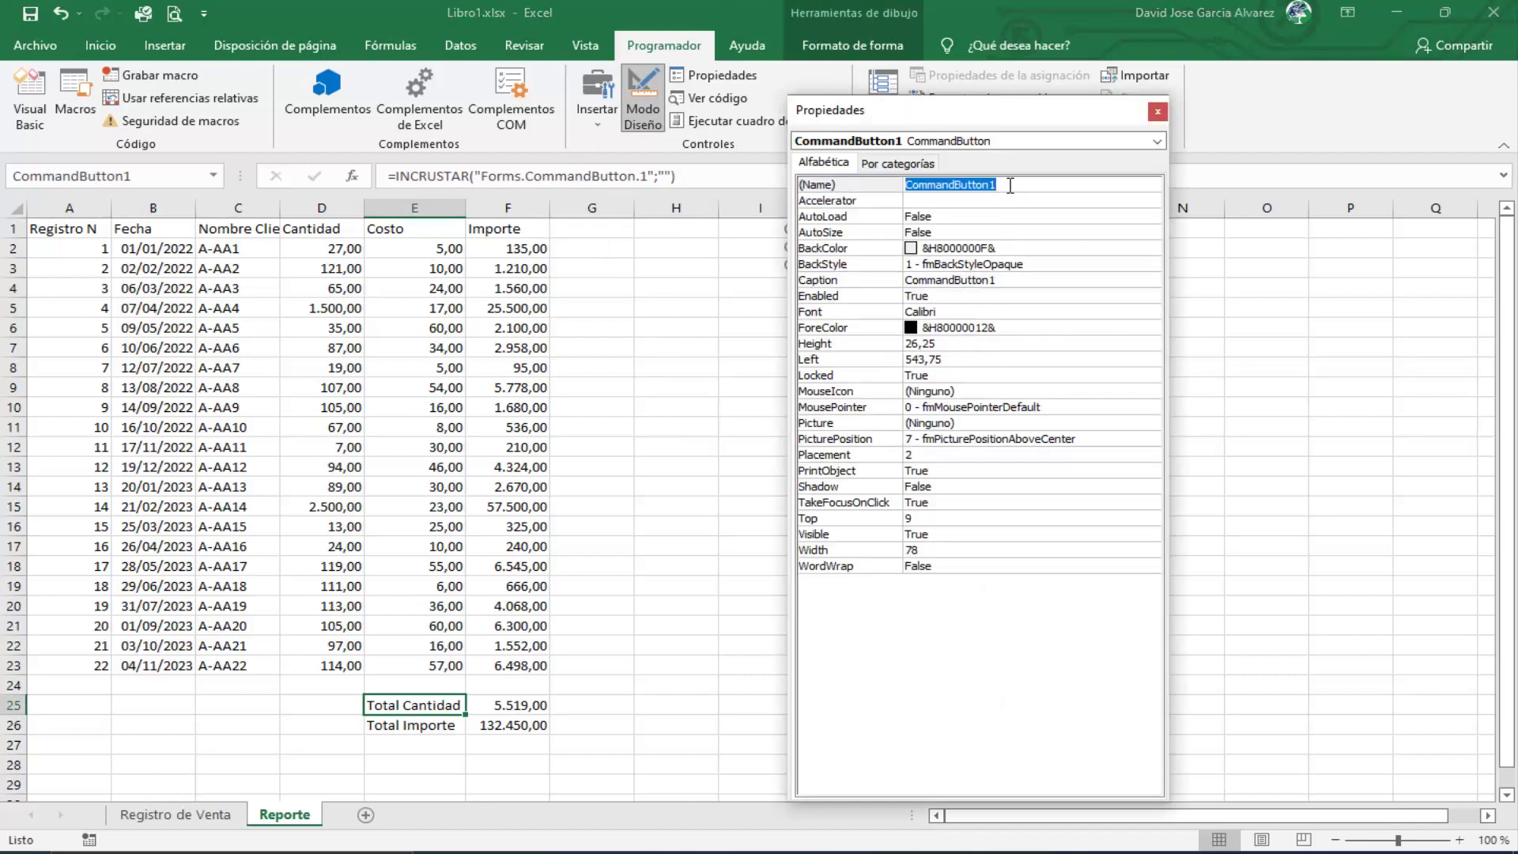
pyautogui.write('BtnVolve')
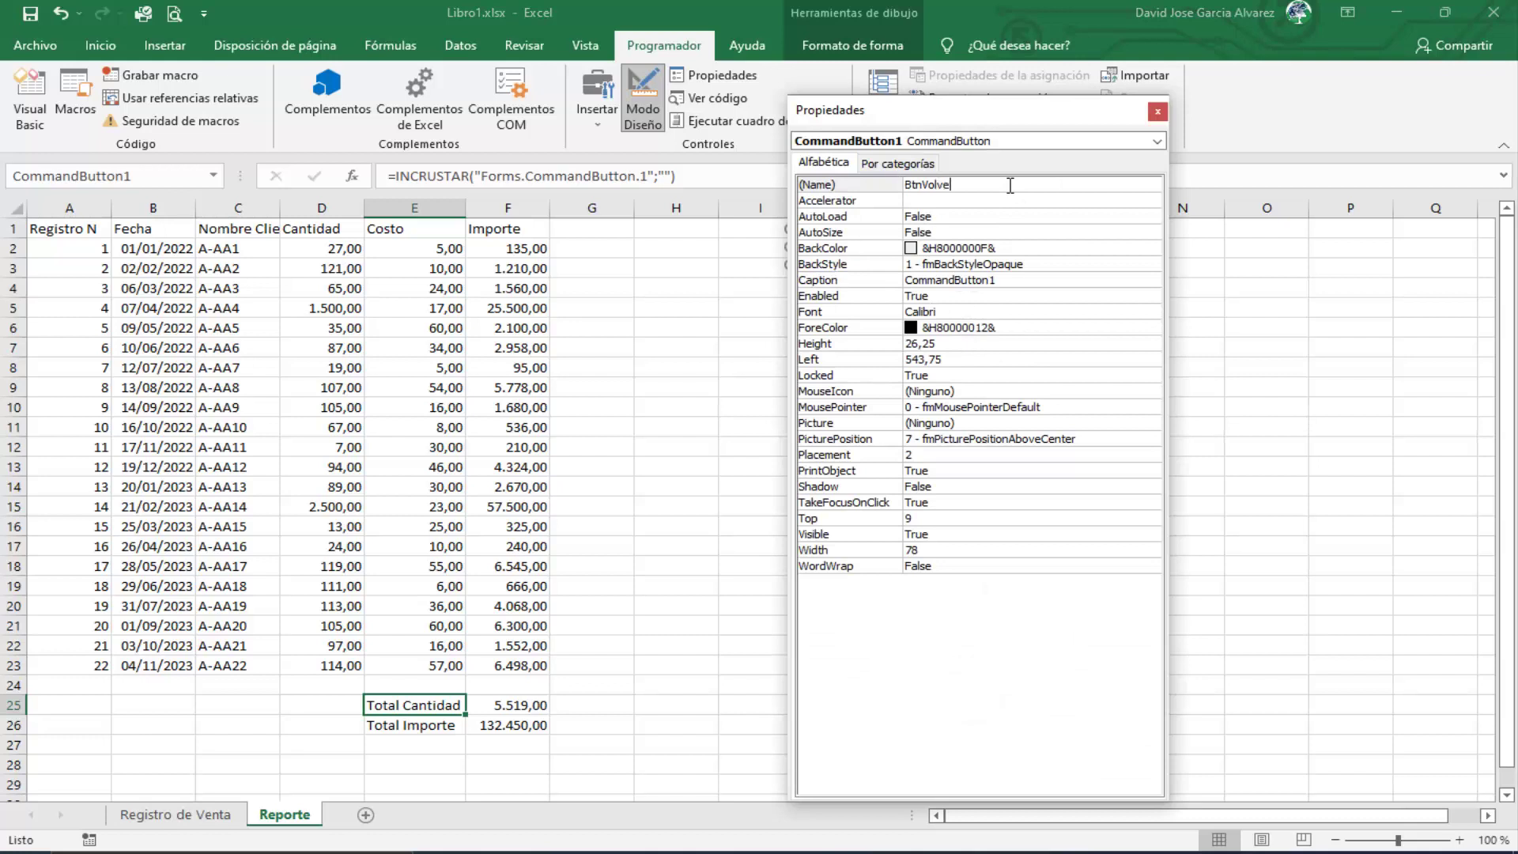
pyautogui.write('r')
pyautogui.press('Return')
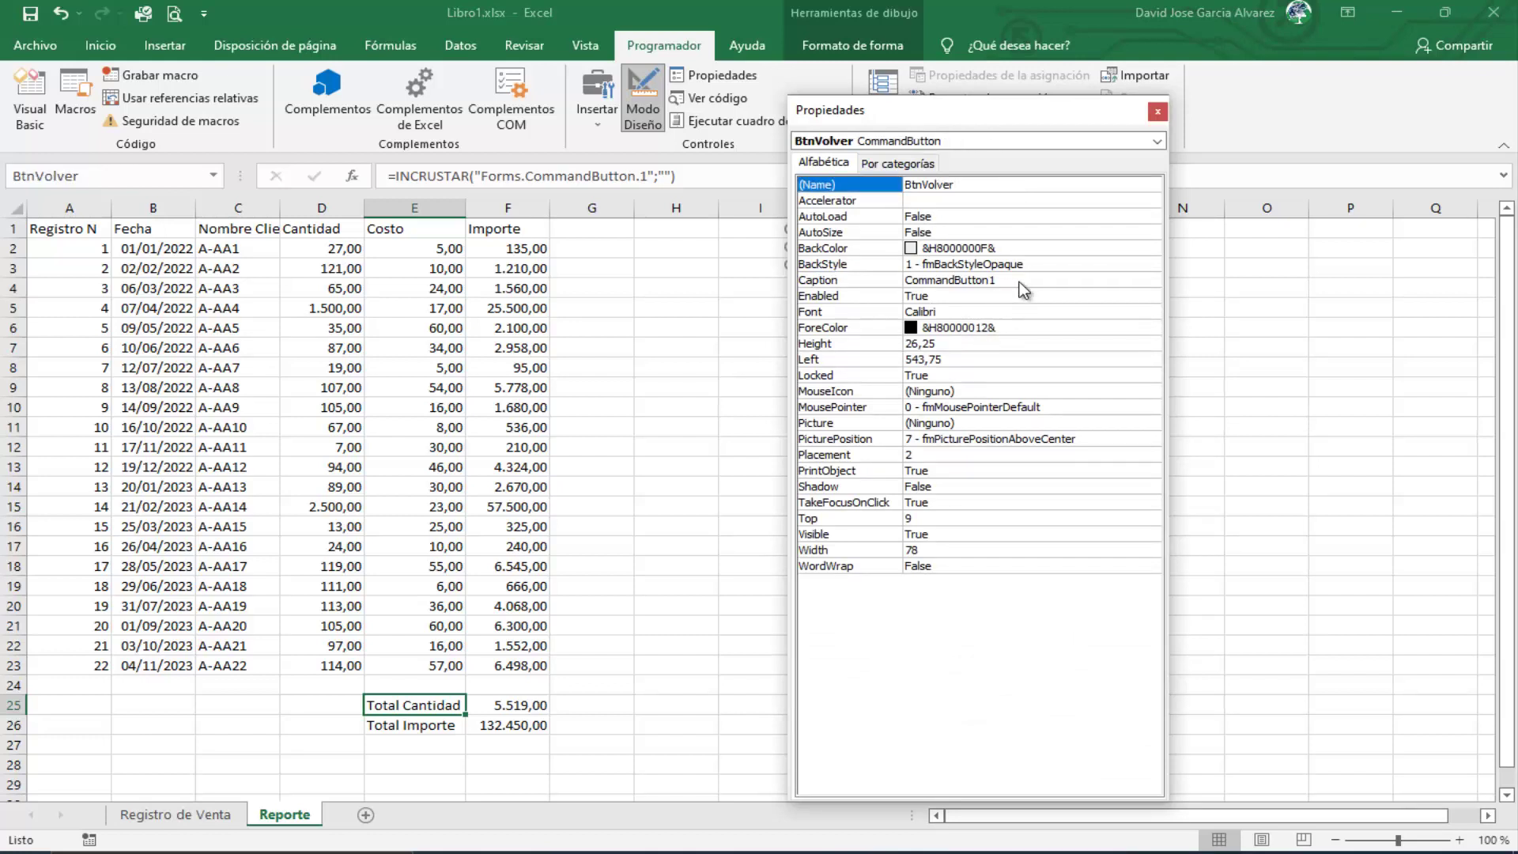
pyautogui.doubleClick(1017, 280)
pyautogui.write('Volver')
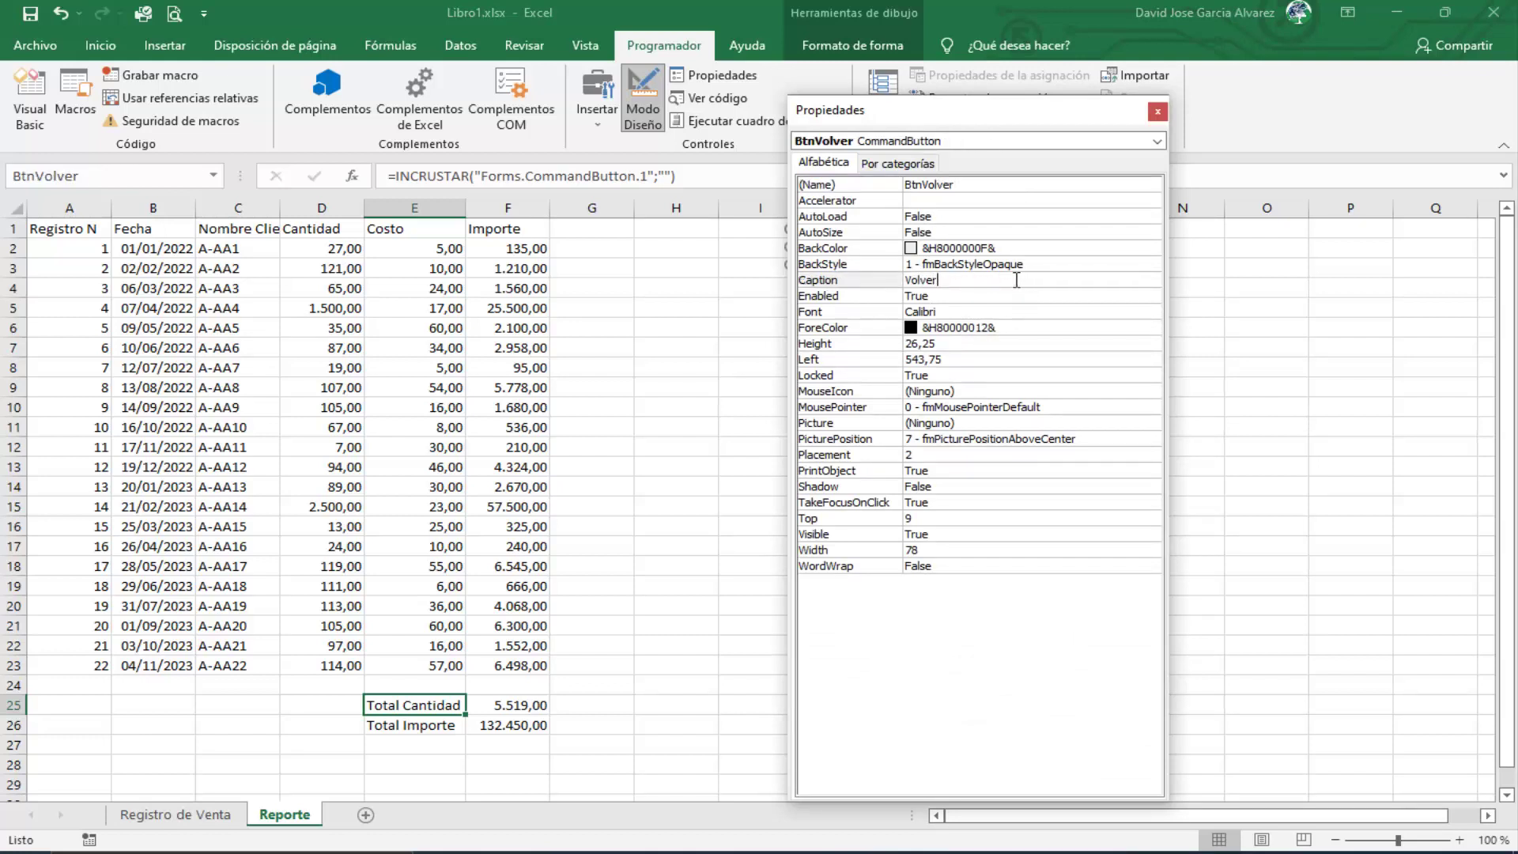
pyautogui.press('Return')
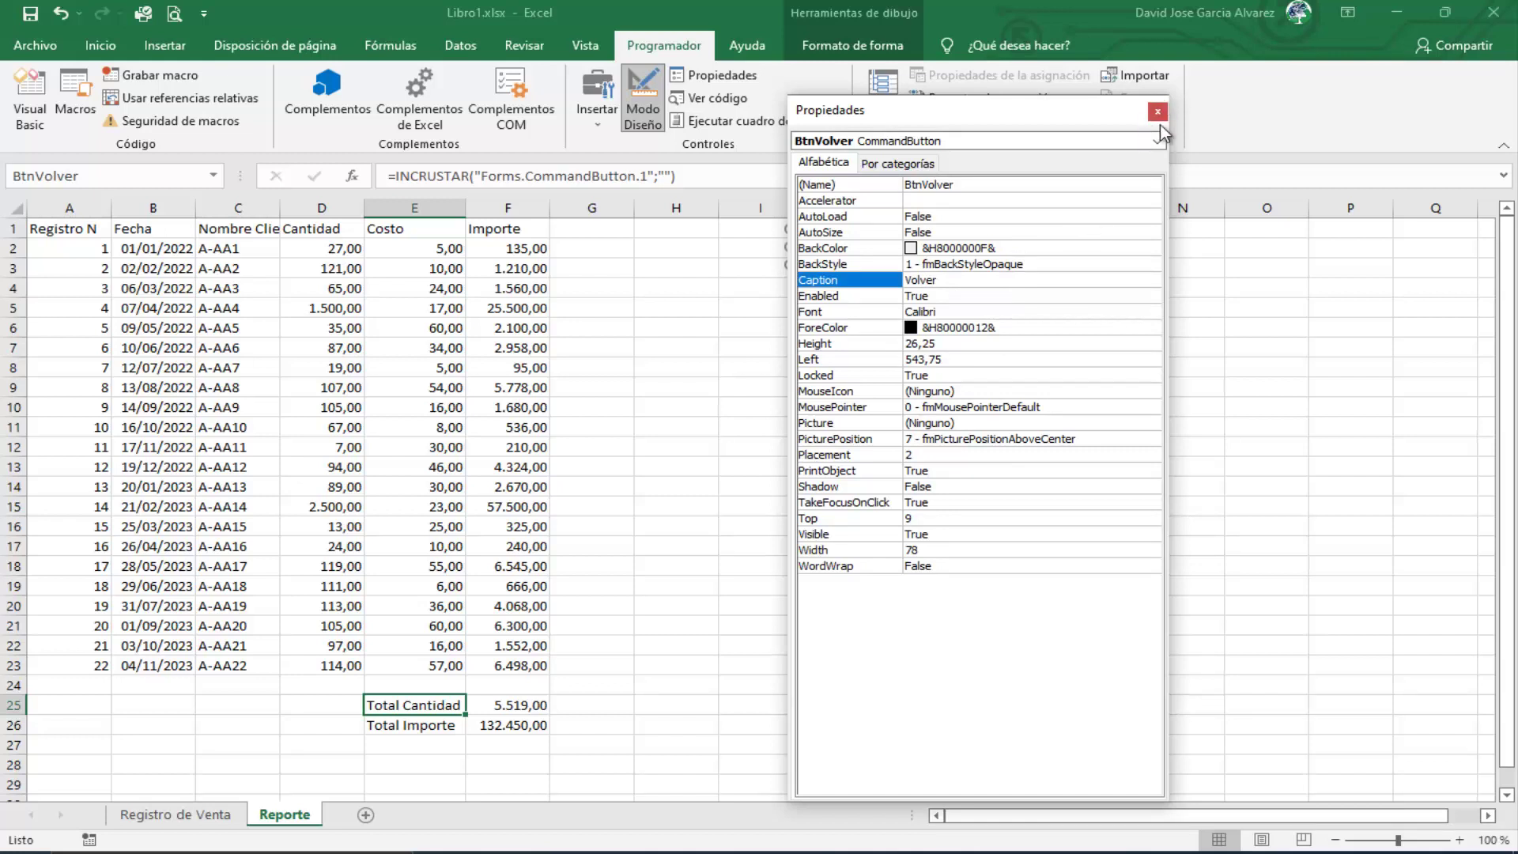
pyautogui.click(1158, 114)
# Step: Make the button neither move nor size with cells nor print, and open its click code
pyautogui.rightClick(875, 244)
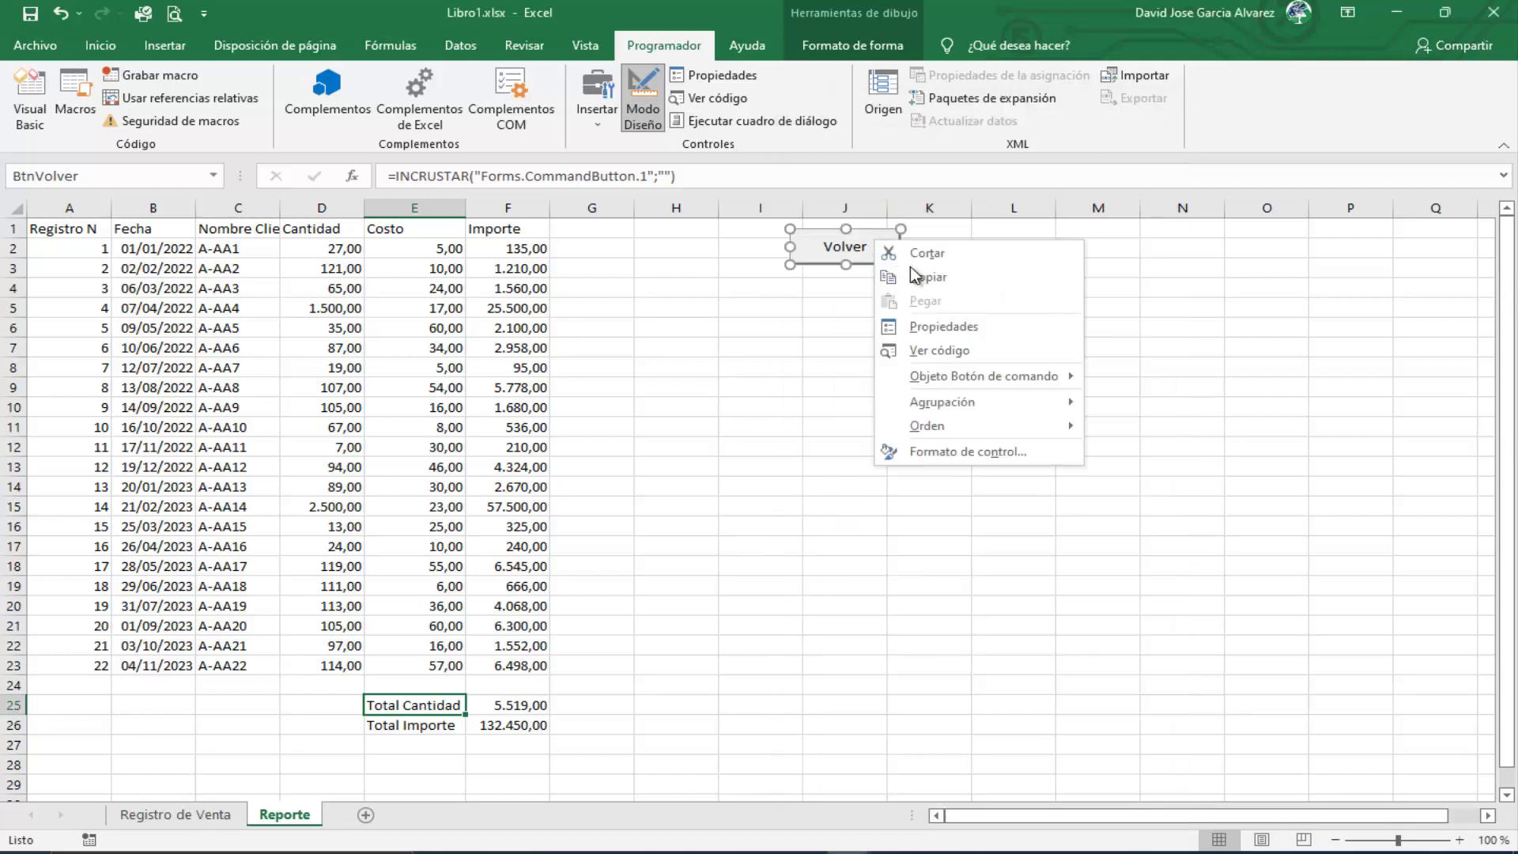
pyautogui.click(945, 445)
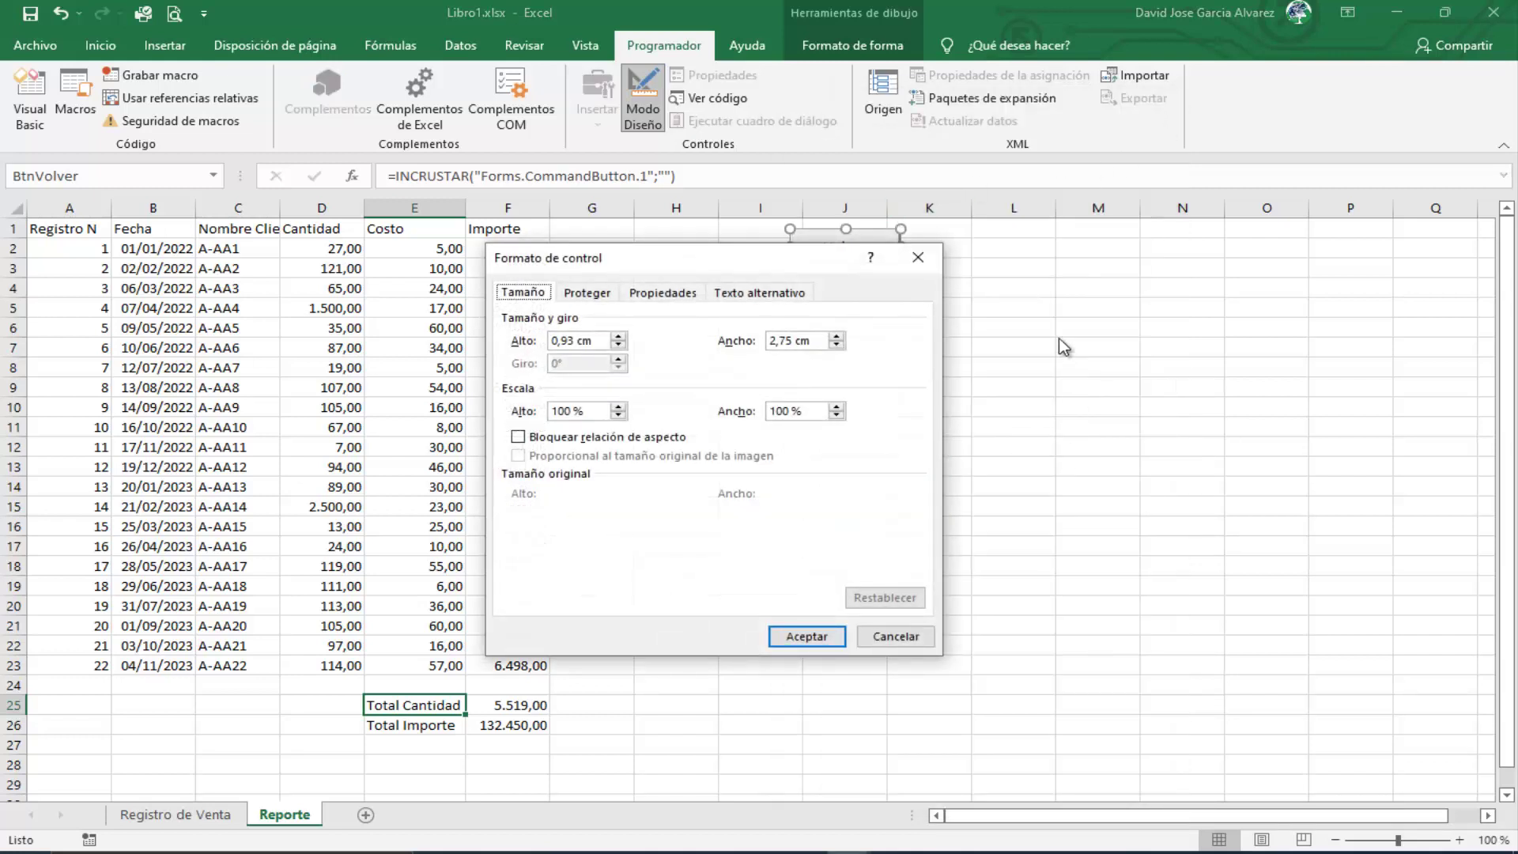
pyautogui.click(662, 293)
pyautogui.click(545, 376)
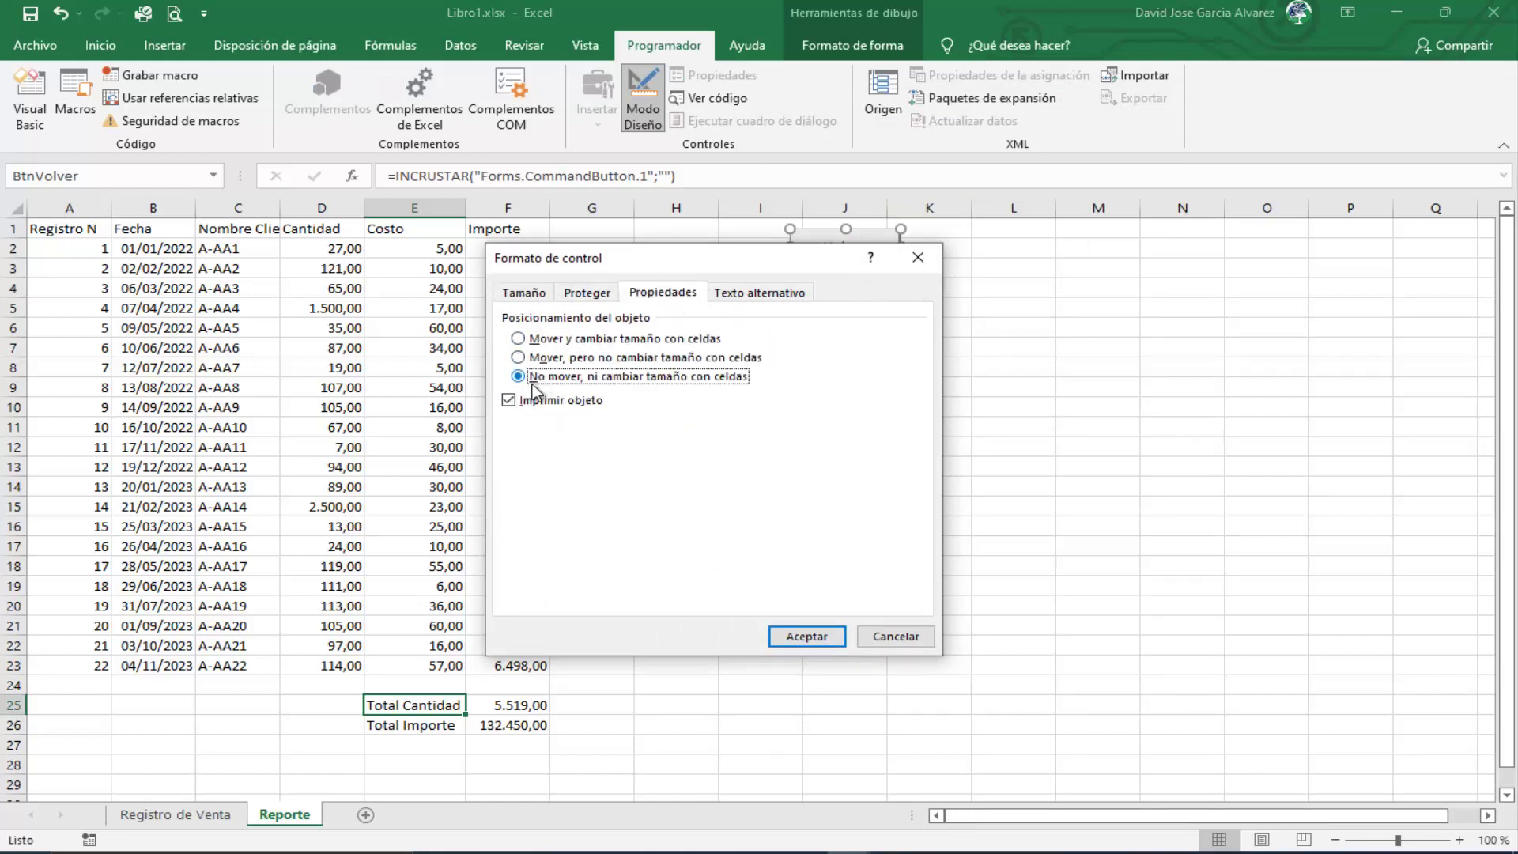
pyautogui.click(531, 400)
pyautogui.click(800, 636)
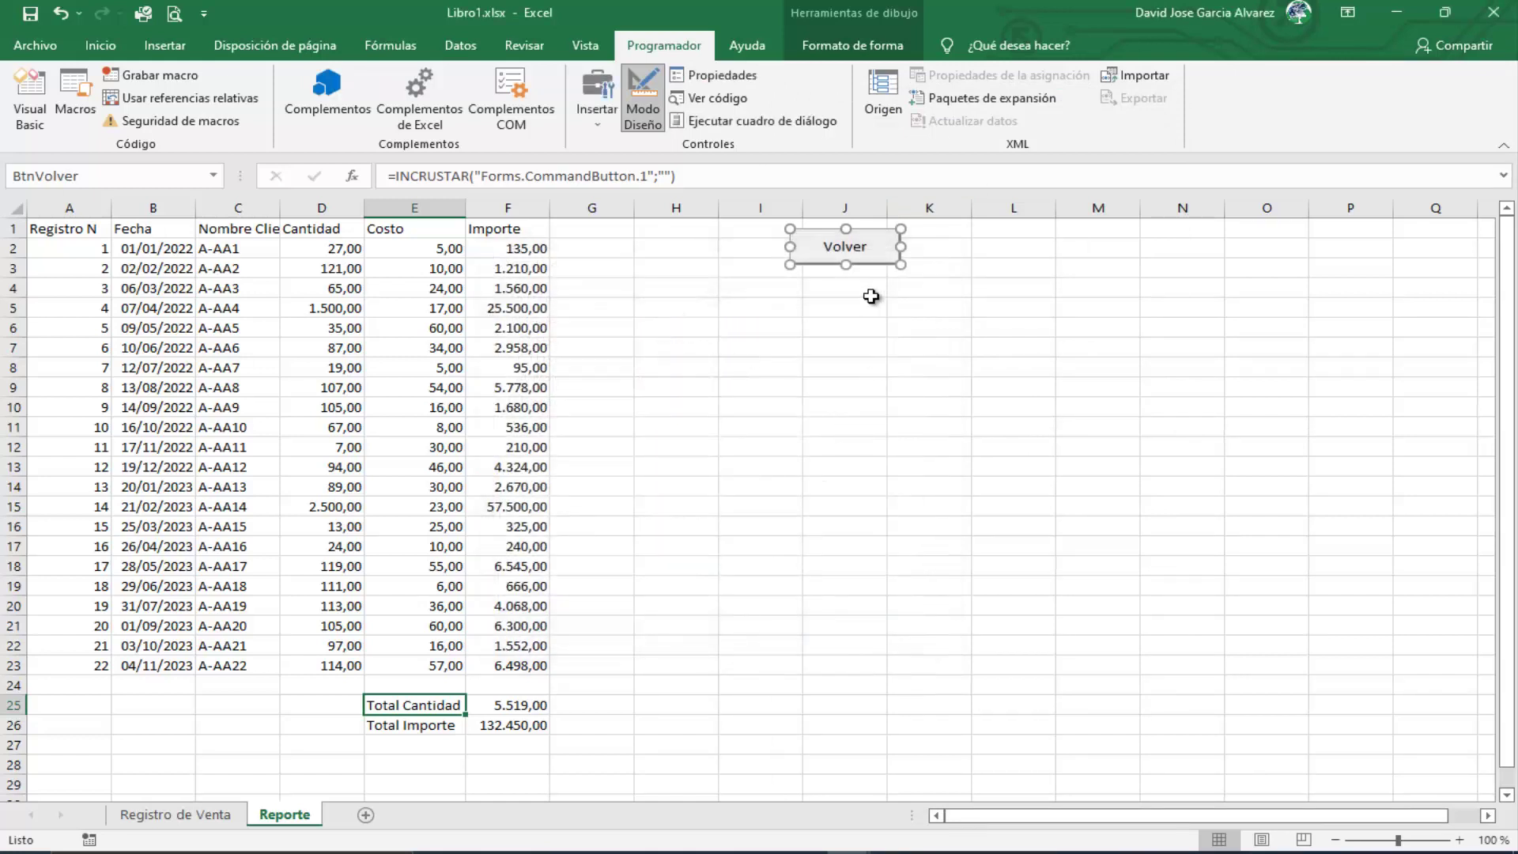
pyautogui.doubleClick(867, 247)
# Step: Write a With Hoja2 … End With block containing .Cells.Clear in BtnVolver_Click
pyautogui.press('Delete')
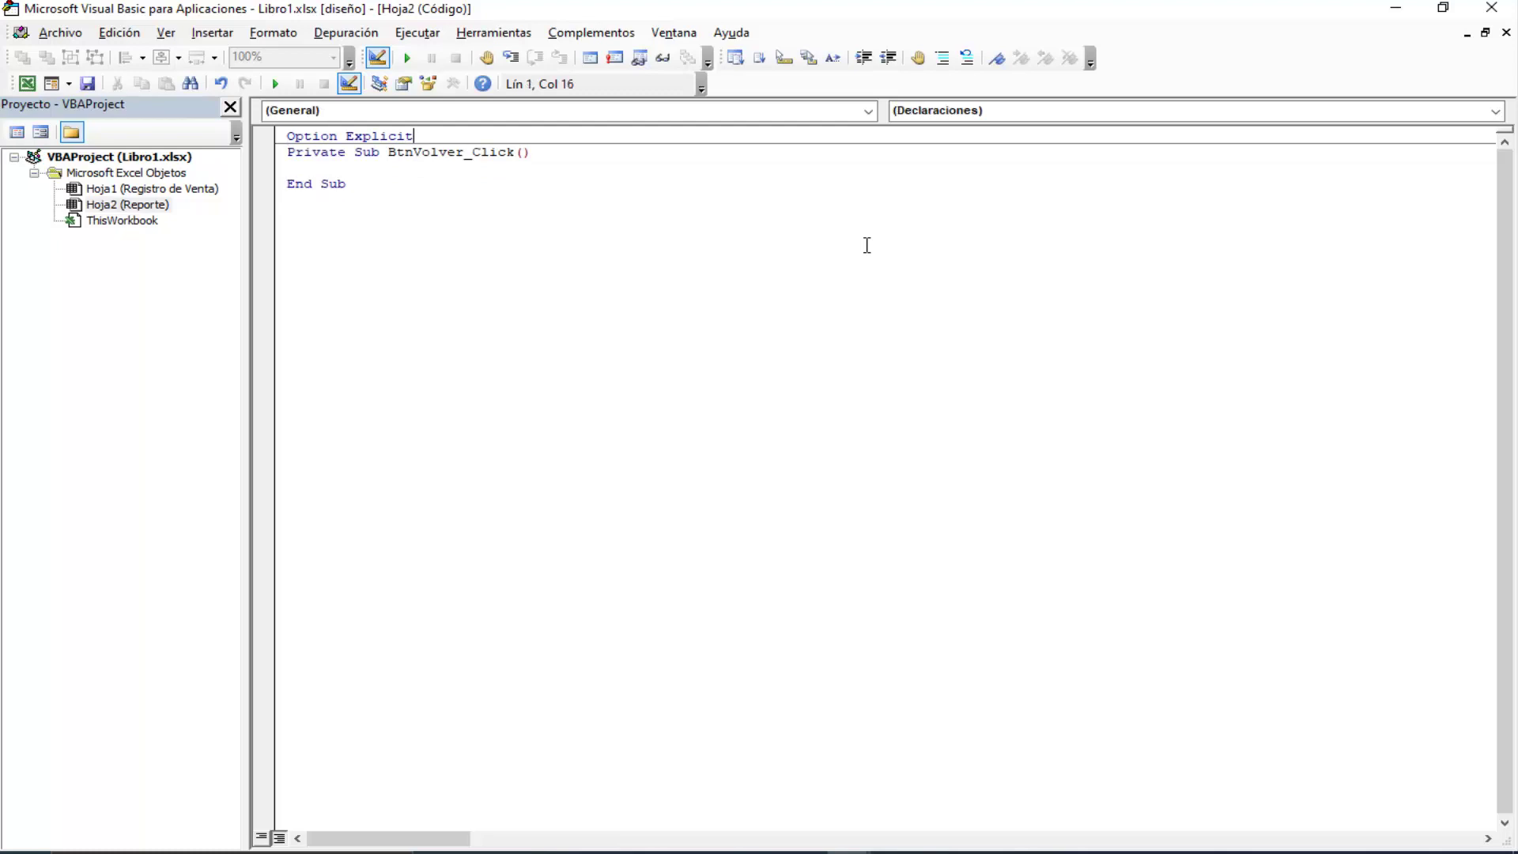
pyautogui.press('Down')
pyautogui.press('Return')
pyautogui.press('Return')
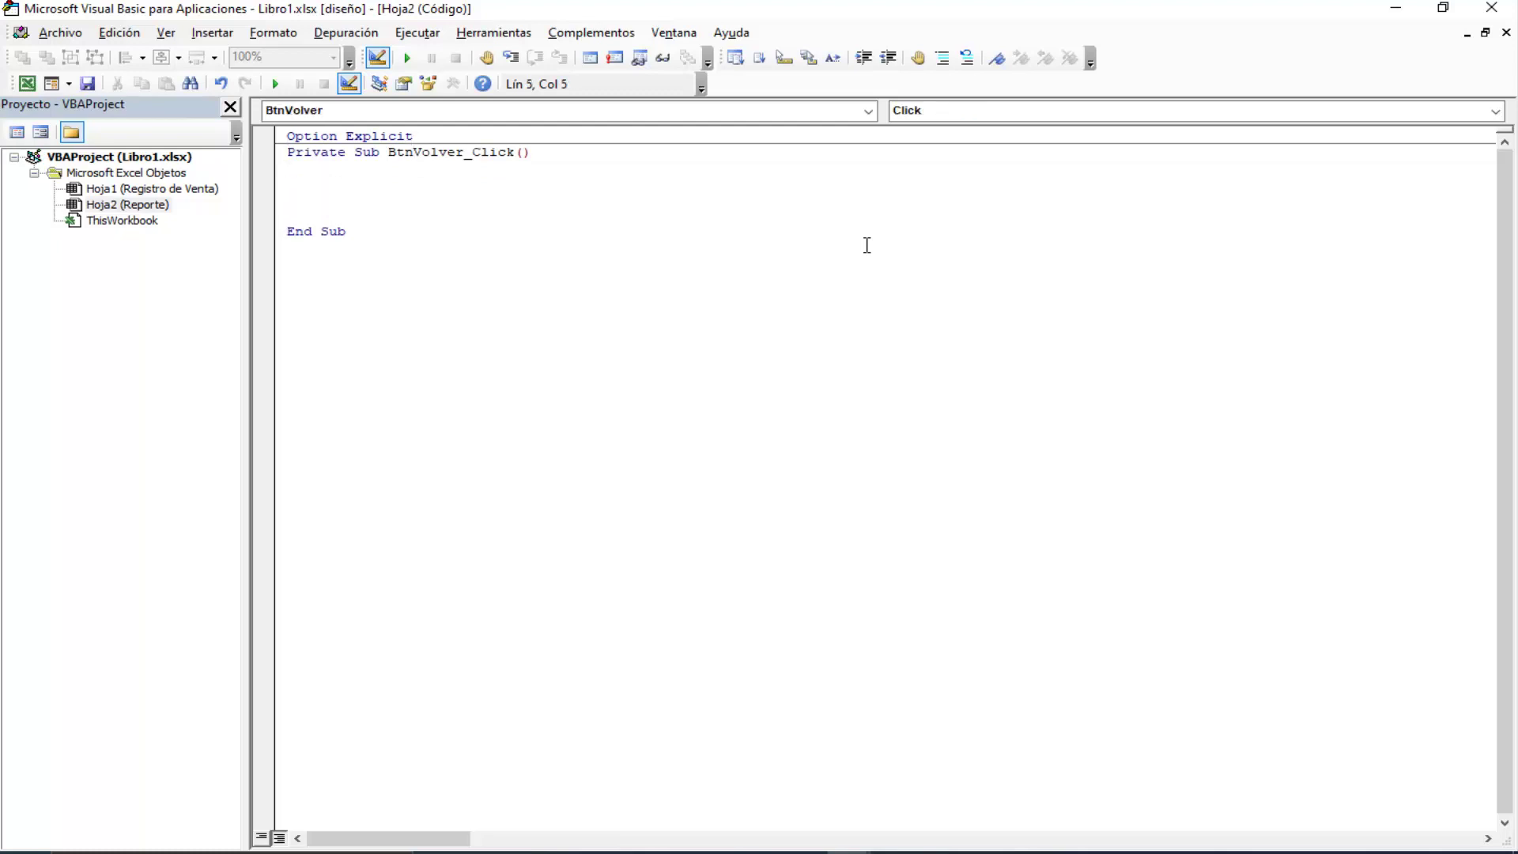
pyautogui.write('with hoja')
pyautogui.write('2')
pyautogui.press('Return')
pyautogui.press('Return')
pyautogui.press('Return')
pyautogui.write('end w')
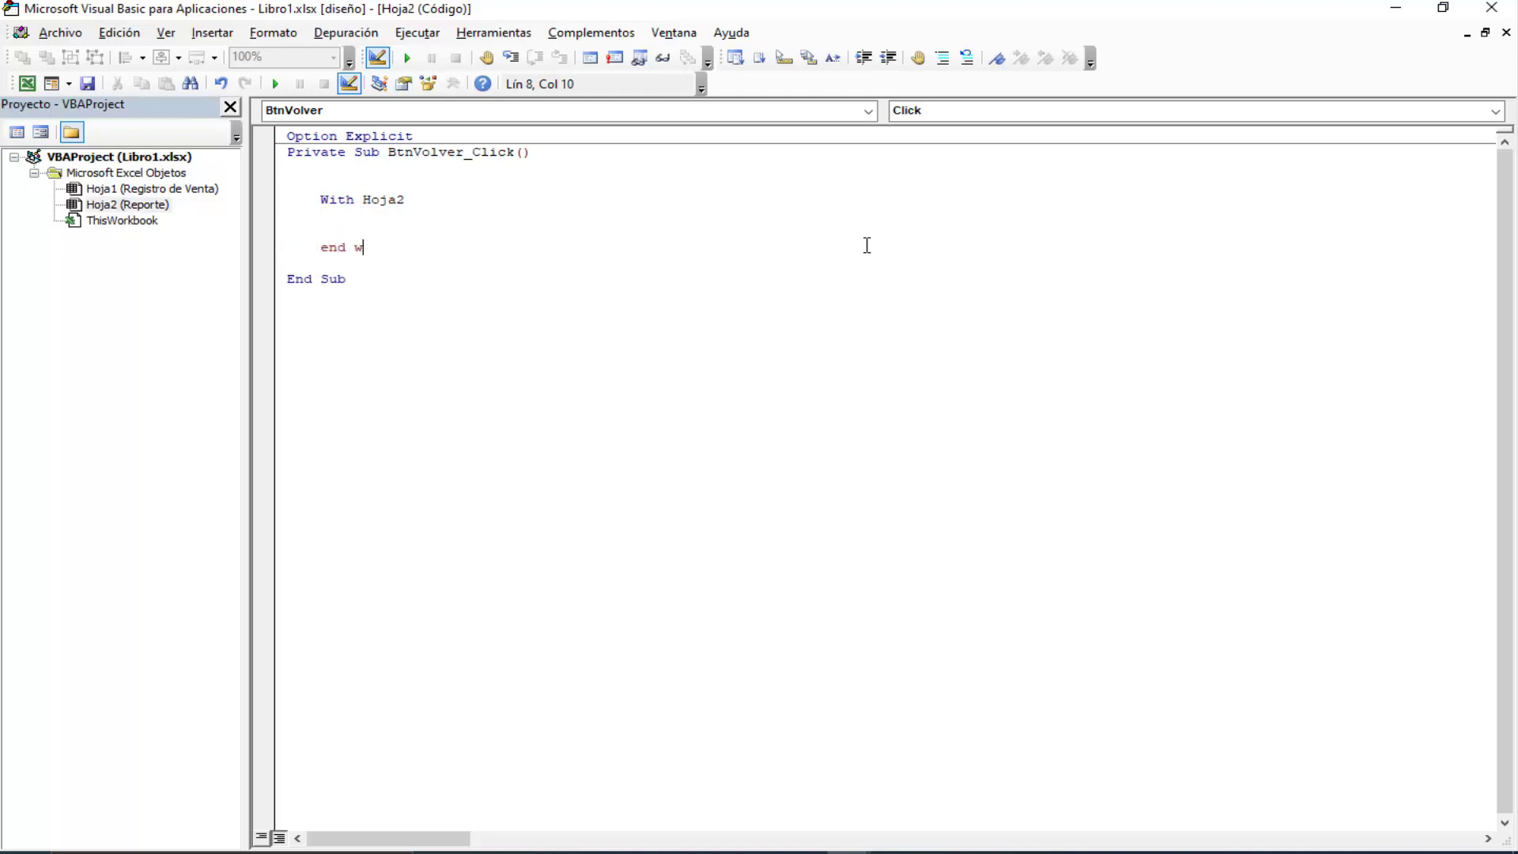
pyautogui.write('ith')
pyautogui.press('Up')
# Step: Add .Cells.ColumnWidth = 10.71 and .Visible = xlSheetVeryHidden inside the With block
pyautogui.press('Return')
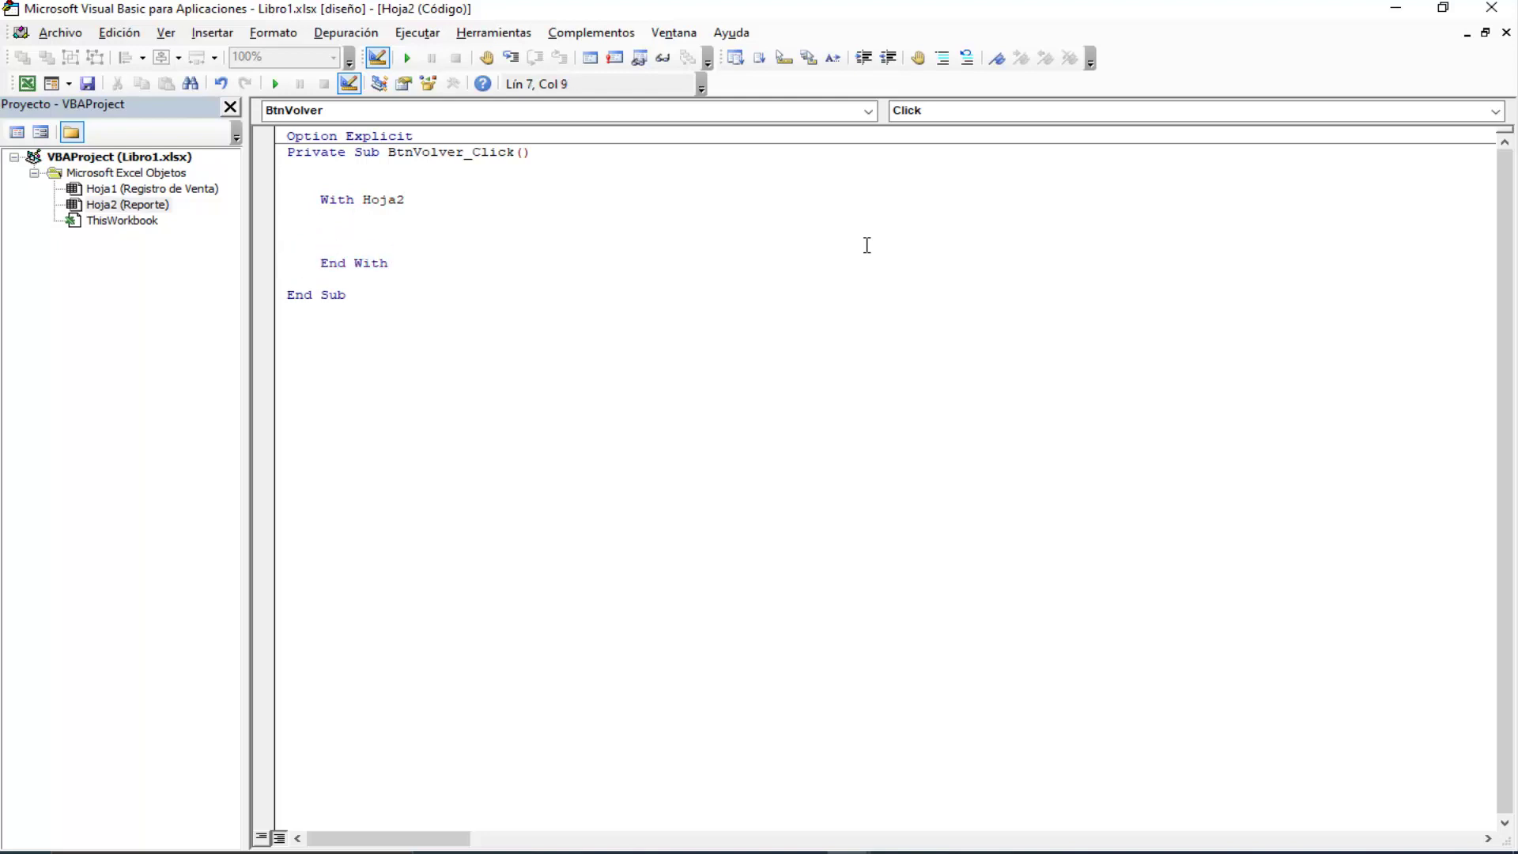
pyautogui.write('.ce')
pyautogui.press('Tab')
pyautogui.write('.cl')
pyautogui.press('Tab')
pyautogui.press('Return')
pyautogui.write('.')
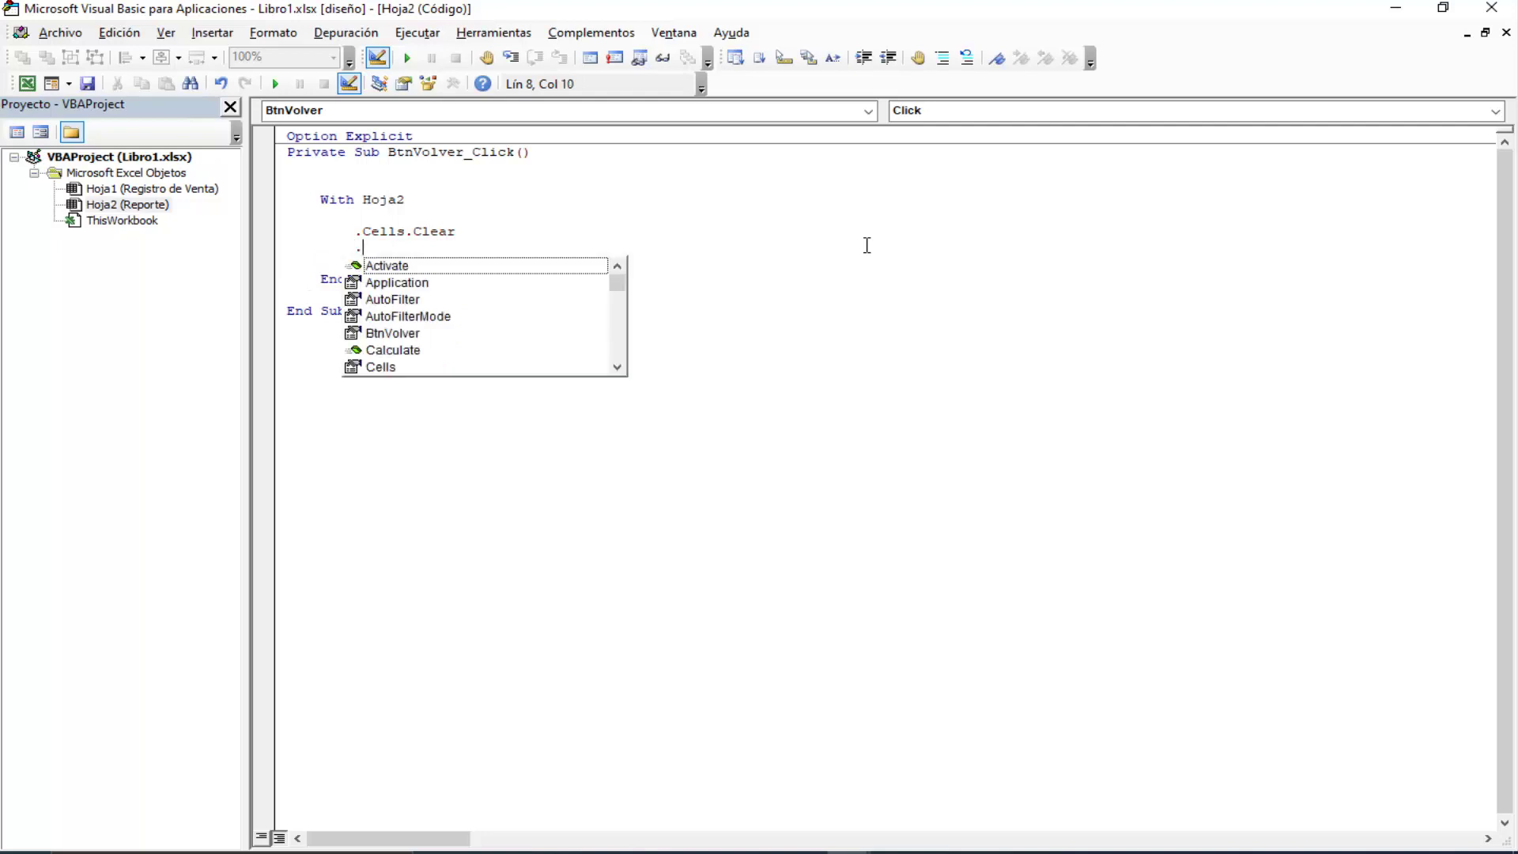
pyautogui.write('ce')
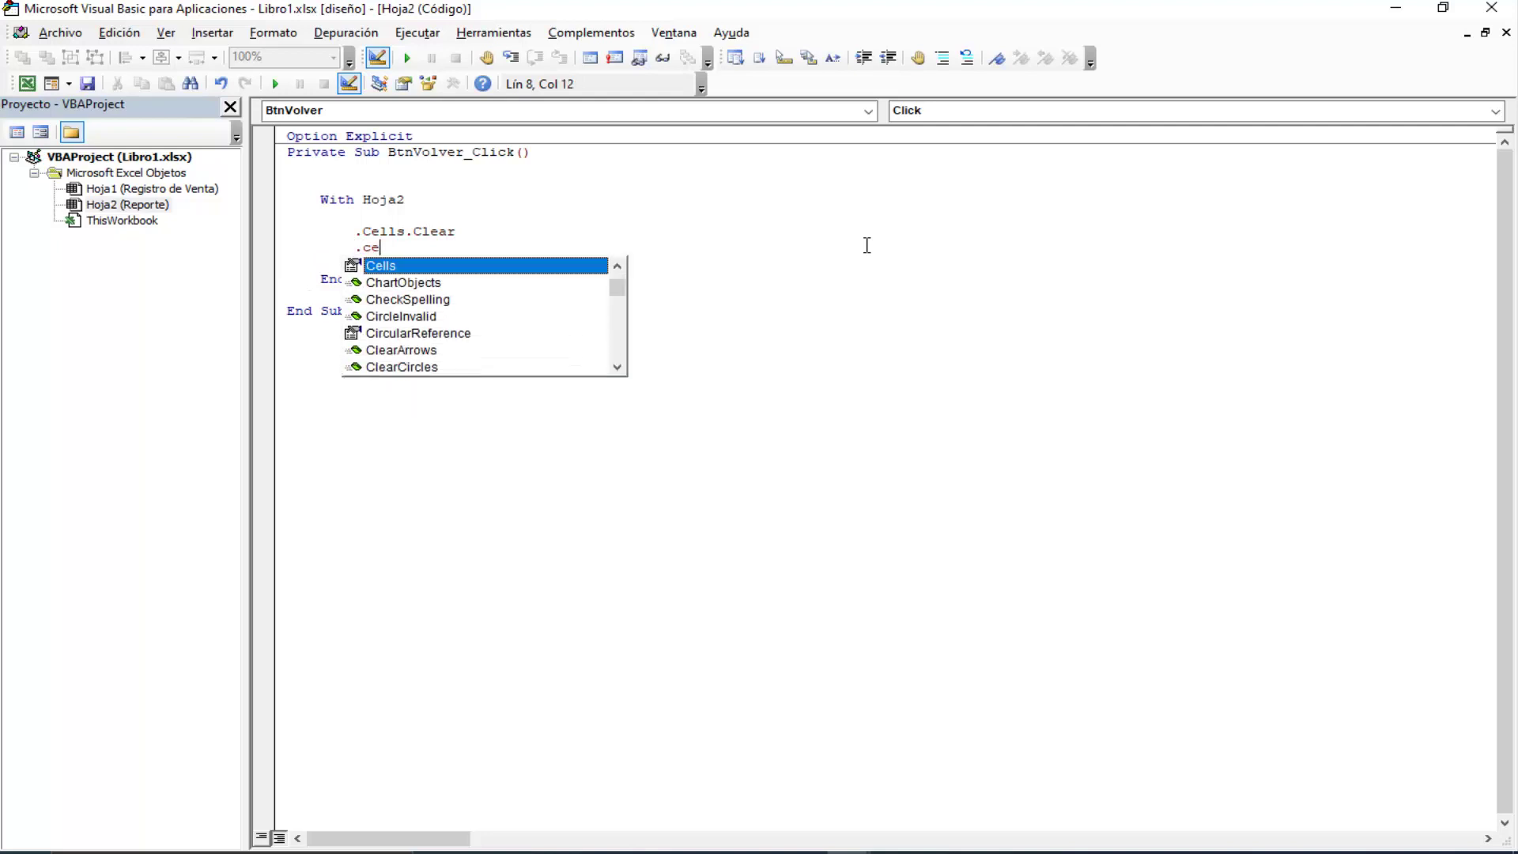
pyautogui.write('.col')
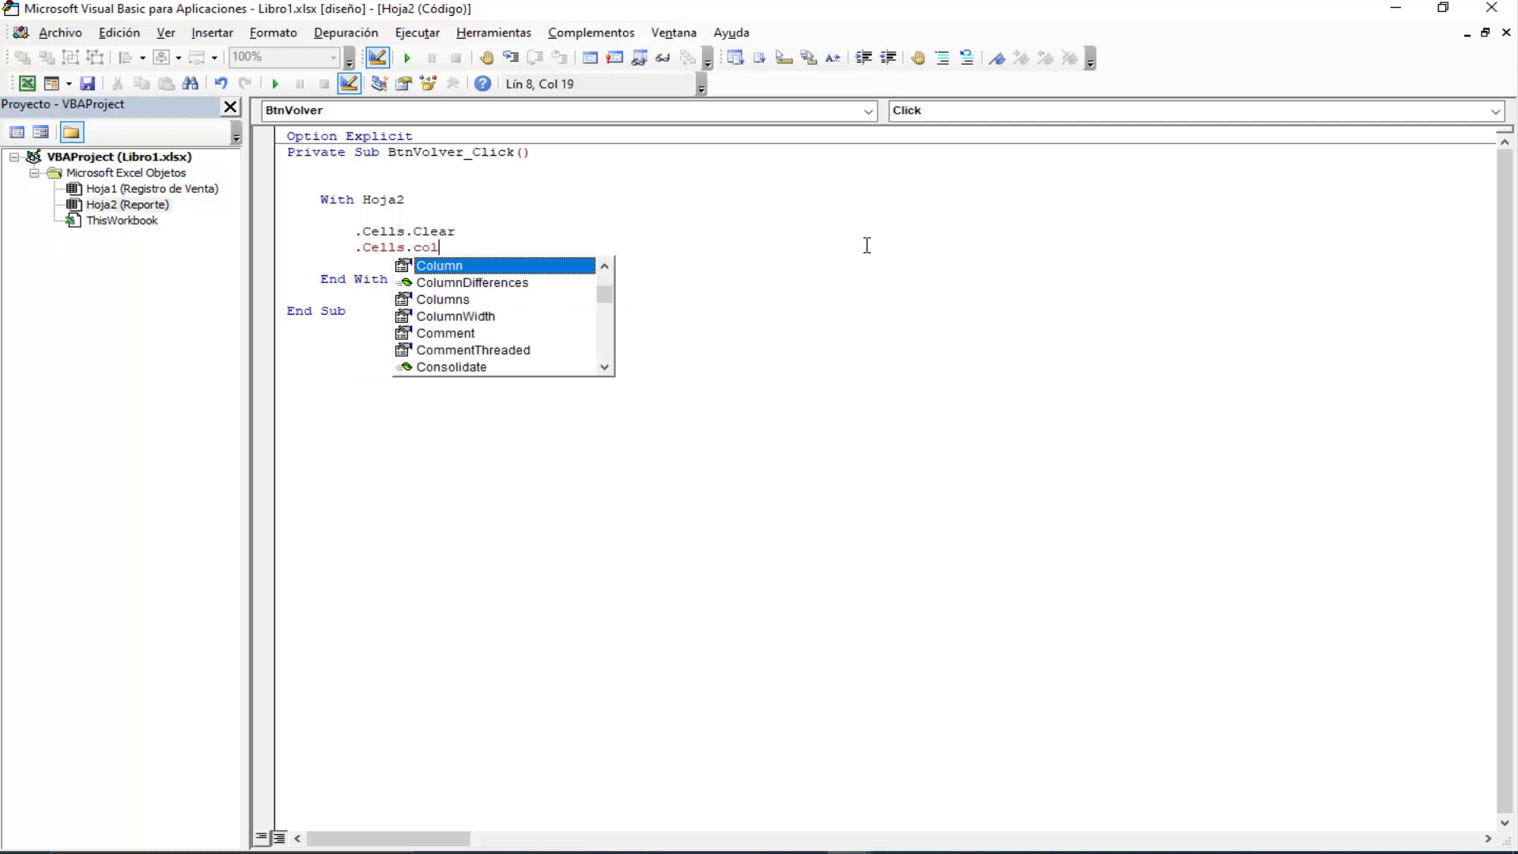
pyautogui.press('Down')
pyautogui.press('Down')
pyautogui.press('Down')
pyautogui.press('Tab')
pyautogui.write('=')
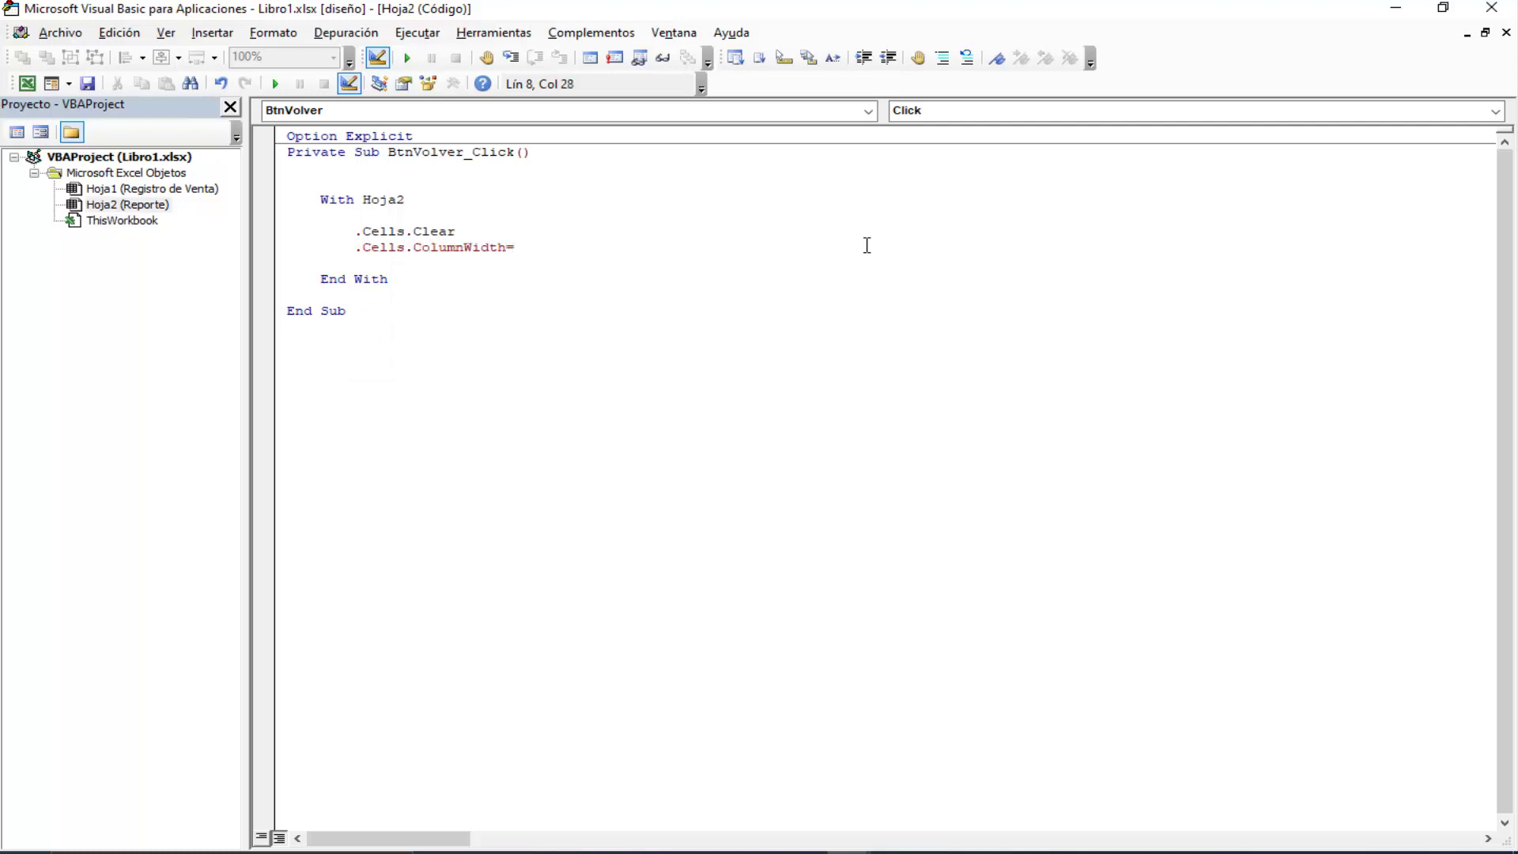
pyautogui.write('10.71')
pyautogui.press('Down')
pyautogui.write('.')
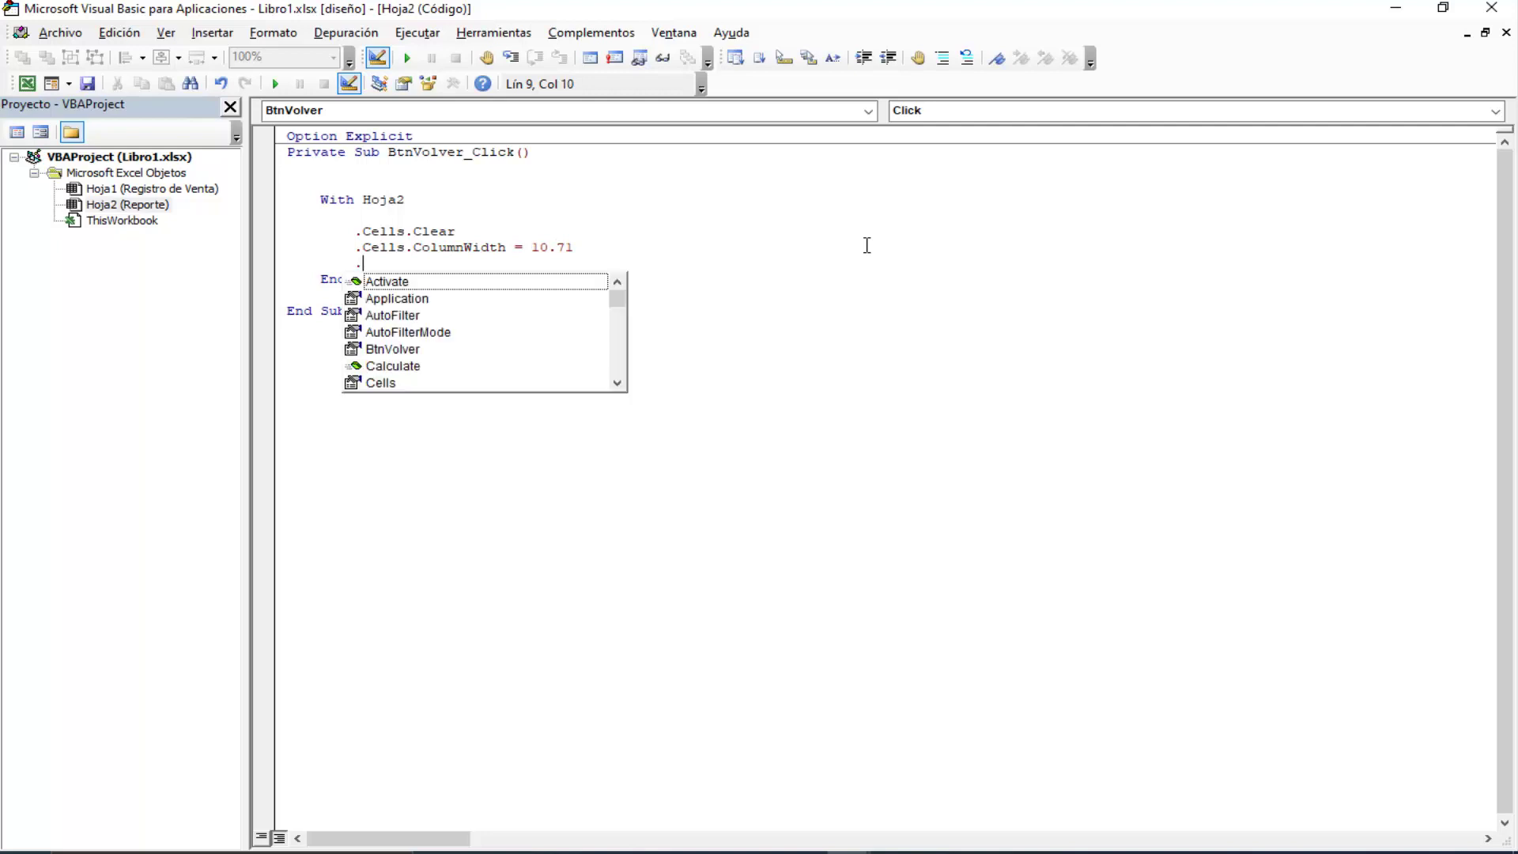
pyautogui.write('vi')
pyautogui.press('Tab')
pyautogui.write(')=')
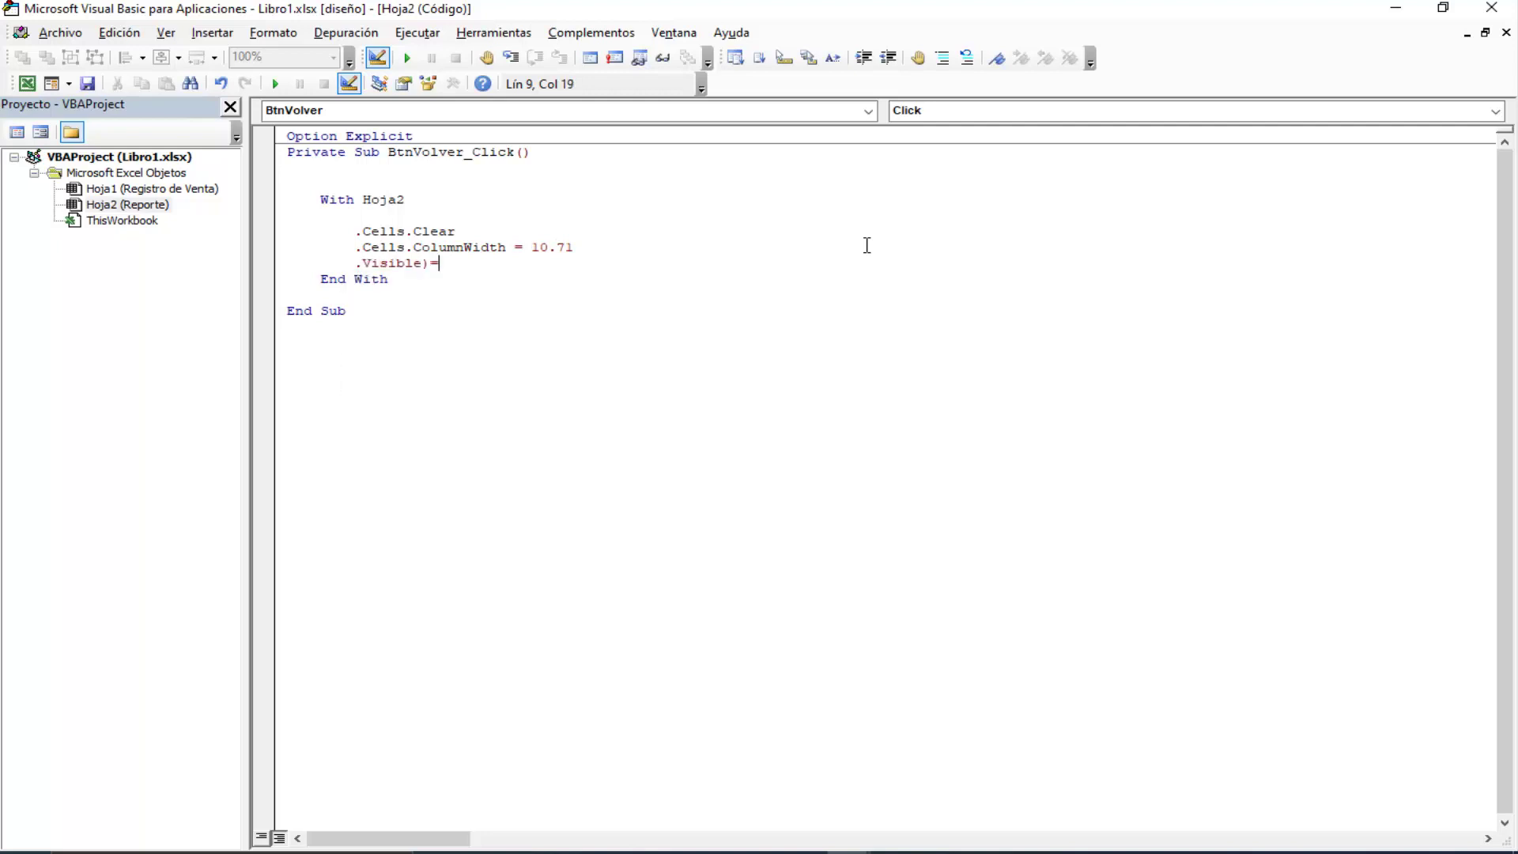
pyautogui.press('BackSpace')
pyautogui.press('BackSpace')
pyautogui.write('=')
pyautogui.press('Down')
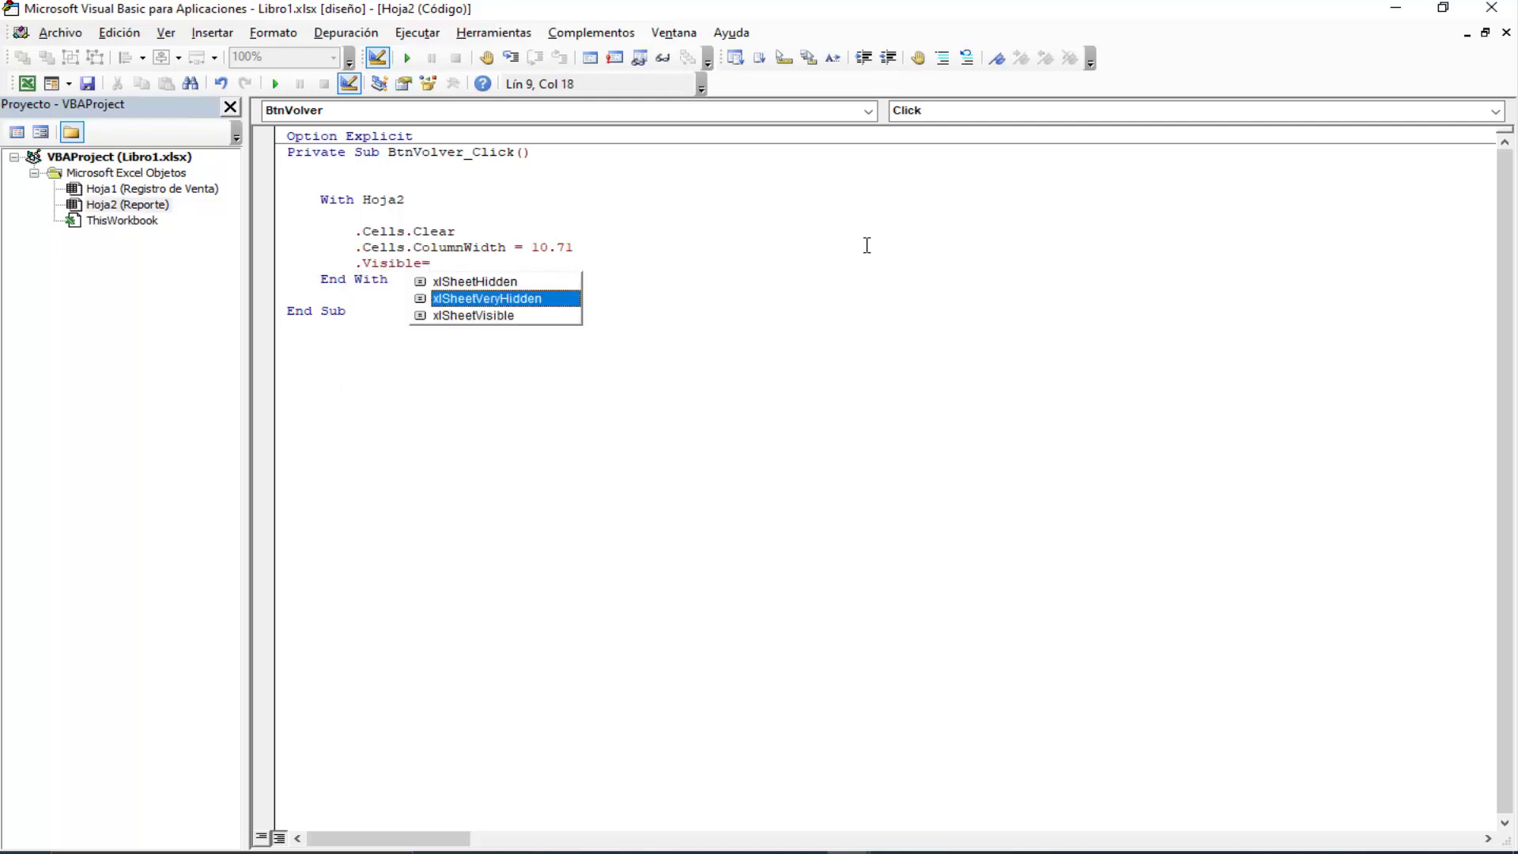
pyautogui.press('Tab')
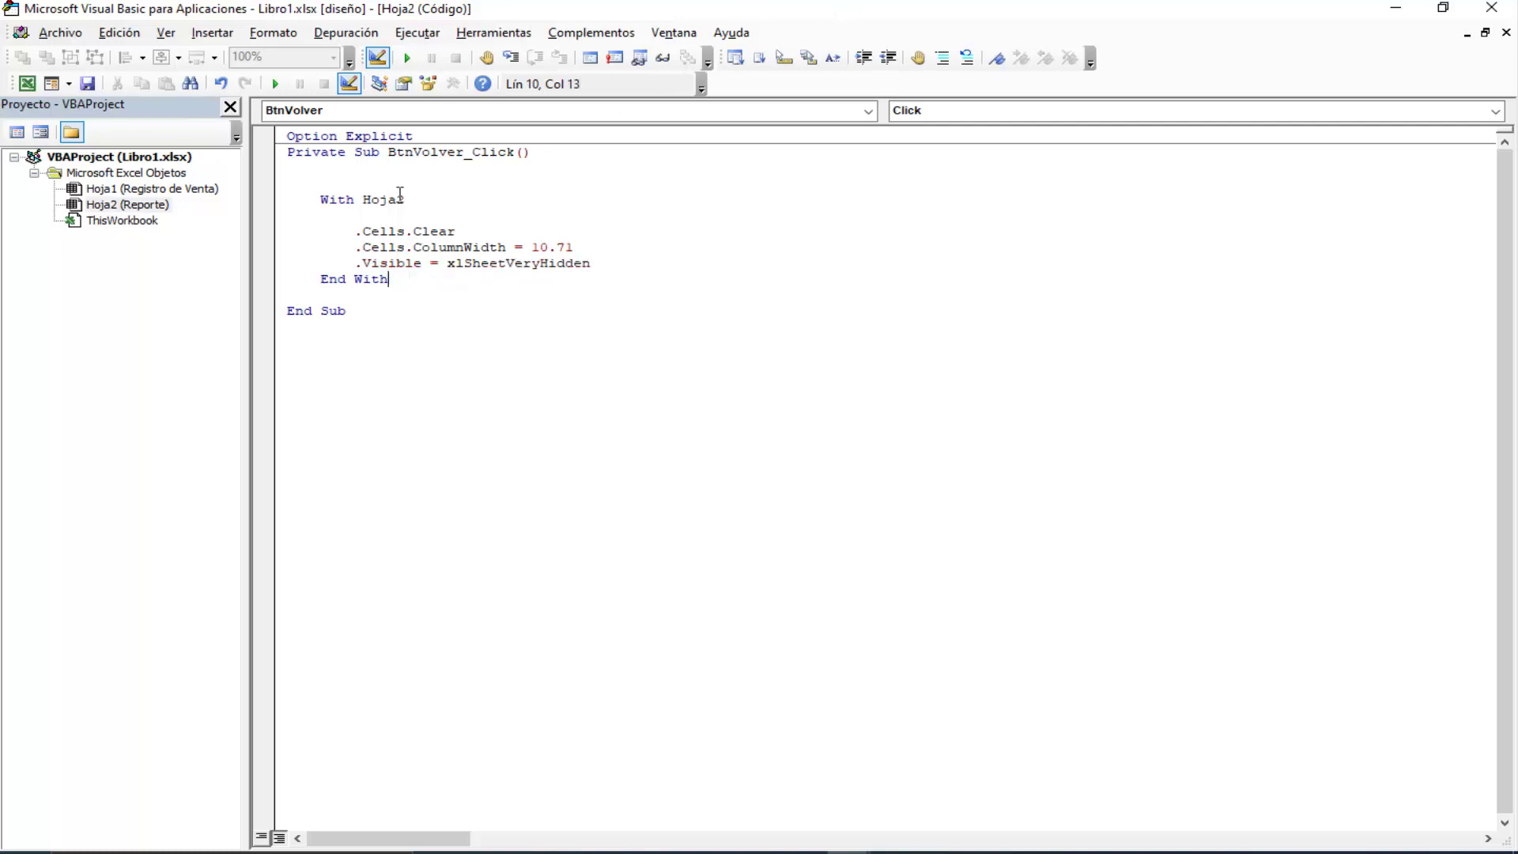
# Step: Remove the stray blank lines and add Hoja1.Select after End With
pyautogui.click(379, 219)
pyautogui.hotkey('ctrl', 'y')
pyautogui.press('Up')
pyautogui.press('Up')
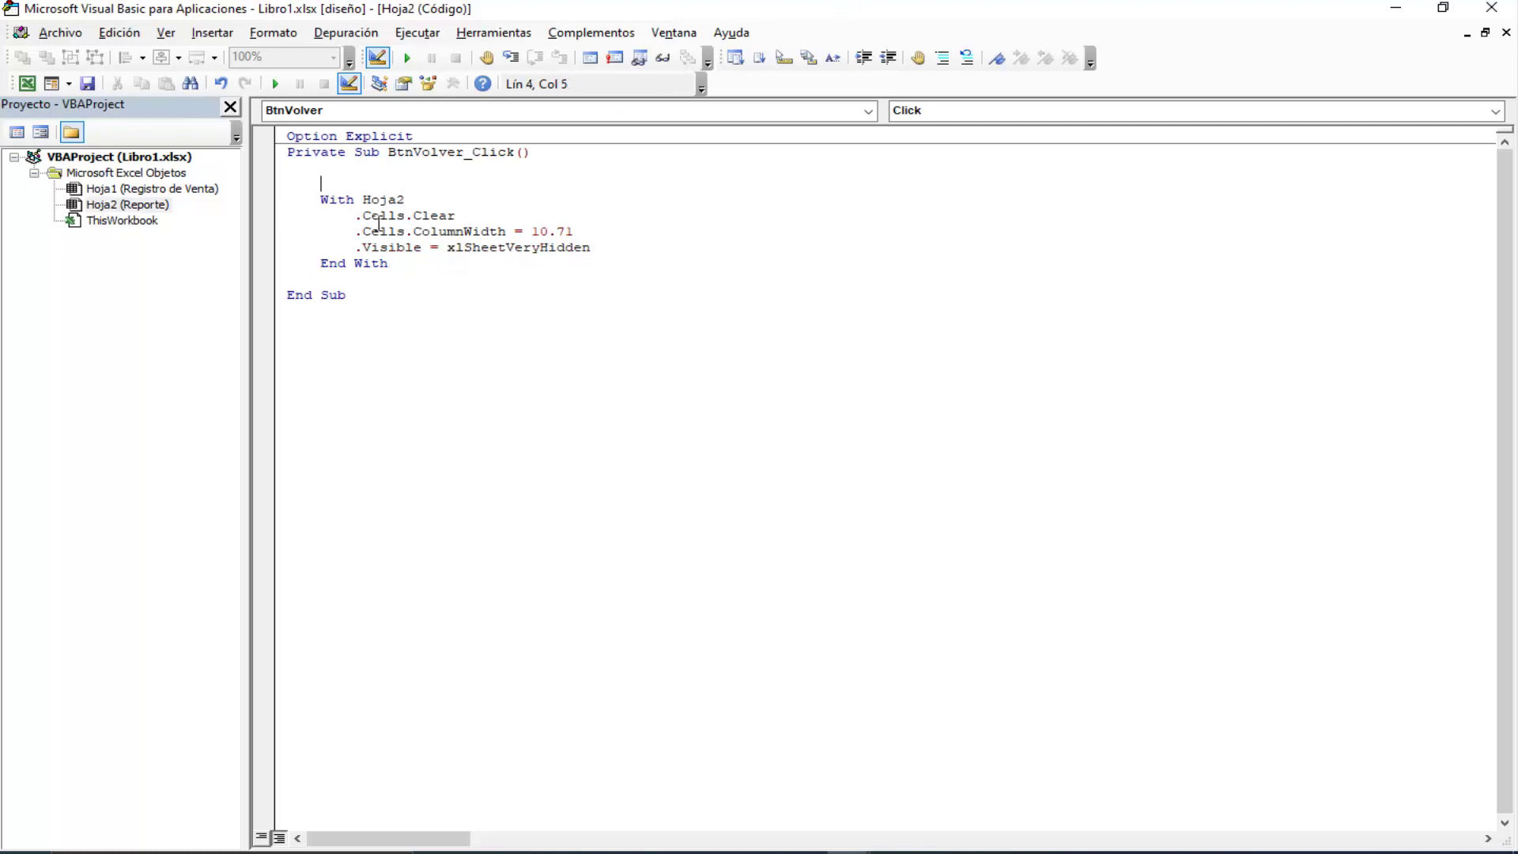
pyautogui.hotkey('ctrl', 'y')
pyautogui.press('Up')
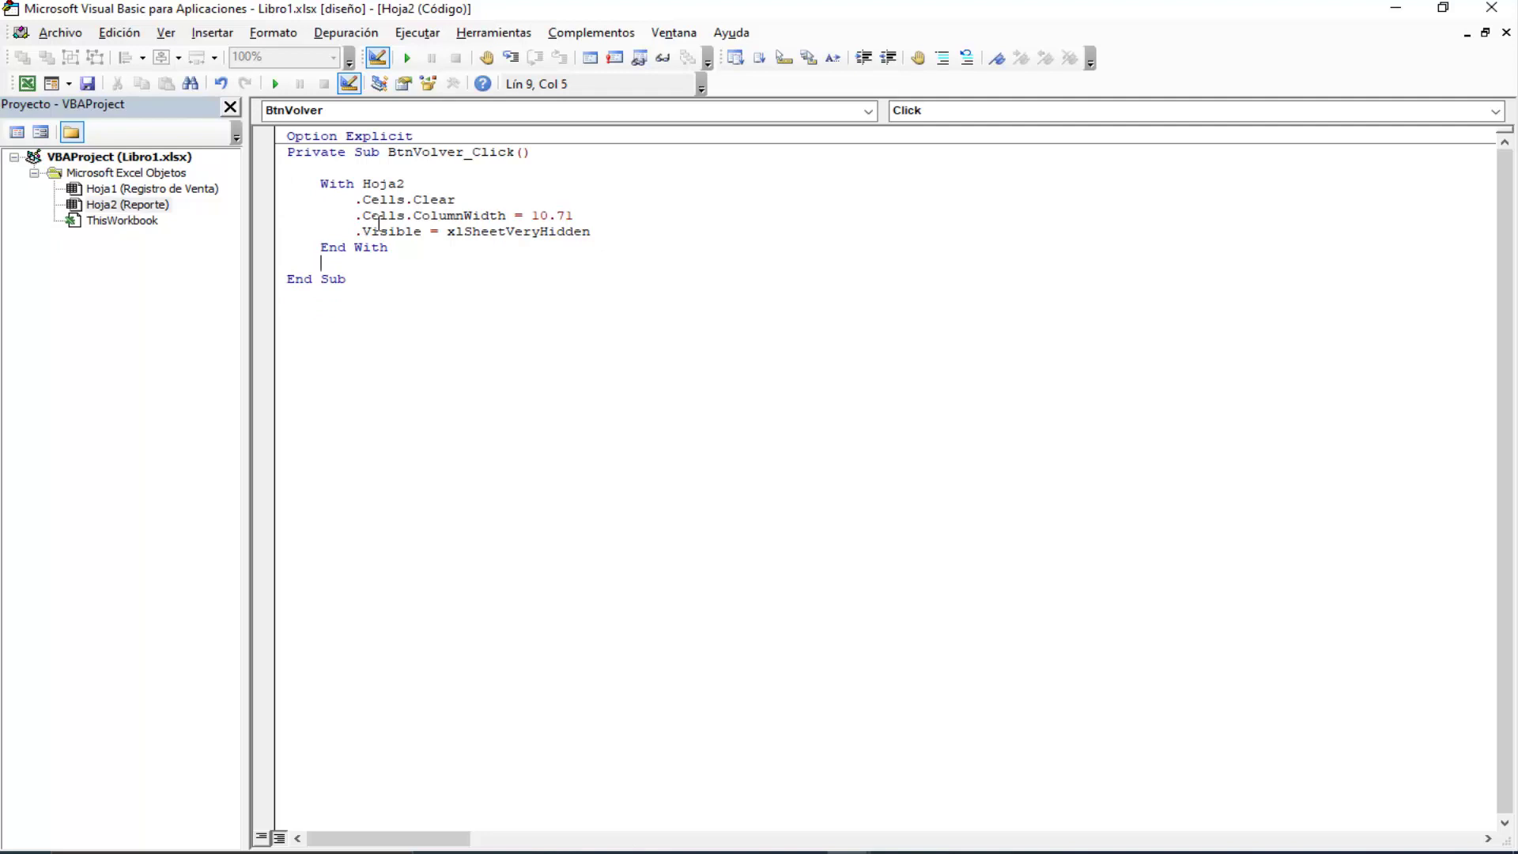
pyautogui.press('Return')
pyautogui.press('Return')
pyautogui.write('hoja')
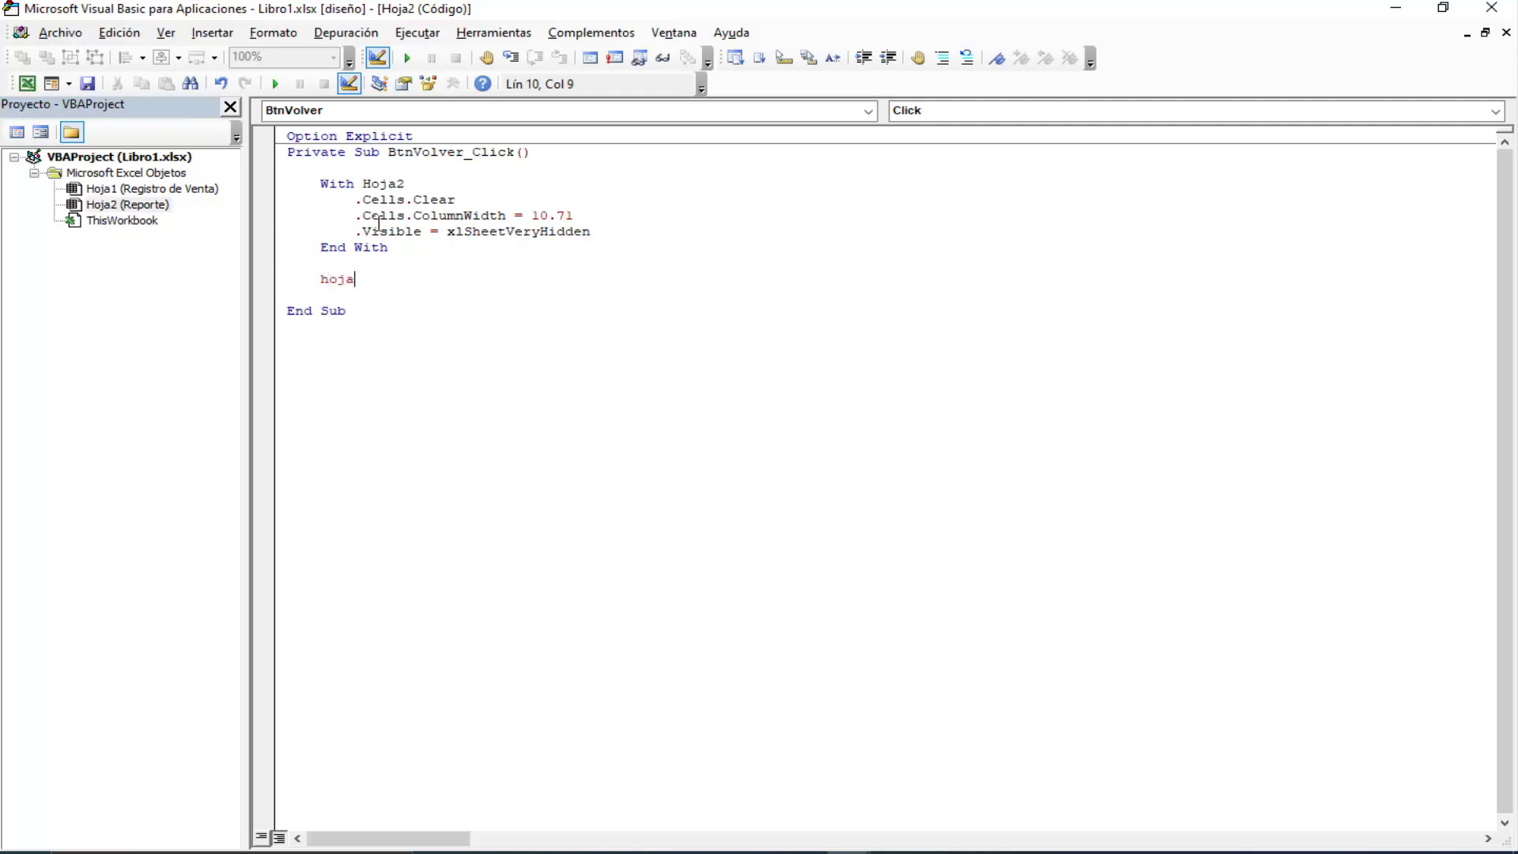
pyautogui.write('1.se')
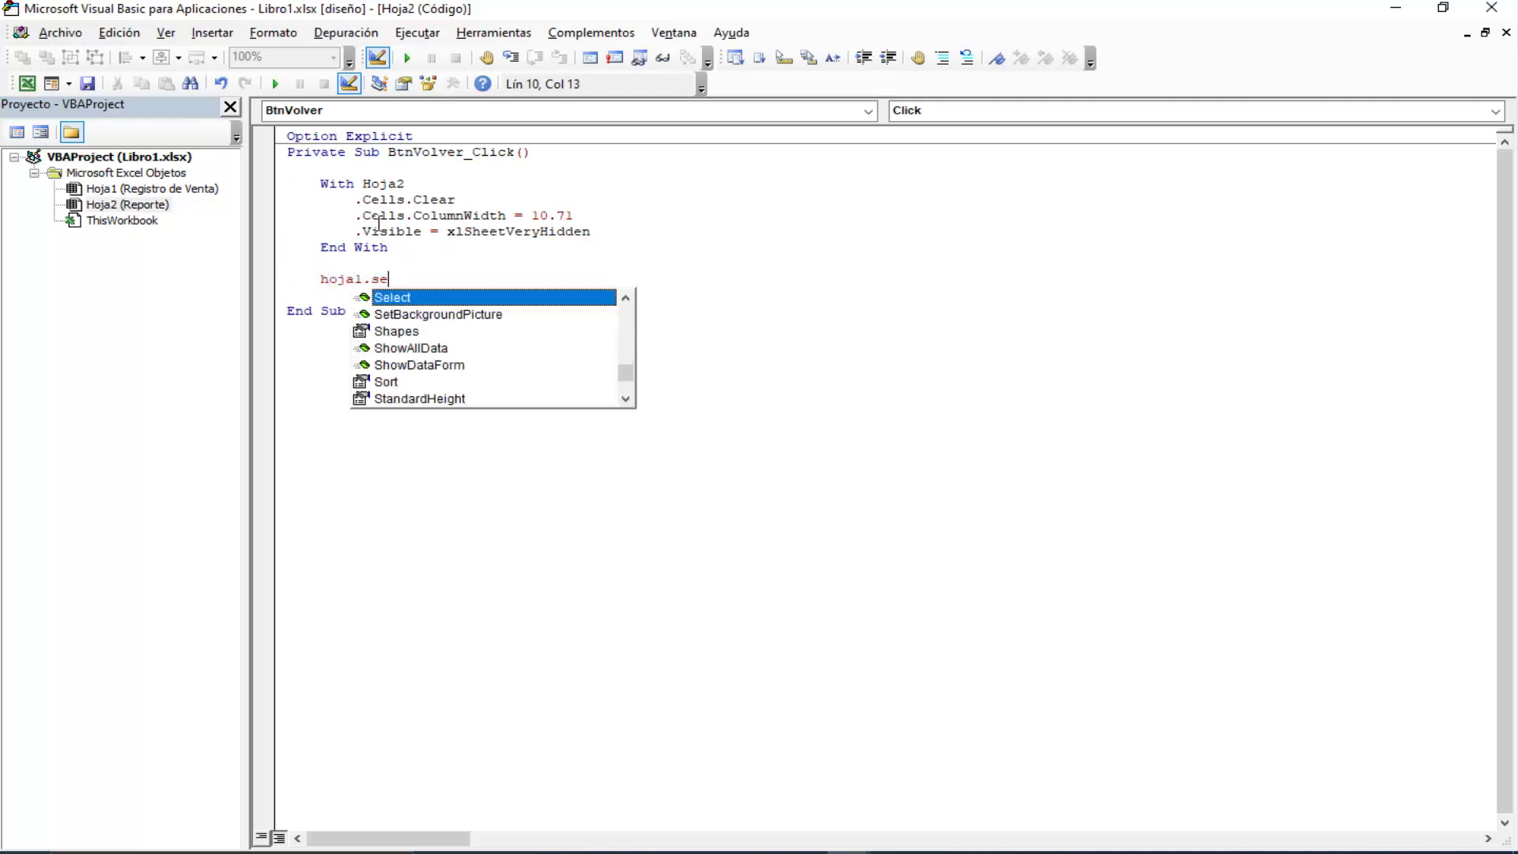
pyautogui.press('Return')
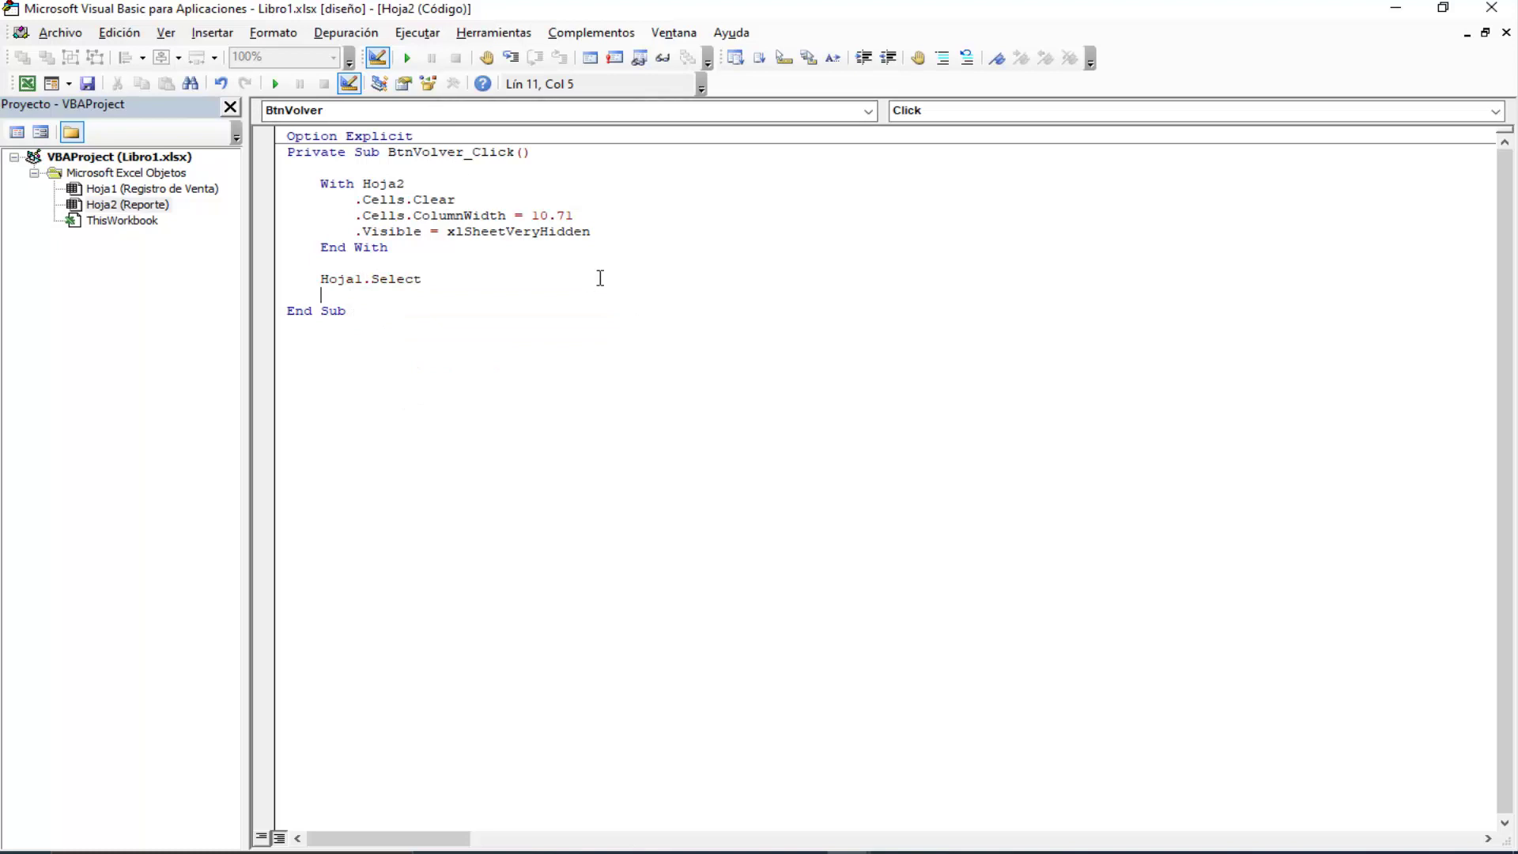
# Step: Highlight Visible, xlSheetVeryHidden, Hoja1 and Select while explaining the new lines
pyautogui.doubleClick(499, 231)
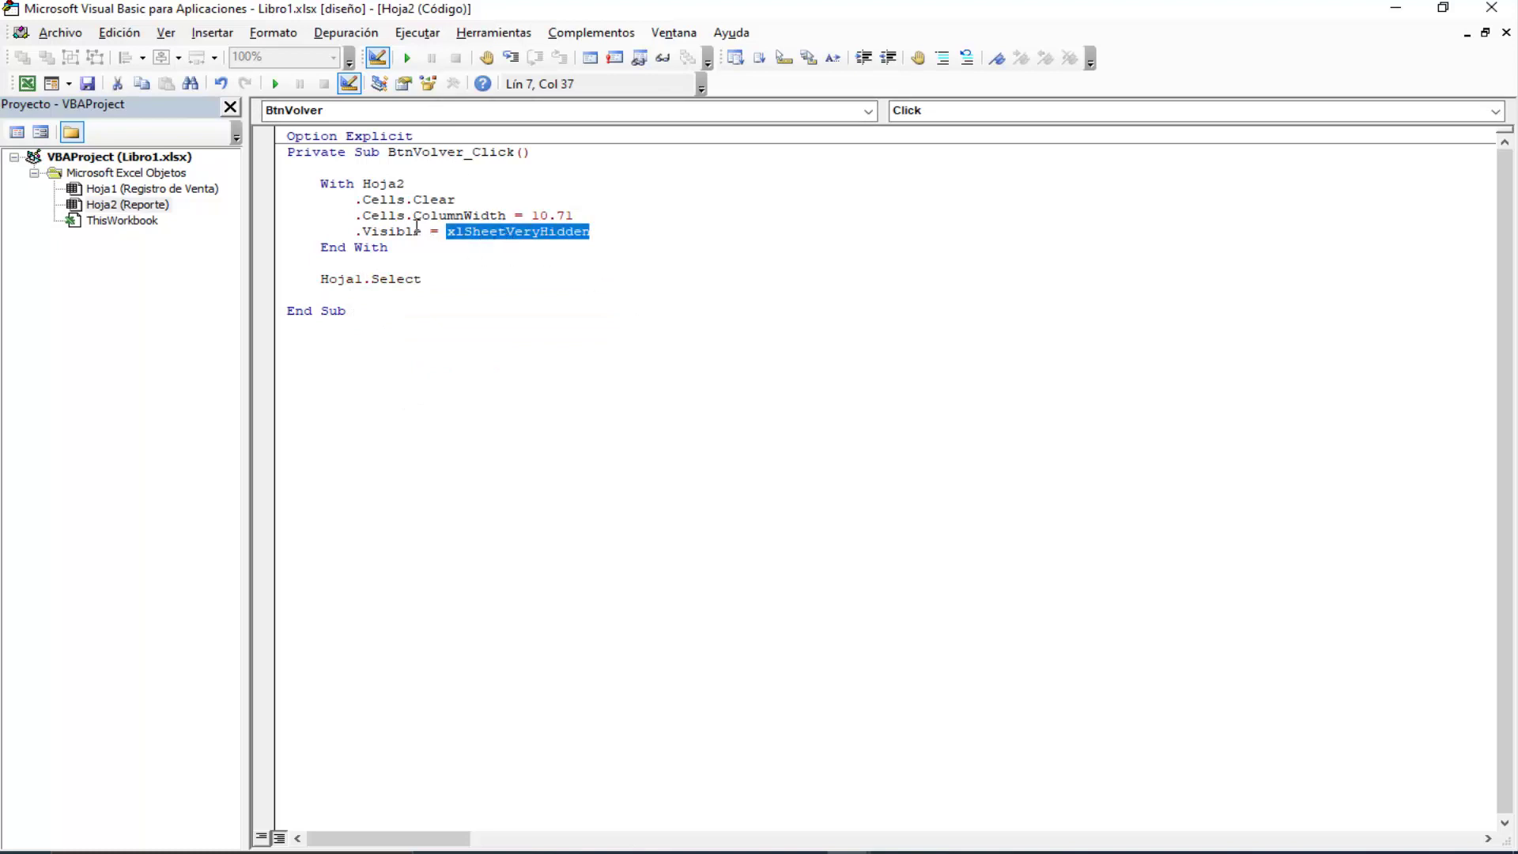
pyautogui.doubleClick(411, 230)
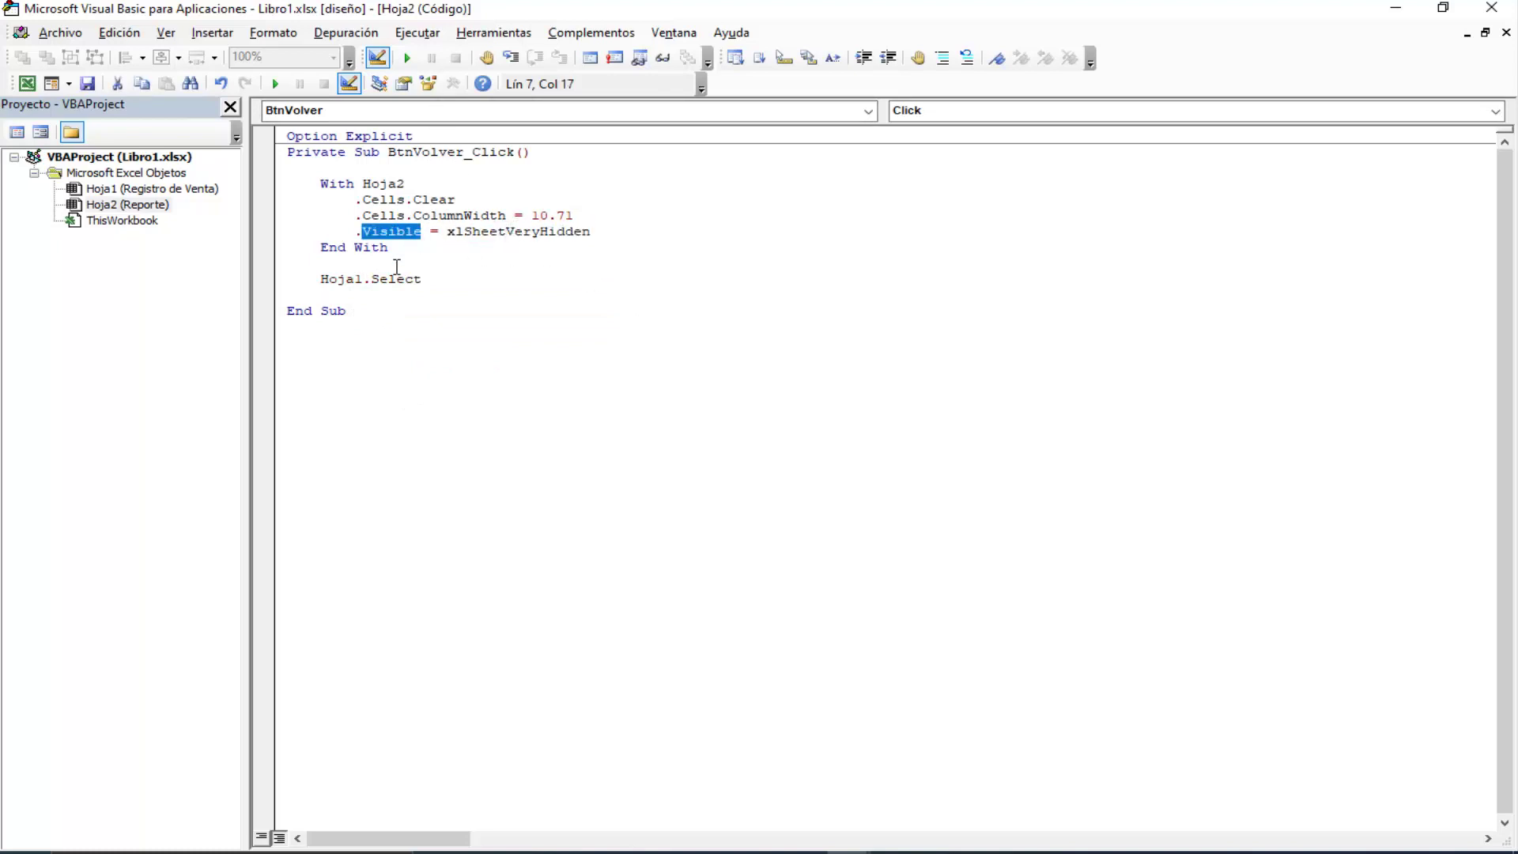
pyautogui.doubleClick(347, 278)
pyautogui.doubleClick(397, 278)
pyautogui.click(337, 278)
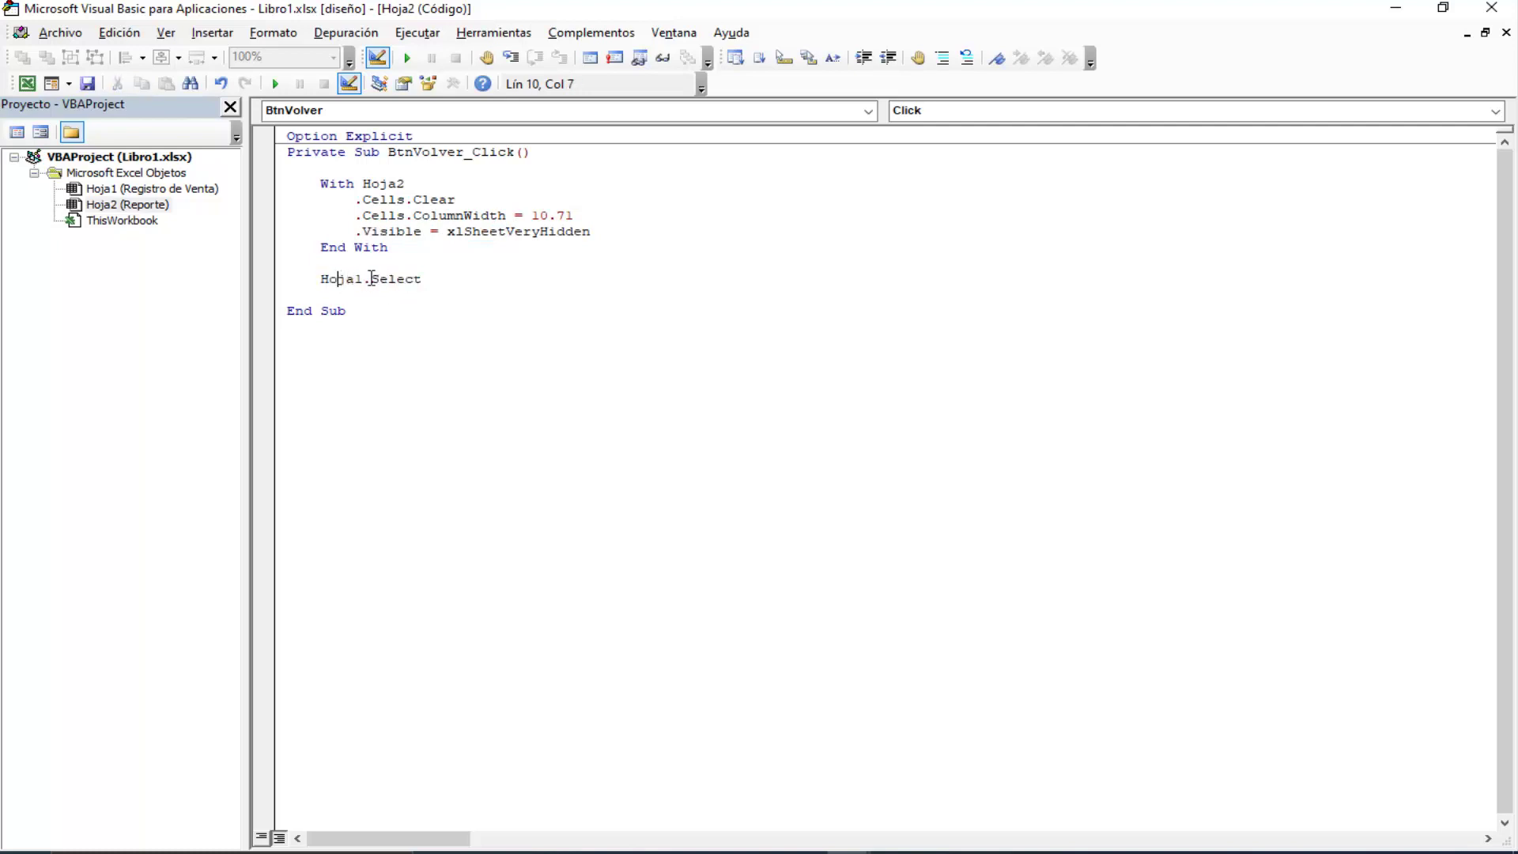
pyautogui.doubleClick(351, 281)
pyautogui.click(403, 278)
pyautogui.click(406, 279)
pyautogui.click(548, 271)
pyautogui.click(574, 283)
pyautogui.hotkey('ctrl', 'shift', 'Left')
pyautogui.click(363, 279)
pyautogui.click(390, 278)
pyautogui.doubleClick(390, 278)
pyautogui.click(524, 290)
# Step: Leave design mode, run Volver to hide Reporte, then reopen the BtnReportar_Click code
pyautogui.click(27, 83)
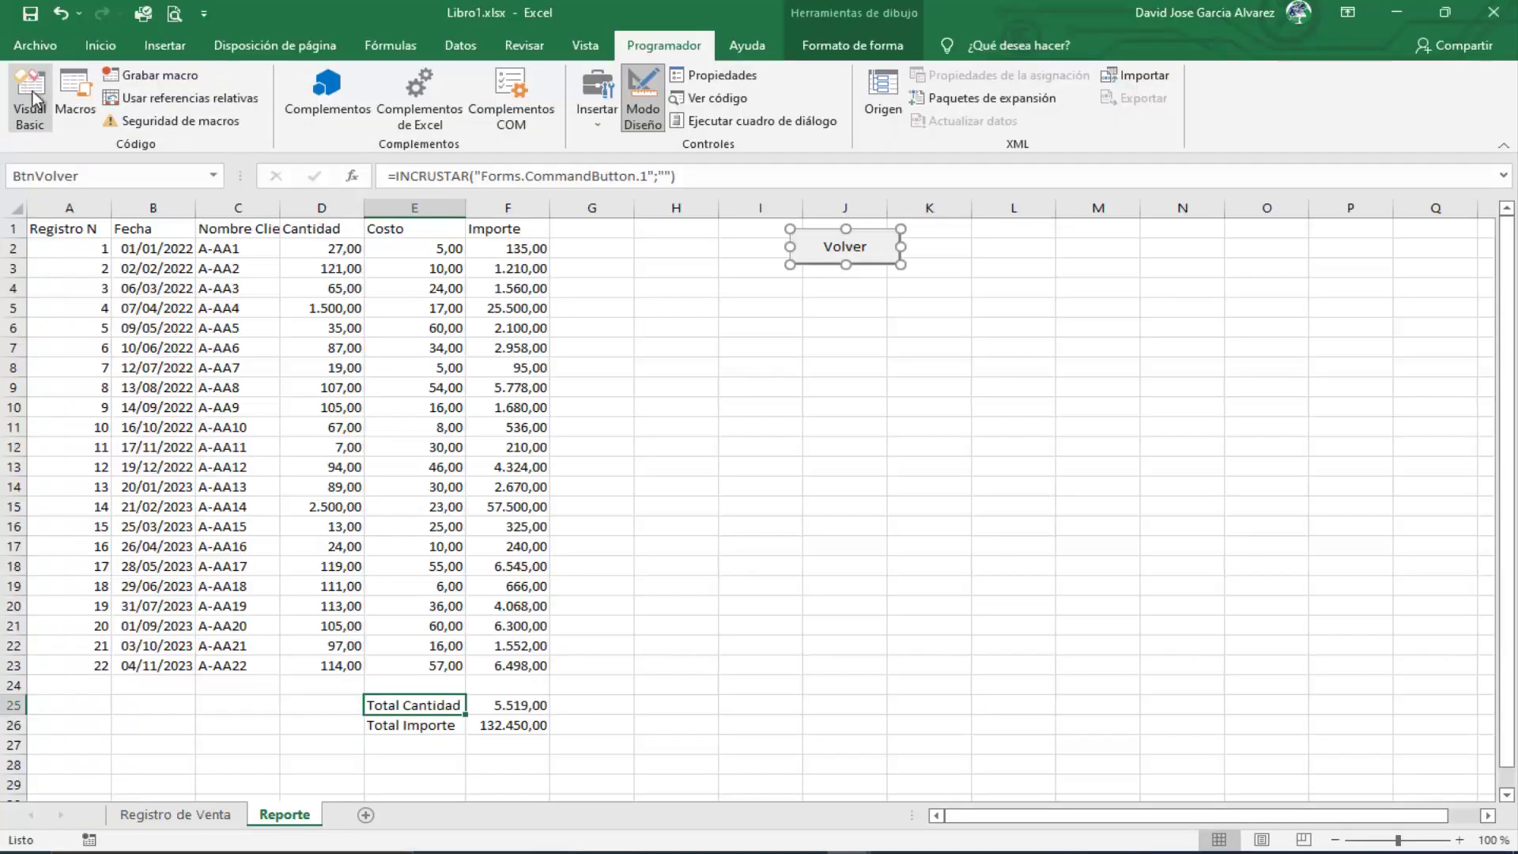
pyautogui.click(676, 406)
pyautogui.click(642, 103)
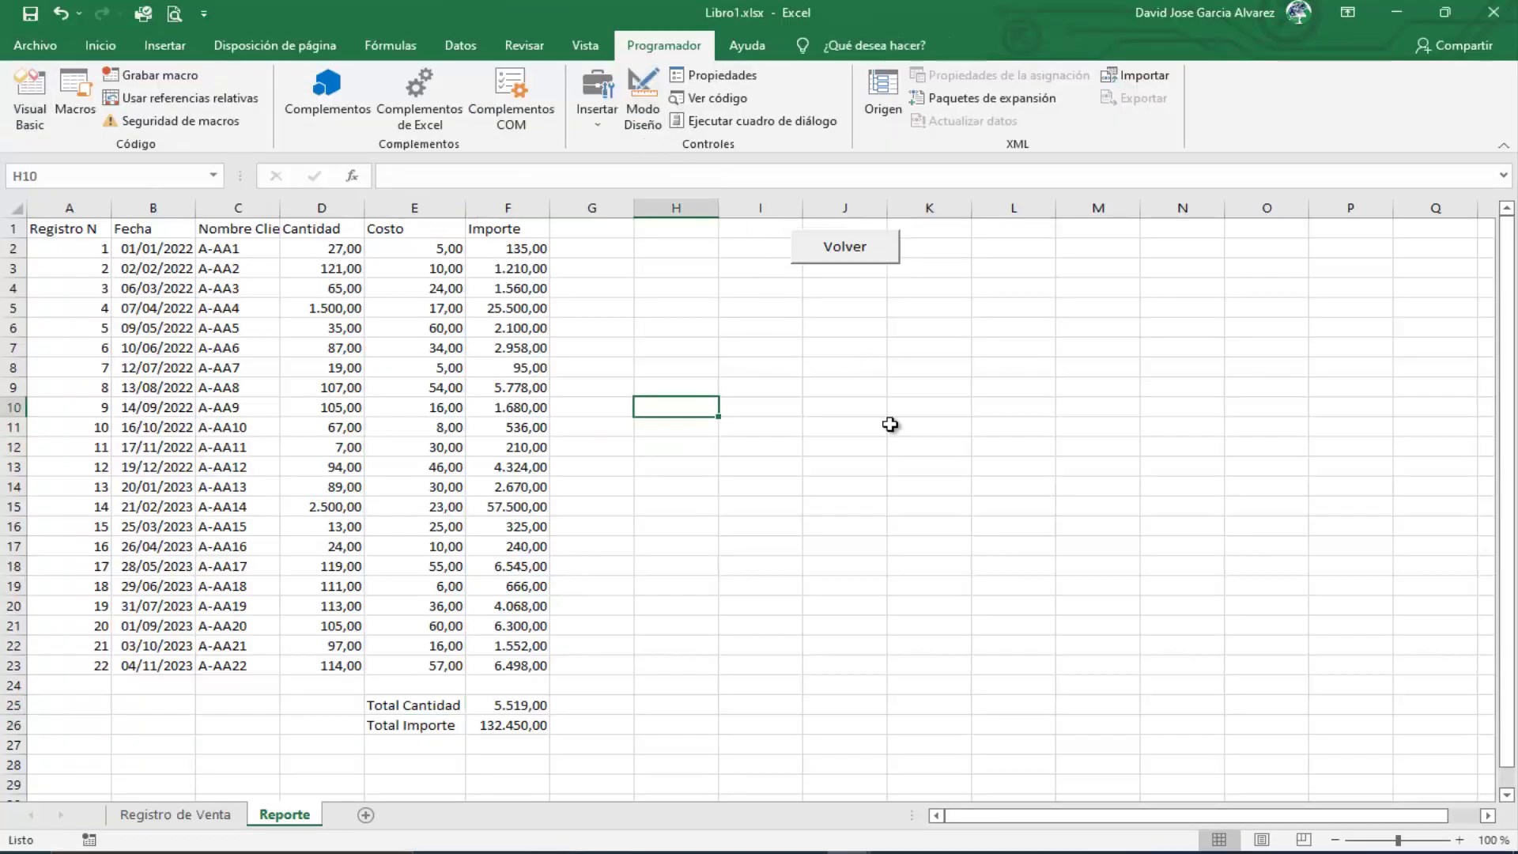
pyautogui.click(887, 250)
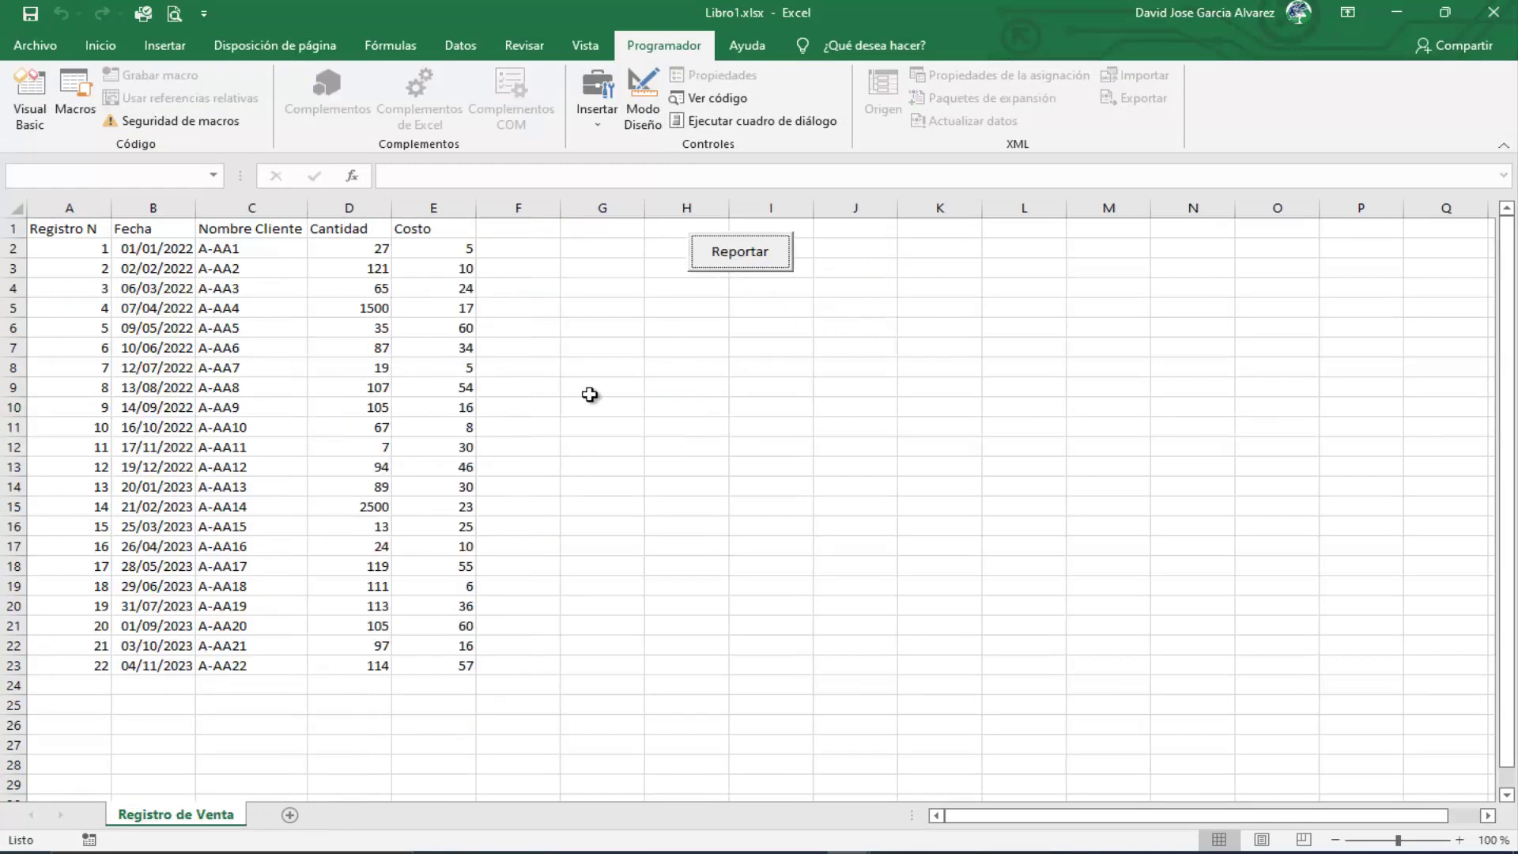
pyautogui.click(643, 117)
pyautogui.doubleClick(760, 253)
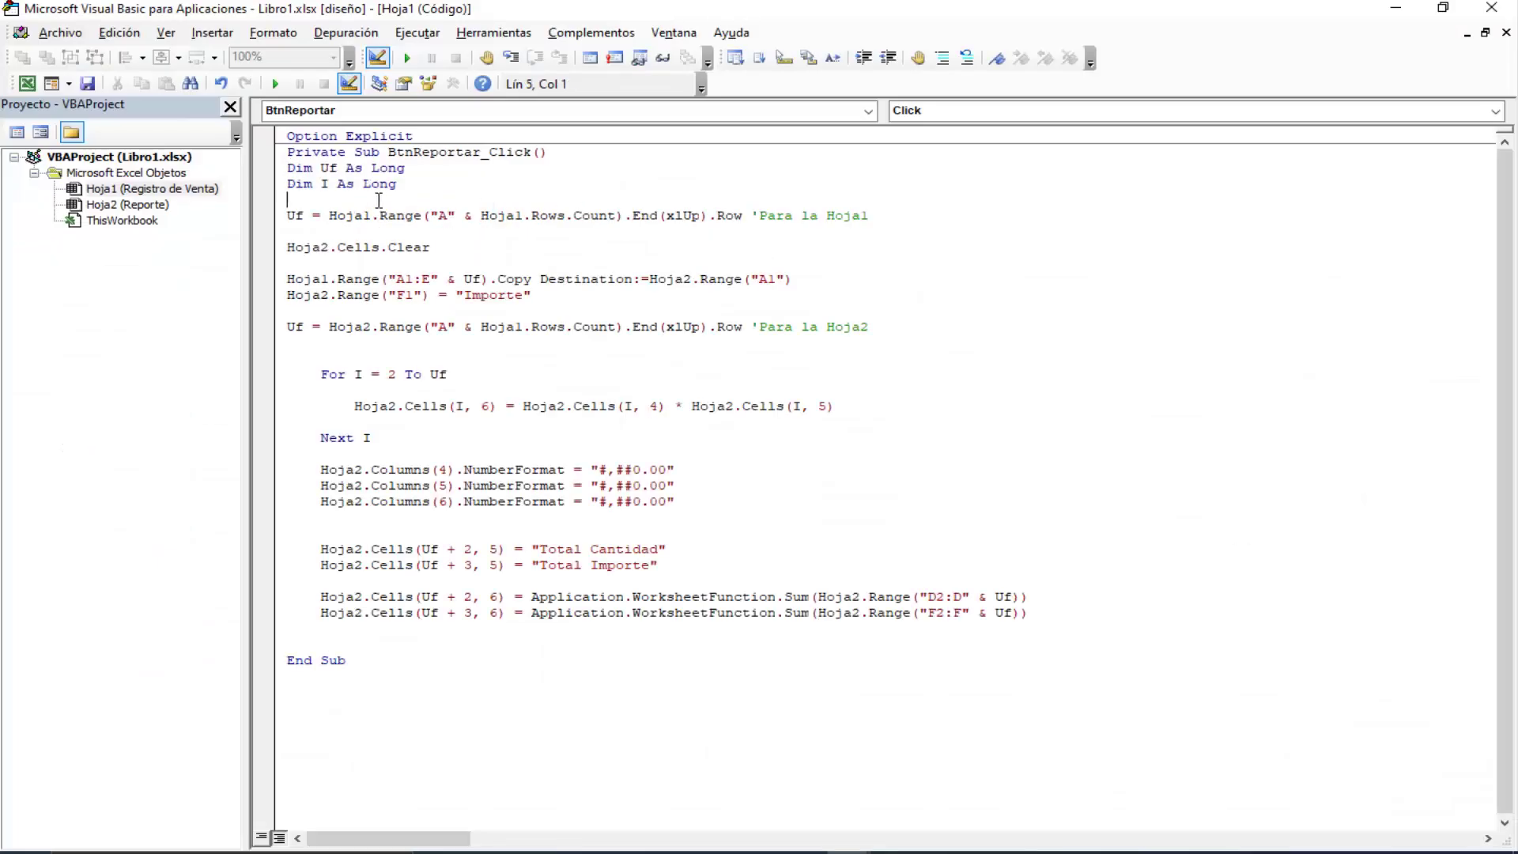
# Step: Make room below the last Sum line for the closing End With
pyautogui.click(1047, 606)
pyautogui.press('Return')
pyautogui.write('hoja')
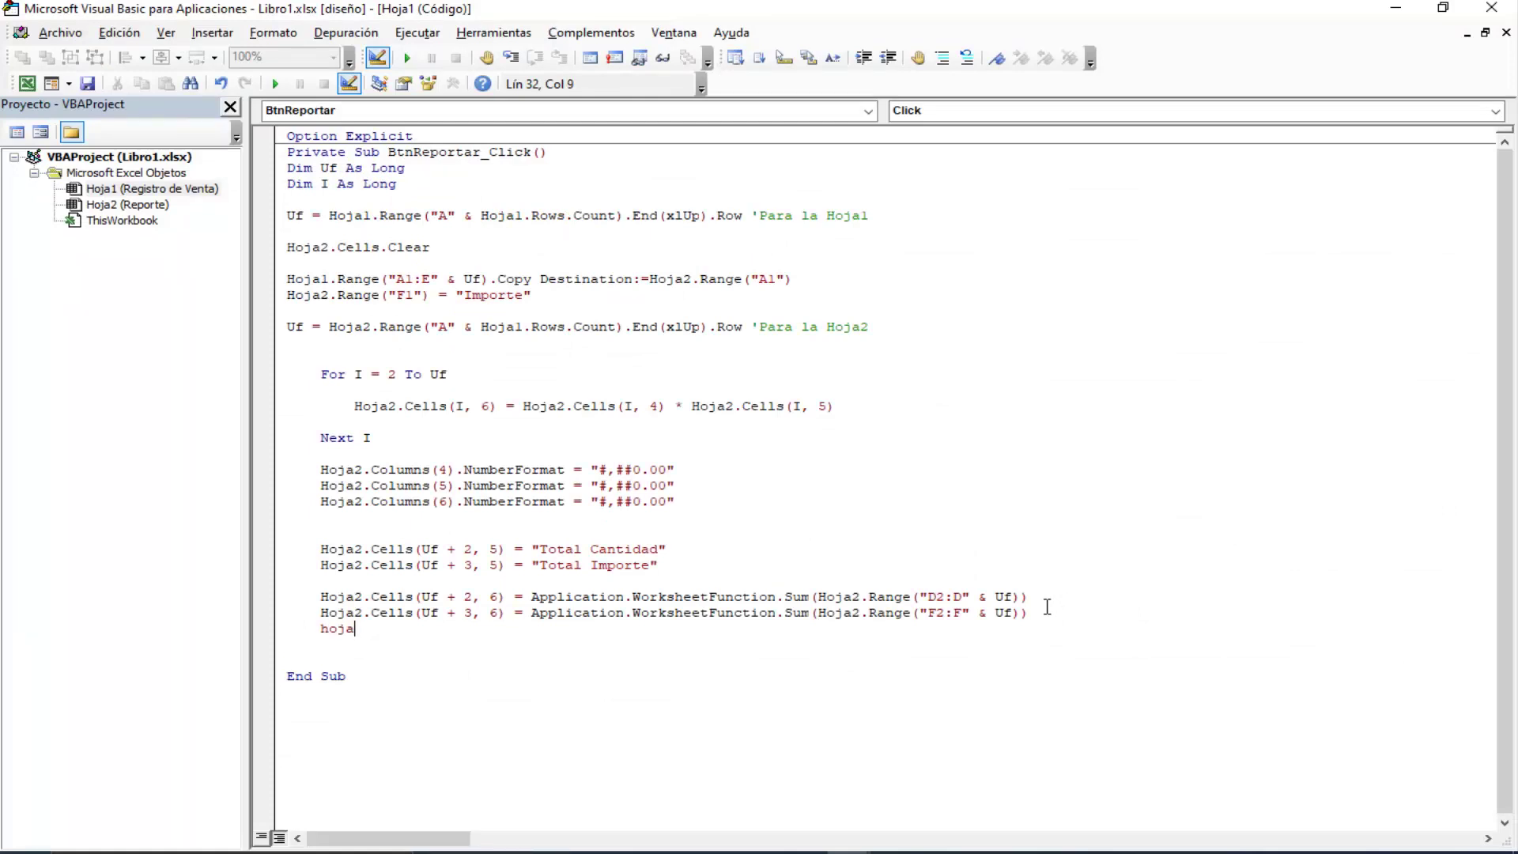
pyautogui.write('2.')
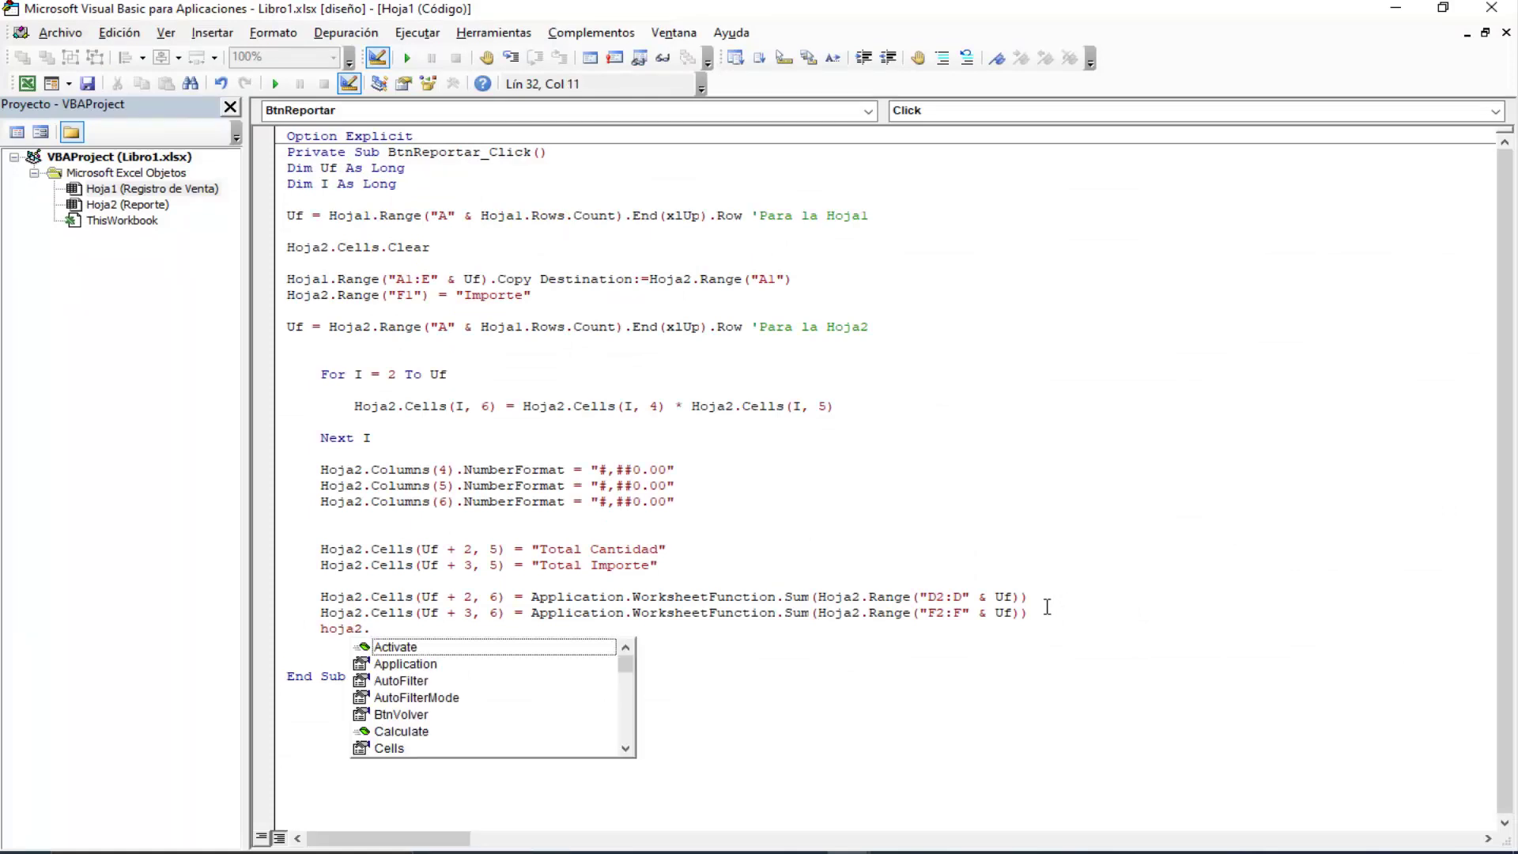
pyautogui.press('BackSpace')
pyautogui.press('BackSpace')
pyautogui.press('BackSpace')
pyautogui.press('BackSpace')
pyautogui.press('Return')
pyautogui.press('Return')
pyautogui.press('Return')
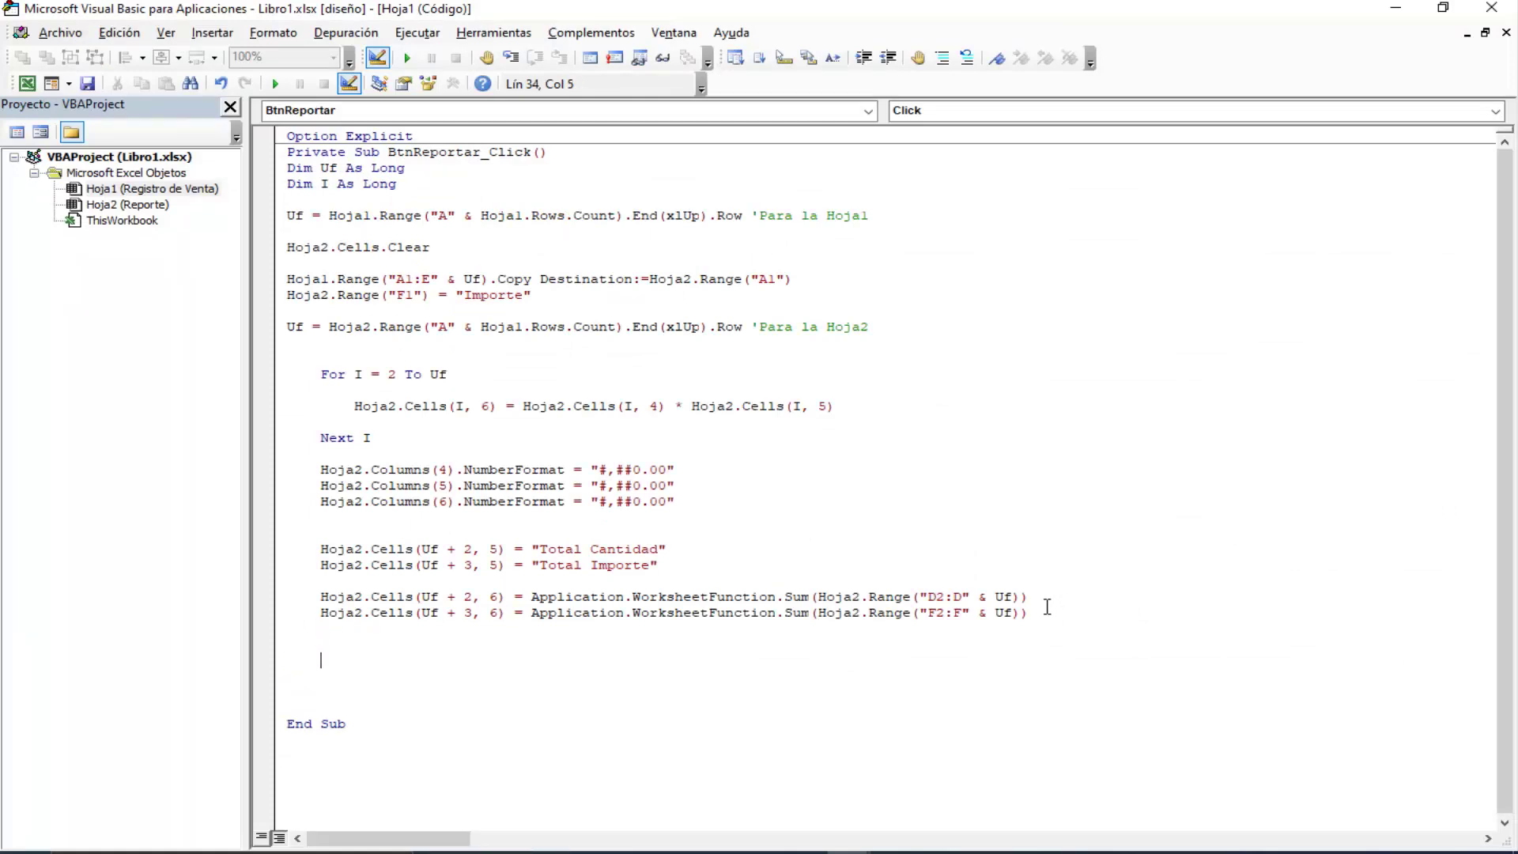
pyautogui.write('wit')
pyautogui.write('ojh')
pyautogui.write('2')
pyautogui.press('Return')
pyautogui.press('Return')
pyautogui.write('en')
pyautogui.press('BackSpace')
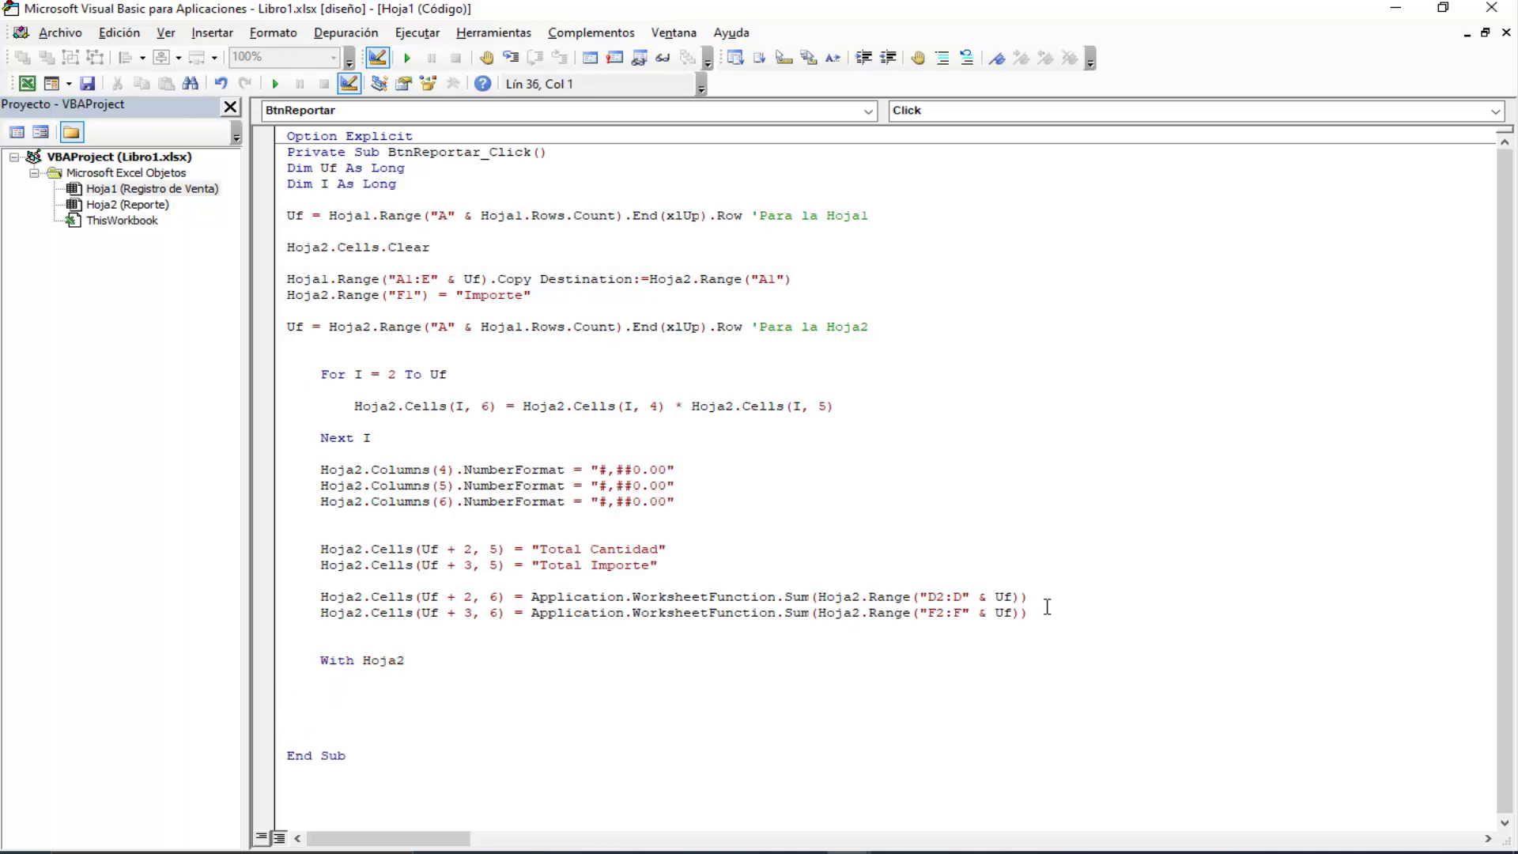
pyautogui.press('BackSpace')
pyautogui.press('BackSpace')
pyautogui.press('BackSpace')
pyautogui.press('BackSpace')
pyautogui.press('BackSpace')
pyautogui.press('BackSpace')
pyautogui.press('BackSpace')
pyautogui.press('BackSpace')
pyautogui.press('BackSpace')
pyautogui.press('BackSpace')
pyautogui.press('BackSpace')
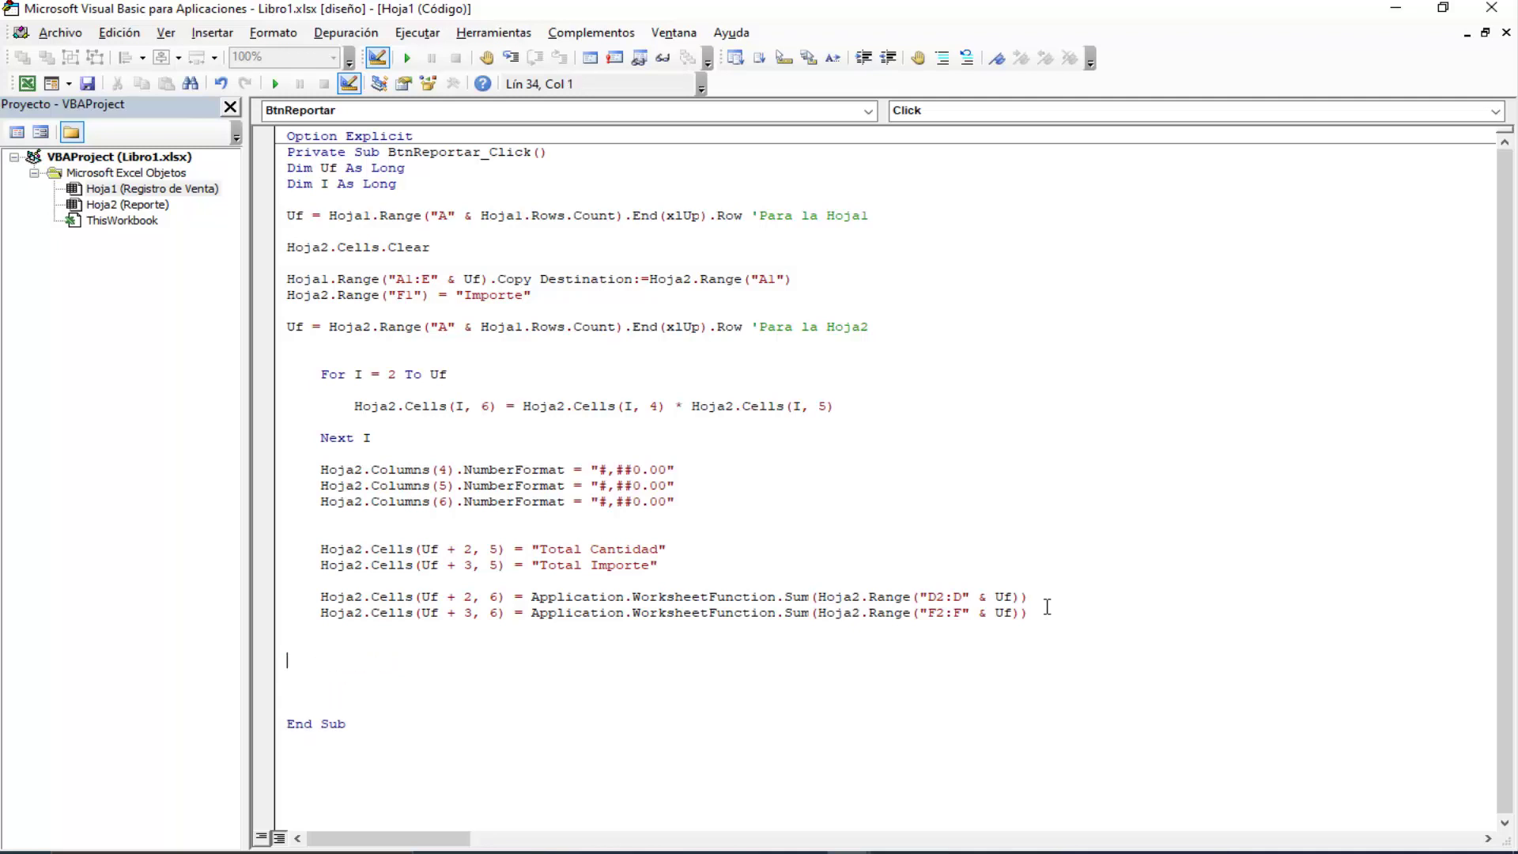
# Step: Add blank lines after Next I and start typing the With Hoja2 statement
pyautogui.press('Up')
pyautogui.press('Up')
pyautogui.press('Up')
pyautogui.press('Up')
pyautogui.press('Up')
pyautogui.press('Up')
pyautogui.press('Return')
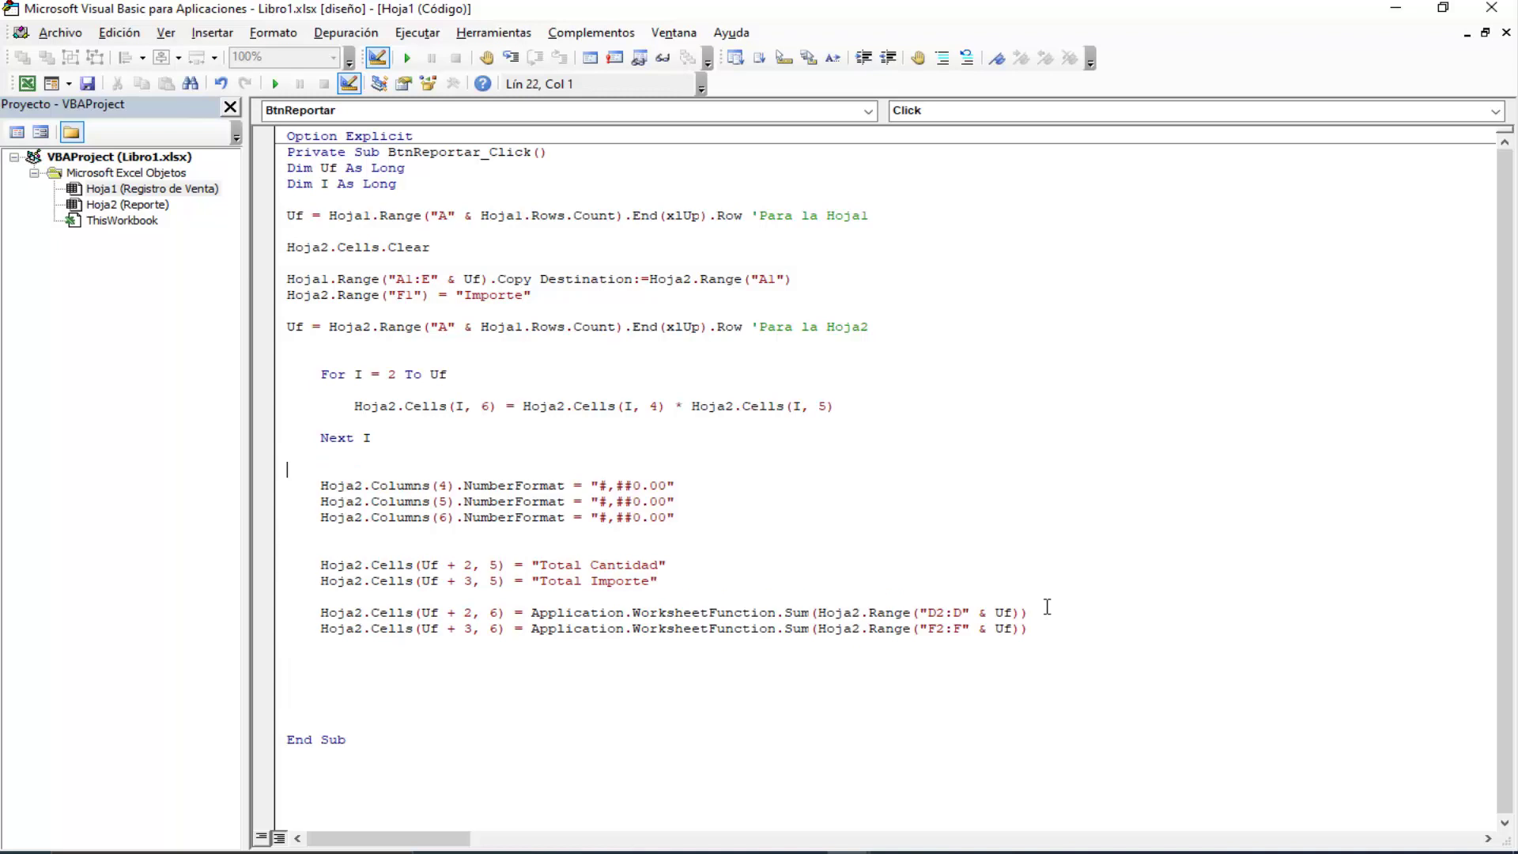
pyautogui.press('Return')
pyautogui.press('Return')
pyautogui.press('Up')
pyautogui.write('it')
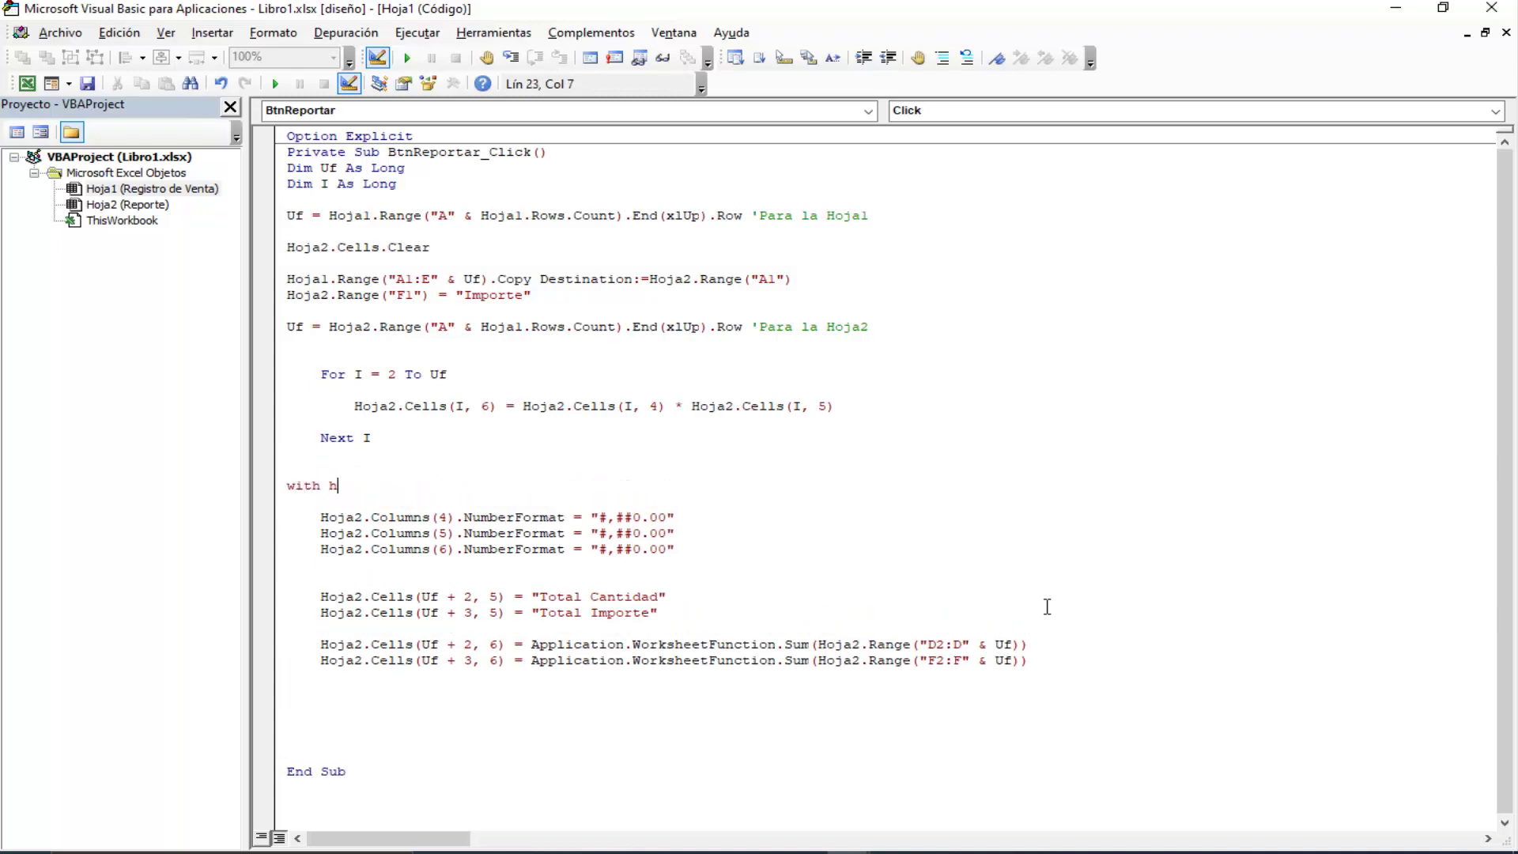
pyautogui.write('oja')
pyautogui.write('ewit')
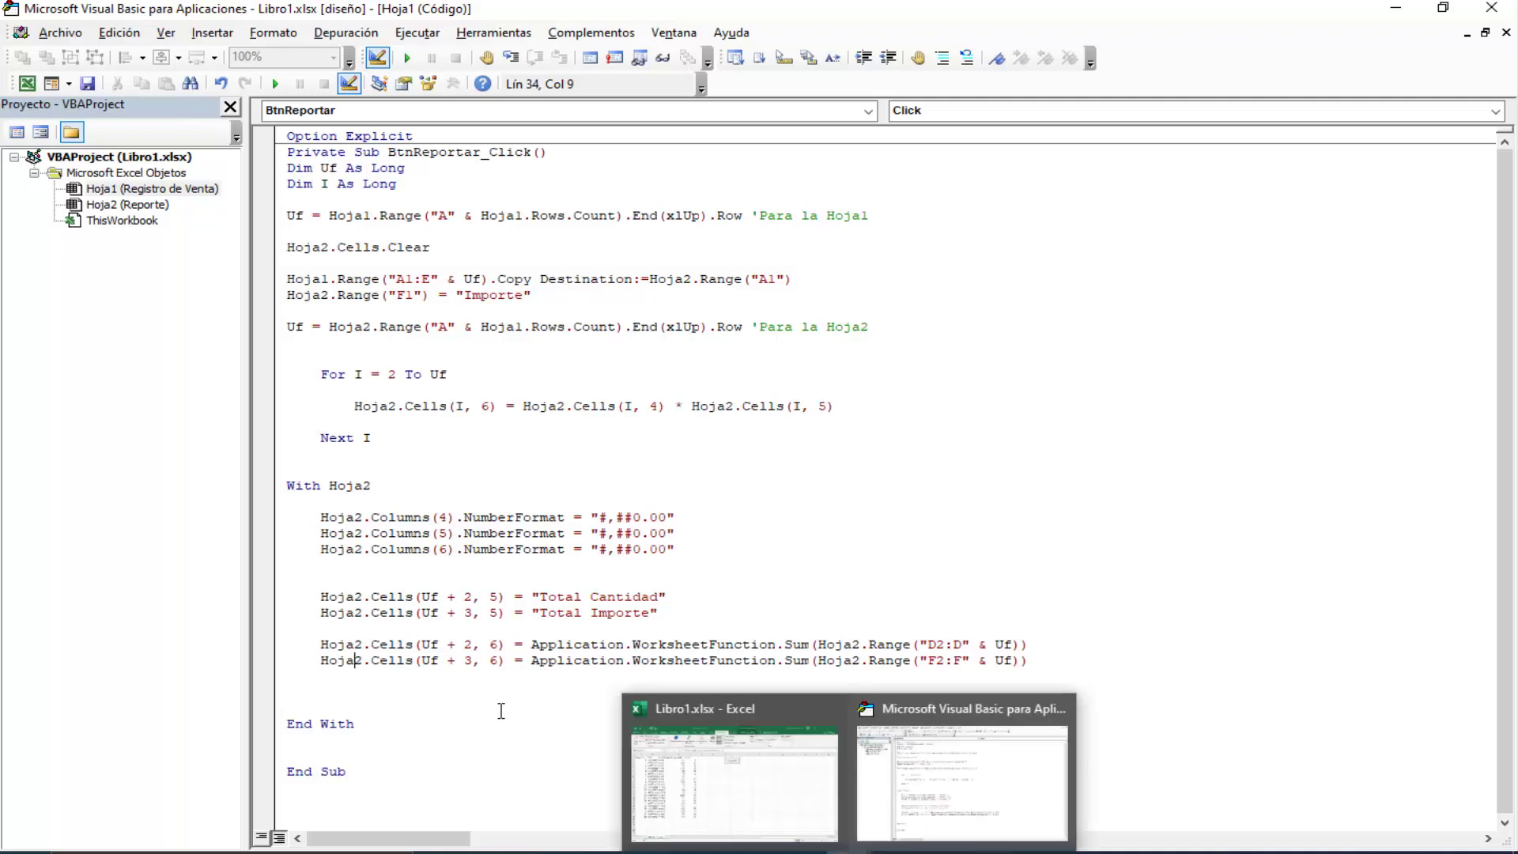
# Step: Remove the redundant Hoja2 prefix from the column format lines in the With block
pyautogui.doubleClick(341, 519)
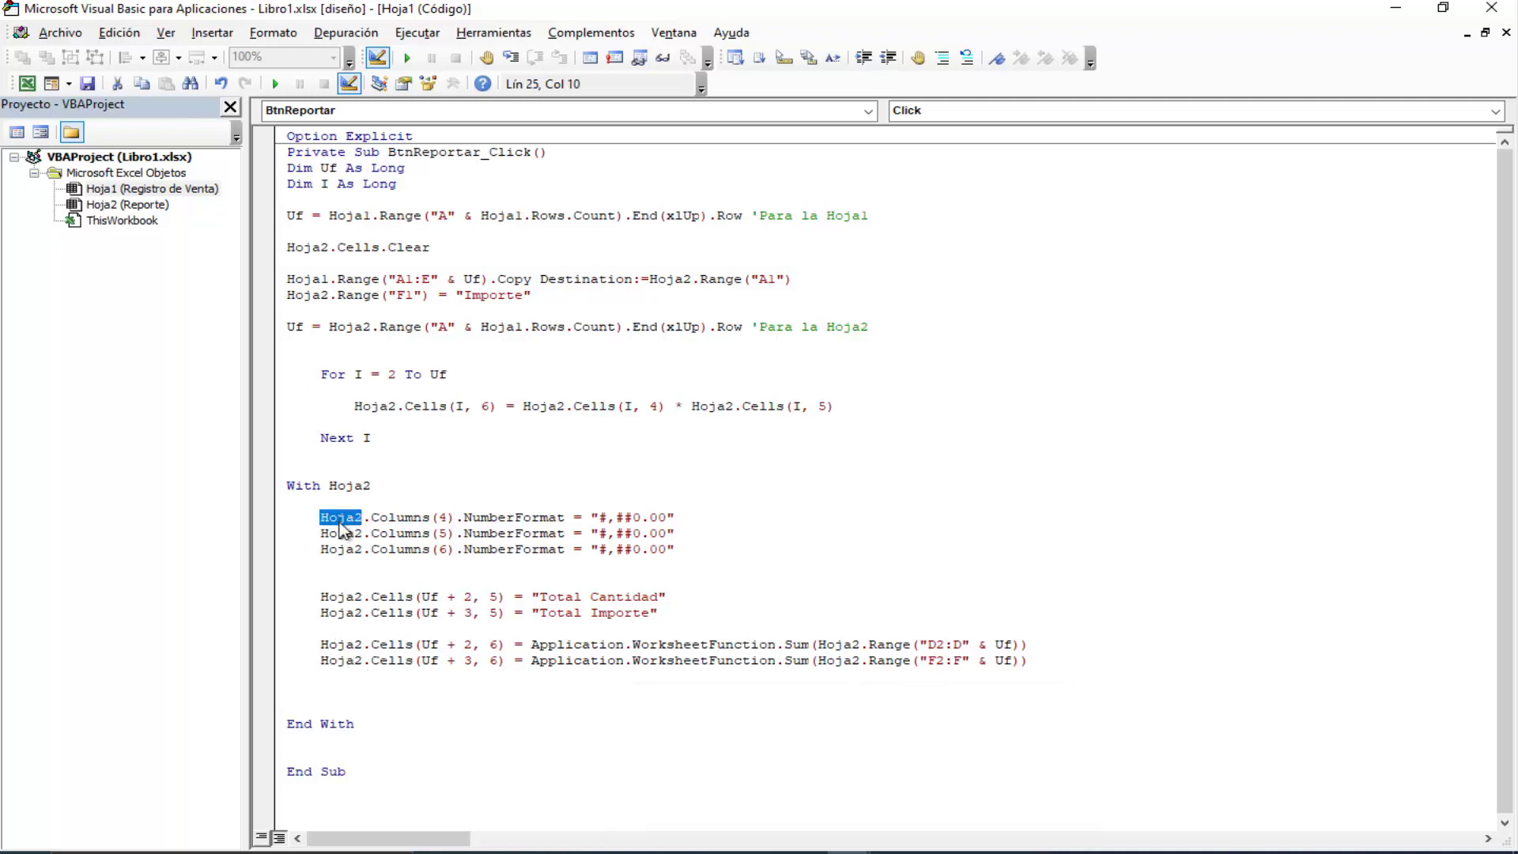
pyautogui.press('BackSpace')
pyautogui.press('BackSpace')
pyautogui.press('BackSpace')
pyautogui.click(339, 535)
pyautogui.press('BackSpace')
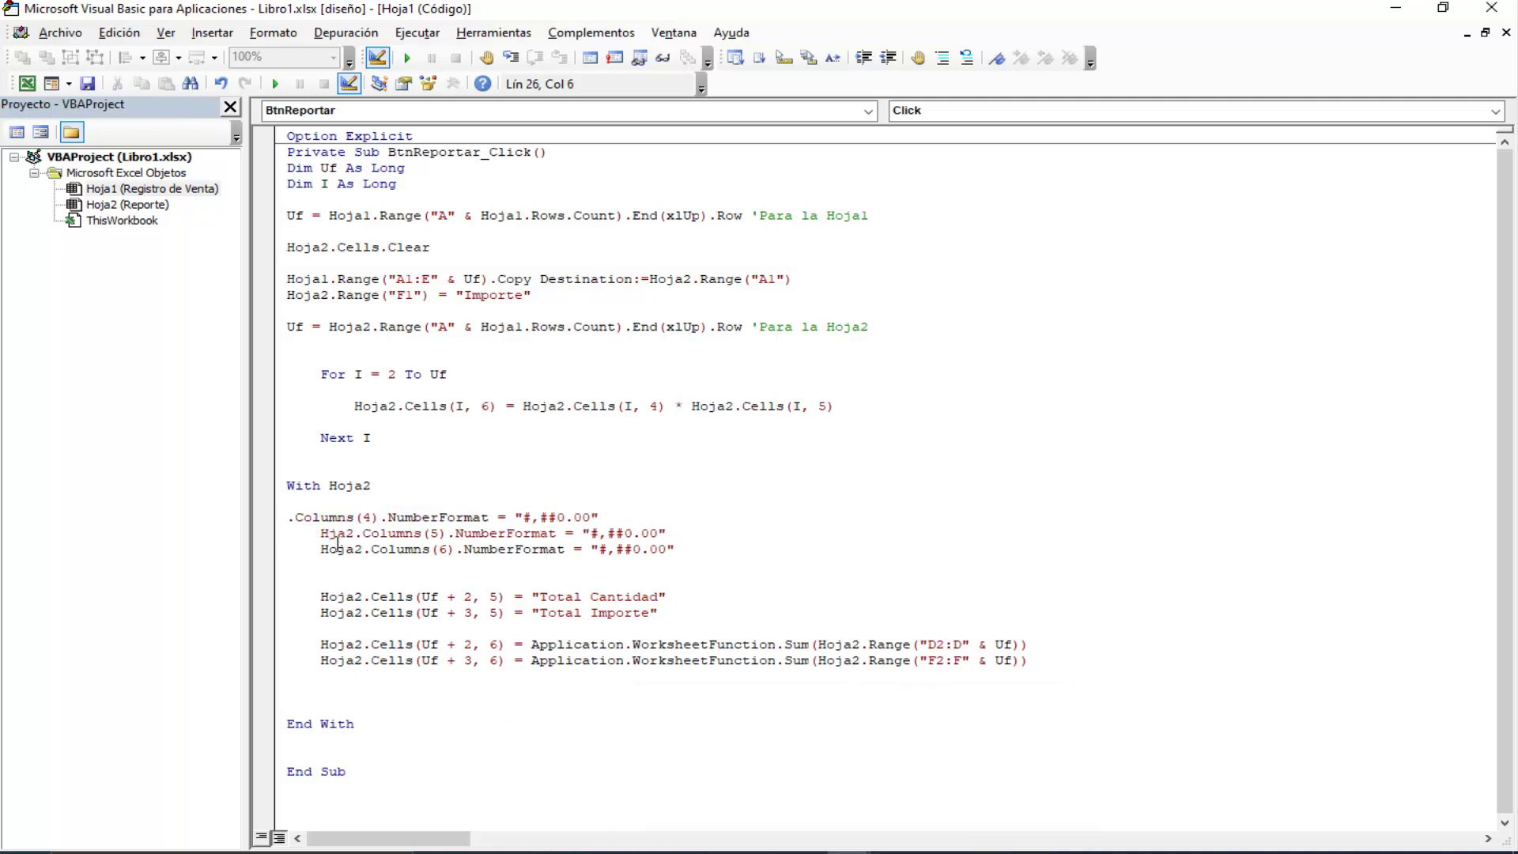
pyautogui.doubleClick(338, 549)
pyautogui.press('BackSpace')
pyautogui.doubleClick(336, 534)
pyautogui.press('BackSpace')
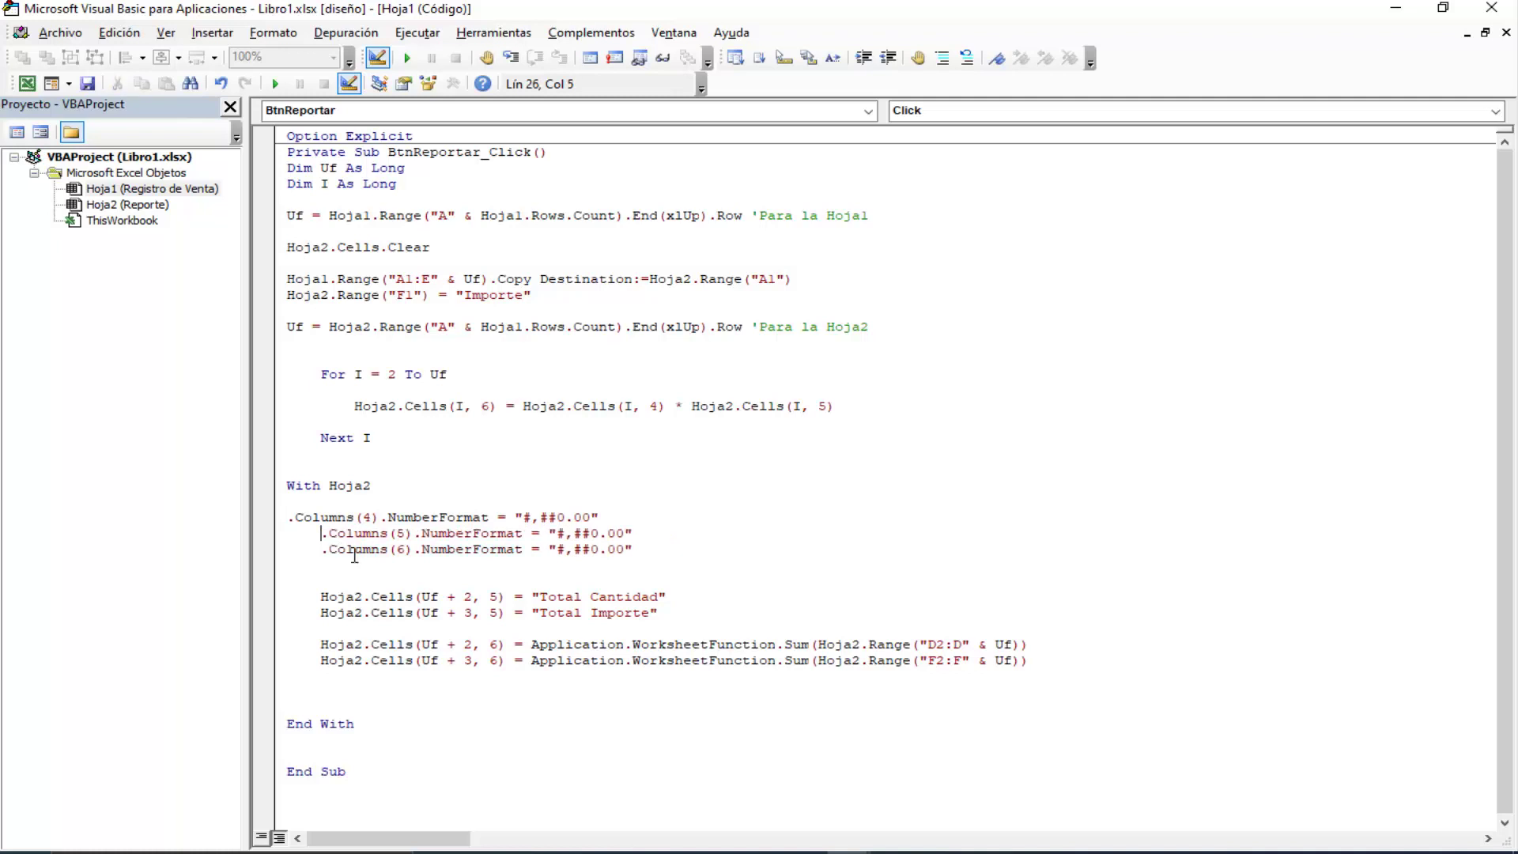
# Step: Strip Hoja2 from the Total Cantidad, Total Importe and Sum lines, including inside both Sum() calls
pyautogui.doubleClick(346, 598)
pyautogui.press('BackSpace')
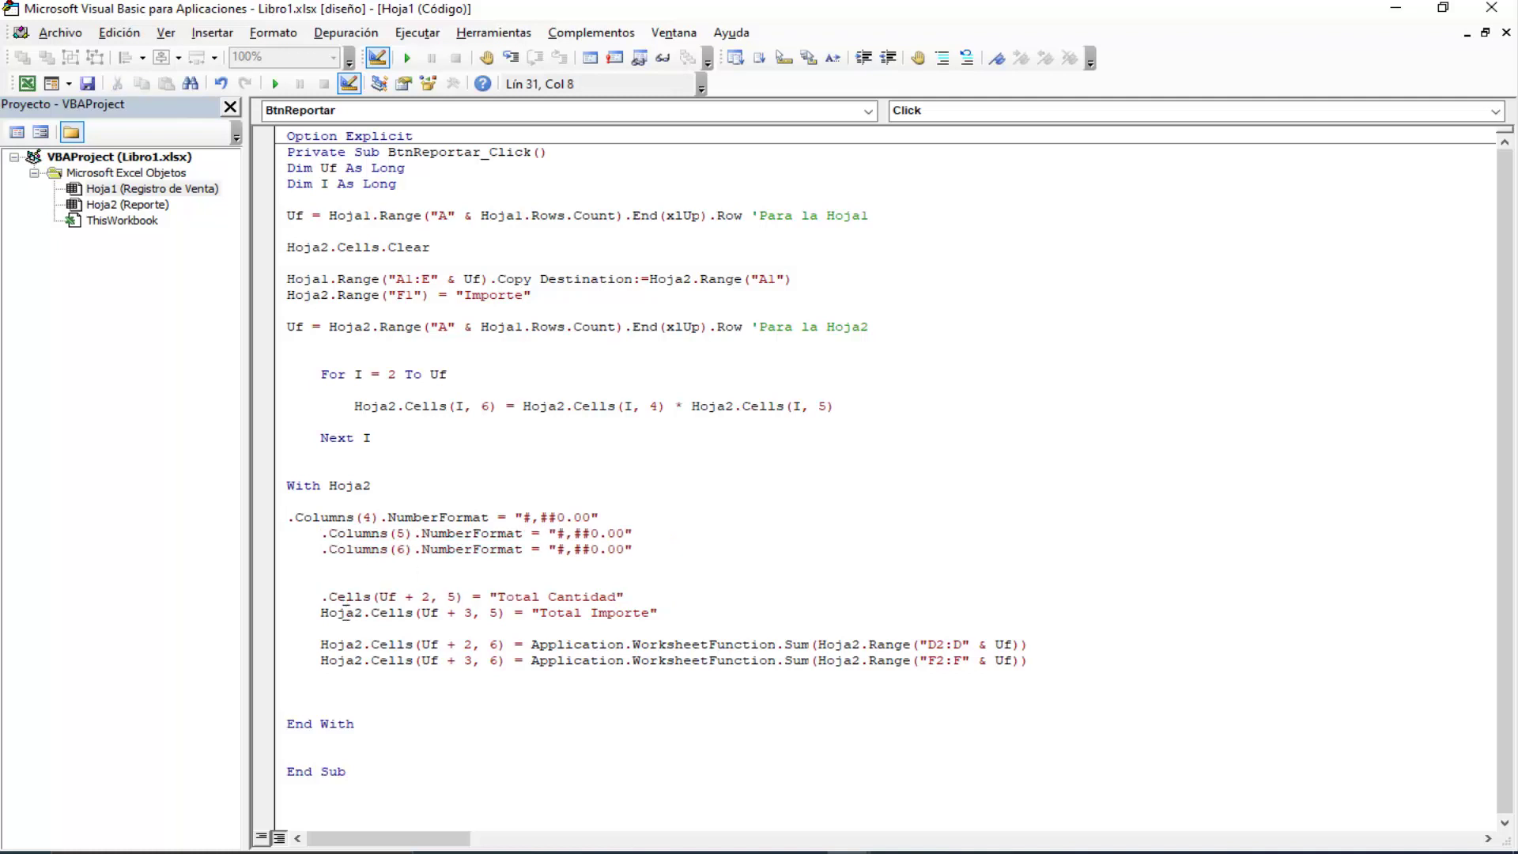
pyautogui.doubleClick(346, 613)
pyautogui.press('BackSpace')
pyautogui.doubleClick(341, 644)
pyautogui.press('BackSpace')
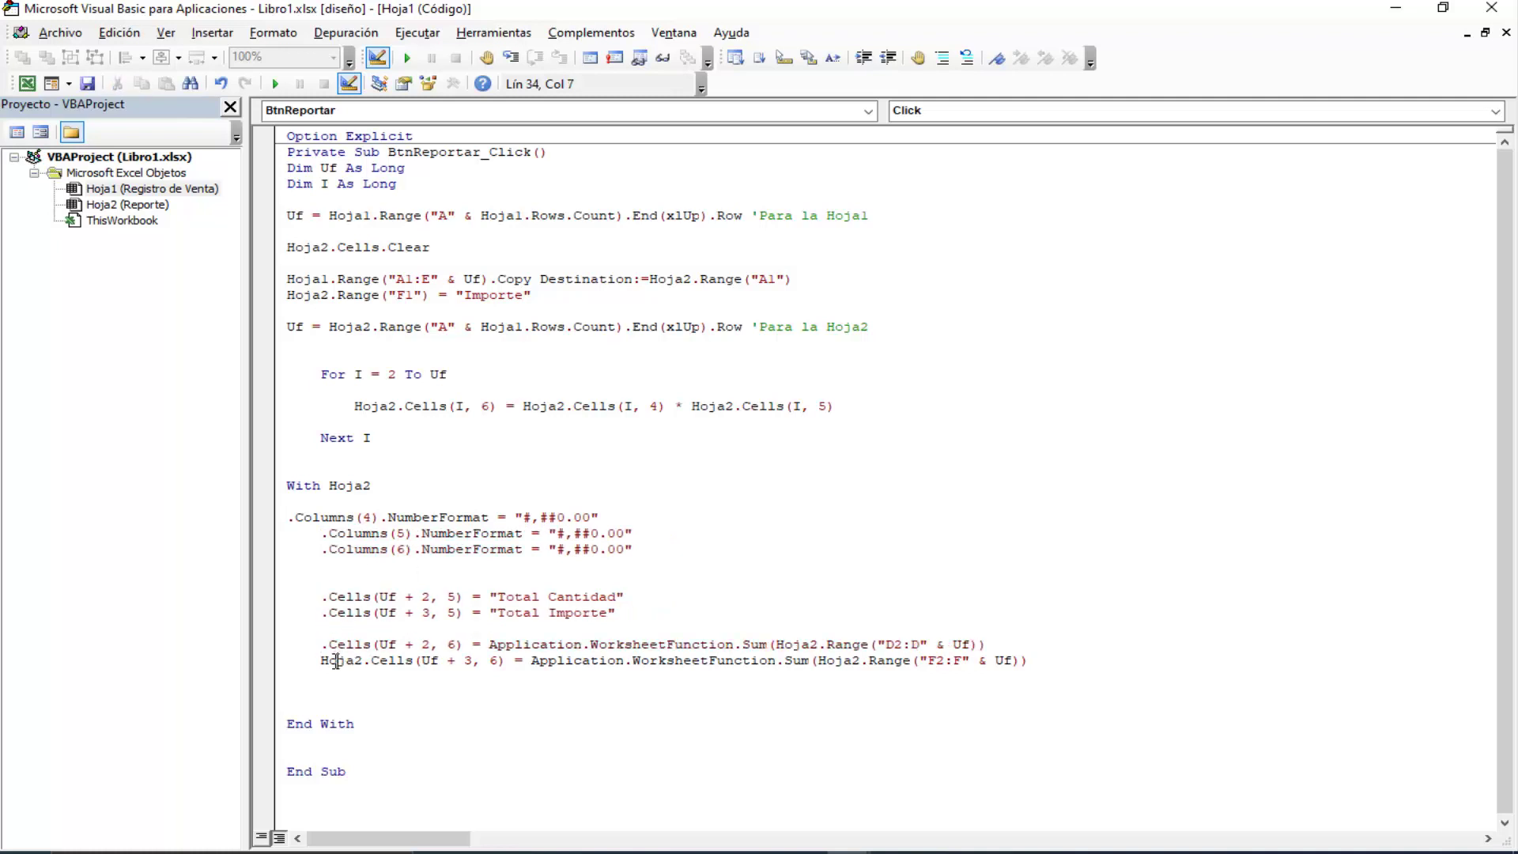
pyautogui.doubleClick(338, 660)
pyautogui.press('BackSpace')
pyautogui.doubleClick(787, 644)
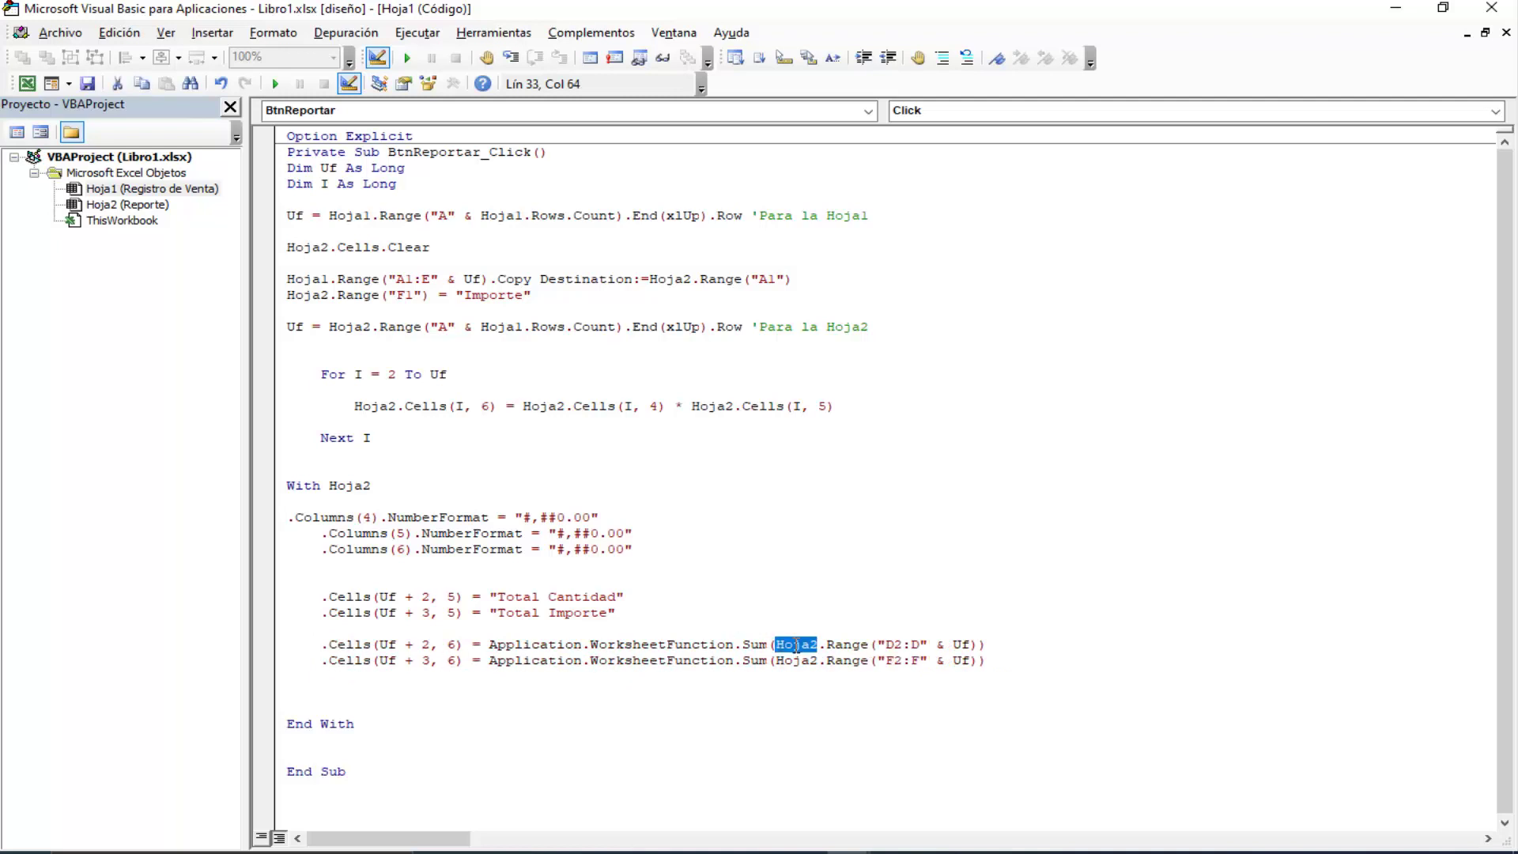
pyautogui.press('BackSpace')
pyautogui.doubleClick(795, 660)
pyautogui.press('BackSpace')
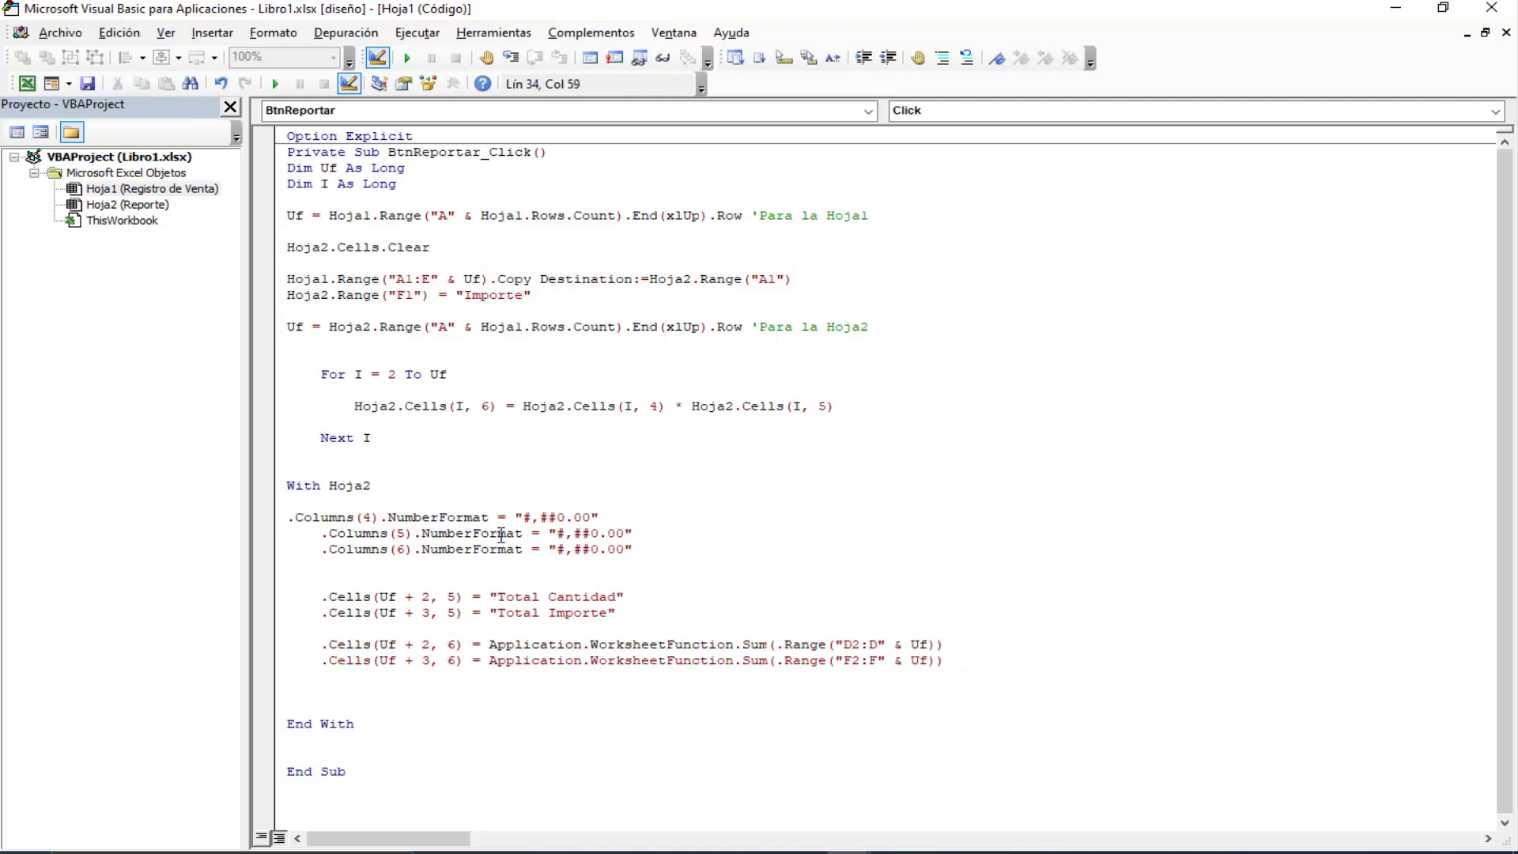
# Step: Indent the .Columns(4) line and add .Activate before End With
pyautogui.click(297, 519)
pyautogui.press('Tab')
pyautogui.press('Down')
pyautogui.press('Down')
pyautogui.press('Down')
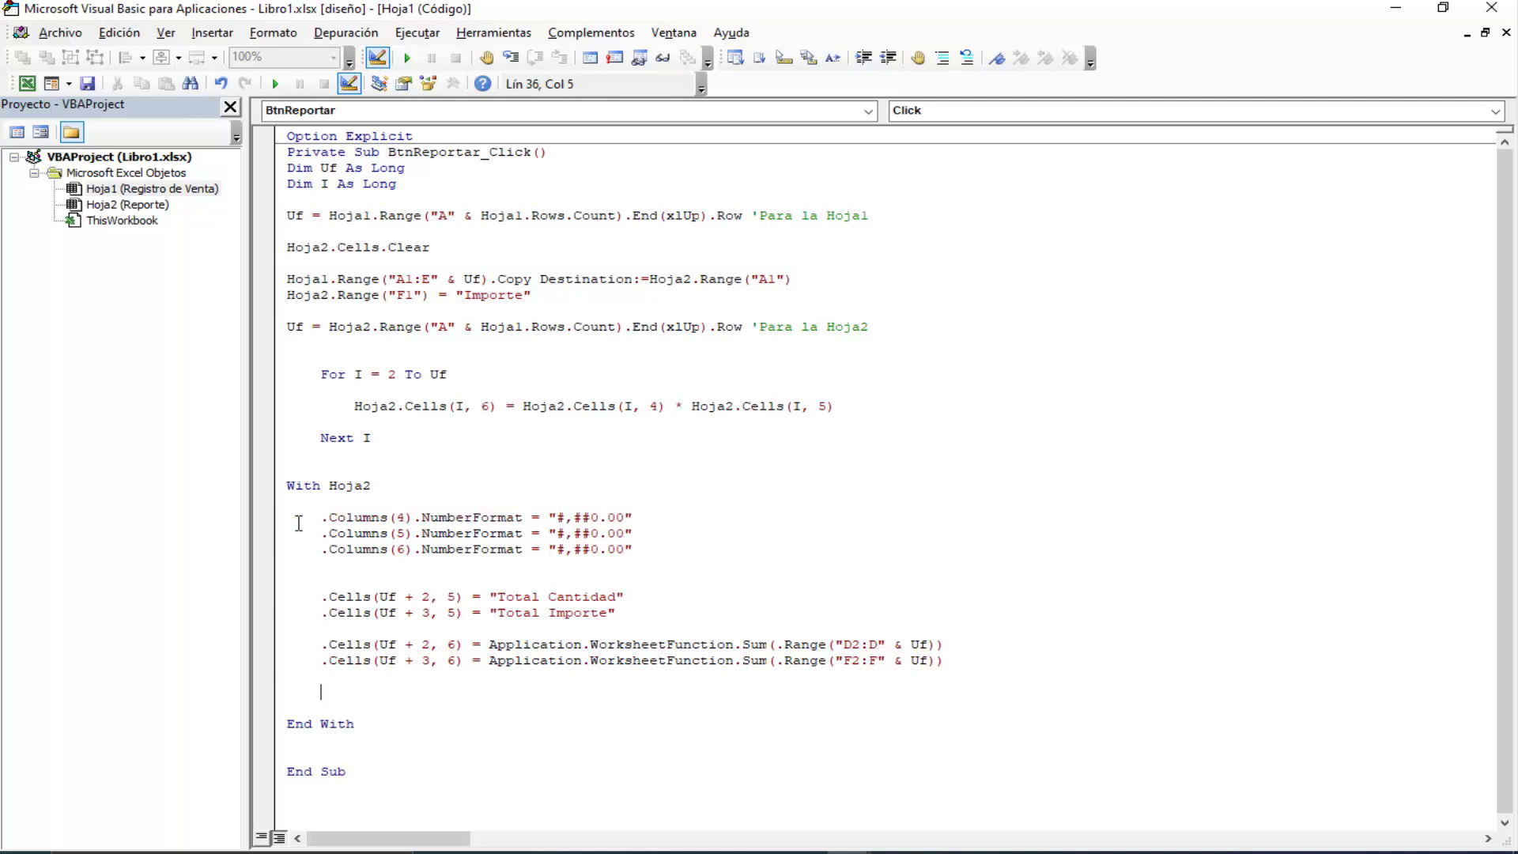
pyautogui.write('.ac')
pyautogui.press('Return')
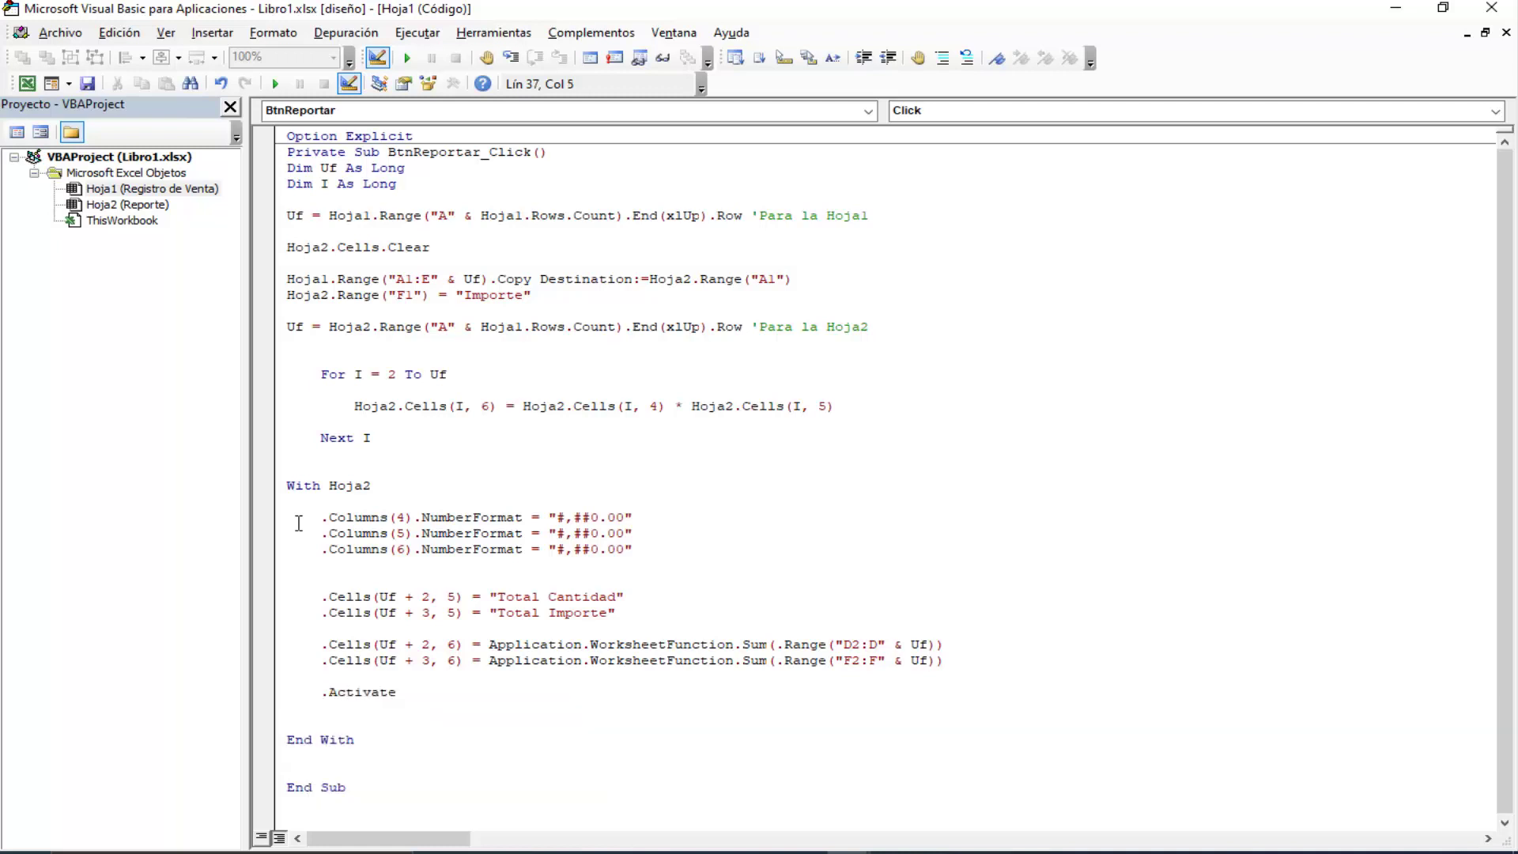
# Step: Add .Visible = xlSheetVisible and .Select, then tidy the blank lines
pyautogui.write('.vis')
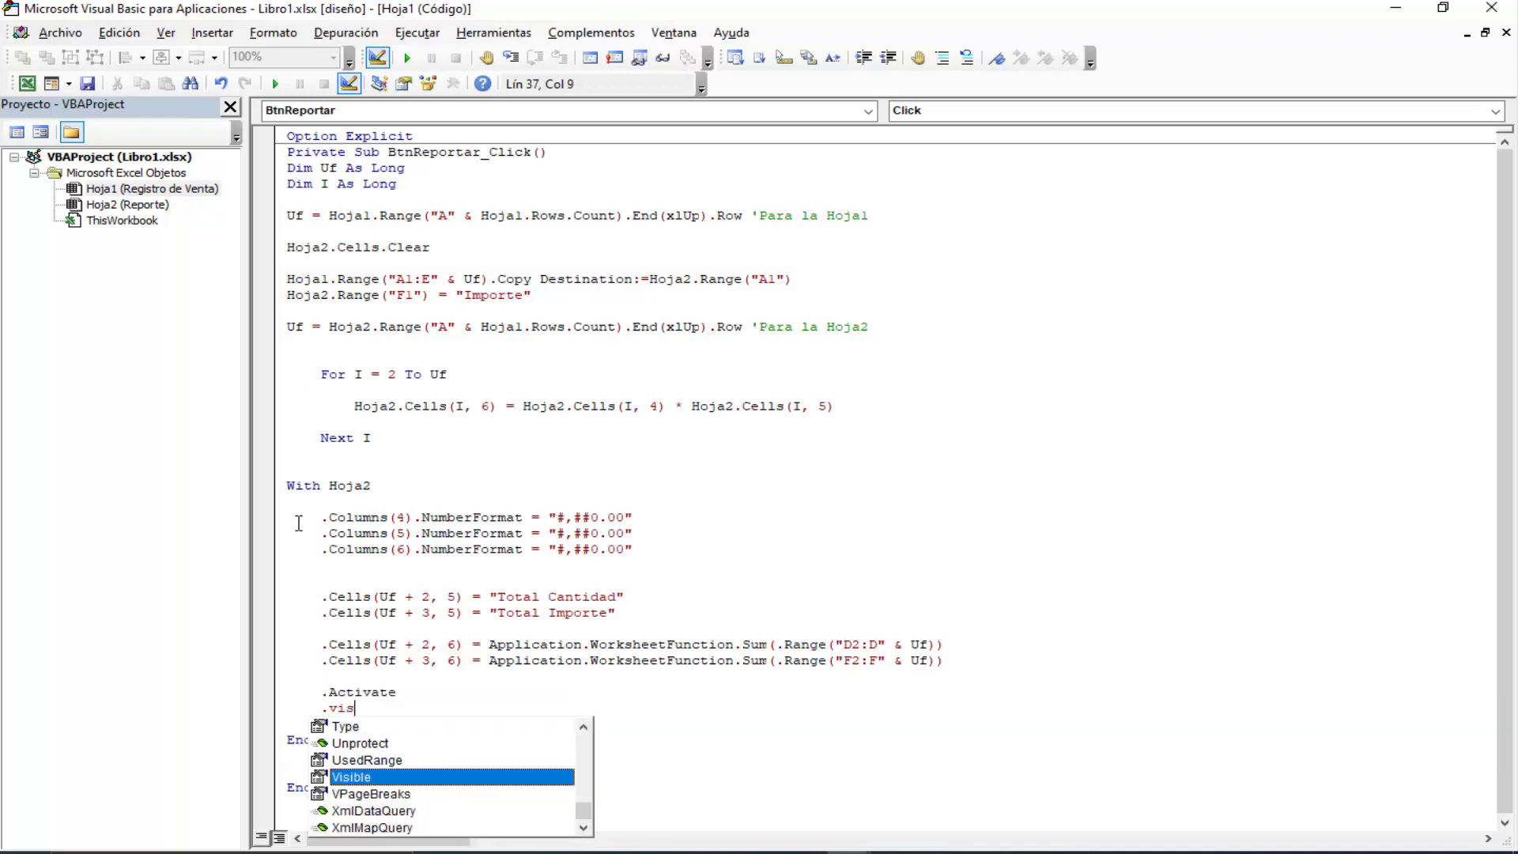
pyautogui.press('Tab')
pyautogui.write('=')
pyautogui.press('Down')
pyautogui.press('Down')
pyautogui.press('Tab')
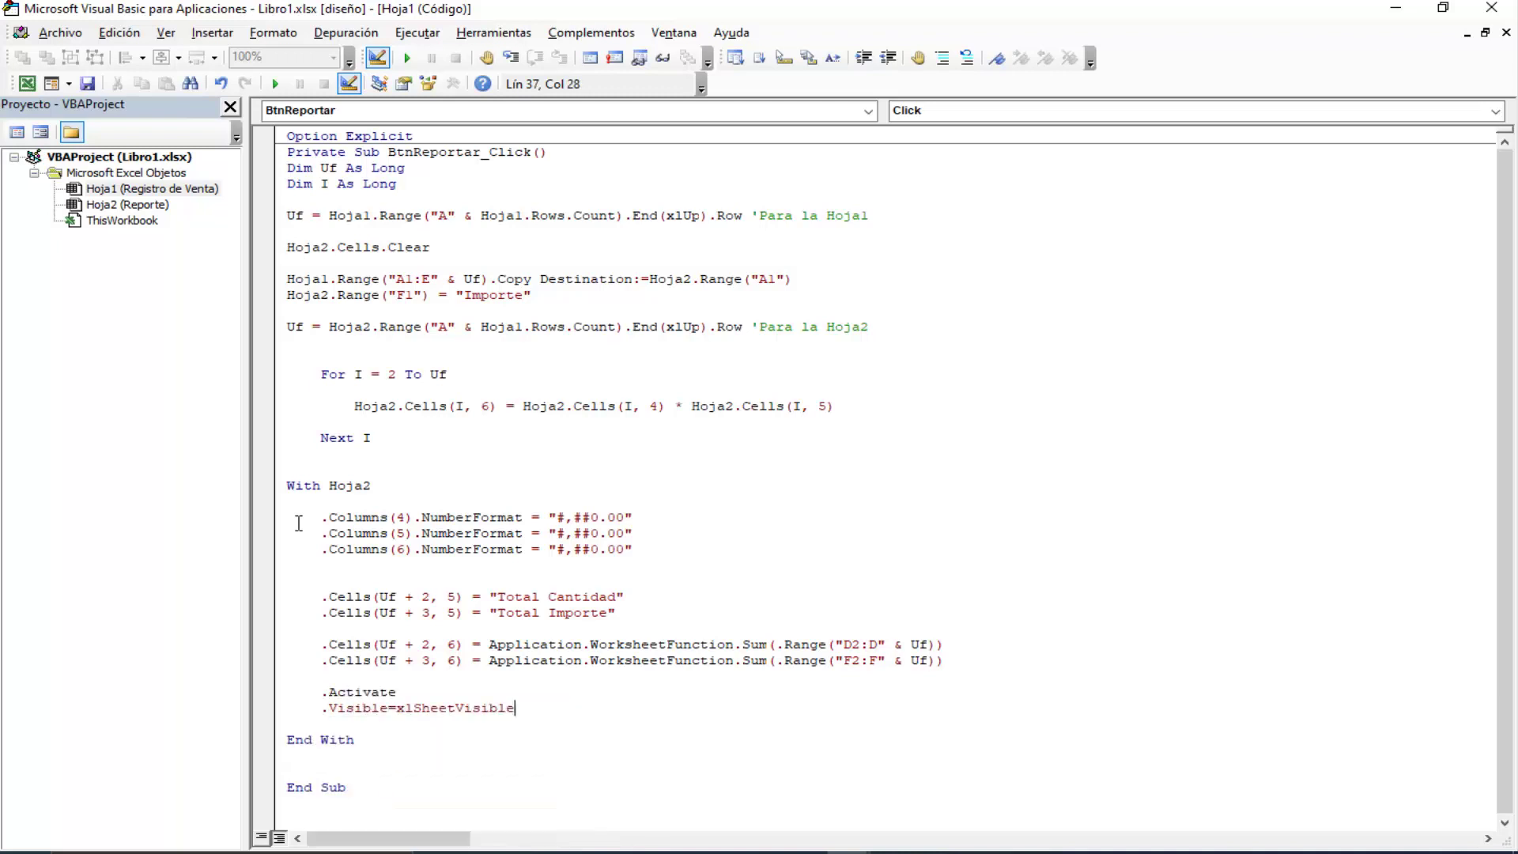
pyautogui.press('Return')
pyautogui.write('.se')
pyautogui.press('Tab')
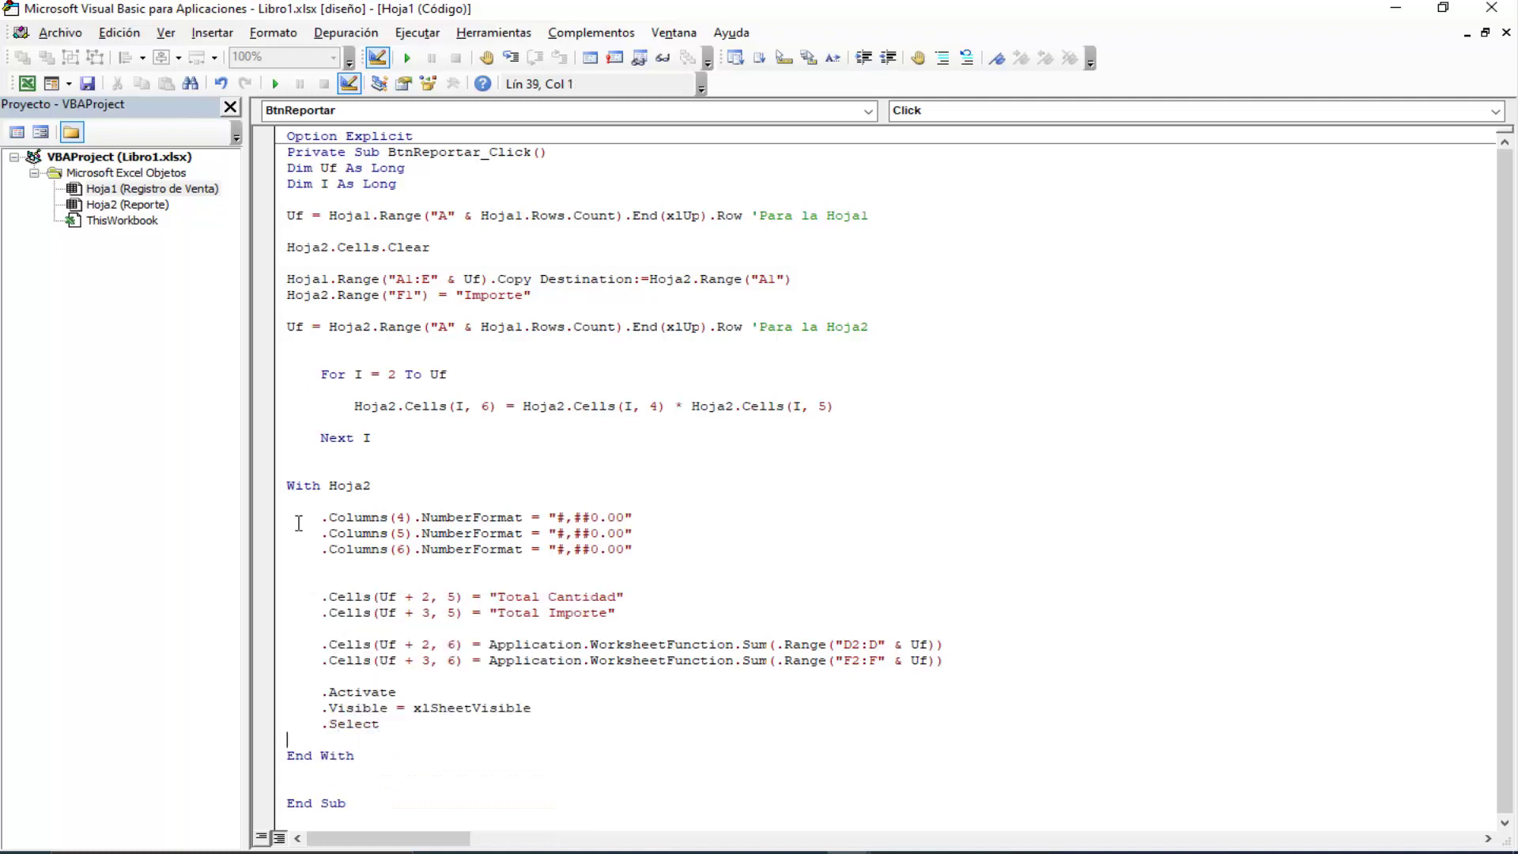
pyautogui.press('Down')
pyautogui.press('Down')
pyautogui.press('Down')
pyautogui.press('Down')
pyautogui.hotkey('ctrl', 'z')
pyautogui.press('Down')
pyautogui.press('Down')
pyautogui.press('Down')
pyautogui.press('Down')
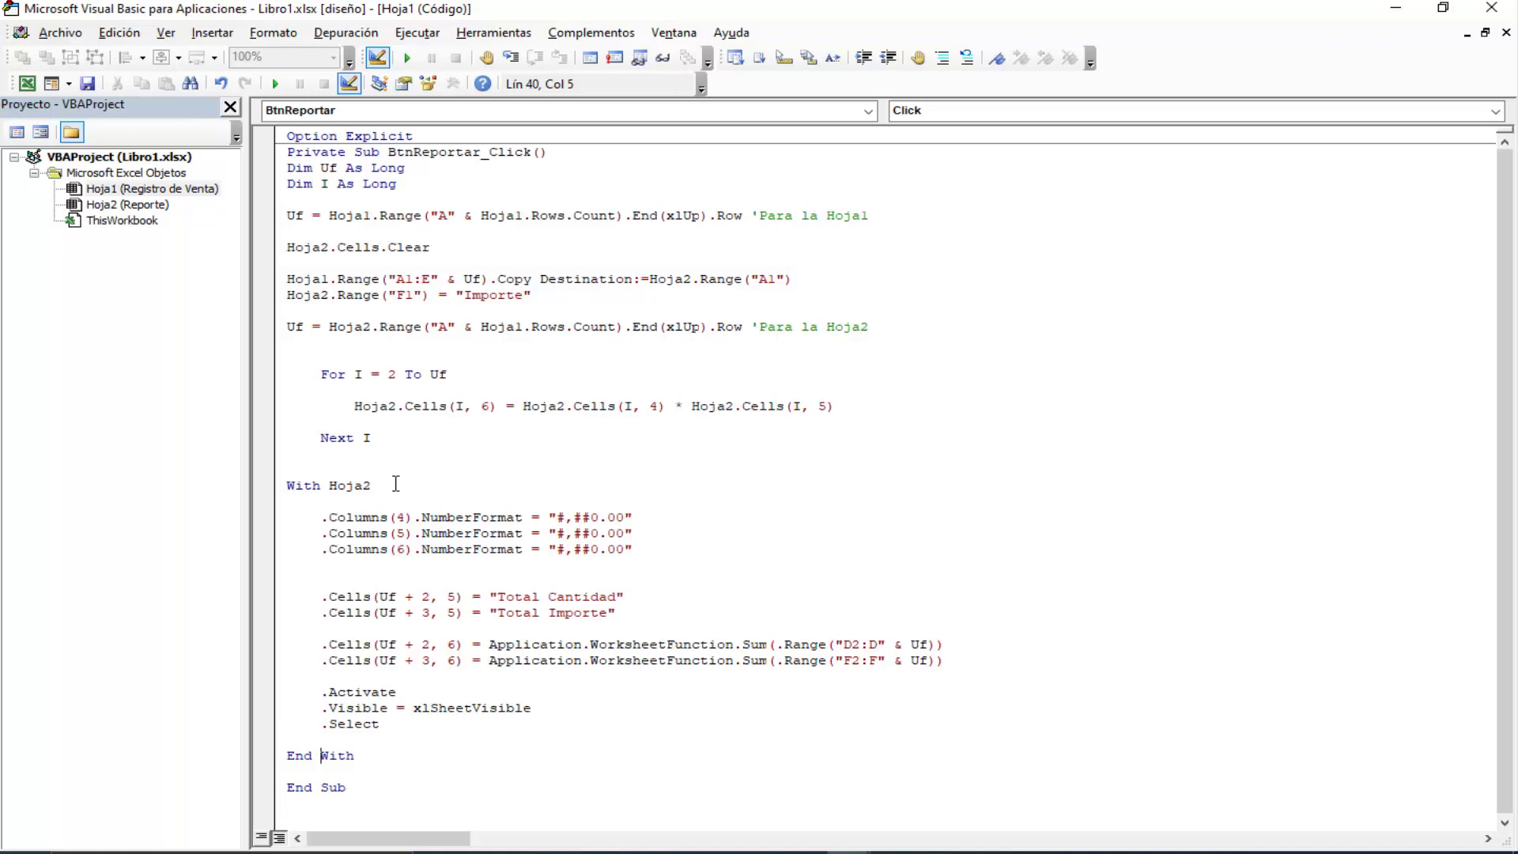
pyautogui.press('BackSpace')
pyautogui.press('BackSpace')
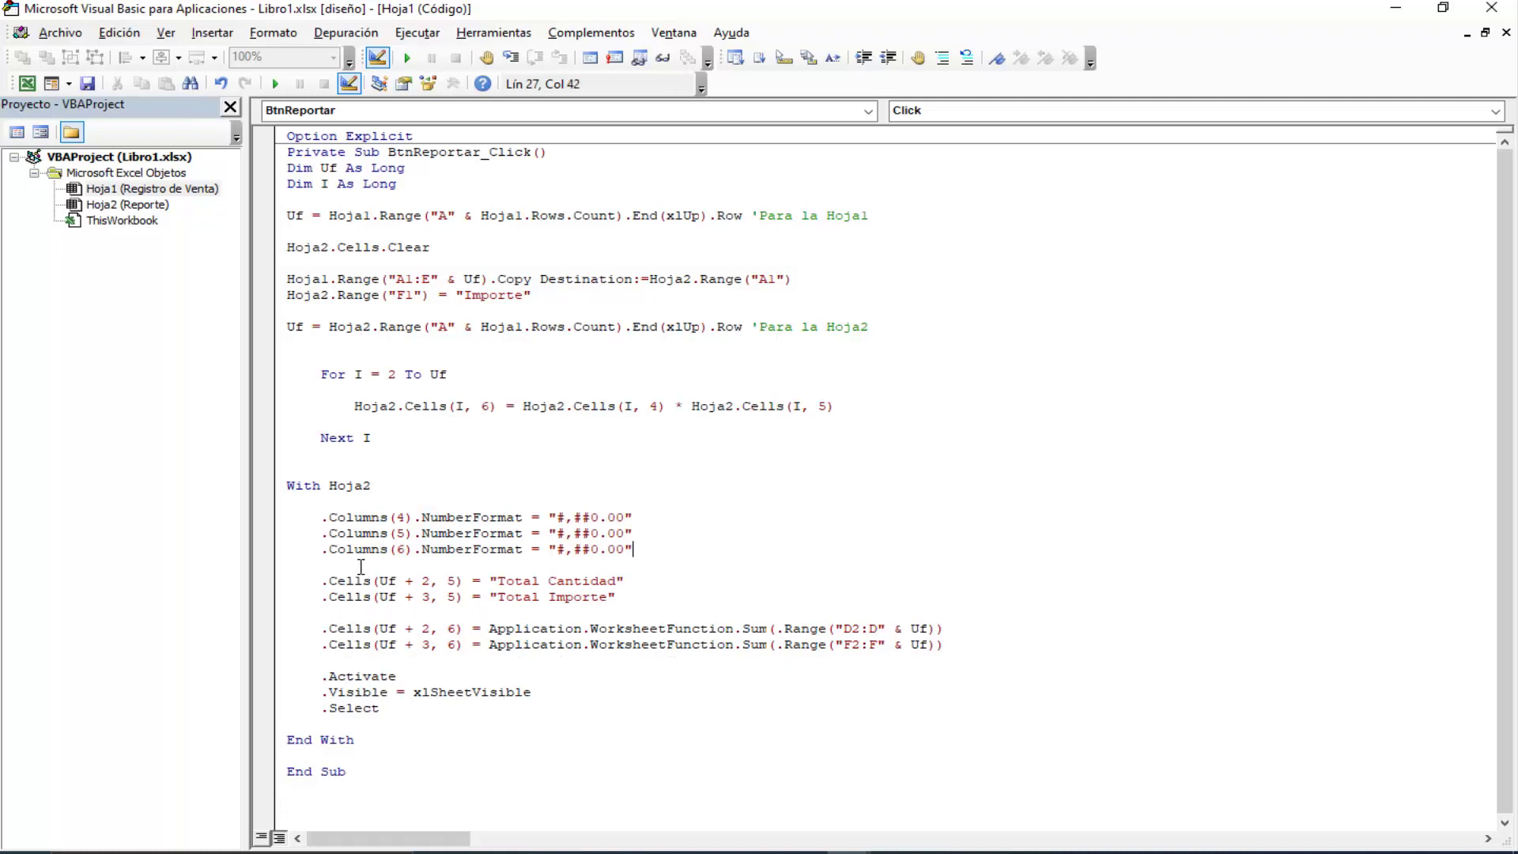
# Step: Place the VBA window beside Excel and F8-step BtnReportar_Click through the clearing, copy and Importe loop
pyautogui.click(515, 405)
pyautogui.moveTo(526, 20); pyautogui.dragTo(1119, 49)
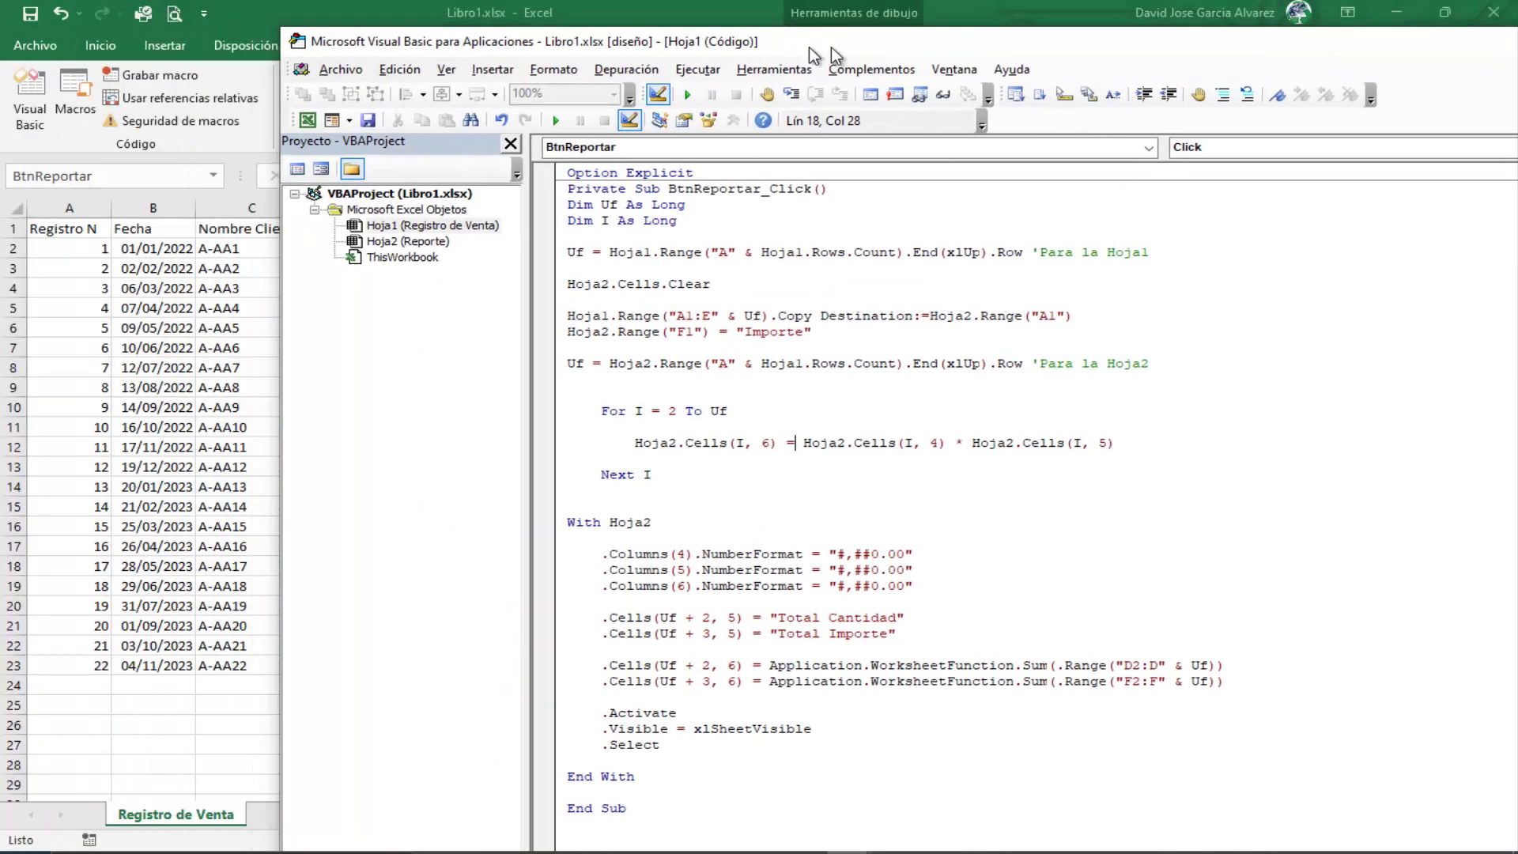
pyautogui.click(1043, 354)
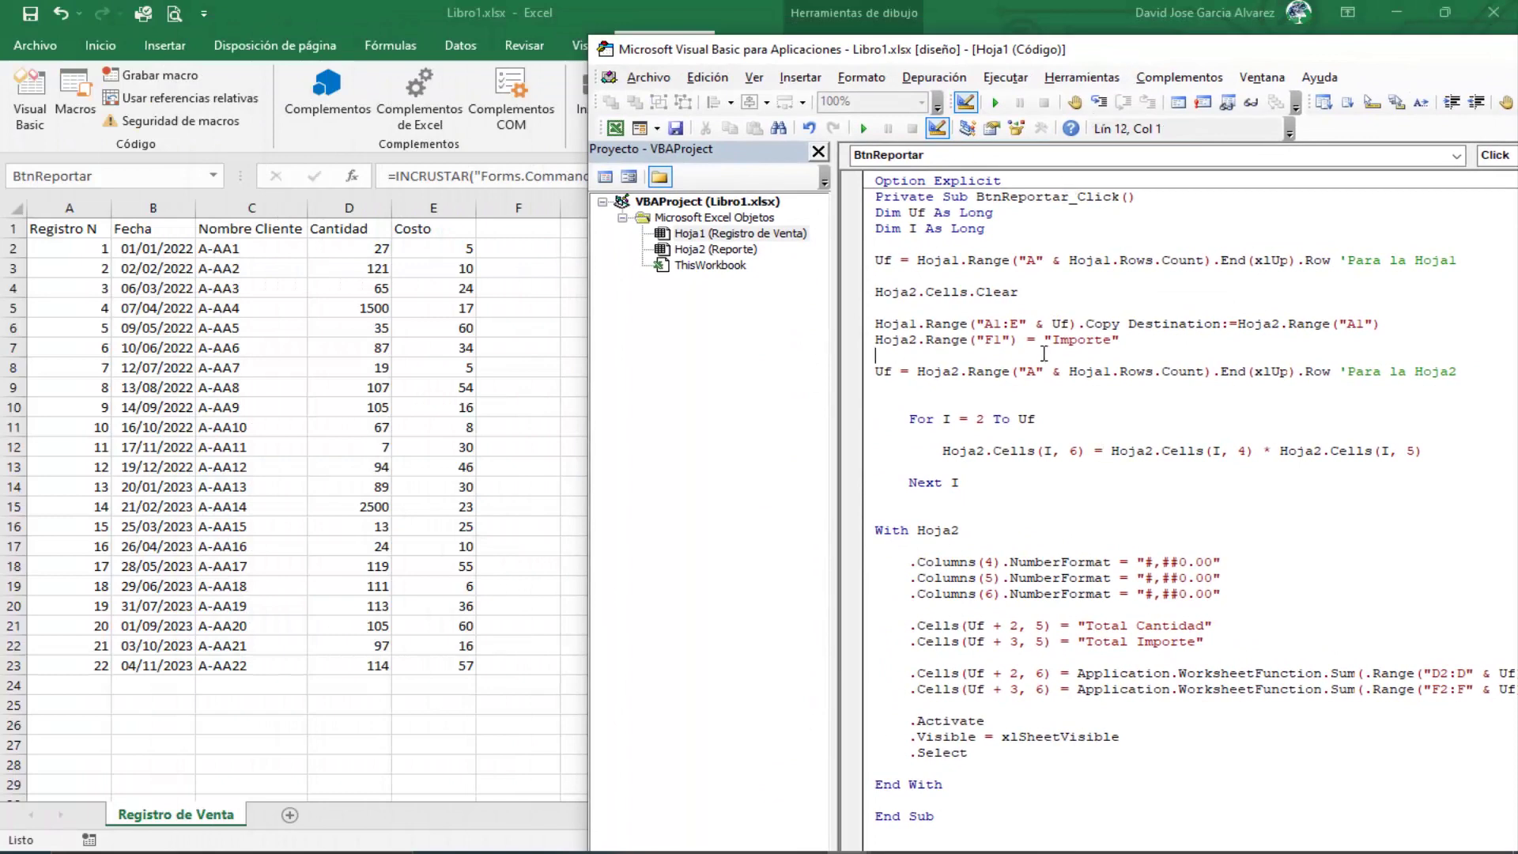
pyautogui.press('F8')
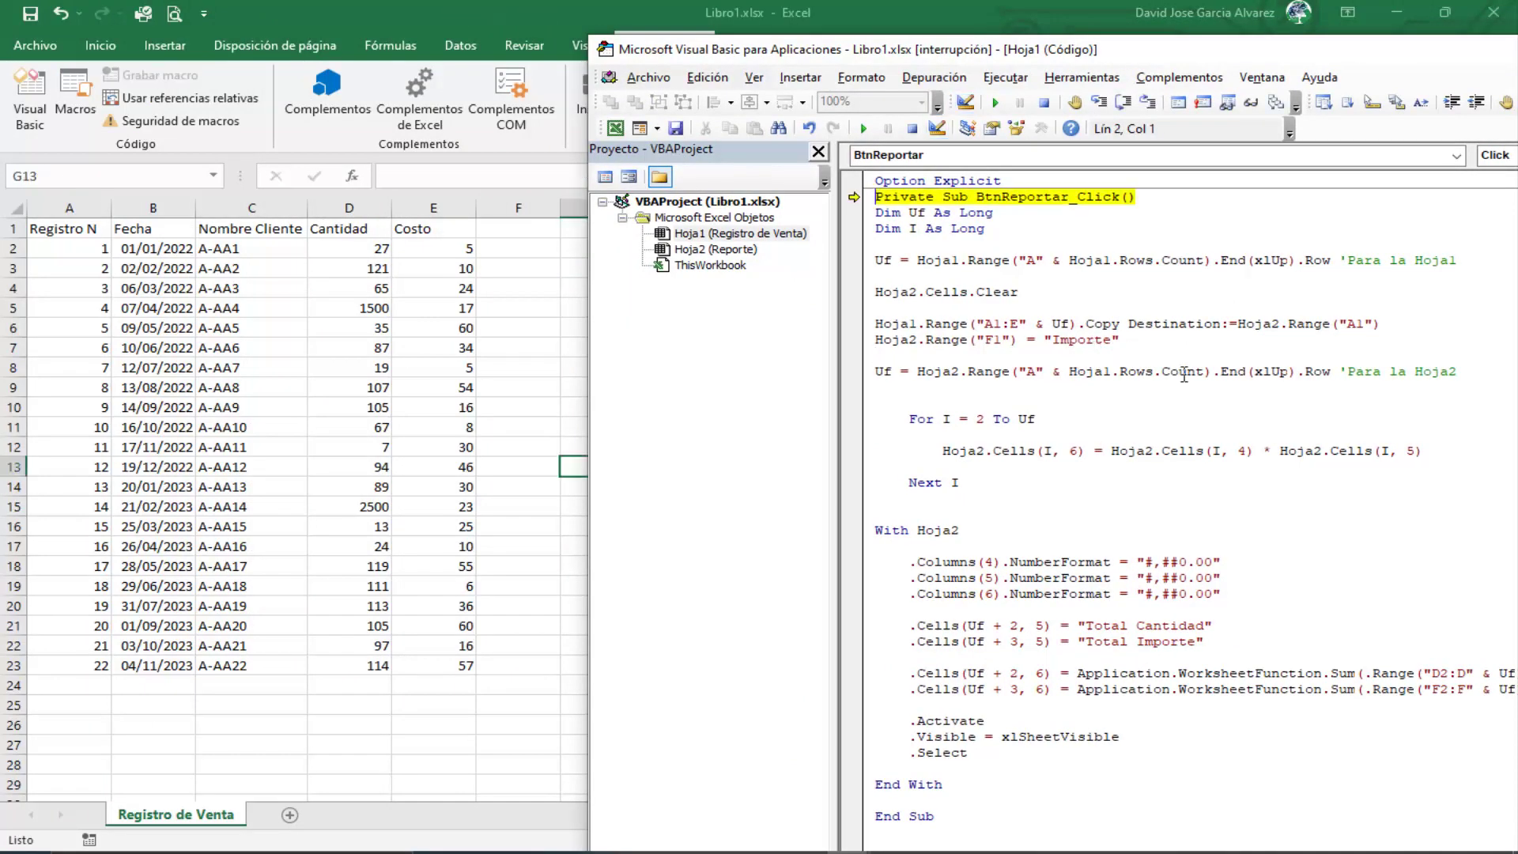
pyautogui.press('F8')
pyautogui.press('F8')
pyautogui.press('F8')
pyautogui.press('F8')
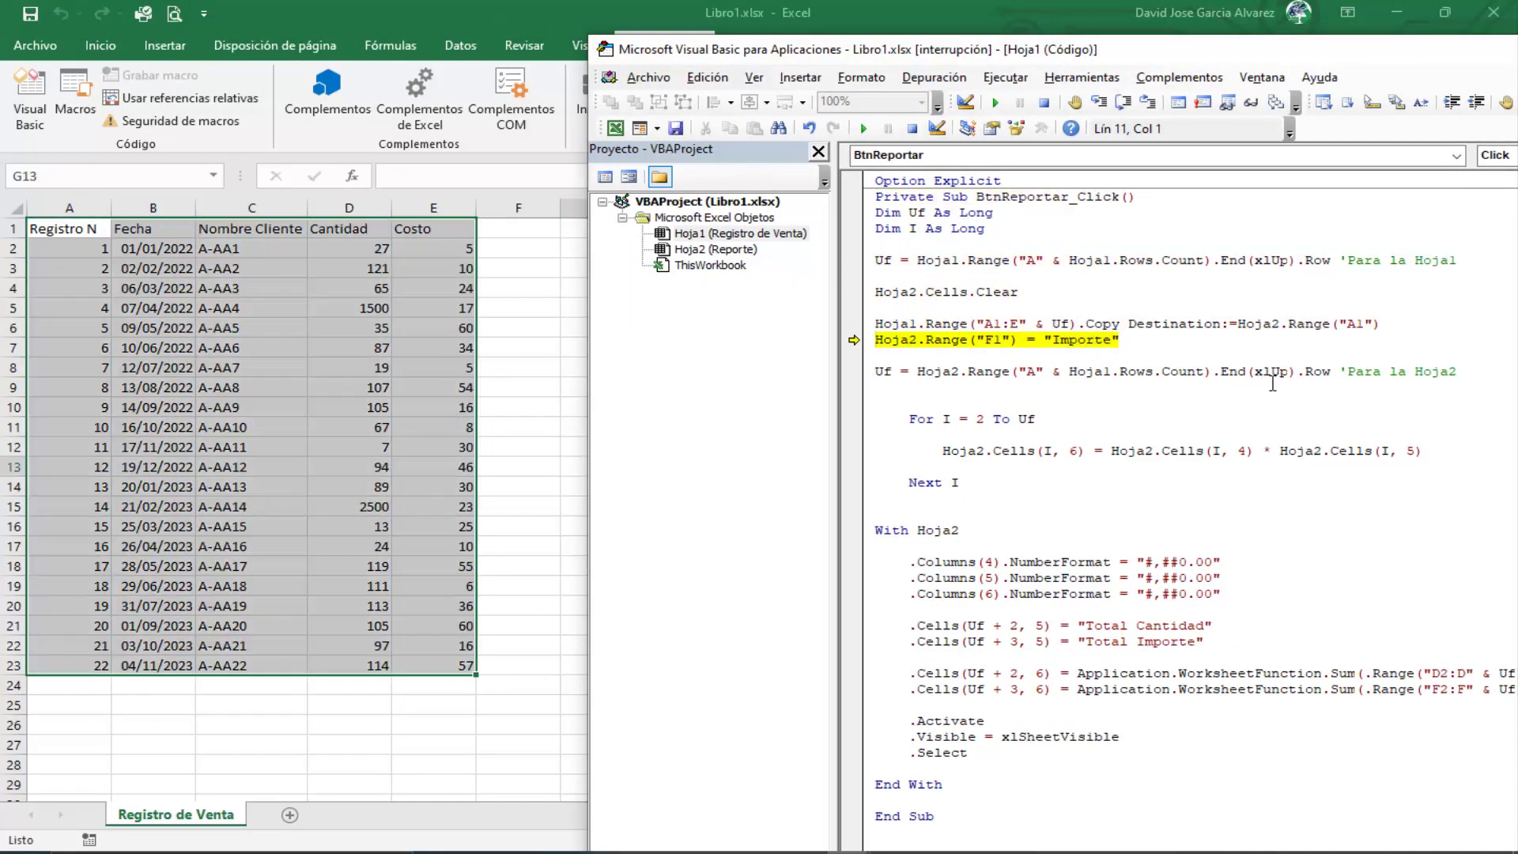
pyautogui.press('F8')
pyautogui.press('F8')
pyautogui.press('F8')
pyautogui.press('F8')
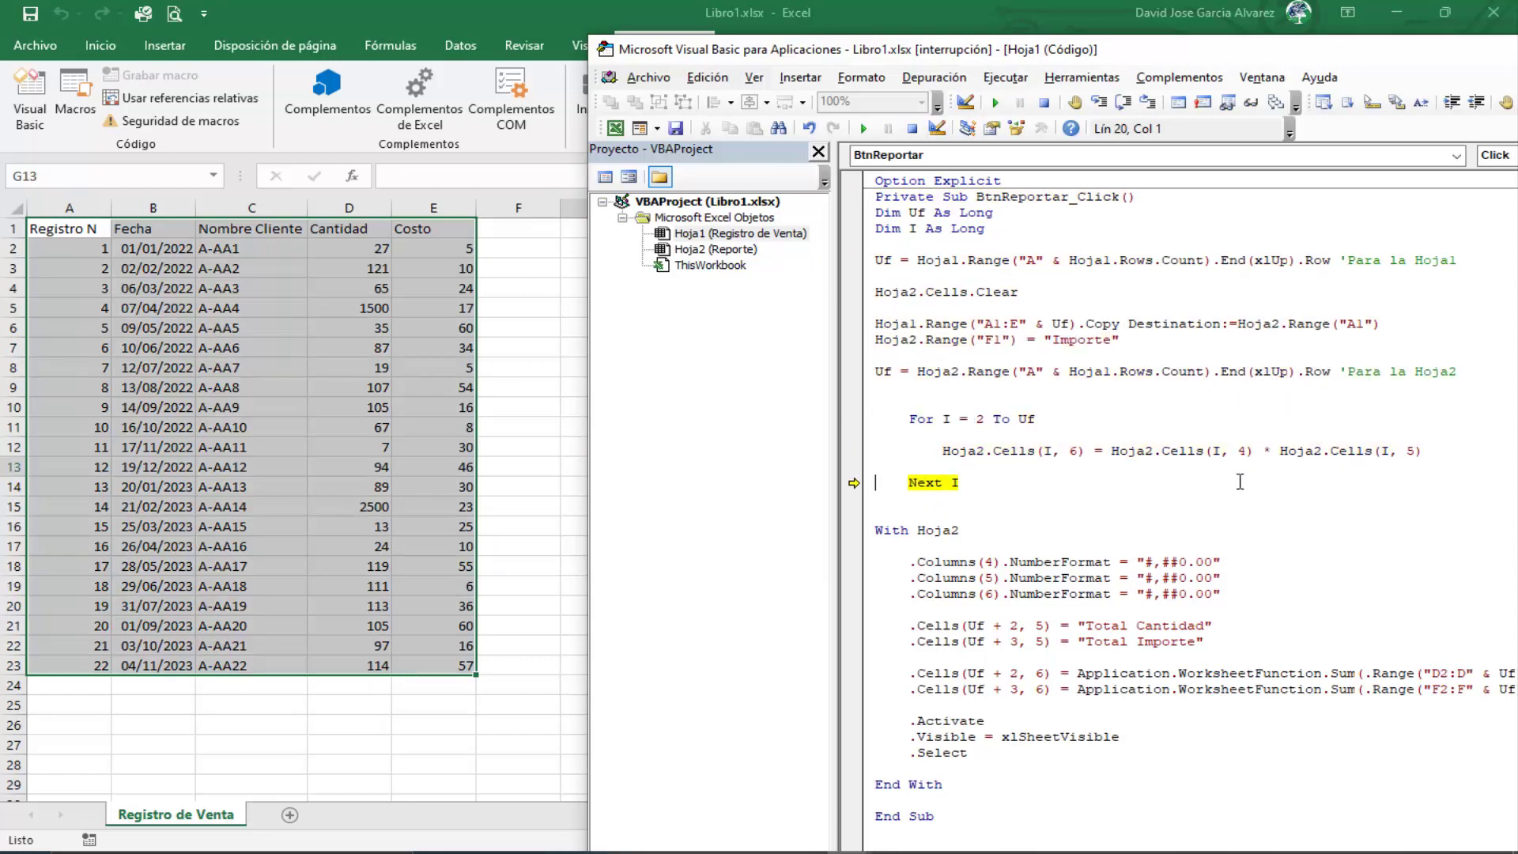
pyautogui.press('F8')
pyautogui.press('F8')
# Step: Set a breakpoint on With Hoja2, continue to it, and step through formats and totals until Reporte shows
pyautogui.click(852, 530)
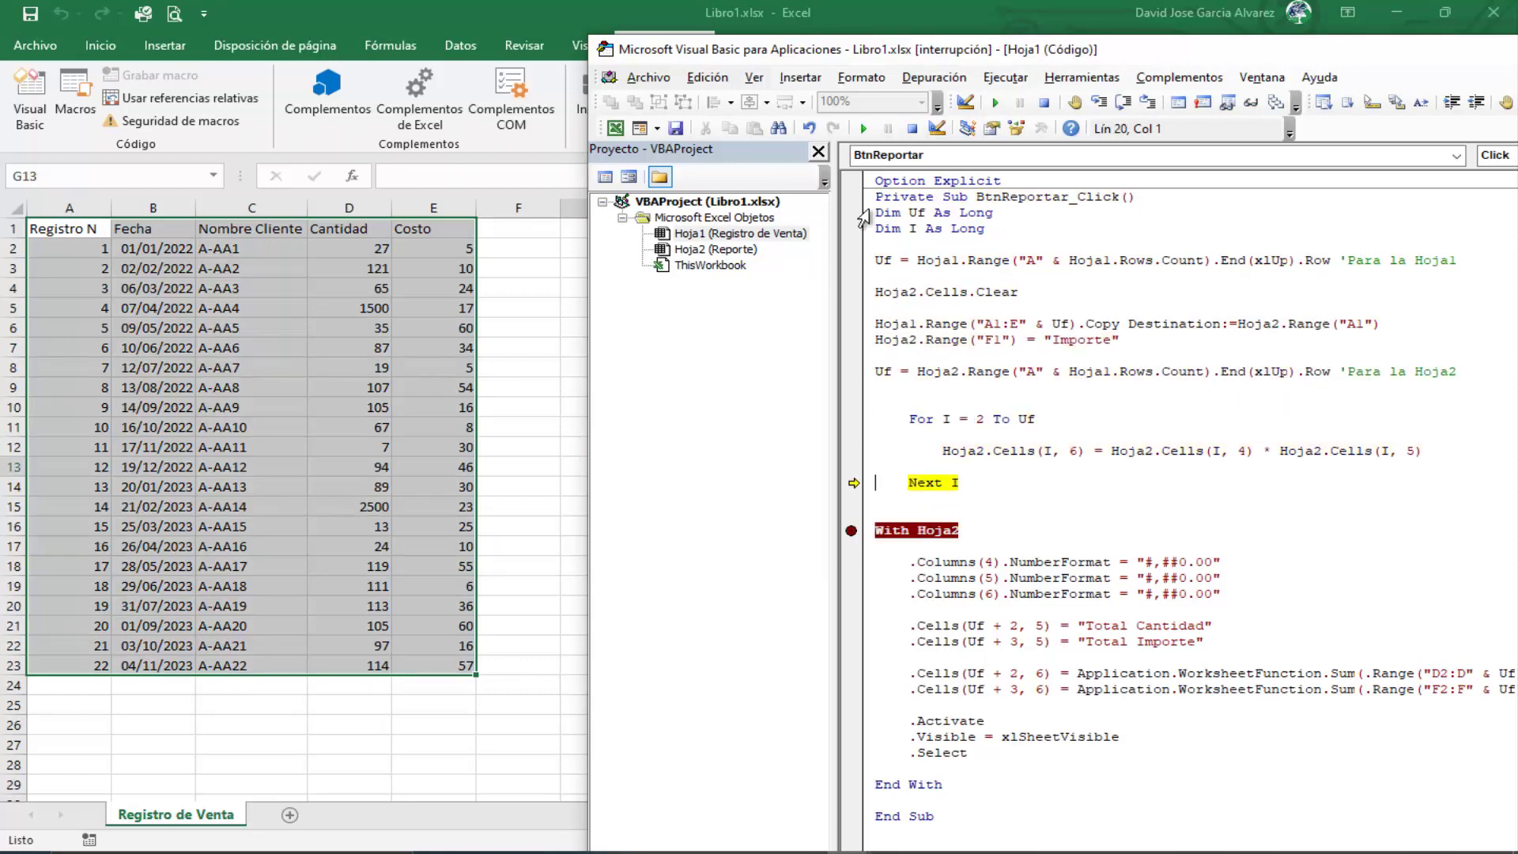
pyautogui.click(863, 128)
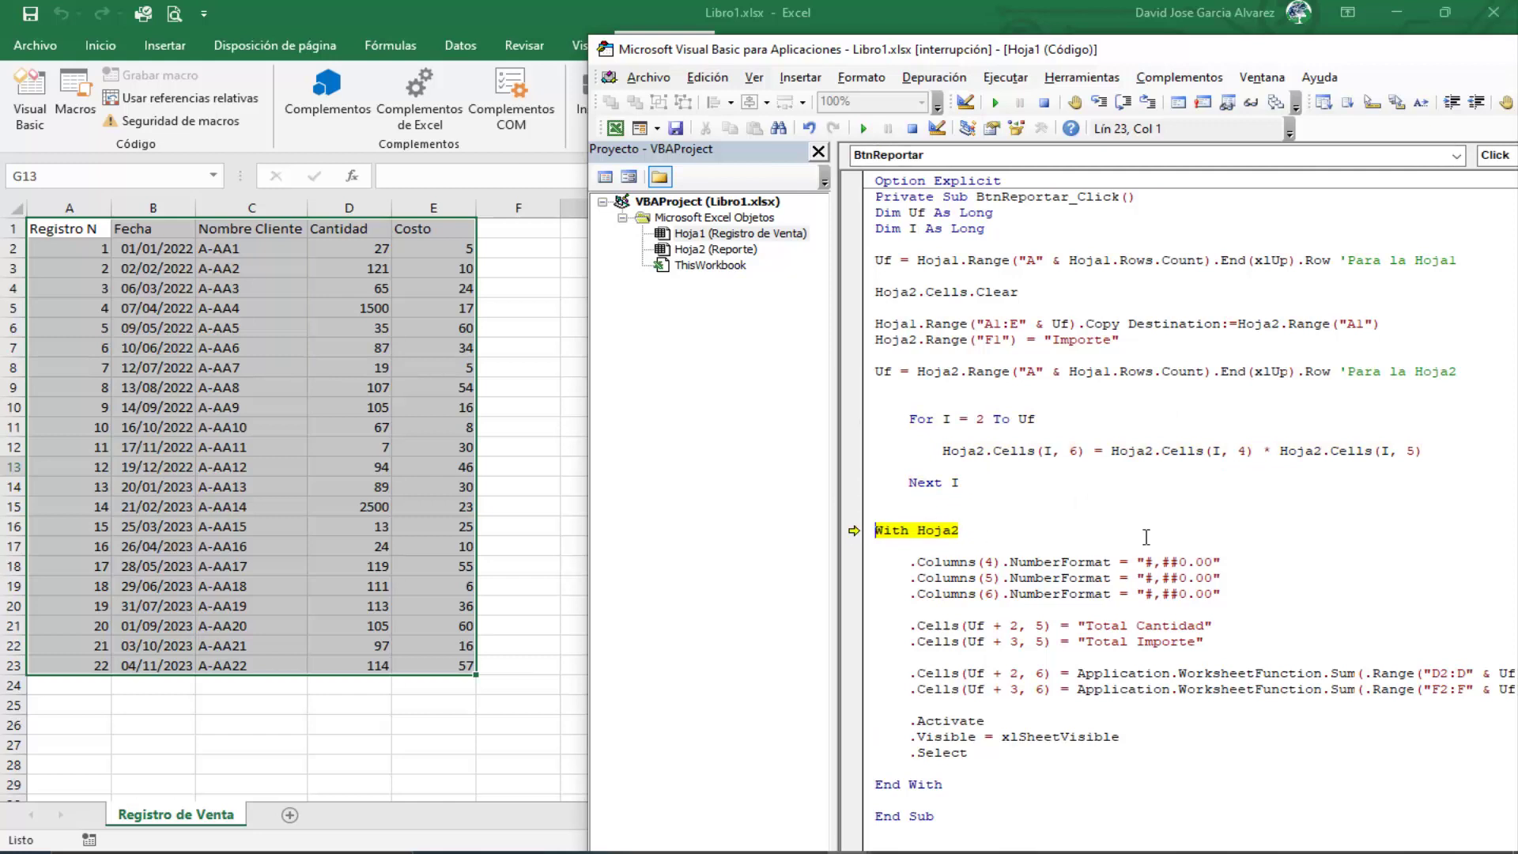
pyautogui.press('F8')
pyautogui.press('F8')
pyautogui.press('F8')
pyautogui.press('F8')
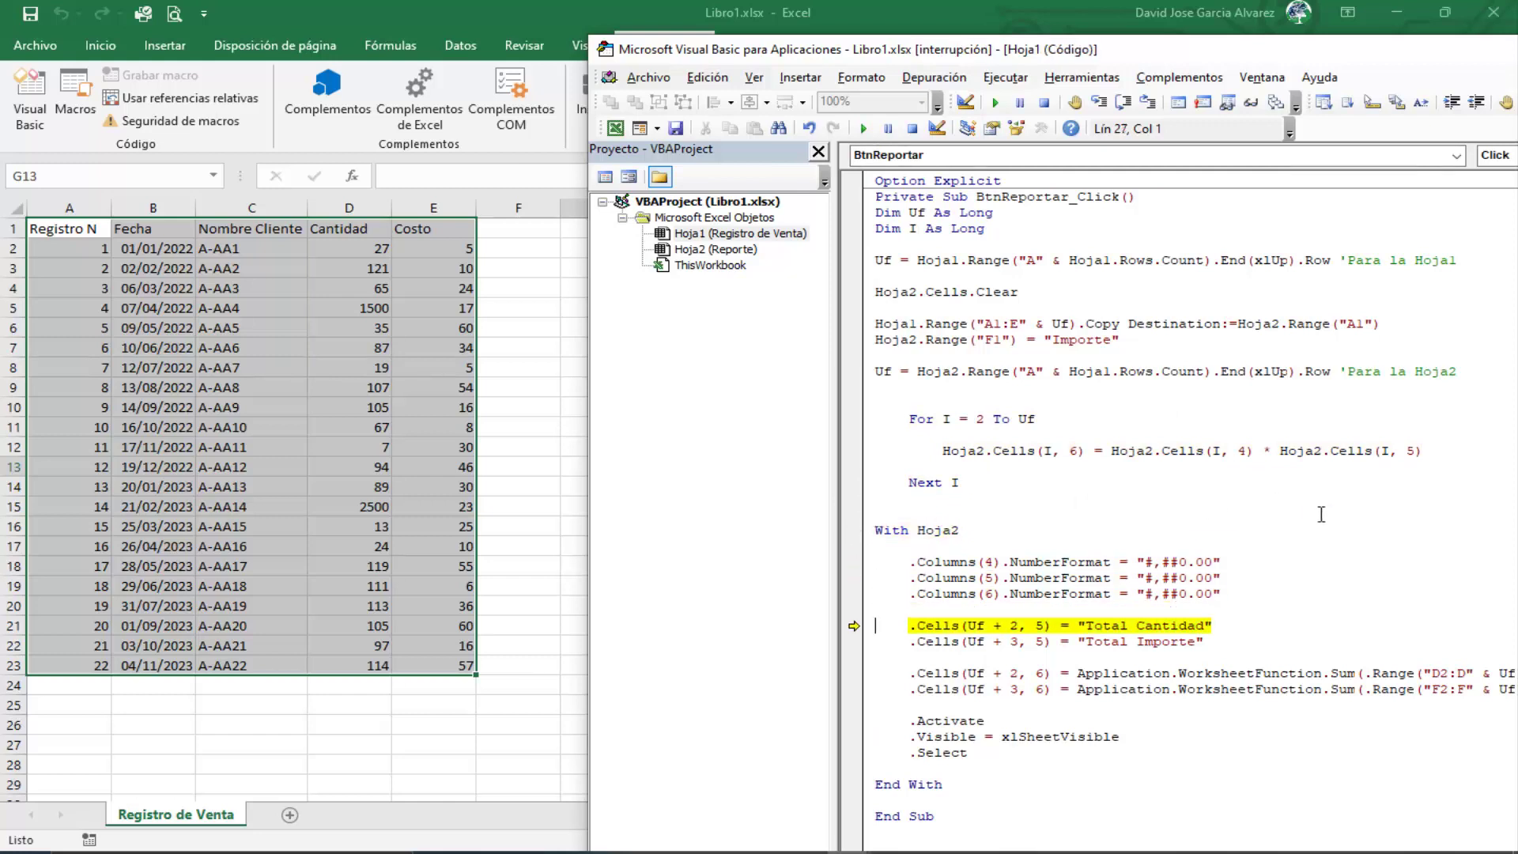
pyautogui.press('F8')
pyautogui.press('F8')
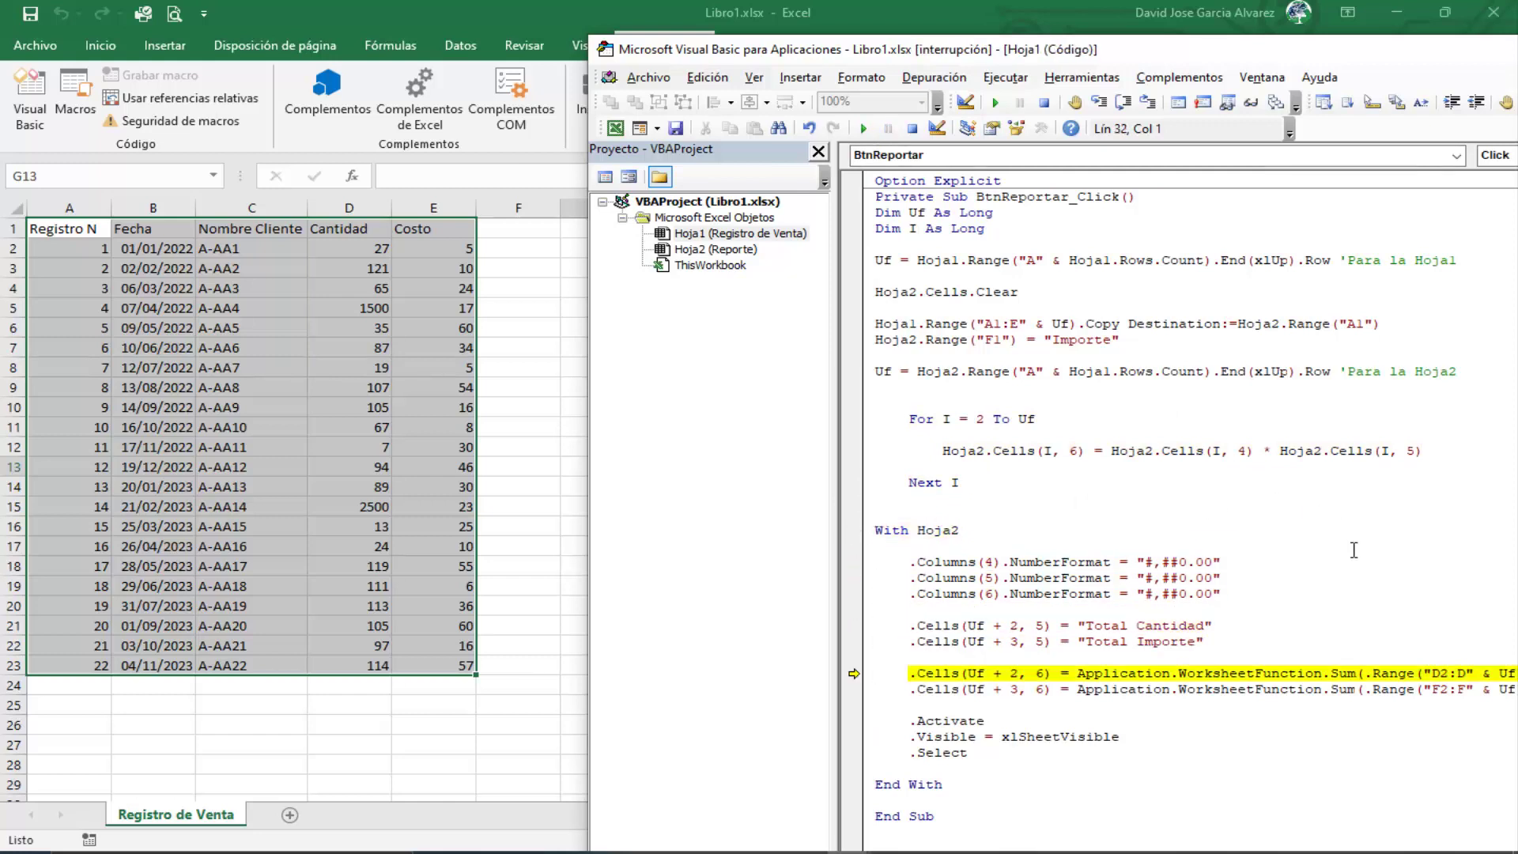
pyautogui.press('F8')
pyautogui.press('F8')
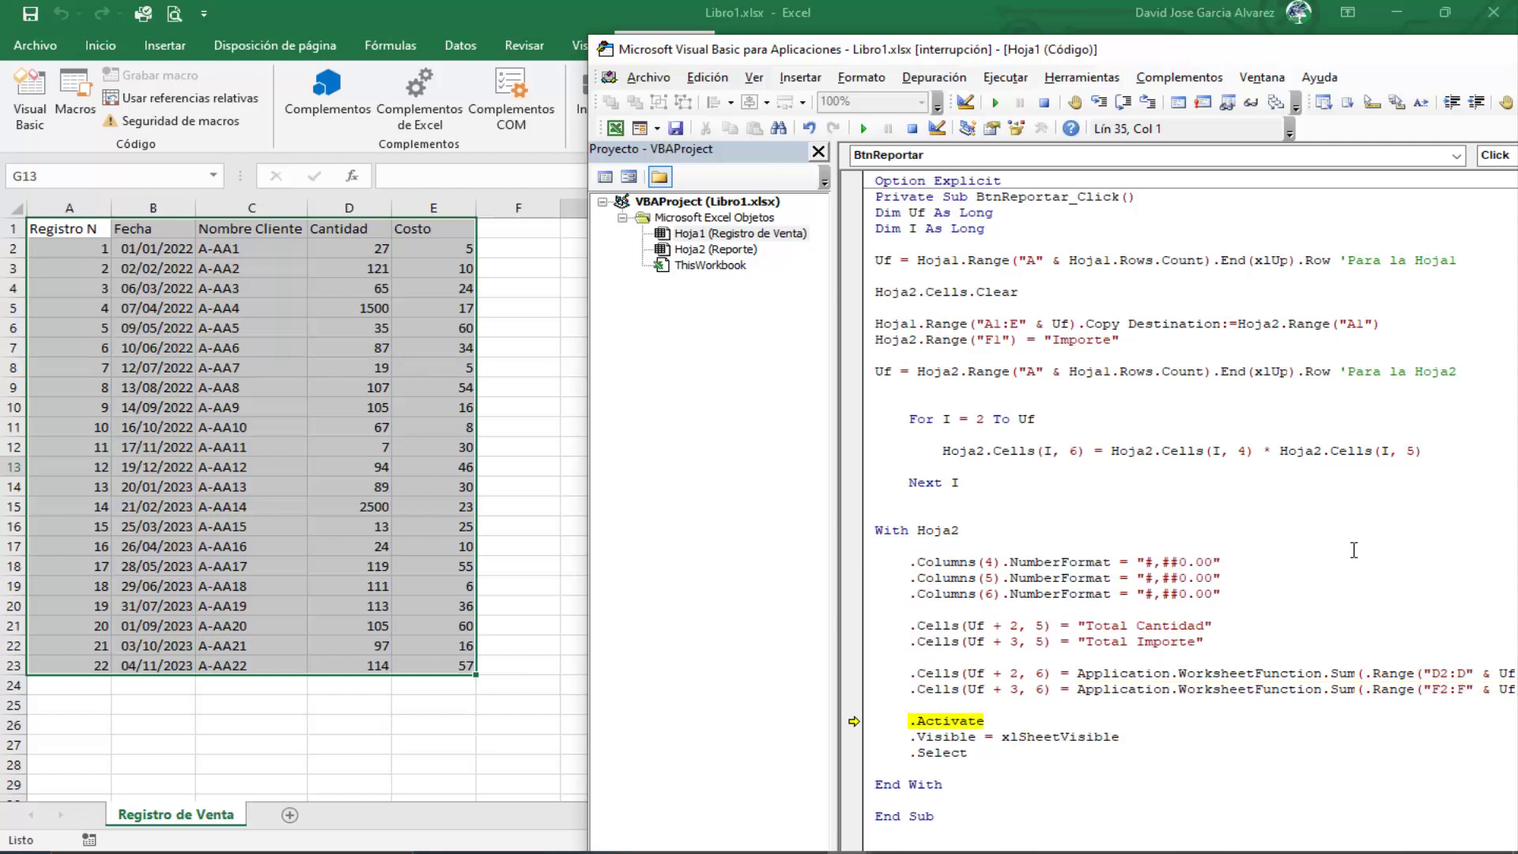
pyautogui.press('F8')
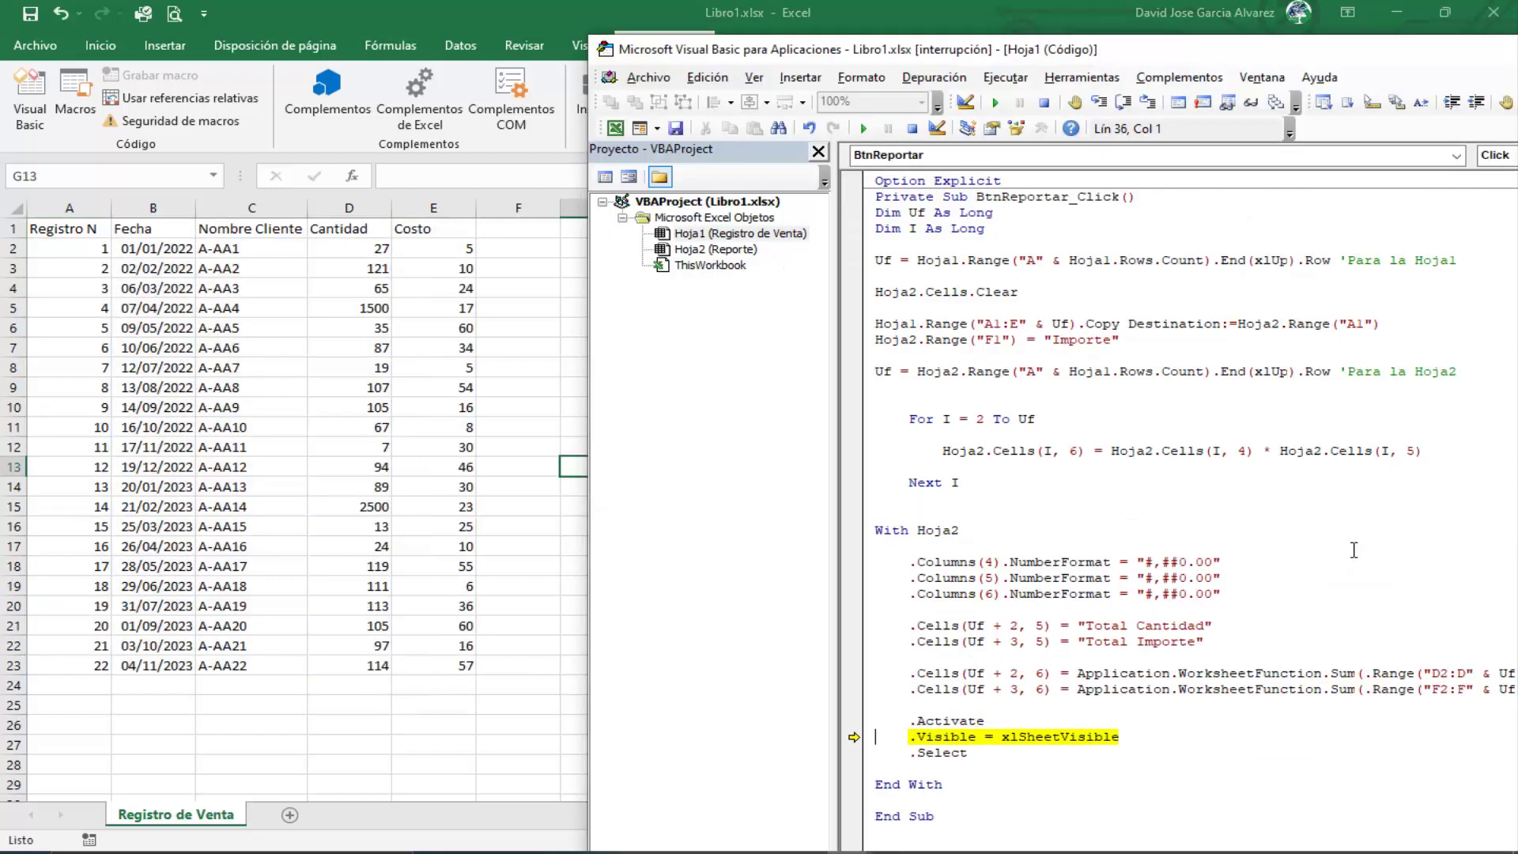
pyautogui.press('F8')
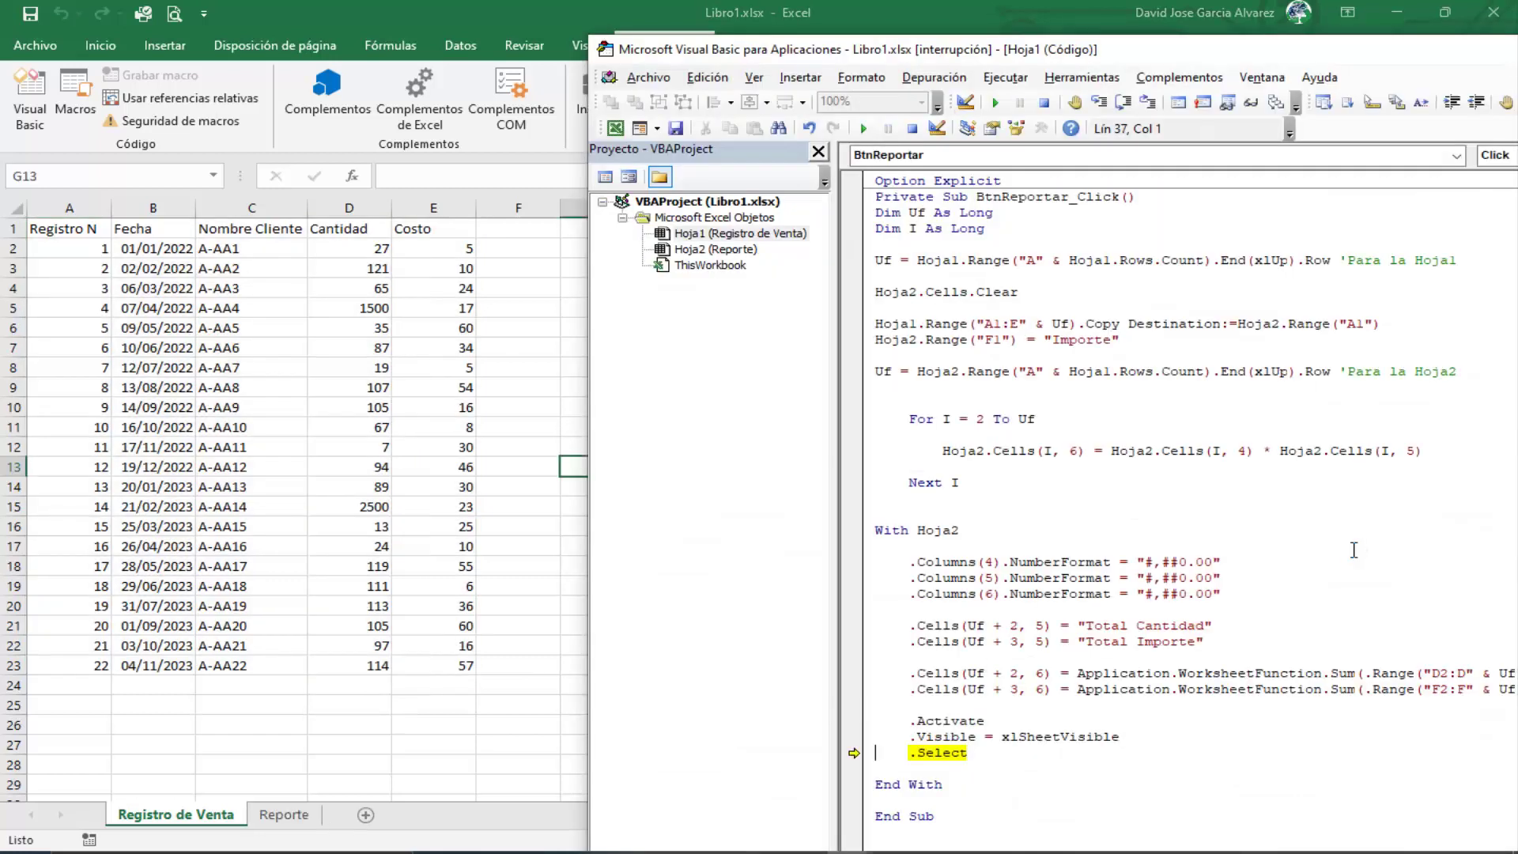
pyautogui.press('F8')
pyautogui.press('F8')
pyautogui.press('F8')
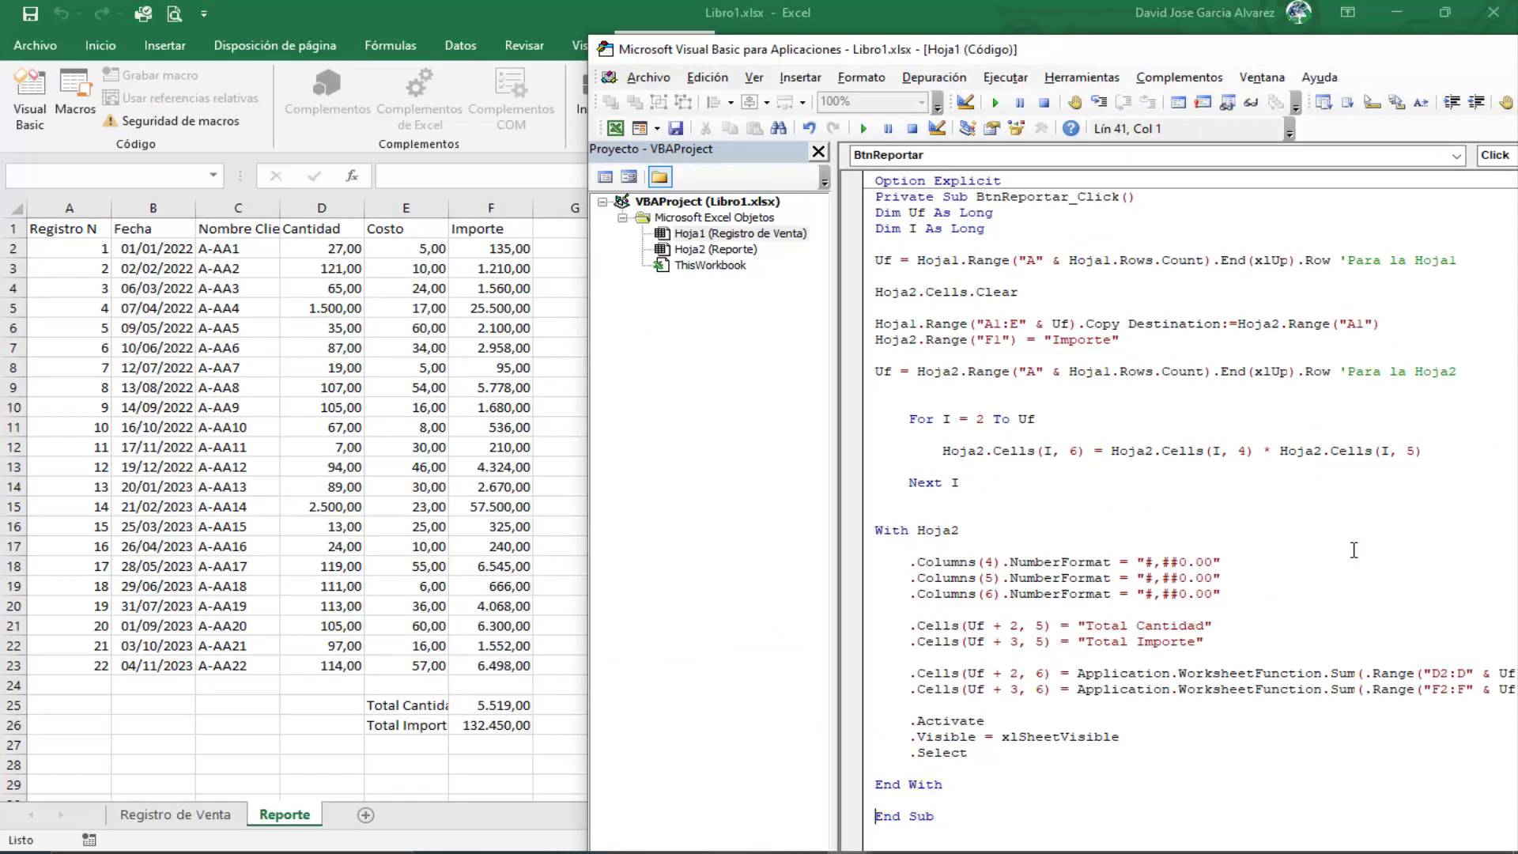
# Step: Finish the macro run and autofit column E on Reporte to the total labels
pyautogui.doubleClick(1173, 57)
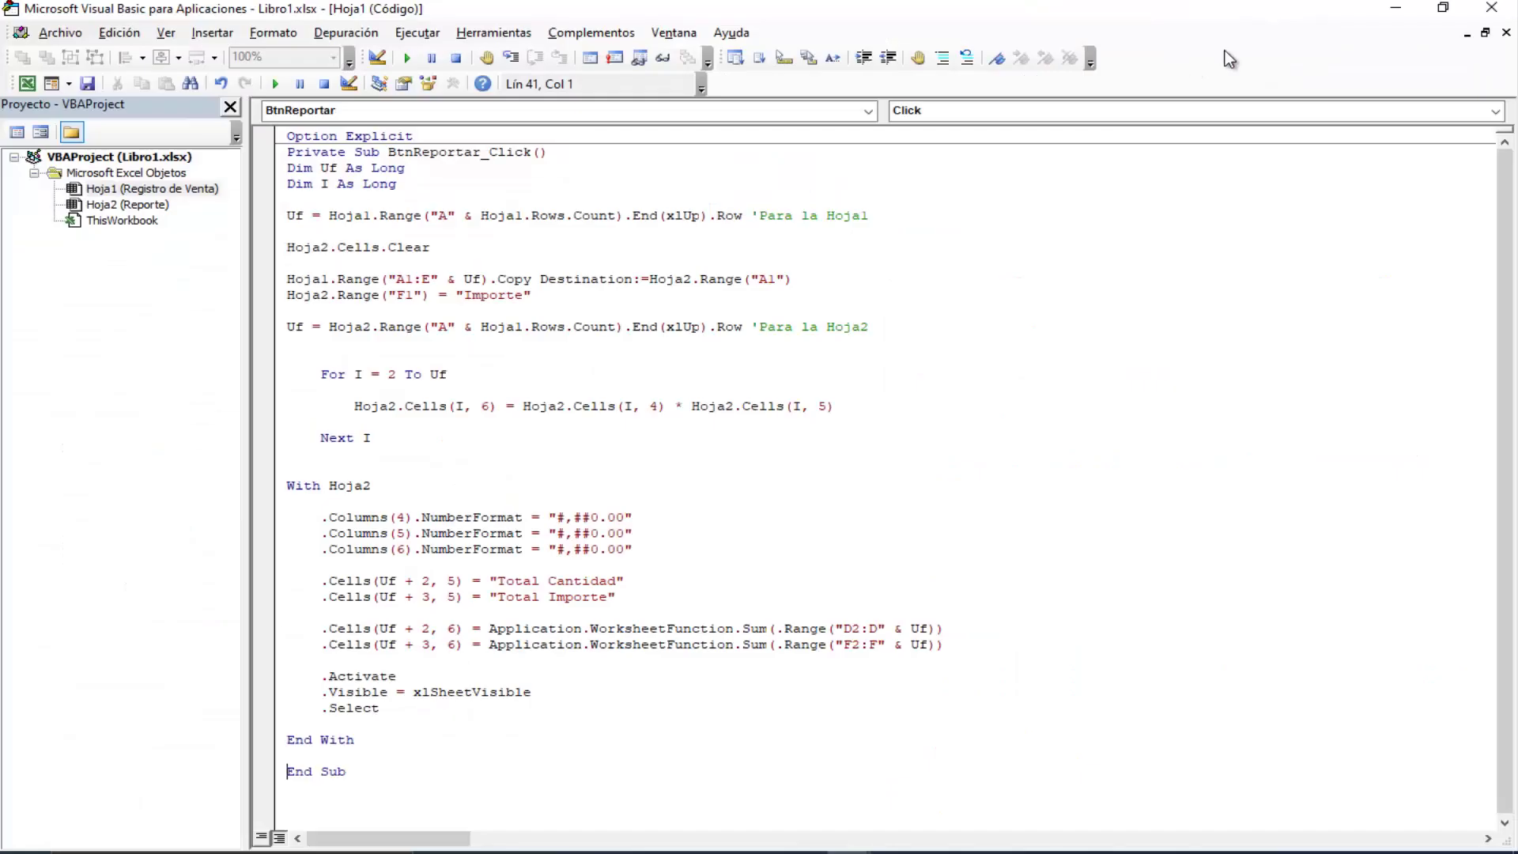
pyautogui.click(1395, 8)
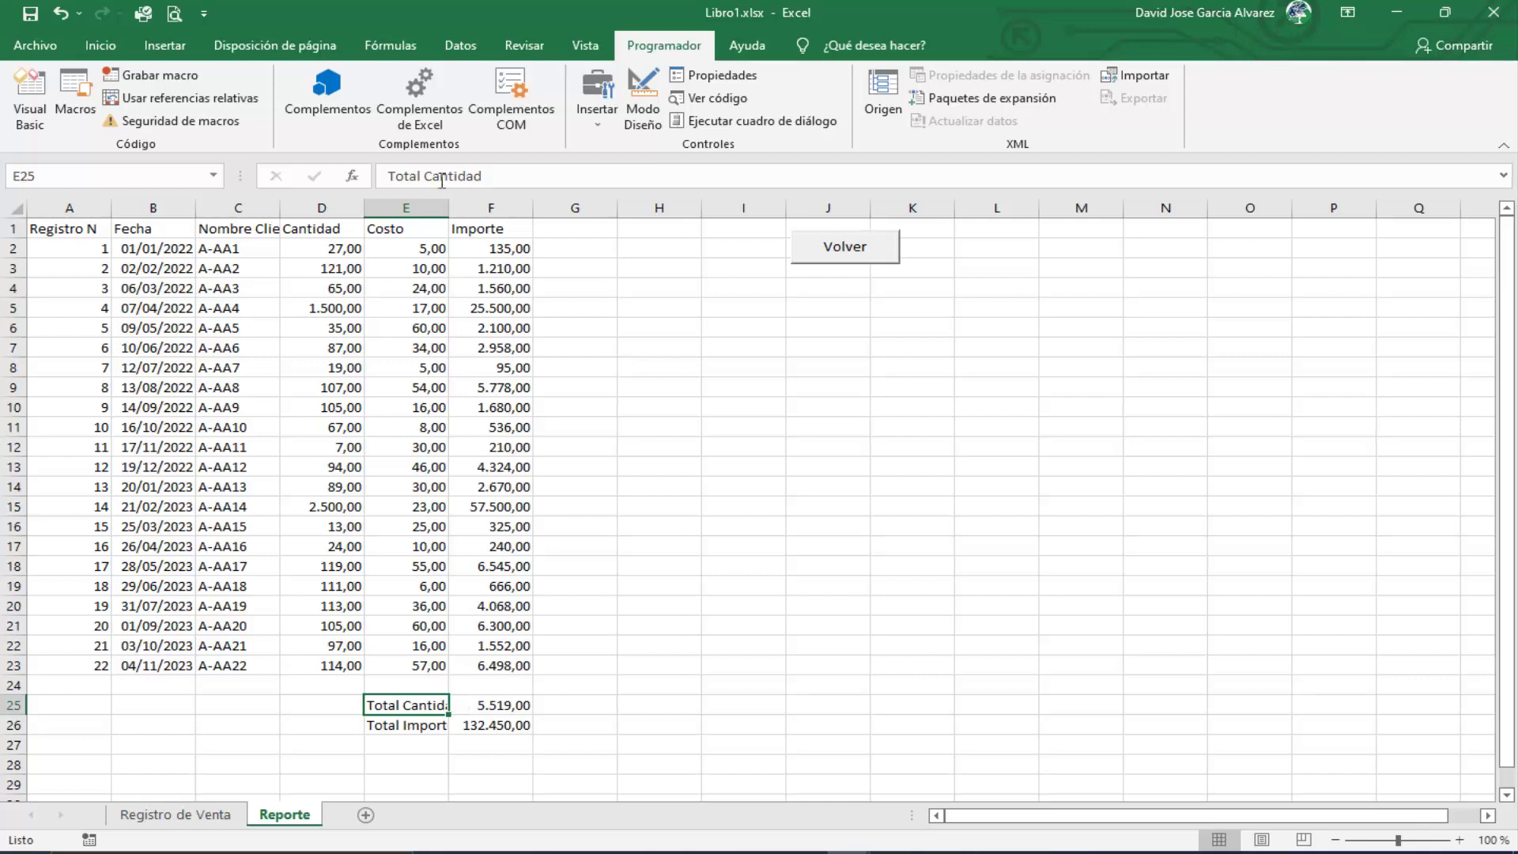
pyautogui.doubleClick(448, 207)
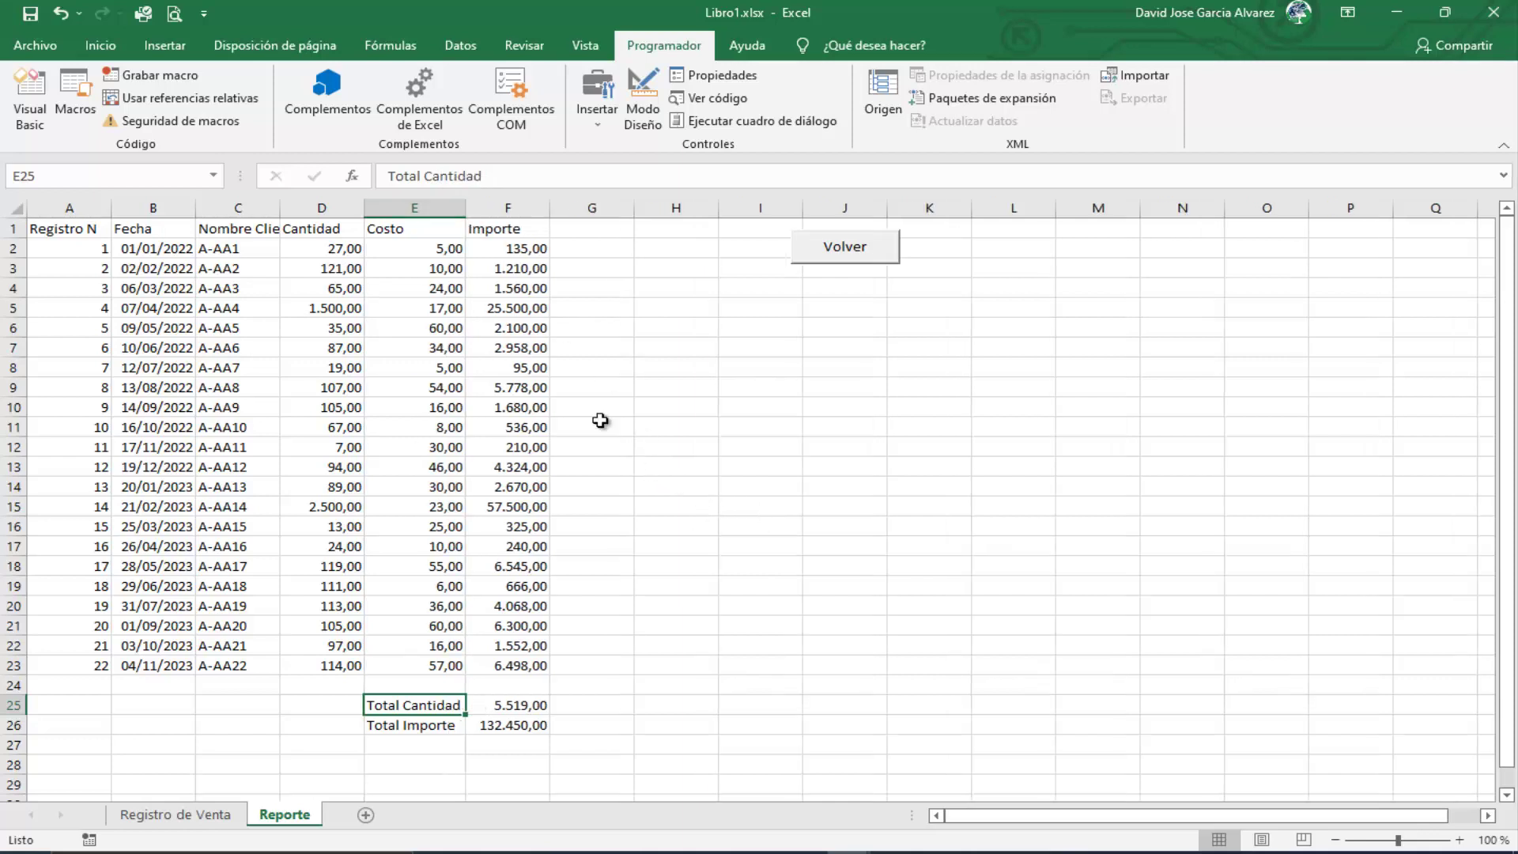
pyautogui.click(414, 208)
pyautogui.click(508, 207)
# Step: Select the Total Cantidad and Total Importe cells, then return to the Visual Basic editor
pyautogui.click(739, 522)
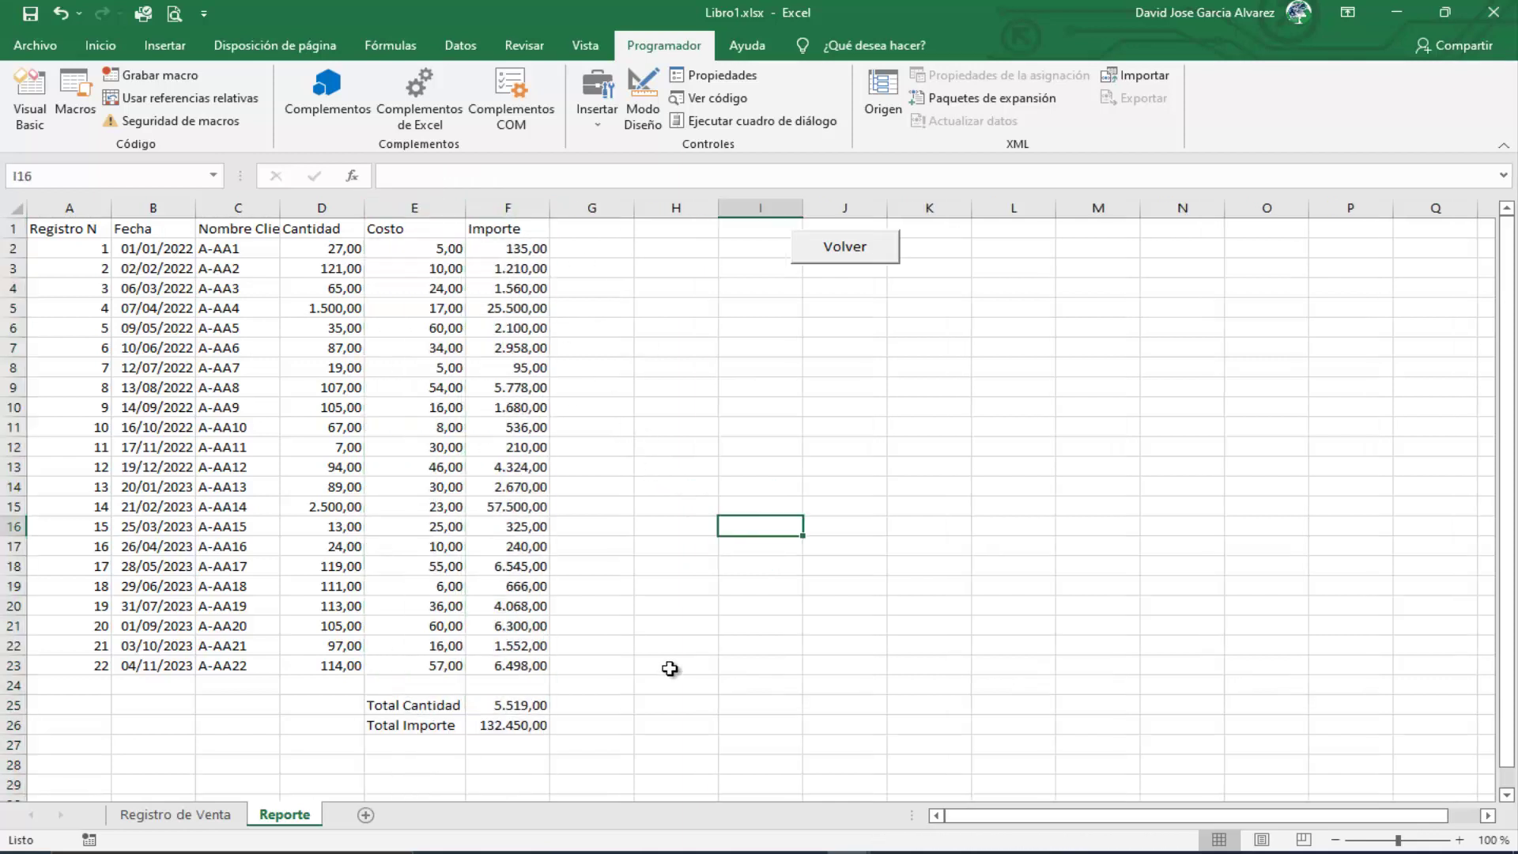
pyautogui.moveTo(407, 704); pyautogui.dragTo(506, 704)
pyautogui.click(672, 724)
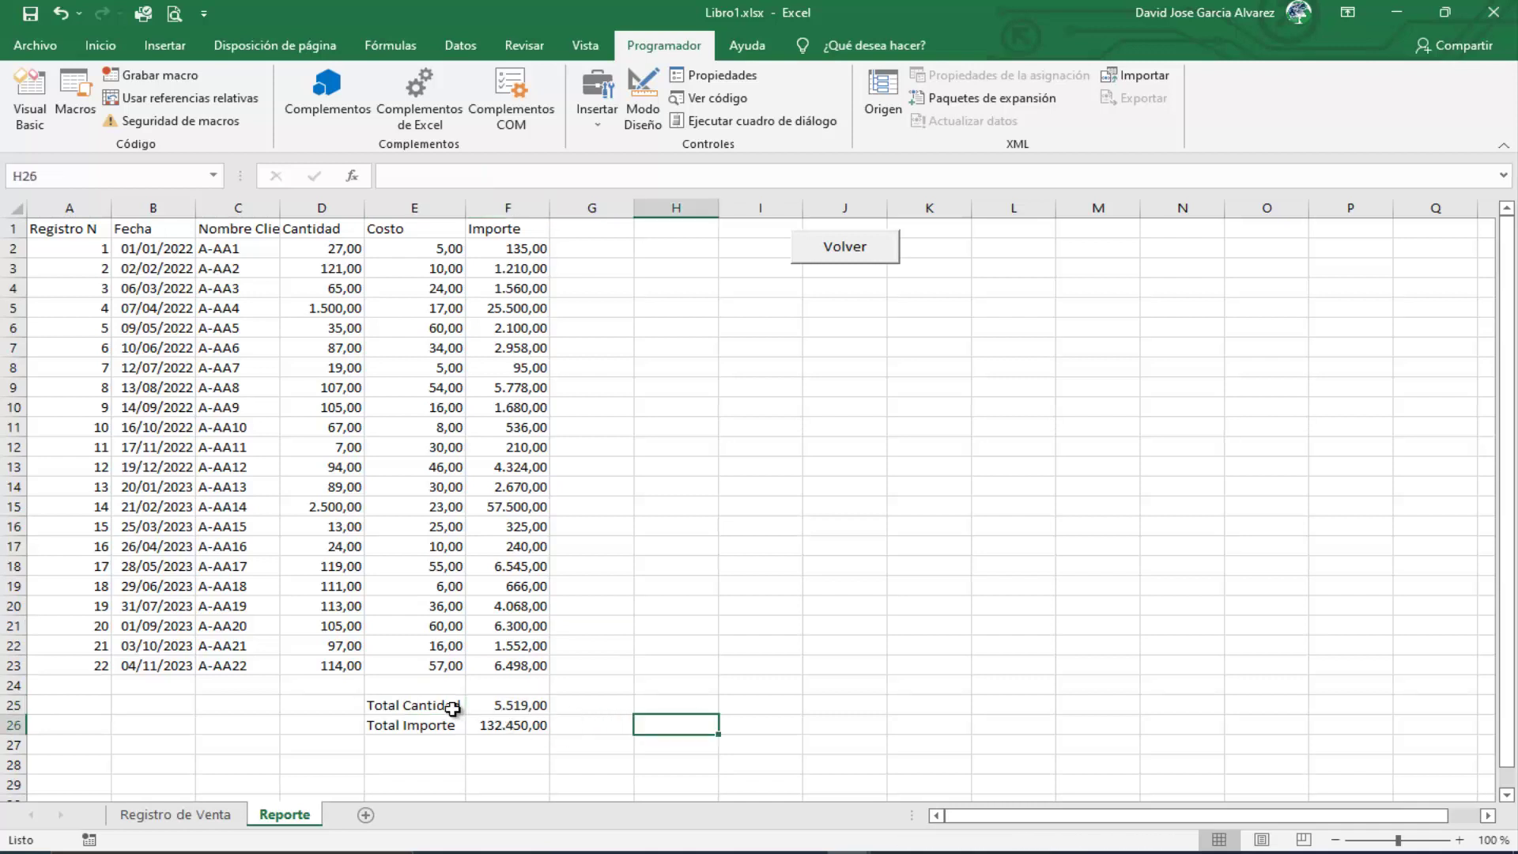
pyautogui.moveTo(411, 704)
pyautogui.mouseDown()
pyautogui.moveTo(419, 725)
pyautogui.moveTo(506, 724)
pyautogui.mouseUp()
pyautogui.click(591, 704)
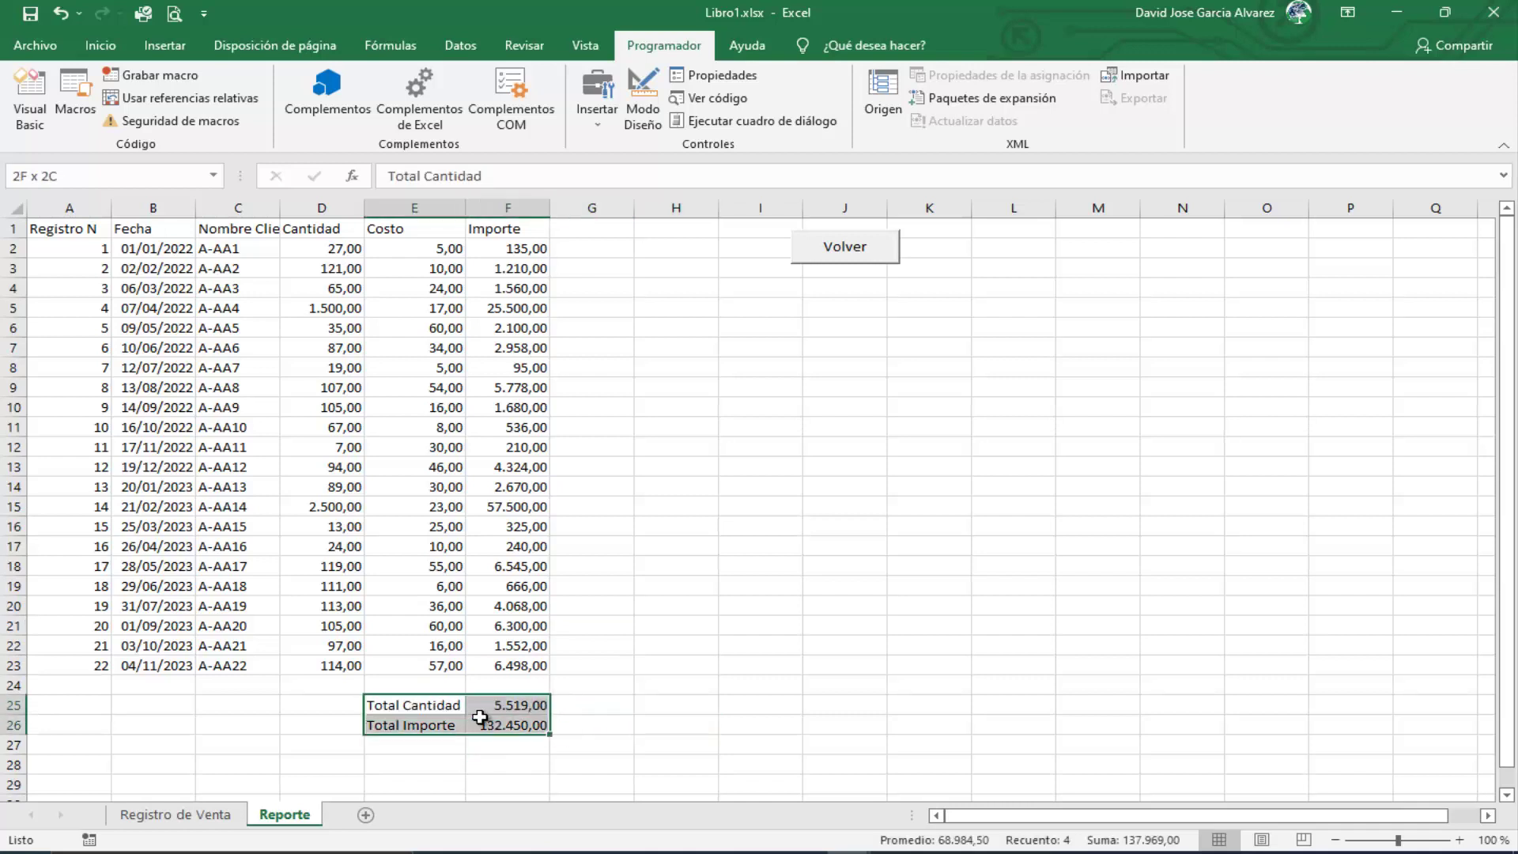
pyautogui.click(30, 99)
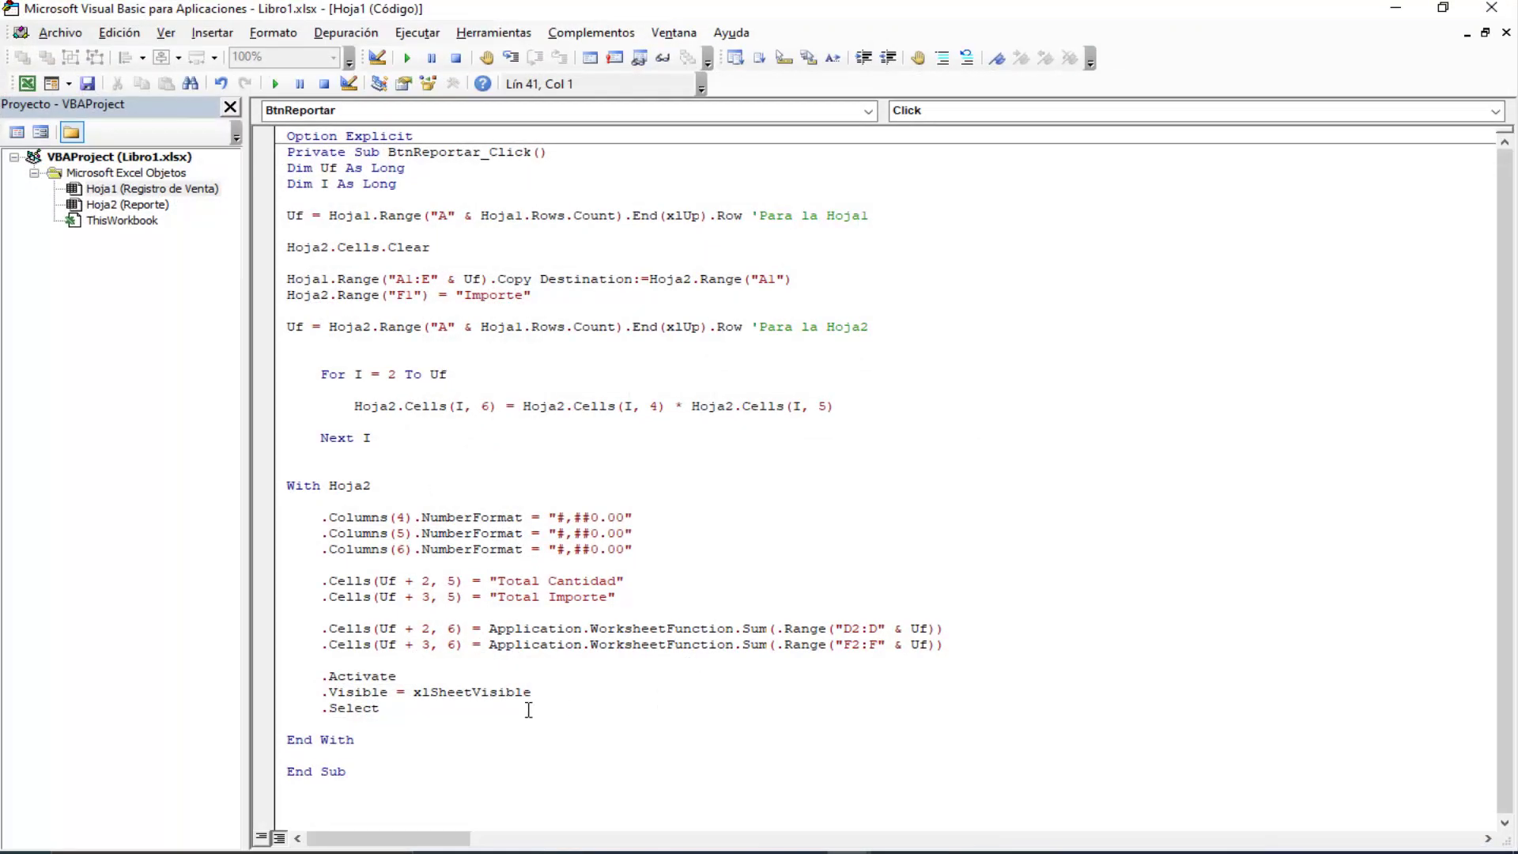
# Step: Start a new line with .Range(.Cells(uf+2,5), .Cells(uf+3,6)) covering the two total rows
pyautogui.click(405, 662)
pyautogui.press('Return')
pyautogui.press('Return')
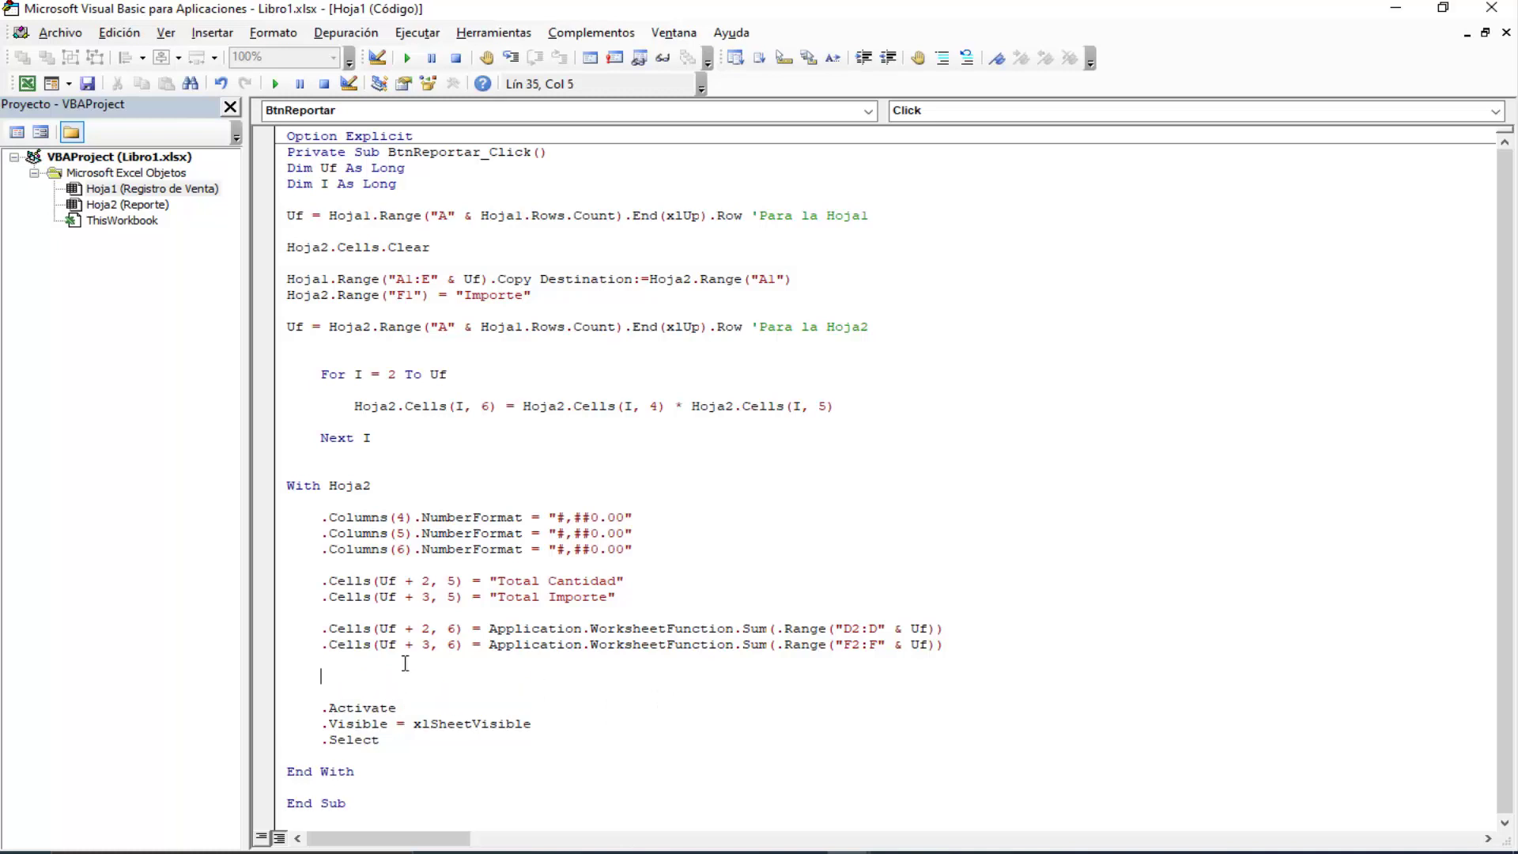
pyautogui.write('.Range')
pyautogui.write('(')
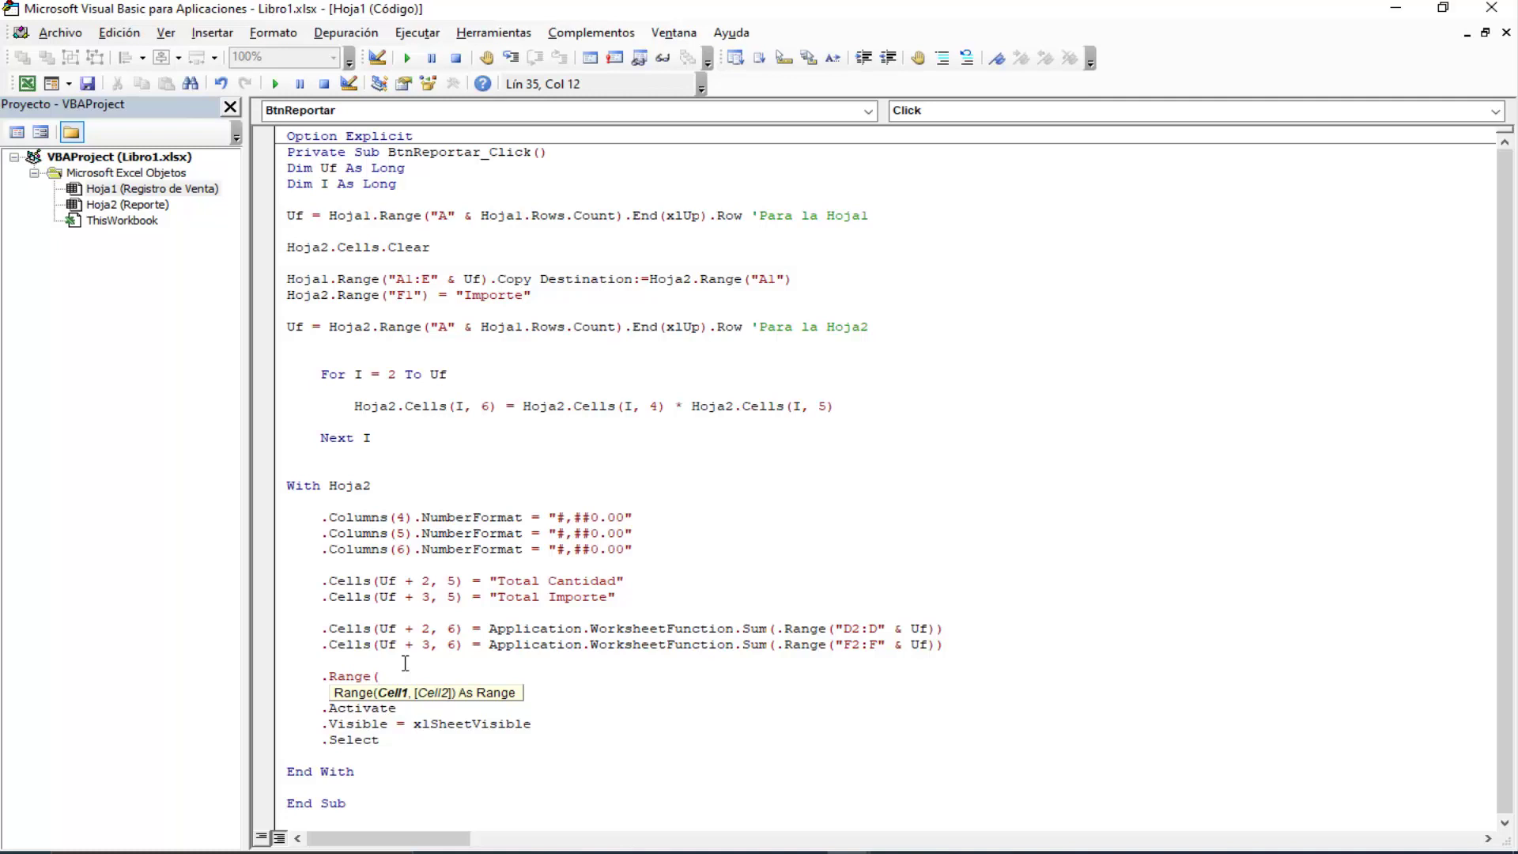
pyautogui.click(404, 662)
pyautogui.click(420, 678)
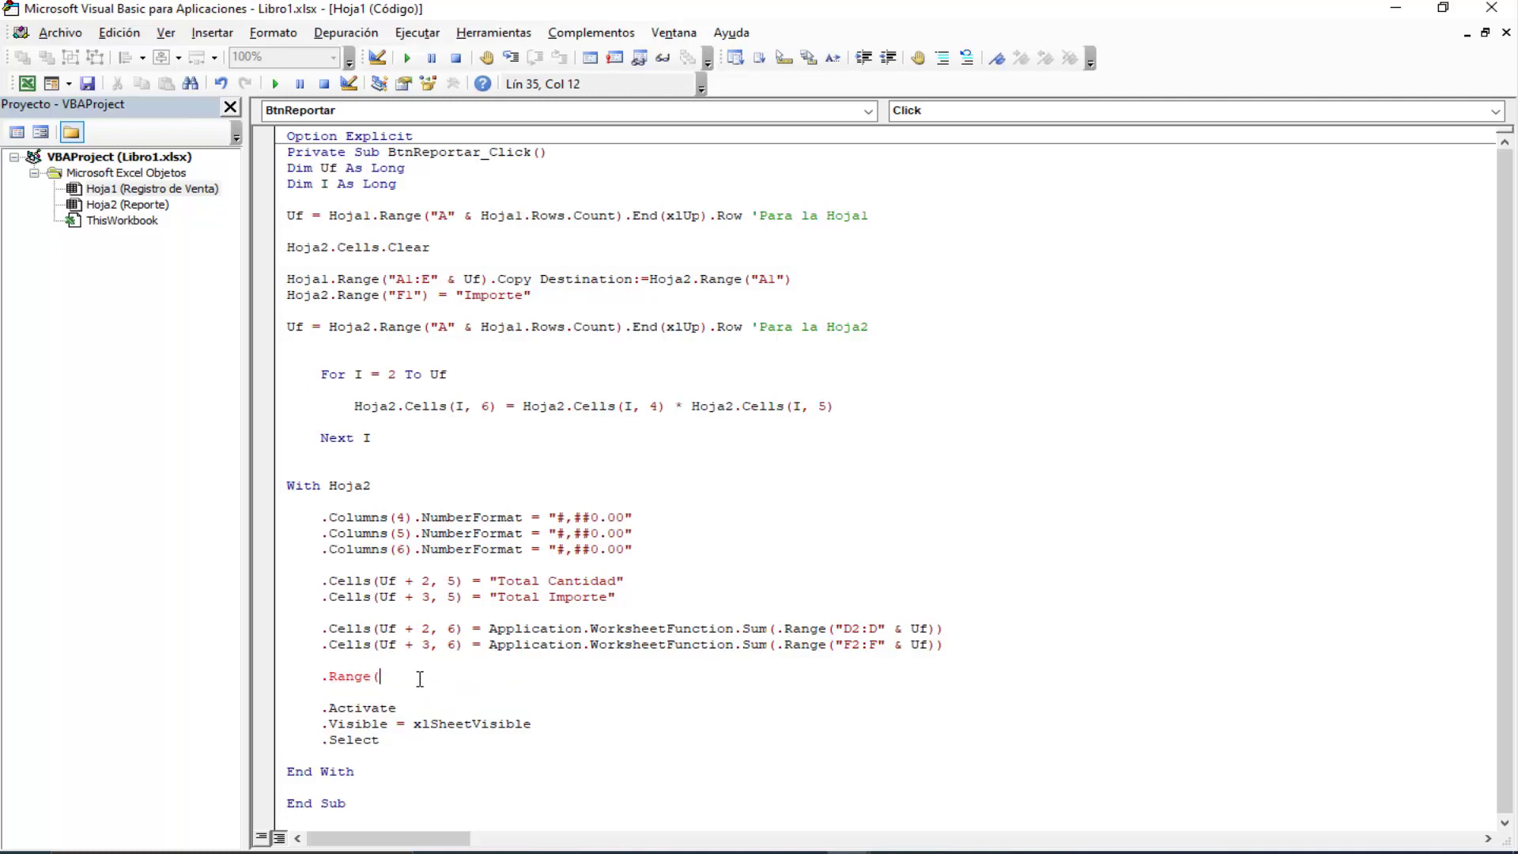
pyautogui.write('.Ce')
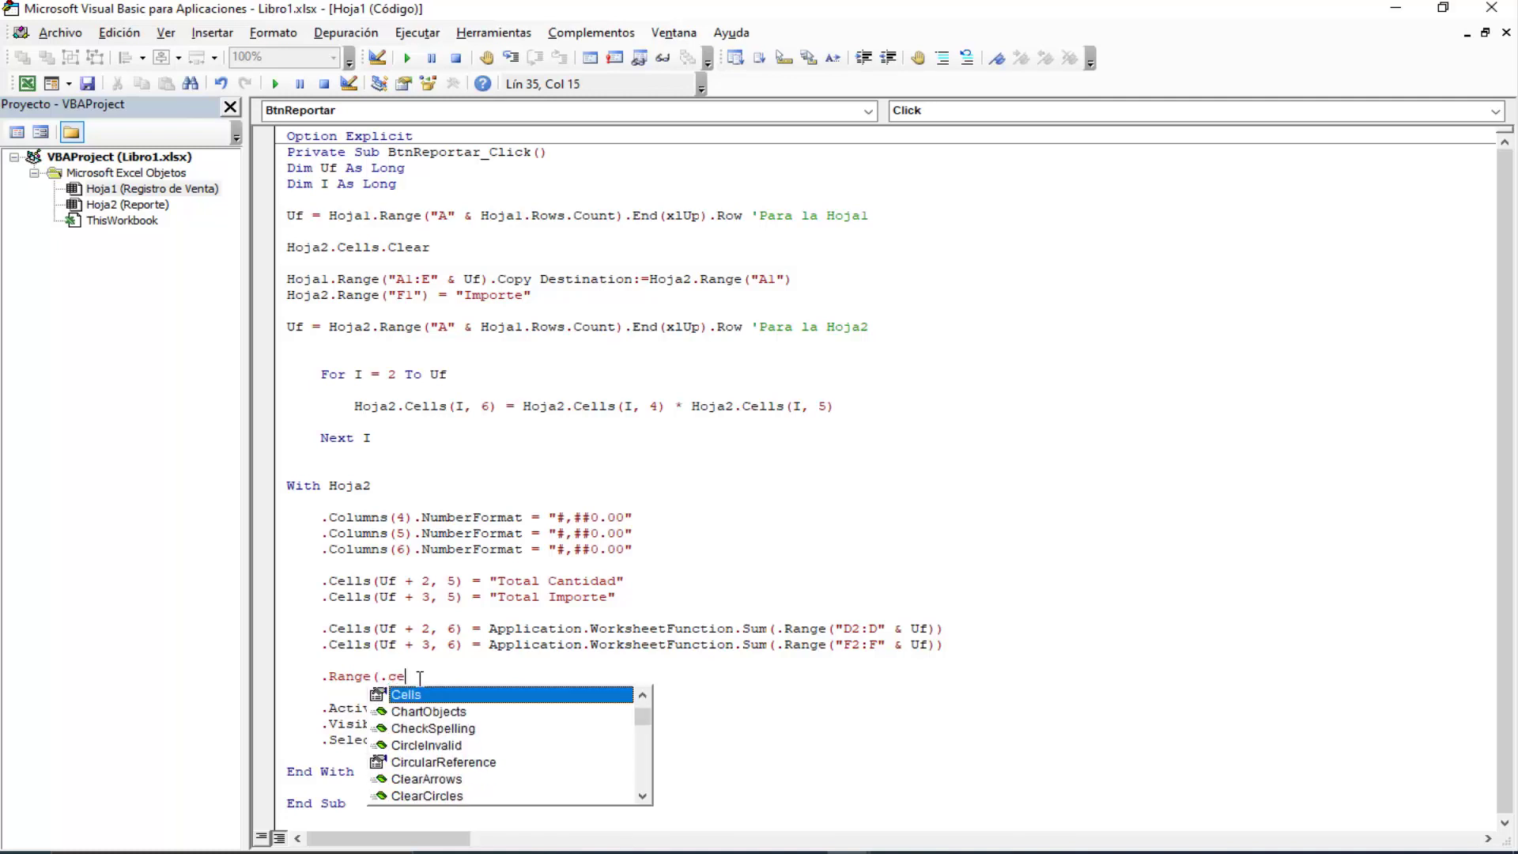
pyautogui.write('lls(')
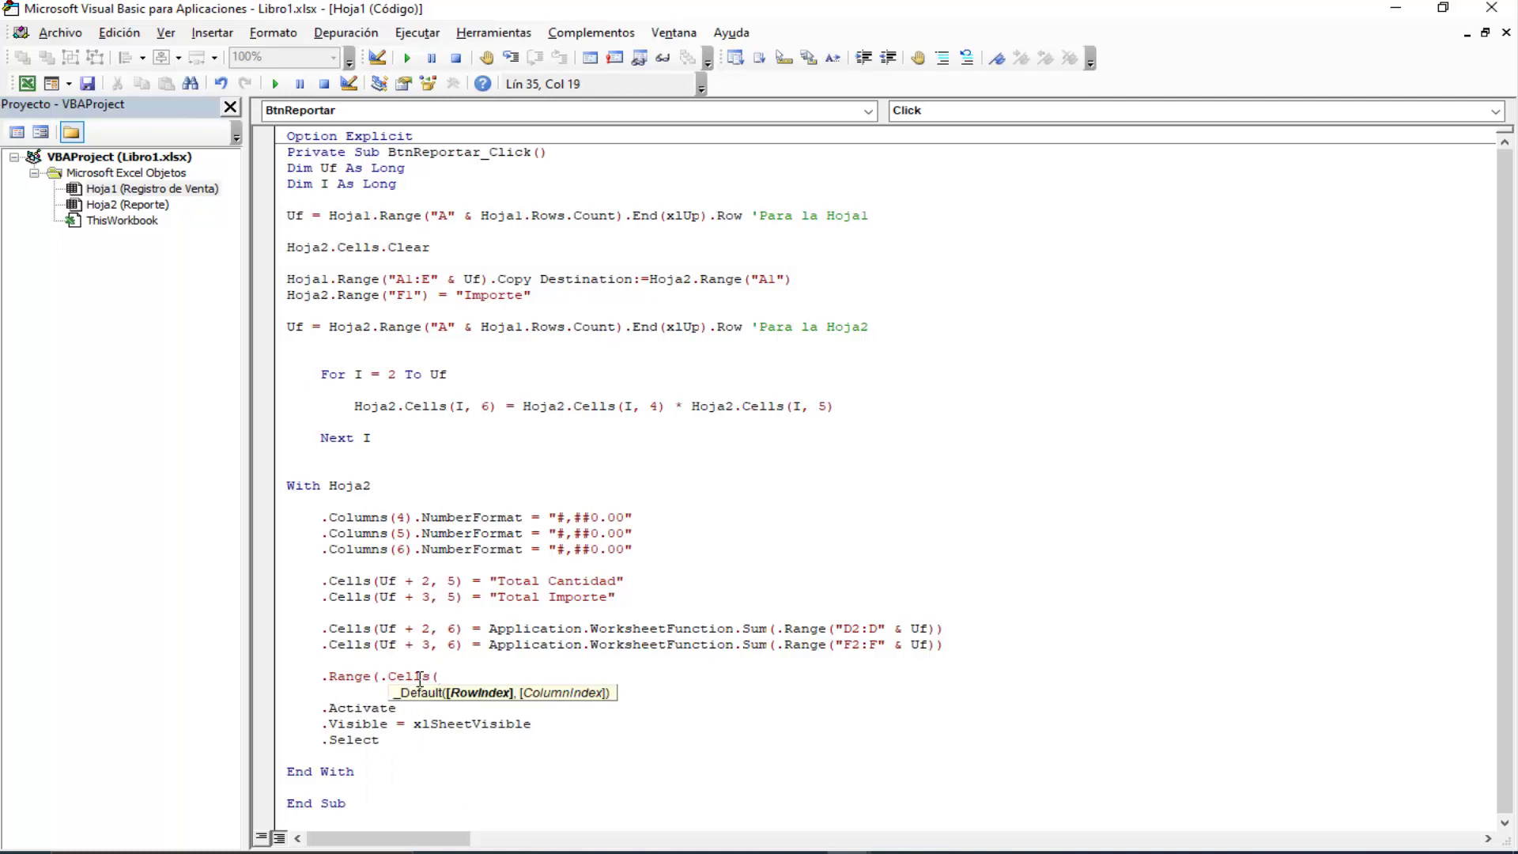
pyautogui.write('uf')
pyautogui.write('+2')
pyautogui.write(',')
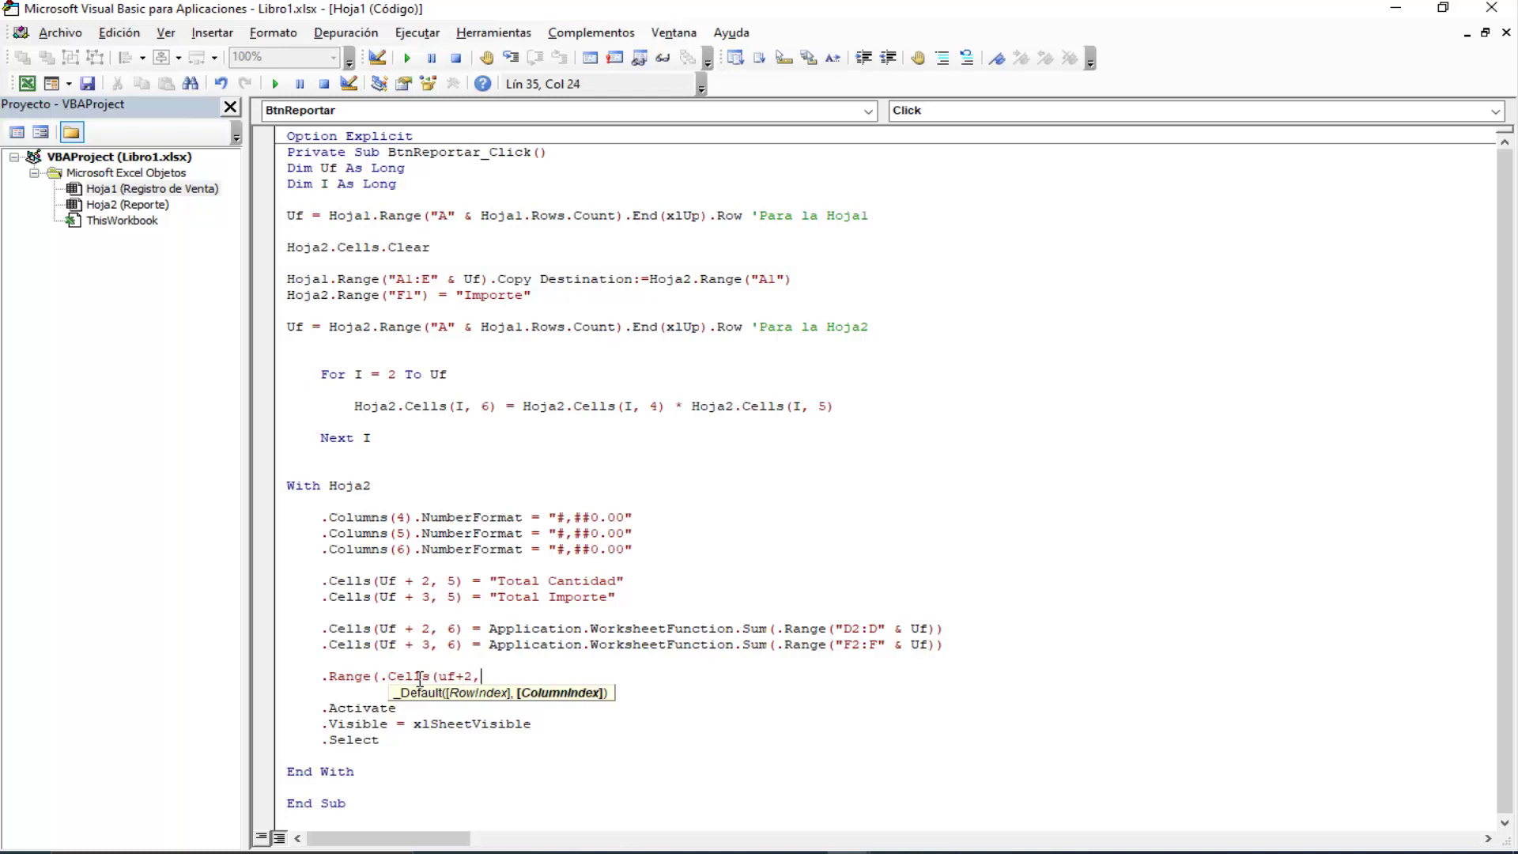
pyautogui.write('5')
pyautogui.write(')')
pyautogui.hotkey('shift', 'Left')
pyautogui.hotkey('shift', 'Left')
pyautogui.hotkey('shift', 'Left')
pyautogui.hotkey('shift', 'Left')
pyautogui.hotkey('shift', 'Left')
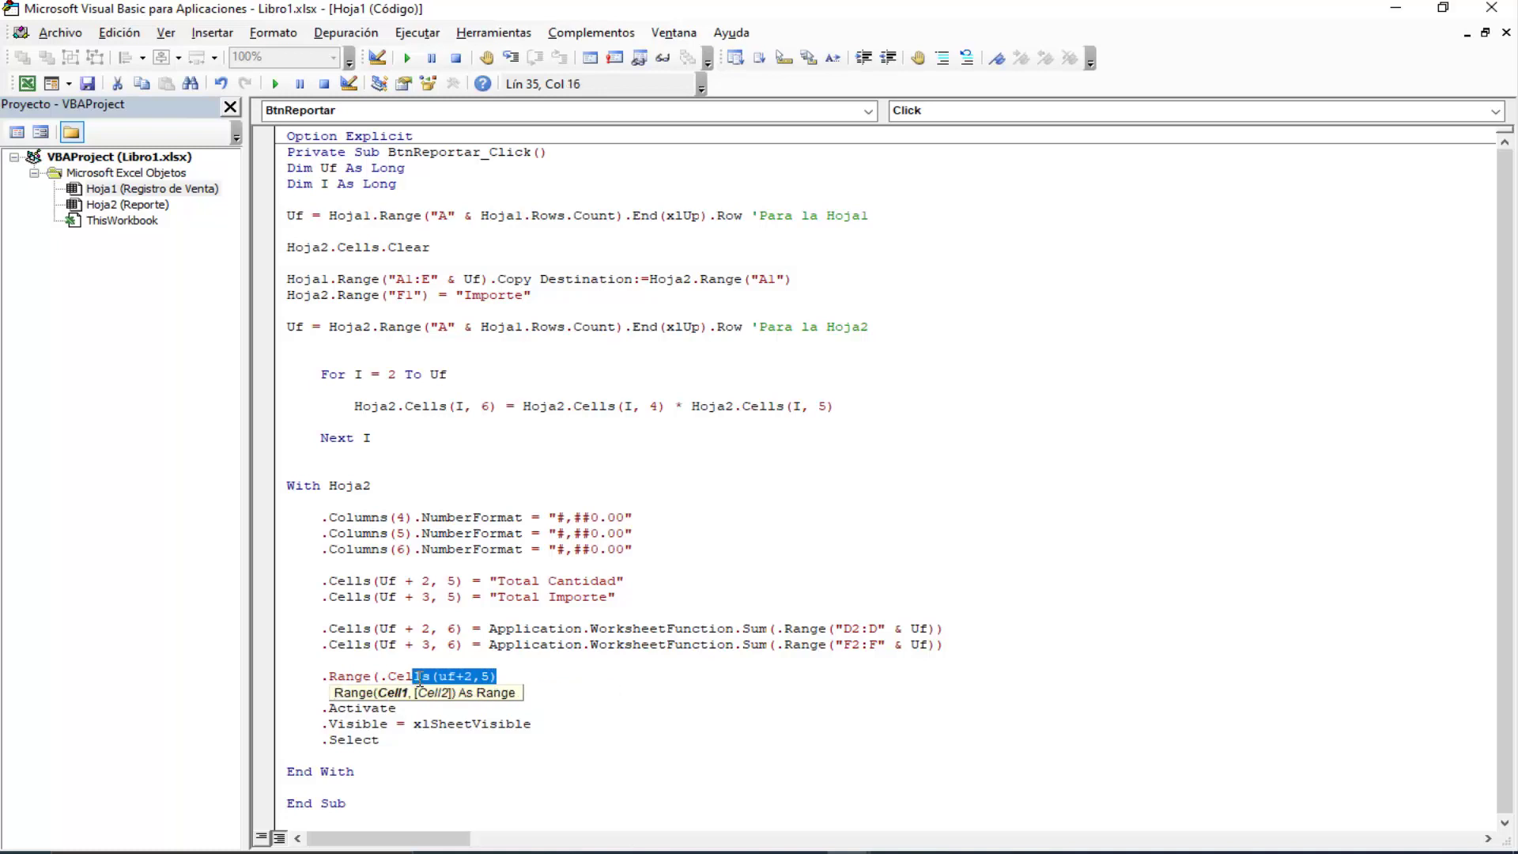
pyautogui.hotkey('shift', 'Left')
pyautogui.hotkey('shift', 'Left')
pyautogui.hotkey('shift', 'Left')
pyautogui.hotkey('shift', 'Left')
pyautogui.hotkey('ctrl', 'c')
pyautogui.press('End')
pyautogui.write(',')
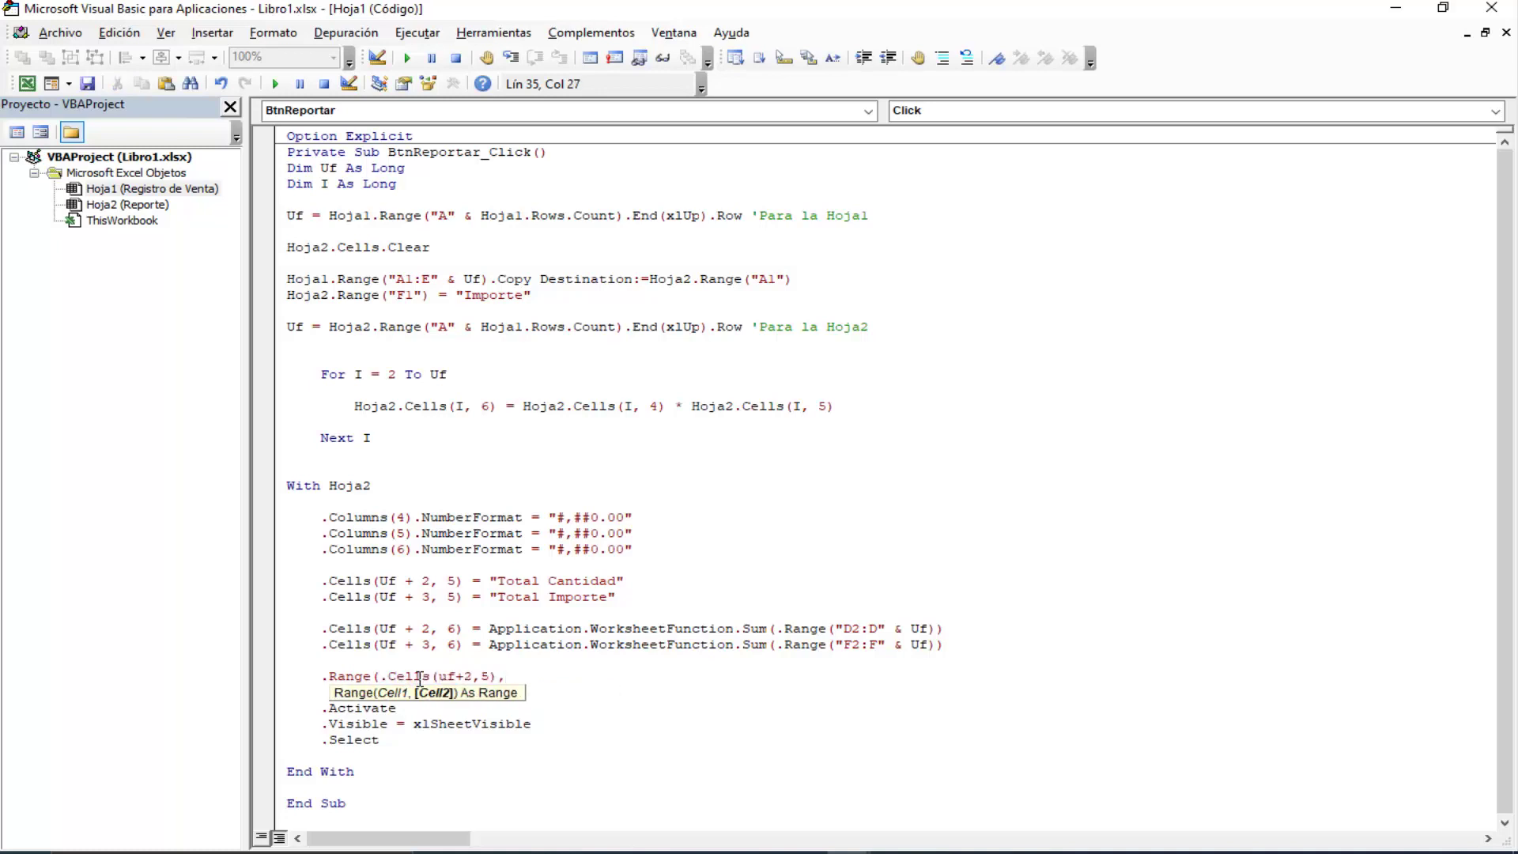
pyautogui.hotkey('ctrl', 'v')
pyautogui.press('Left')
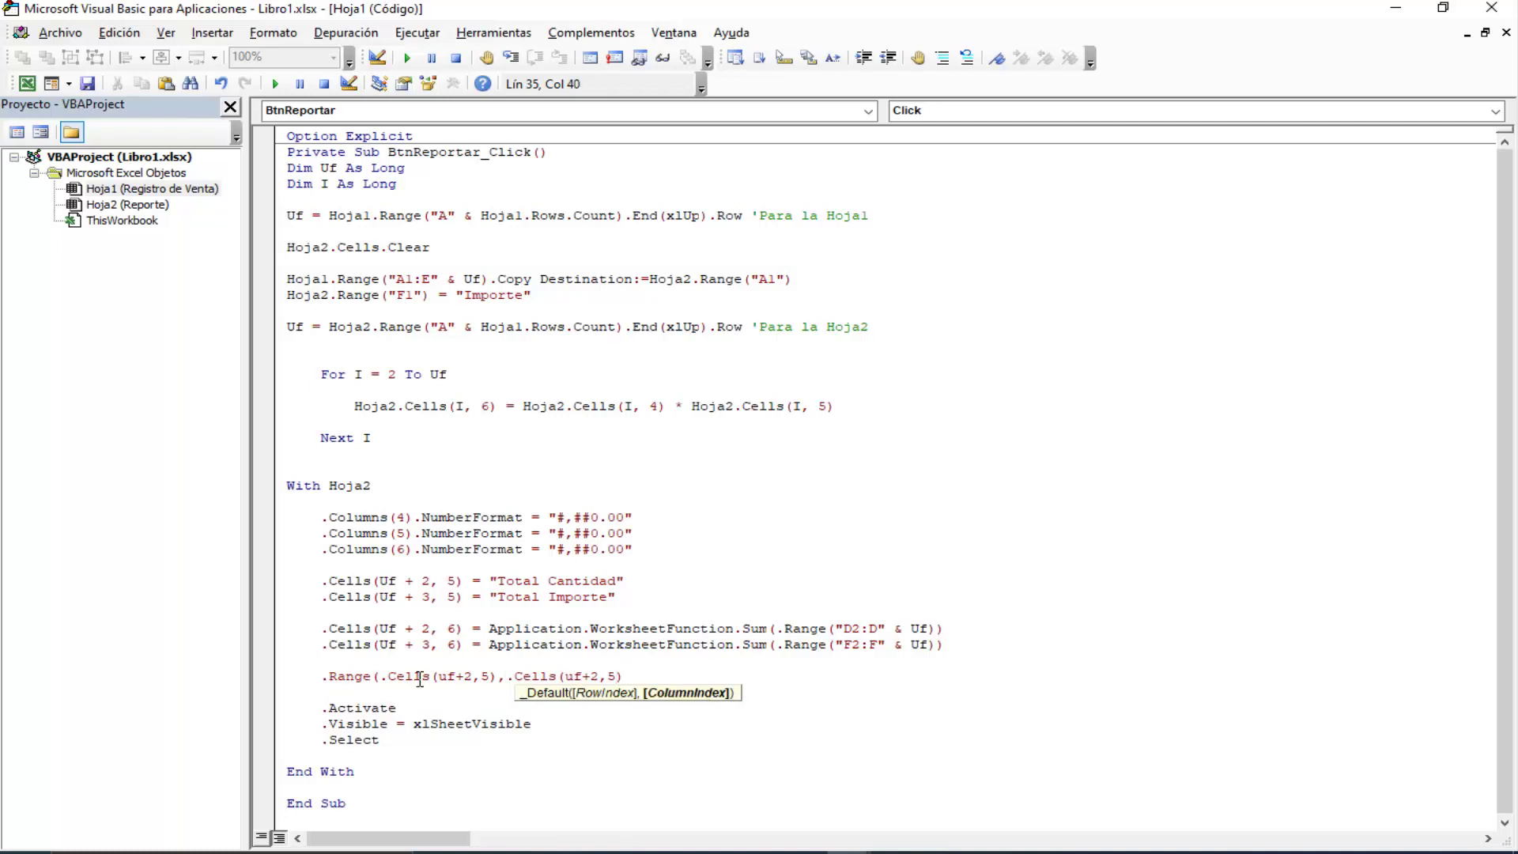
pyautogui.press('BackSpace')
pyautogui.write('6')
pyautogui.press('Left')
pyautogui.press('Left')
pyautogui.press('Left')
pyautogui.press('Delete')
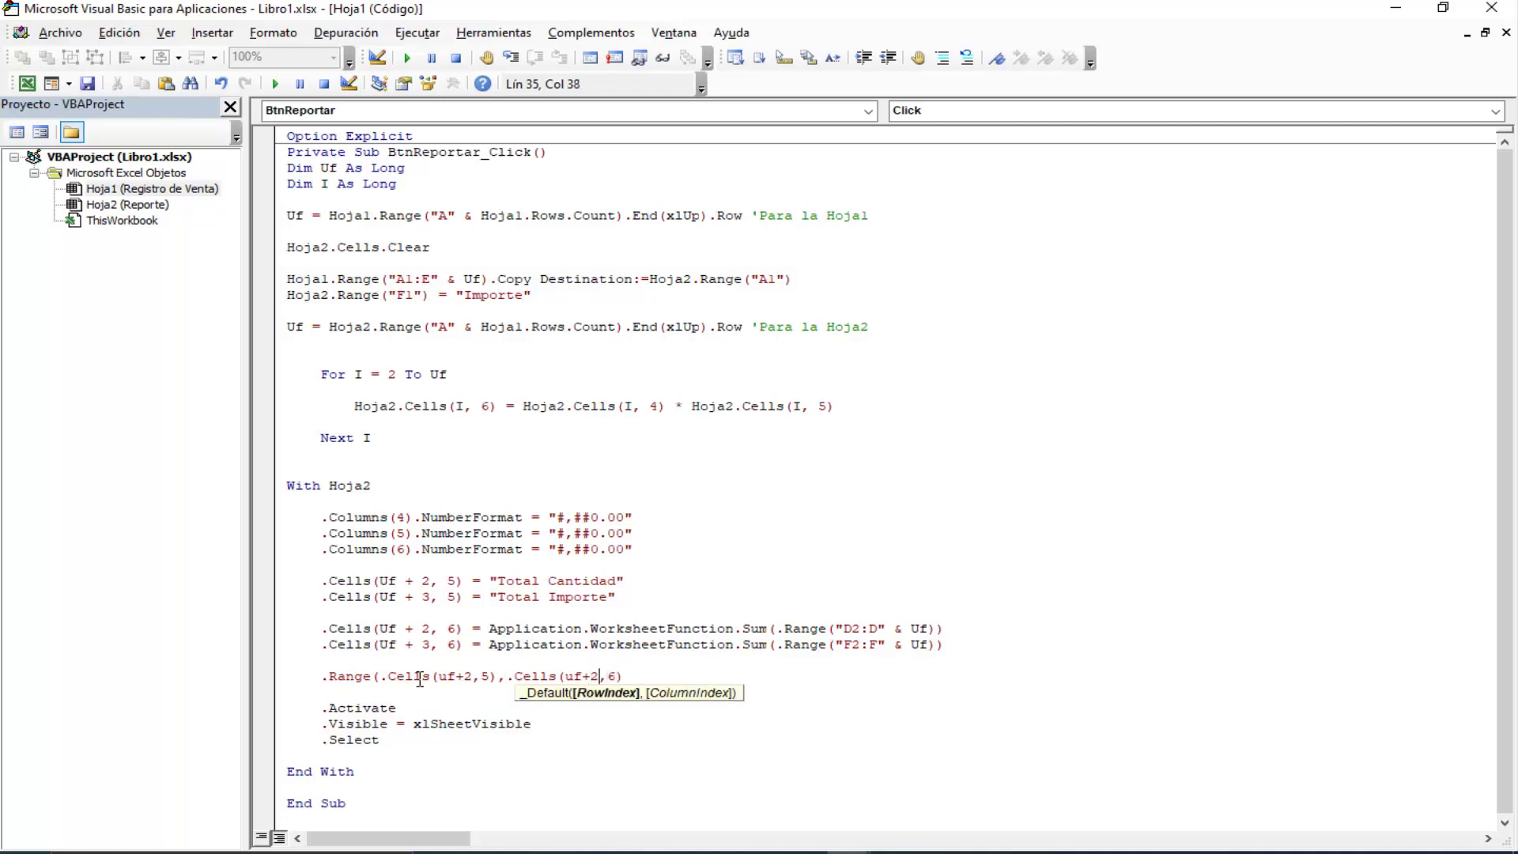
pyautogui.write('3')
pyautogui.press('Right')
pyautogui.press('Right')
pyautogui.press('Right')
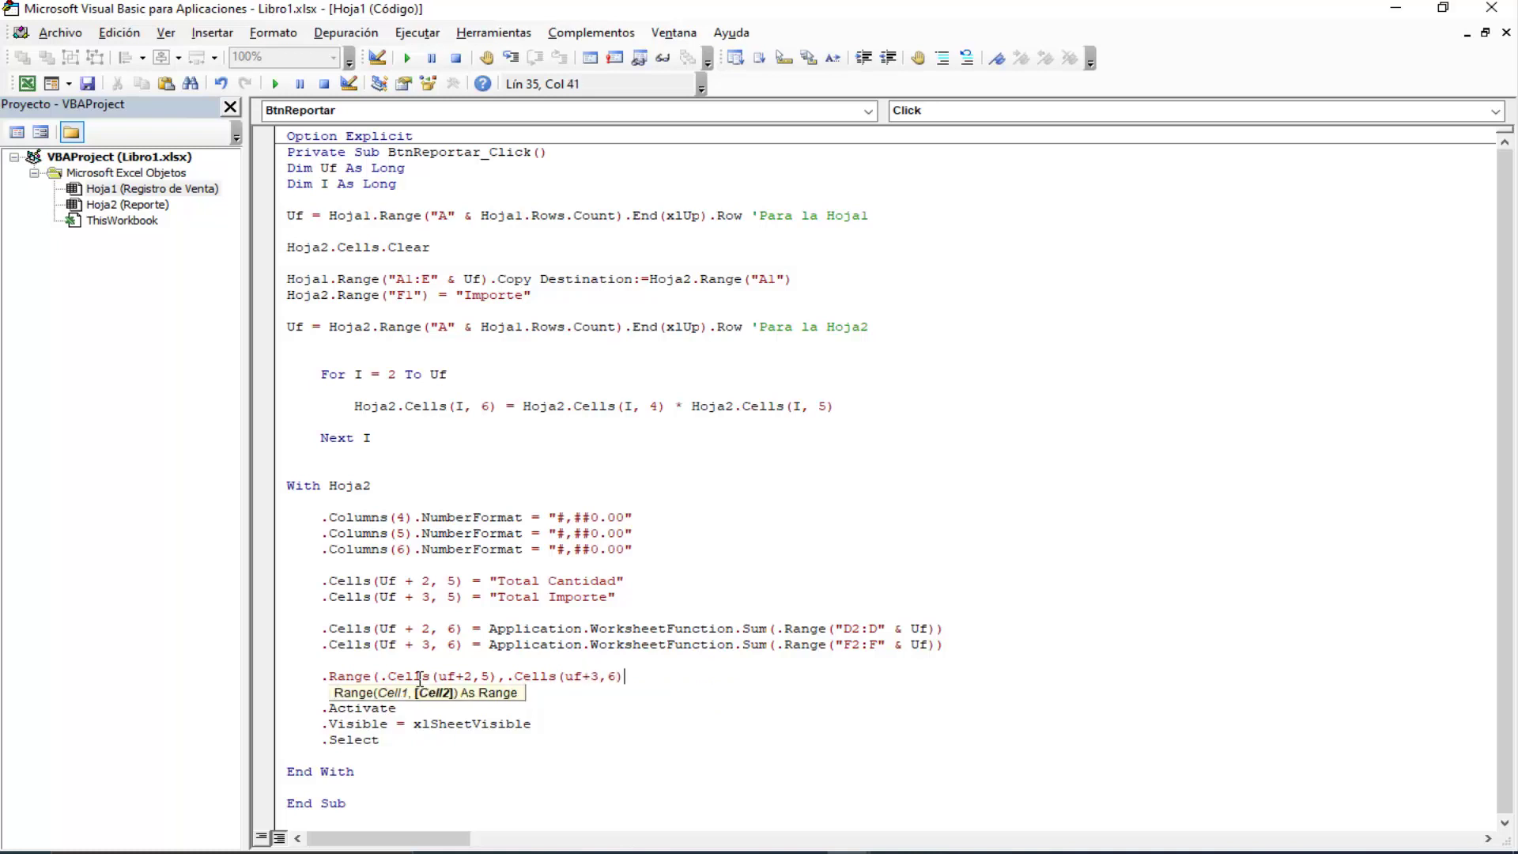
# Step: Finish the line with .Borders.LineStyle = xlContinuous
pyautogui.write(').bo')
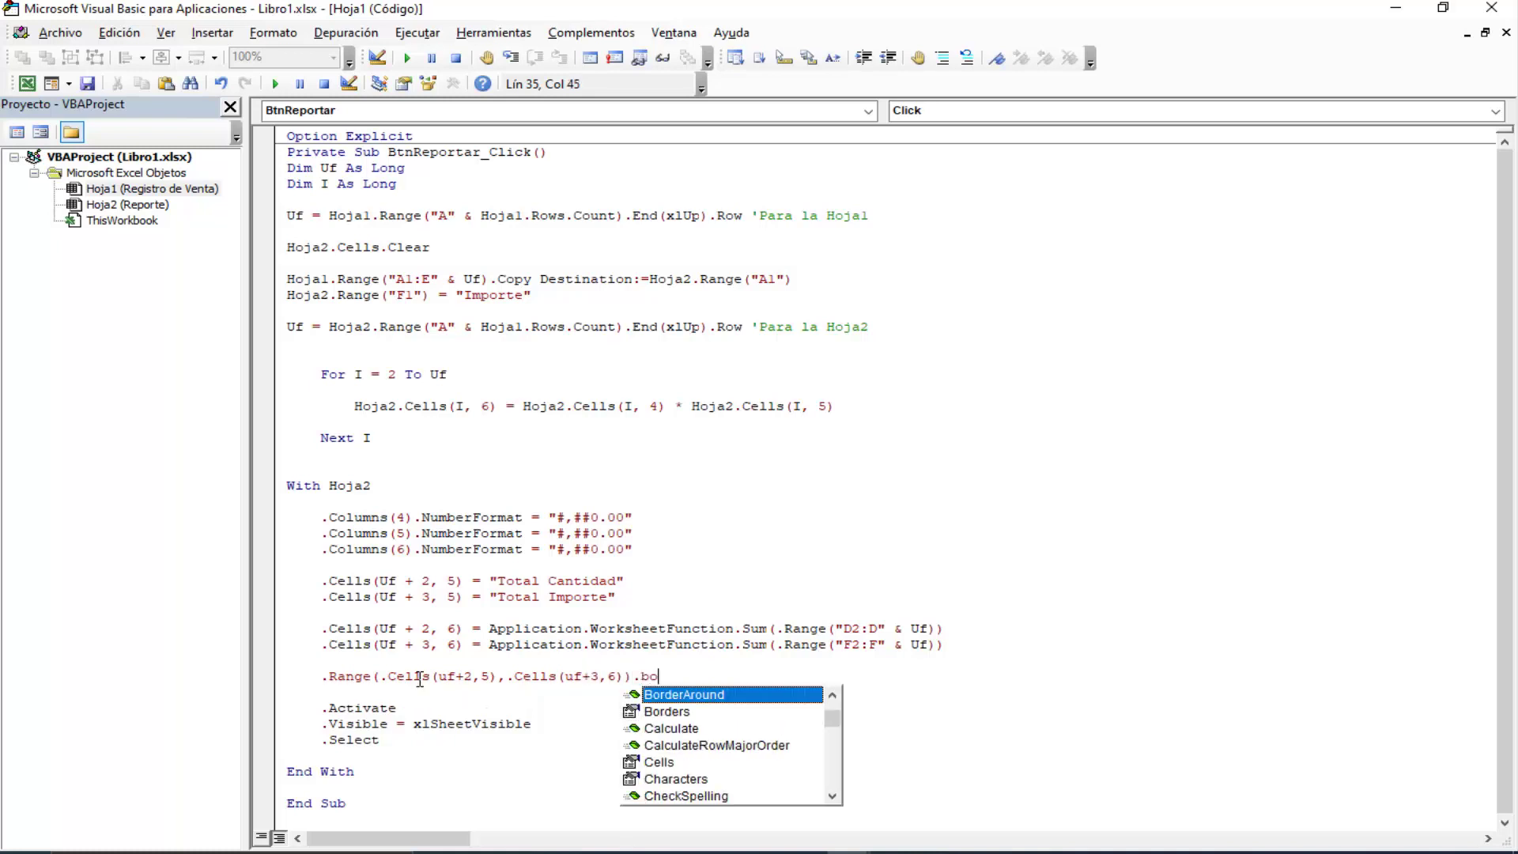
pyautogui.write('r')
pyautogui.press('Down')
pyautogui.press('Tab')
pyautogui.write('.')
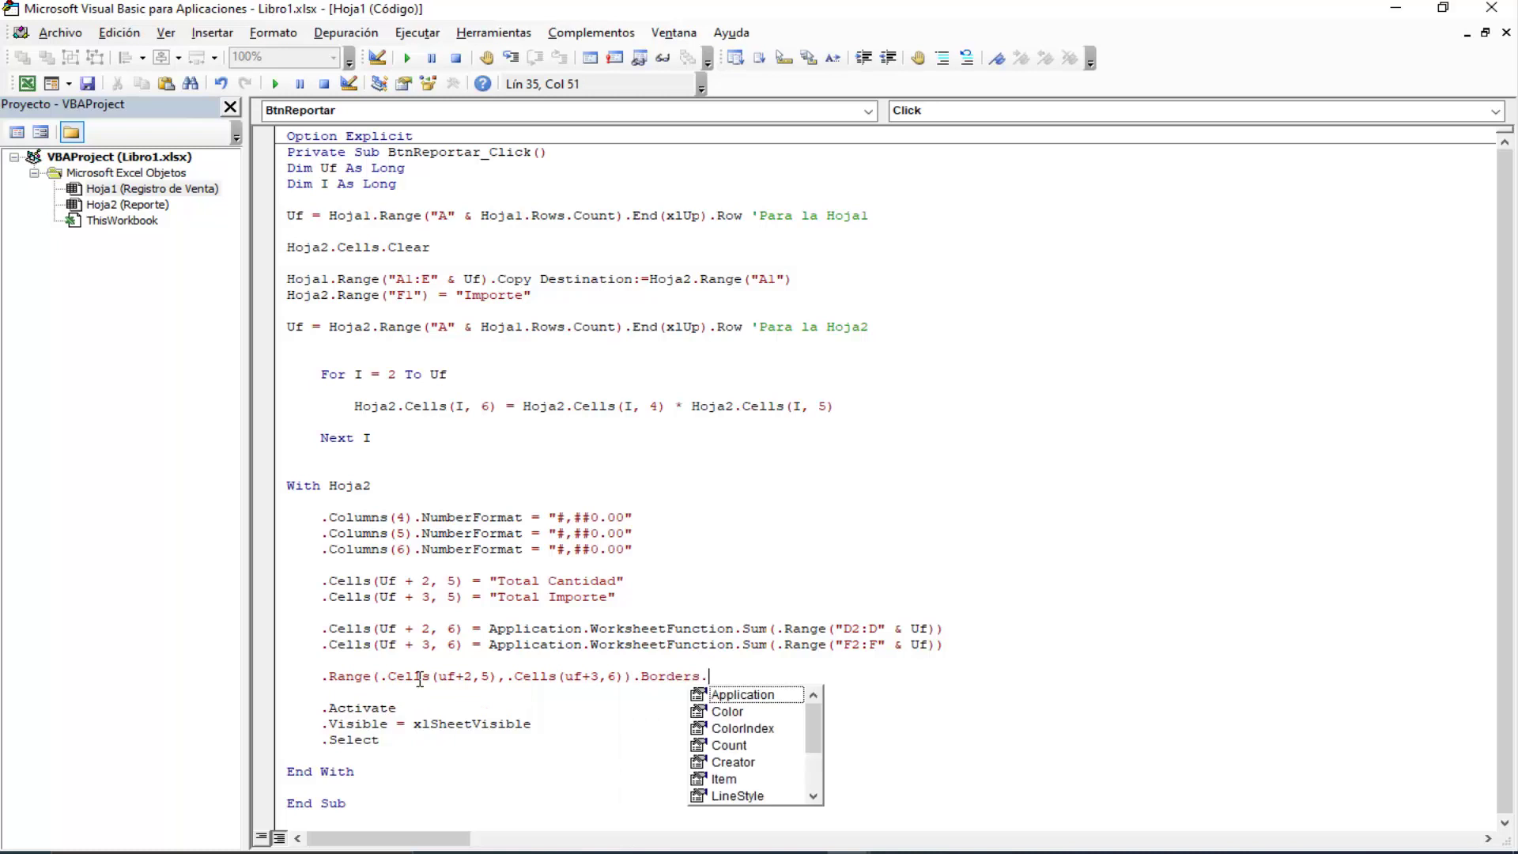
pyautogui.write('li')
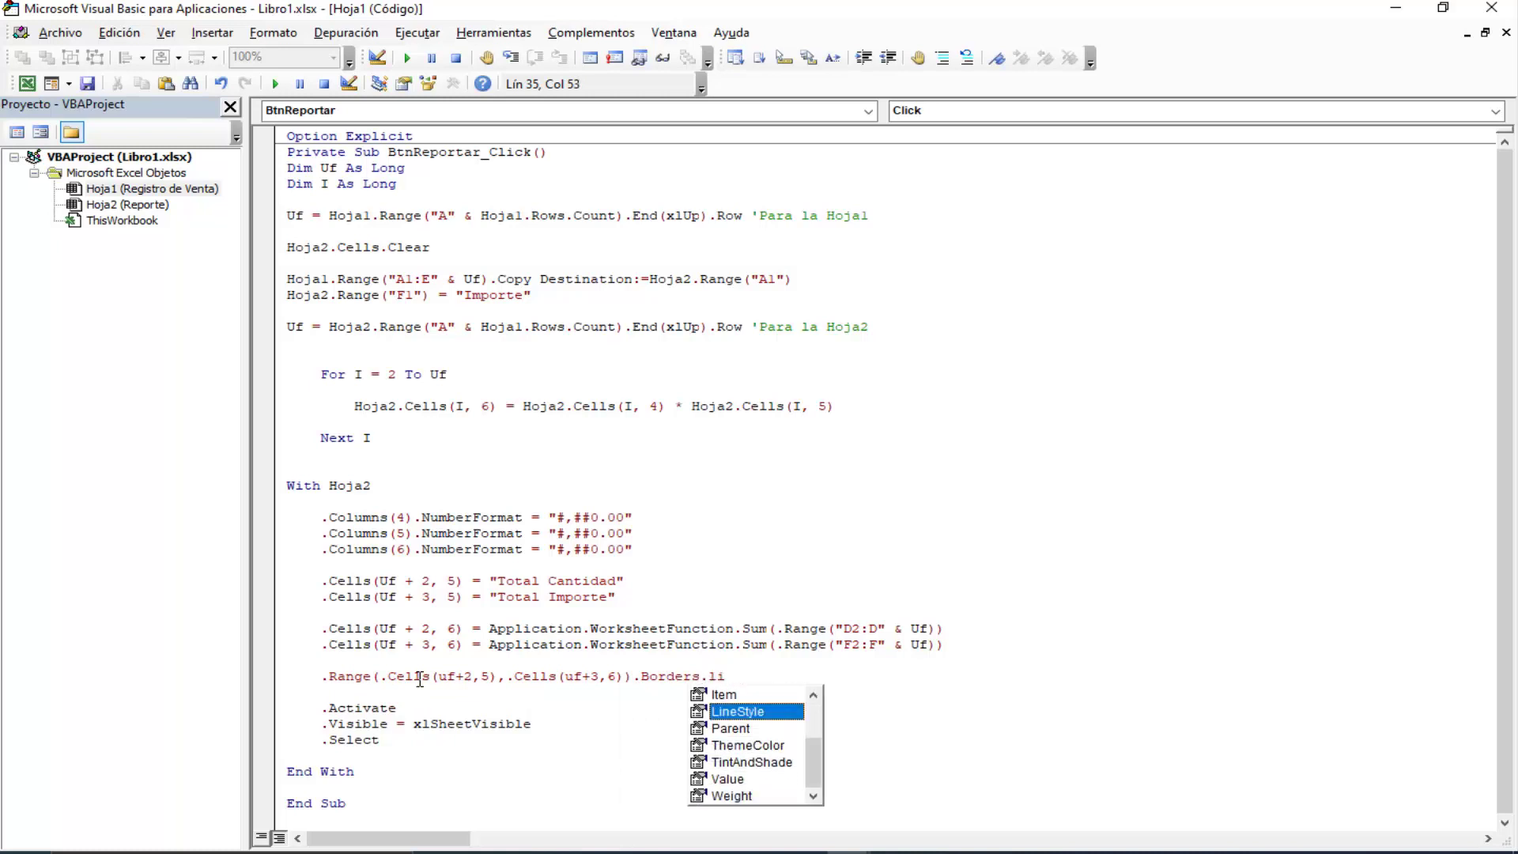
pyautogui.press('Tab')
pyautogui.write('=xlc')
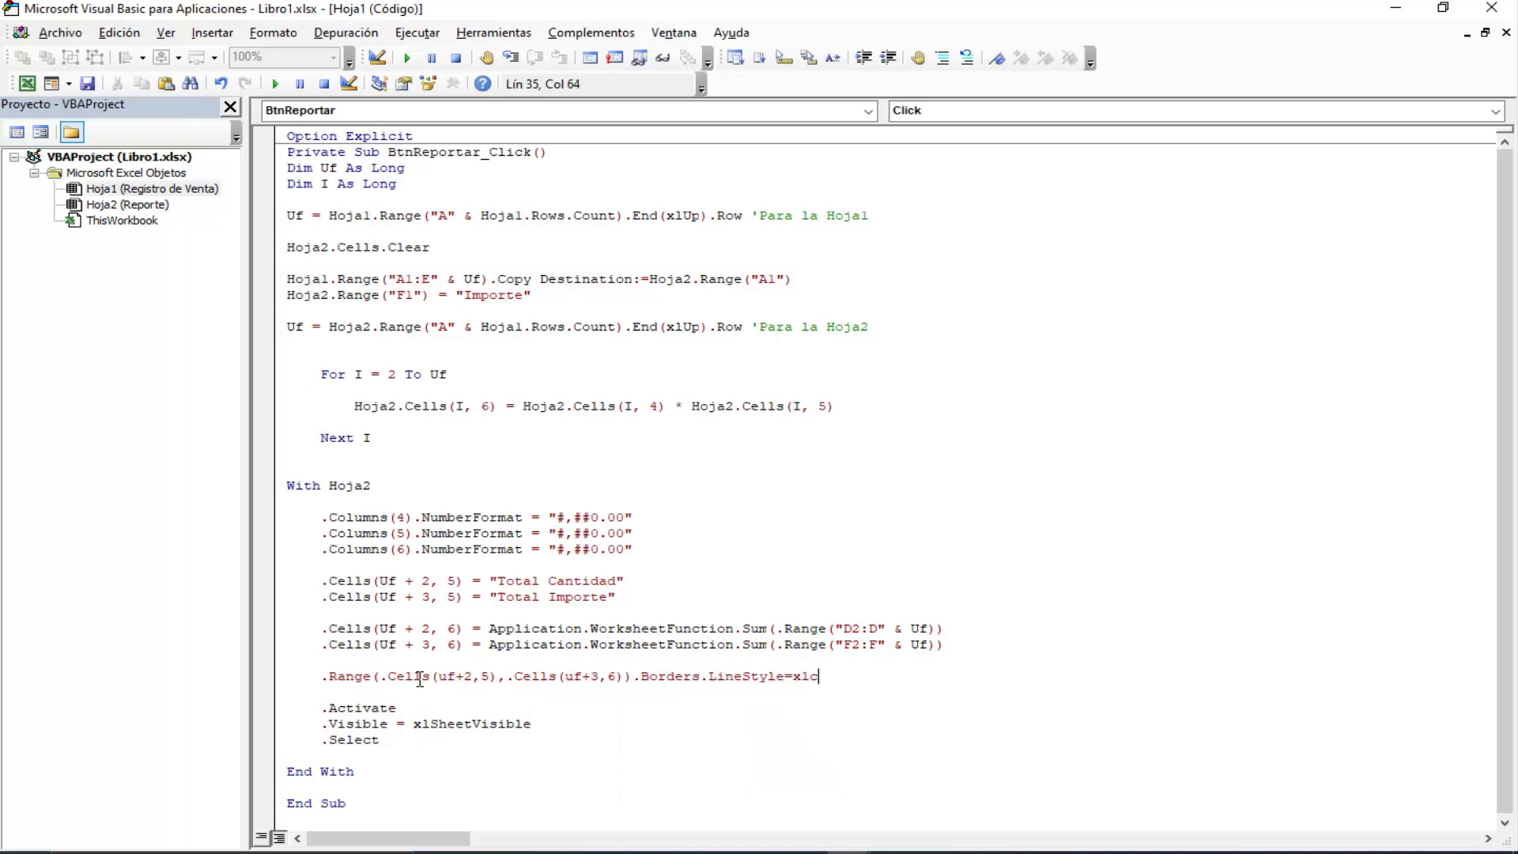
pyautogui.write('ontn')
pyautogui.press('BackSpace')
pyautogui.write('inuo')
pyautogui.write('us')
pyautogui.press('Return')
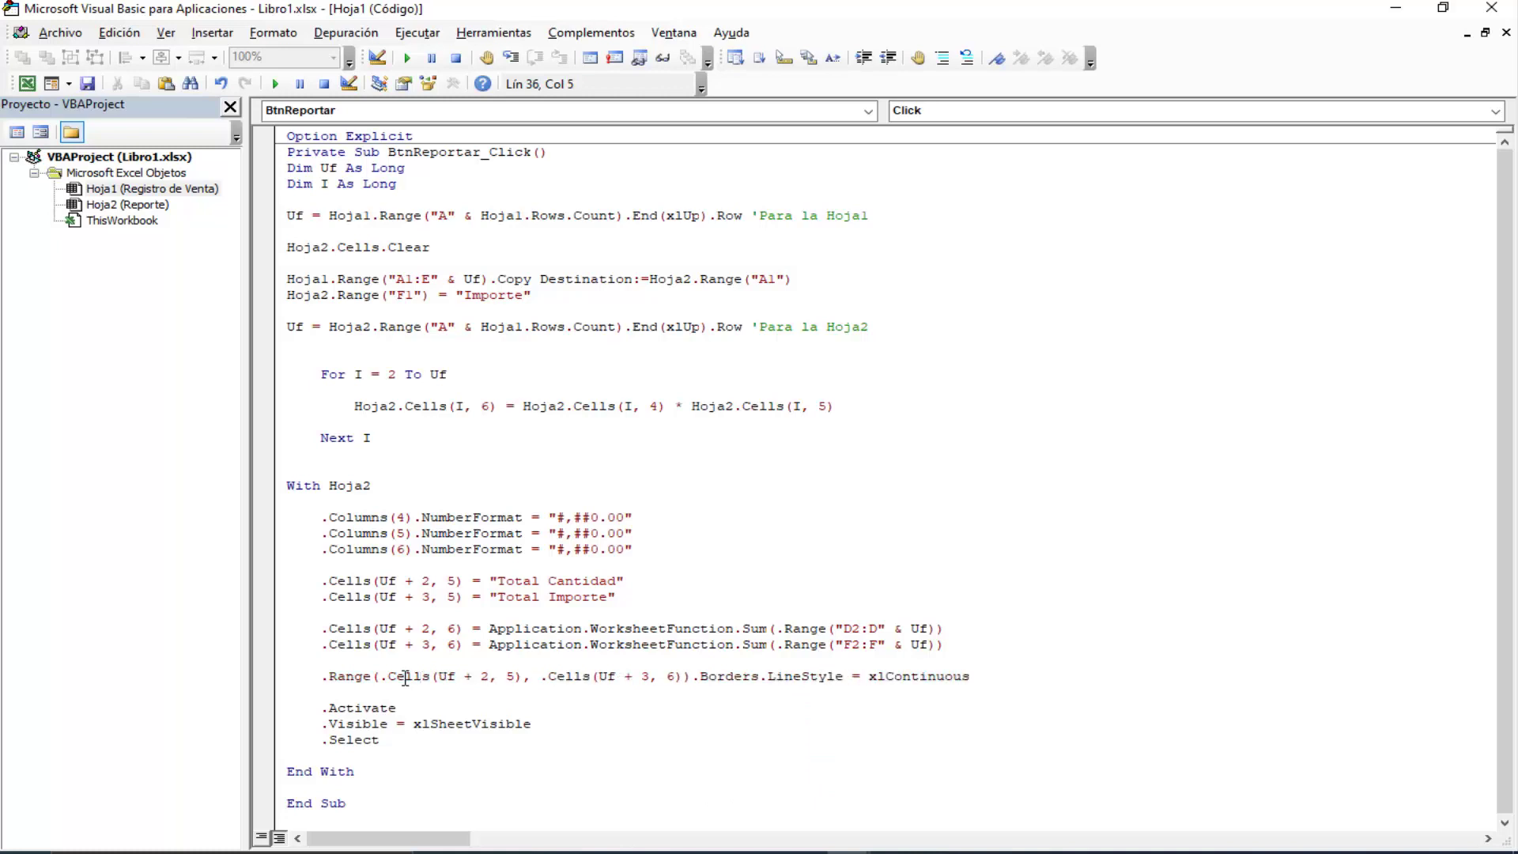
# Step: Apply Todos los bordes to E25:F26, then run Volver to return to Registro de Venta
pyautogui.click(27, 83)
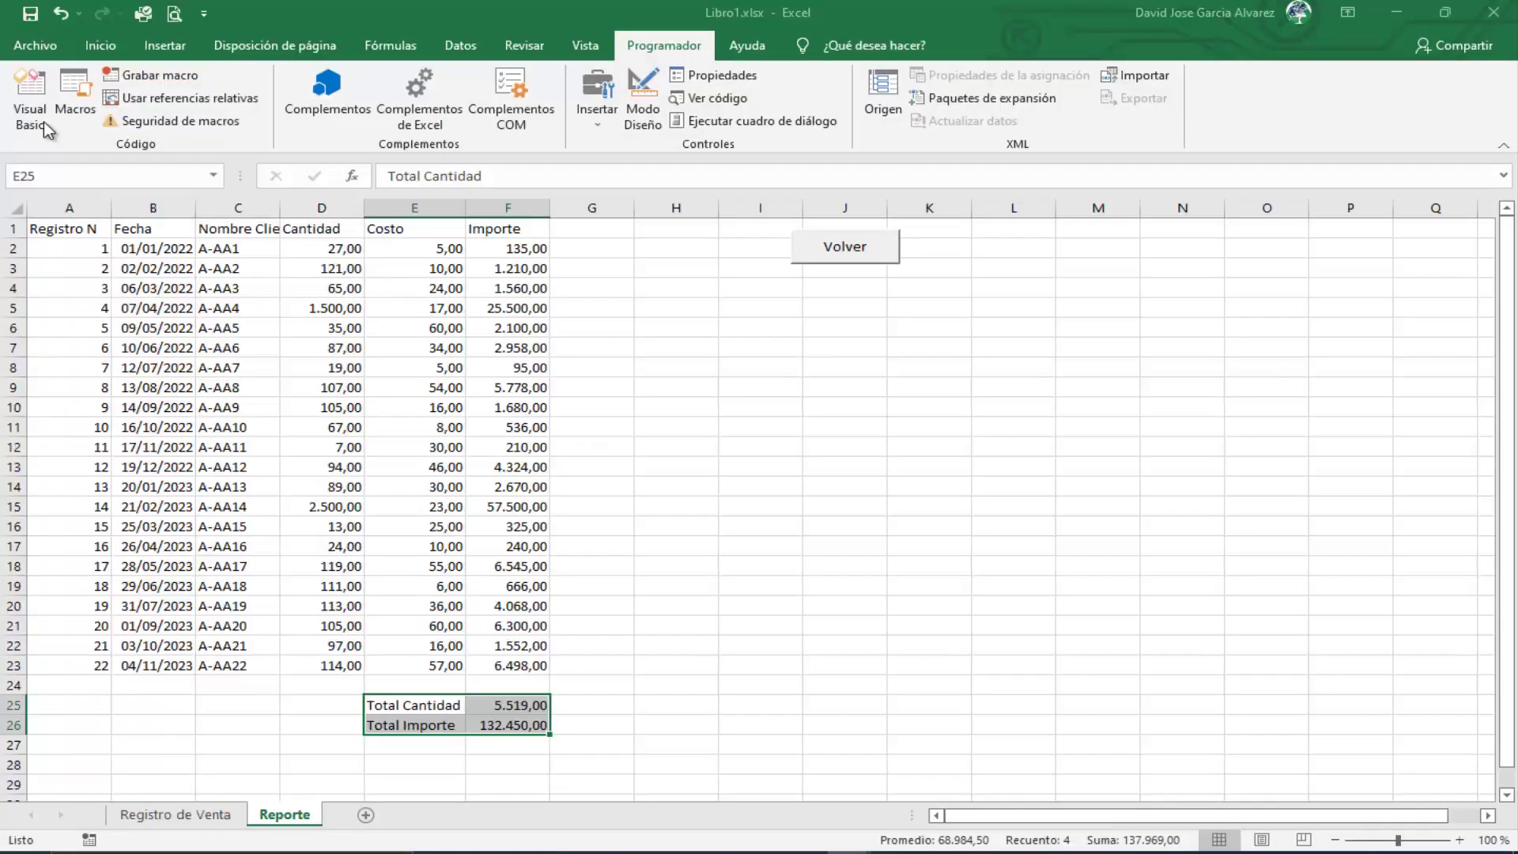
pyautogui.click(100, 45)
pyautogui.click(238, 113)
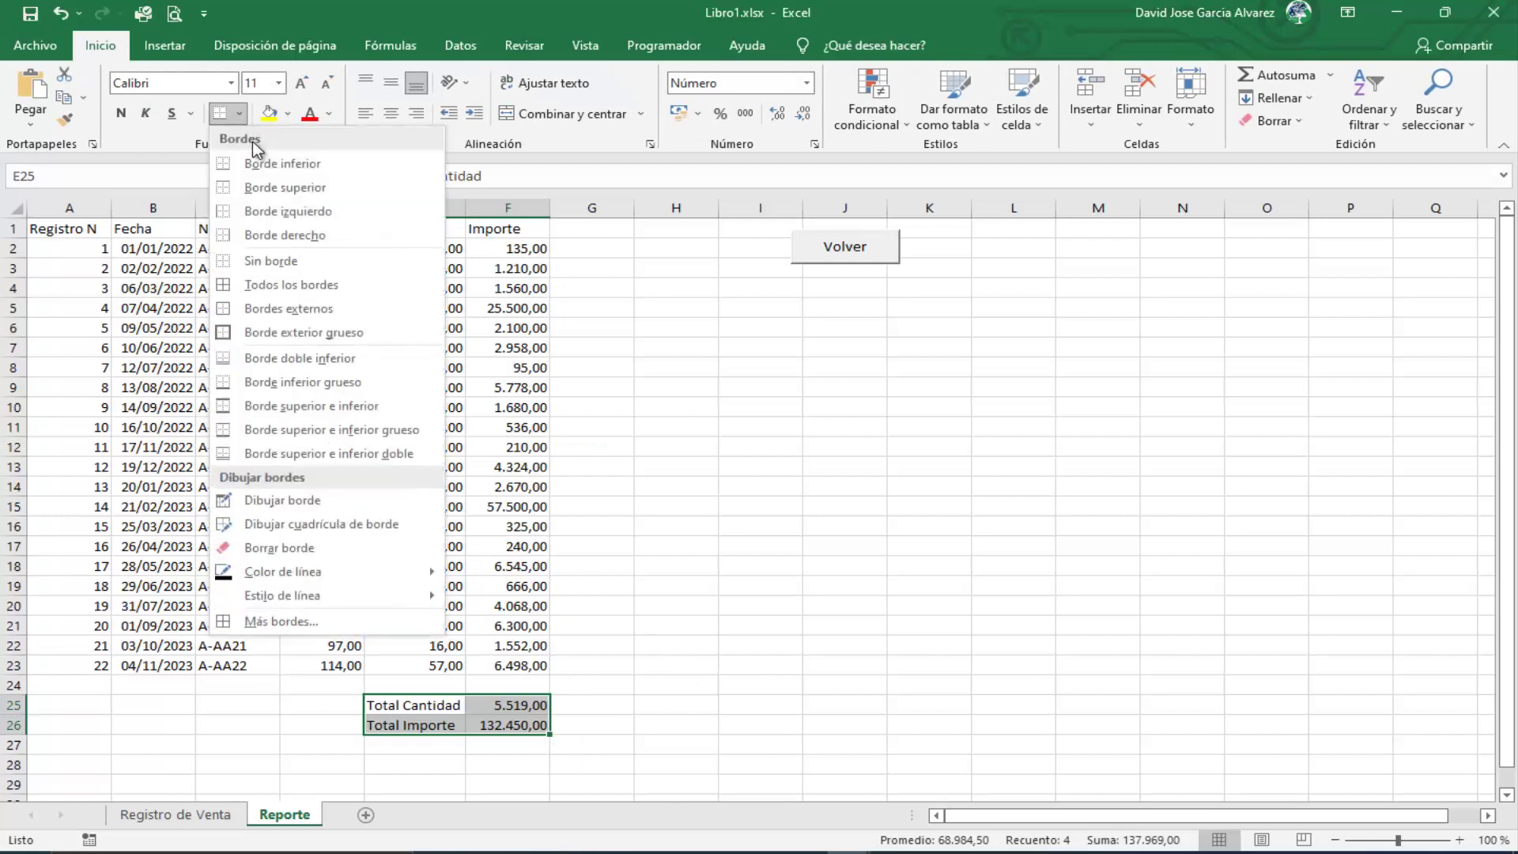
pyautogui.click(237, 292)
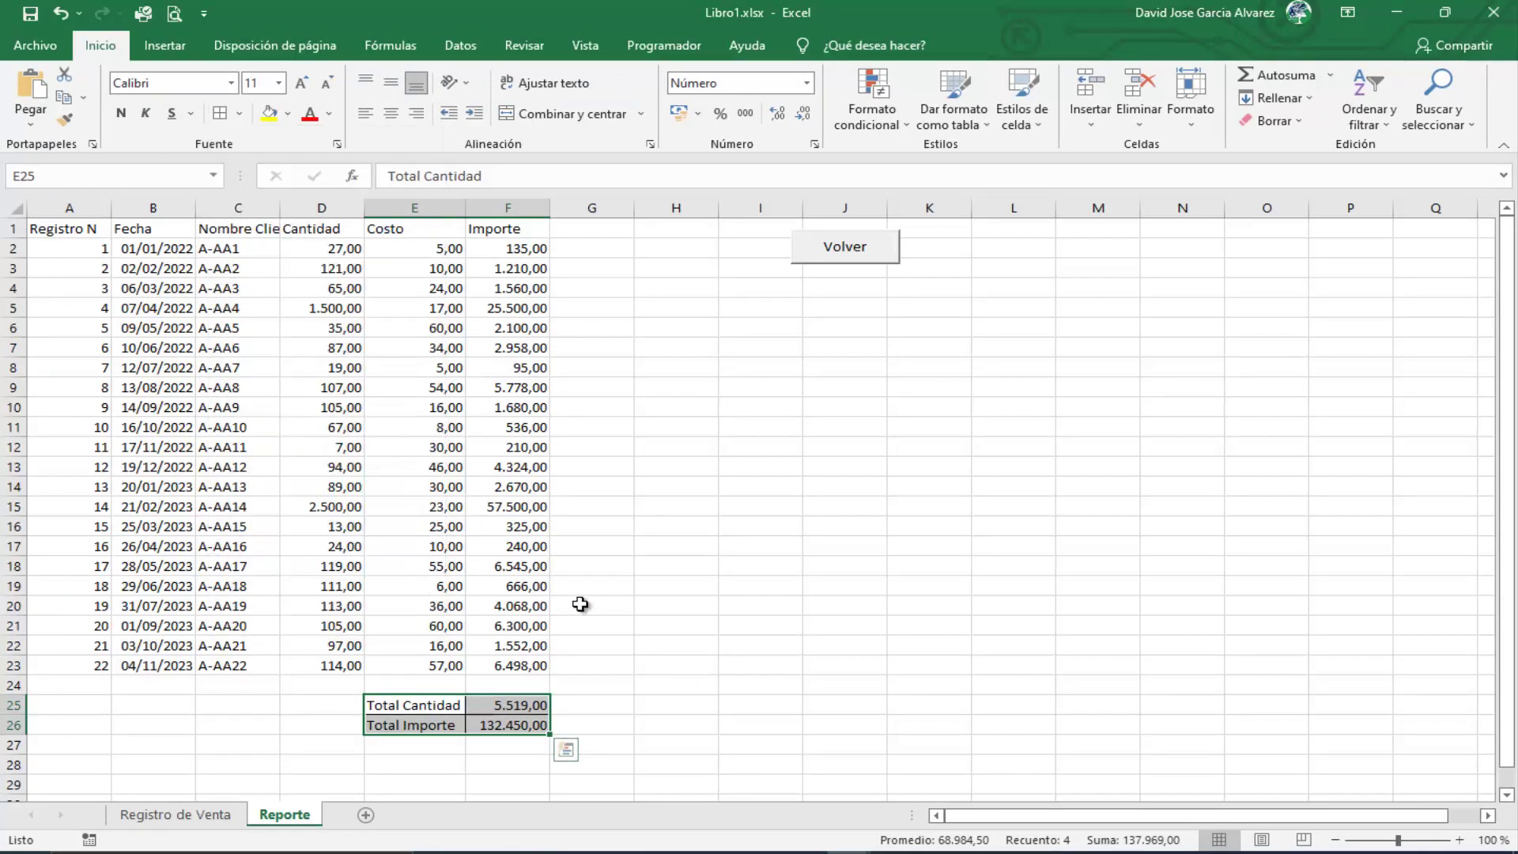
pyautogui.click(413, 704)
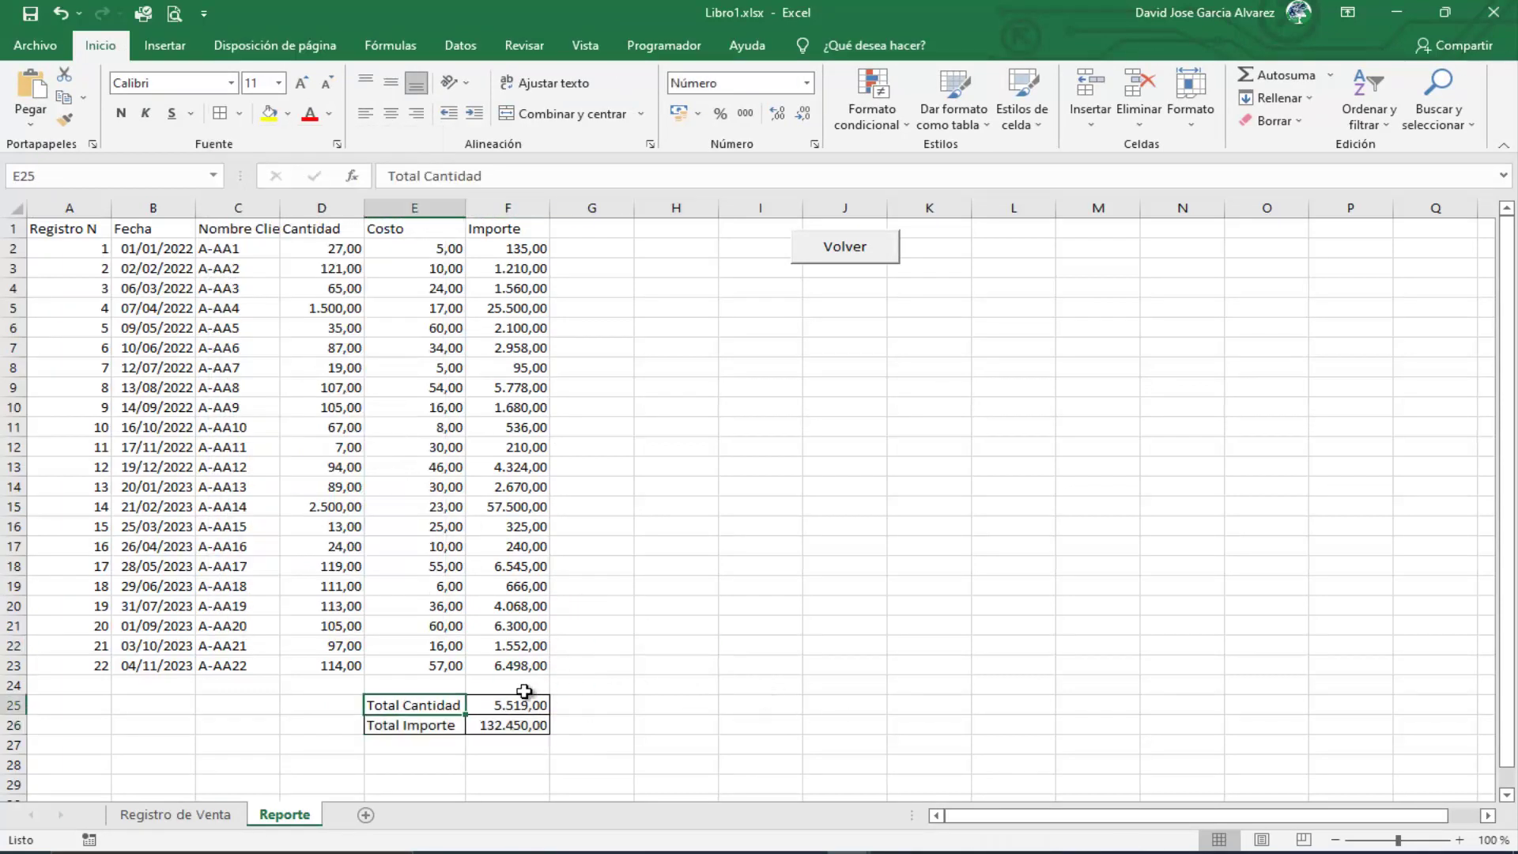
pyautogui.click(619, 669)
pyautogui.click(868, 255)
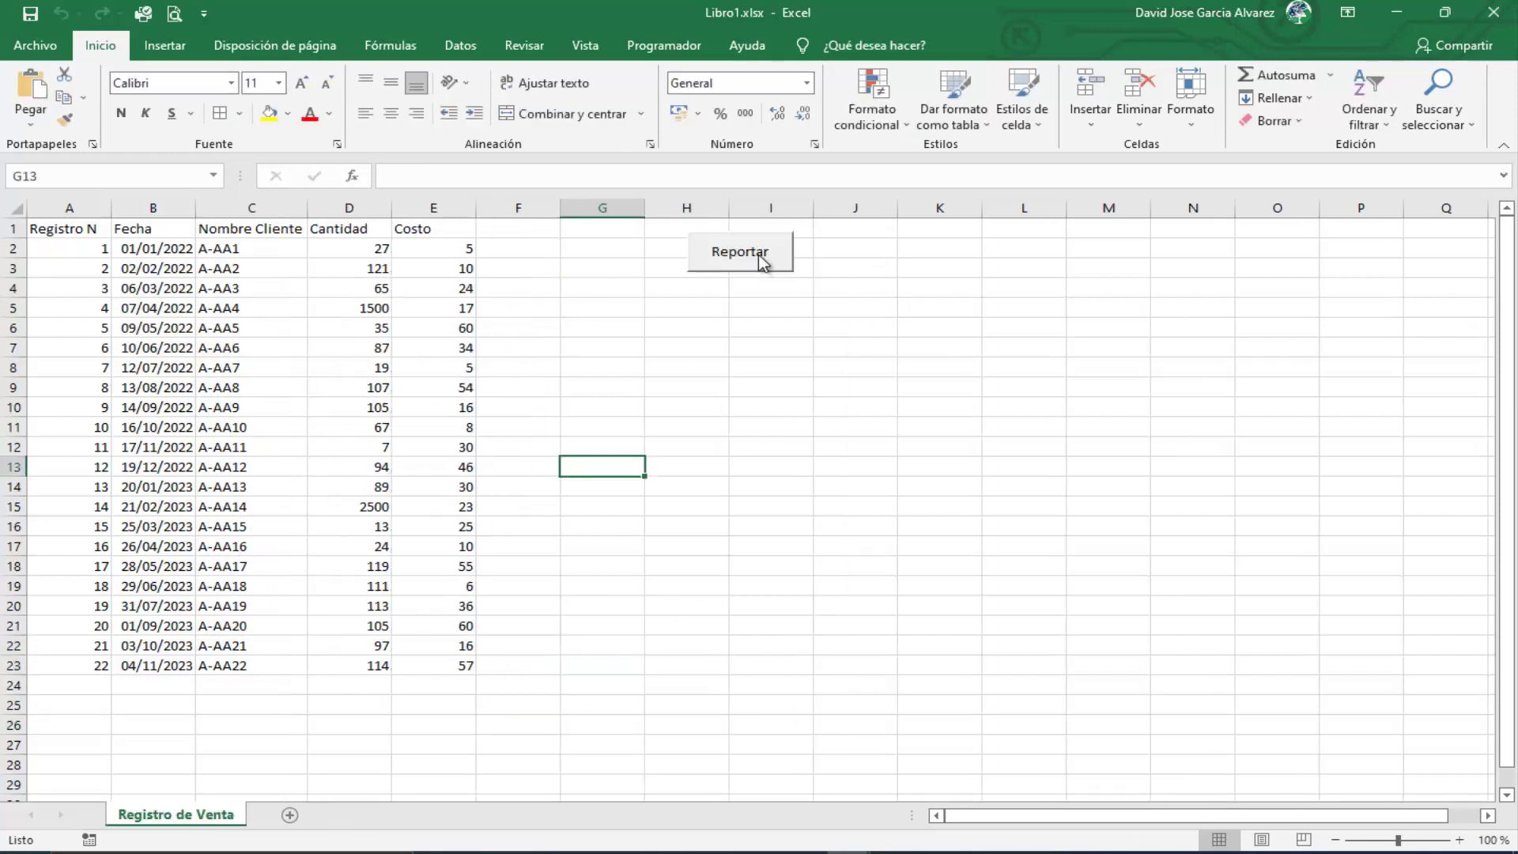
# Step: Run Reportar, widen column E for the total labels, and check F2, D2 and totals E25:F26
pyautogui.click(758, 255)
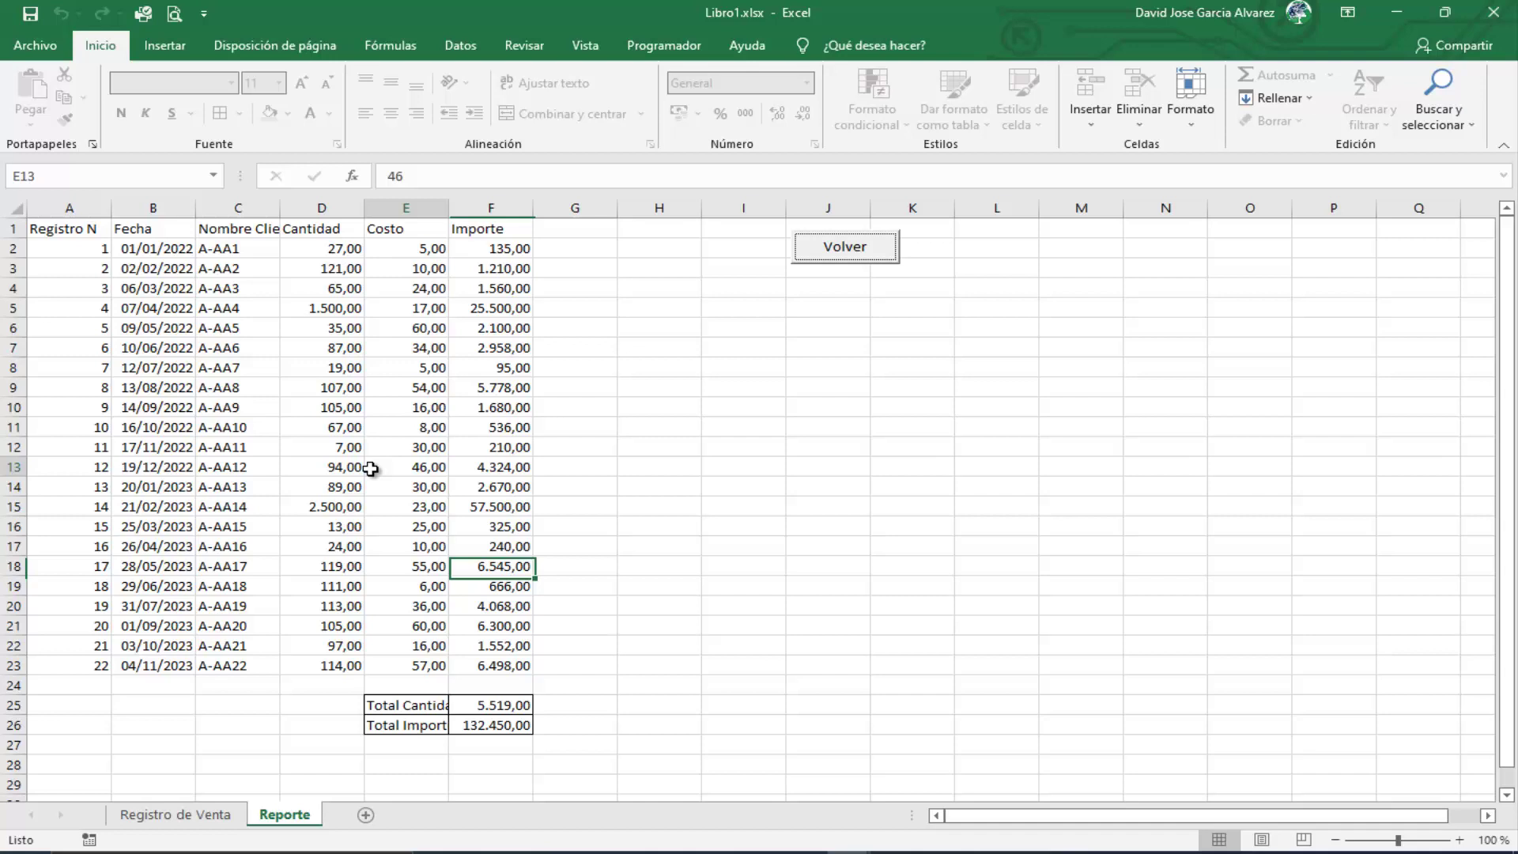
pyautogui.click(423, 467)
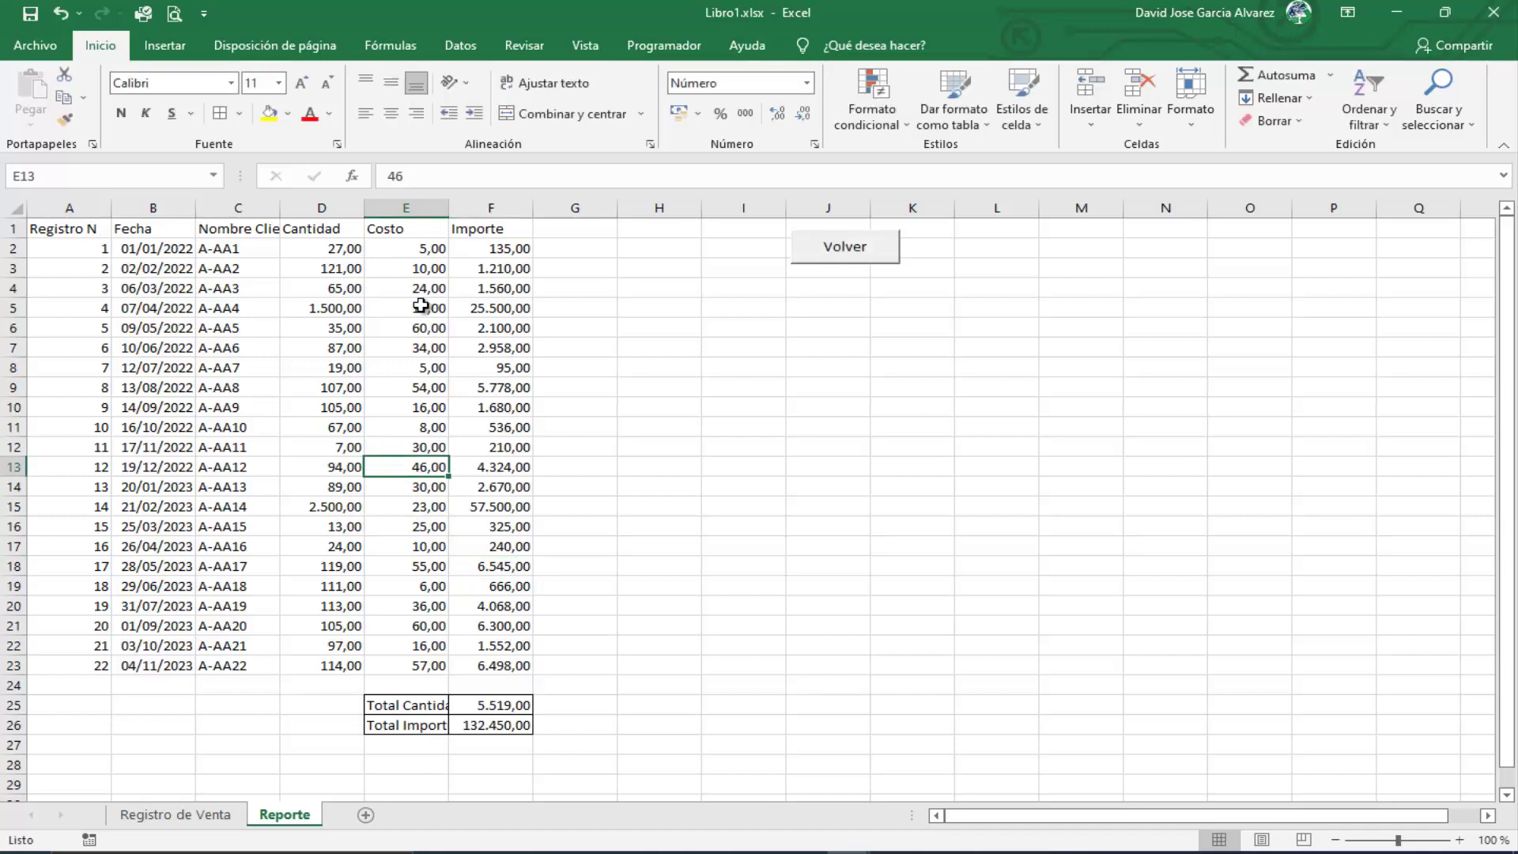
pyautogui.moveTo(446, 216); pyautogui.dragTo(465, 216)
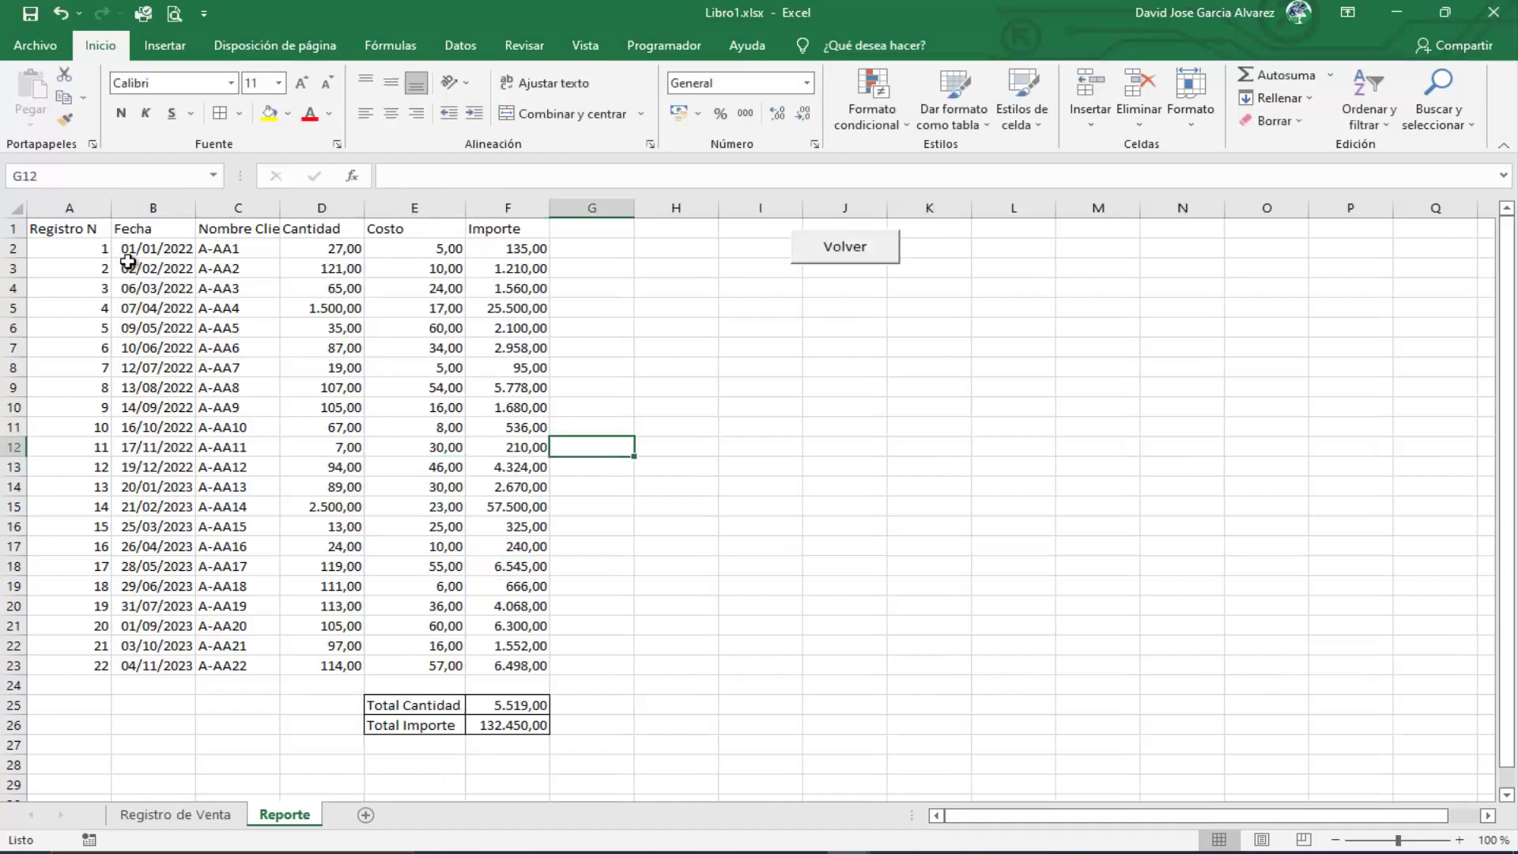
pyautogui.click(525, 251)
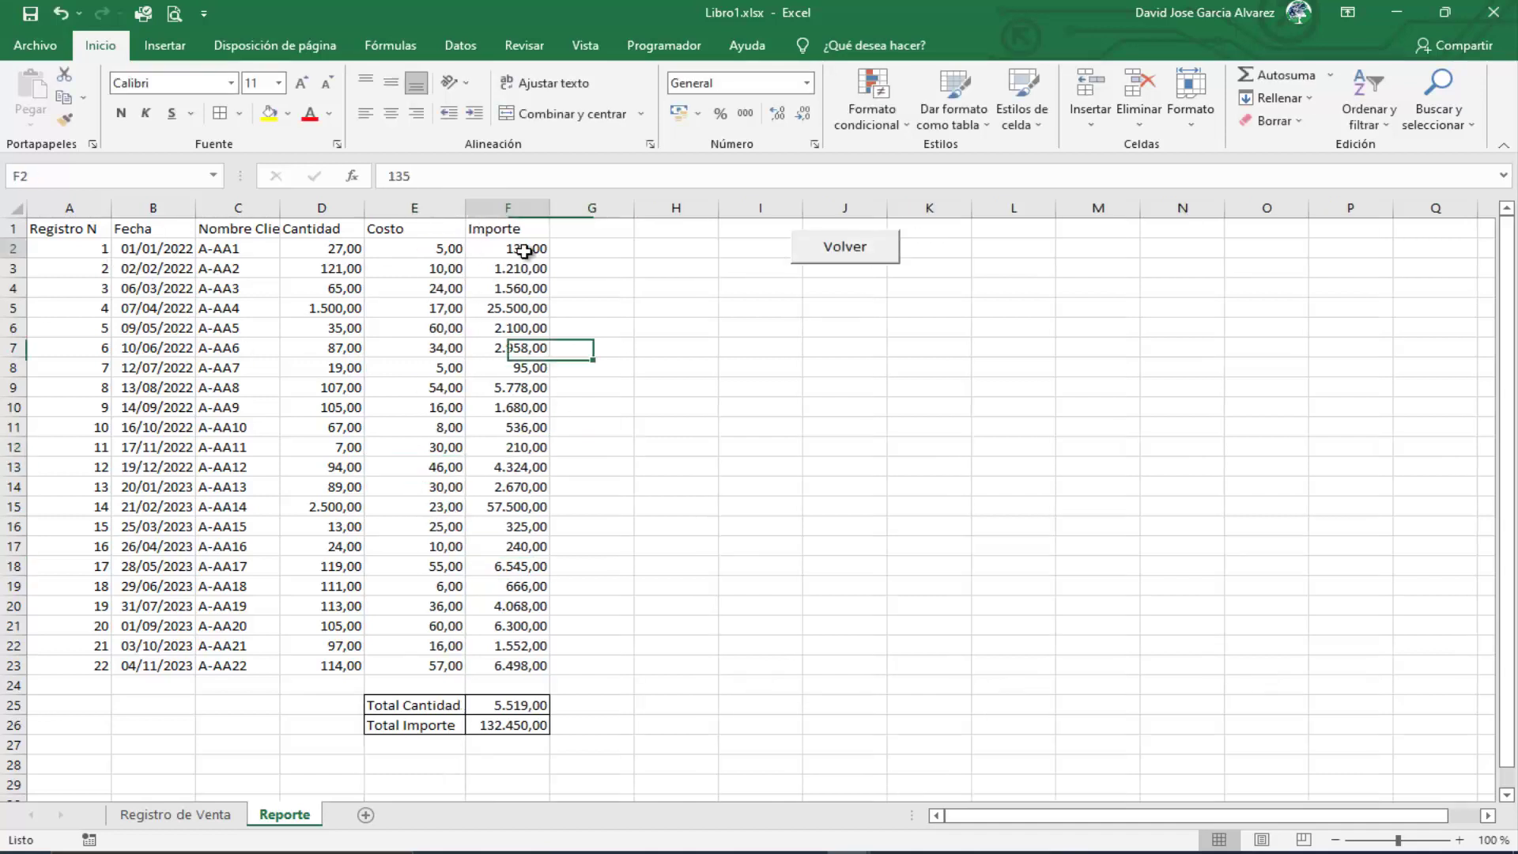
pyautogui.click(332, 246)
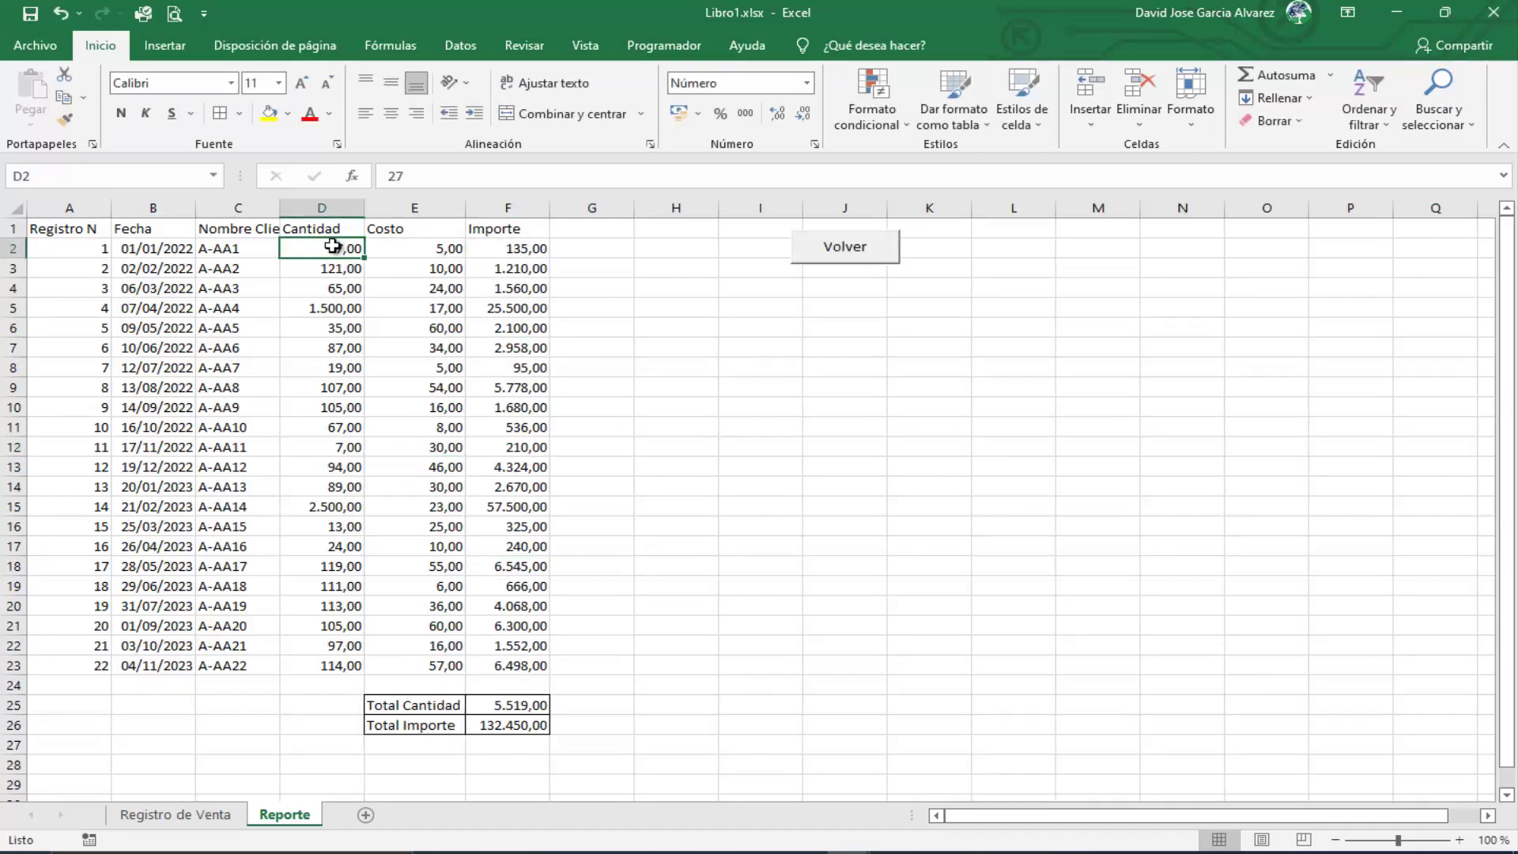
pyautogui.click(483, 704)
pyautogui.moveTo(418, 704); pyautogui.dragTo(521, 725)
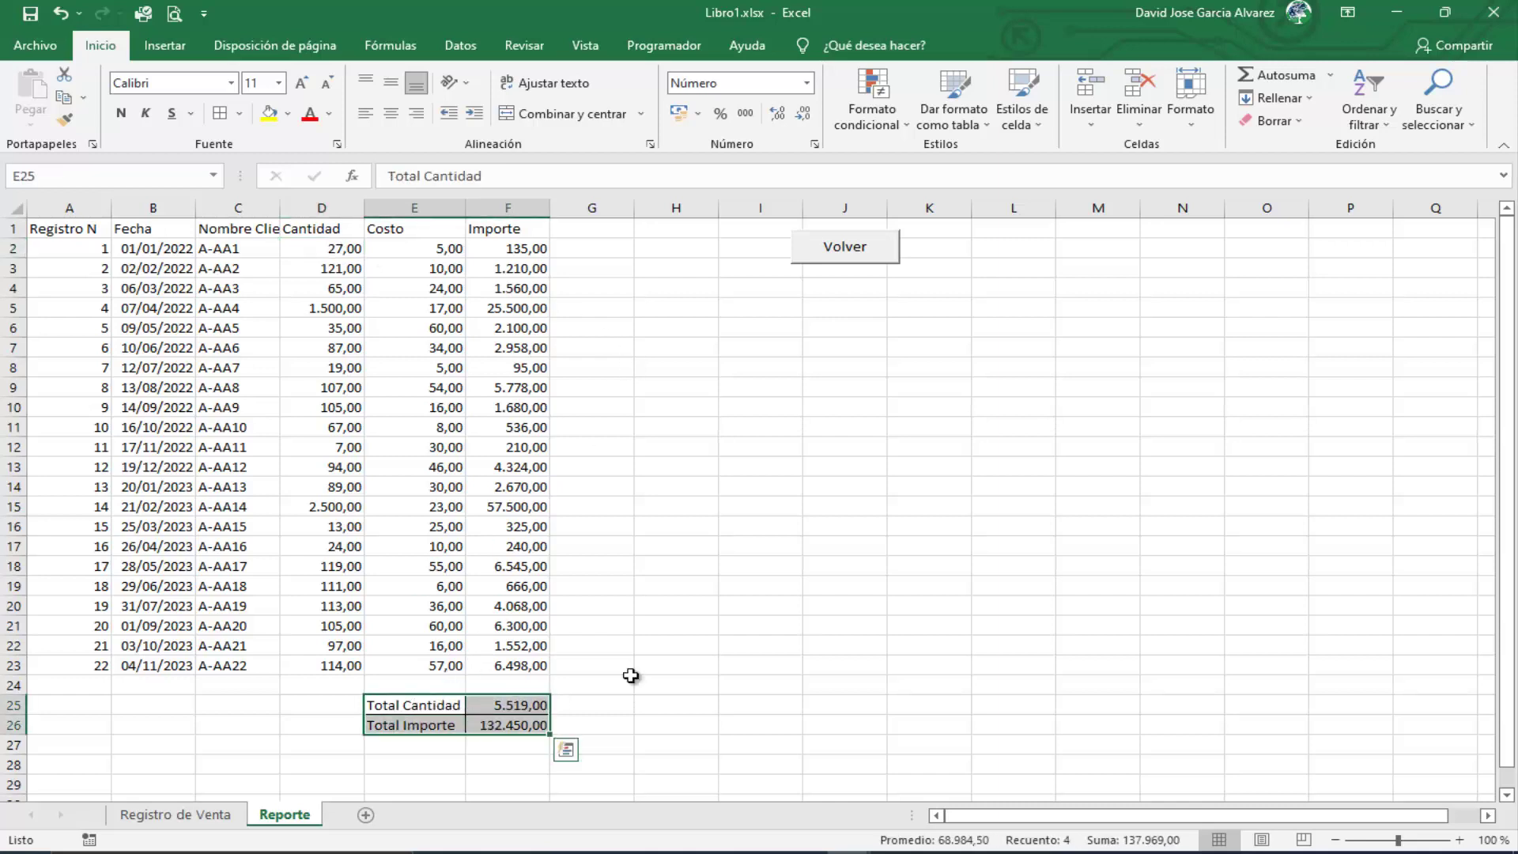
pyautogui.click(743, 637)
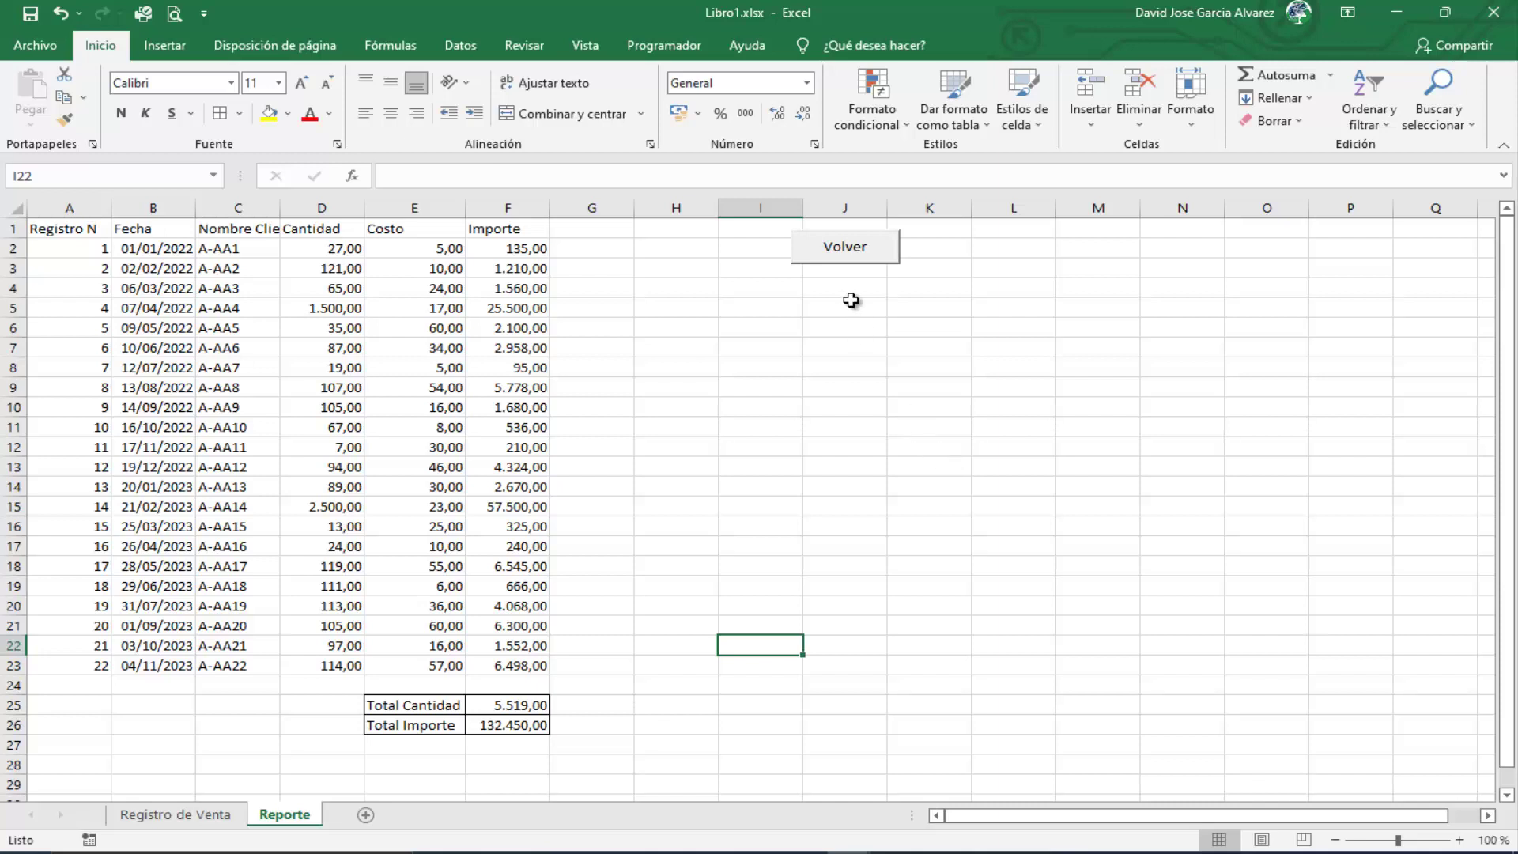
# Step: Alternate Volver and Reportar four times, finishing with Volver on Registro de Venta
pyautogui.click(874, 256)
pyautogui.click(767, 262)
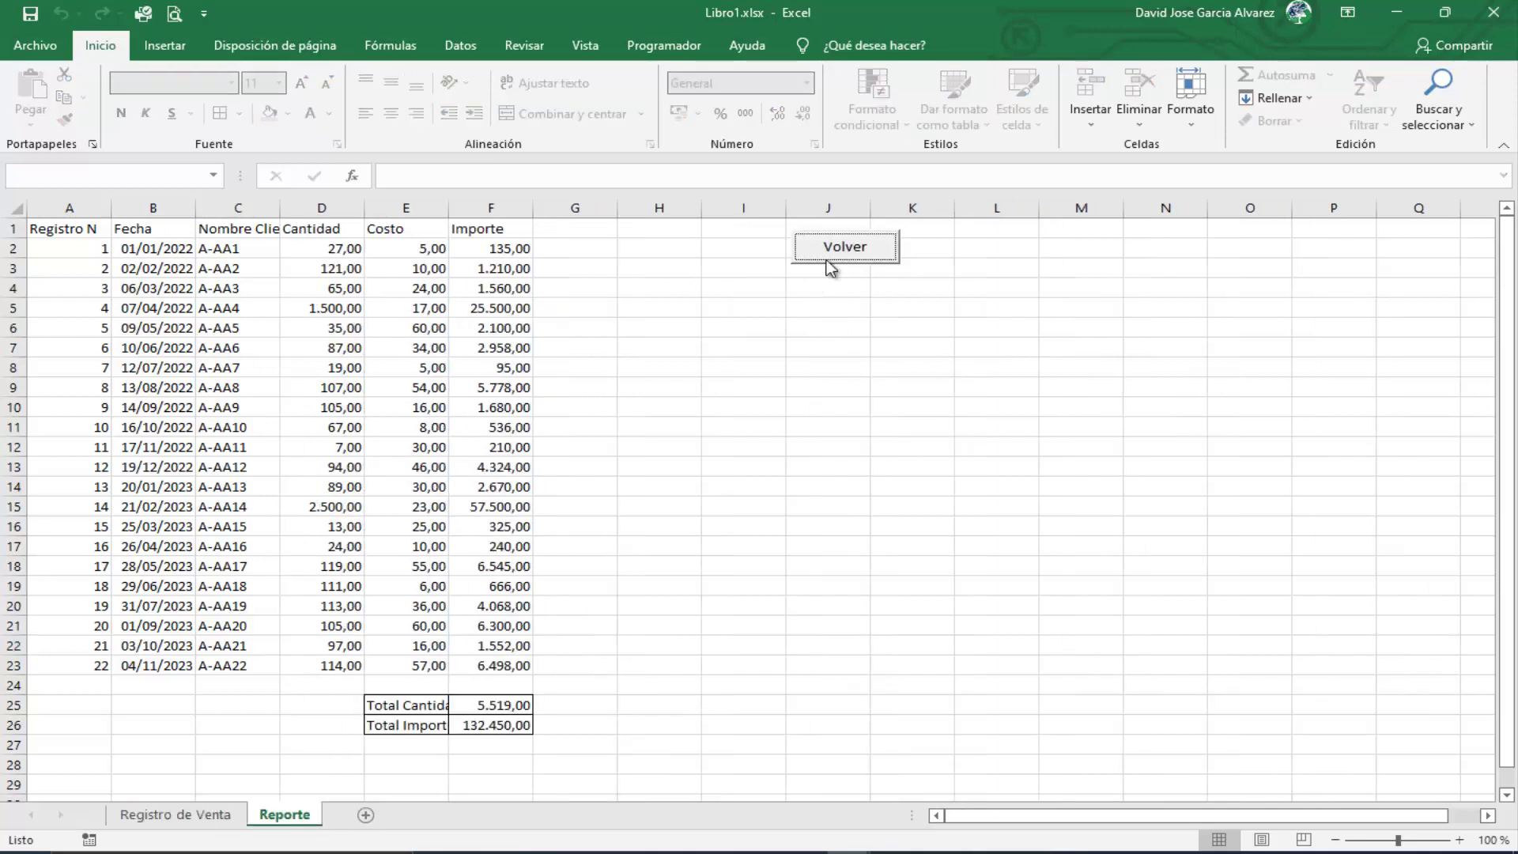
pyautogui.click(838, 246)
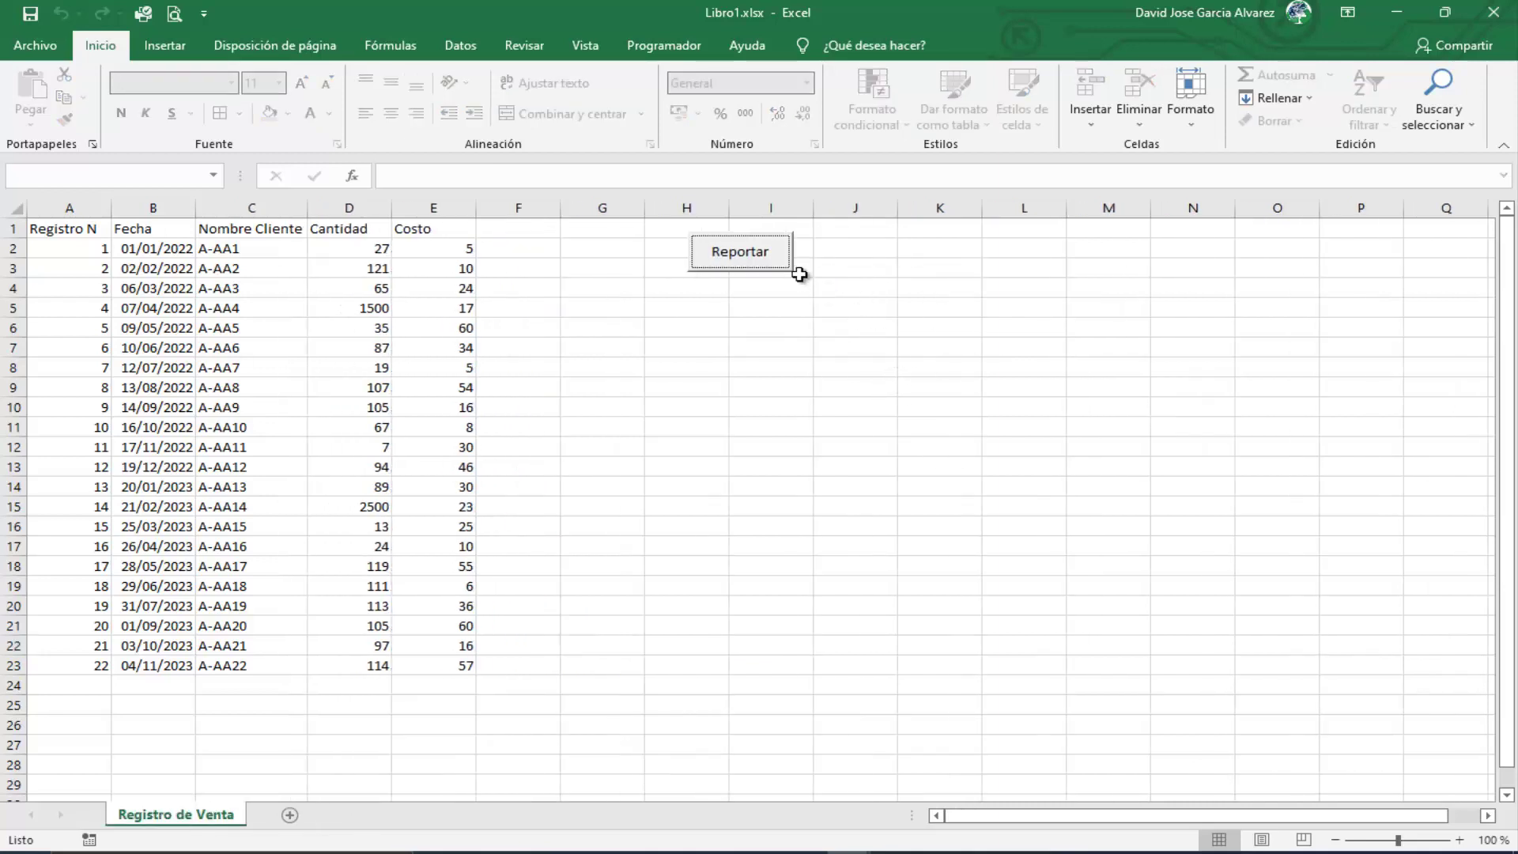
pyautogui.click(749, 261)
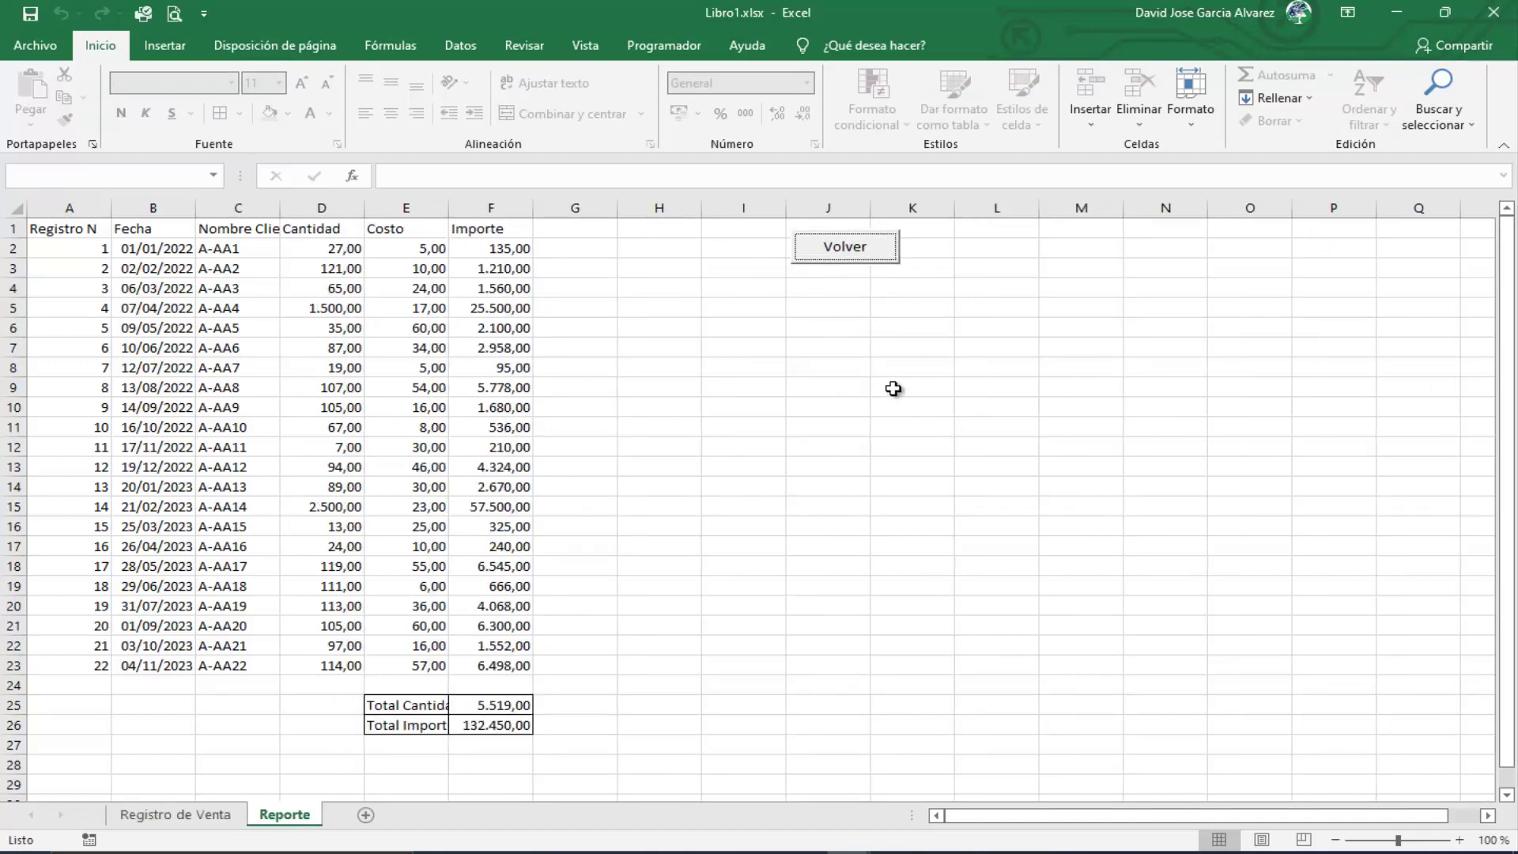
pyautogui.click(852, 255)
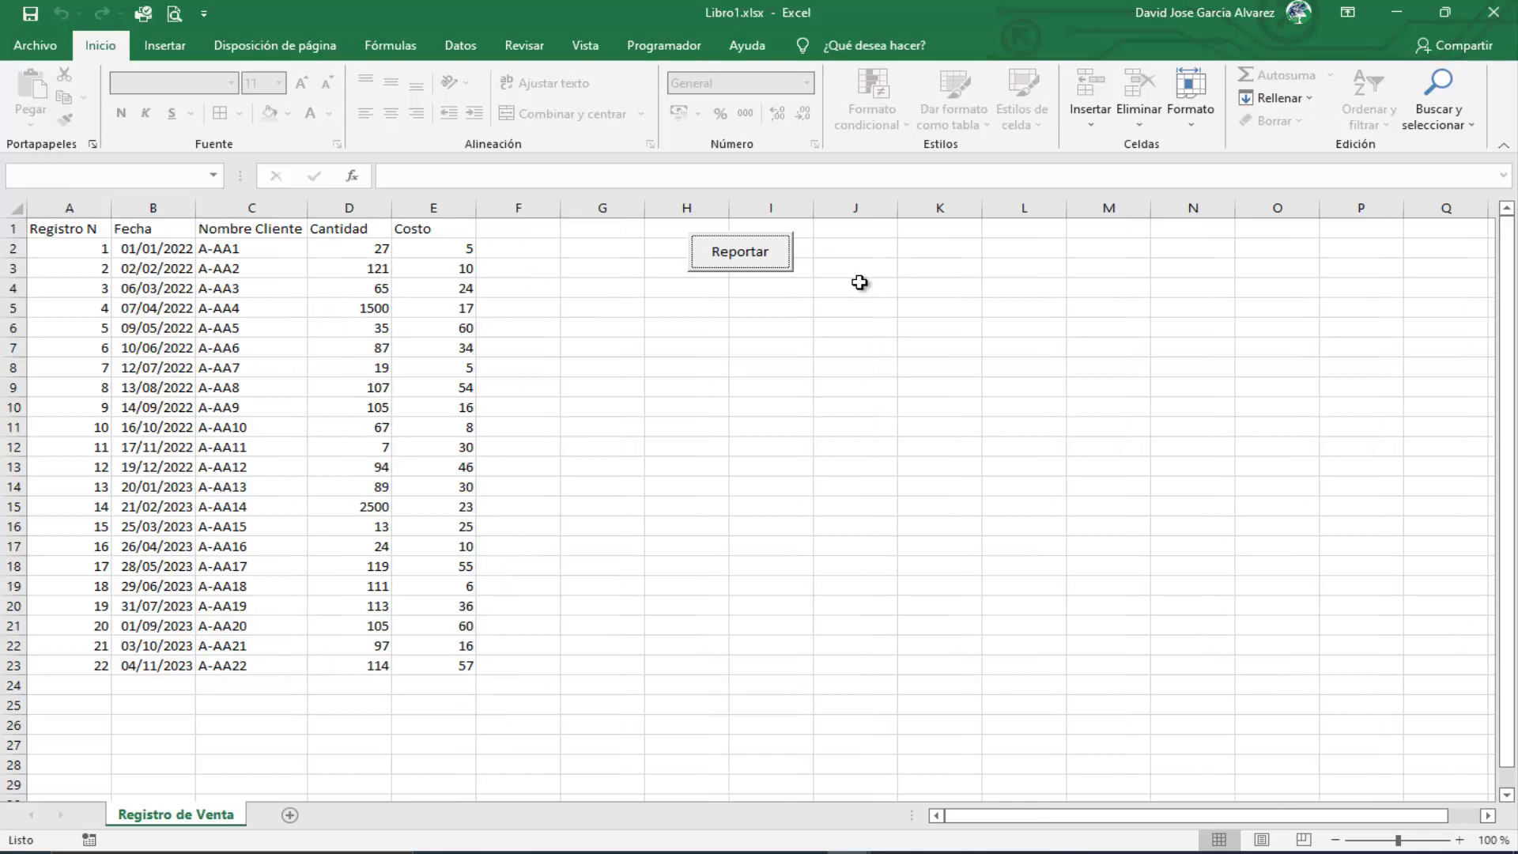
pyautogui.click(763, 255)
pyautogui.click(860, 261)
pyautogui.click(783, 260)
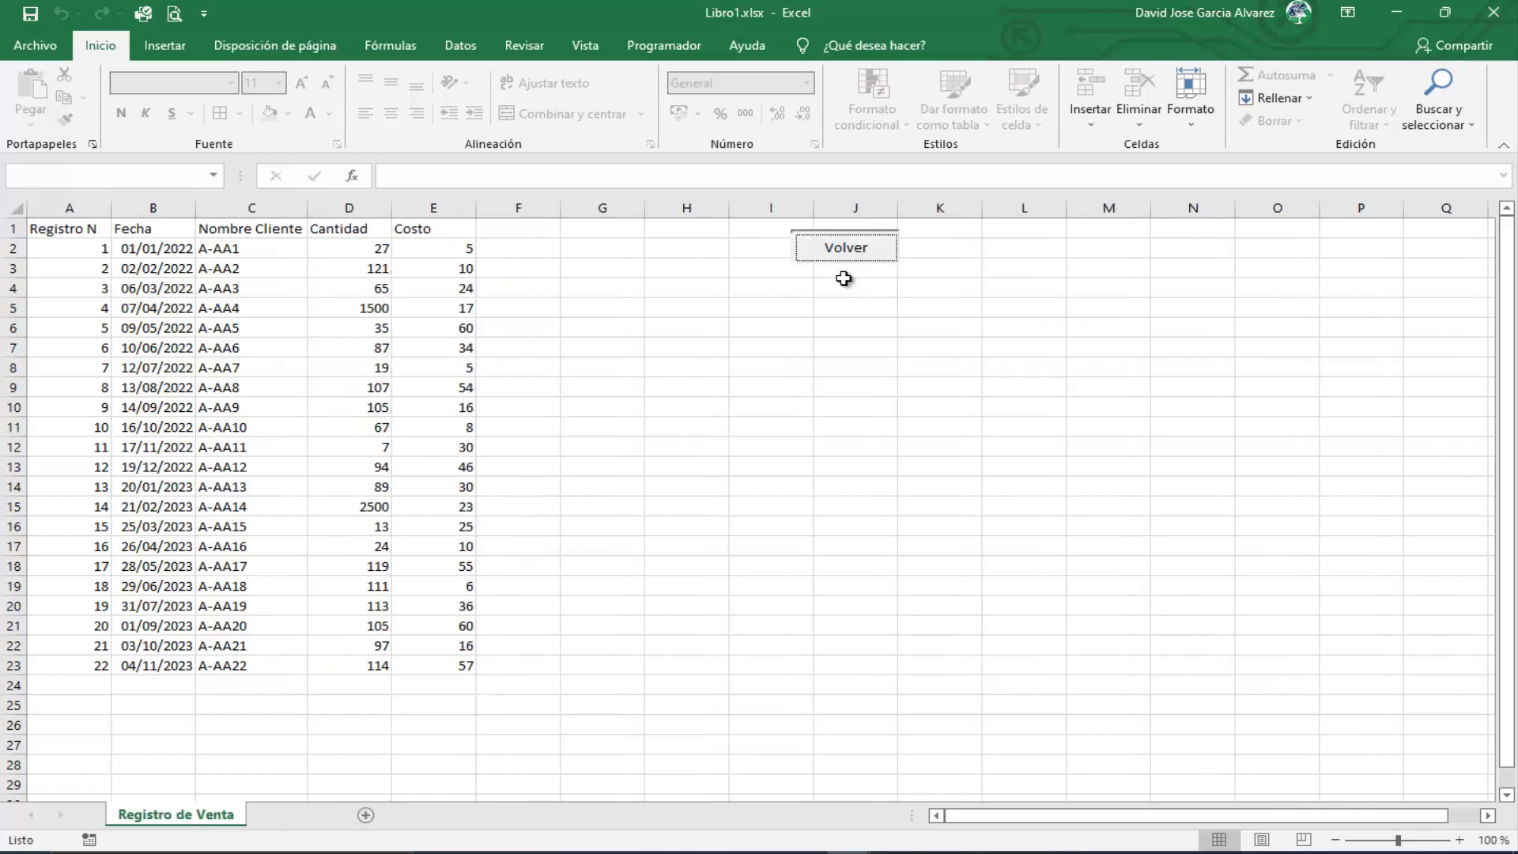
pyautogui.click(868, 255)
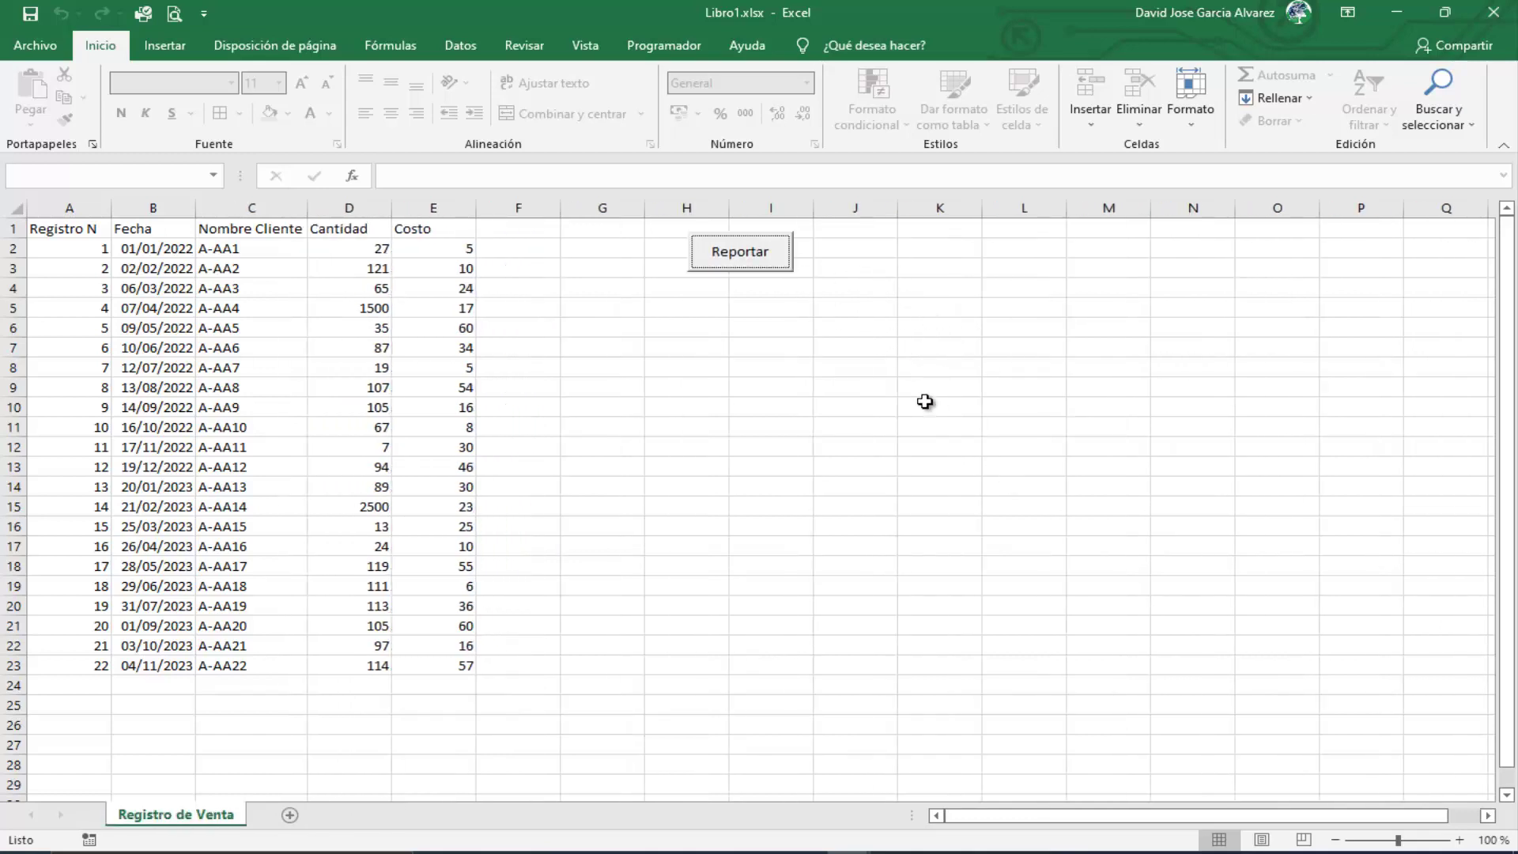